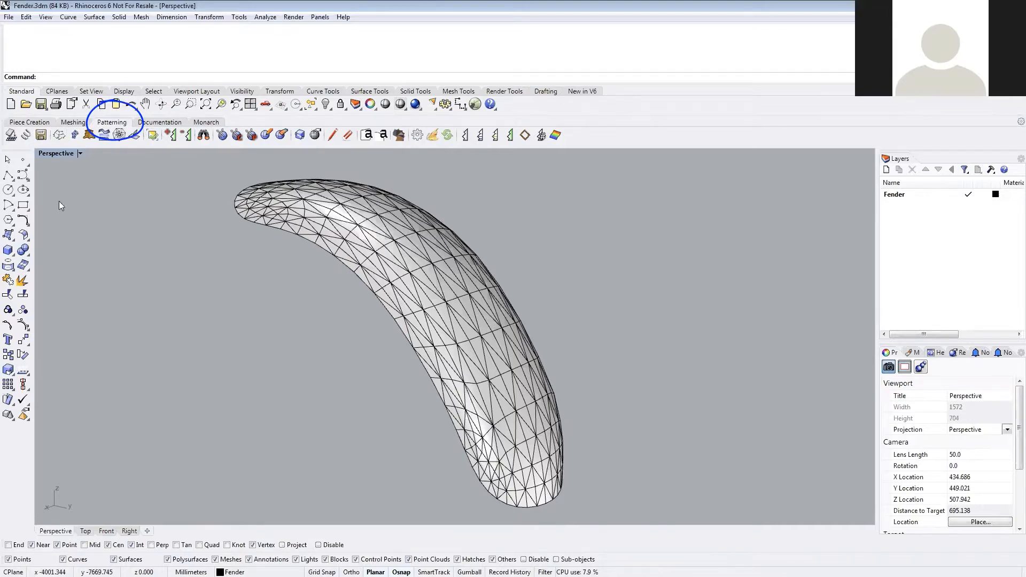
# - Run Adaptive Remesh on the fender mesh with its default tolerances
pyautogui.moveTo(505, 306)
pyautogui.mouseDown(button='right')
pyautogui.moveTo(326, 310)
pyautogui.moveTo(557, 291)
pyautogui.moveTo(530, 296)
pyautogui.mouseUp(button='right')
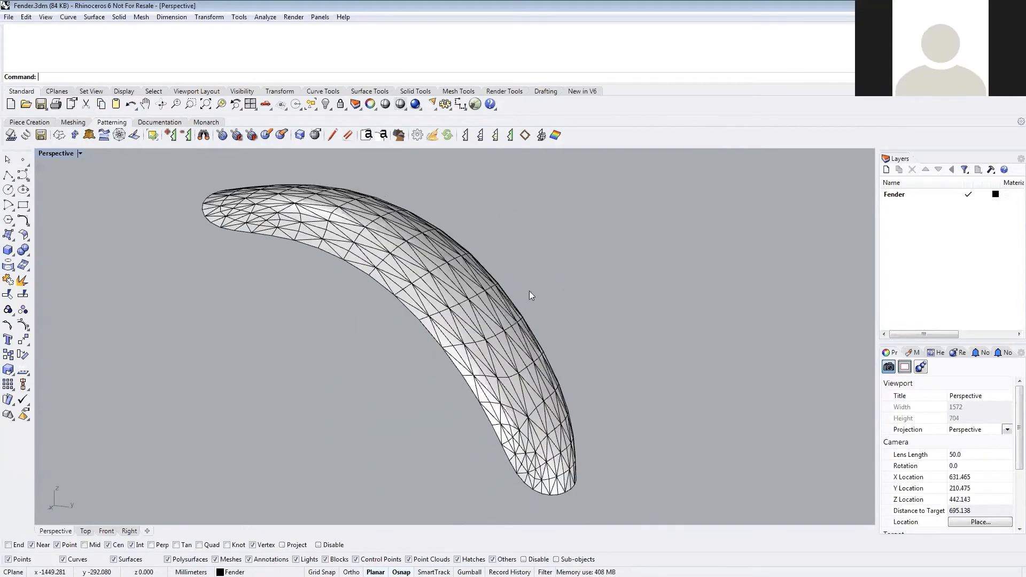
pyautogui.moveTo(382, 311); pyautogui.dragTo(314, 334, button='right')
pyautogui.click(437, 306)
pyautogui.moveTo(438, 307); pyautogui.dragTo(546, 308, button='right')
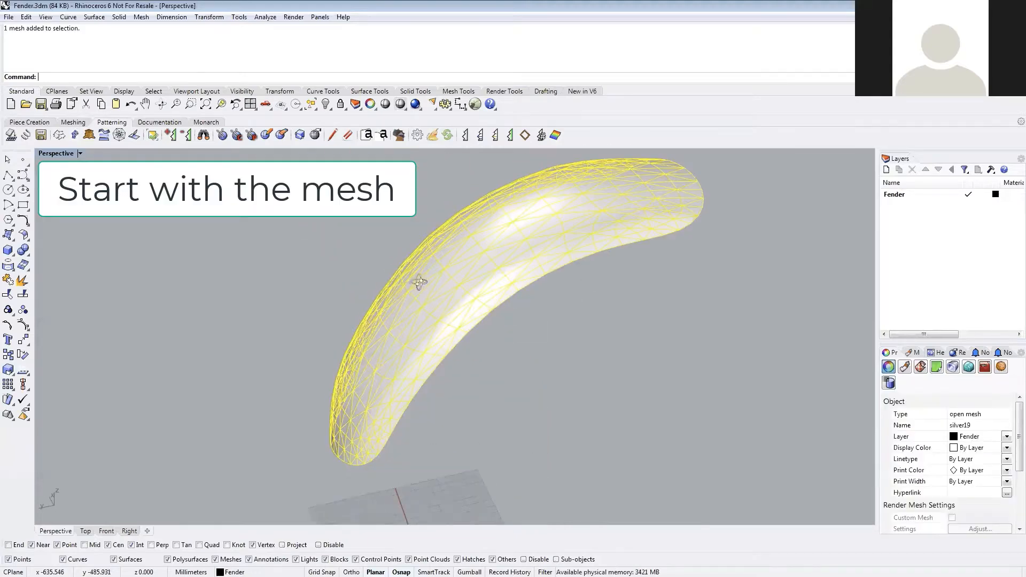
pyautogui.moveTo(417, 279); pyautogui.dragTo(169, 147, button='right')
pyautogui.moveTo(305, 291); pyautogui.dragTo(289, 389, button='right')
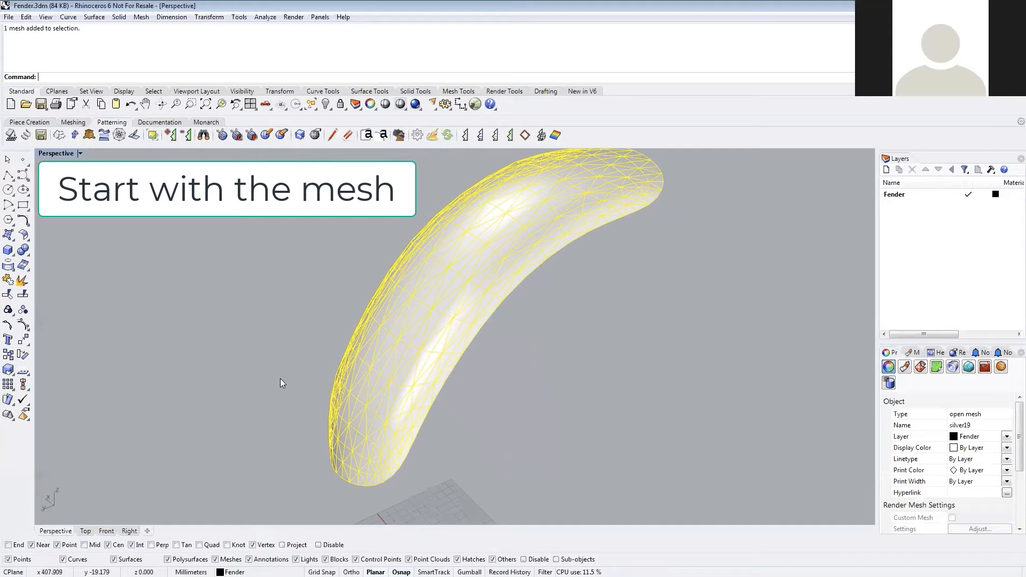
pyautogui.click(82, 125)
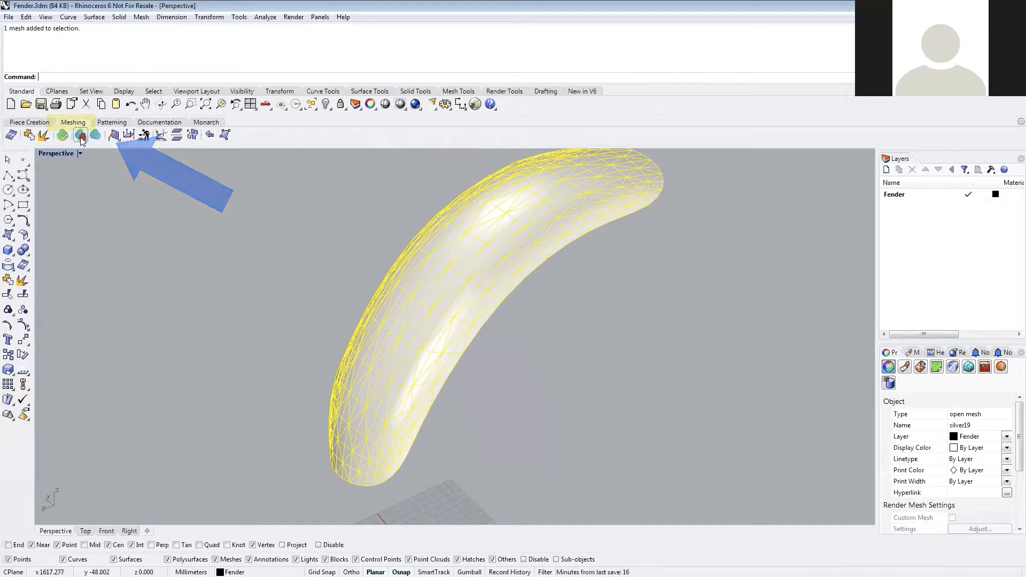
pyautogui.click(81, 137)
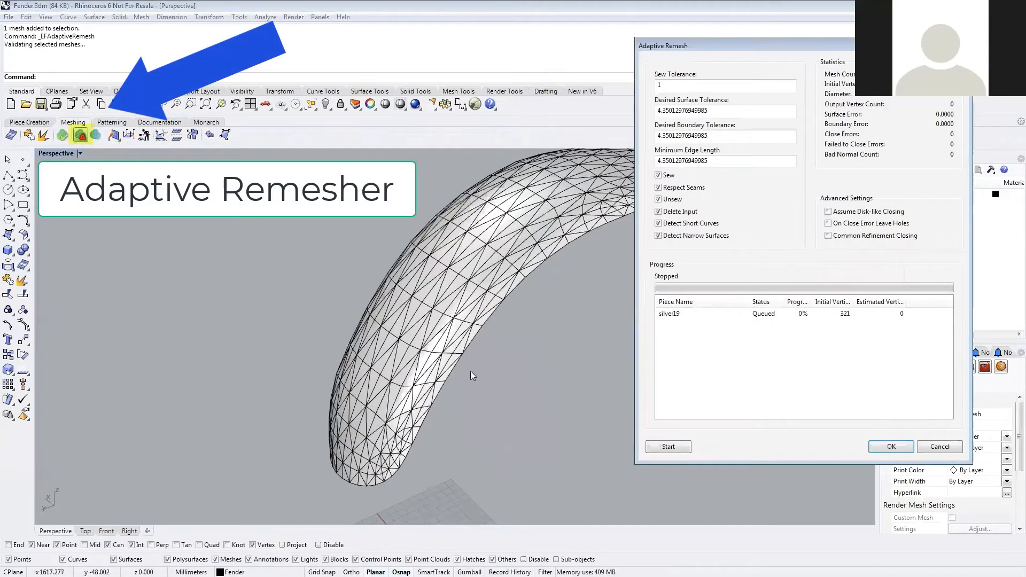
pyautogui.click(669, 448)
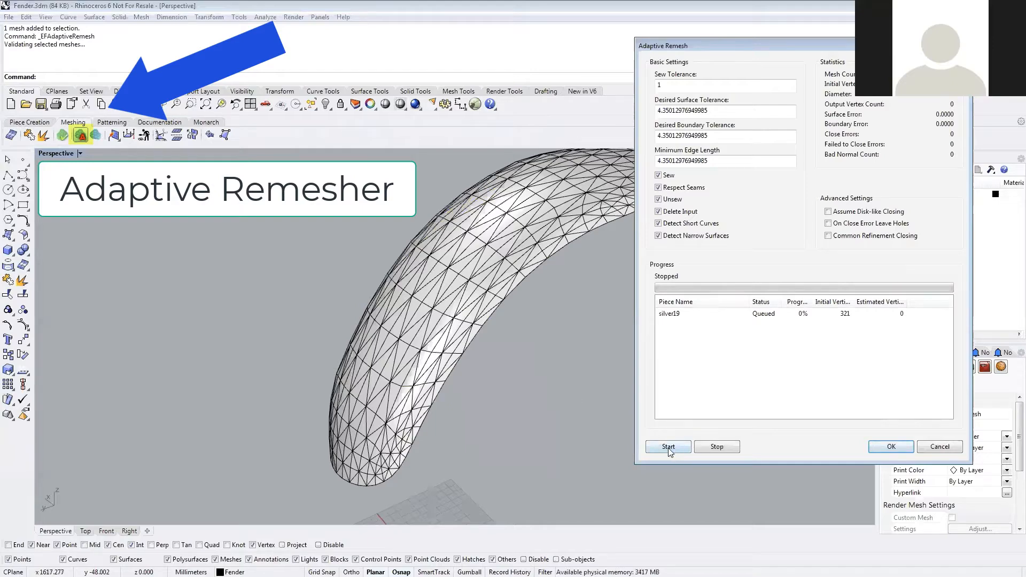
pyautogui.click(669, 448)
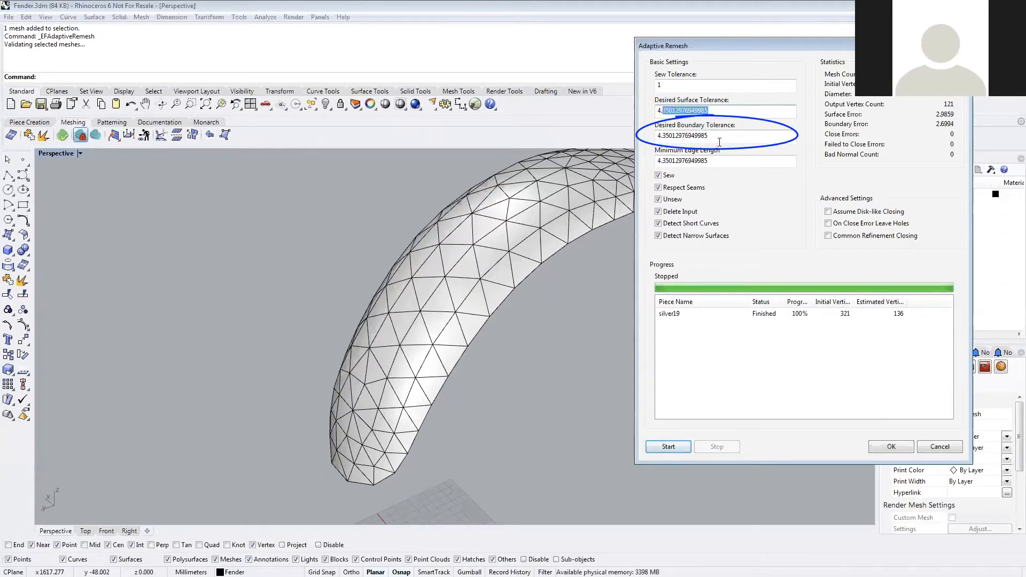
# - Set the desired boundary tolerance and minimum edge length to 1 and rerun the remesh
pyautogui.press('Tab')
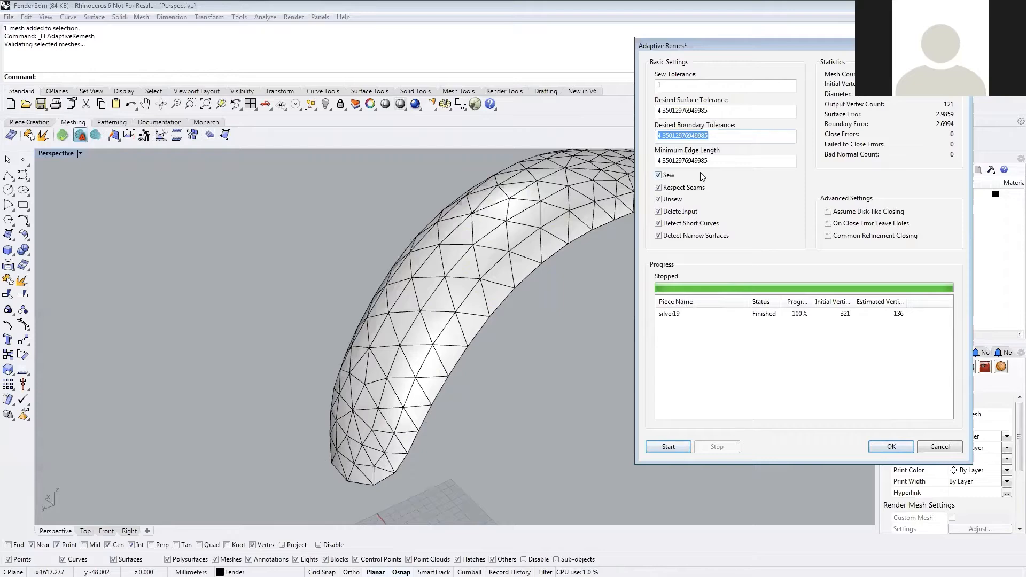
pyautogui.write('1')
pyautogui.press('Tab')
pyautogui.write('1')
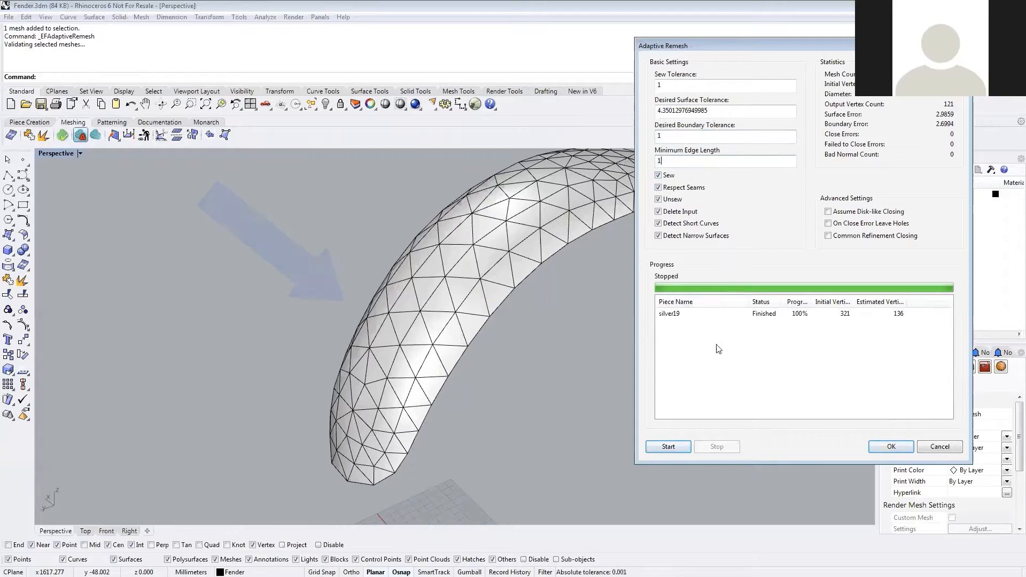
pyautogui.click(667, 447)
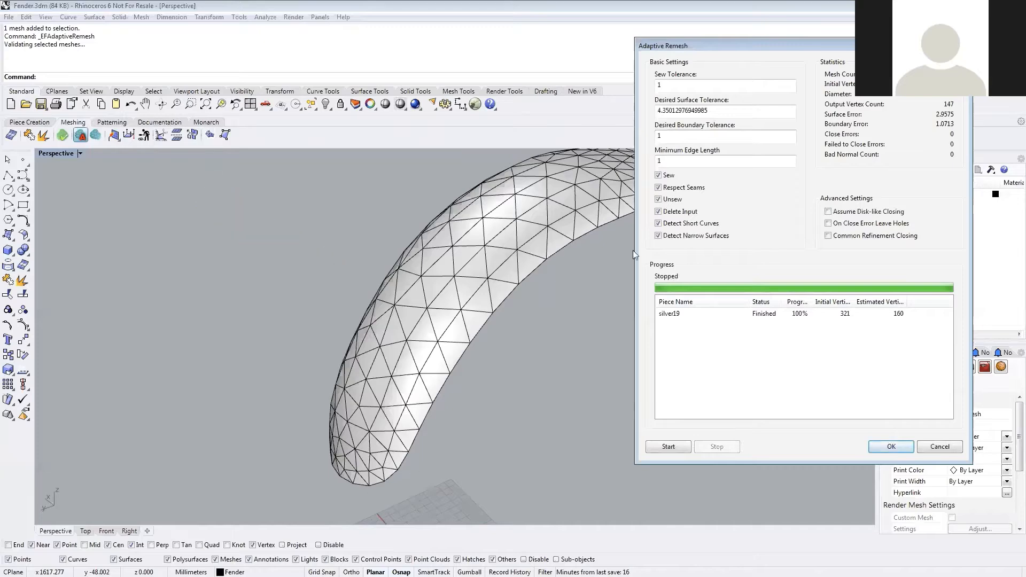
# - Lower the desired boundary tolerance and minimum edge length to 0.5 and remesh the fender again
pyautogui.write('5')
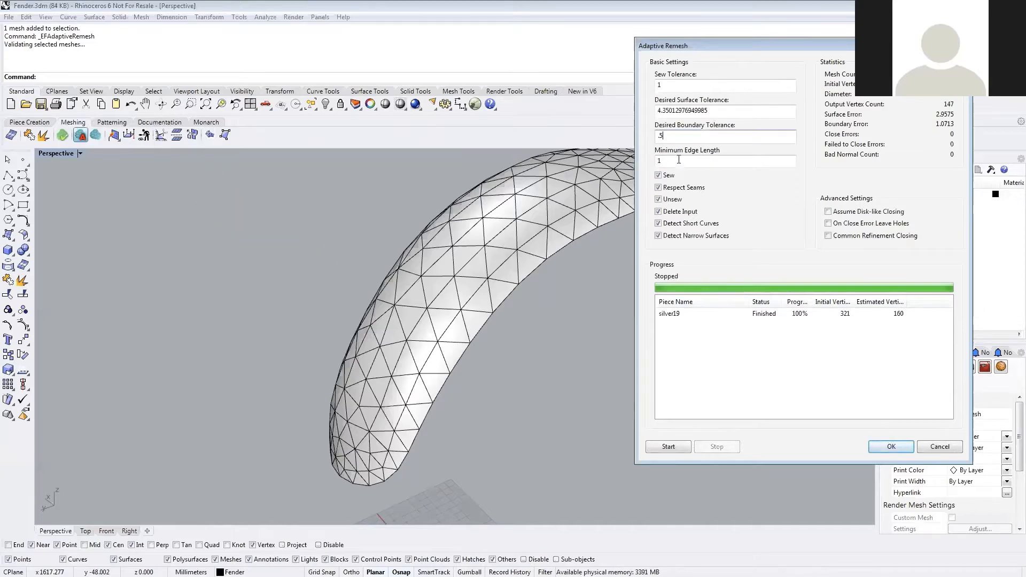
pyautogui.press('Tab')
pyautogui.click(669, 449)
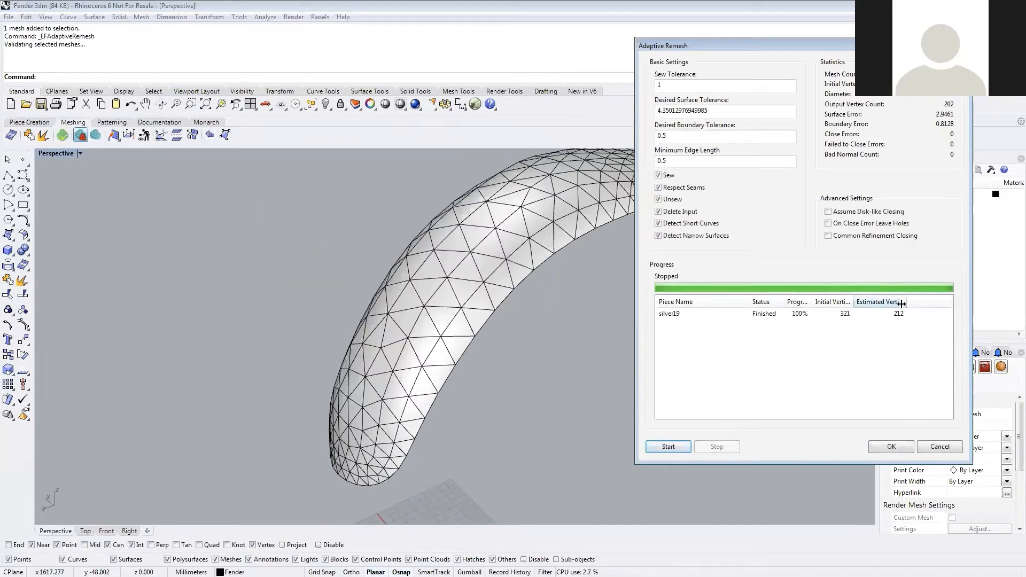
# - Remesh the fender with a desired boundary tolerance and minimum edge length of 0.1, and accept the result
pyautogui.moveTo(674, 135); pyautogui.dragTo(640, 144)
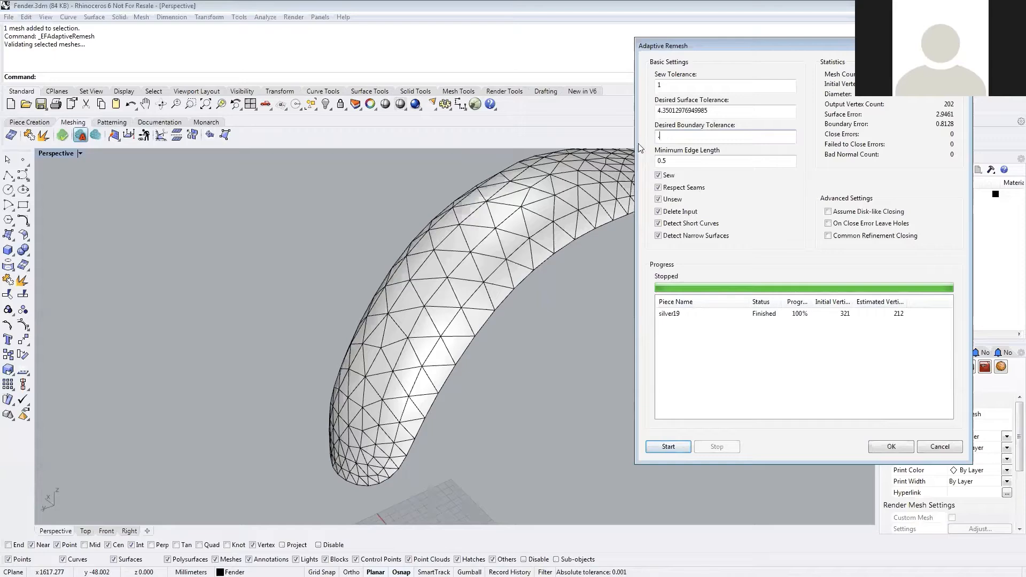
pyautogui.doubleClick(683, 163)
pyautogui.write('.1')
pyautogui.click(665, 448)
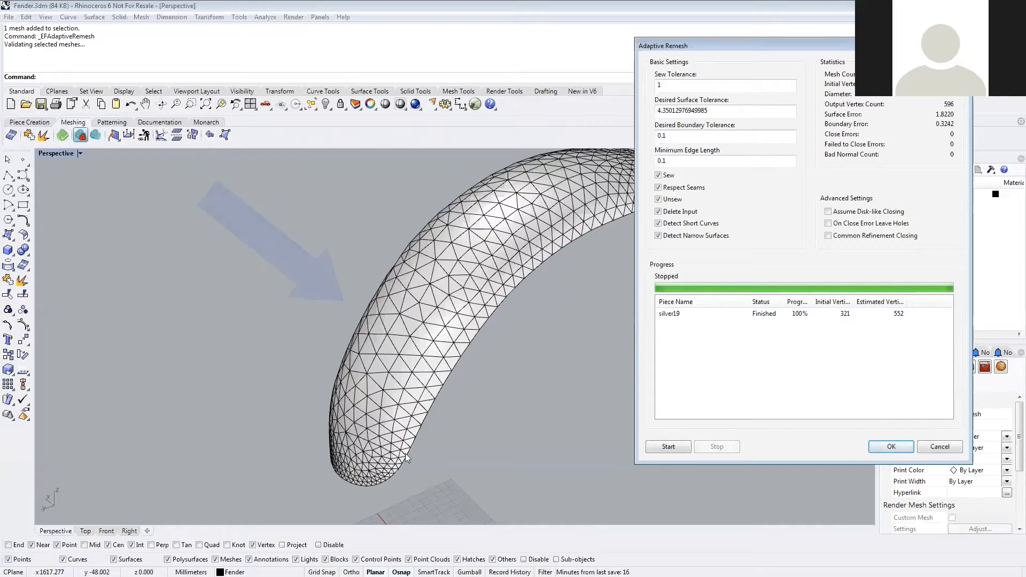
pyautogui.click(897, 452)
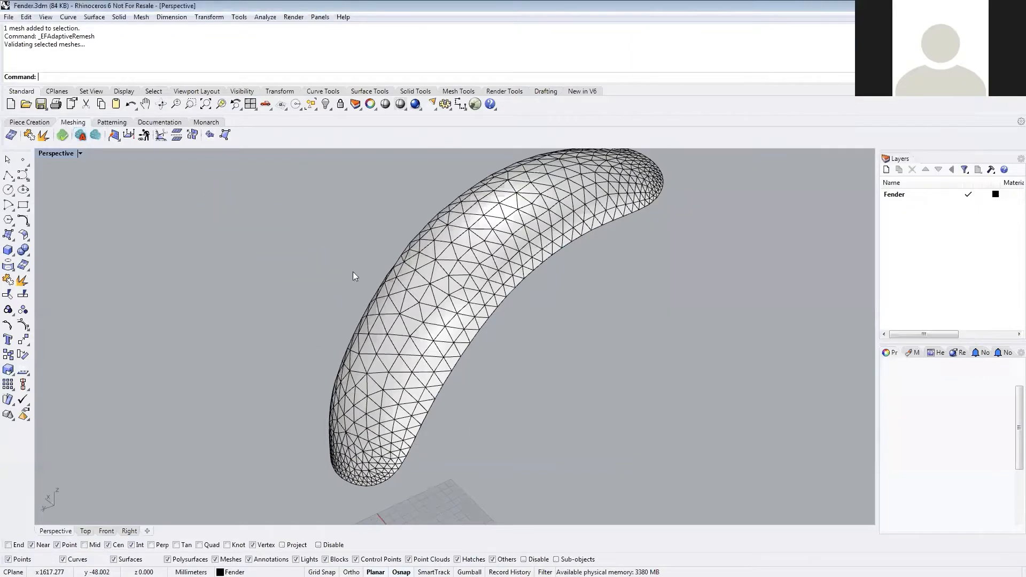
# - Flatten the remeshed fender into a pattern piece with the ExactFlat flattening command
pyautogui.click(112, 124)
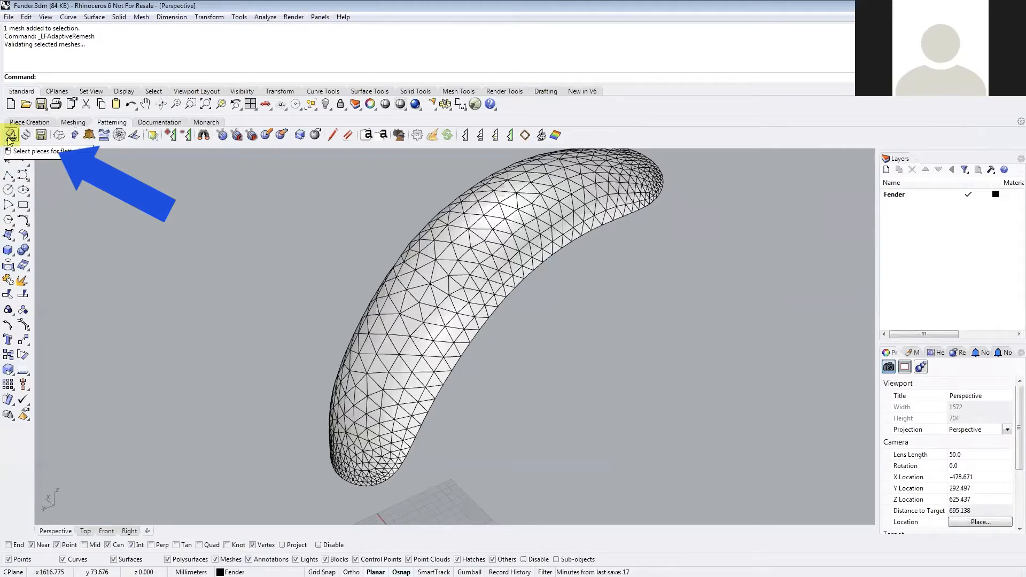
pyautogui.click(11, 135)
pyautogui.click(473, 287)
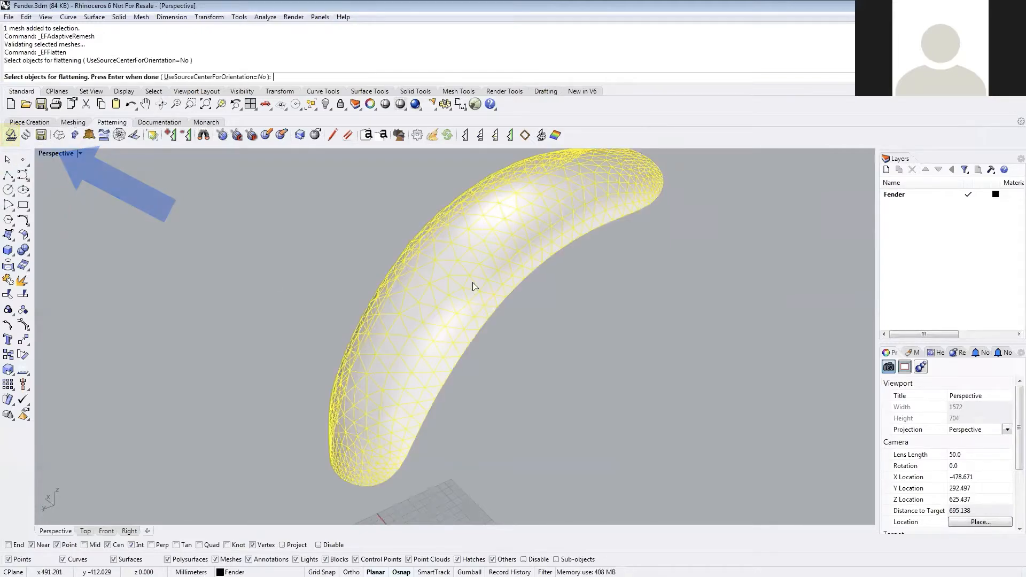
pyautogui.press('Return')
# - Move the flattened pattern piece out into the empty space beside the 3D fender
pyautogui.moveTo(538, 342); pyautogui.dragTo(509, 486, button='right')
pyautogui.scroll(-3, 509, 486)
pyautogui.moveTo(504, 486); pyautogui.dragTo(354, 376)
pyautogui.moveTo(409, 406); pyautogui.dragTo(439, 403, button='right')
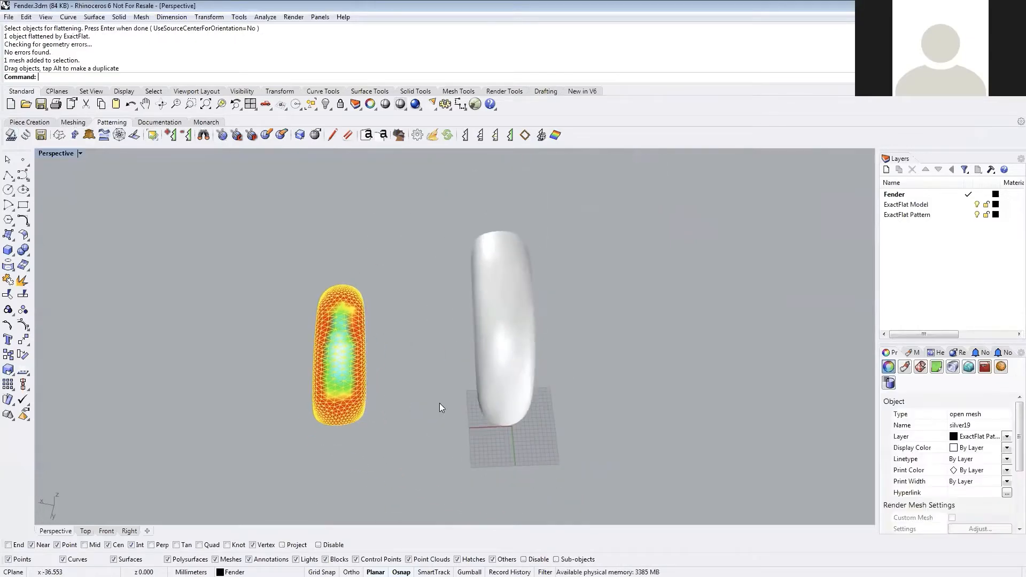
pyautogui.click(389, 303)
pyautogui.scroll(3, 351, 334)
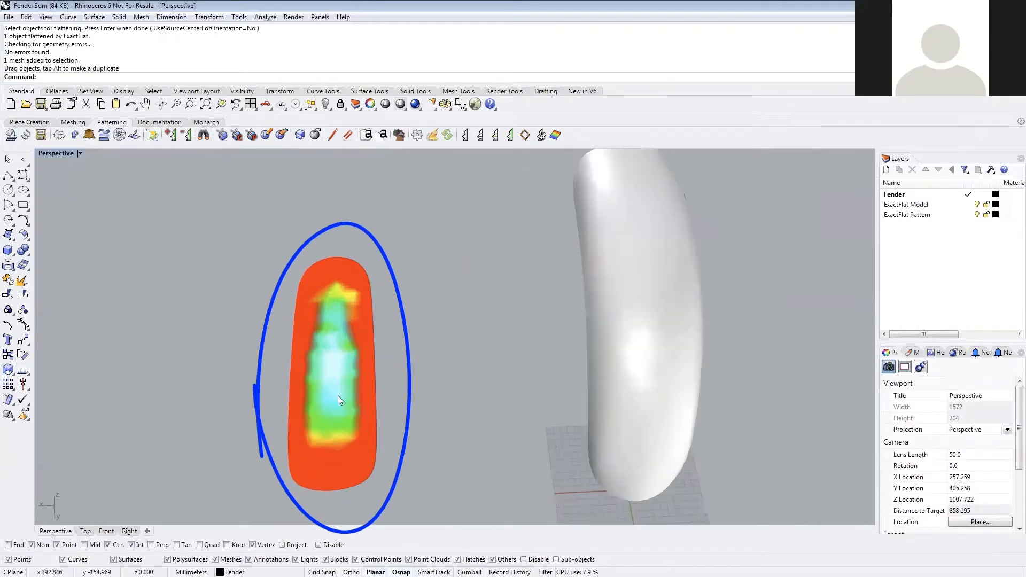
pyautogui.moveTo(339, 393)
pyautogui.mouseDown()
pyautogui.moveTo(358, 378)
pyautogui.moveTo(353, 390)
pyautogui.mouseUp()
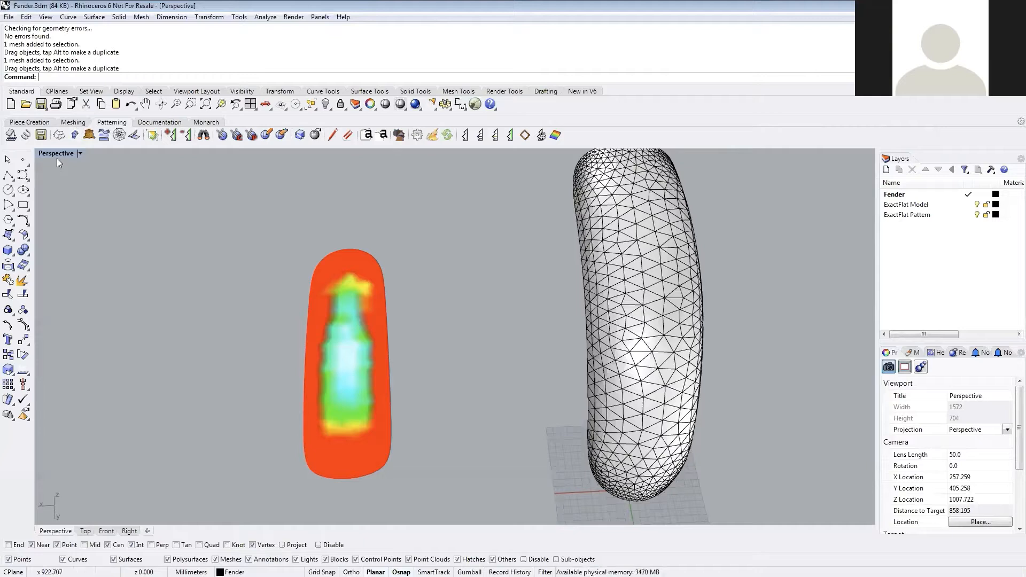
# - Re-flatten the fender pattern piece with SmartFracture
pyautogui.click(59, 136)
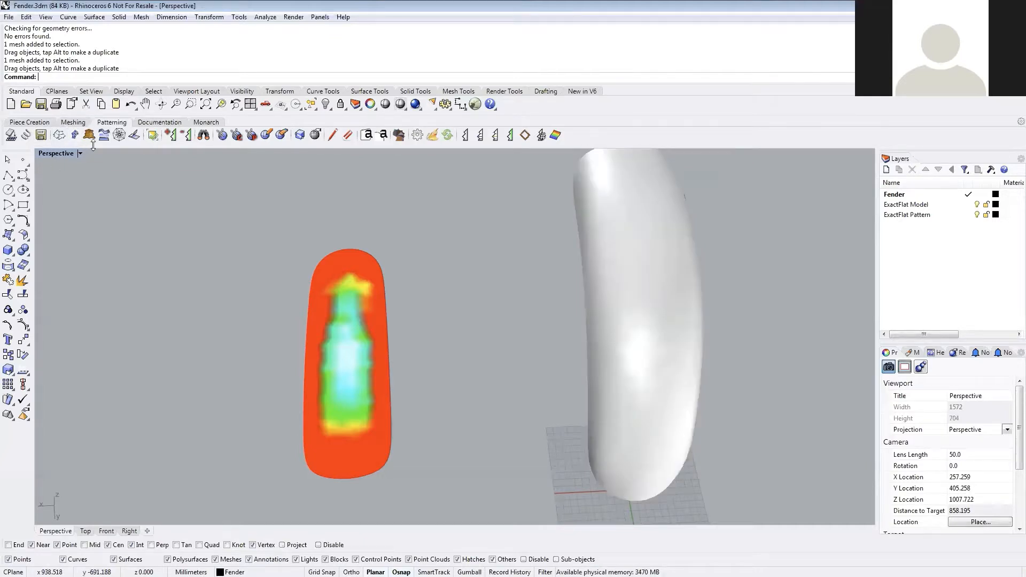
pyautogui.moveTo(51, 137)
pyautogui.mouseDown()
pyautogui.moveTo(133, 169)
pyautogui.moveTo(107, 103)
pyautogui.moveTo(64, 134)
pyautogui.mouseUp()
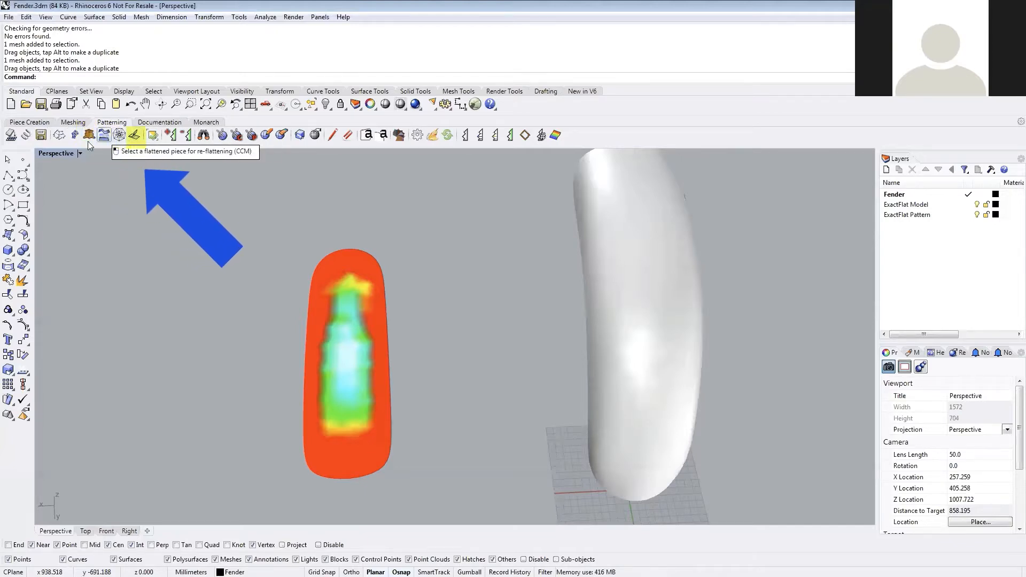
pyautogui.click(59, 137)
pyautogui.click(346, 356)
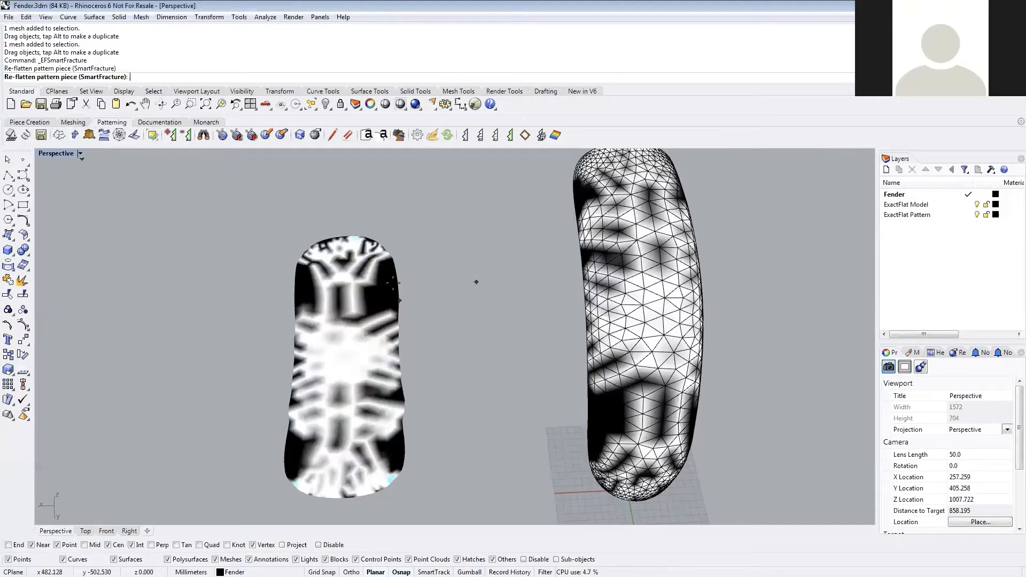
# - Set up a Spring batch for the flattened piece using Carbon Fibre with the Linear Isotropic Model (fast)
pyautogui.click(26, 136)
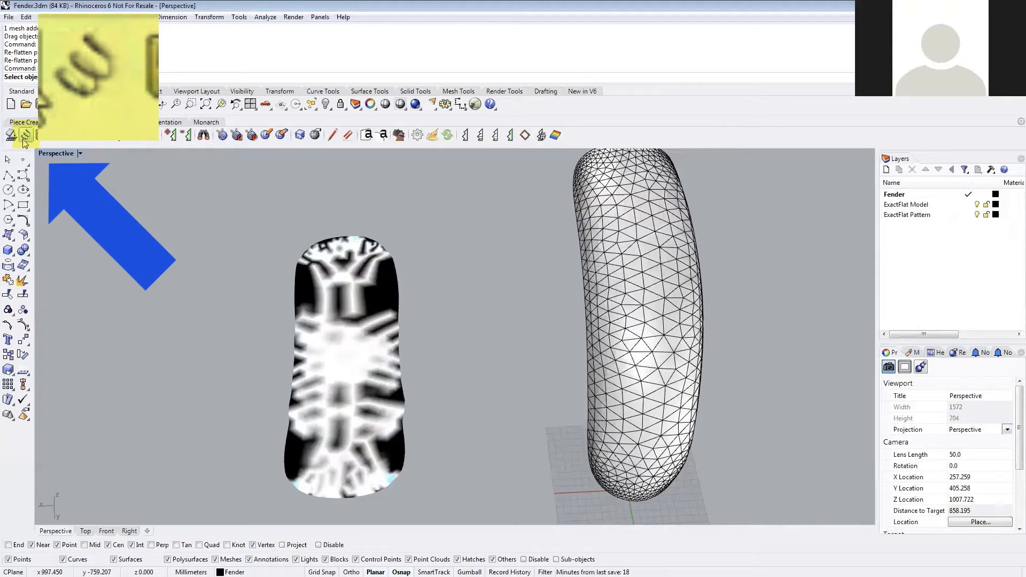
pyautogui.click(341, 343)
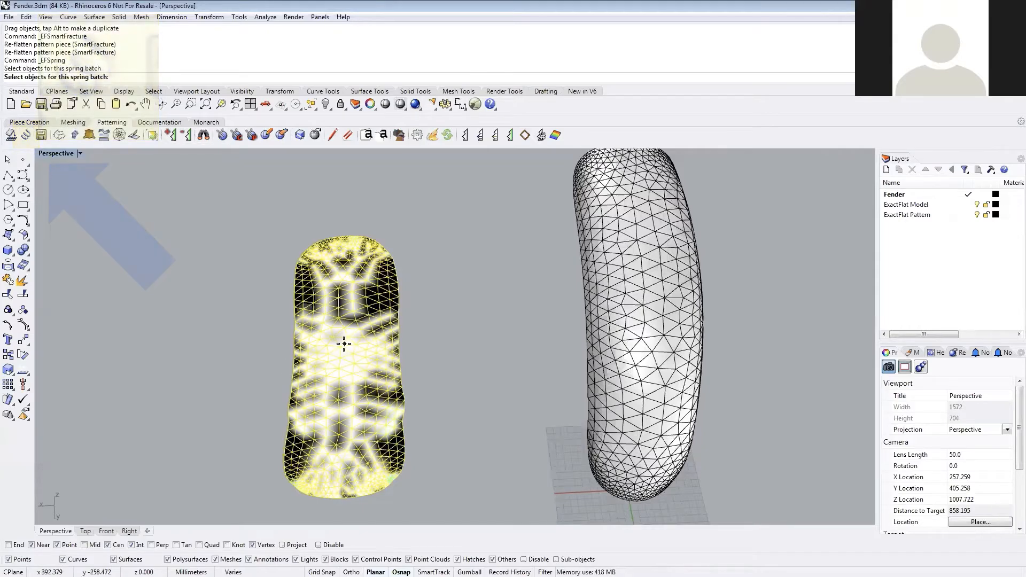
pyautogui.press('Return')
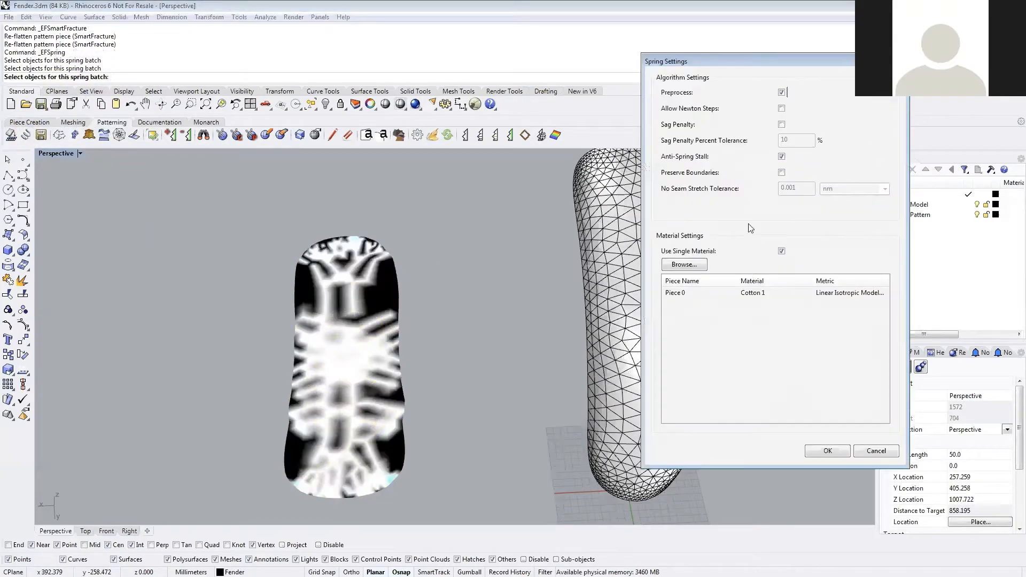
pyautogui.click(685, 265)
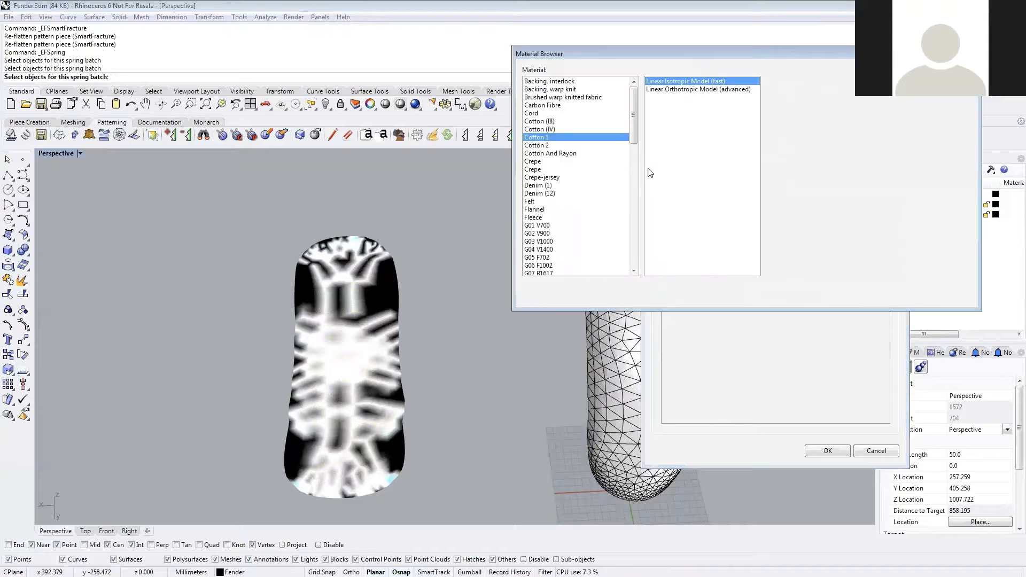
pyautogui.click(547, 106)
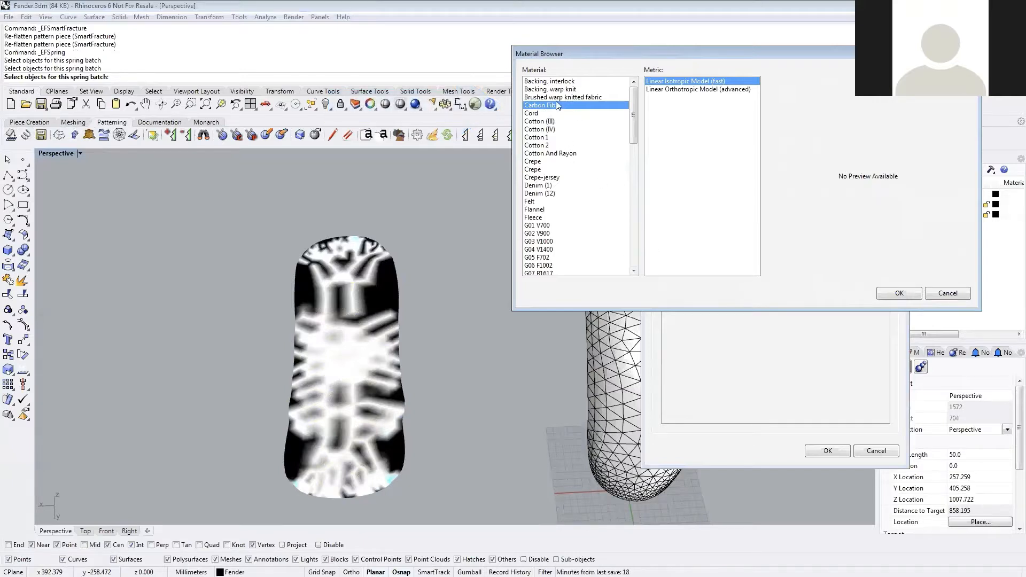
pyautogui.moveTo(636, 107)
pyautogui.mouseDown()
pyautogui.moveTo(632, 250)
pyautogui.moveTo(644, 93)
pyautogui.moveTo(638, 115)
pyautogui.moveTo(634, 250)
pyautogui.moveTo(651, 97)
pyautogui.mouseUp()
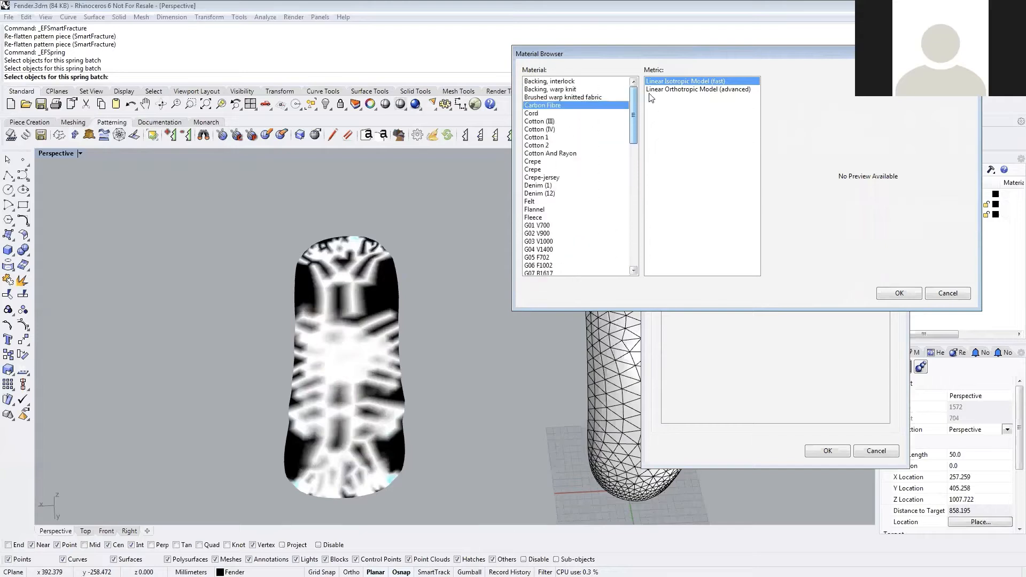
pyautogui.click(899, 295)
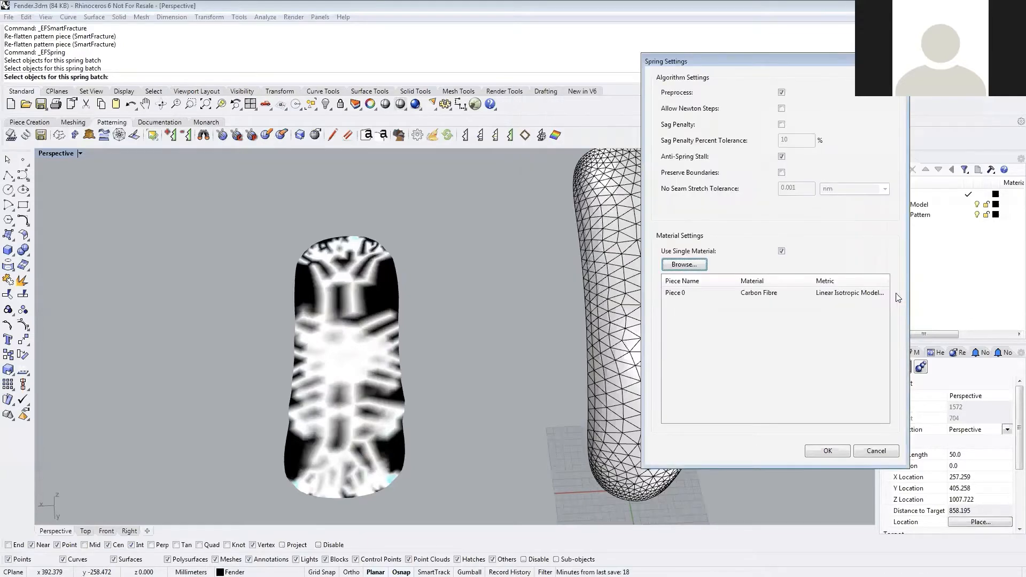
# - Run the Spring optimization on the pattern piece with the status dialog moved clear of it, and accept the result
pyautogui.click(827, 452)
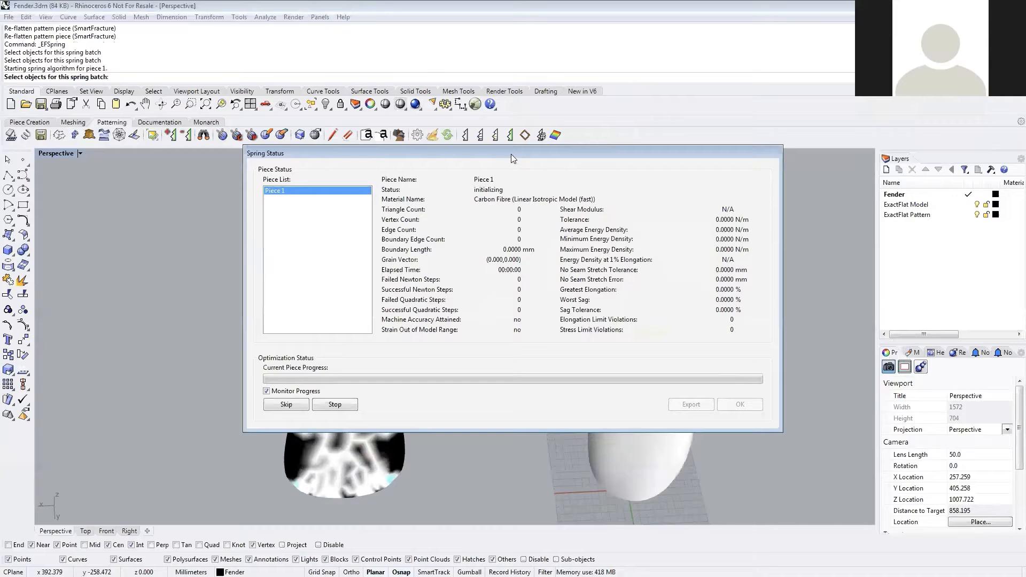
pyautogui.moveTo(511, 154); pyautogui.dragTo(733, 21)
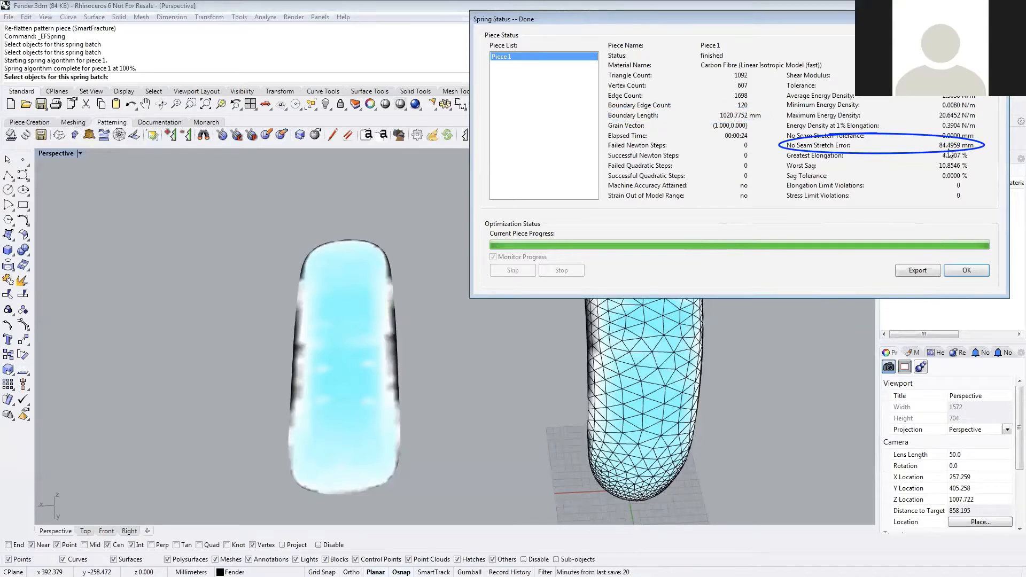
pyautogui.click(967, 270)
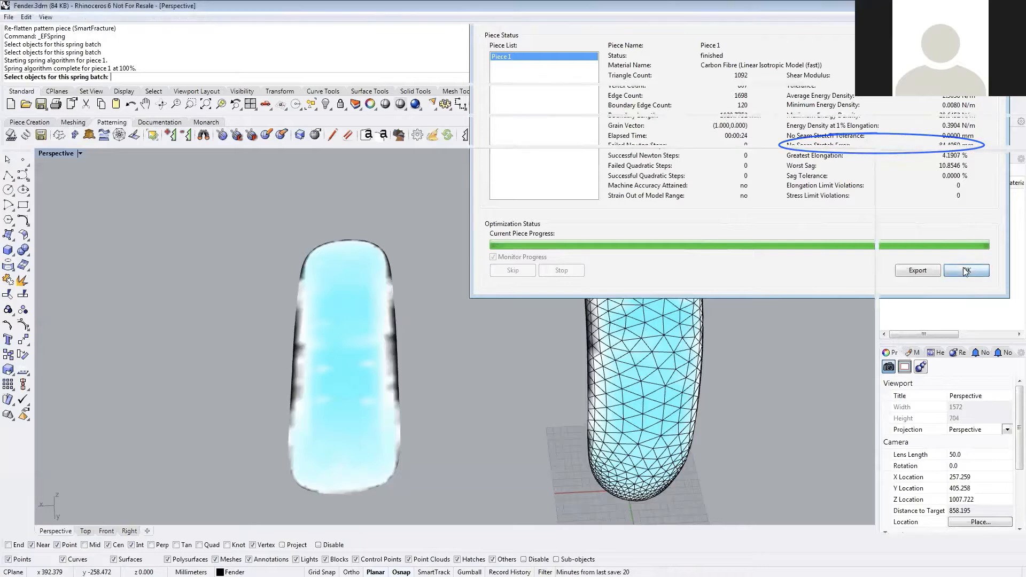
# - Define the grain along an edge at mid-length of the pattern piece's side boundary and accept the global target strain settings
pyautogui.moveTo(147, 210)
pyautogui.mouseDown(button='right')
pyautogui.moveTo(151, 220)
pyautogui.moveTo(144, 203)
pyautogui.mouseUp(button='right')
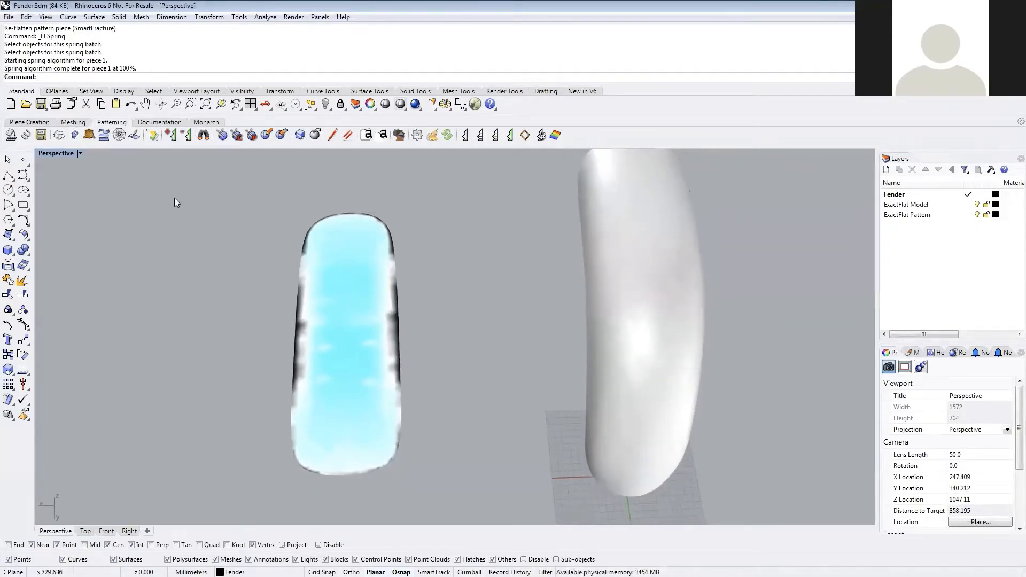
pyautogui.click(168, 138)
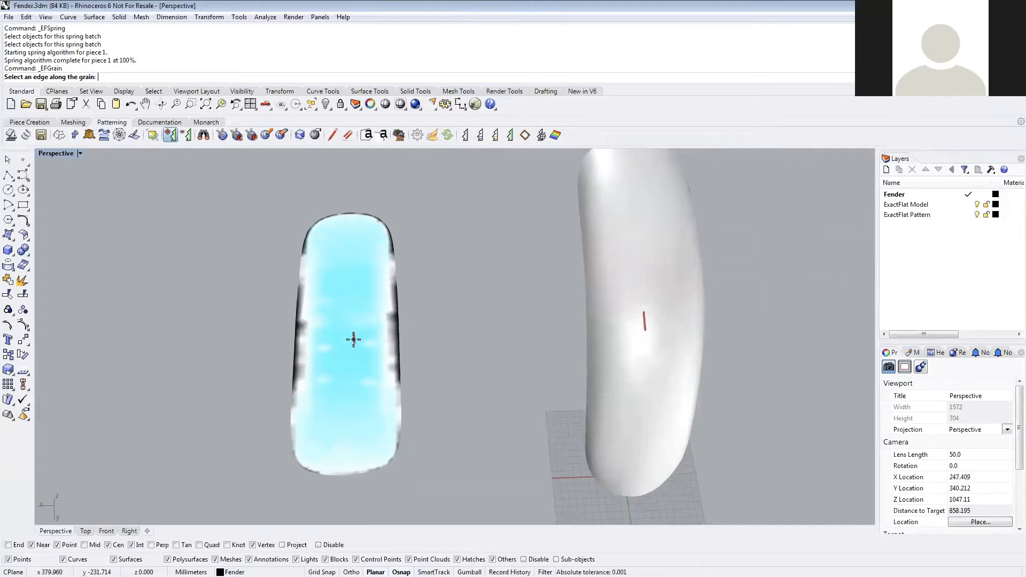
pyautogui.click(297, 333)
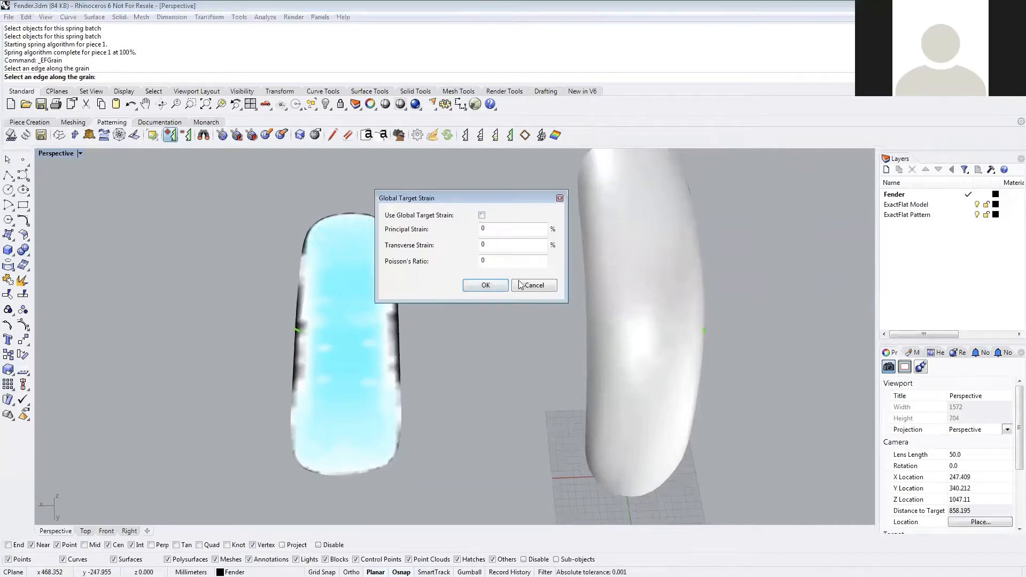
pyautogui.click(485, 285)
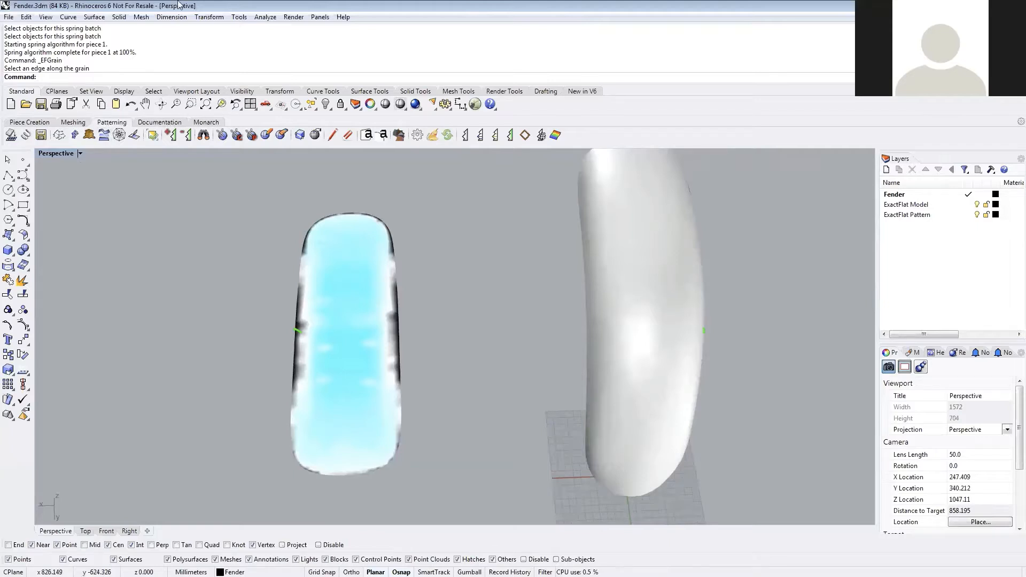
# - Revert the document to its last saved version
pyautogui.write('Revert')
pyautogui.press('Return')
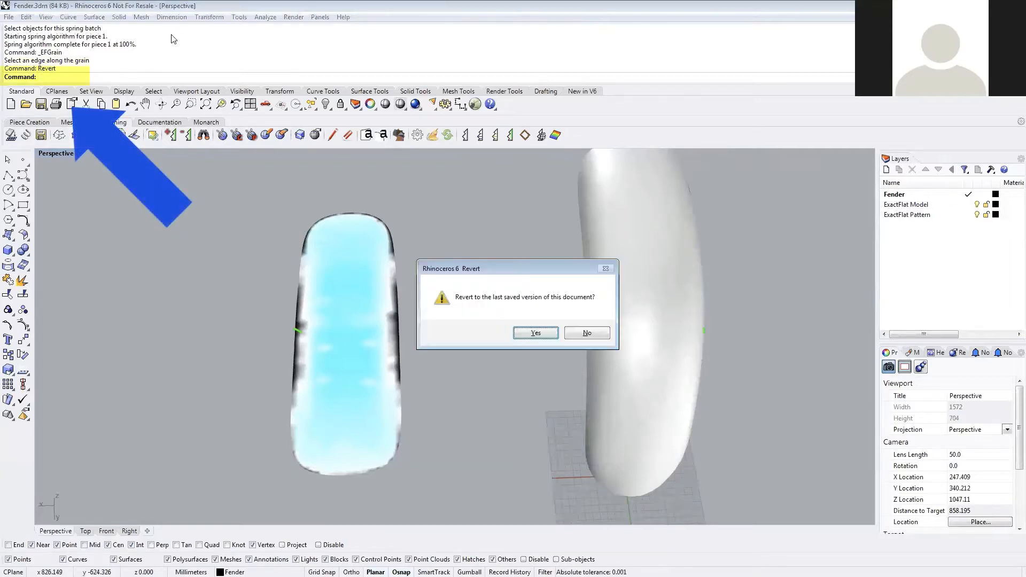
pyautogui.press('Return')
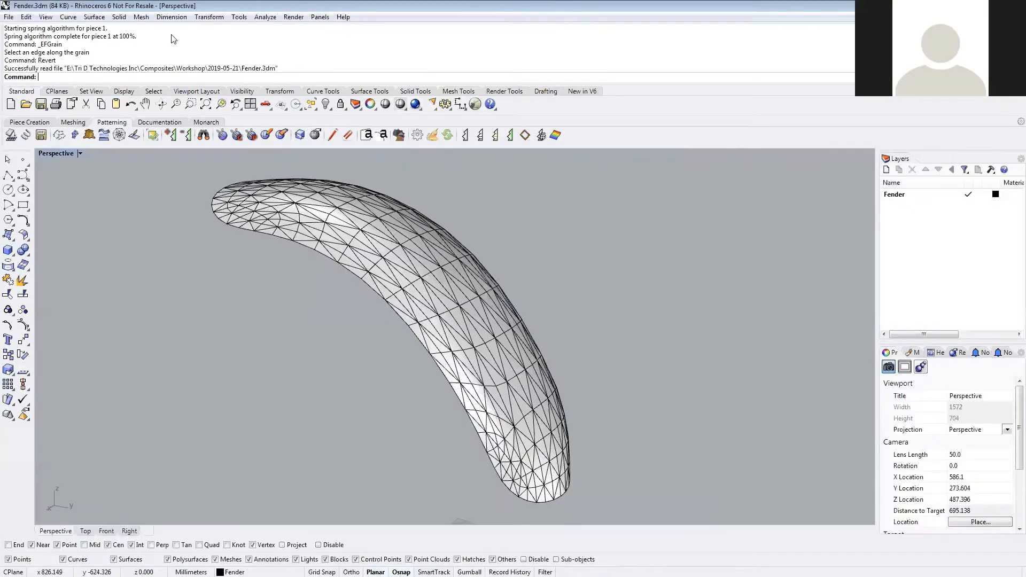
# - Bring up the piece creation tools and examine the original fender mesh from several sides
pyautogui.moveTo(609, 353); pyautogui.dragTo(393, 374, button='right')
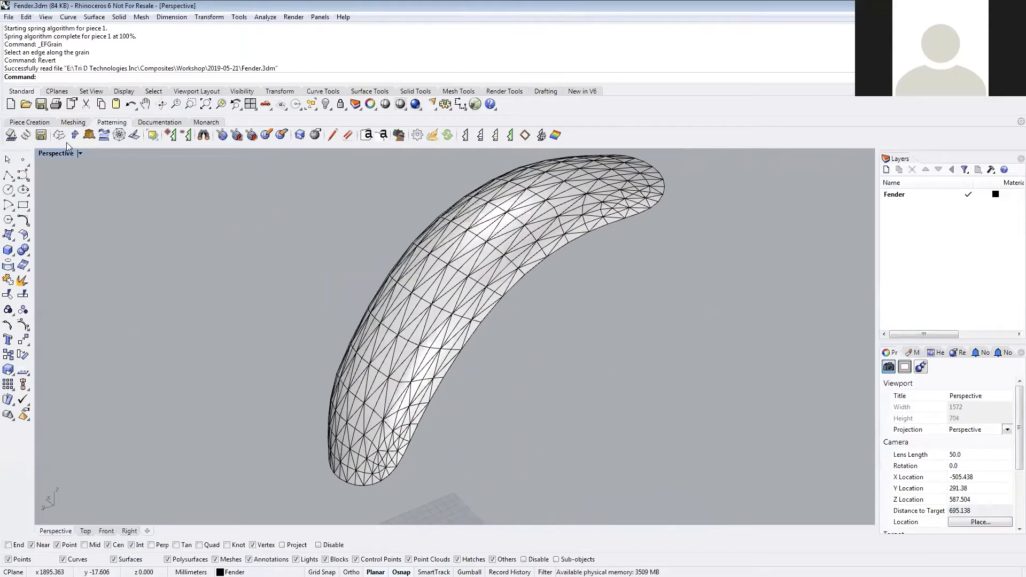
pyautogui.click(33, 123)
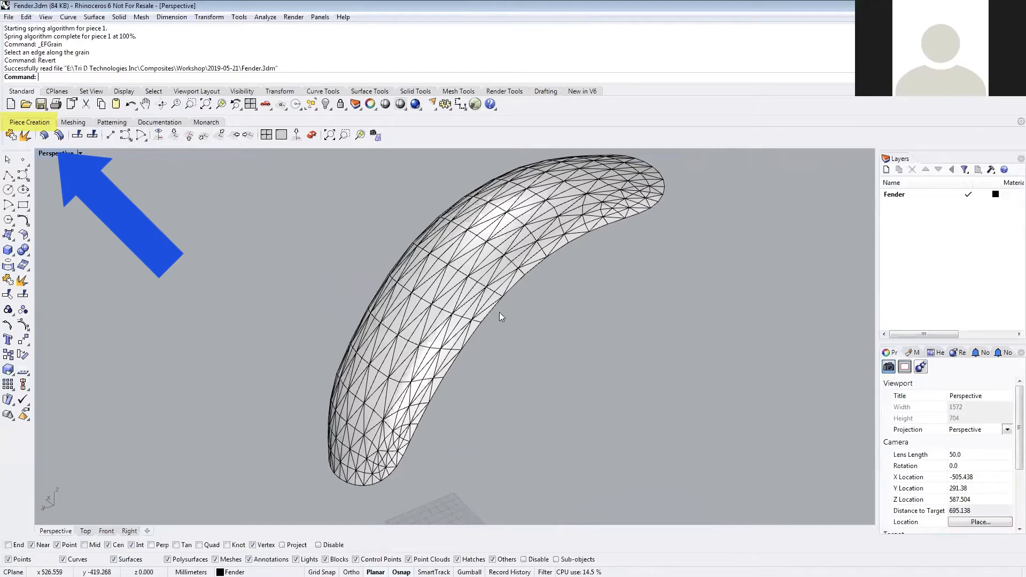
pyautogui.moveTo(521, 357)
pyautogui.mouseDown(button='right')
pyautogui.moveTo(458, 348)
pyautogui.moveTo(492, 360)
pyautogui.moveTo(520, 348)
pyautogui.moveTo(534, 360)
pyautogui.mouseUp(button='right')
pyautogui.moveTo(526, 323); pyautogui.dragTo(558, 222, button='right')
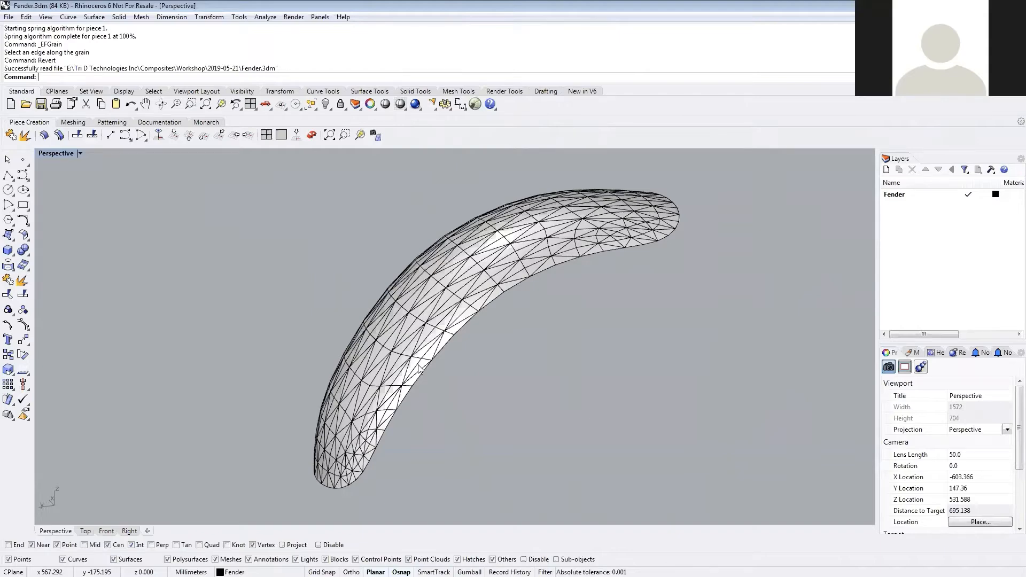
pyautogui.click(437, 358)
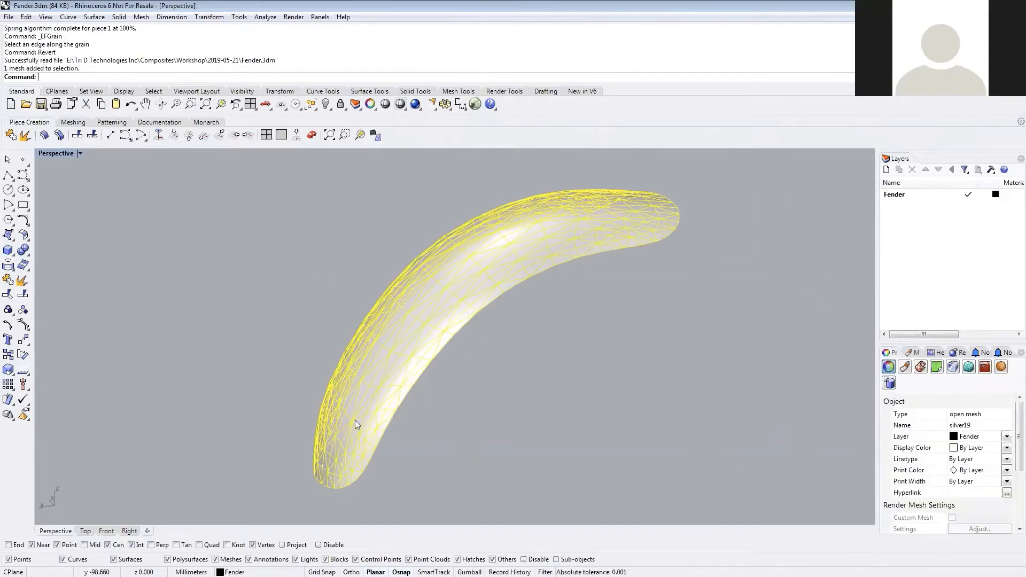
pyautogui.moveTo(437, 358); pyautogui.dragTo(451, 389, button='right')
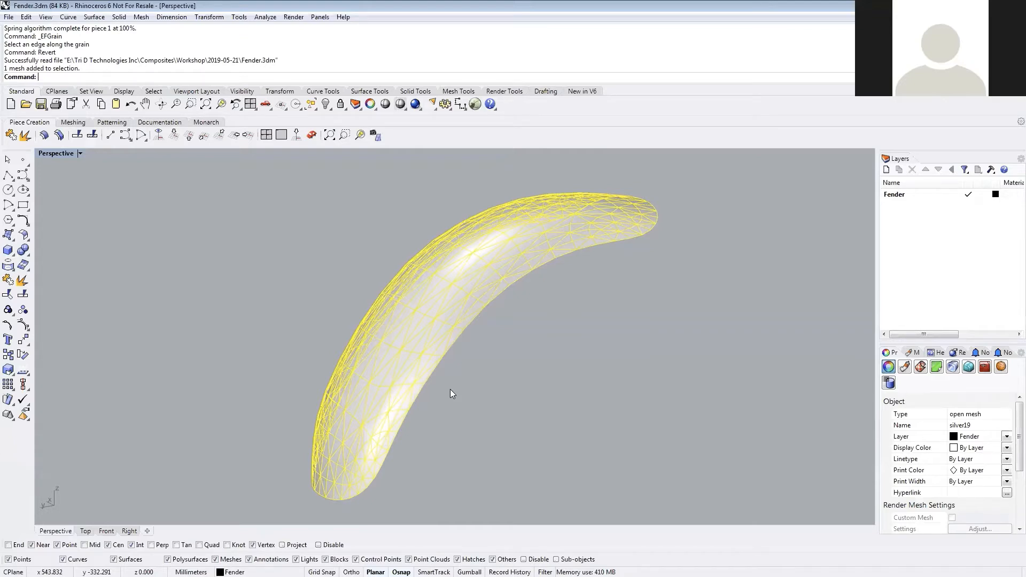
pyautogui.moveTo(439, 384); pyautogui.dragTo(500, 366, button='right')
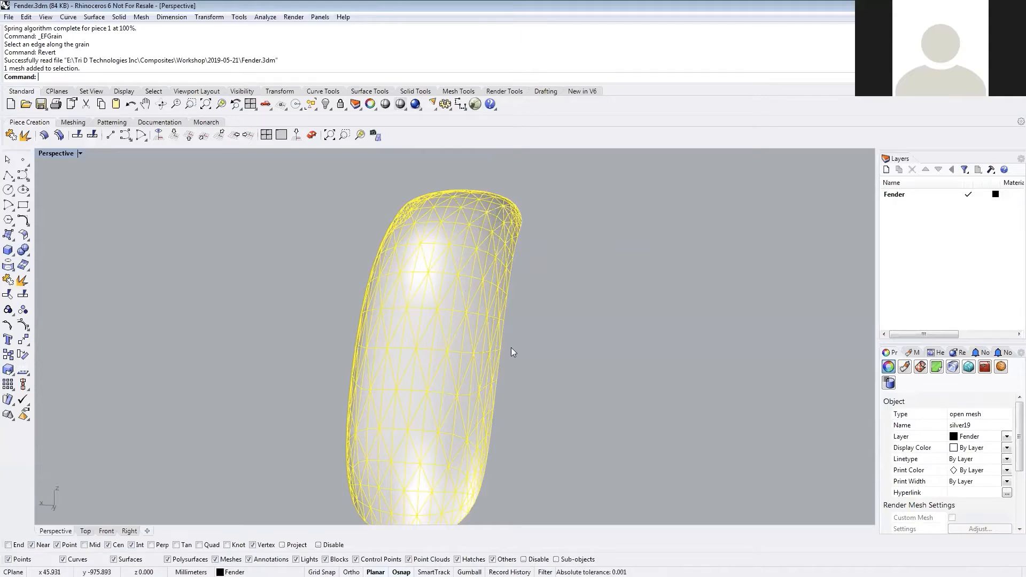
pyautogui.moveTo(511, 347); pyautogui.dragTo(442, 340, button='right')
pyautogui.click(574, 358)
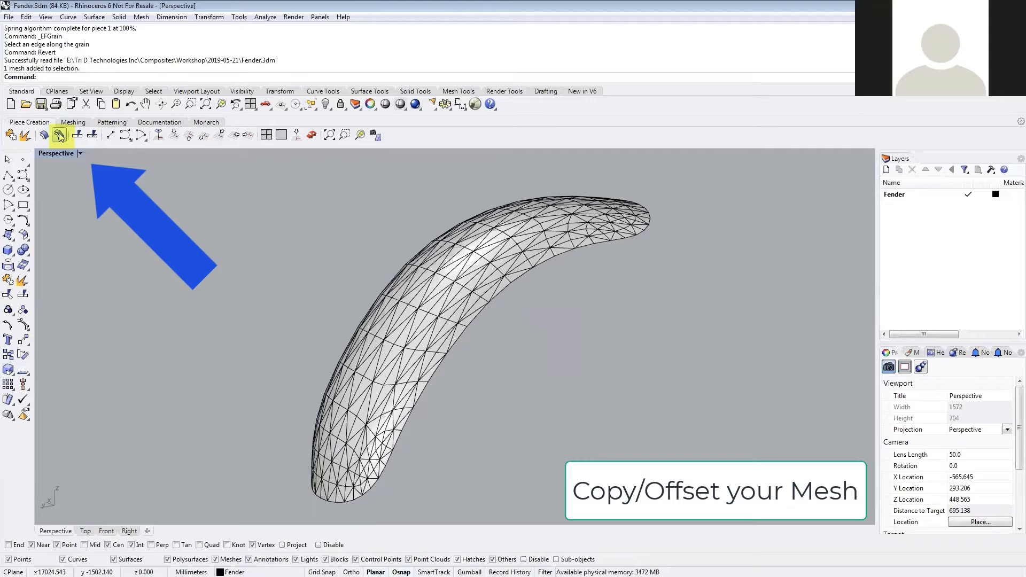
# - Start a mesh offset on the fender, with the dialog clear of it, and inspect the preview closely at the fender's end
pyautogui.click(60, 136)
pyautogui.click(418, 340)
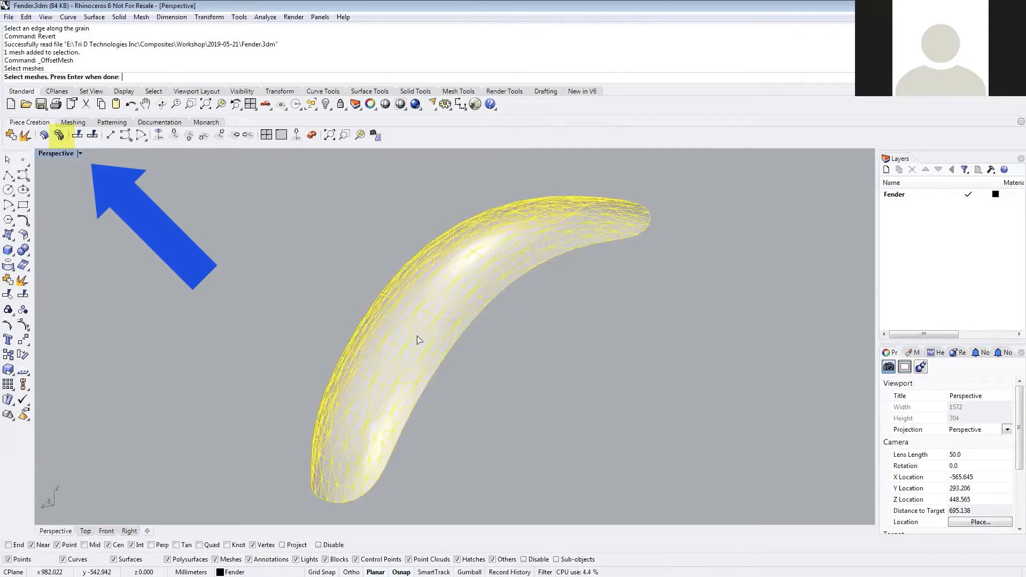
pyautogui.press('Return')
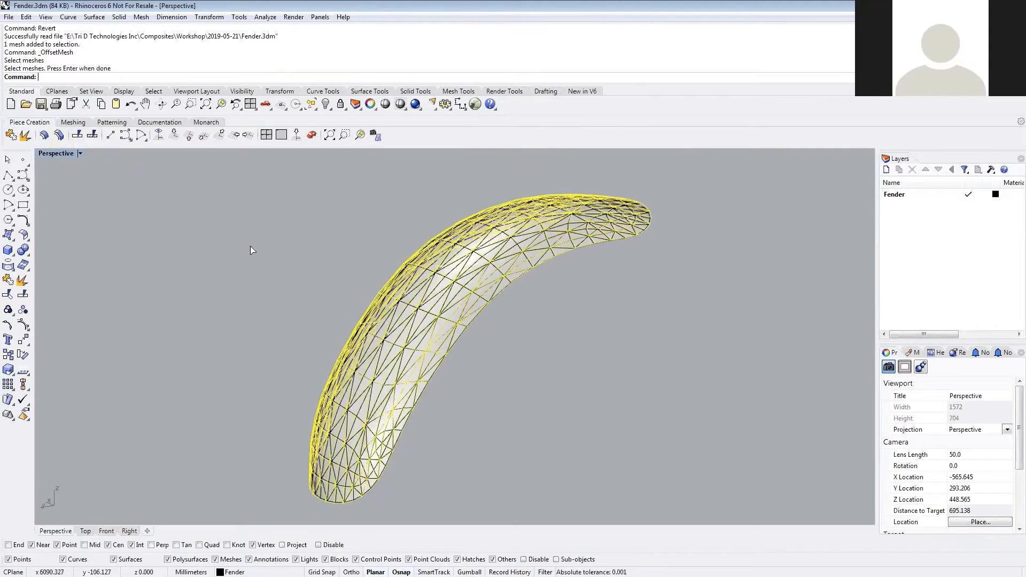
pyautogui.moveTo(516, 235); pyautogui.dragTo(194, 198)
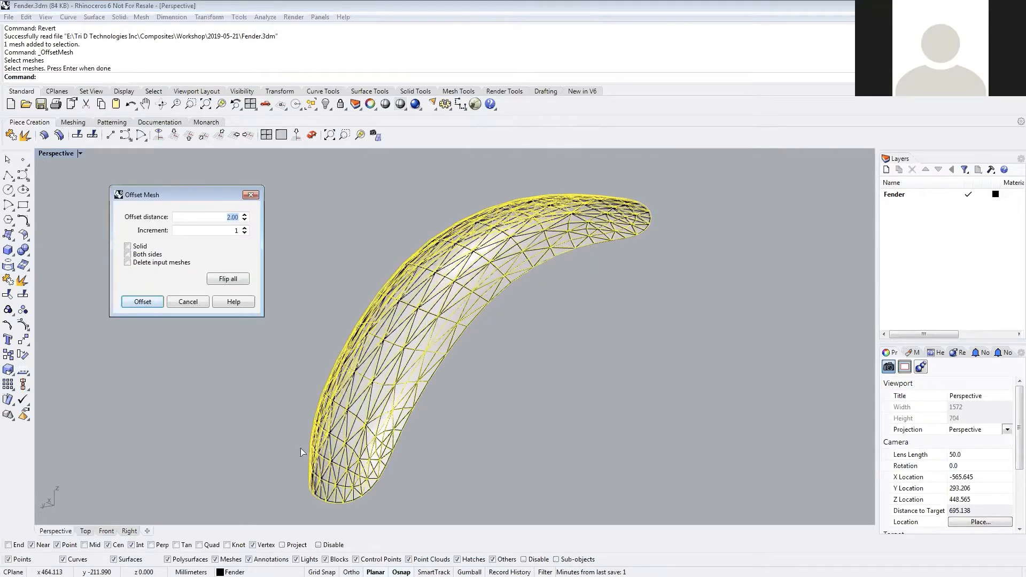
pyautogui.scroll(5, 500, 331)
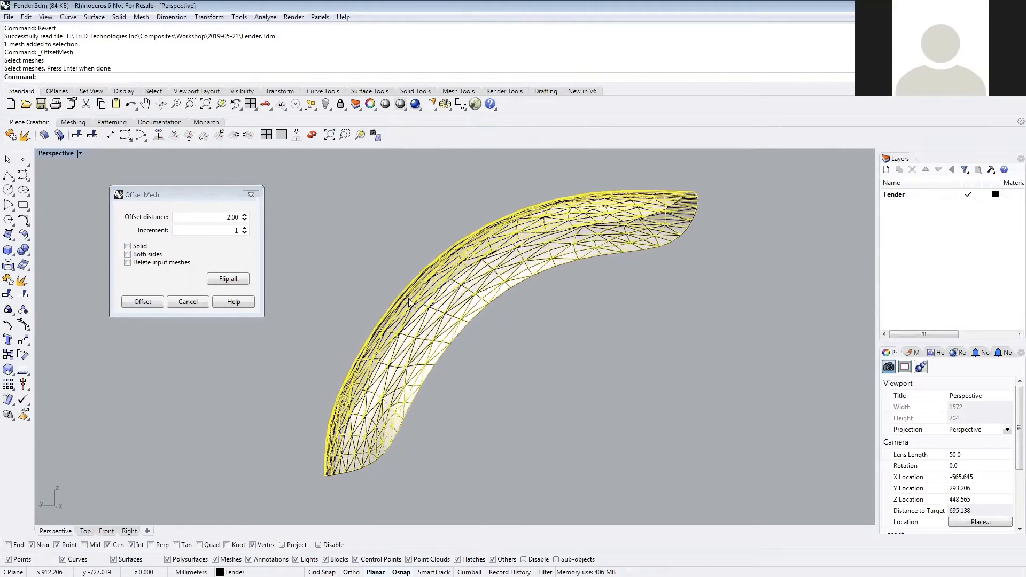
pyautogui.scroll(3, 698, 195)
pyautogui.moveTo(738, 203); pyautogui.dragTo(730, 225, button='right')
pyautogui.moveTo(729, 322); pyautogui.dragTo(740, 275, button='right')
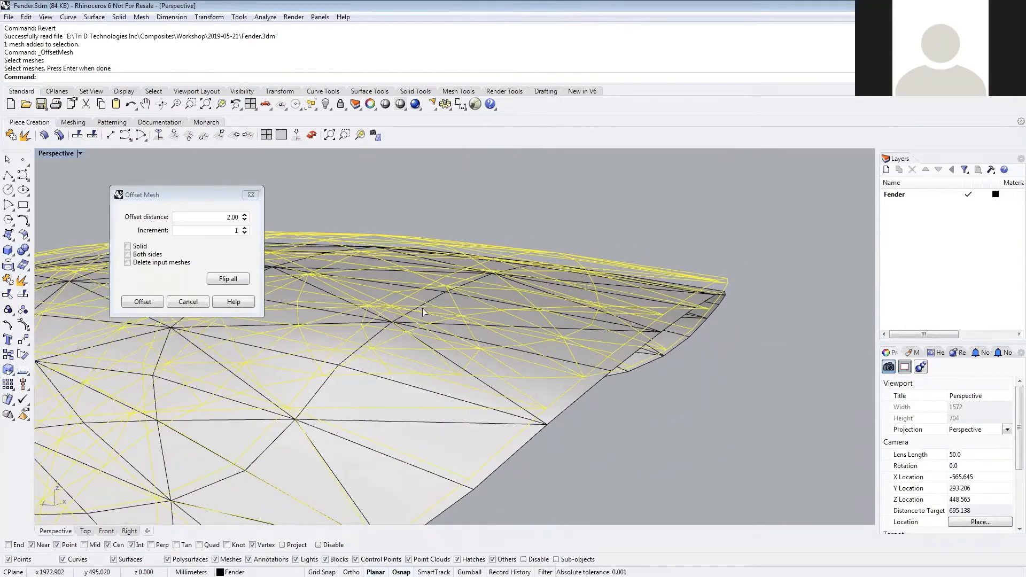
# - Try flipping the offset direction, return it to the outside, and offset the fender mesh by 2.00 mm, keeping the input mesh
pyautogui.click(230, 279)
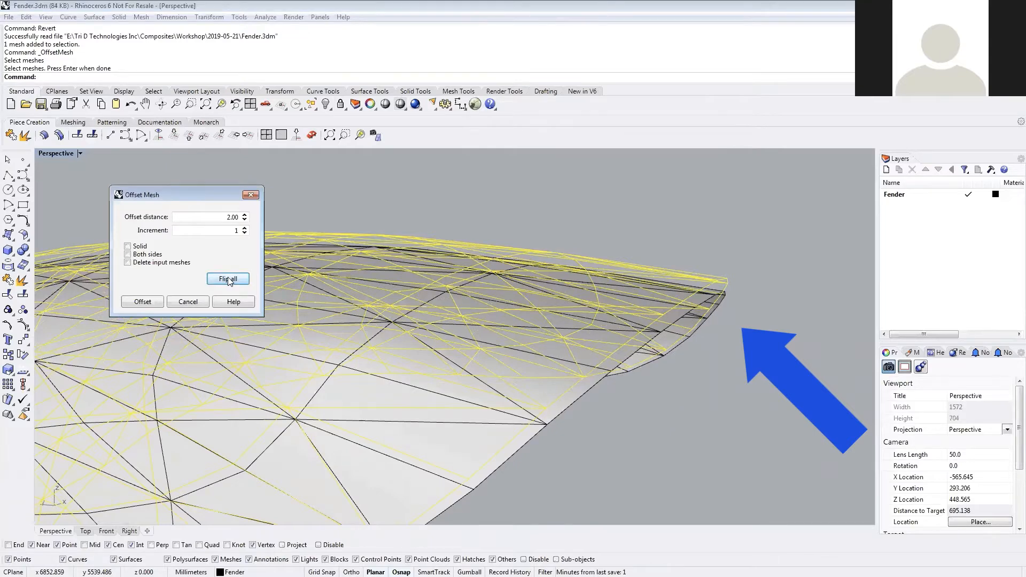
pyautogui.click(229, 279)
pyautogui.moveTo(208, 216); pyautogui.dragTo(239, 222)
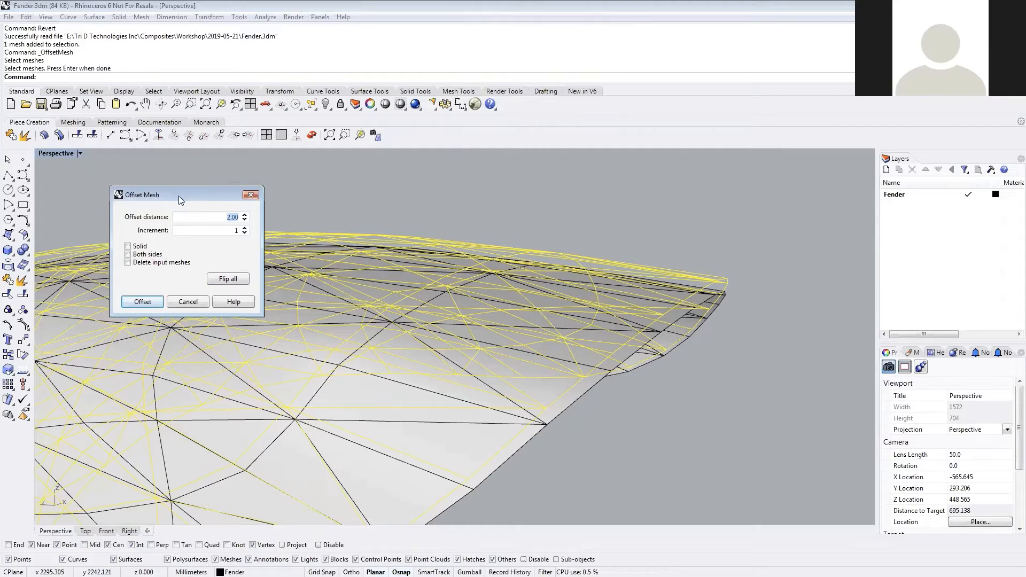
pyautogui.moveTo(178, 196); pyautogui.dragTo(756, 369)
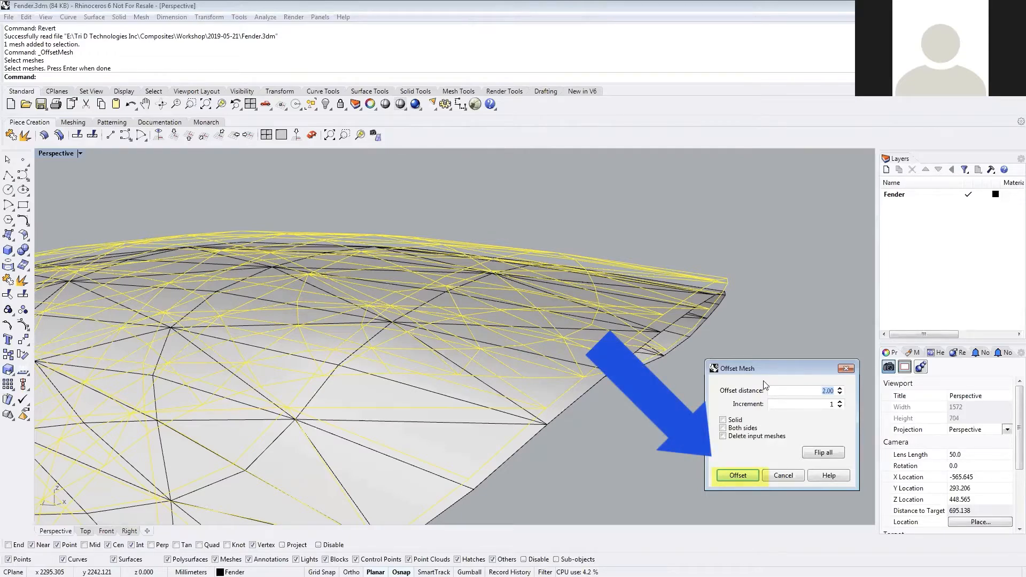
pyautogui.click(740, 476)
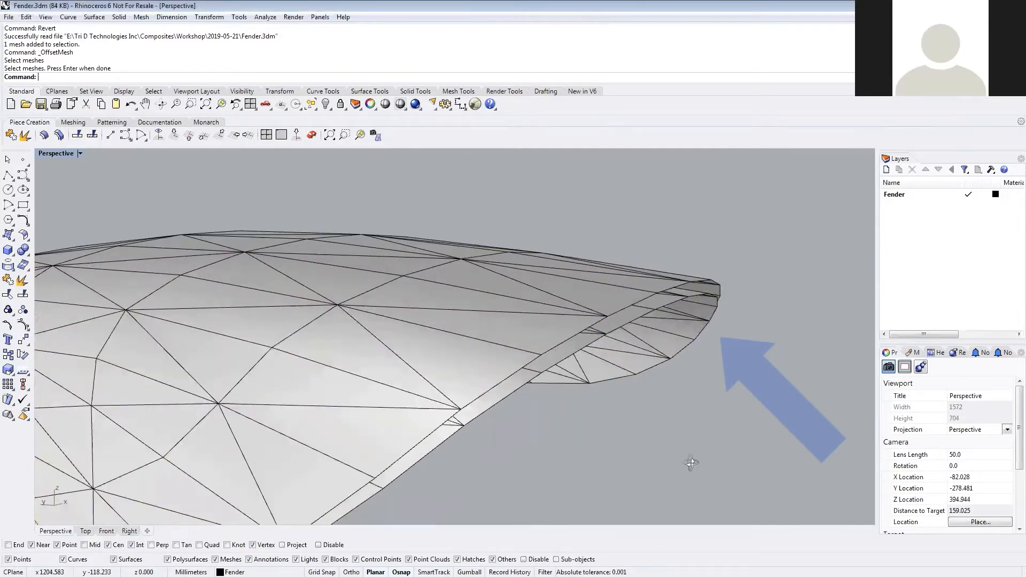
# - Offset the outer fender mesh outward by another 2.00 mm to add a third layer
pyautogui.scroll(-3, 691, 462)
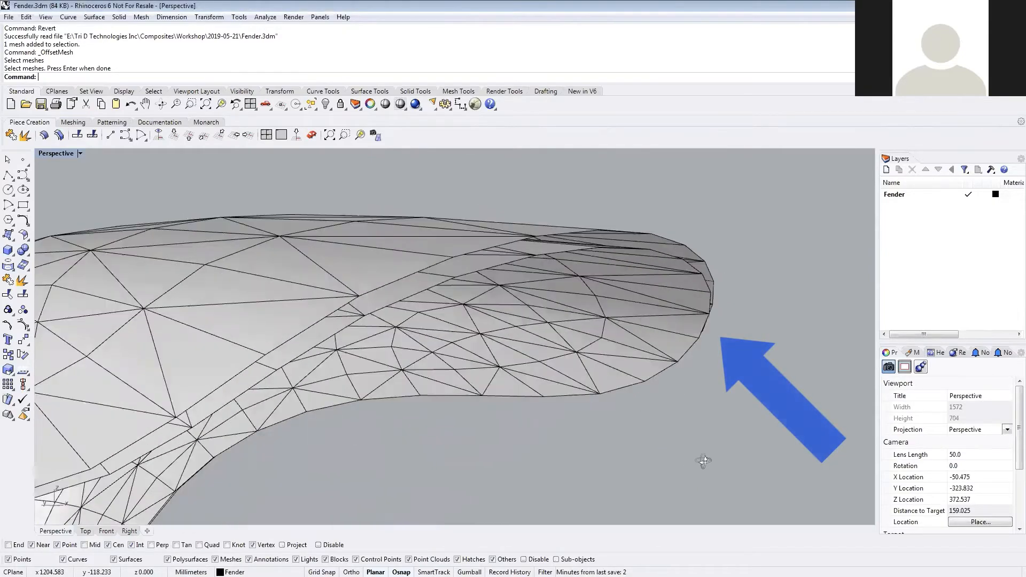
pyautogui.moveTo(705, 460); pyautogui.dragTo(676, 378, button='right')
pyautogui.click(595, 362)
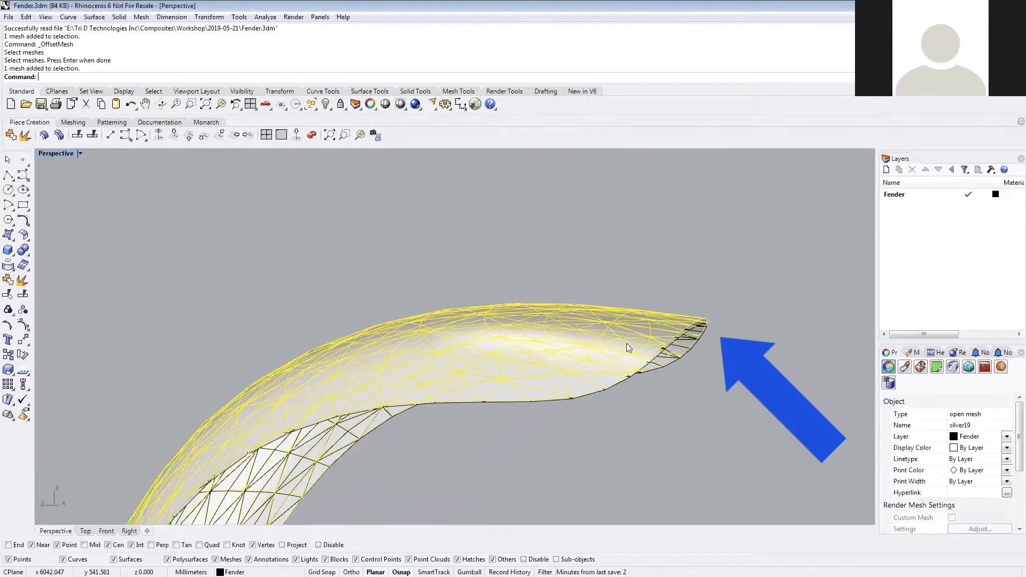
pyautogui.click(61, 136)
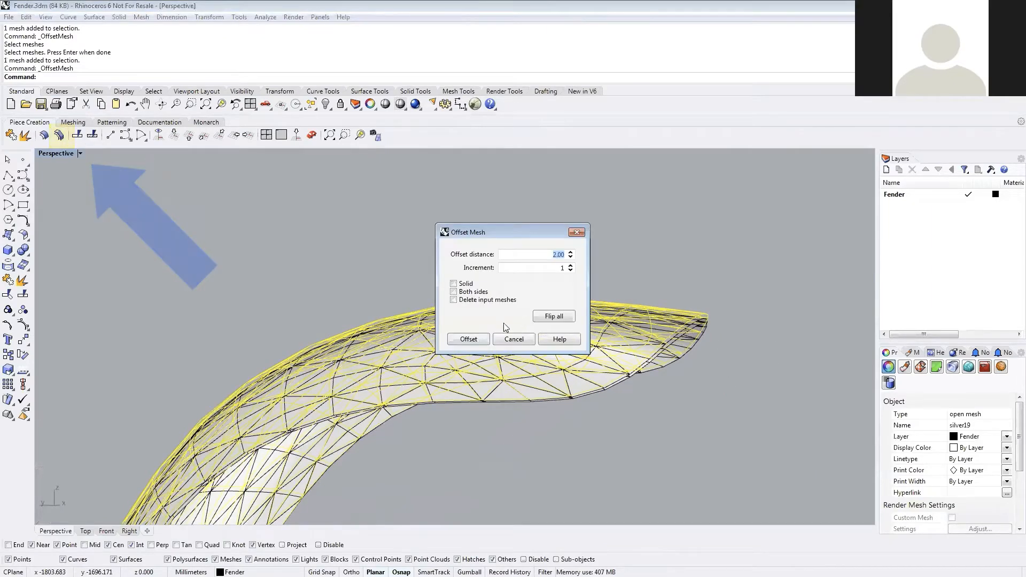
pyautogui.click(467, 340)
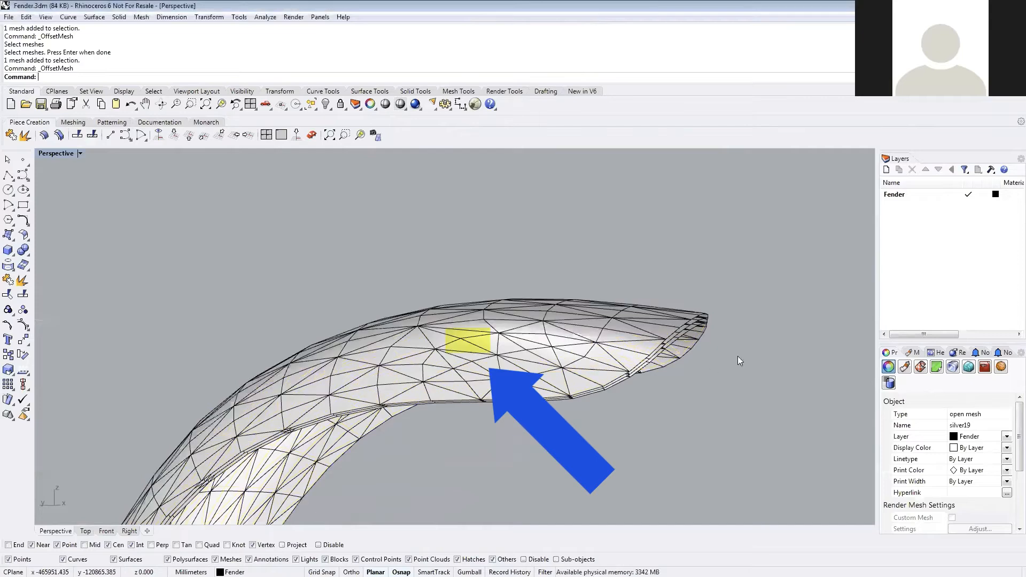
# - Examine the stacked fender mesh layers from all sides, from the layered end edge to the overall shape
pyautogui.moveTo(702, 382); pyautogui.dragTo(671, 381, button='right')
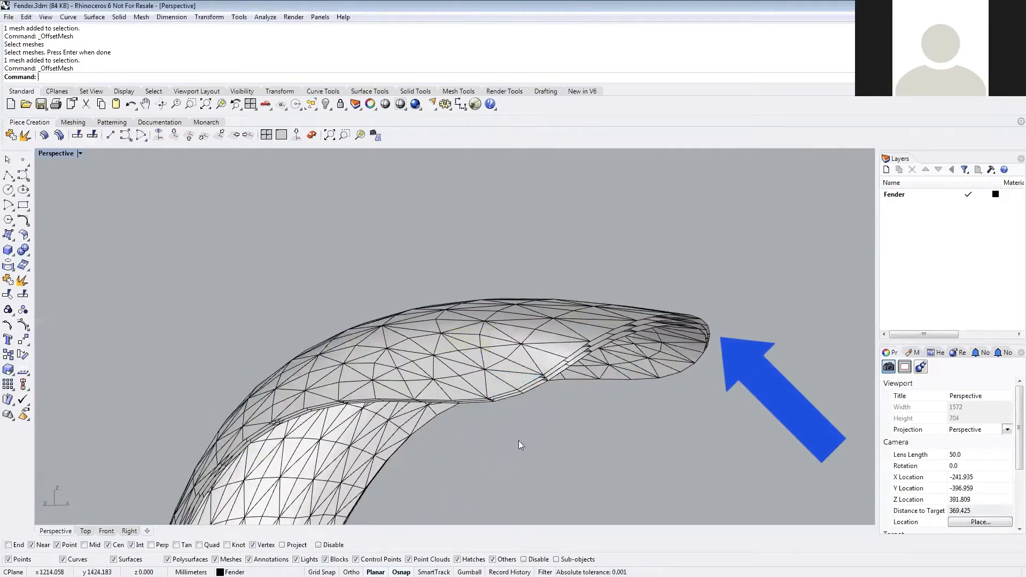
pyautogui.moveTo(508, 371); pyautogui.dragTo(597, 391, button='right')
pyautogui.scroll(-5, 597, 392)
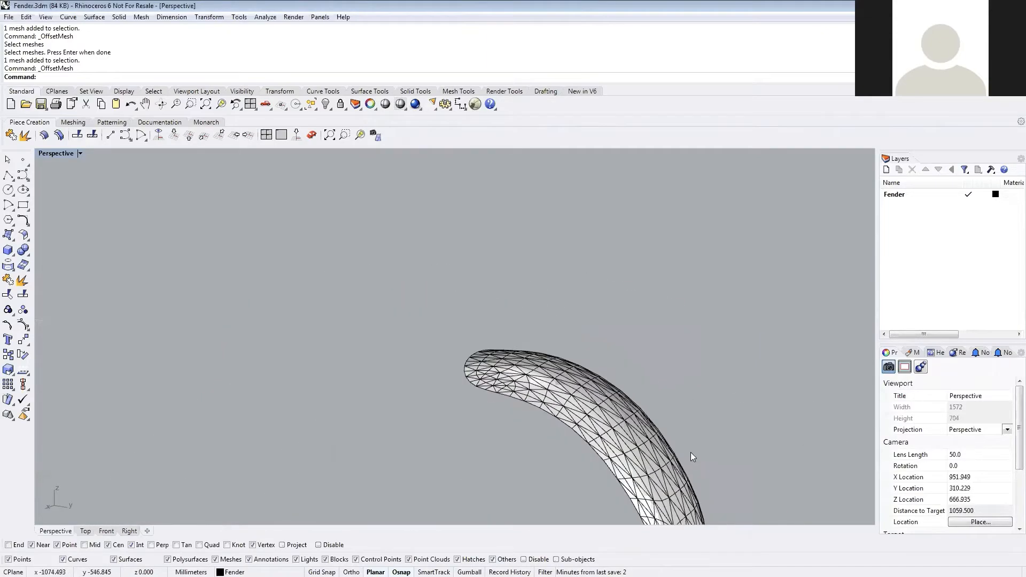
pyautogui.moveTo(689, 451); pyautogui.dragTo(468, 291, button='right')
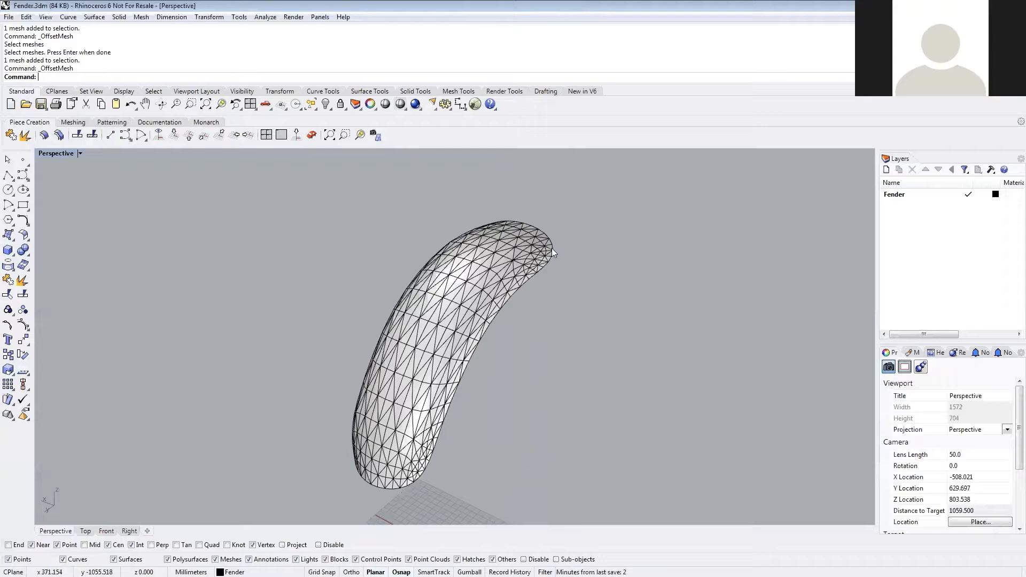
pyautogui.moveTo(526, 323); pyautogui.dragTo(472, 331, button='right')
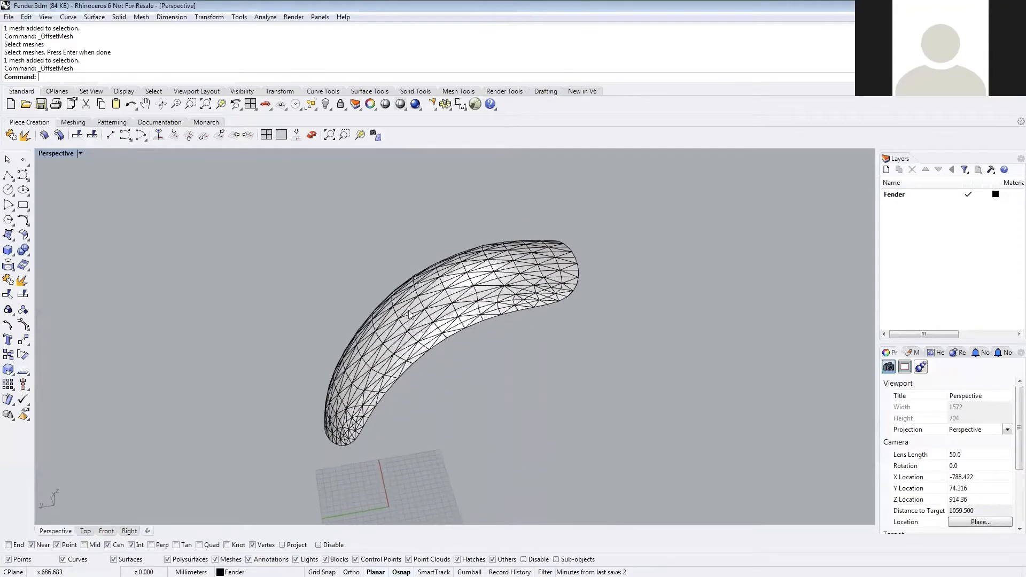
pyautogui.moveTo(324, 407); pyautogui.dragTo(408, 405, button='right')
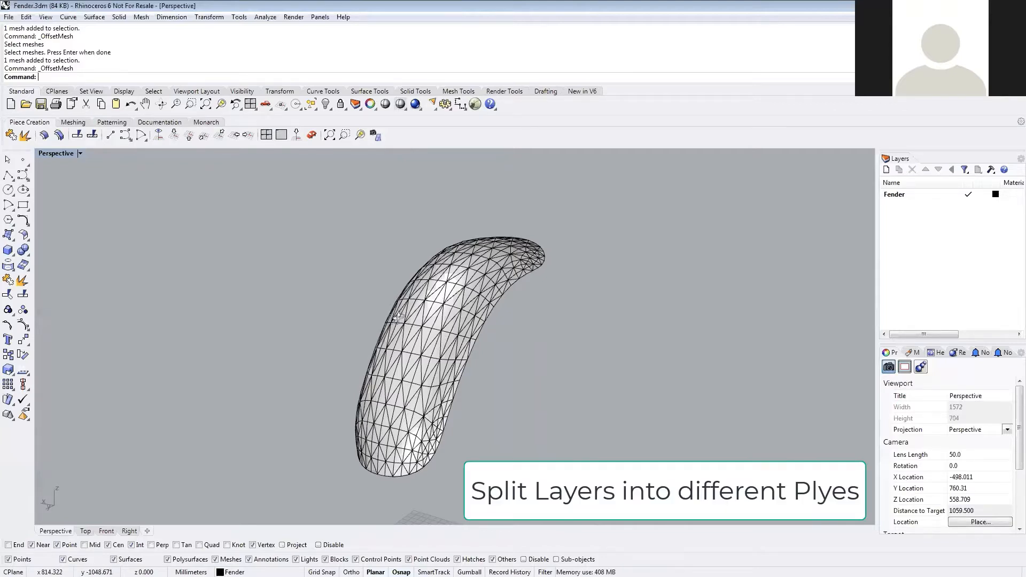
pyautogui.moveTo(398, 321); pyautogui.dragTo(605, 320, button='right')
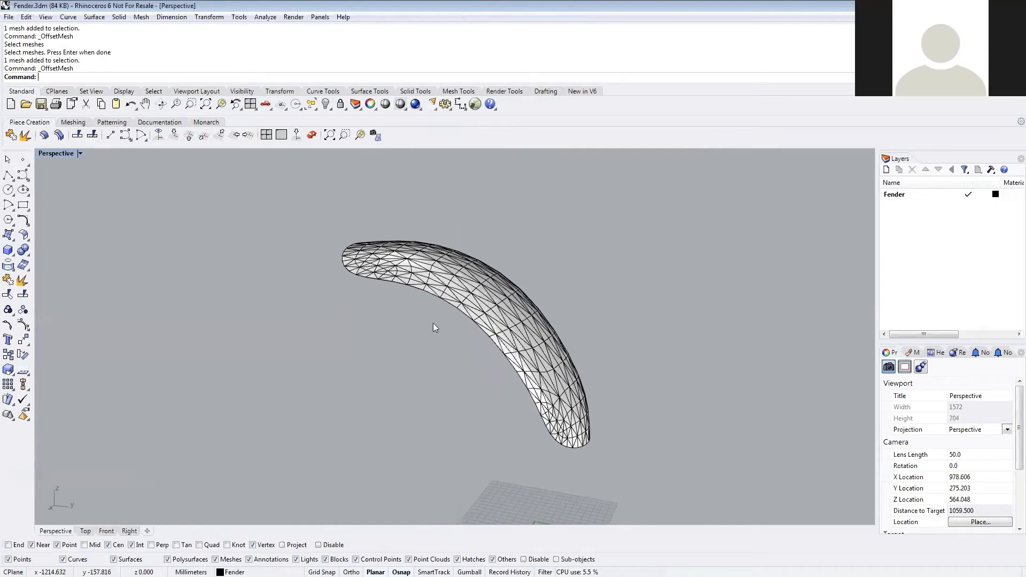
pyautogui.moveTo(434, 328); pyautogui.dragTo(465, 325, button='right')
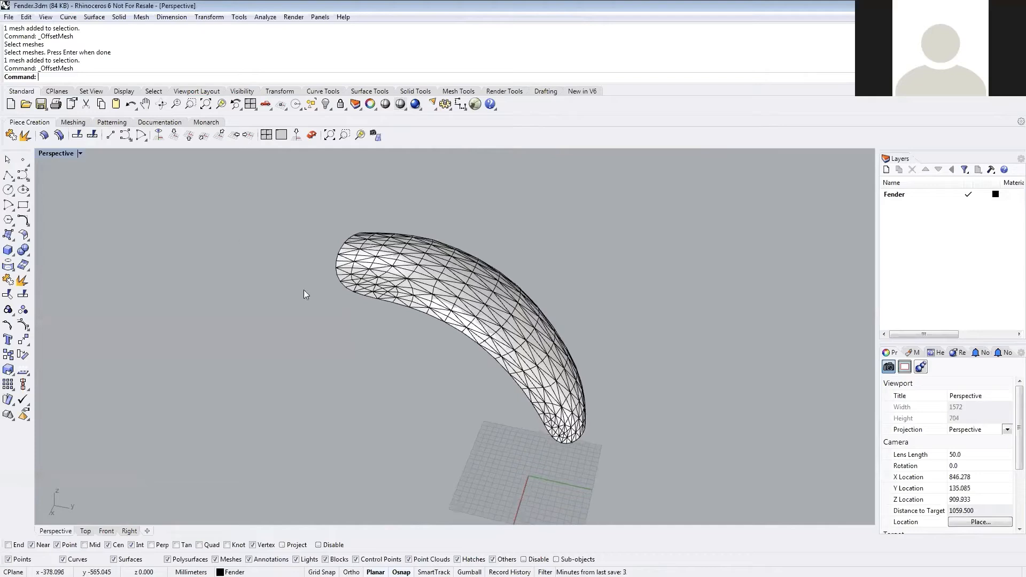
pyautogui.moveTo(474, 458); pyautogui.dragTo(505, 461, button='right')
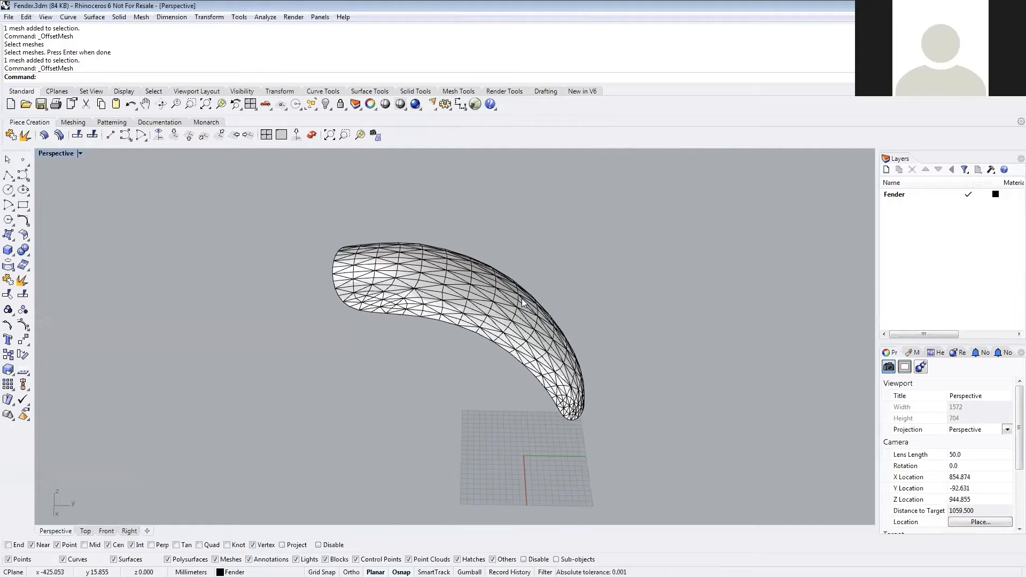
pyautogui.moveTo(520, 307); pyautogui.dragTo(512, 415, button='right')
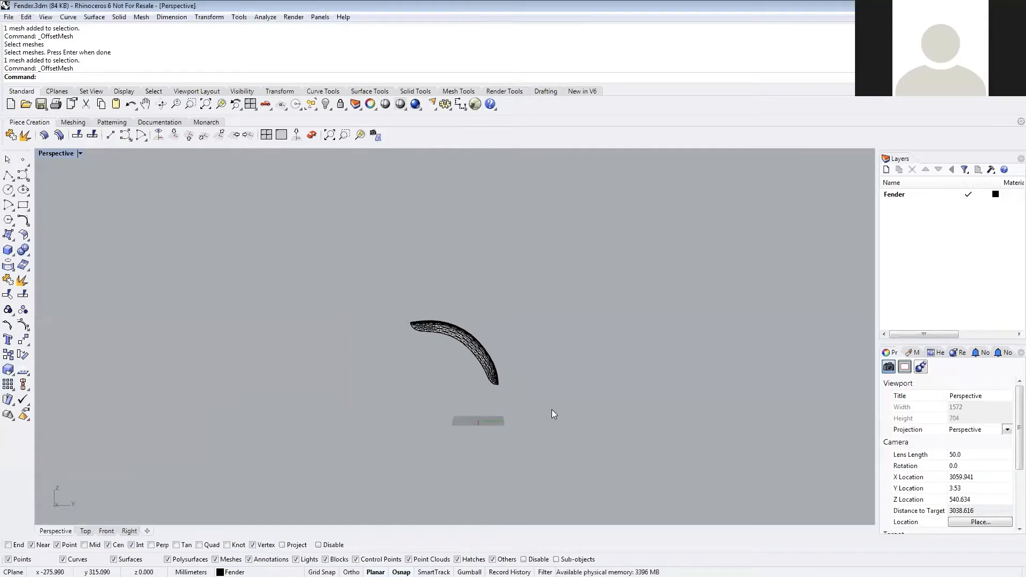
# - Align the construction plane to the view looking straight onto the fender's outer face
pyautogui.moveTo(553, 414); pyautogui.dragTo(543, 394, button='right')
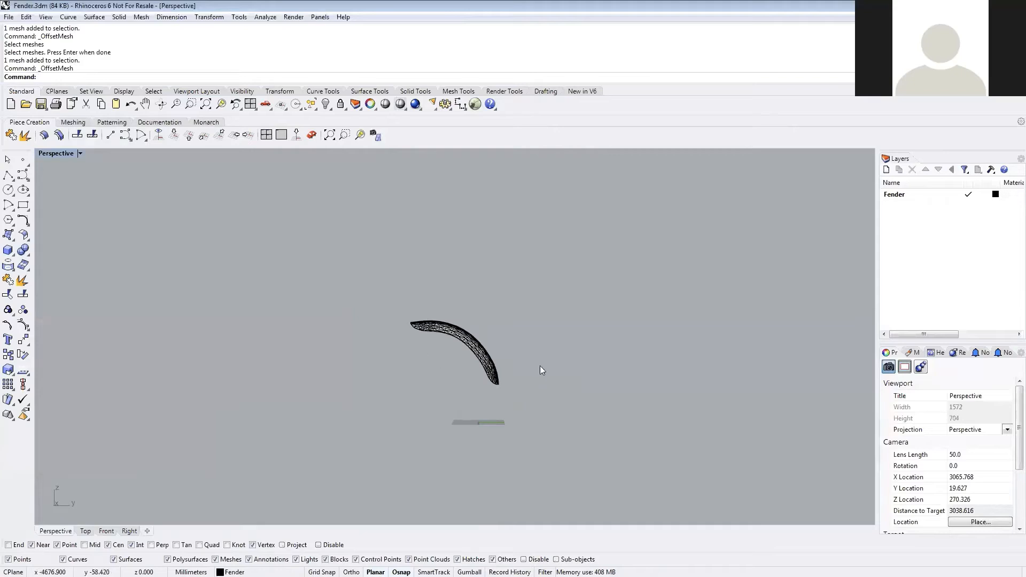
pyautogui.moveTo(589, 316); pyautogui.dragTo(469, 393, button='right')
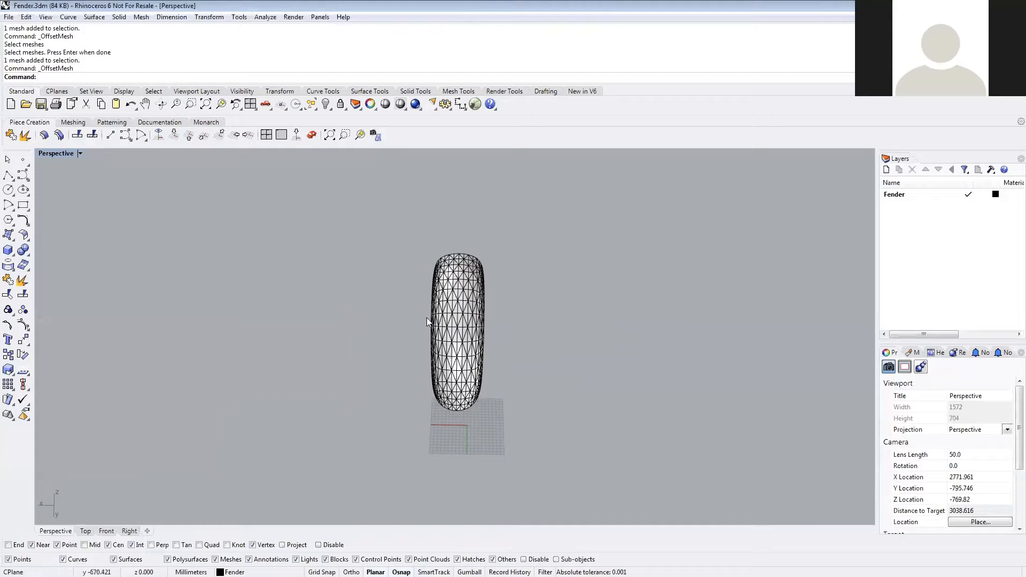
pyautogui.moveTo(456, 320); pyautogui.dragTo(455, 311, button='right')
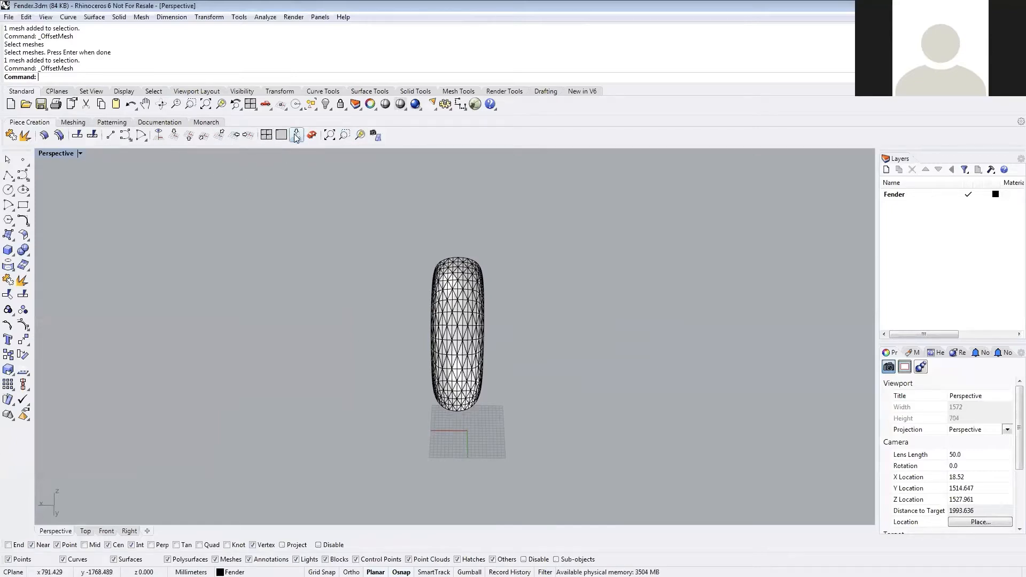
pyautogui.click(158, 136)
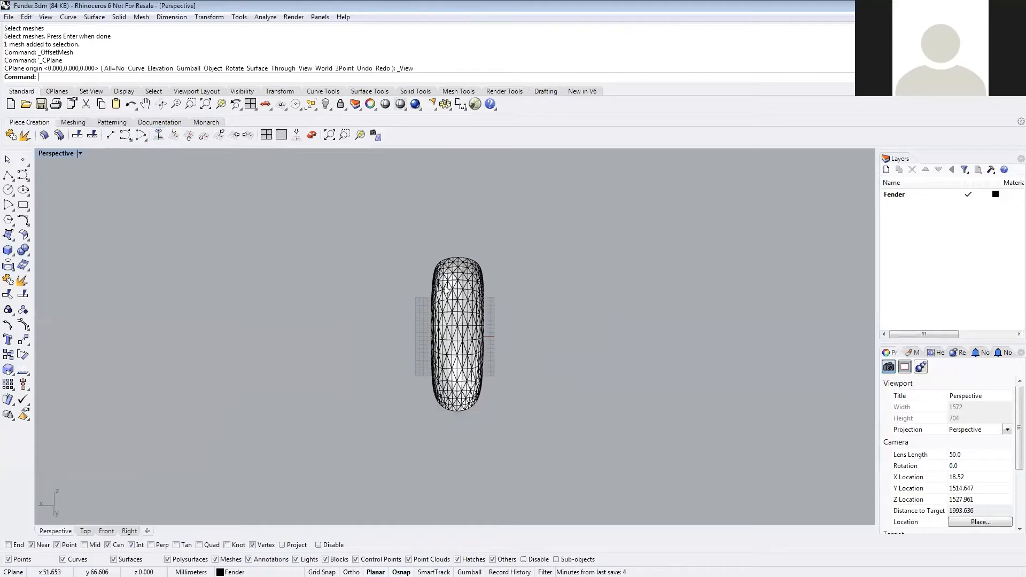
# - Refine the straight-on view of the fender and reset the construction plane to that view
pyautogui.moveTo(446, 292); pyautogui.dragTo(513, 382, button='right')
pyautogui.moveTo(428, 386); pyautogui.dragTo(408, 424, button='right')
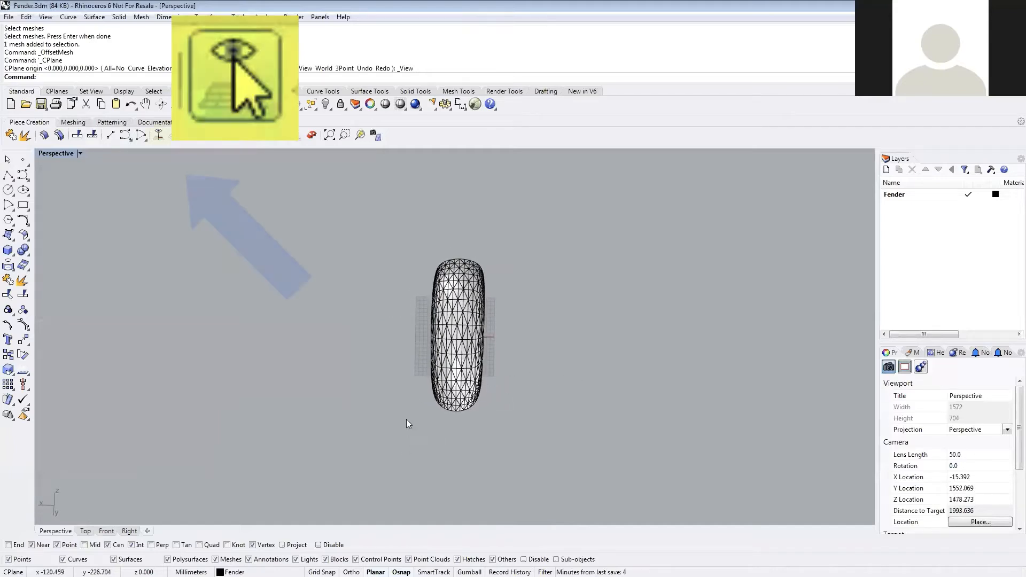
pyautogui.click(159, 135)
pyautogui.moveTo(315, 406); pyautogui.dragTo(348, 409, button='right')
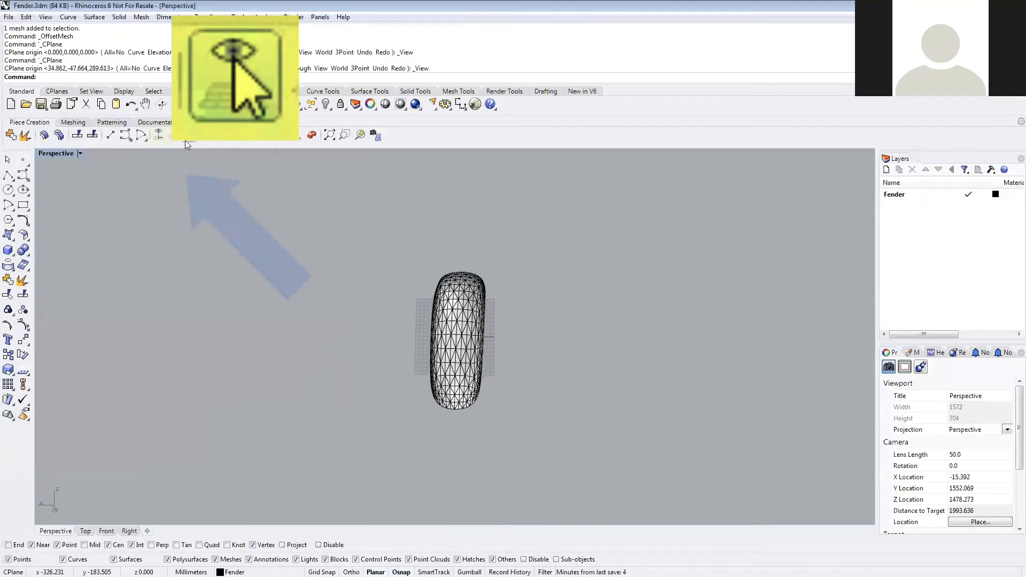
pyautogui.click(159, 135)
pyautogui.moveTo(323, 403); pyautogui.dragTo(284, 451, button='right')
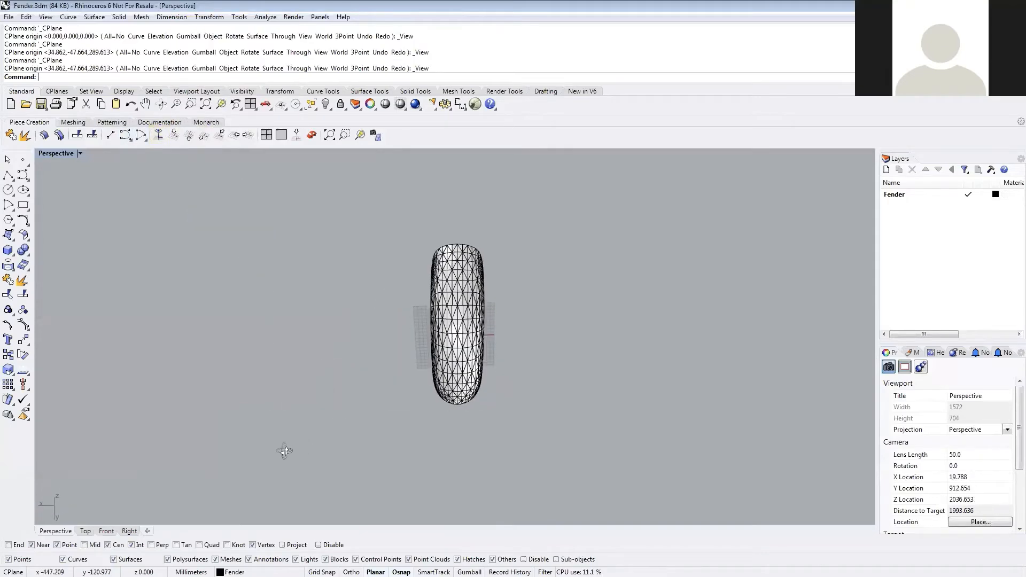
pyautogui.click(160, 138)
pyautogui.moveTo(350, 393); pyautogui.dragTo(353, 362, button='right')
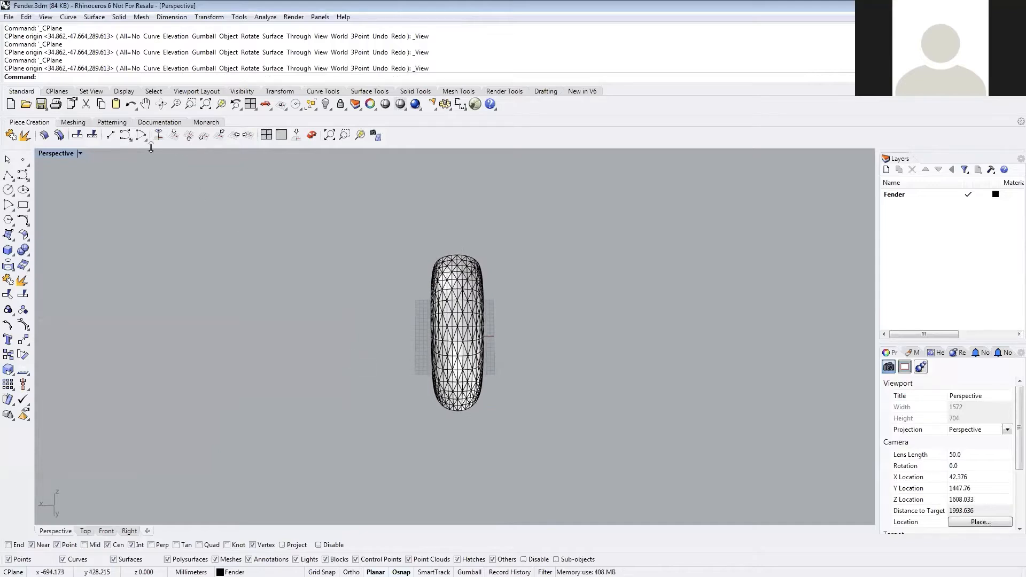
pyautogui.moveTo(242, 375); pyautogui.dragTo(295, 375, button='right')
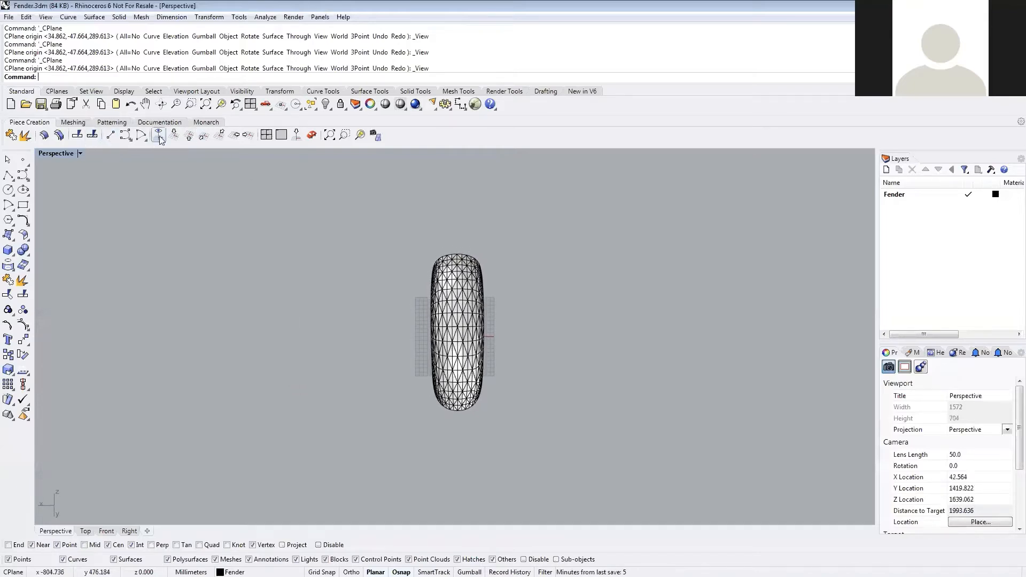
pyautogui.moveTo(396, 427); pyautogui.dragTo(420, 415, button='right')
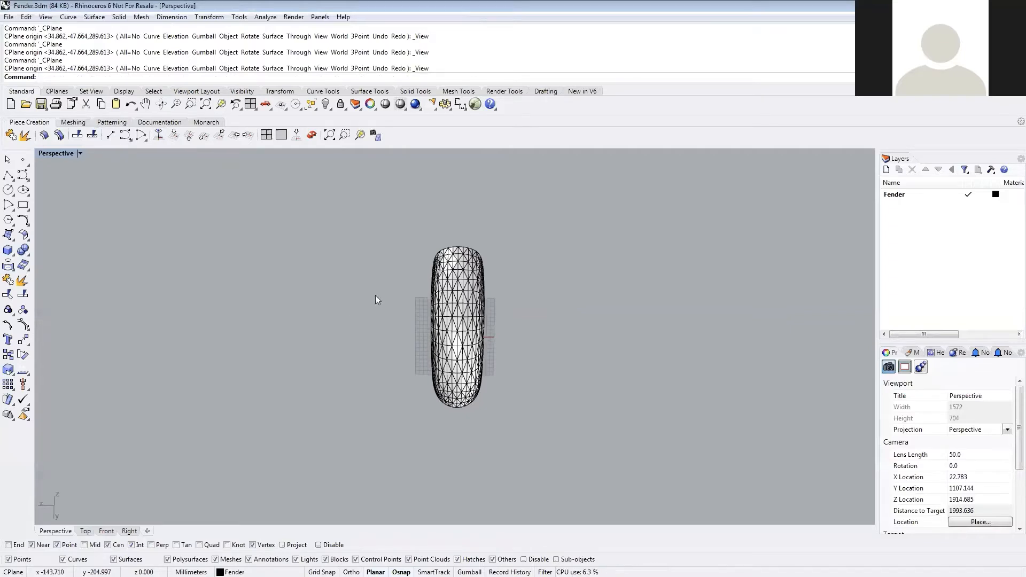
pyautogui.moveTo(413, 401); pyautogui.dragTo(417, 374, button='right')
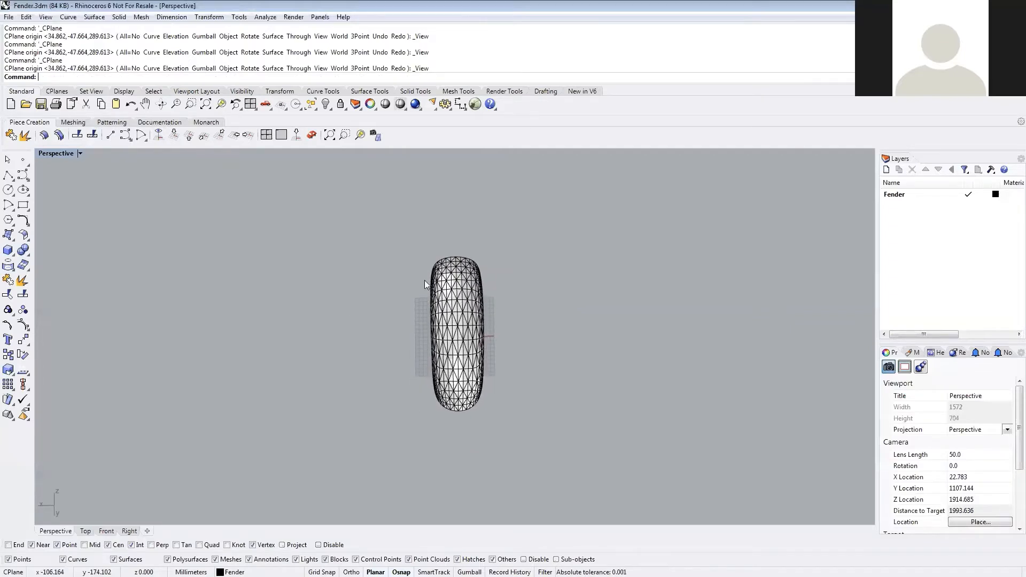
# - Create a bounding box around the three fender meshes using the CPlane coordinate system with curves as output
pyautogui.moveTo(396, 161); pyautogui.dragTo(538, 466)
pyautogui.moveTo(396, 394); pyautogui.dragTo(469, 360, button='right')
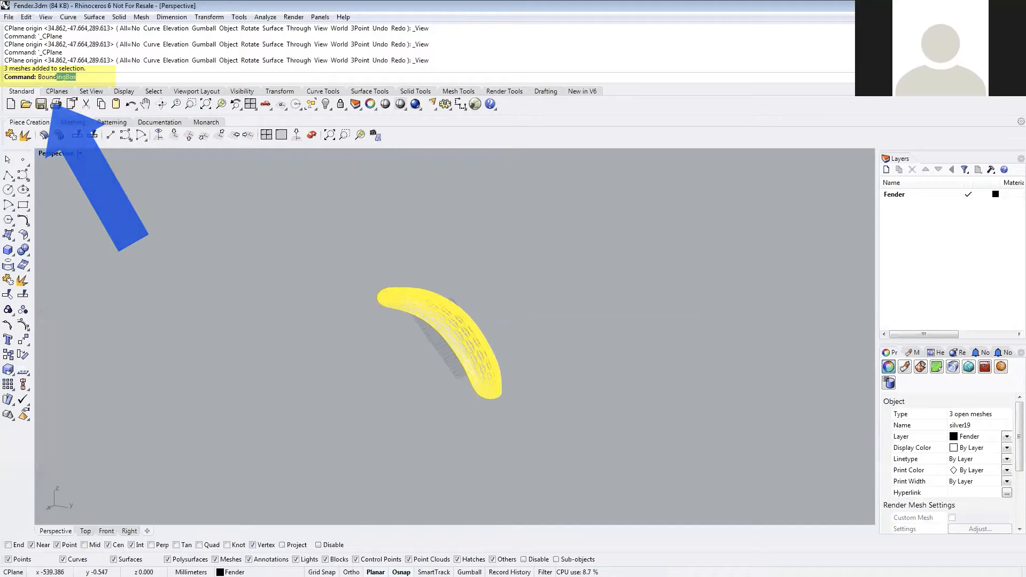
pyautogui.press('Return')
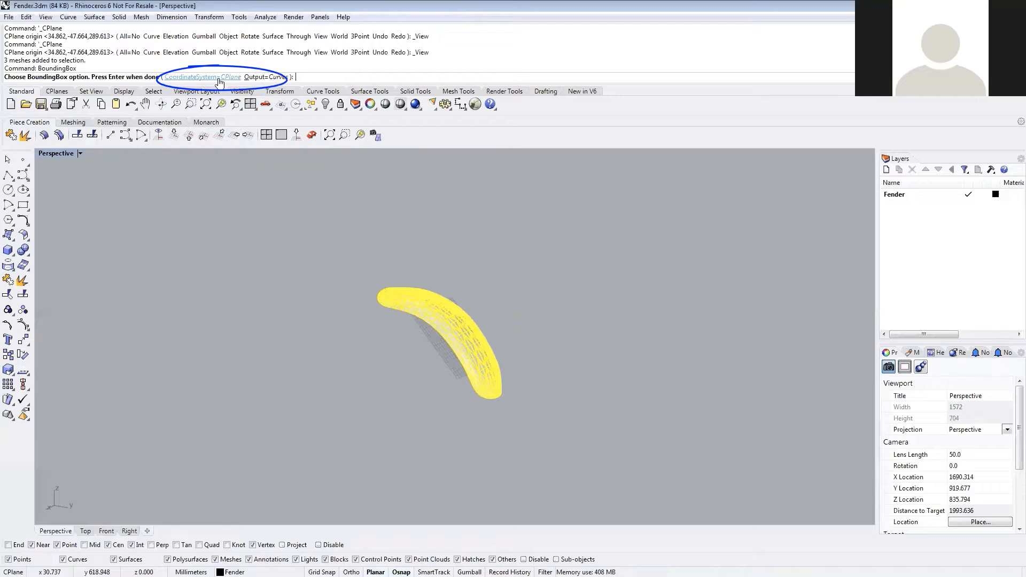
pyautogui.press('Return')
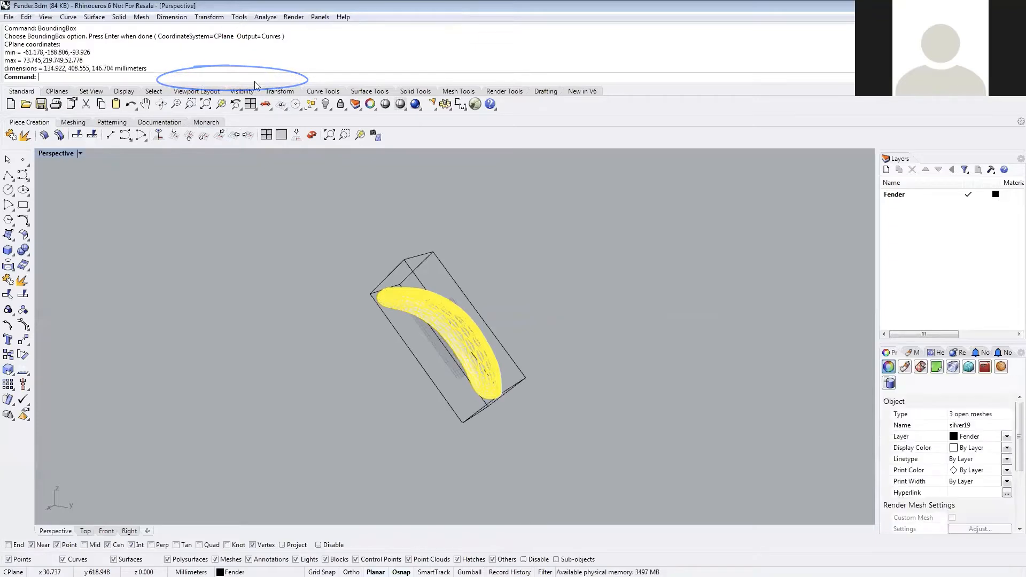
# - Explode the bounding box curves into separate segments and ungroup them
pyautogui.moveTo(514, 380)
pyautogui.mouseDown(button='right')
pyautogui.moveTo(538, 355)
pyautogui.moveTo(374, 390)
pyautogui.moveTo(359, 407)
pyautogui.moveTo(368, 424)
pyautogui.mouseUp(button='right')
pyautogui.click(481, 256)
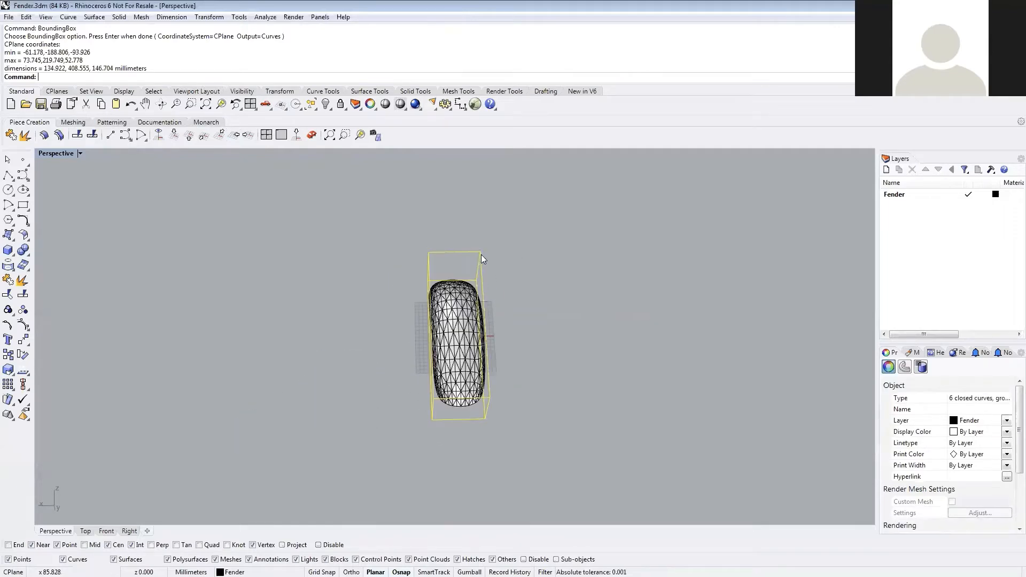
pyautogui.click(25, 135)
pyautogui.write('U')
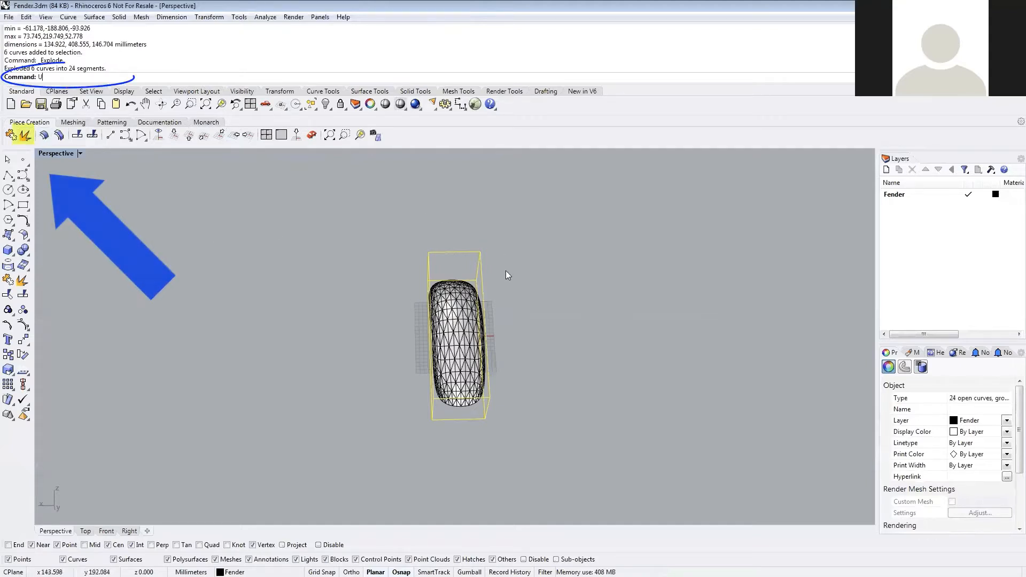
pyautogui.write('ngo')
pyautogui.press('Return')
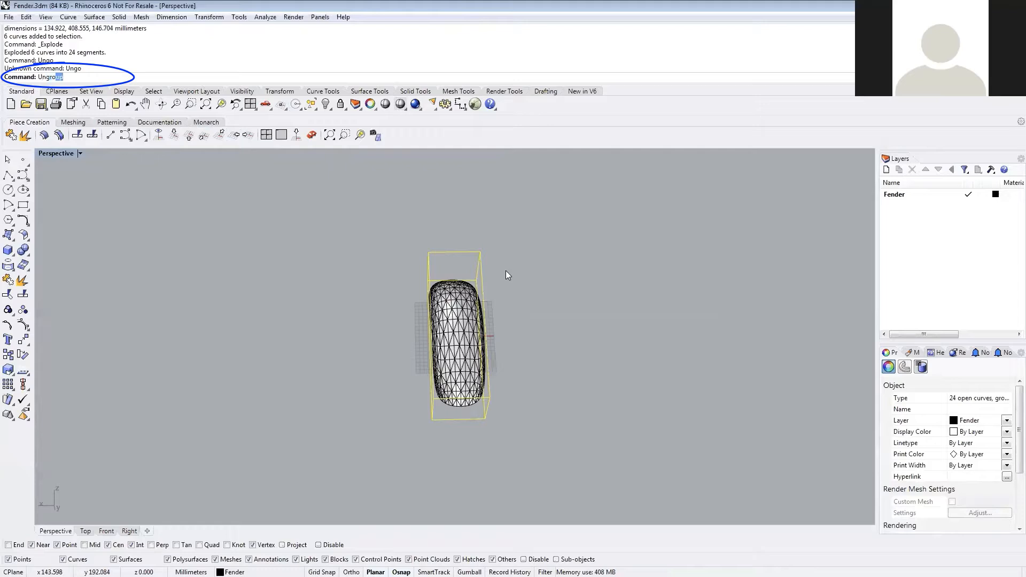
pyautogui.write('Ungro')
pyautogui.press('Return')
pyautogui.click(542, 270)
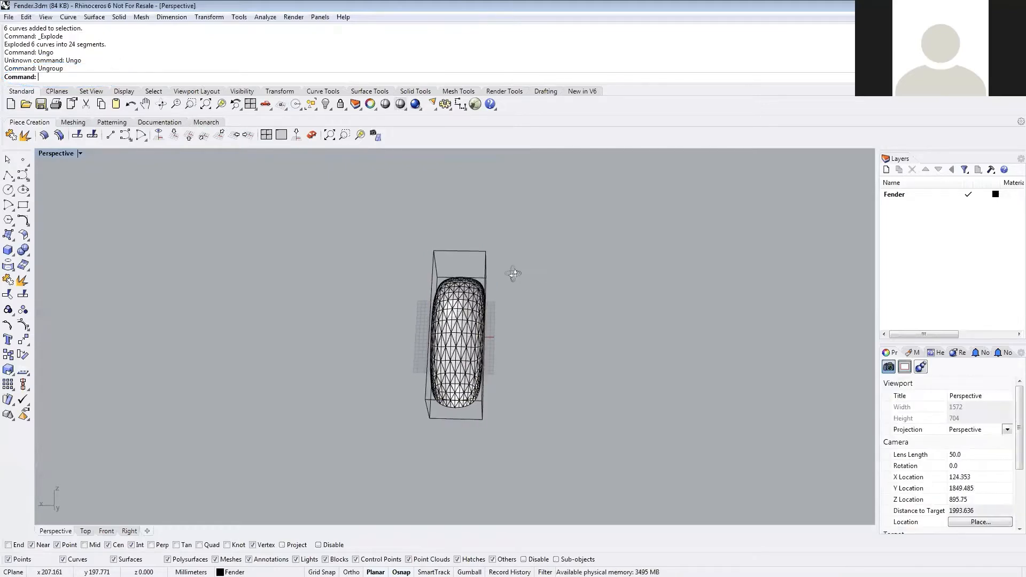
# - Delete the bounding box's outer face and its connecting depth edges, keeping only the rectangle behind the fender
pyautogui.moveTo(473, 250); pyautogui.dragTo(414, 237)
pyautogui.moveTo(541, 330); pyautogui.dragTo(522, 320, button='right')
pyautogui.press('Delete')
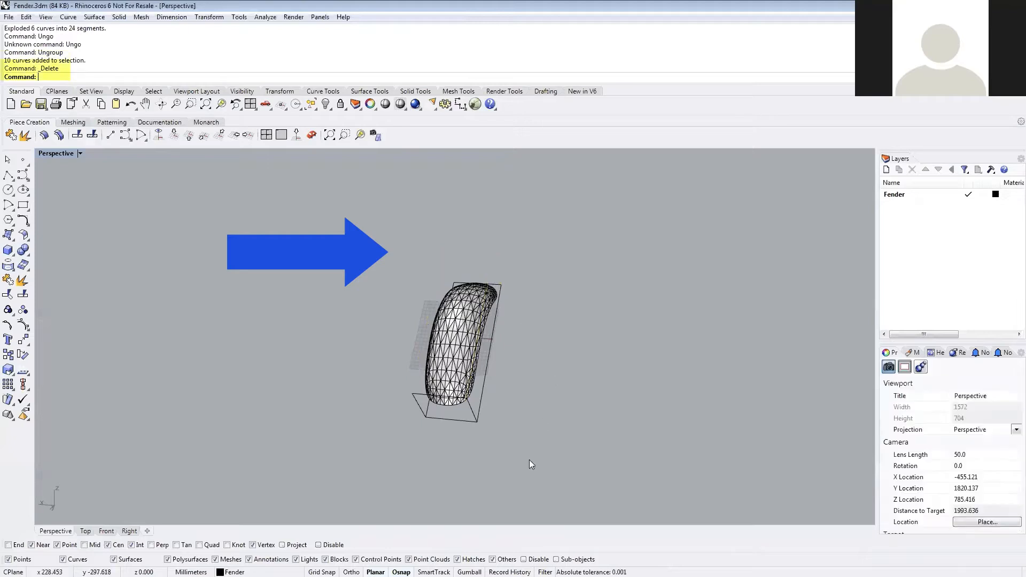
pyautogui.moveTo(529, 459); pyautogui.dragTo(479, 437, button='right')
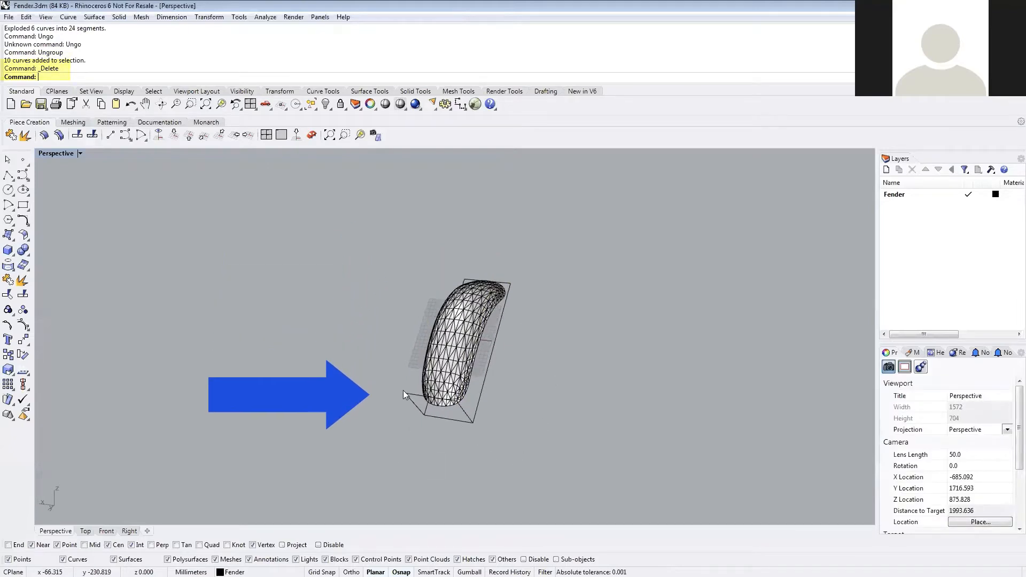
pyautogui.moveTo(409, 392); pyautogui.dragTo(374, 395)
pyautogui.press('Delete')
pyautogui.moveTo(518, 453); pyautogui.dragTo(518, 397, button='right')
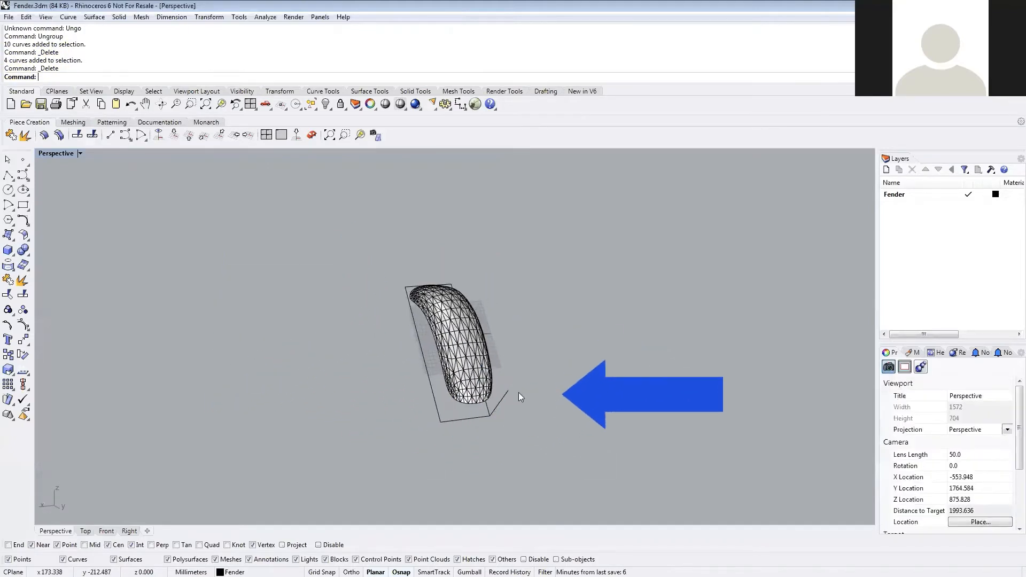
pyautogui.moveTo(503, 378); pyautogui.dragTo(502, 378)
pyautogui.press('Delete')
# - Select the duplicate curves with SelDup and delete them from the remaining rectangle
pyautogui.moveTo(545, 416); pyautogui.dragTo(458, 325, button='right')
pyautogui.write('SelDup')
pyautogui.press('Return')
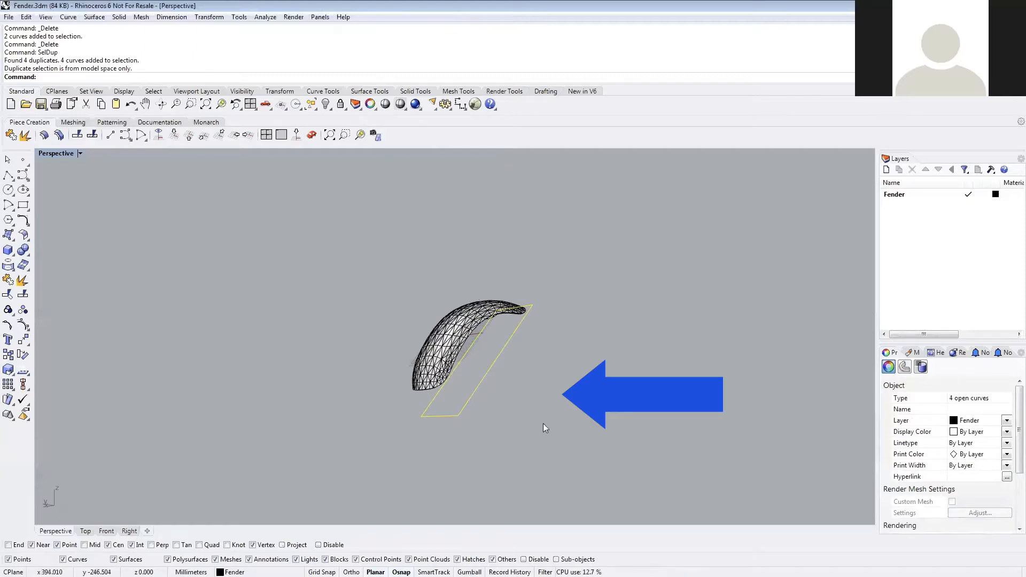
pyautogui.press('Delete')
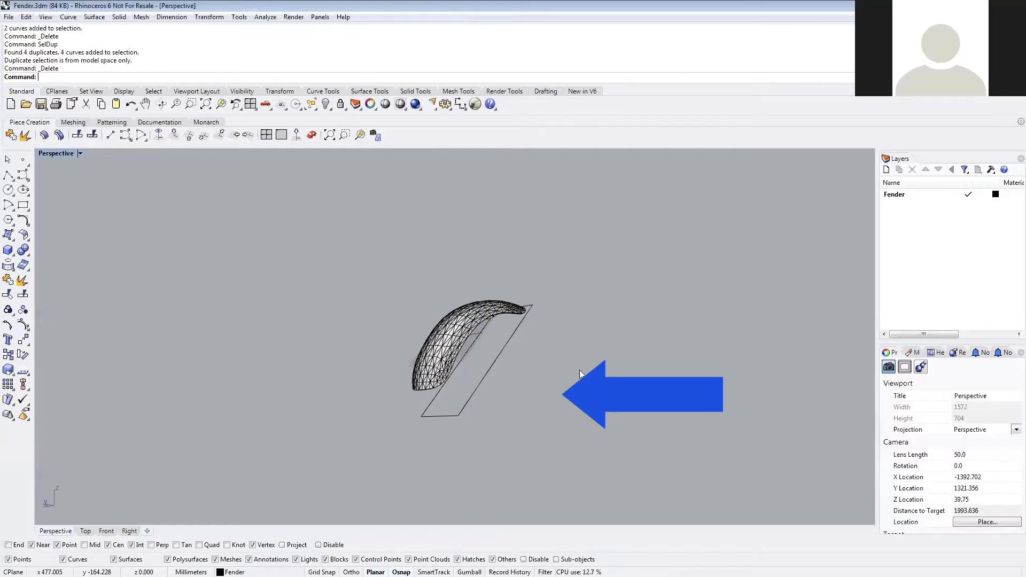
# - Check the rectangle's sides by selecting them individually, and return to viewing the fender from its outer face
pyautogui.click(468, 406)
pyautogui.keyDown('shift'); pyautogui.click(448, 417); pyautogui.keyUp('shift')
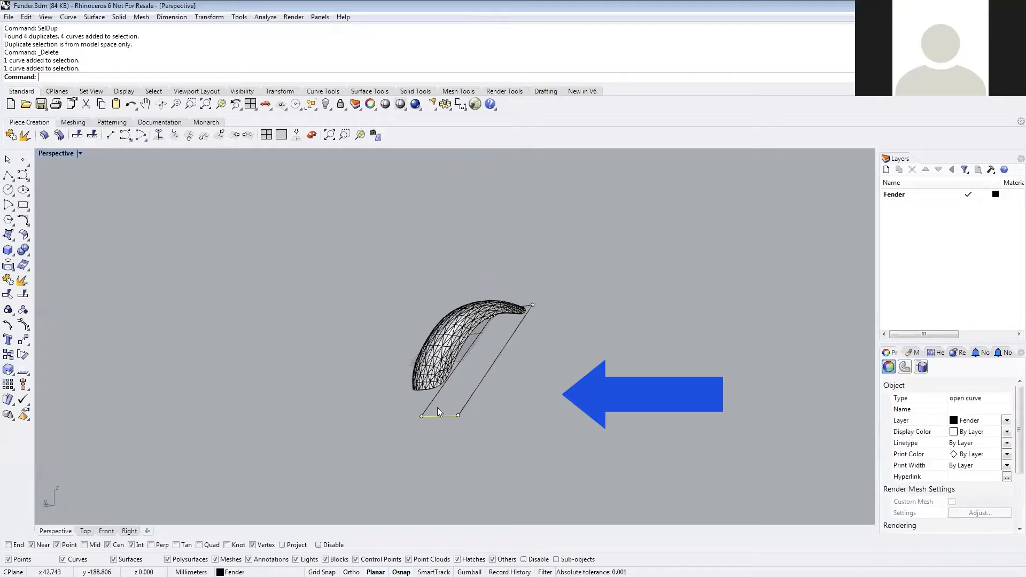
pyautogui.keyDown('shift'); pyautogui.click(435, 406); pyautogui.keyUp('shift')
pyautogui.moveTo(585, 357); pyautogui.dragTo(622, 346, button='right')
pyautogui.click(622, 346)
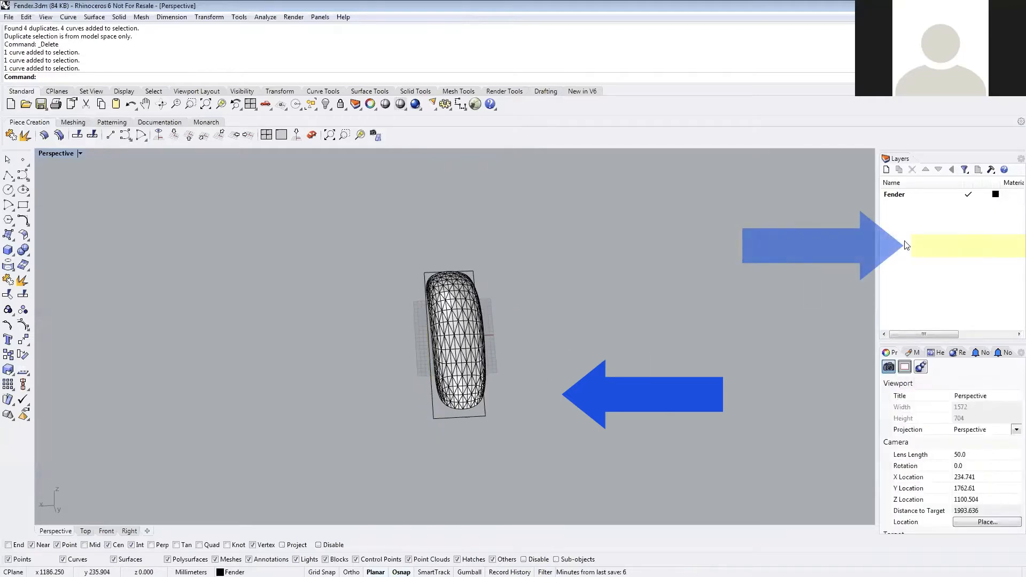
# - Create a new layer named Cut and set its color to Red
pyautogui.rightClick(936, 239)
pyautogui.click(959, 246)
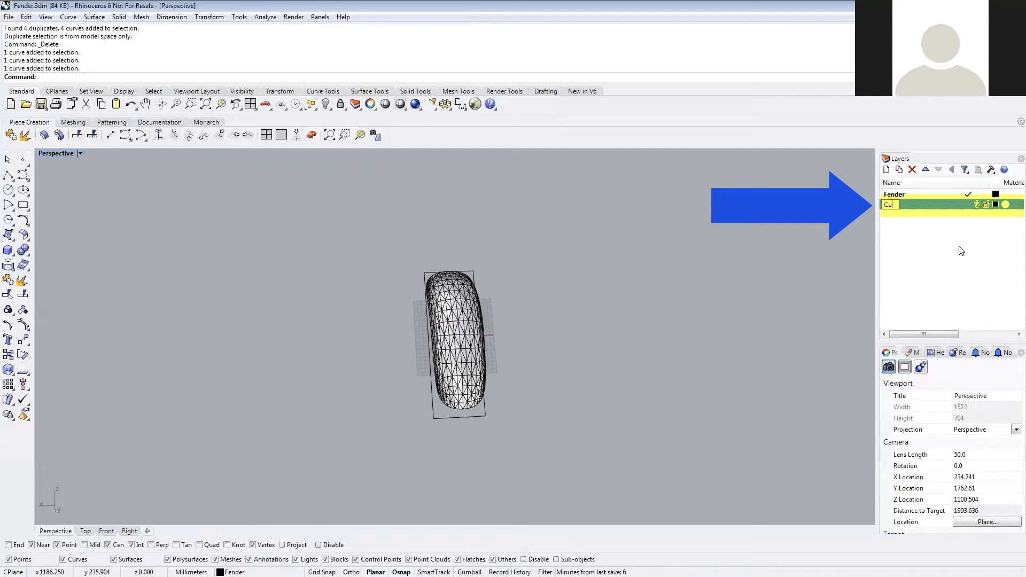
pyautogui.click(996, 204)
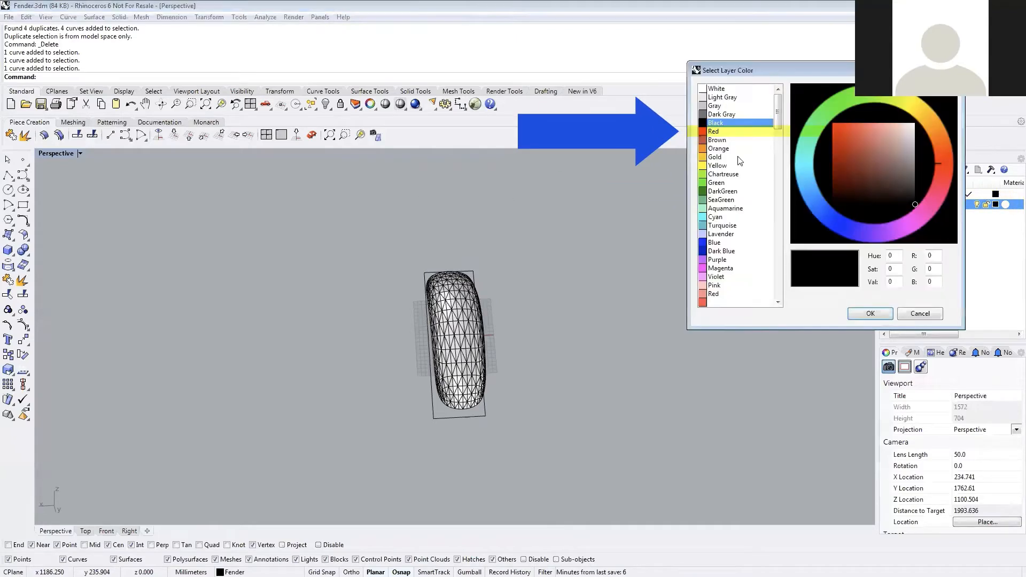
pyautogui.click(714, 132)
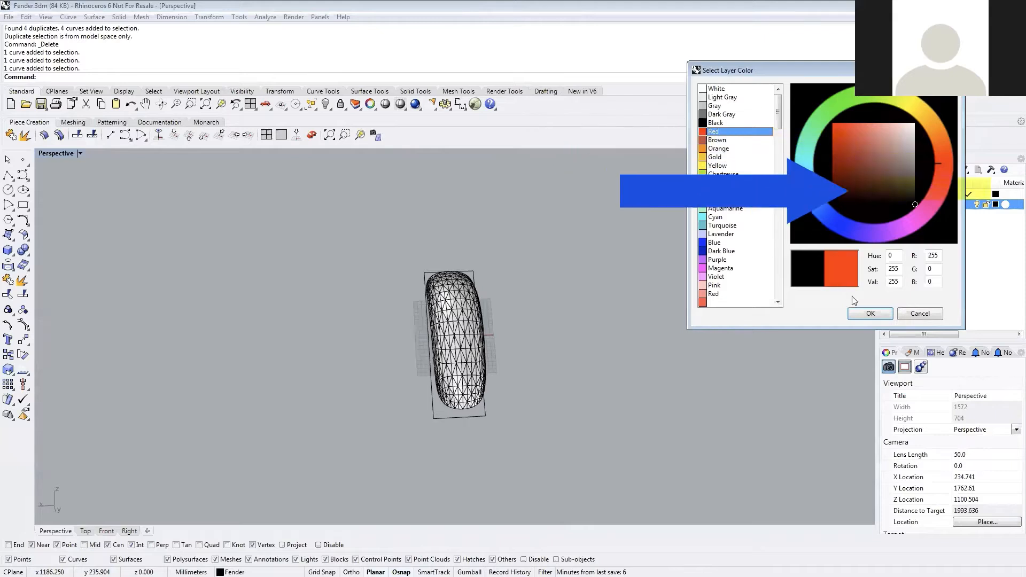
pyautogui.click(870, 313)
# - Select all curves with SelCrv and assign the rectangle's sides to the Cut layer
pyautogui.write('SelCrv')
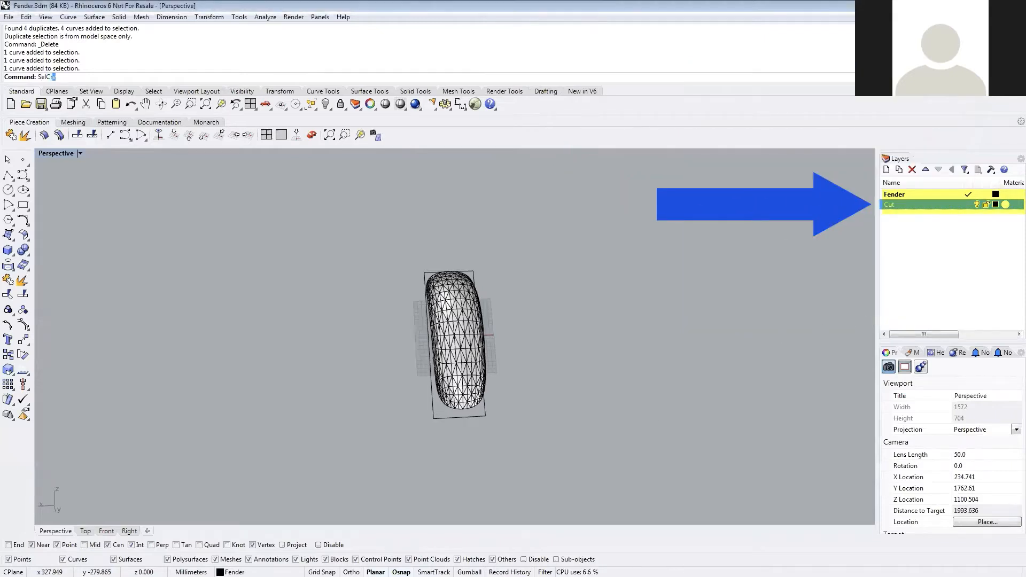
pyautogui.press('Return')
pyautogui.click(1007, 420)
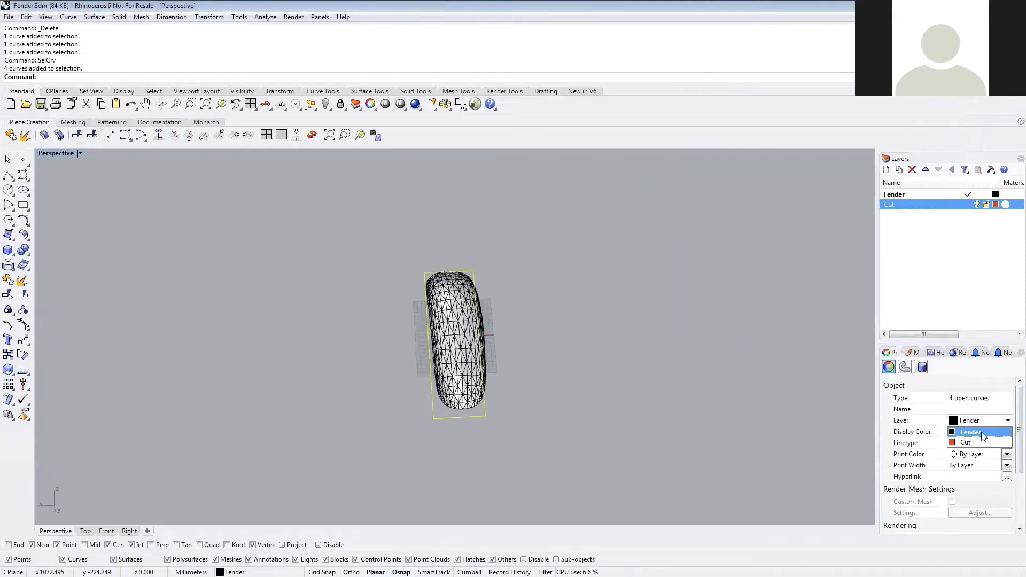
pyautogui.click(973, 442)
pyautogui.click(571, 410)
# - Divide the rectangle's short side at the fender's upper end into 3 segments, marking the ends with points
pyautogui.moveTo(465, 434); pyautogui.dragTo(524, 275, button='right')
pyautogui.scroll(3, 434, 257)
pyautogui.click(433, 265)
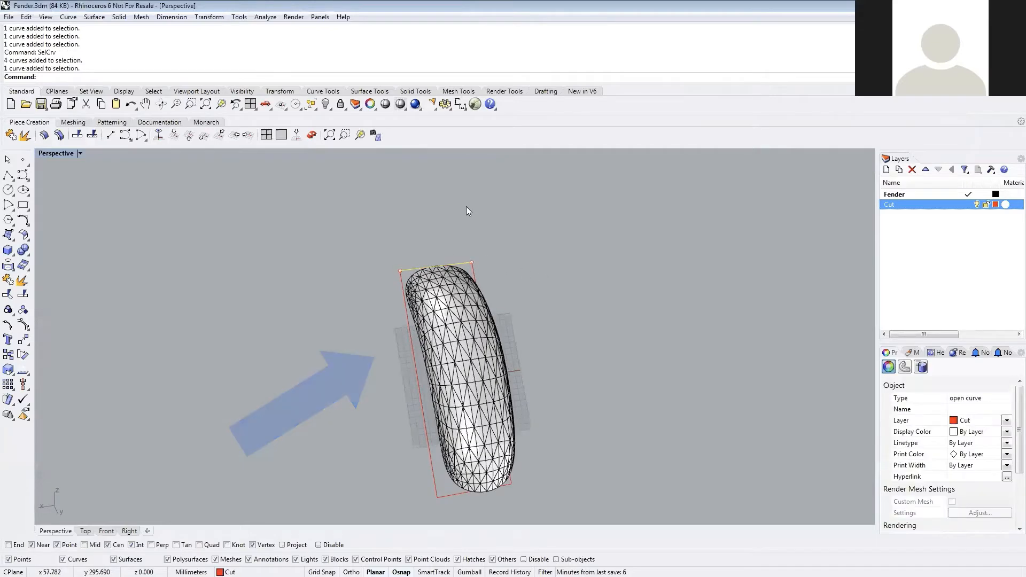
pyautogui.moveTo(462, 210); pyautogui.dragTo(458, 217, button='right')
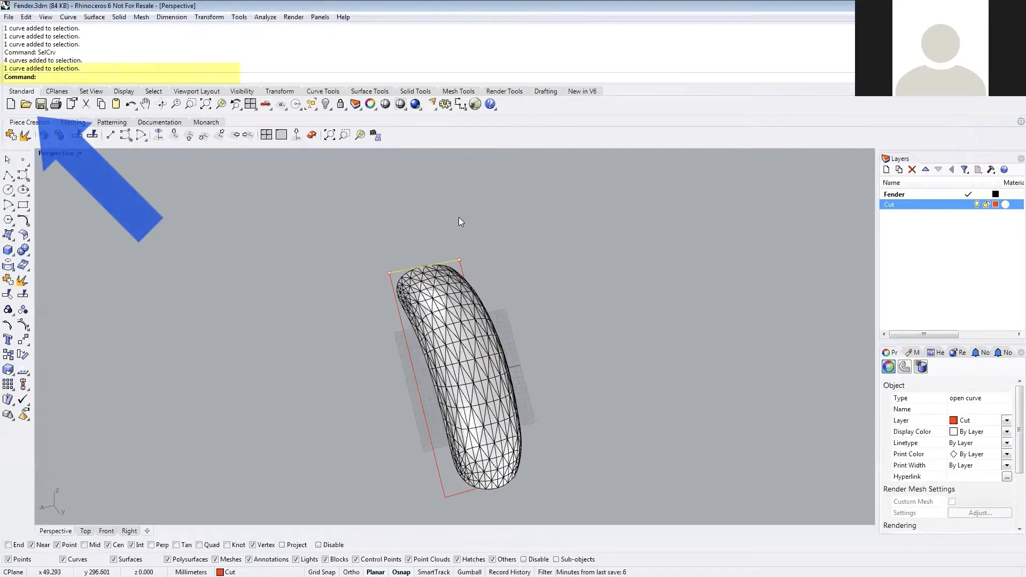
pyautogui.write('Divide')
pyautogui.press('Return')
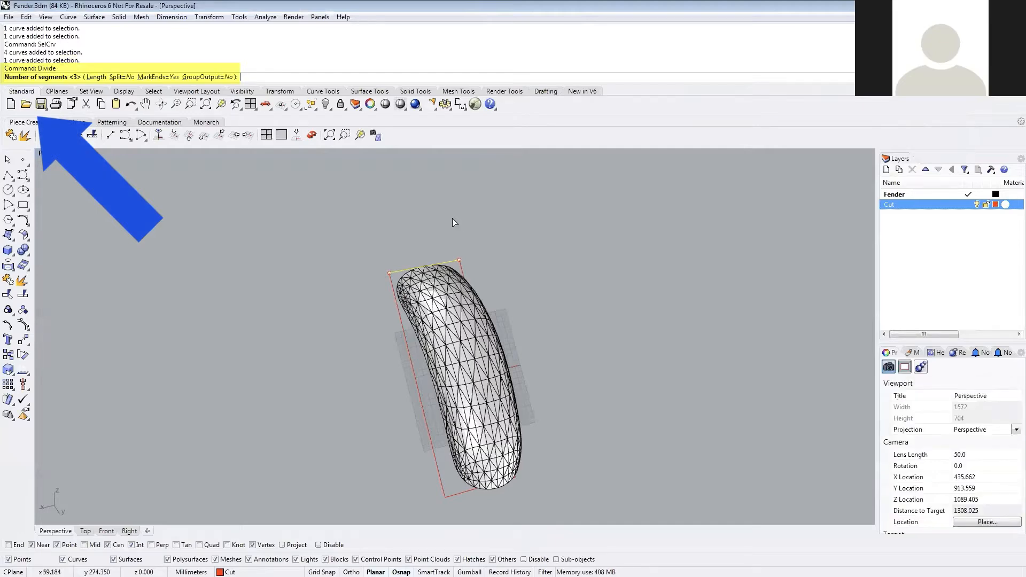
pyautogui.press('Return')
pyautogui.moveTo(495, 243); pyautogui.dragTo(556, 273, button='right')
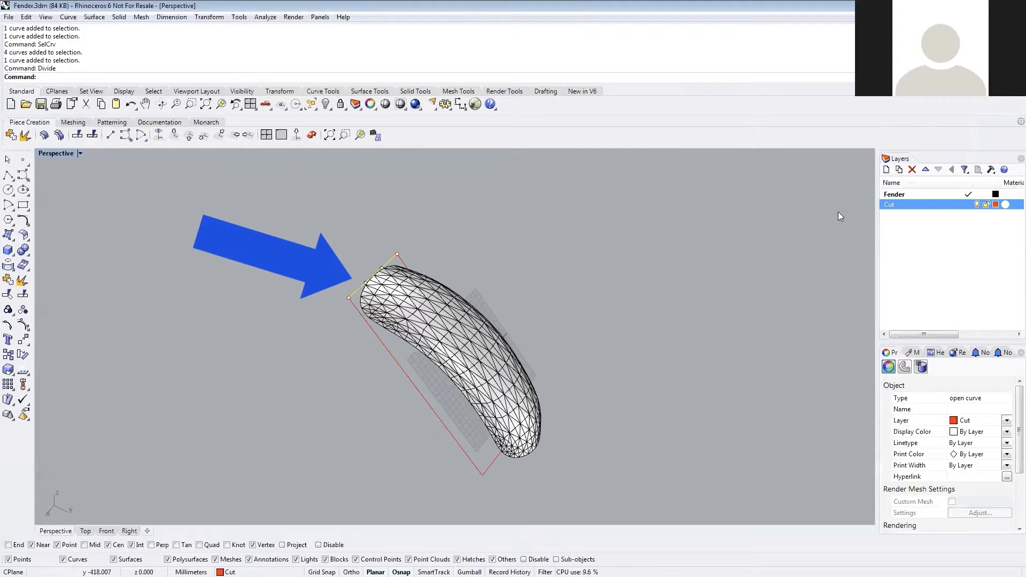
# - Make Cut the current layer, with the division points at the fender's upper end in close view
pyautogui.click(968, 205)
pyautogui.scroll(4, 384, 262)
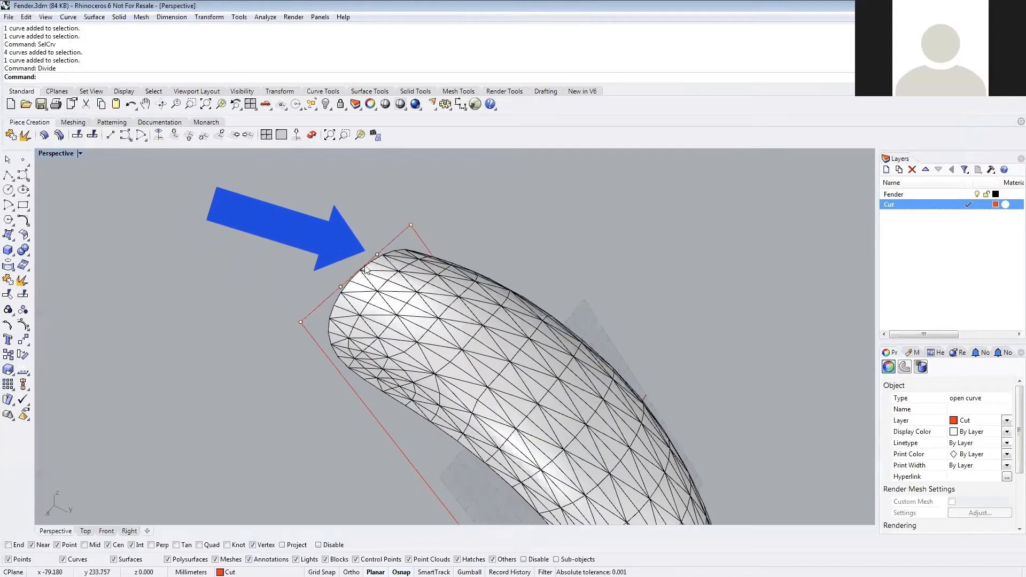
# - Divide the rectangle's long side into 6 segments, marking the ends with points
pyautogui.click(388, 408)
pyautogui.click(383, 425)
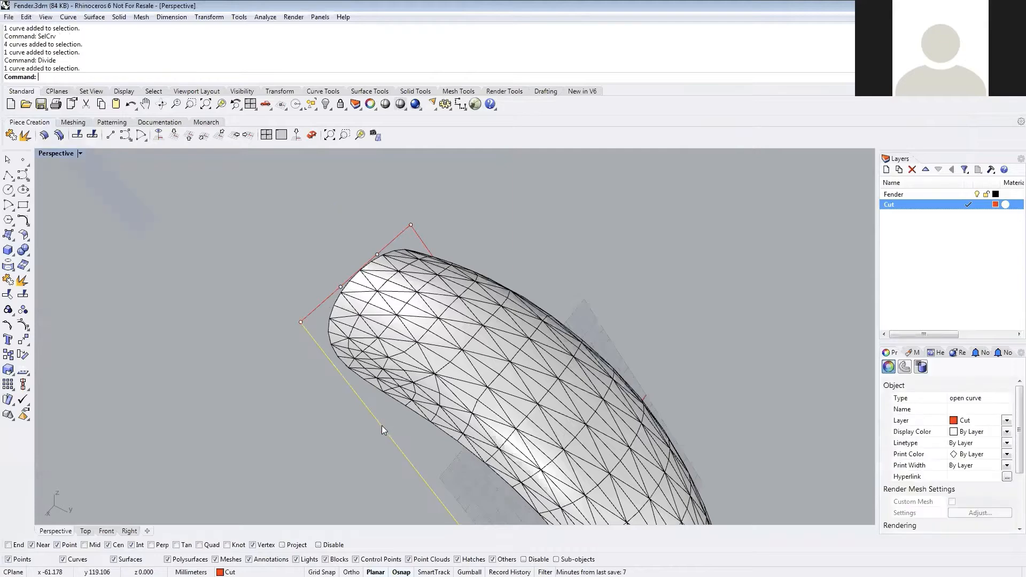
pyautogui.scroll(-3, 382, 425)
pyautogui.write('Divide')
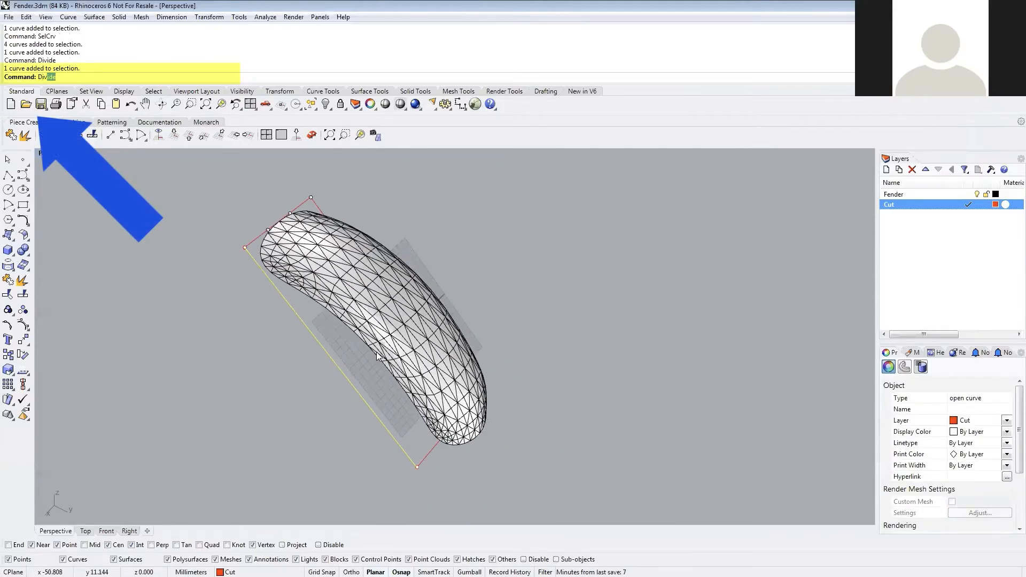
pyautogui.press('Return')
pyautogui.write('6')
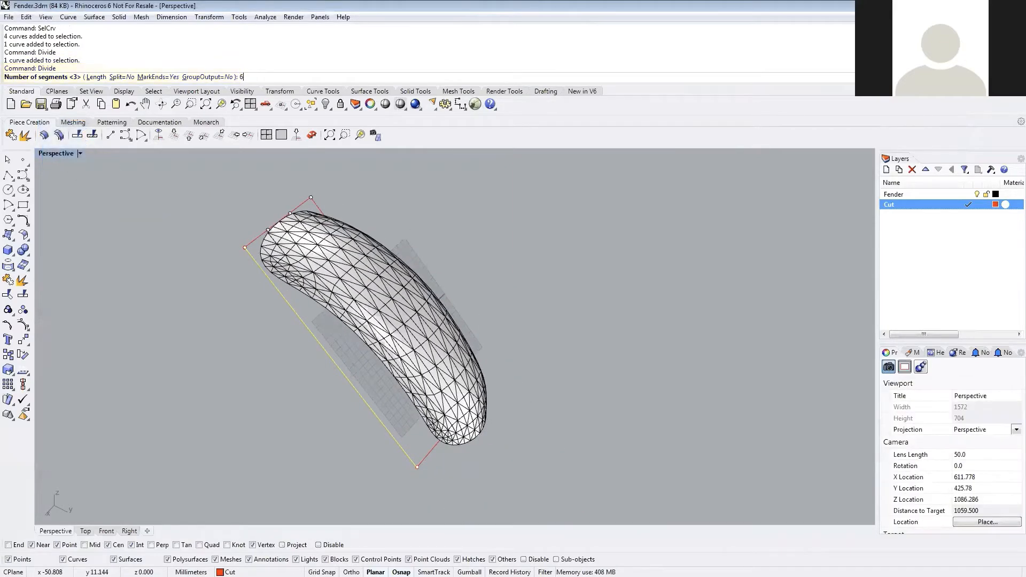
pyautogui.press('Return')
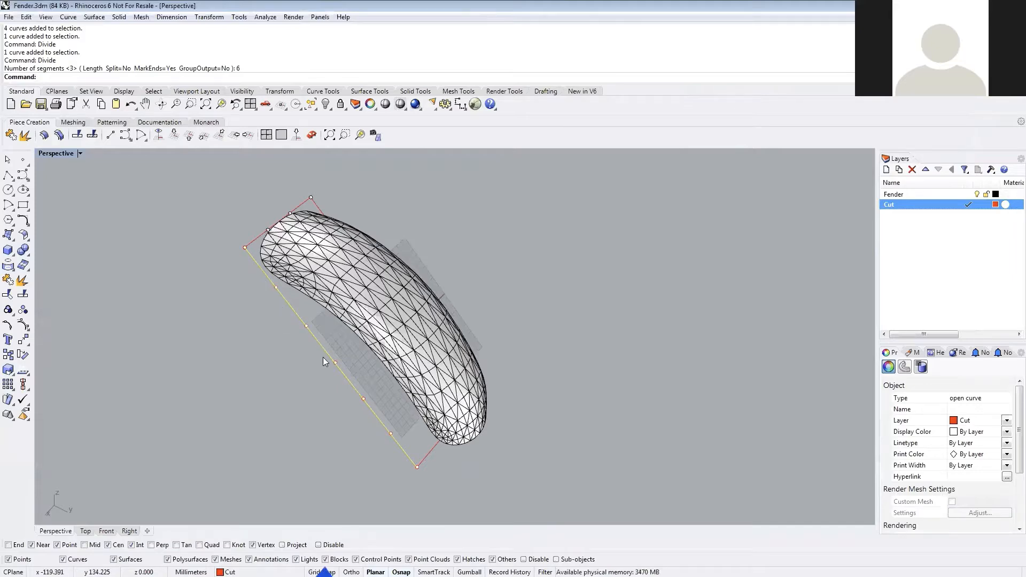
# - Copy the rectangle's short side at the fender's upper end from its corner to the five inner division points along the long side
pyautogui.click(204, 367)
pyautogui.moveTo(204, 371); pyautogui.dragTo(282, 232, button='right')
pyautogui.click(376, 213)
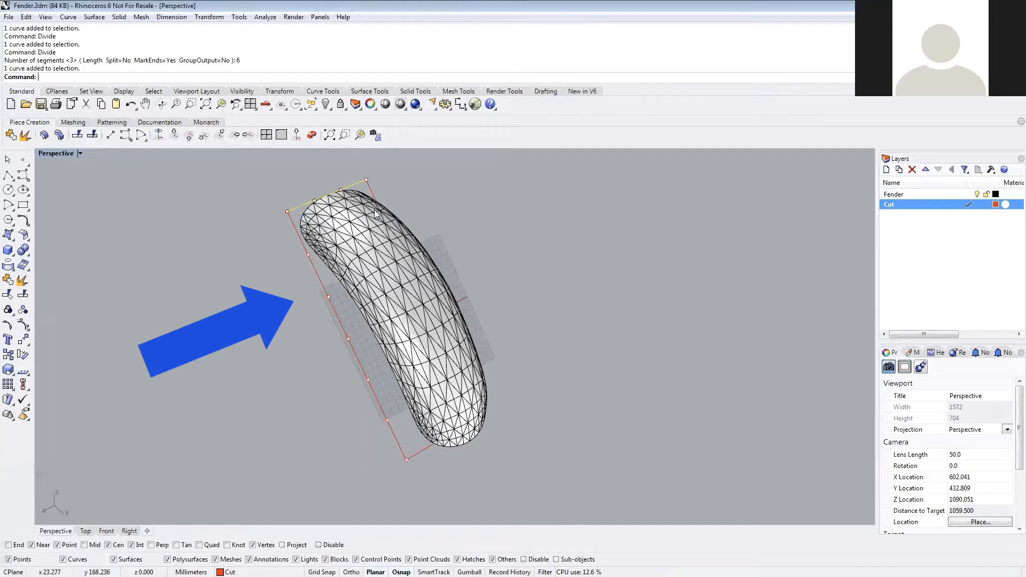
pyautogui.write('Copy')
pyautogui.press('Return')
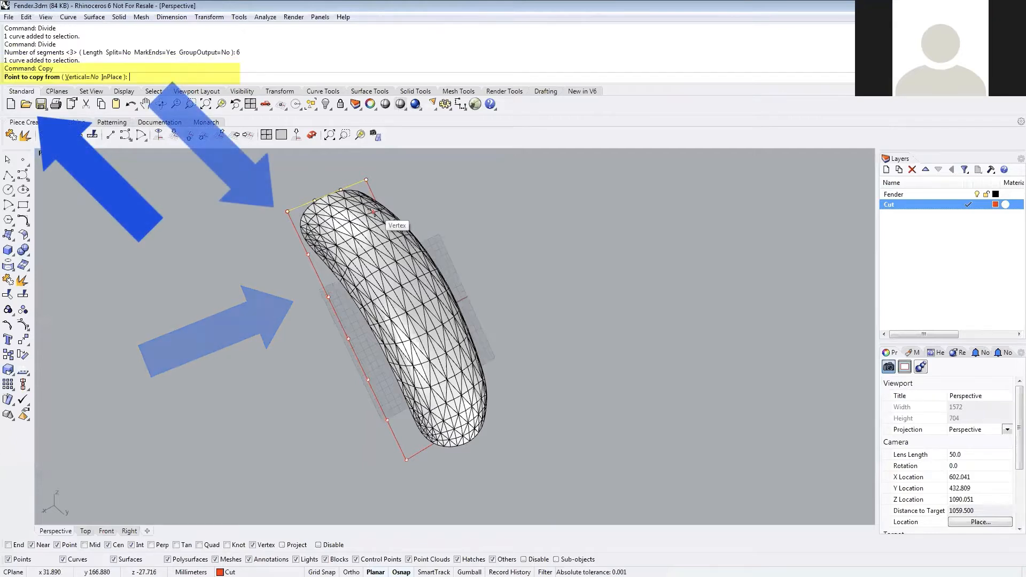
pyautogui.click(287, 211)
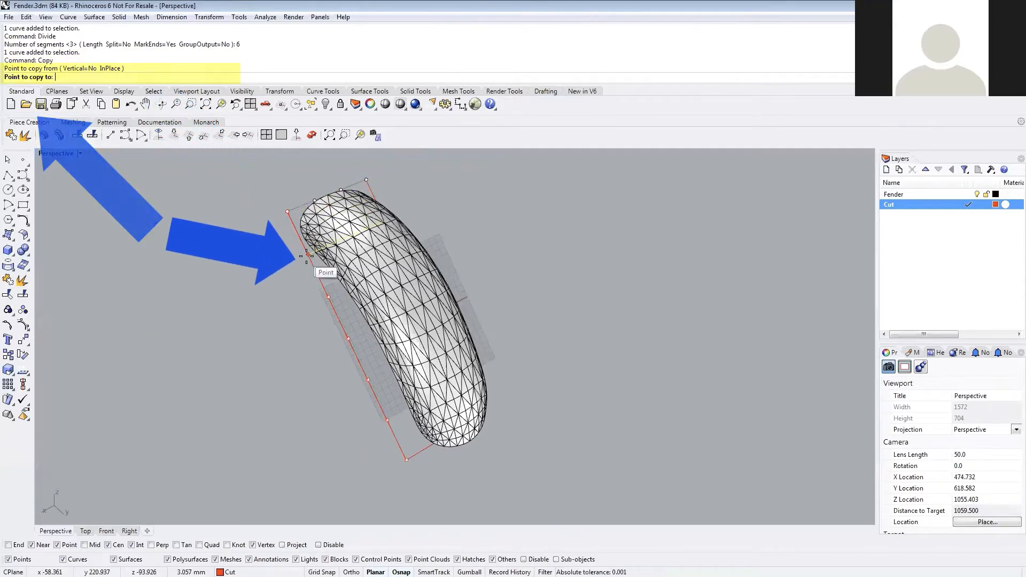
pyautogui.click(308, 255)
pyautogui.click(329, 297)
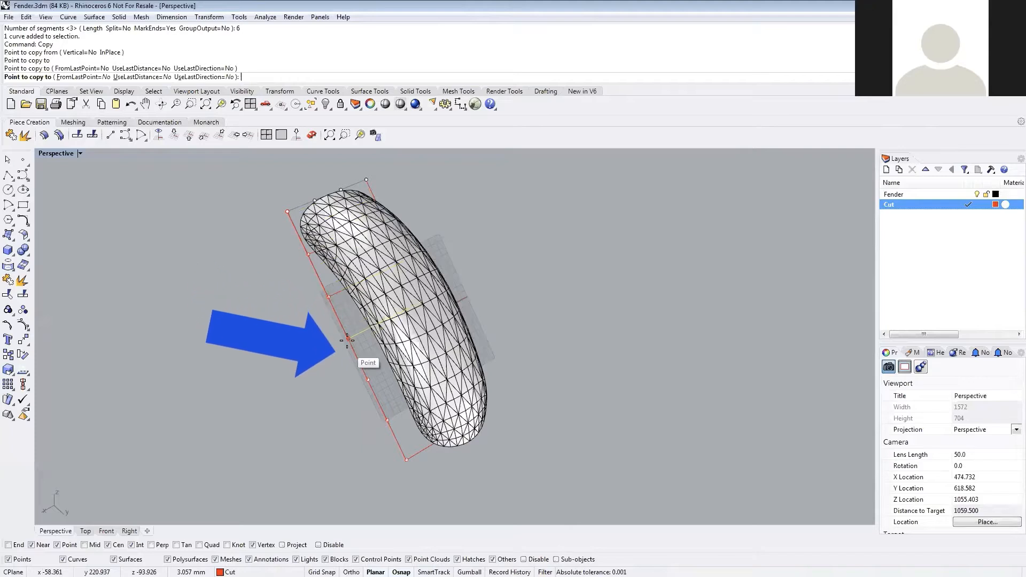
pyautogui.click(348, 338)
pyautogui.click(367, 379)
pyautogui.click(387, 419)
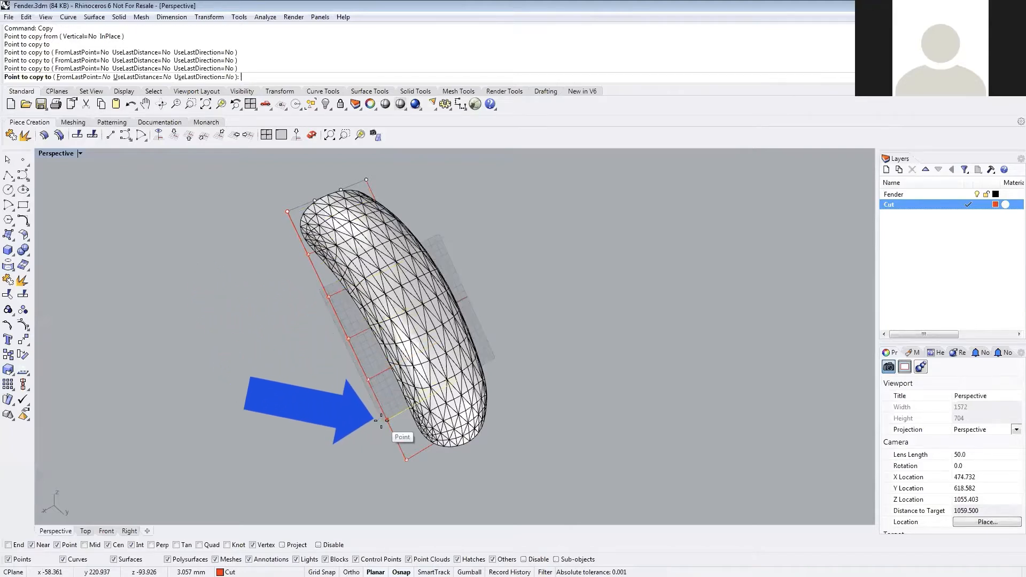
pyautogui.press('Return')
# - Copy the rectangle's divided long side from its upper corner to the two inner division points on the short side
pyautogui.click(361, 364)
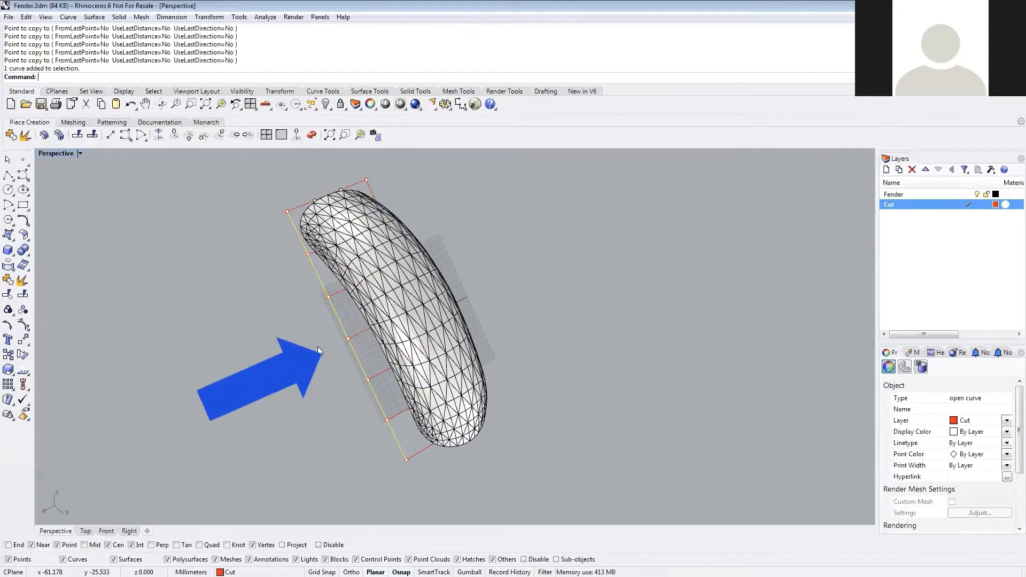
pyautogui.press('Return')
pyautogui.click(287, 212)
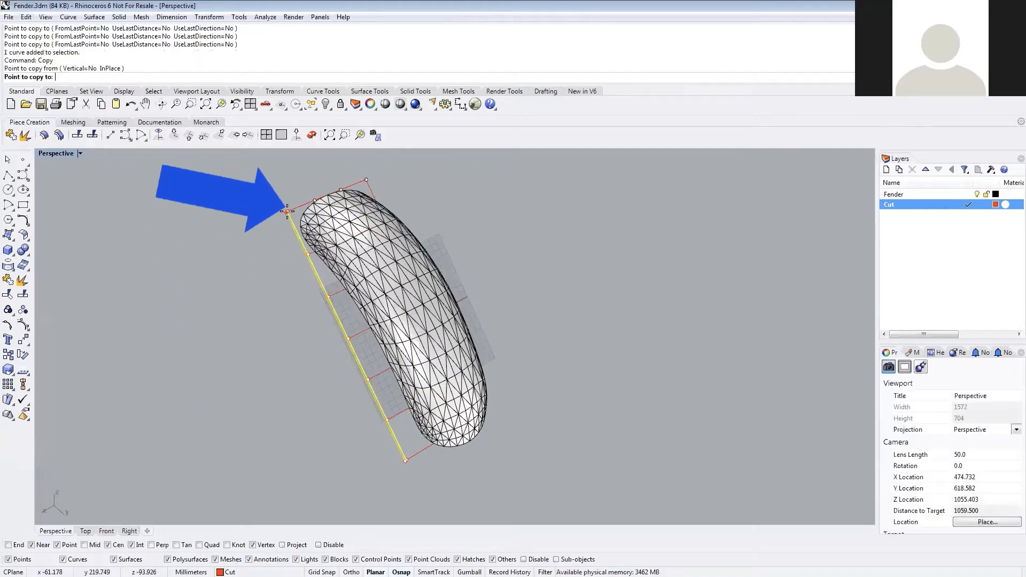
pyautogui.click(315, 200)
pyautogui.click(340, 190)
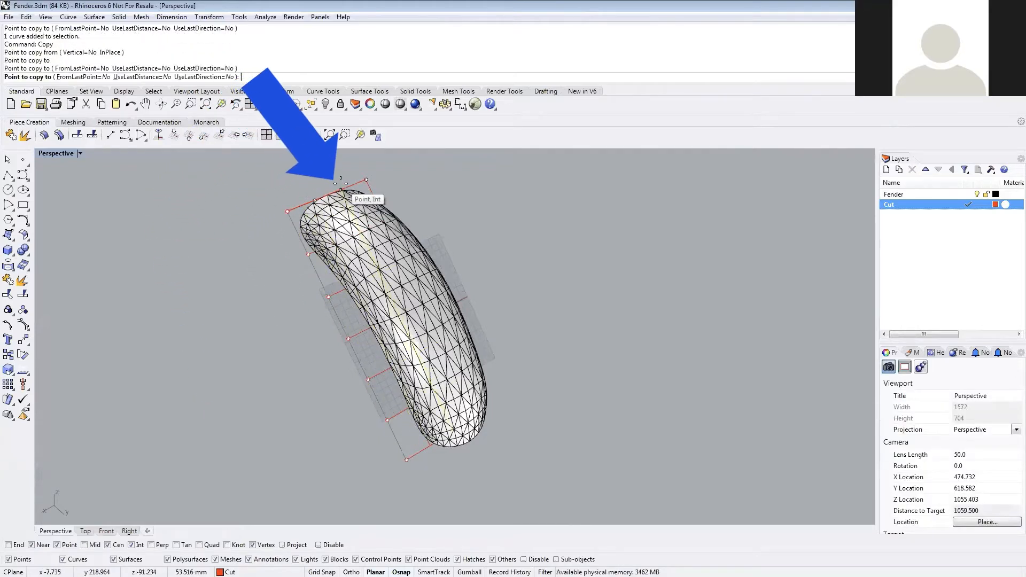
pyautogui.press('Return')
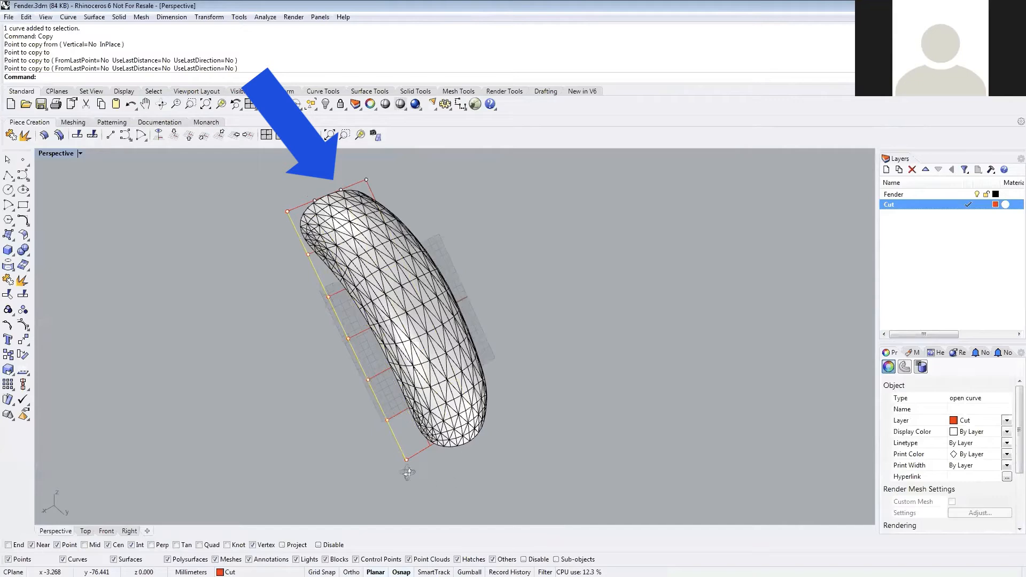
# - Draw a line about 566 mm long from the lower corner of the divided long side, constrained orthogonally across and beyond the rectangle's width
pyautogui.moveTo(408, 473); pyautogui.dragTo(371, 457, button='right')
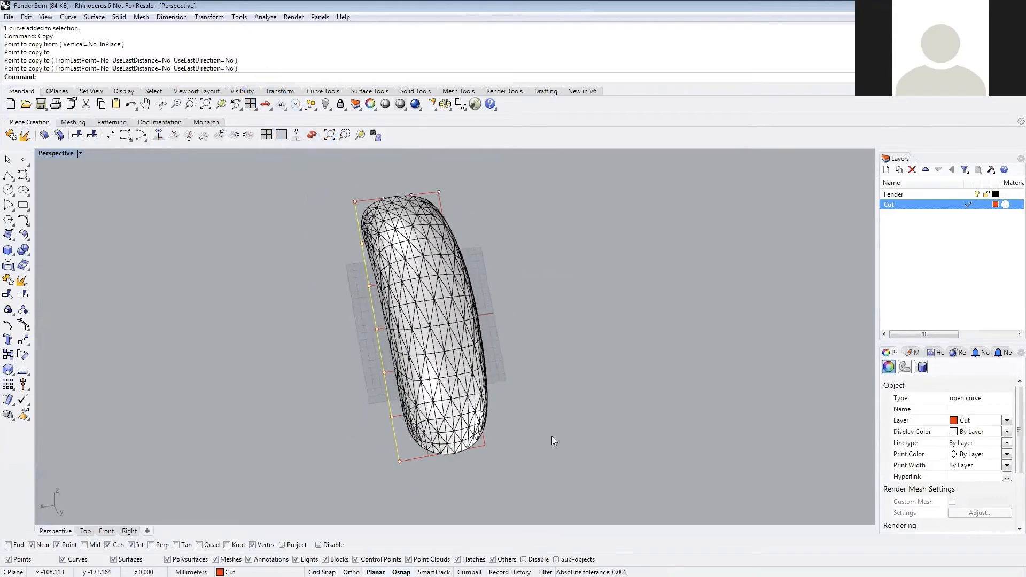
pyautogui.moveTo(527, 363); pyautogui.dragTo(500, 372, button='right')
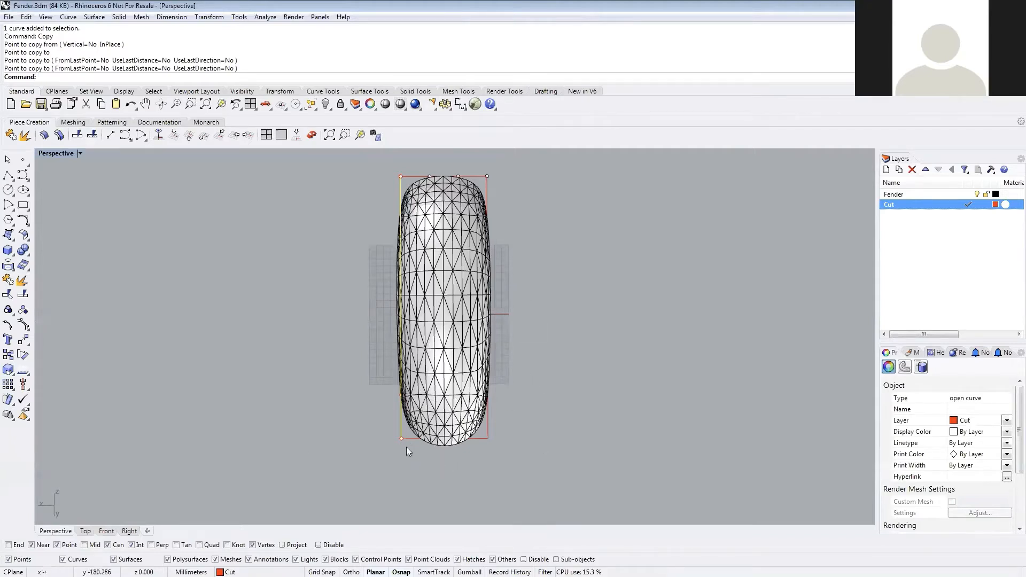
pyautogui.click(408, 465)
pyautogui.press('Return')
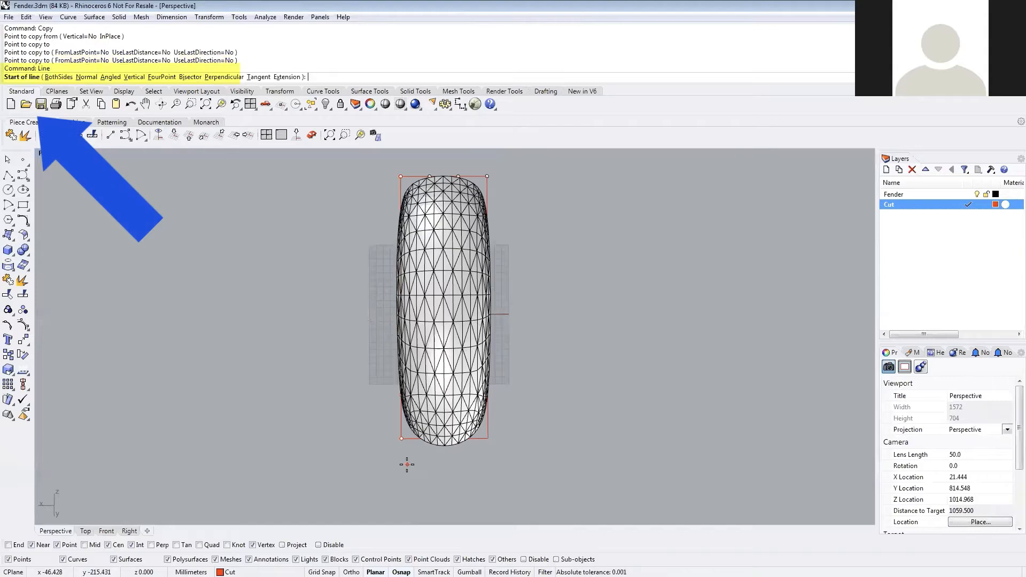
pyautogui.click(401, 439)
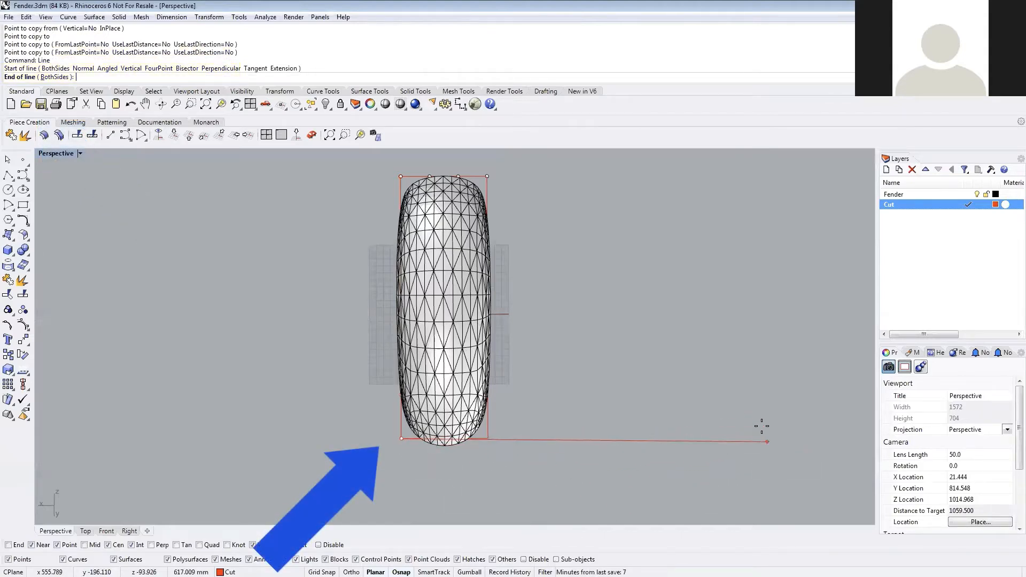
pyautogui.press('shift')
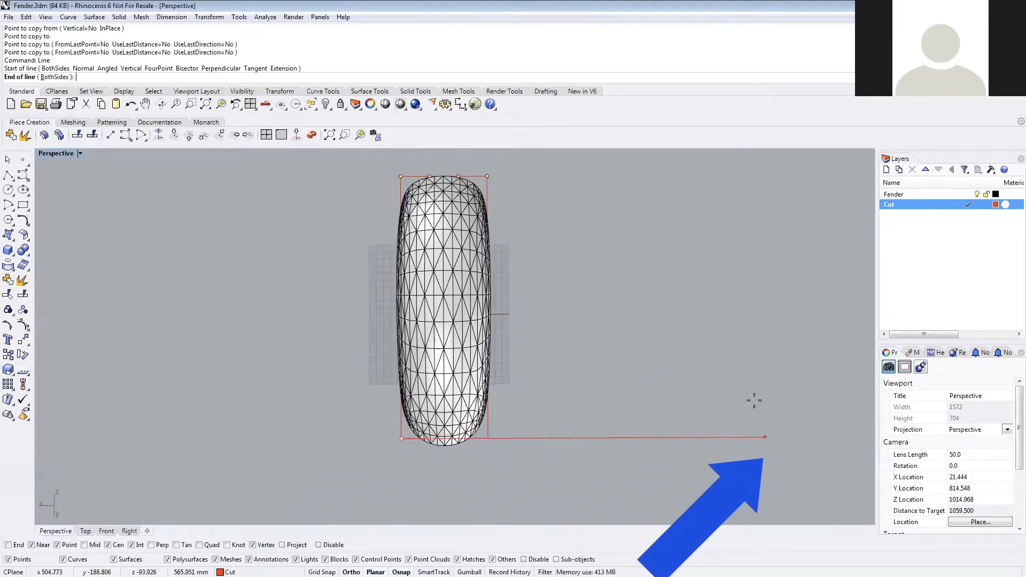
pyautogui.click(754, 400)
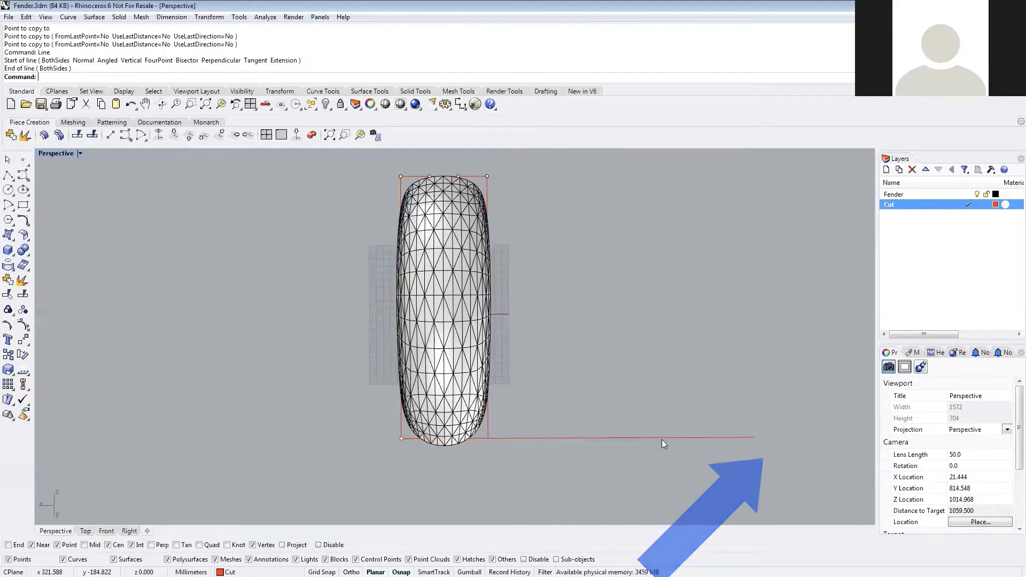
# - Rotate the new line 45 degrees about its start point at the rectangle's lower corner
pyautogui.moveTo(567, 481); pyautogui.dragTo(594, 441, button='right')
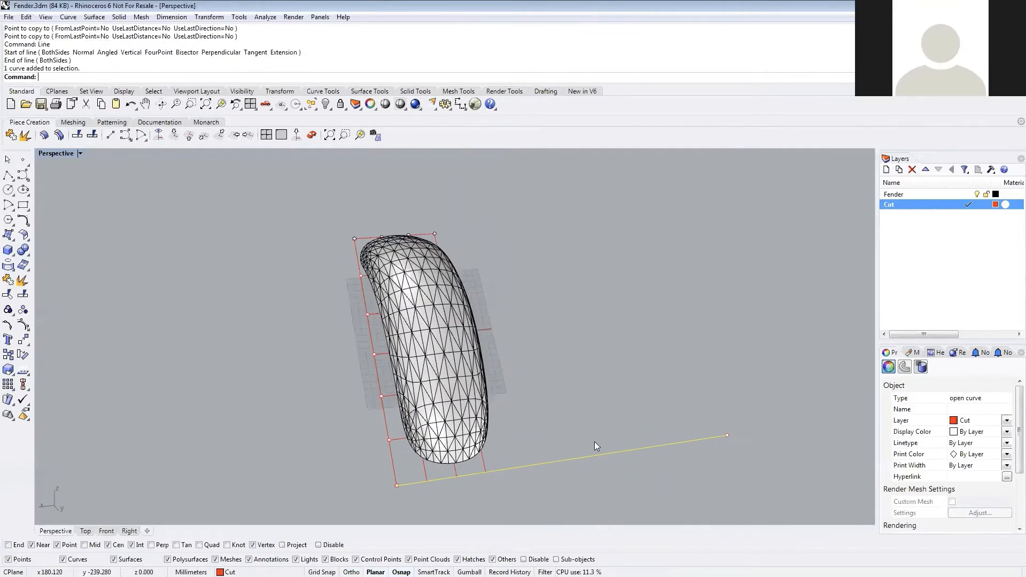
pyautogui.write('rotate')
pyautogui.press('Return')
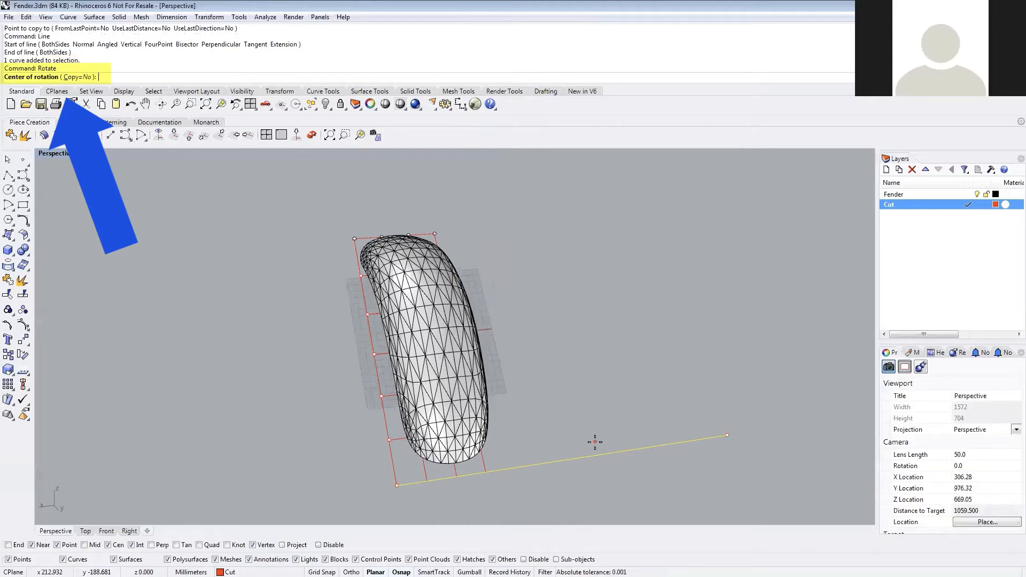
pyautogui.click(397, 485)
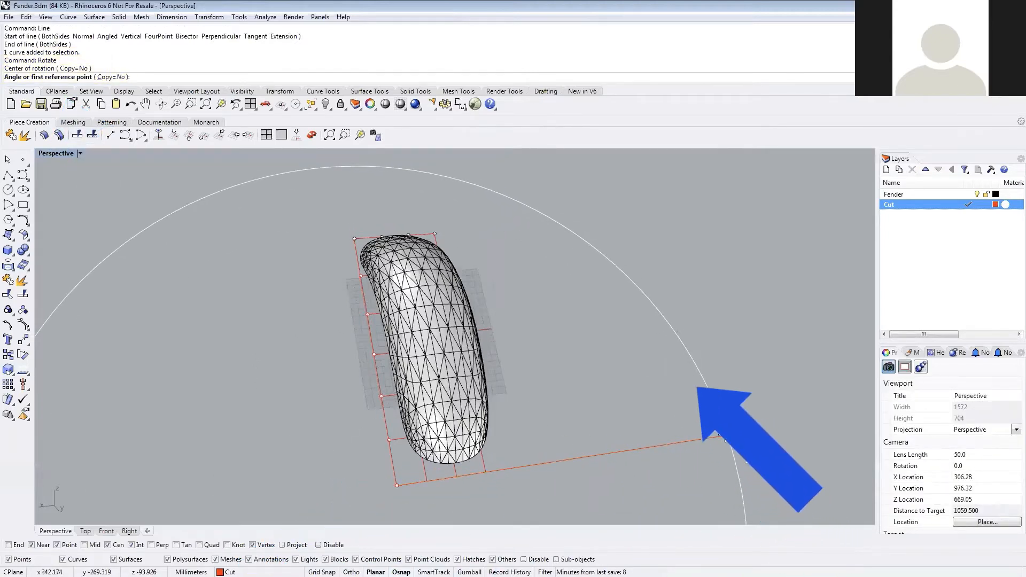
pyautogui.click(727, 435)
pyautogui.write('45')
pyautogui.press('Return')
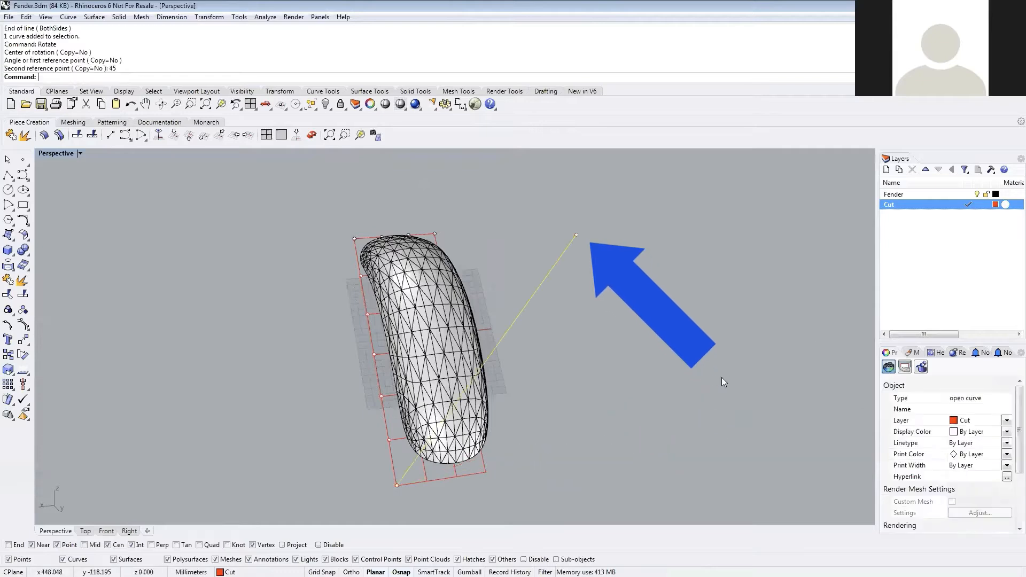
# - Copy the 45-degree line from the rectangle's lower corner to the five inner division points along the long side
pyautogui.moveTo(600, 348)
pyautogui.mouseDown(button='right')
pyautogui.moveTo(544, 390)
pyautogui.moveTo(605, 362)
pyautogui.mouseUp(button='right')
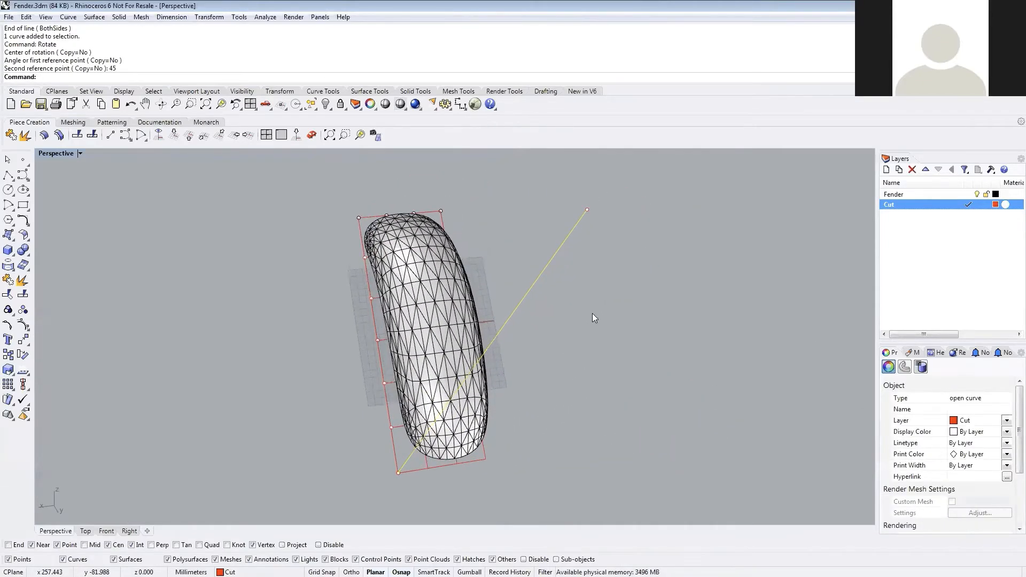
pyautogui.write('copy')
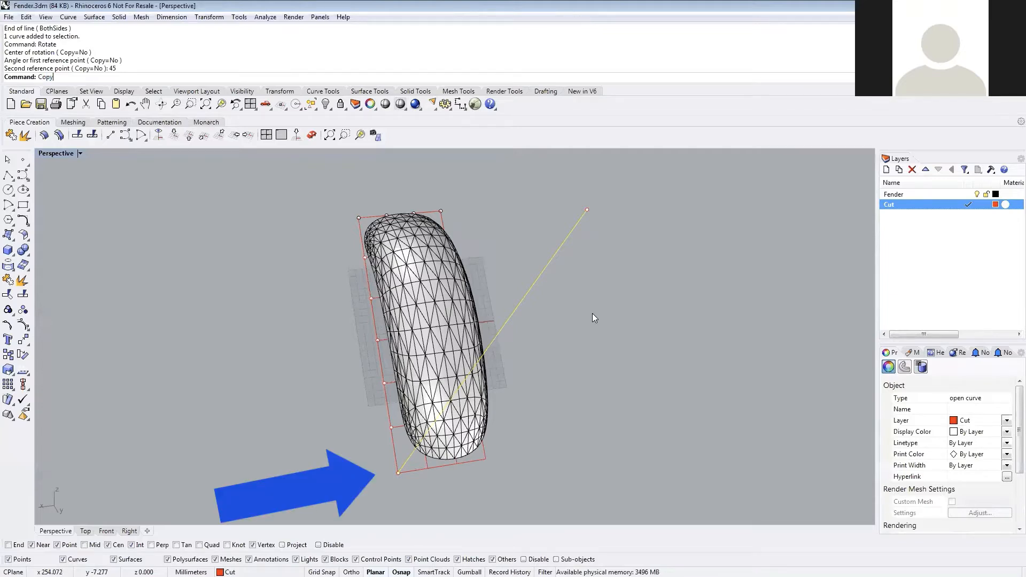
pyautogui.press('Return')
pyautogui.click(398, 474)
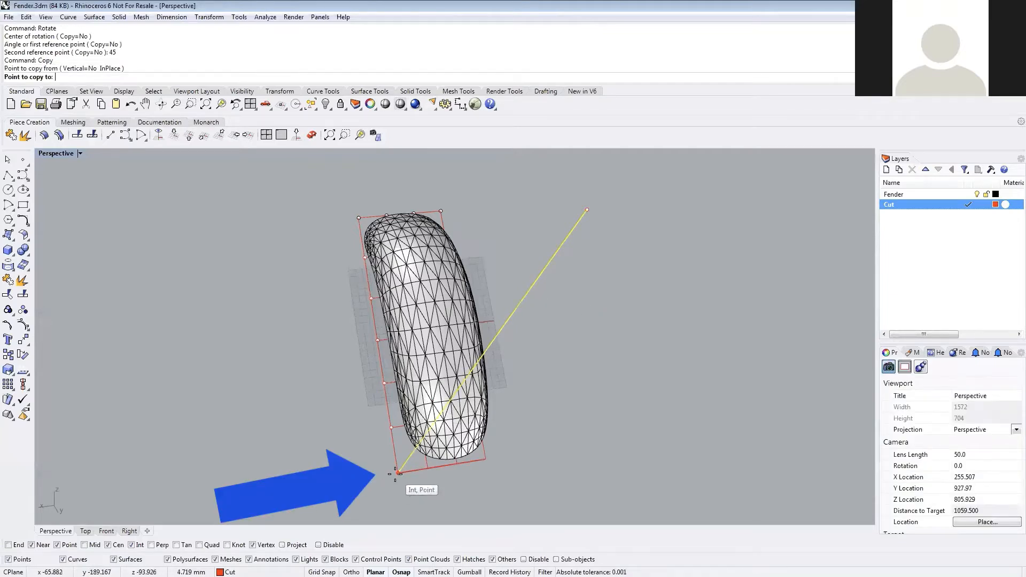
pyautogui.click(391, 428)
pyautogui.click(373, 380)
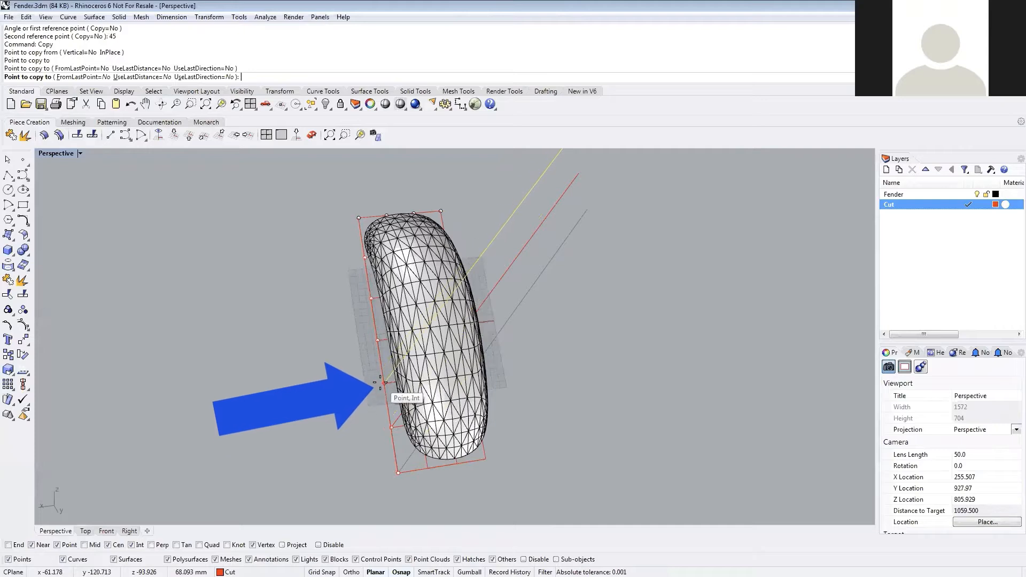
pyautogui.click(367, 321)
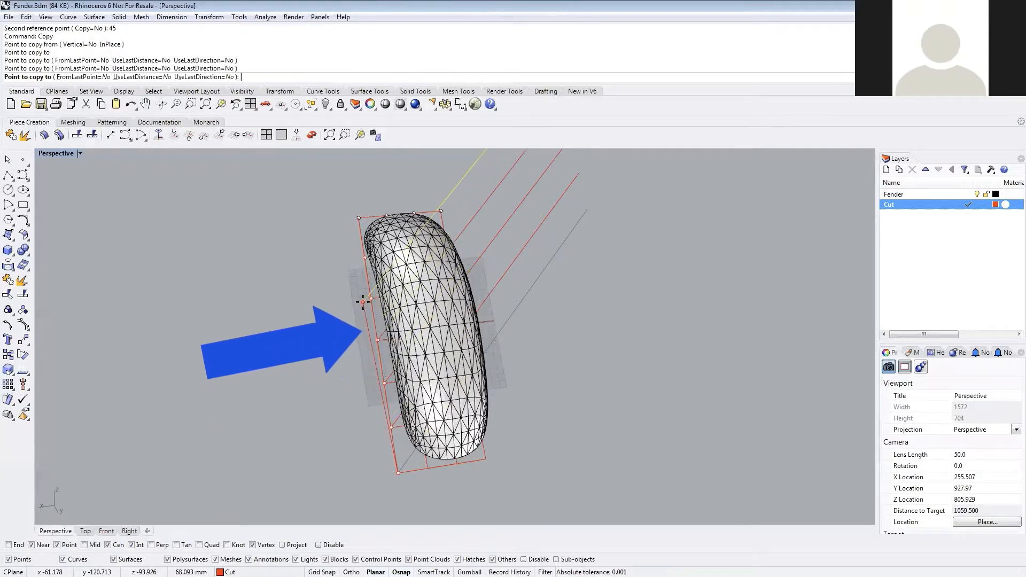
pyautogui.click(362, 258)
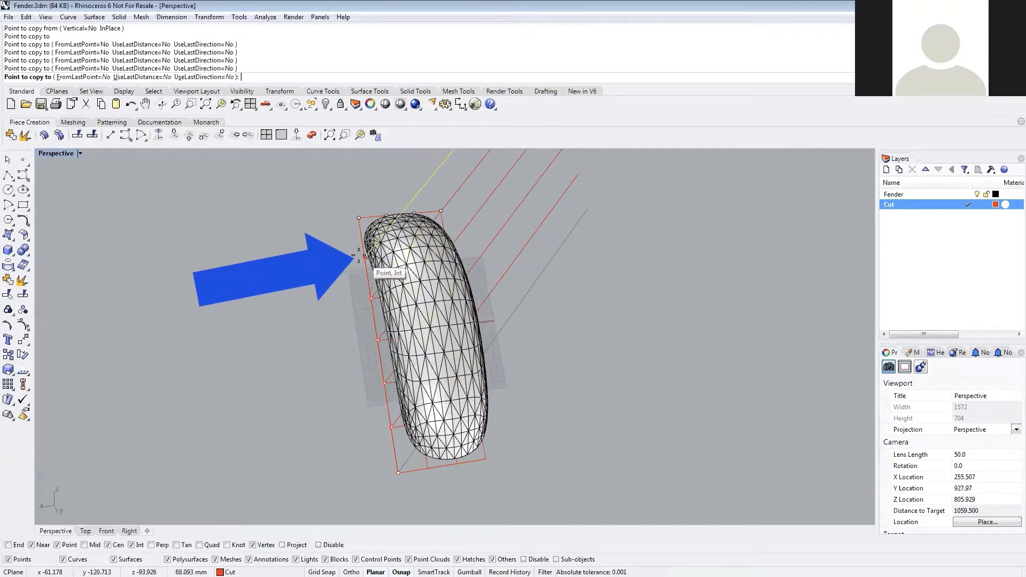
pyautogui.moveTo(362, 258); pyautogui.dragTo(332, 320, button='right')
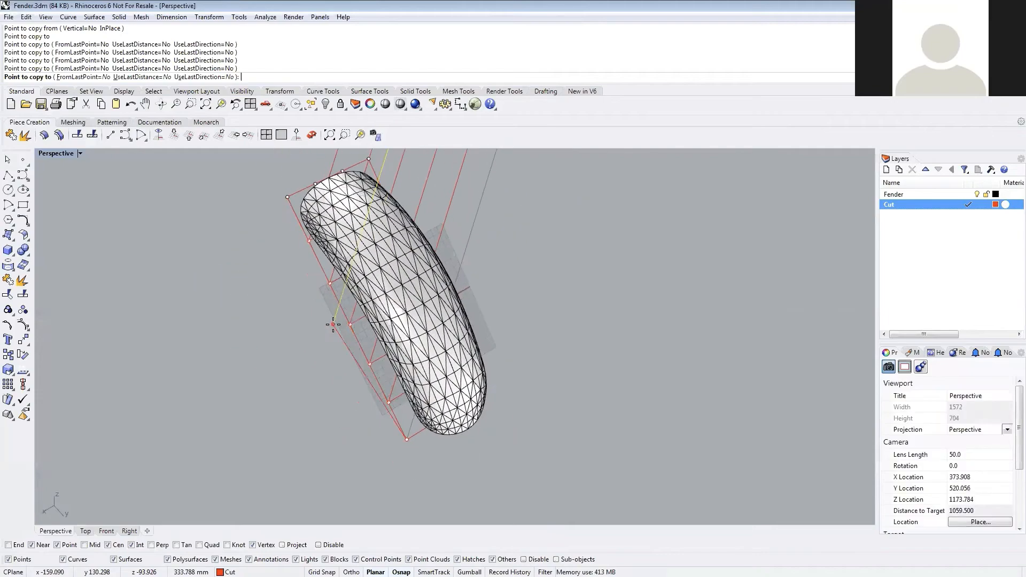
pyautogui.rightClick(332, 324)
# - Hide the Fender layer and clear the selection so only the cut line grid is shown
pyautogui.moveTo(530, 364); pyautogui.dragTo(461, 338, button='right')
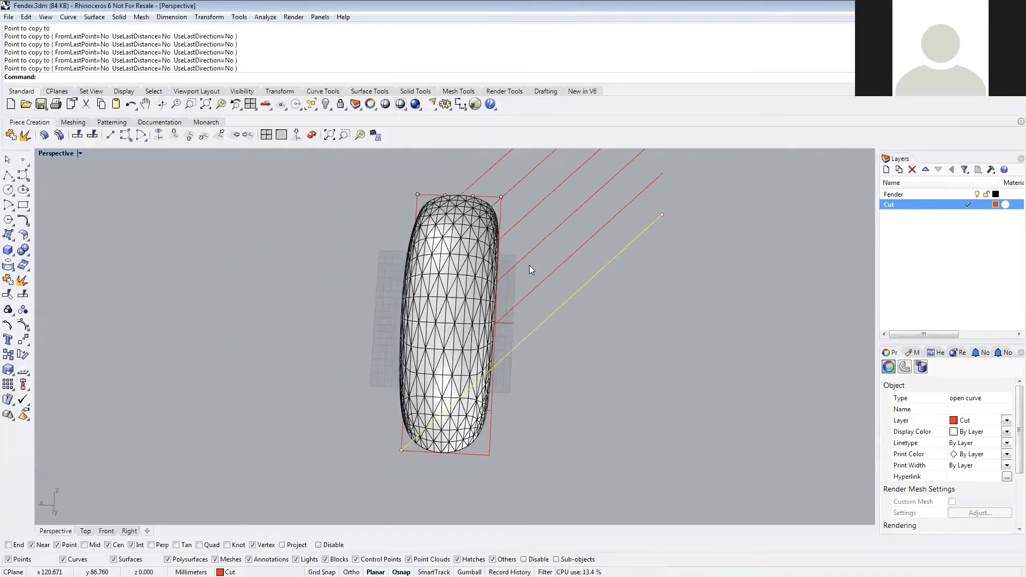
pyautogui.moveTo(623, 399); pyautogui.dragTo(526, 338, button='right')
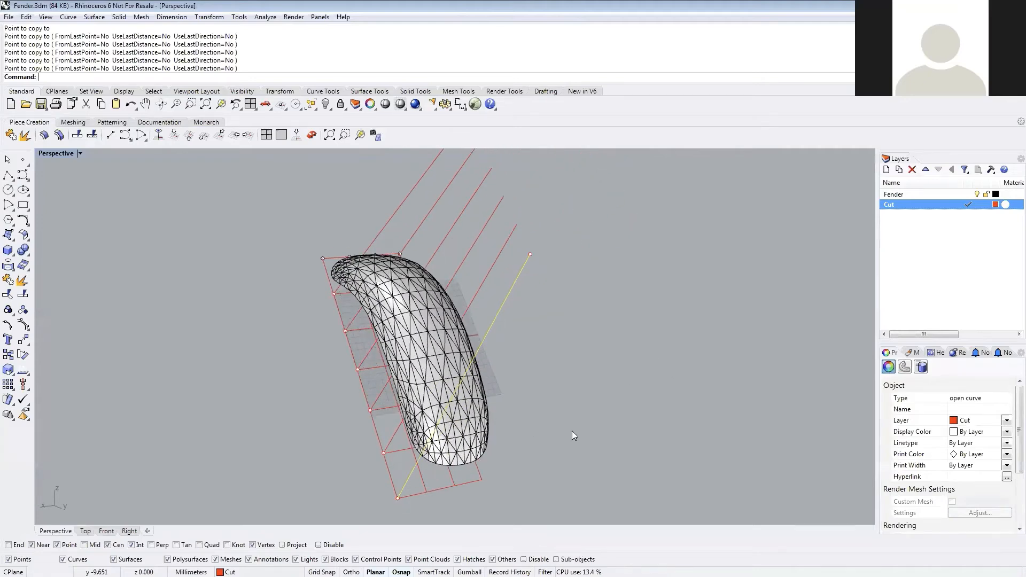
pyautogui.moveTo(572, 431); pyautogui.dragTo(658, 374, button='right')
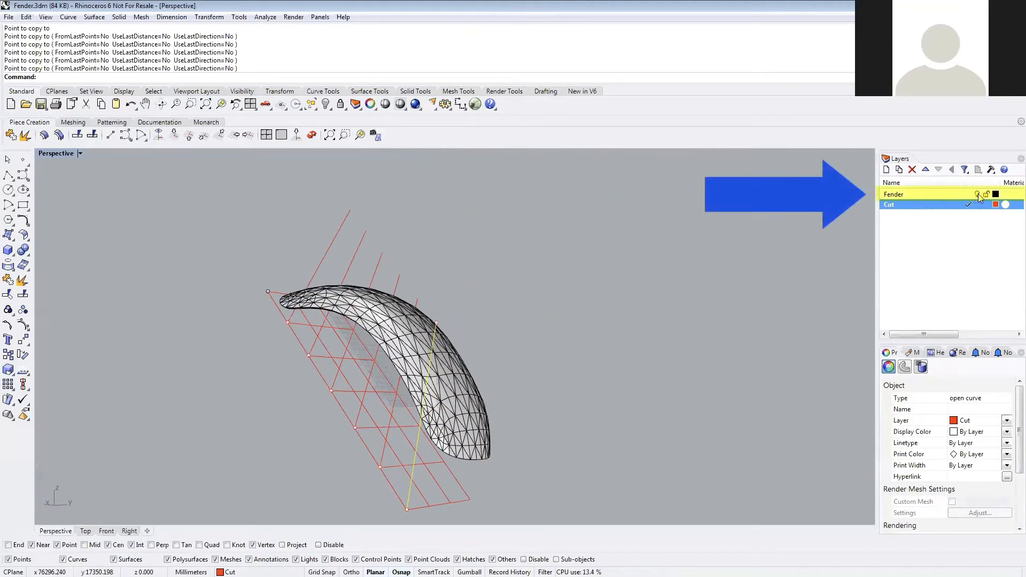
pyautogui.click(977, 194)
pyautogui.click(656, 233)
pyautogui.moveTo(656, 233); pyautogui.dragTo(440, 382, button='right')
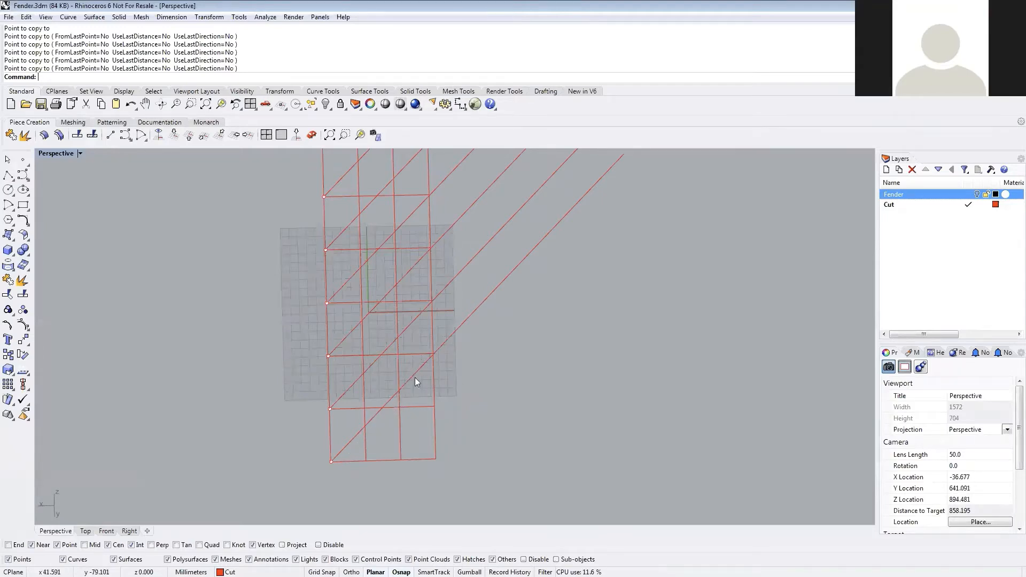
pyautogui.scroll(3, 436, 360)
pyautogui.scroll(-3, 427, 369)
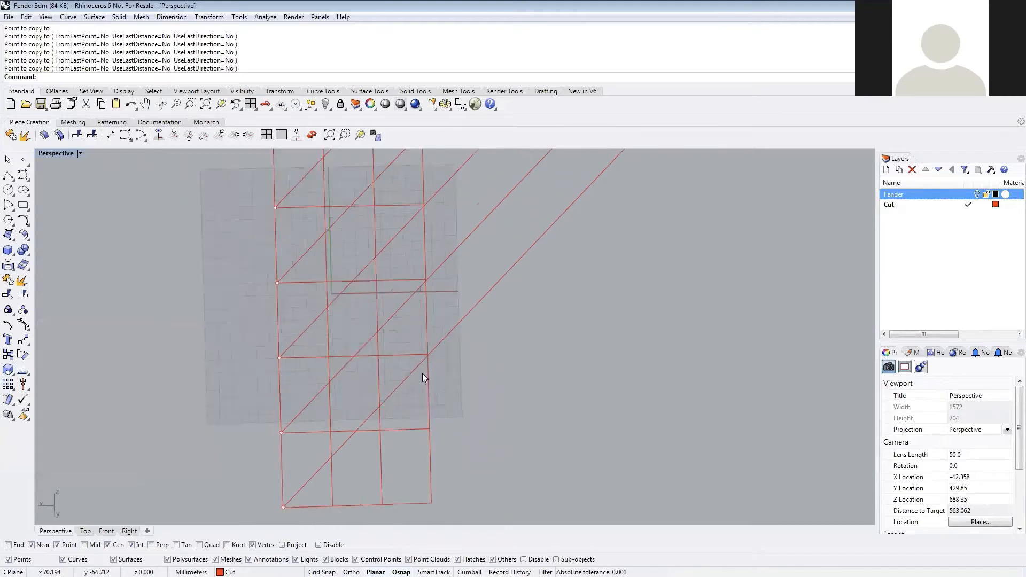
# - Shift the six 45-degree lines a few millimetres down along the grid so they miss the grid intersections
pyautogui.scroll(2, 422, 369)
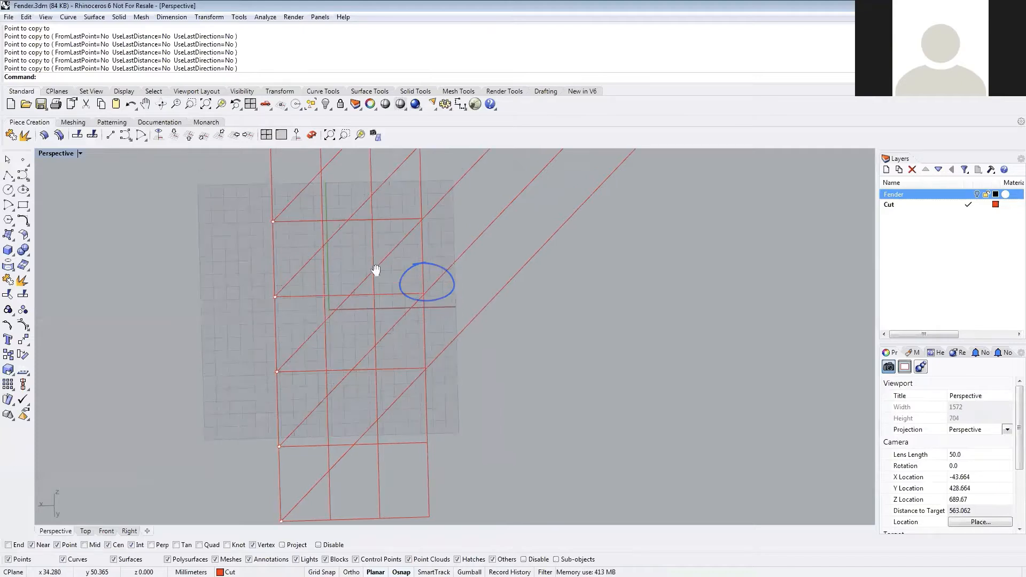
pyautogui.scroll(-3, 374, 270)
pyautogui.scroll(-1, 508, 410)
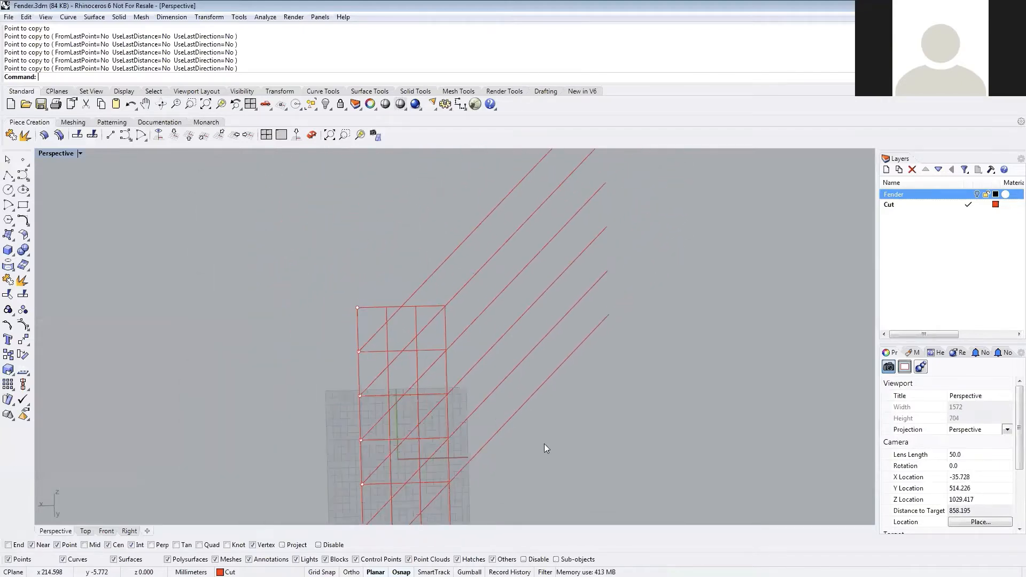
pyautogui.moveTo(465, 237); pyautogui.dragTo(466, 201)
pyautogui.moveTo(483, 414); pyautogui.dragTo(534, 367, button='right')
pyautogui.moveTo(496, 327); pyautogui.dragTo(497, 337)
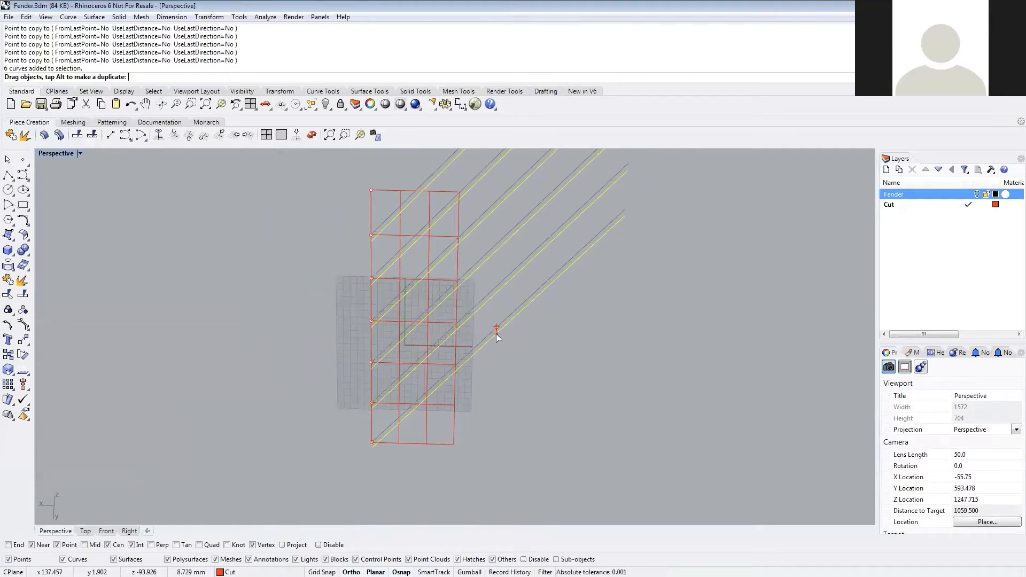
pyautogui.moveTo(496, 337); pyautogui.dragTo(496, 335)
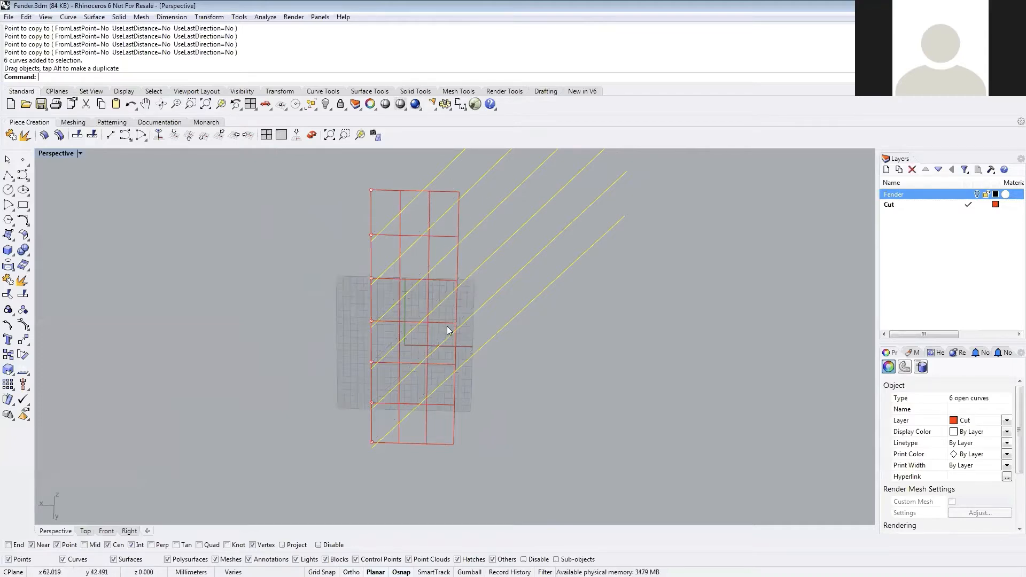
pyautogui.click(545, 388)
pyautogui.moveTo(520, 404); pyautogui.dragTo(525, 378, button='right')
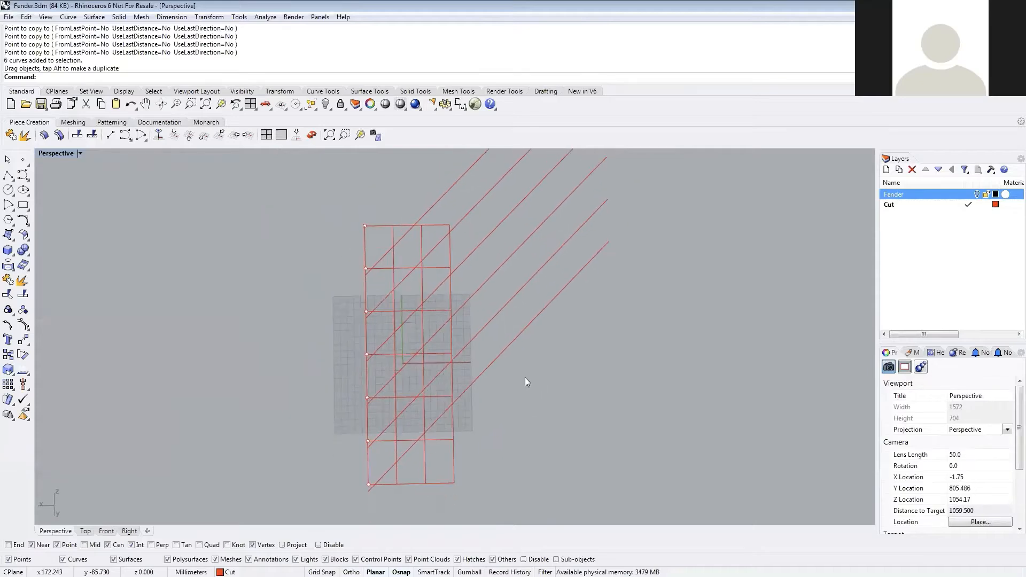
# - Show the Fender layer and mesh-split the first fender mesh with the two inner lengthwise cut lines
pyautogui.click(978, 194)
pyautogui.moveTo(532, 425); pyautogui.dragTo(339, 376, button='right')
pyautogui.click(338, 357)
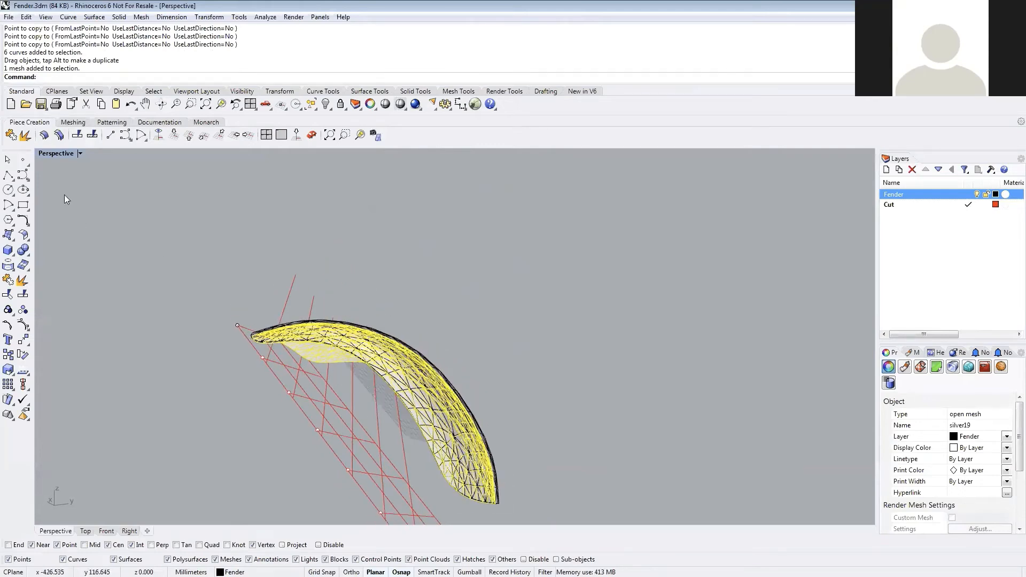
pyautogui.click(92, 135)
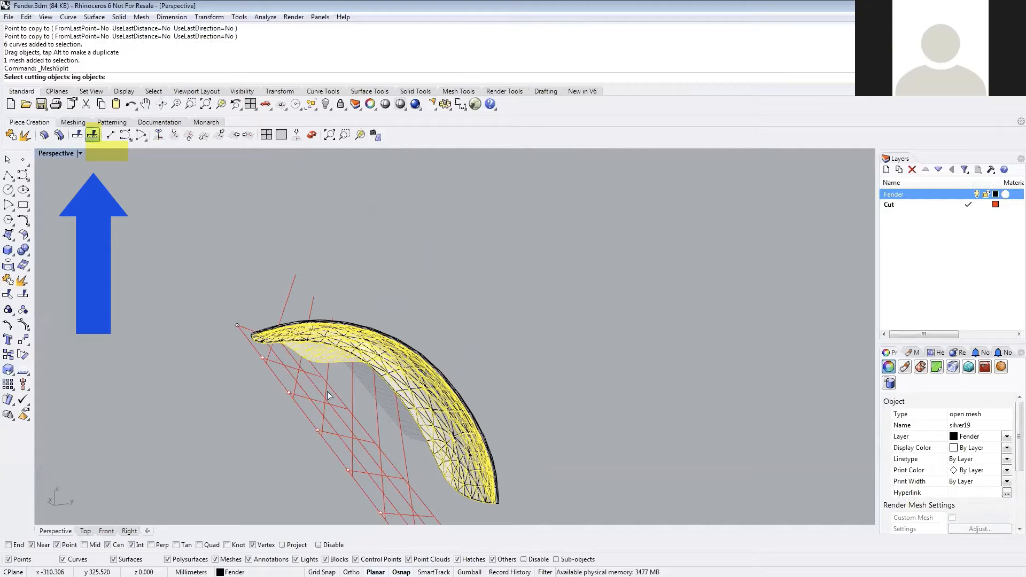
pyautogui.click(316, 388)
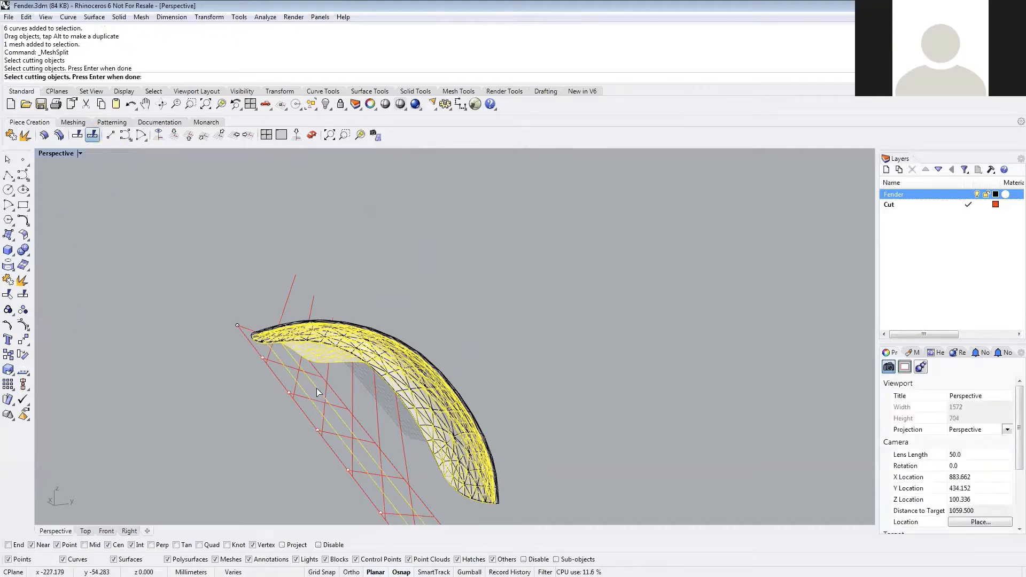
pyautogui.press('Return')
# - Check the lengthwise split by selecting its strips and hide all three of them
pyautogui.moveTo(237, 413); pyautogui.dragTo(298, 354, button='right')
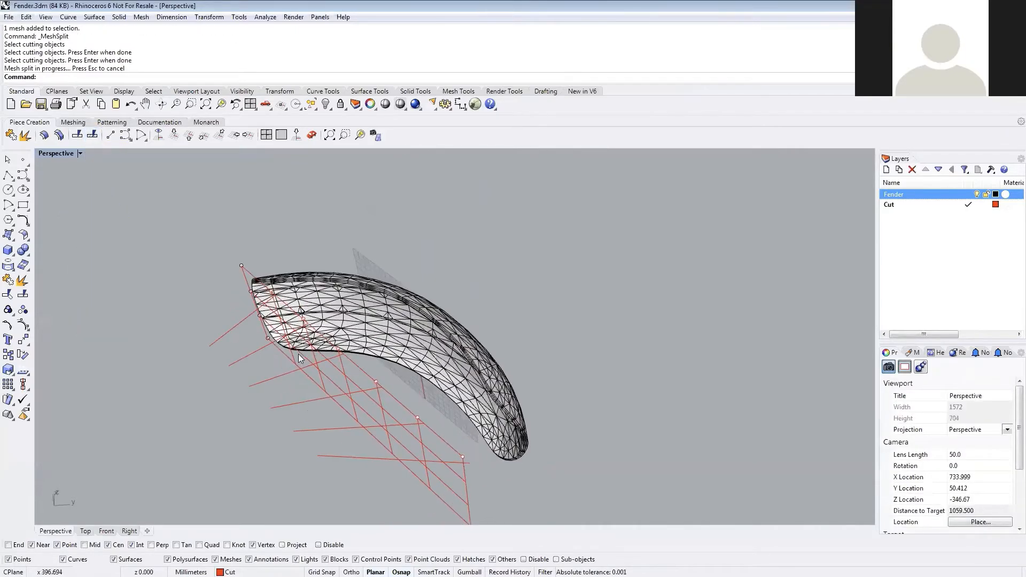
pyautogui.click(378, 327)
pyautogui.click(379, 311)
pyautogui.moveTo(379, 311); pyautogui.dragTo(390, 248, button='right')
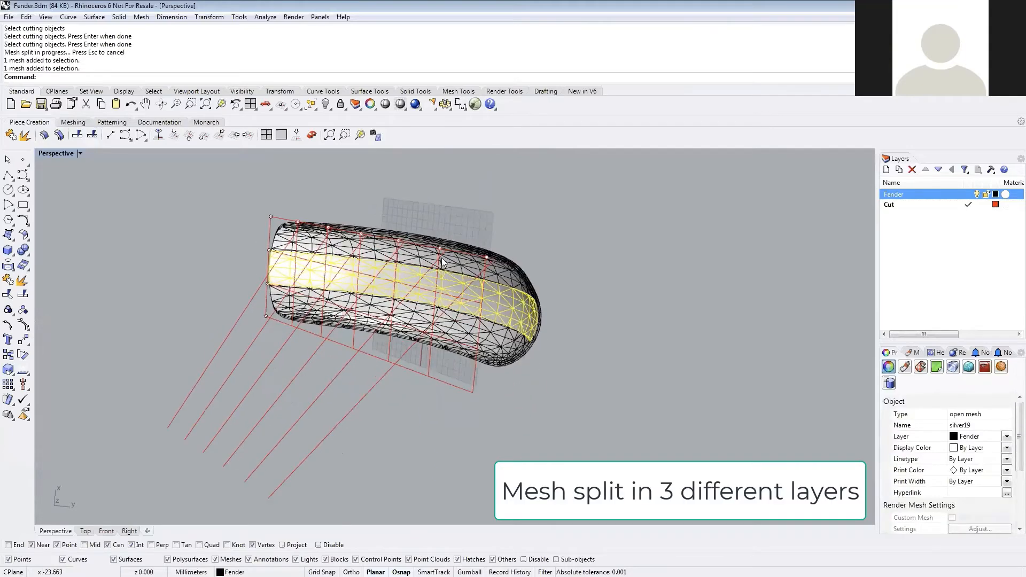
pyautogui.click(502, 275)
pyautogui.moveTo(501, 276); pyautogui.dragTo(419, 285, button='right')
pyautogui.keyDown('shift'); pyautogui.click(419, 285); pyautogui.keyUp('shift')
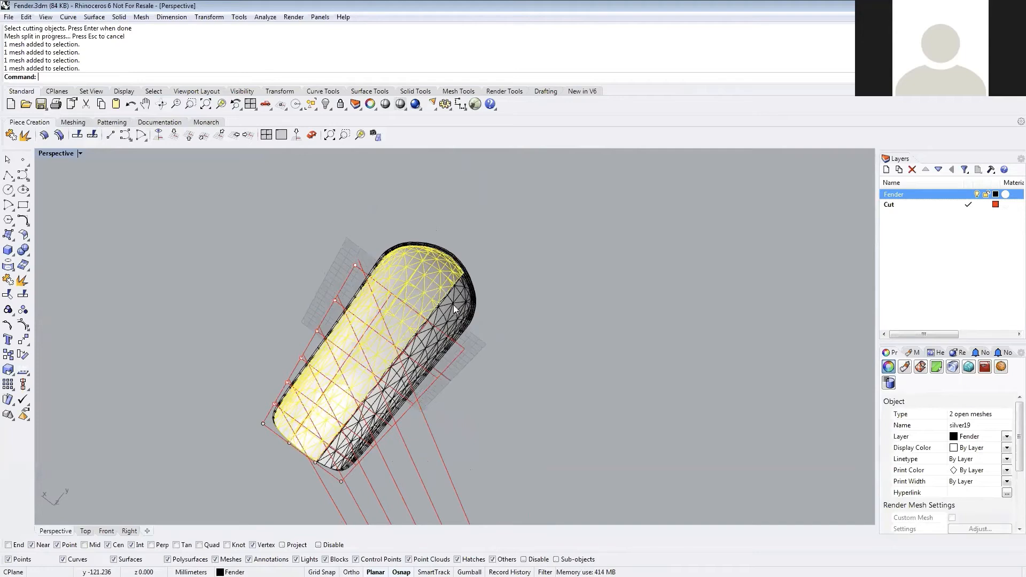
pyautogui.write('Hide')
pyautogui.press('Return')
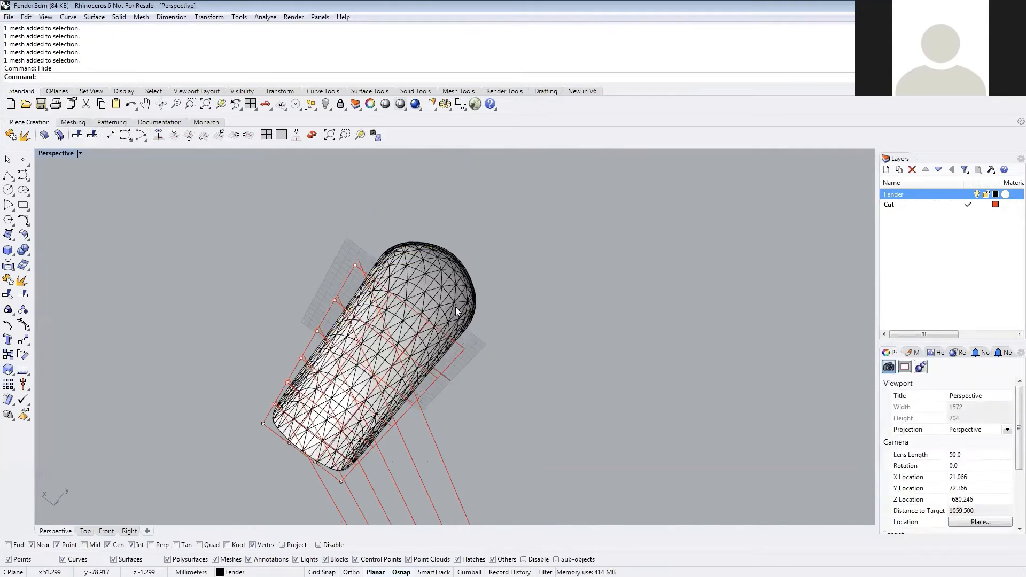
# - Mesh-split the middle fender layer using the six 45-degree lines as cutting objects
pyautogui.moveTo(484, 231); pyautogui.dragTo(446, 294, button='right')
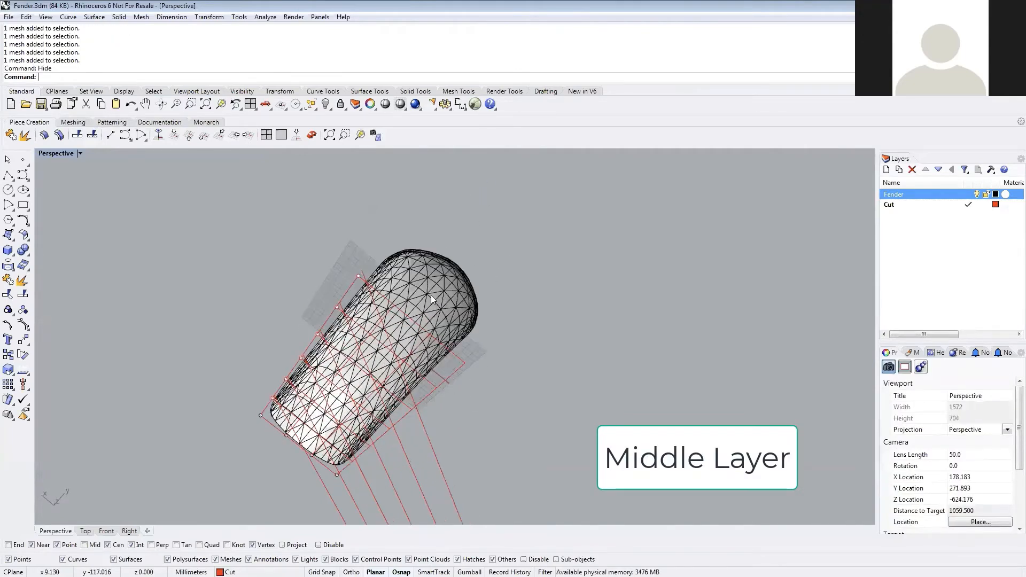
pyautogui.click(430, 295)
pyautogui.moveTo(464, 211); pyautogui.dragTo(469, 219, button='right')
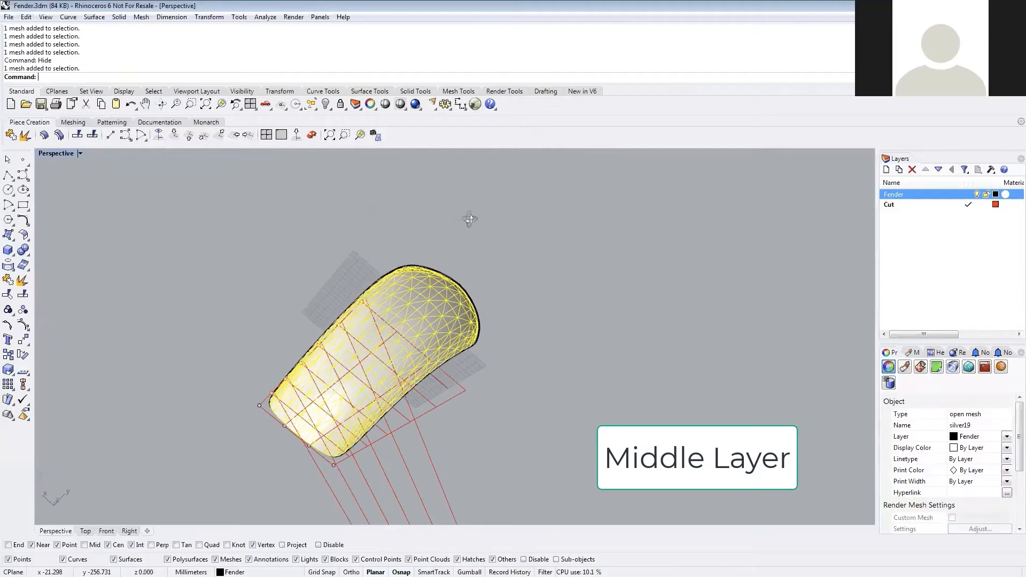
pyautogui.click(96, 139)
pyautogui.moveTo(380, 196); pyautogui.dragTo(345, 320, button='right')
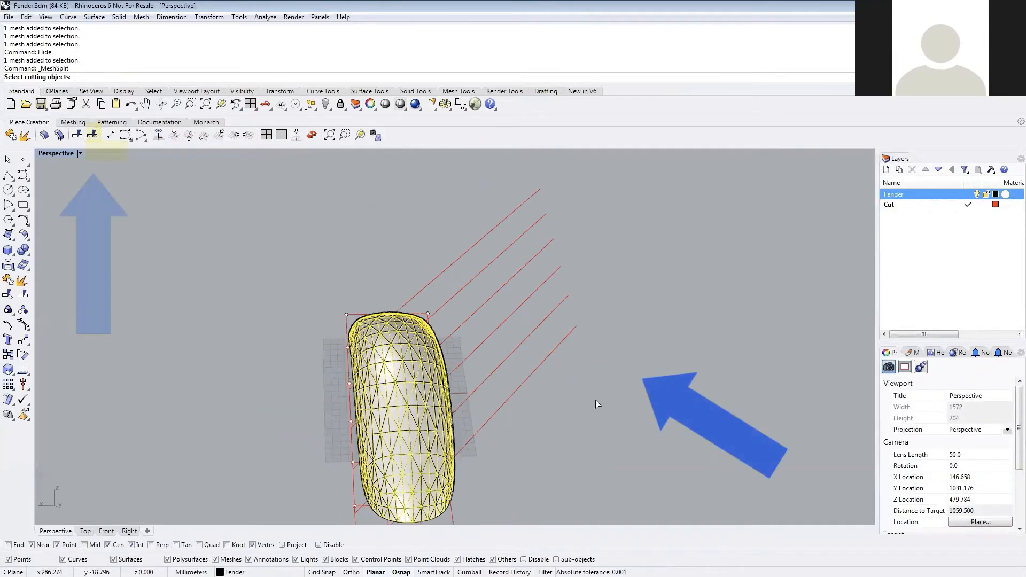
pyautogui.moveTo(596, 400); pyautogui.dragTo(505, 216)
pyautogui.press('Return')
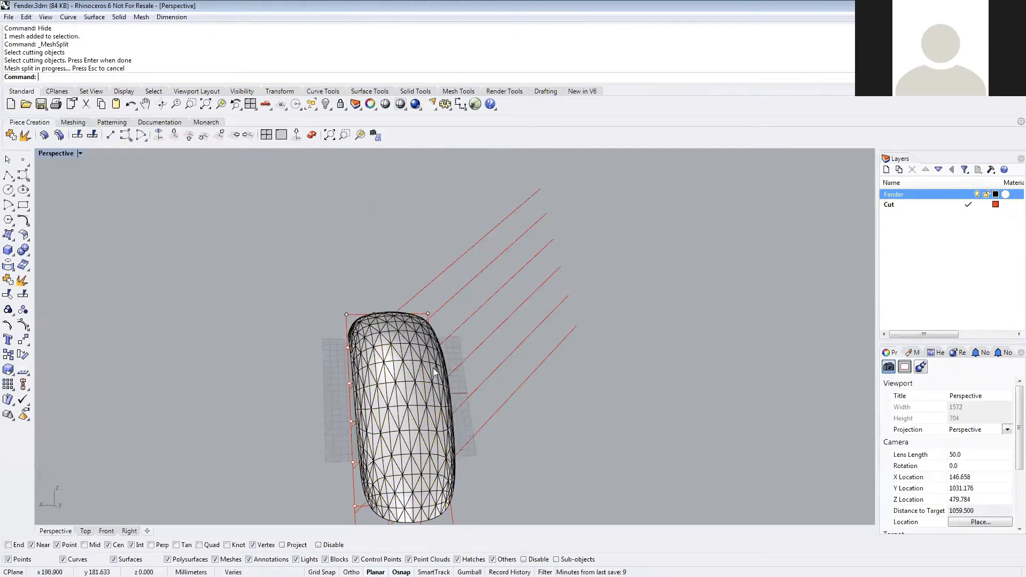
# - Select the diagonally split pieces of the middle layer with SelLast and hide them
pyautogui.moveTo(509, 294); pyautogui.dragTo(463, 347, button='right')
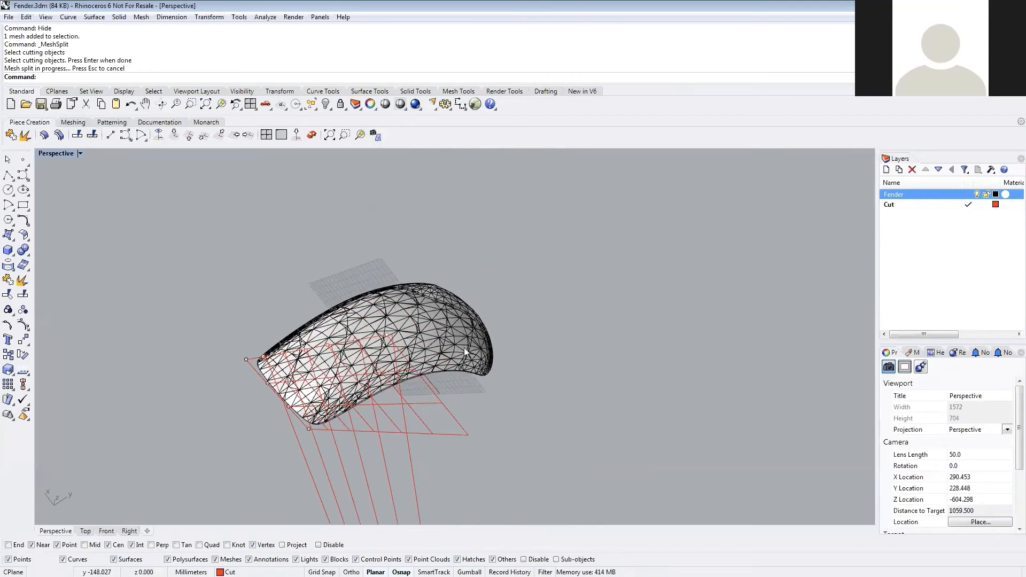
pyautogui.click(492, 335)
pyautogui.click(592, 316)
pyautogui.write('Sel')
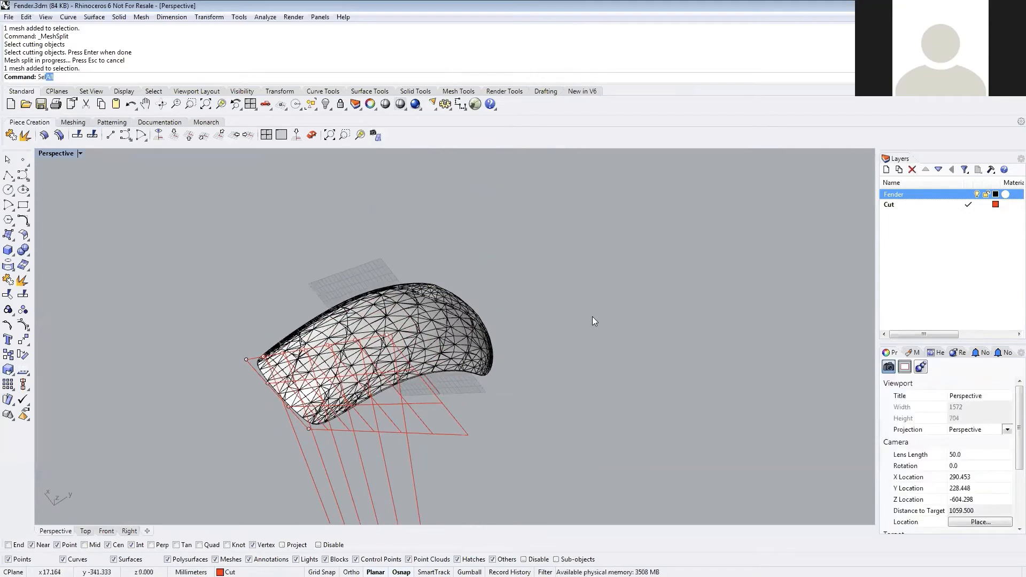
pyautogui.write('Last')
pyautogui.press('Return')
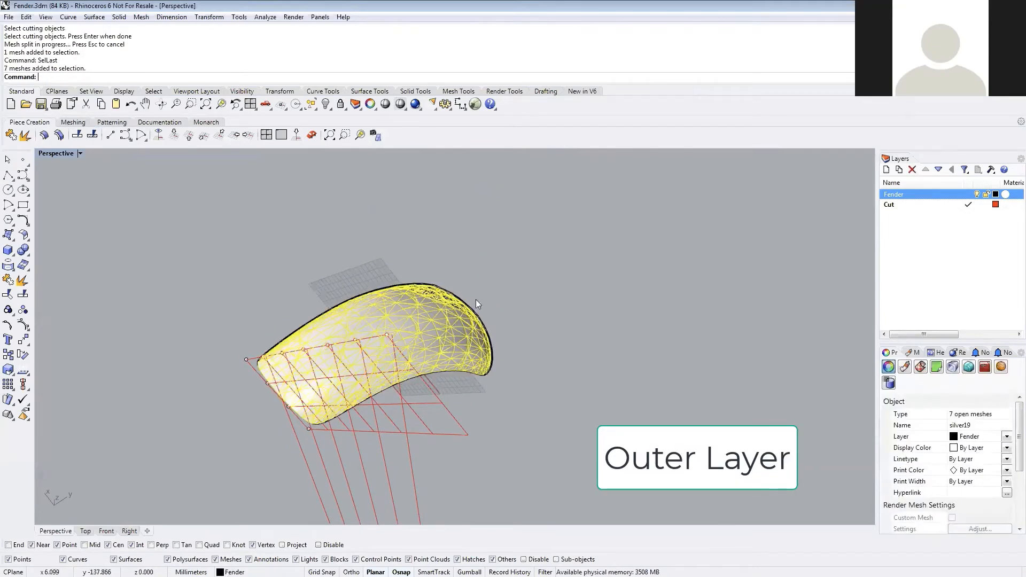
pyautogui.moveTo(457, 304); pyautogui.dragTo(434, 283, button='right')
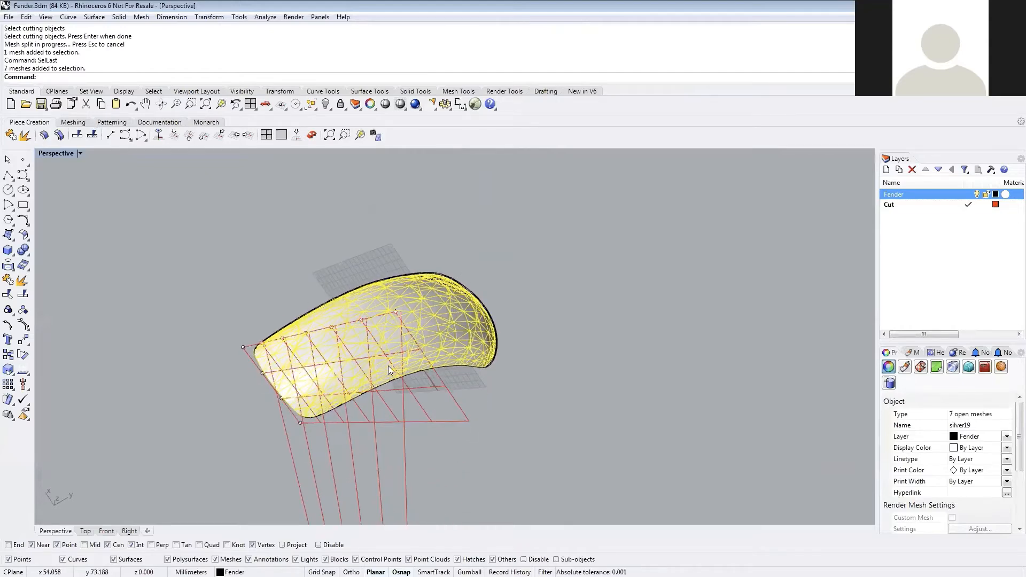
pyautogui.hotkey('ctrl', 'h')
# - Mesh-split the outer fender layer using the five inner crosswise lines and the rectangle's end line as cutting objects
pyautogui.moveTo(464, 276); pyautogui.dragTo(453, 371, button='right')
pyautogui.click(425, 404)
pyautogui.moveTo(425, 404)
pyautogui.mouseDown(button='right')
pyautogui.moveTo(424, 356)
pyautogui.moveTo(369, 428)
pyautogui.moveTo(407, 403)
pyautogui.mouseUp(button='right')
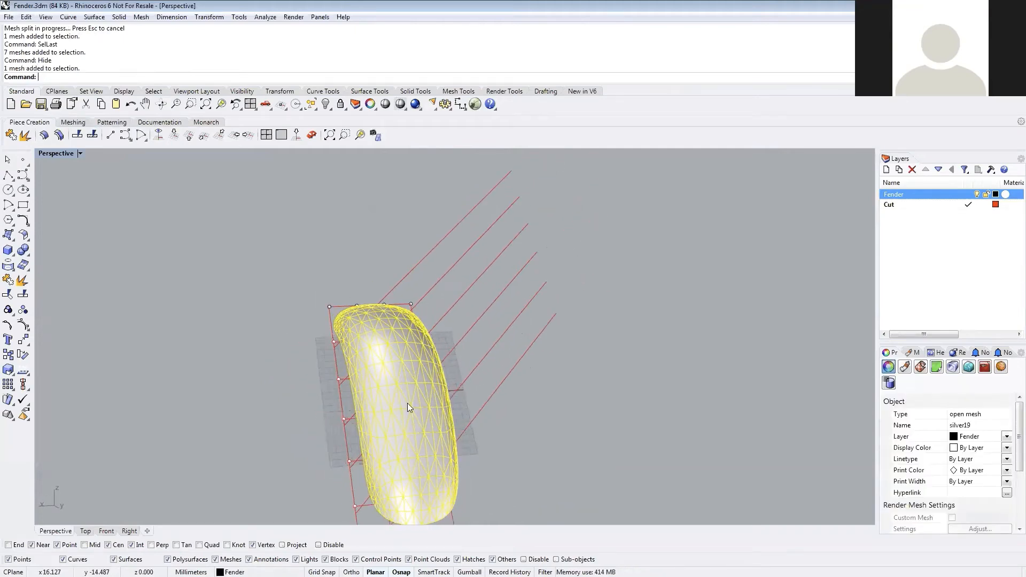
pyautogui.click(91, 135)
pyautogui.moveTo(303, 400); pyautogui.dragTo(396, 284, button='right')
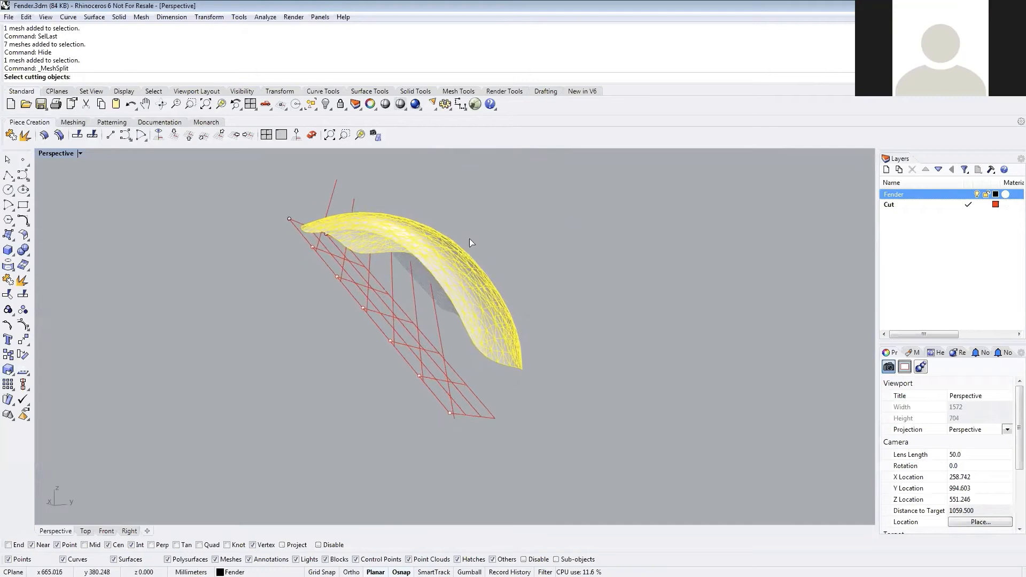
pyautogui.click(488, 417)
pyautogui.moveTo(489, 417); pyautogui.dragTo(450, 381, button='right')
pyautogui.click(442, 377)
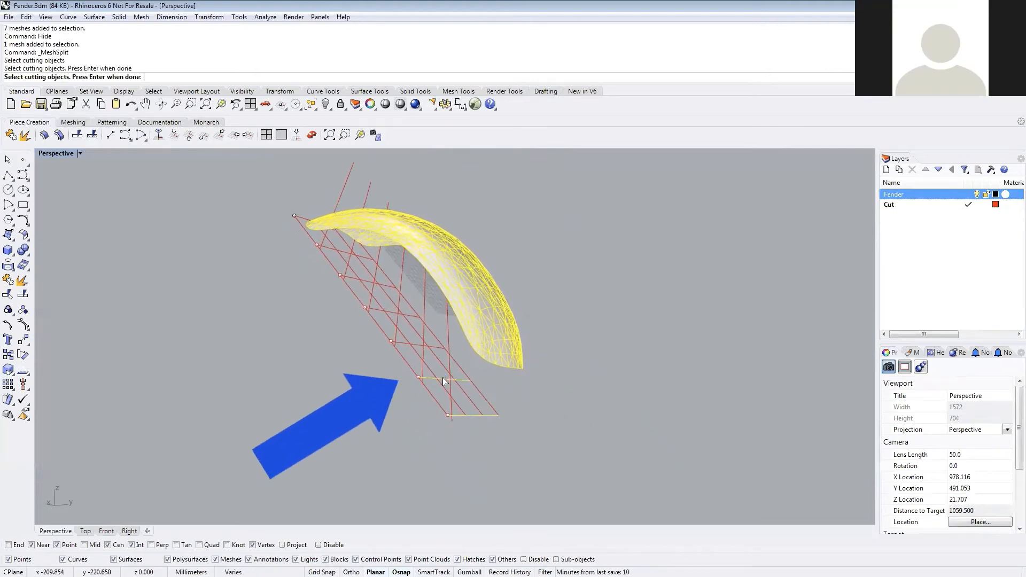
pyautogui.click(416, 346)
pyautogui.click(388, 309)
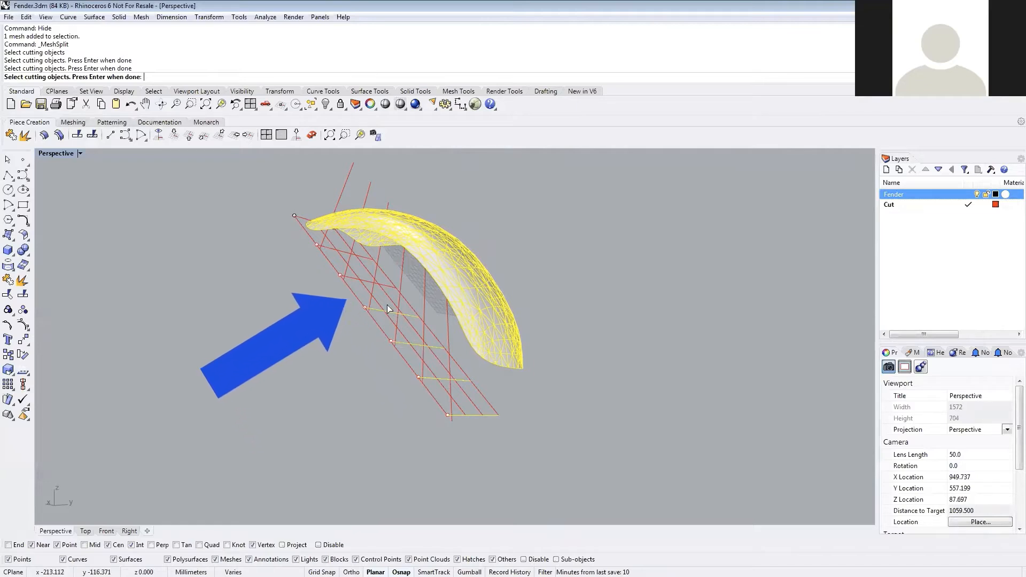
pyautogui.click(365, 279)
pyautogui.click(345, 255)
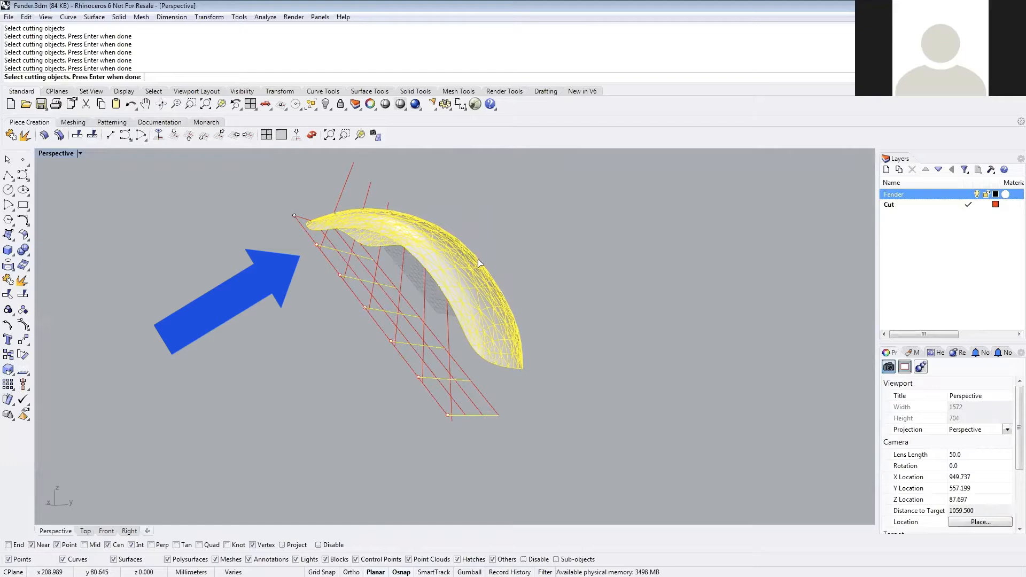
pyautogui.moveTo(423, 287); pyautogui.dragTo(301, 343, button='right')
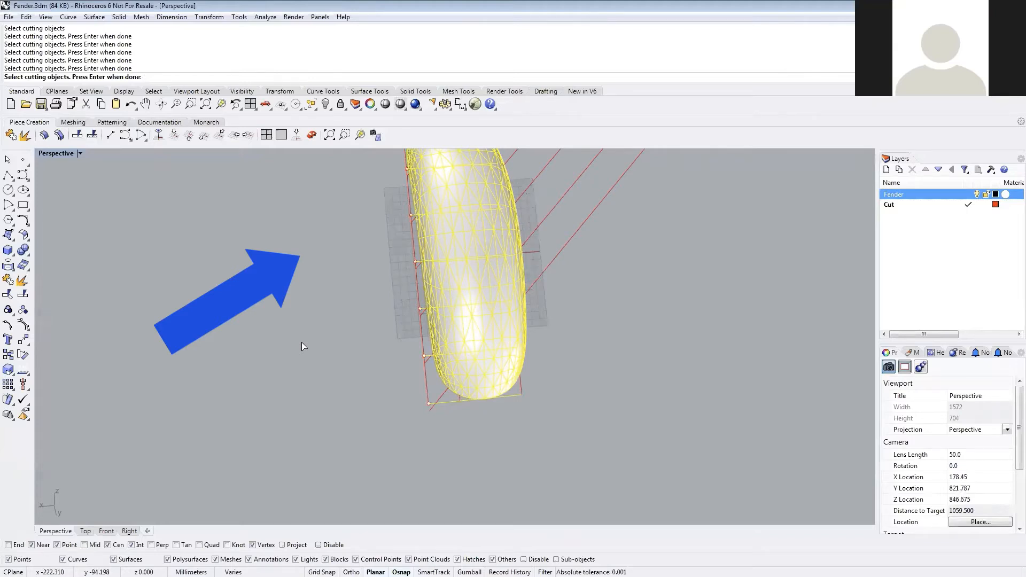
pyautogui.moveTo(302, 343); pyautogui.dragTo(522, 243, button='right')
pyautogui.moveTo(404, 275); pyautogui.dragTo(447, 270, button='right')
pyautogui.rightClick(447, 274)
# - Examine the crosswise split of the outer layer by selecting each segment in turn along the fender's length
pyautogui.moveTo(580, 277); pyautogui.dragTo(460, 342, button='right')
pyautogui.click(481, 364)
pyautogui.click(482, 314)
pyautogui.click(469, 268)
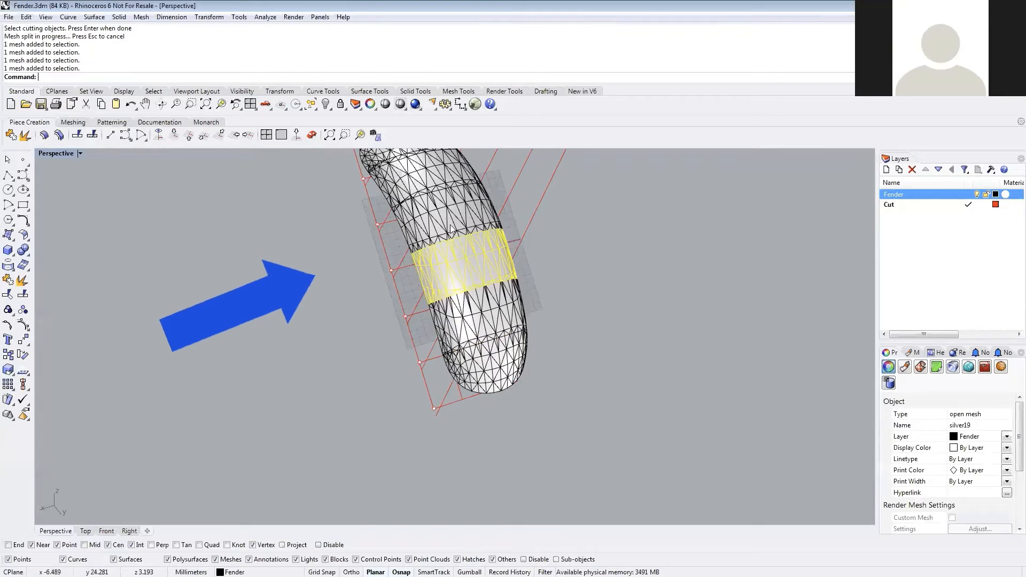
pyautogui.click(457, 222)
pyautogui.keyDown('shift'); pyautogui.moveTo(519, 238); pyautogui.dragTo(505, 361, button='right'); pyautogui.keyUp('shift')
pyautogui.click(434, 297)
pyautogui.click(411, 264)
pyautogui.moveTo(565, 321); pyautogui.dragTo(620, 338, button='right')
pyautogui.keyDown('shift'); pyautogui.moveTo(573, 378); pyautogui.dragTo(598, 345, button='right'); pyautogui.keyUp('shift')
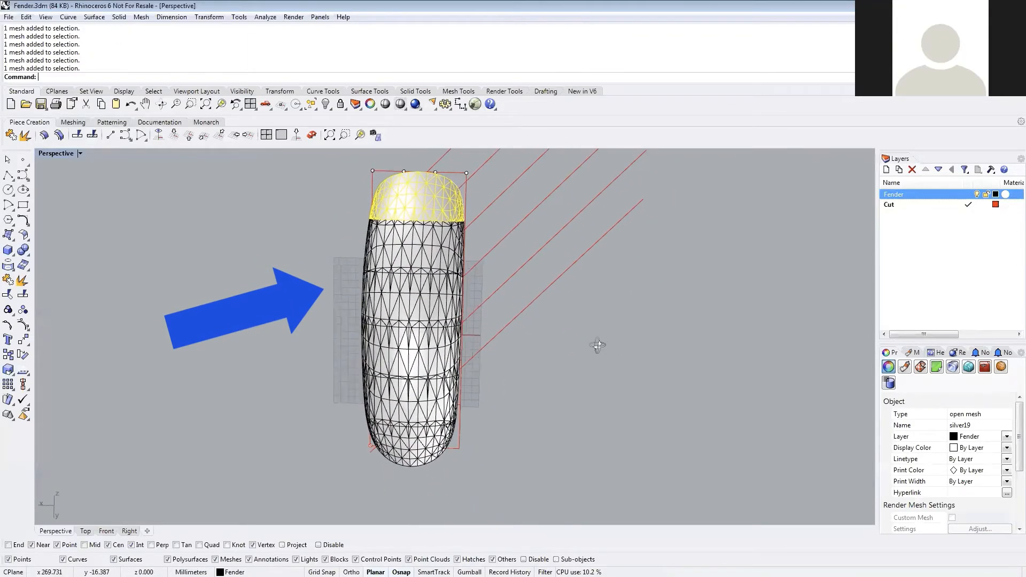
pyautogui.moveTo(491, 335); pyautogui.dragTo(516, 358, button='right')
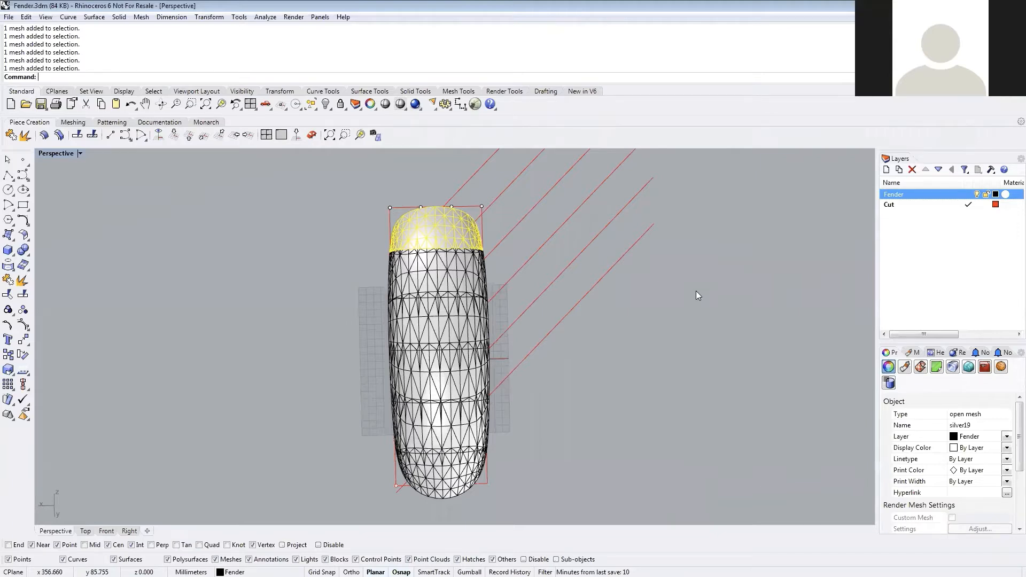
pyautogui.click(681, 361)
pyautogui.click(433, 233)
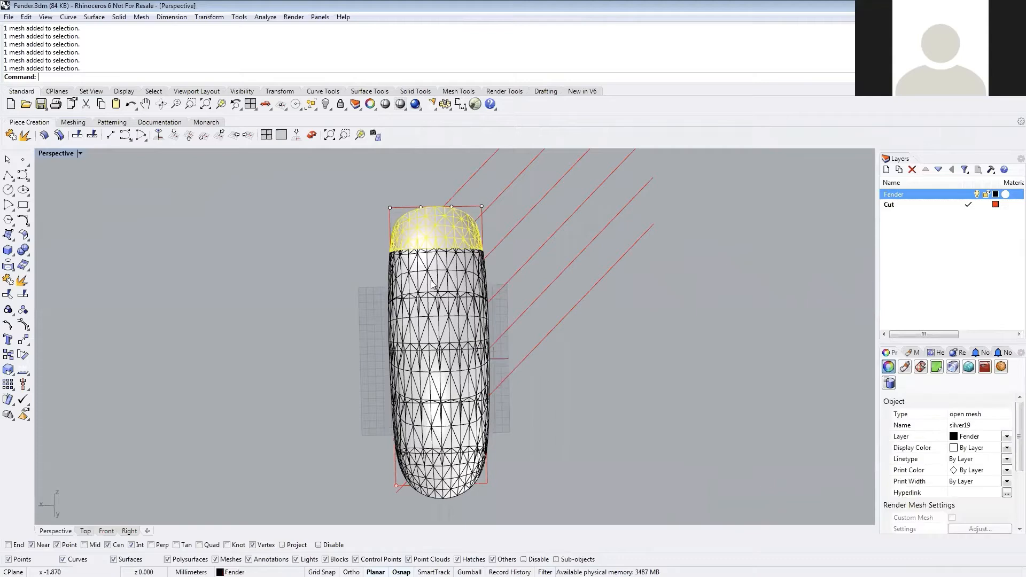
pyautogui.click(433, 275)
pyautogui.click(430, 324)
pyautogui.click(433, 372)
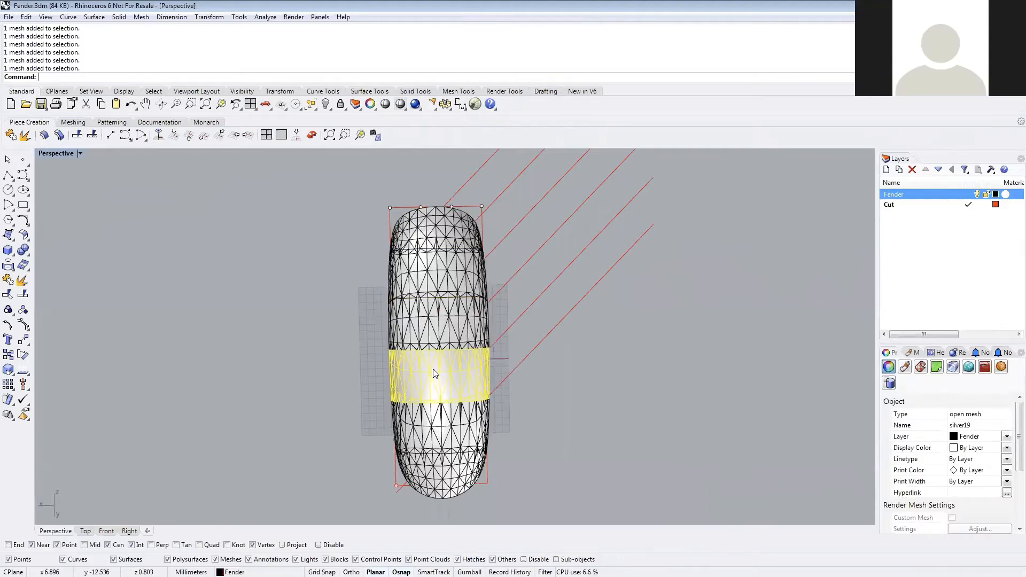
pyautogui.click(436, 428)
pyautogui.click(437, 473)
# - Show all hidden mesh pieces and make Fender the current layer with the Cut layer turned off
pyautogui.click(666, 395)
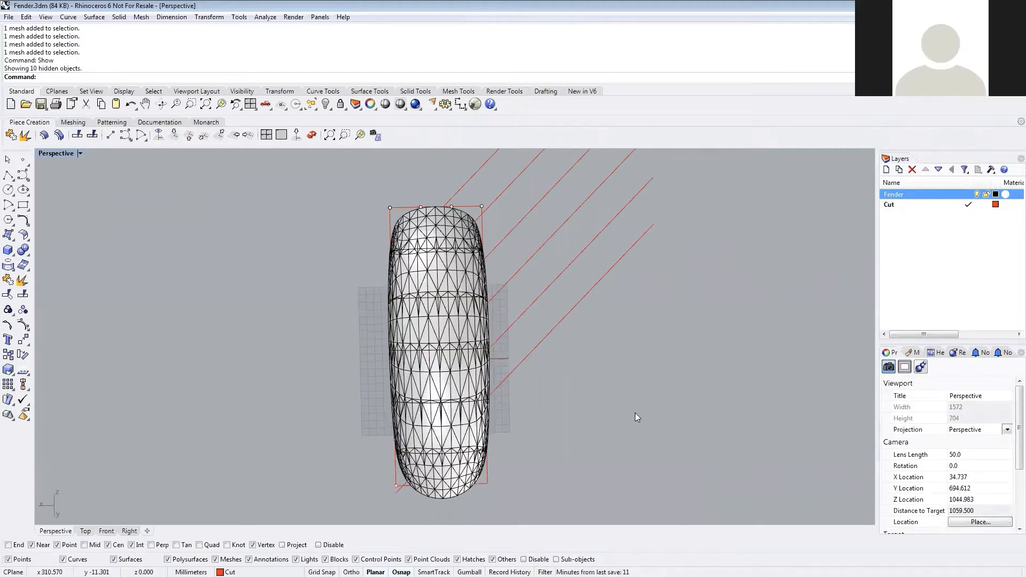
pyautogui.moveTo(636, 415)
pyautogui.mouseDown(button='right')
pyautogui.moveTo(719, 367)
pyautogui.moveTo(791, 294)
pyautogui.moveTo(675, 293)
pyautogui.moveTo(928, 260)
pyautogui.mouseUp(button='right')
pyautogui.click(970, 195)
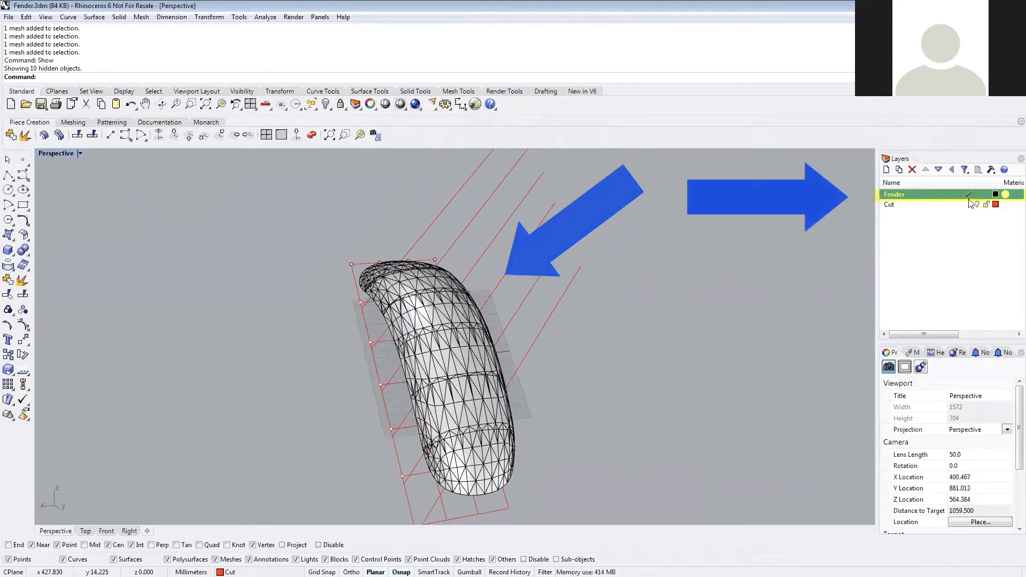
pyautogui.click(977, 205)
# - Select all remaining point objects with SelPt and delete them
pyautogui.moveTo(655, 386); pyautogui.dragTo(520, 225, button='right')
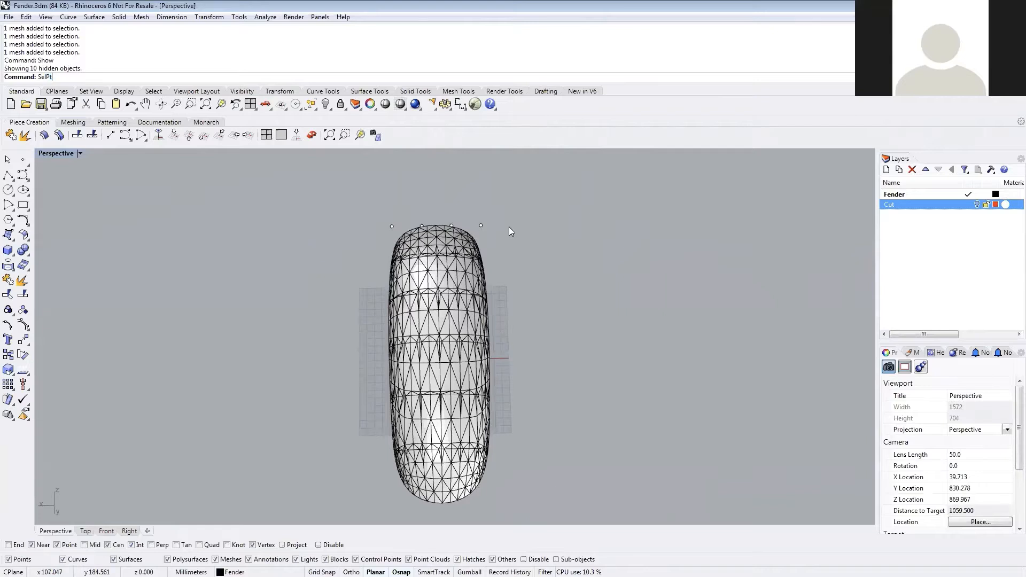
pyautogui.press('Return')
pyautogui.press('Delete')
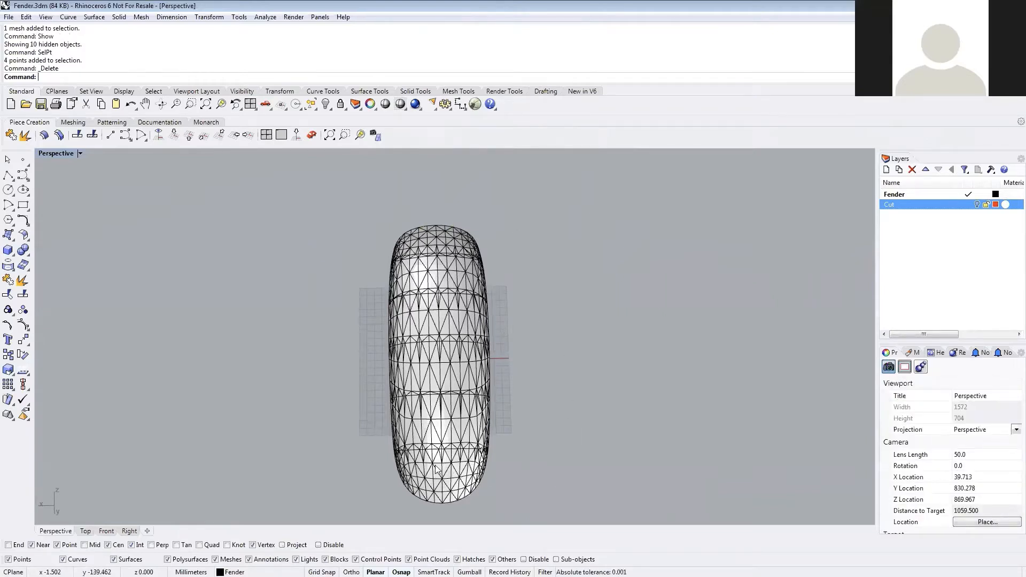
# - Name the crosswise outer-layer mesh piece at the fender's near end A1 and set its display colour to black
pyautogui.click(455, 481)
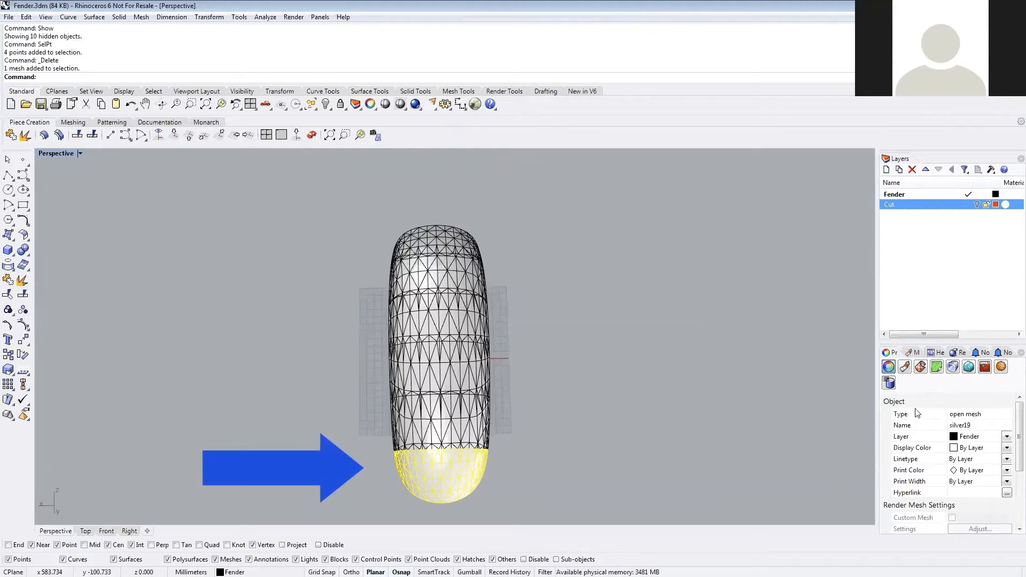
pyautogui.click(980, 426)
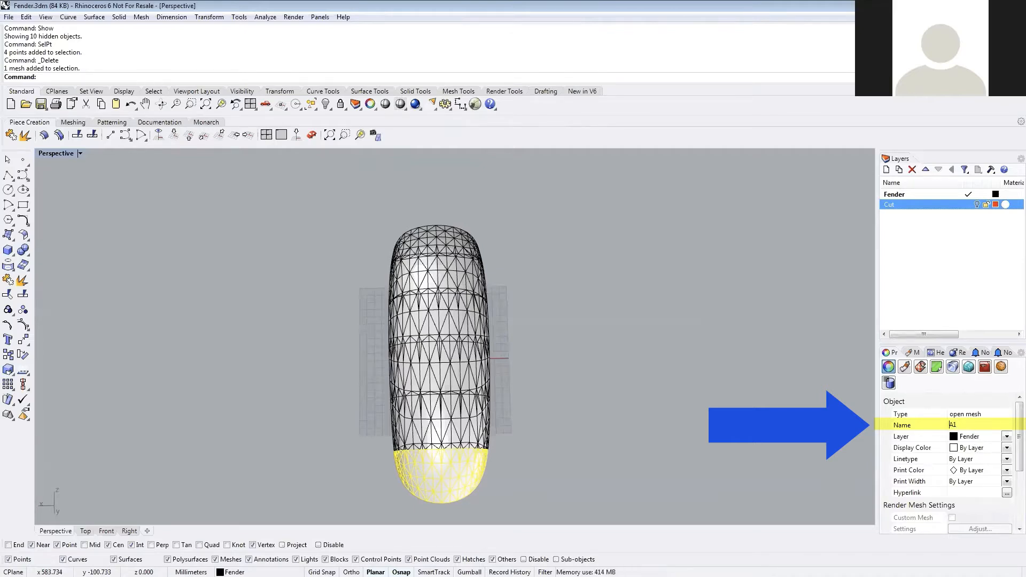
pyautogui.click(976, 449)
pyautogui.click(965, 478)
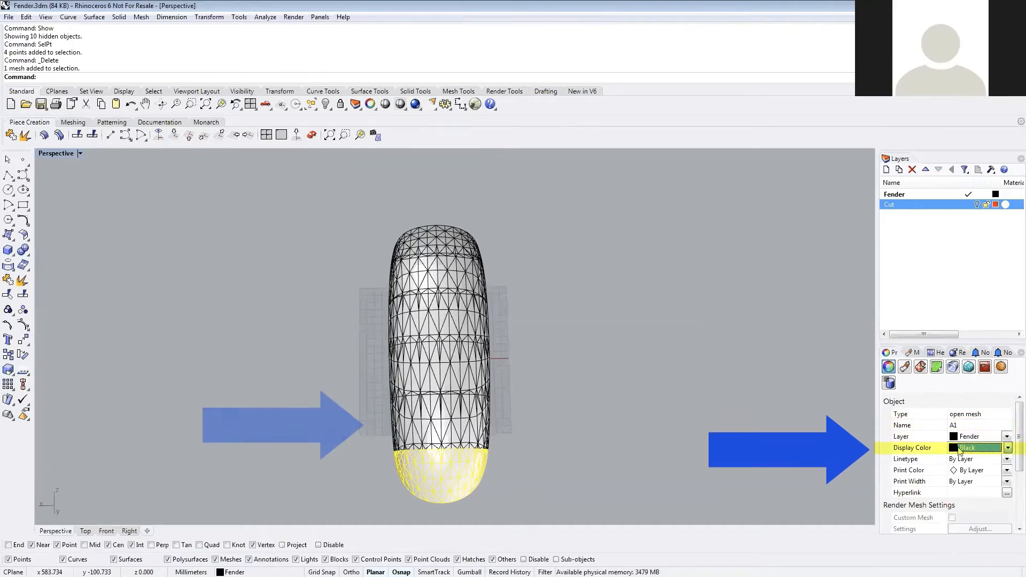
# - Name the second crosswise piece, adjoining A1, A2 and set its display colour to red
pyautogui.click(420, 428)
pyautogui.click(982, 430)
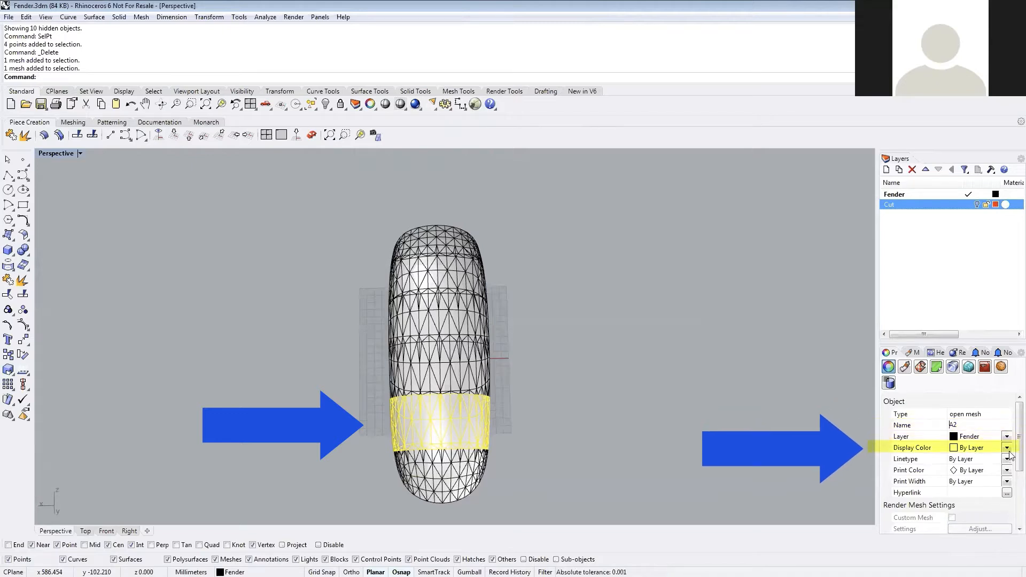
pyautogui.click(978, 448)
pyautogui.click(966, 479)
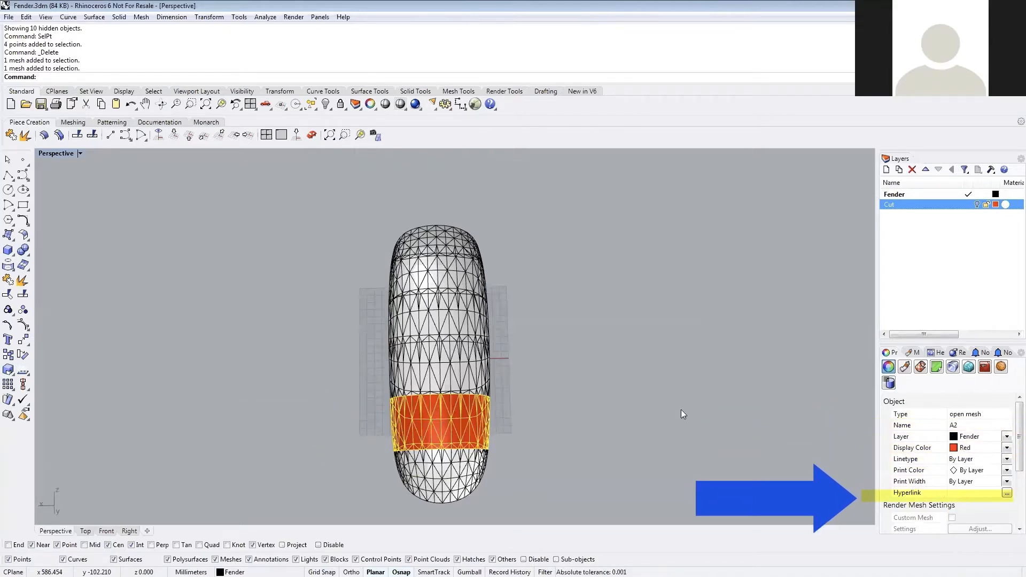
# - Name the third crosswise piece, adjoining the red one, A3 and set its display colour to yellow
pyautogui.click(455, 374)
pyautogui.click(987, 429)
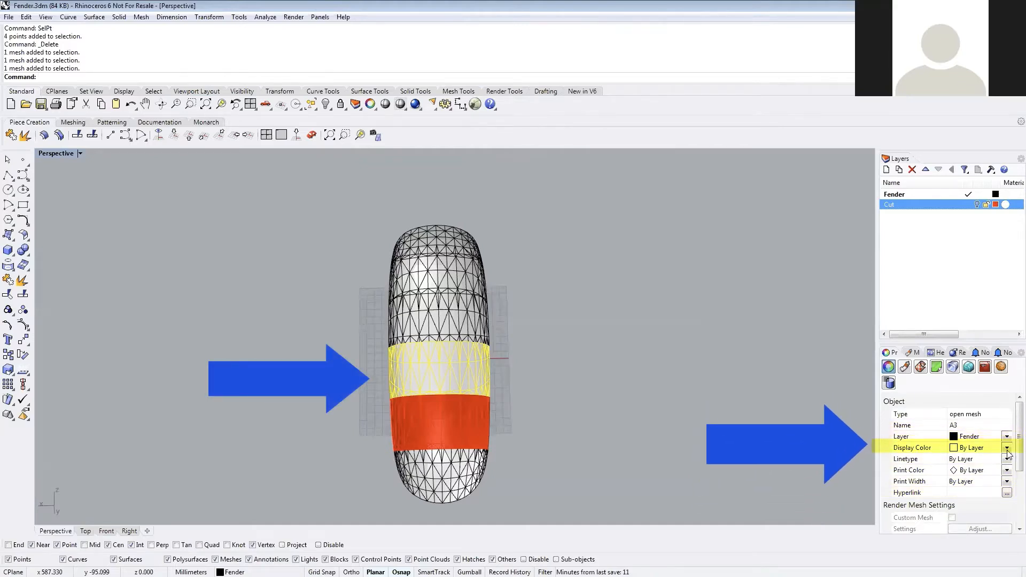
pyautogui.click(978, 448)
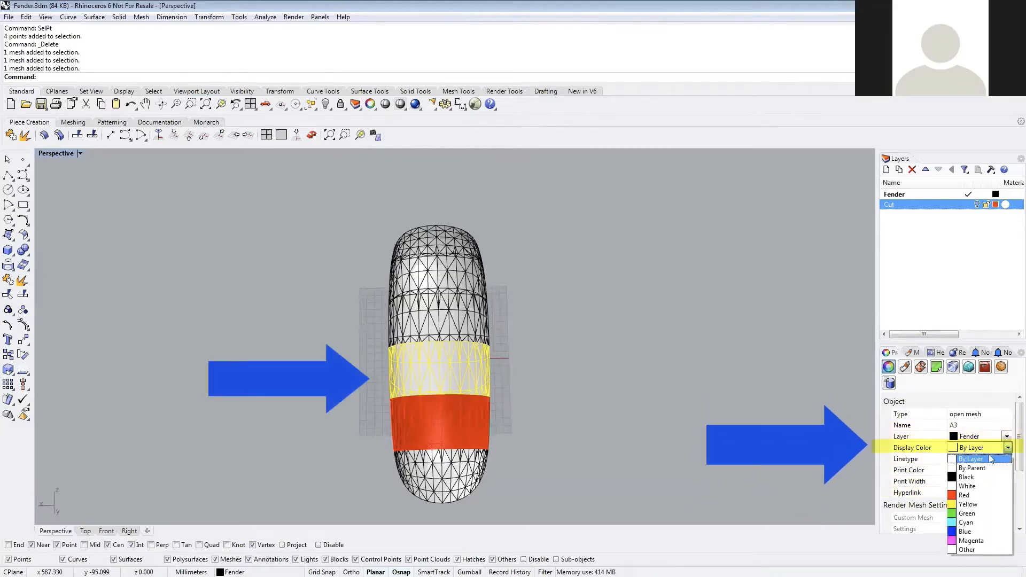
pyautogui.click(974, 505)
pyautogui.click(564, 336)
# - Name the fourth crosswise piece, adjoining the yellow one, A4 and set its display colour to green
pyautogui.click(457, 322)
pyautogui.click(980, 425)
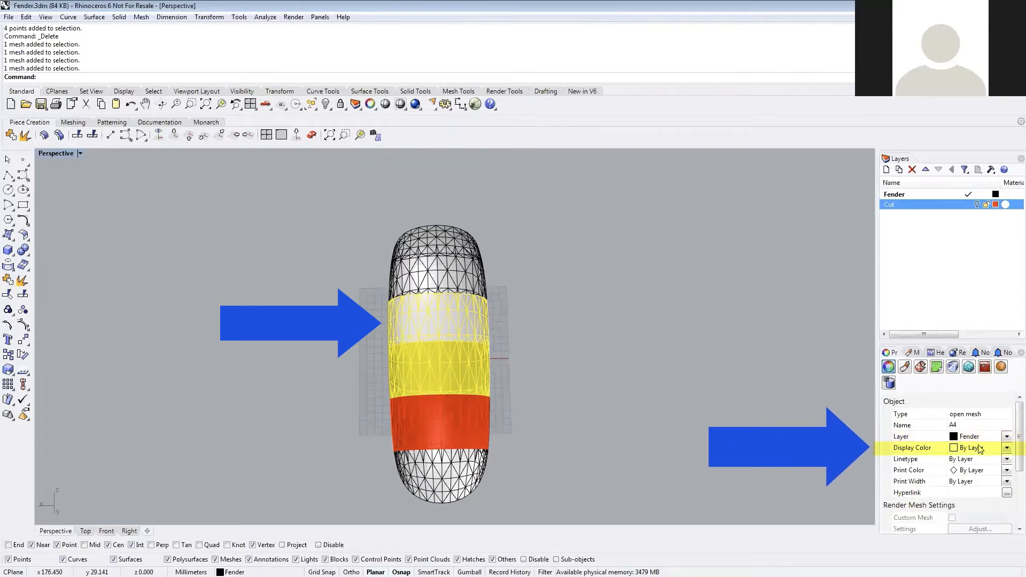
pyautogui.moveTo(878, 425); pyautogui.dragTo(876, 422)
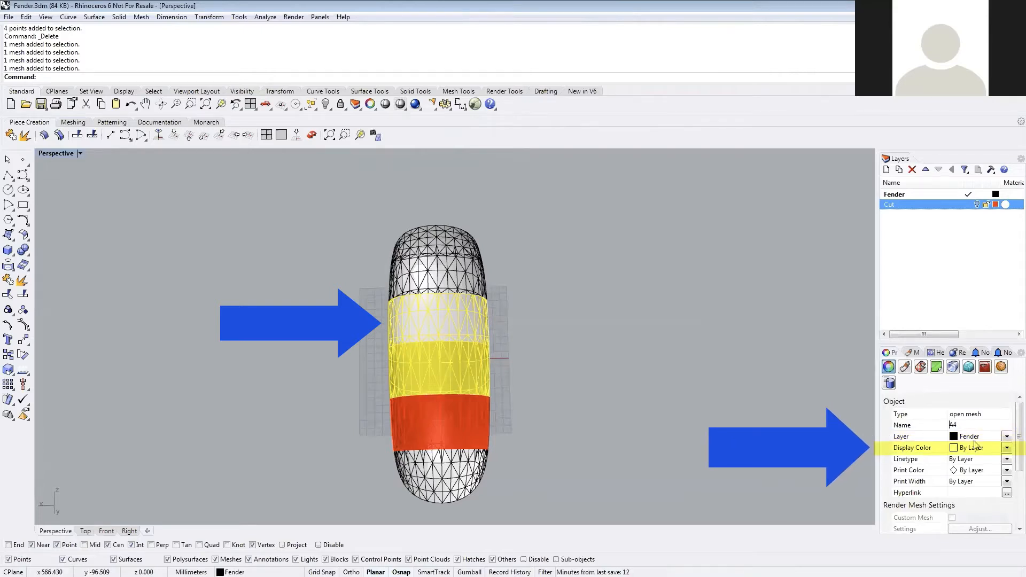
pyautogui.click(1007, 449)
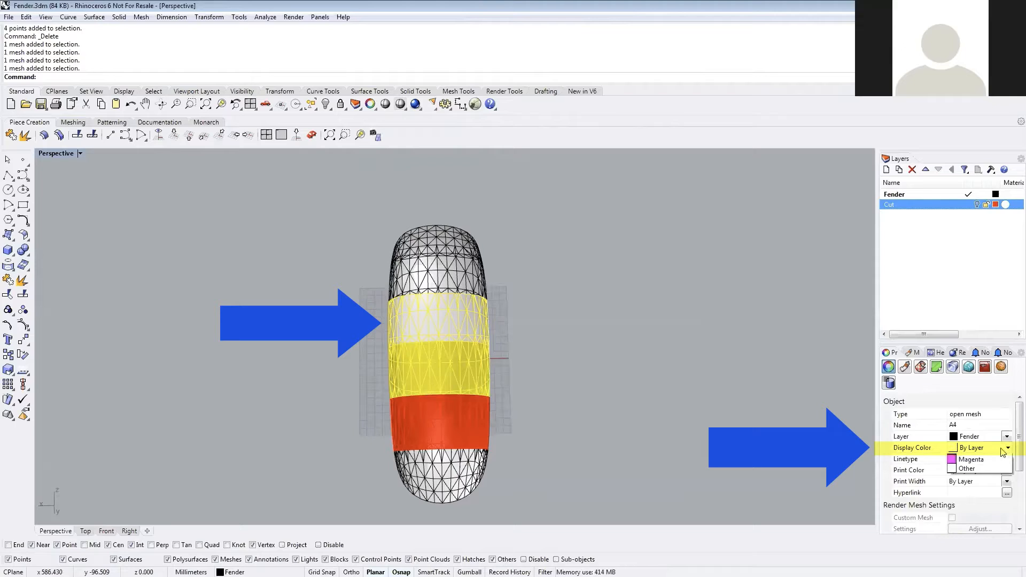
pyautogui.click(968, 505)
pyautogui.click(682, 399)
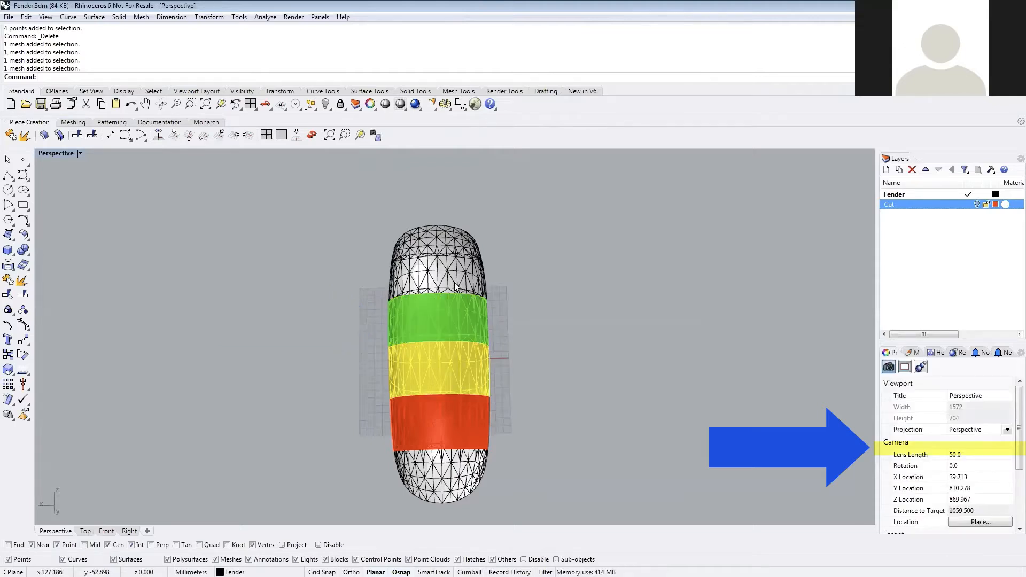
# - Name the fifth crosswise piece, adjoining the green one, A5 and set its display colour to cyan
pyautogui.click(457, 286)
pyautogui.click(977, 425)
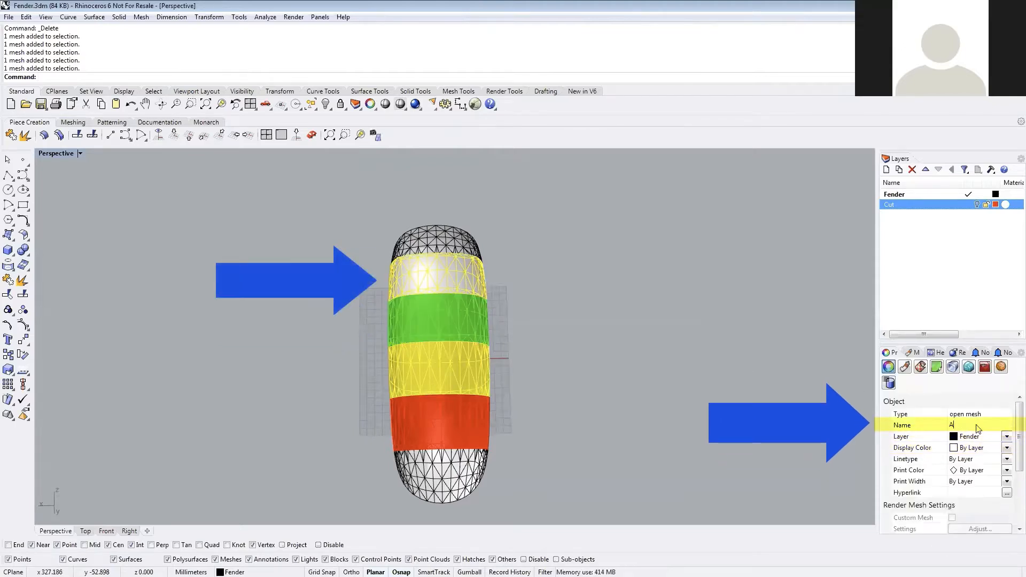
pyautogui.click(1007, 448)
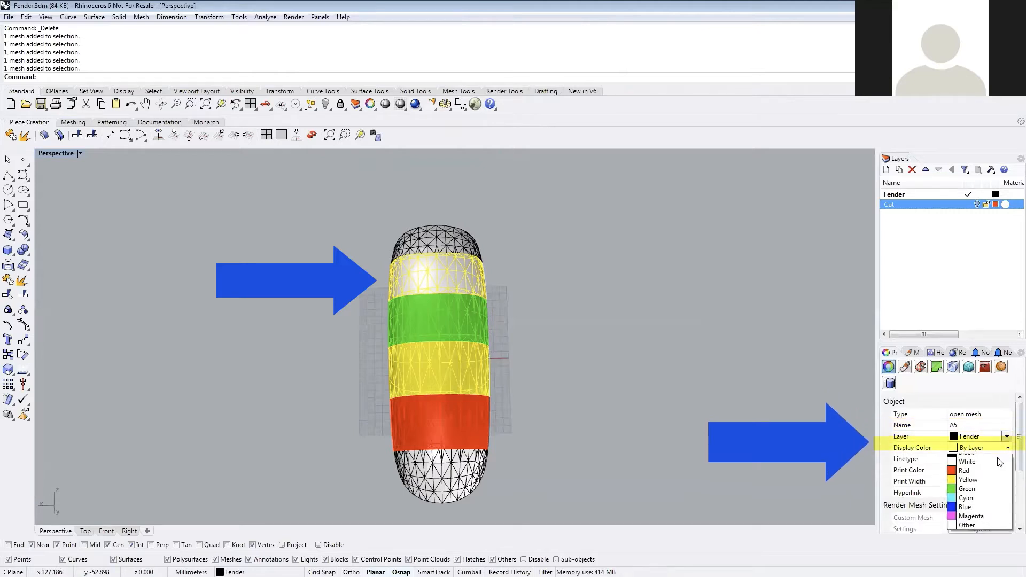
pyautogui.click(966, 522)
pyautogui.click(607, 330)
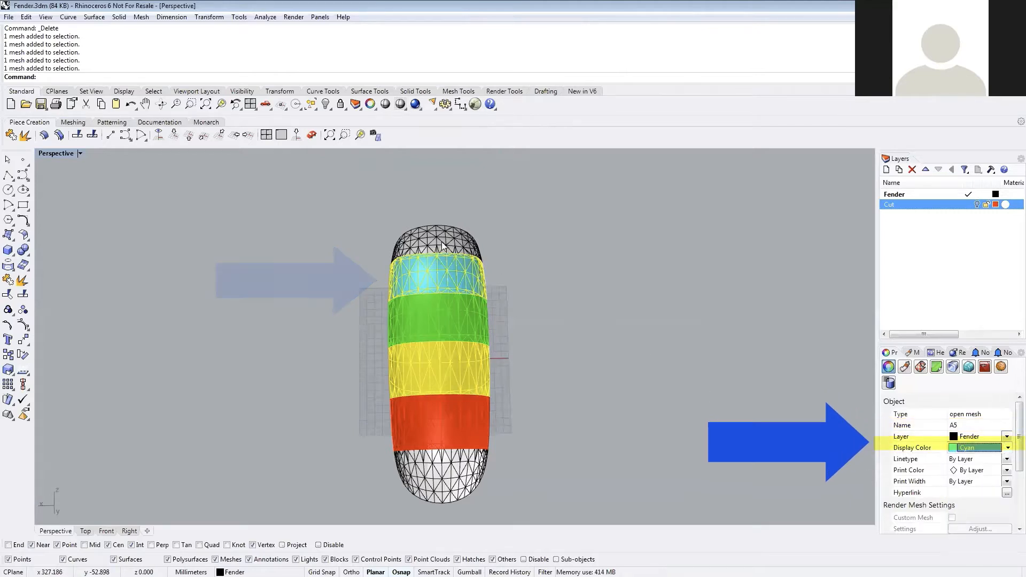
# - Name the last crosswise piece at the fender's far end A6 and set its display colour to blue
pyautogui.click(437, 239)
pyautogui.click(973, 425)
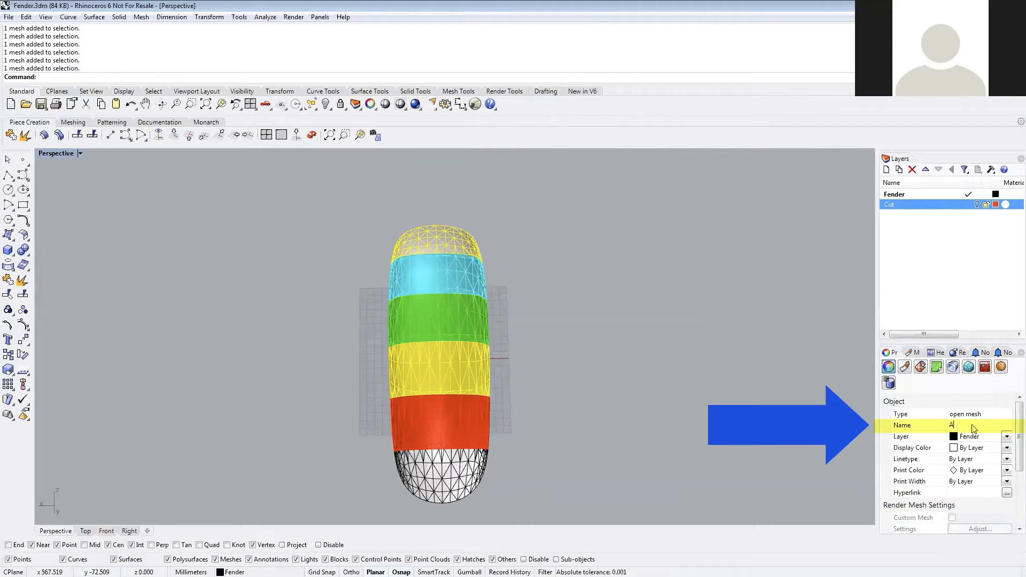
pyautogui.click(1007, 448)
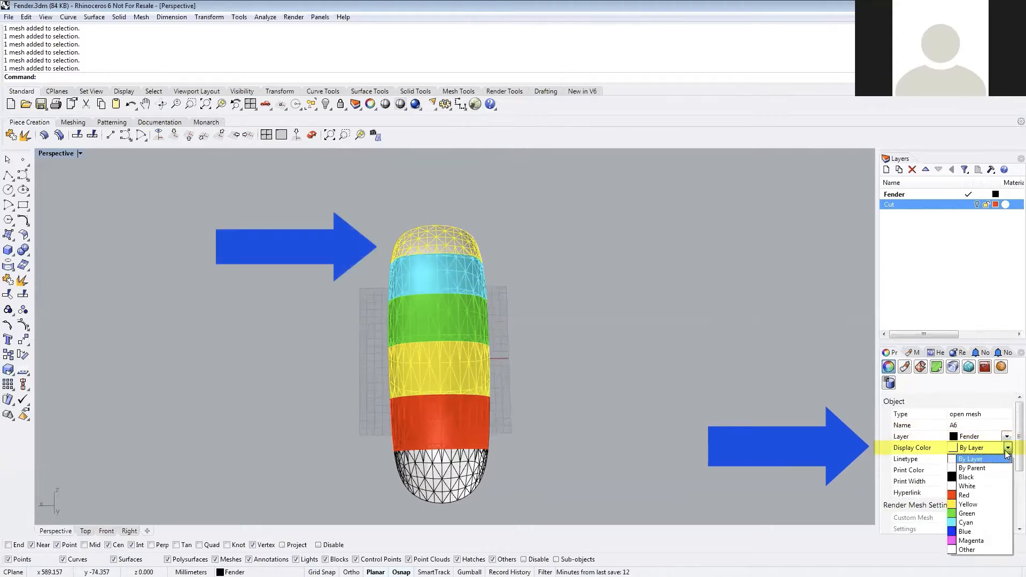
pyautogui.click(983, 532)
pyautogui.click(675, 352)
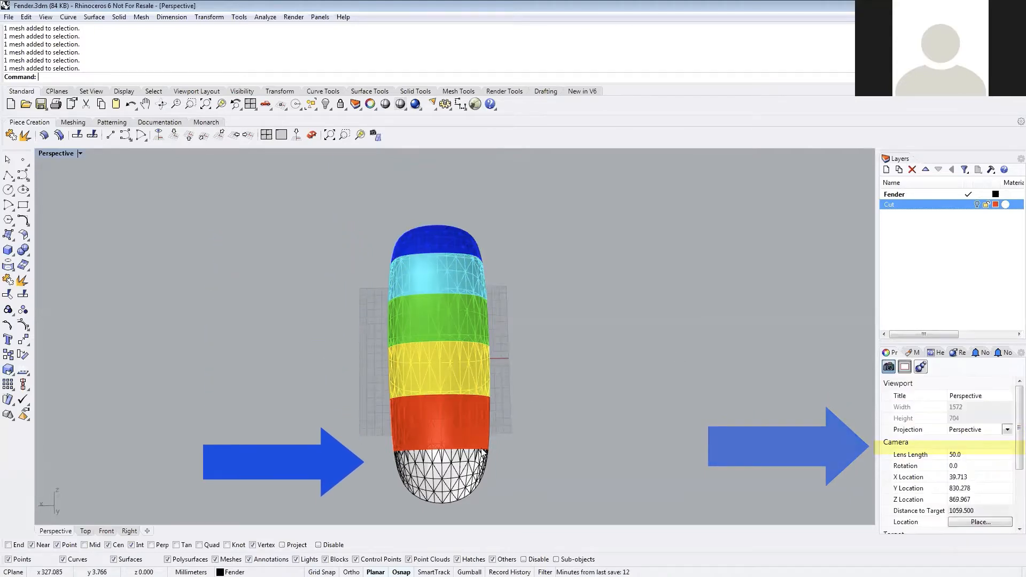
# - Select all the crosswise outer-layer pieces, A1 to A6, and hide them to expose the diagonally split layer
pyautogui.click(453, 460)
pyautogui.keyDown('shift'); pyautogui.click(454, 241); pyautogui.keyUp('shift')
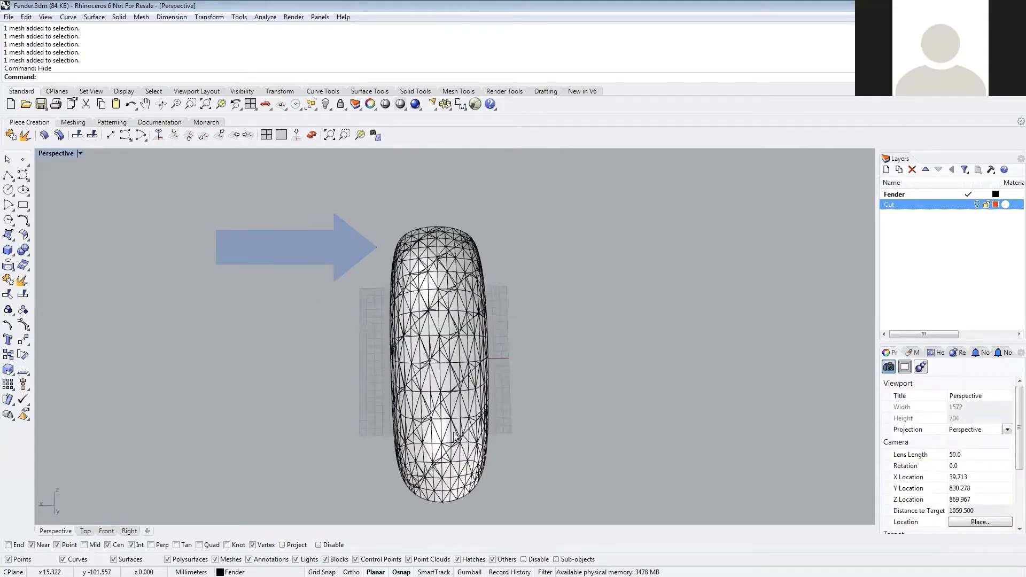
pyautogui.moveTo(456, 427)
pyautogui.mouseDown(button='right')
pyautogui.moveTo(521, 350)
pyautogui.moveTo(465, 416)
pyautogui.moveTo(474, 427)
pyautogui.mouseUp(button='right')
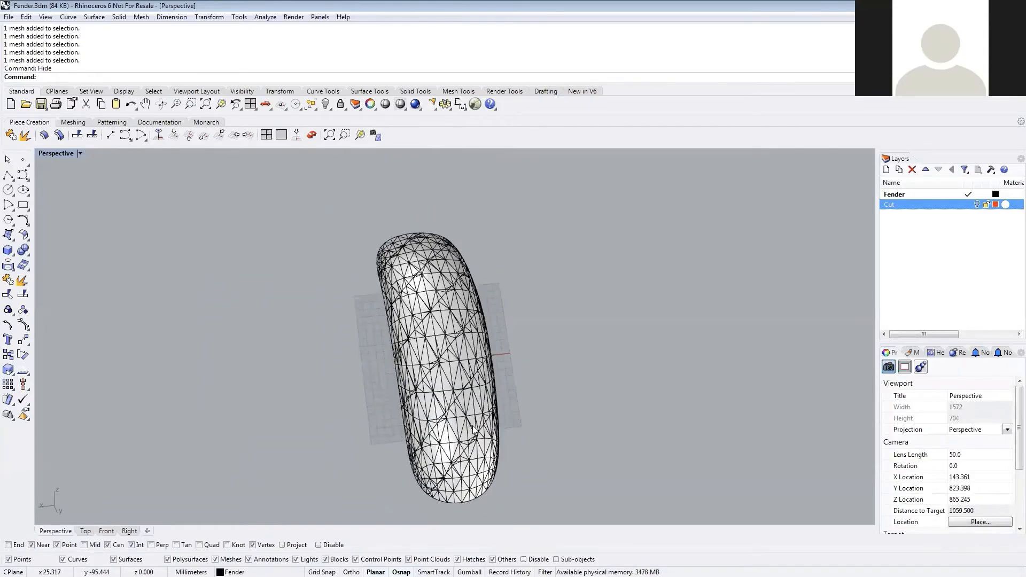
# - Name the diagonal mesh piece at the fender's near end B1 and set its display colour to black
pyautogui.click(469, 484)
pyautogui.click(983, 426)
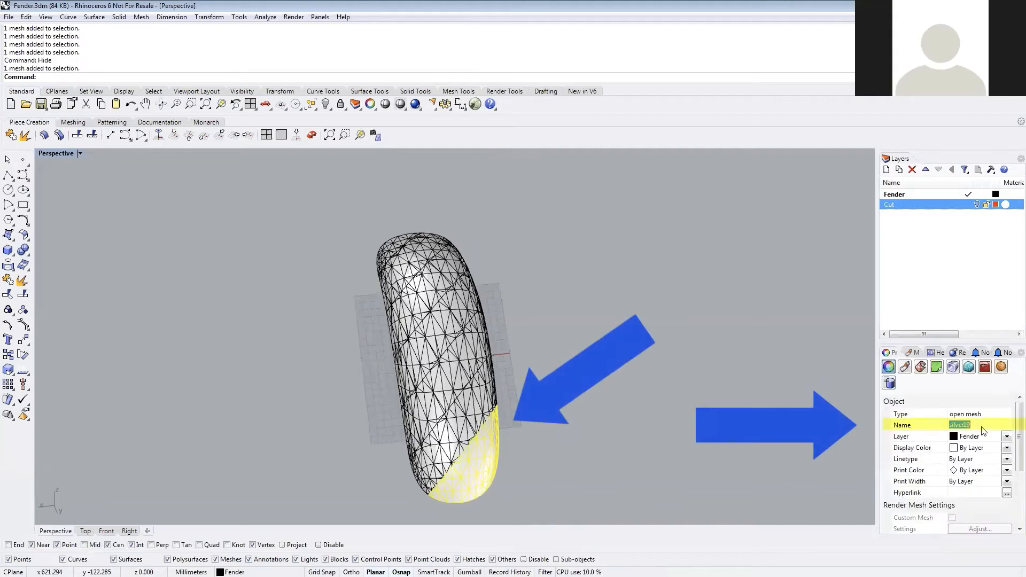
pyautogui.click(978, 448)
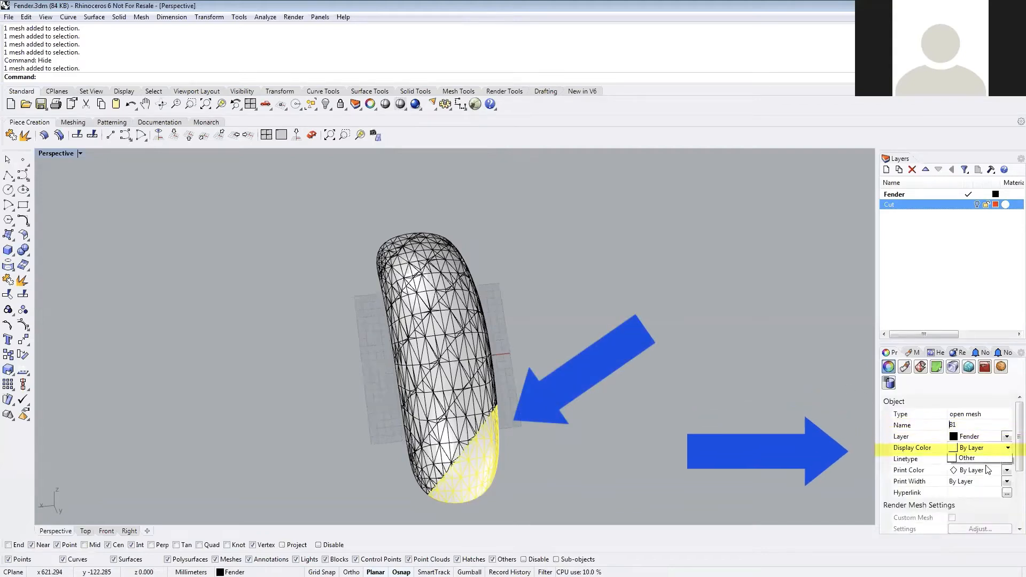
pyautogui.click(1007, 448)
pyautogui.click(971, 477)
# - Name the second diagonal piece, adjoining B1, B2 and set its display colour to red
pyautogui.click(507, 401)
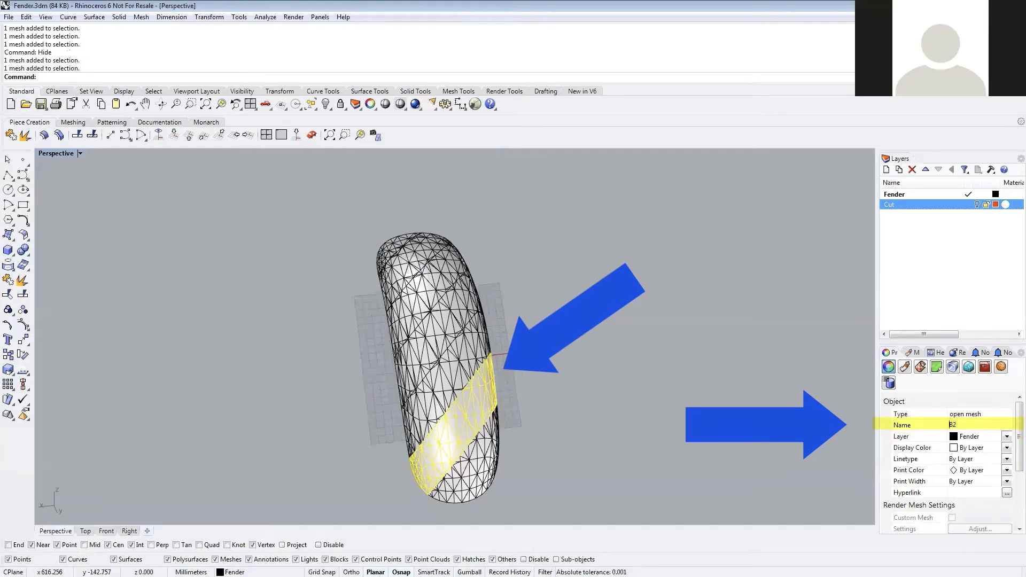
pyautogui.click(978, 448)
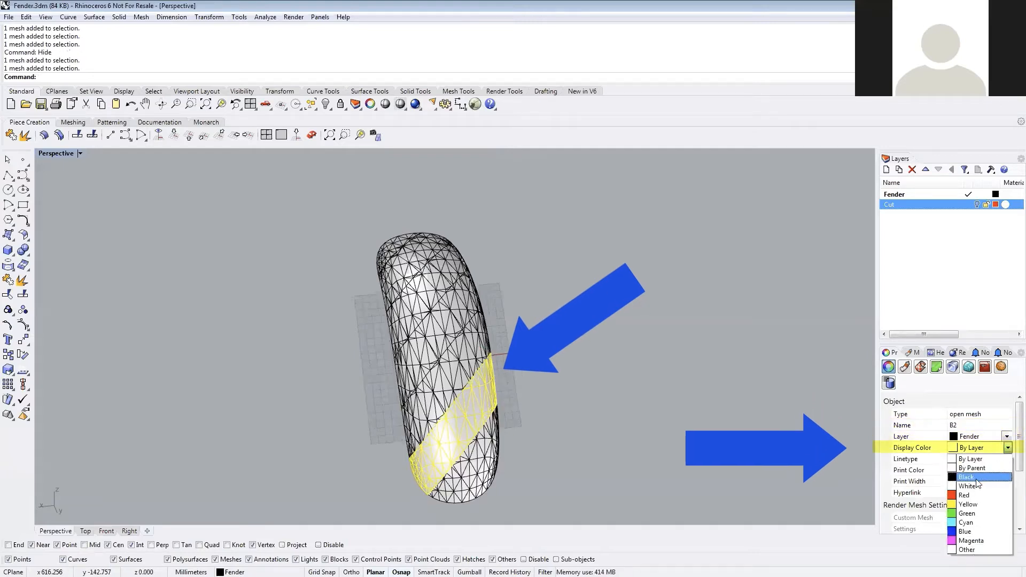
pyautogui.click(966, 495)
# - Name the third diagonal piece, adjoining the red one, B3 and set its display colour to yellow
pyautogui.click(478, 366)
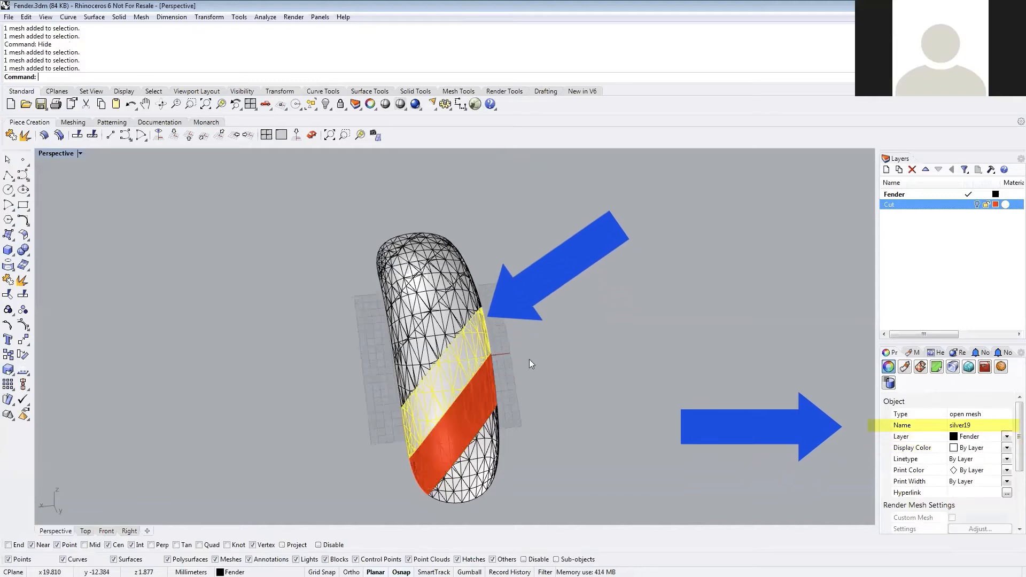
pyautogui.click(978, 427)
pyautogui.write('B3')
pyautogui.click(978, 448)
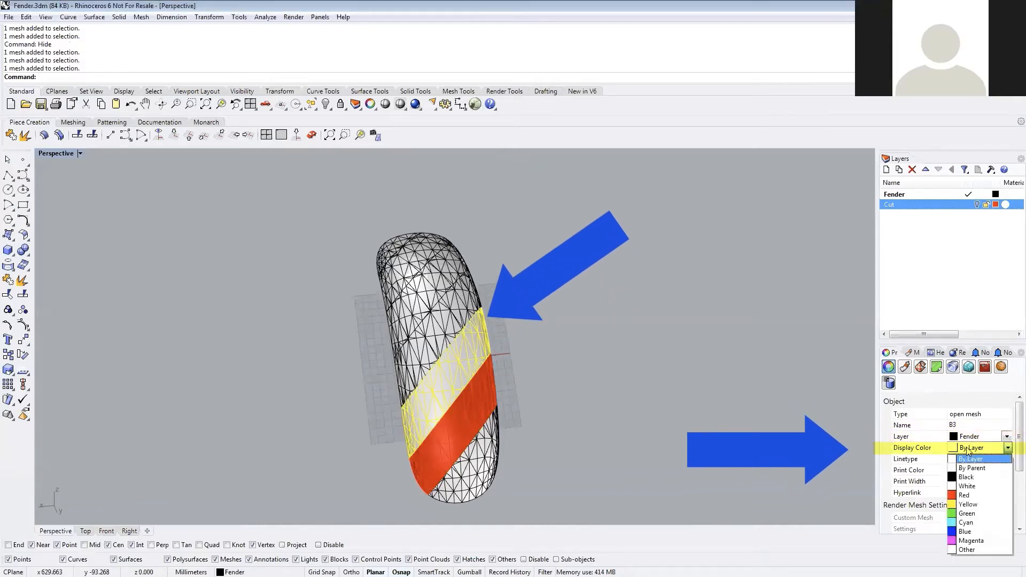
pyautogui.click(967, 504)
# - Name the fourth diagonal piece, adjoining the yellow one, B4 and set its display colour to green
pyautogui.click(504, 335)
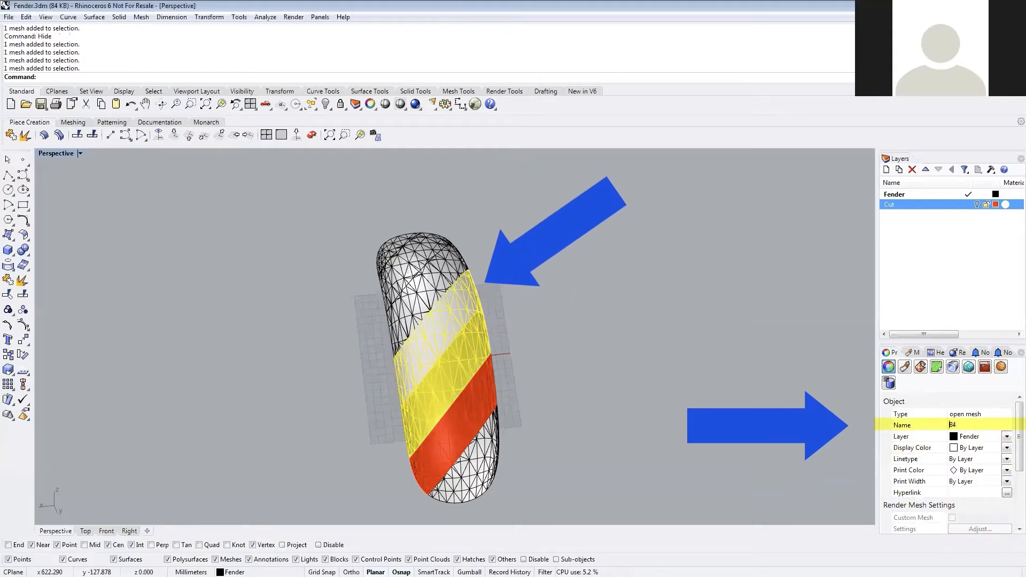
pyautogui.click(978, 448)
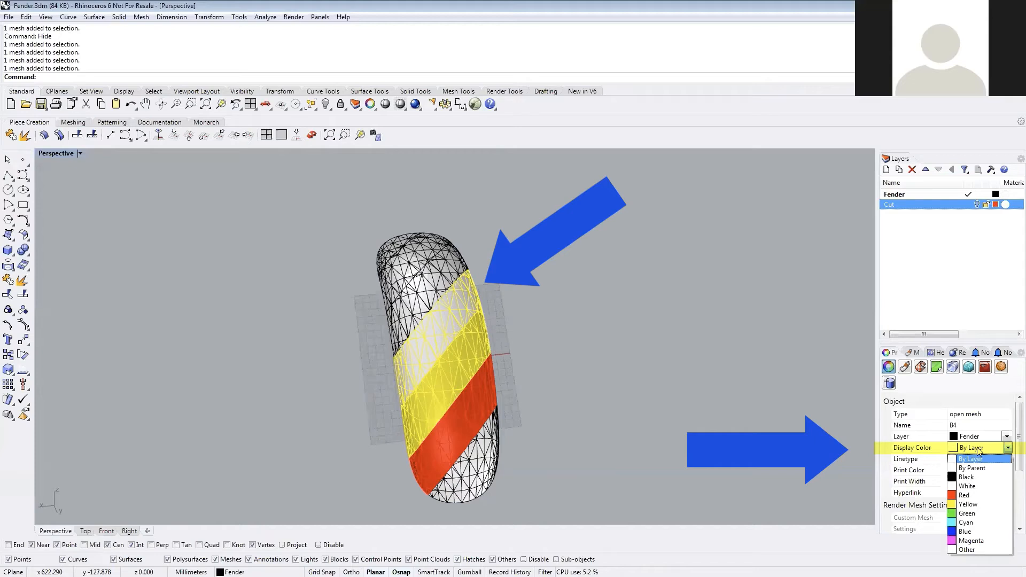
pyautogui.click(967, 513)
# - Name the fifth diagonal piece, adjoining the green one, B5 and set its display colour to cyan
pyautogui.click(445, 274)
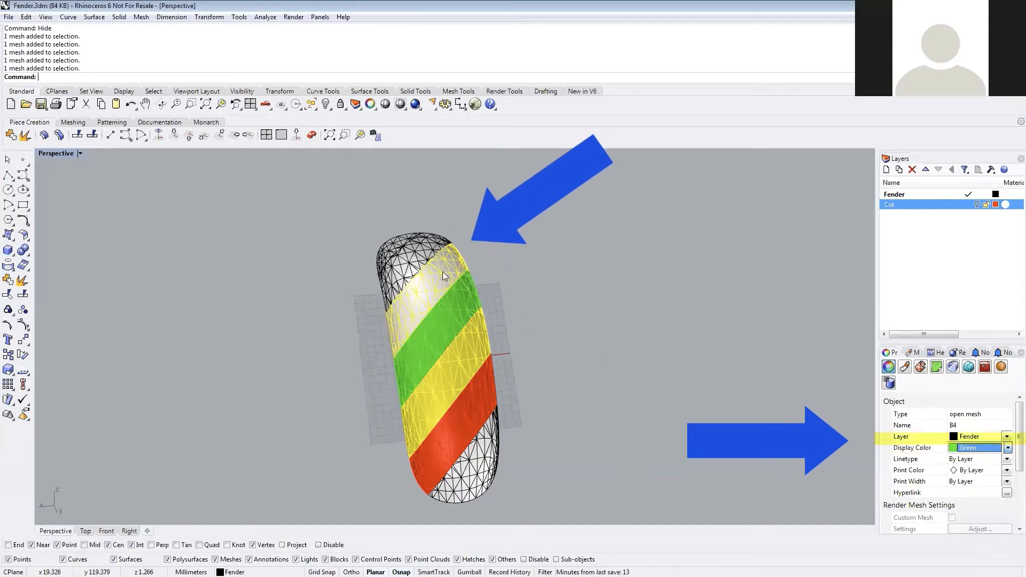
pyautogui.click(957, 425)
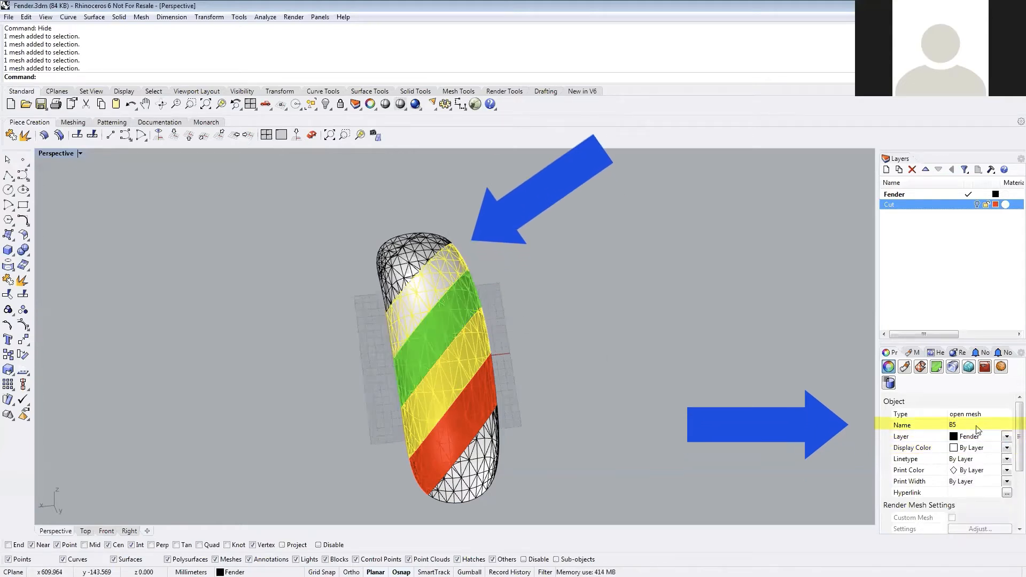
pyautogui.write('B5')
pyautogui.click(995, 448)
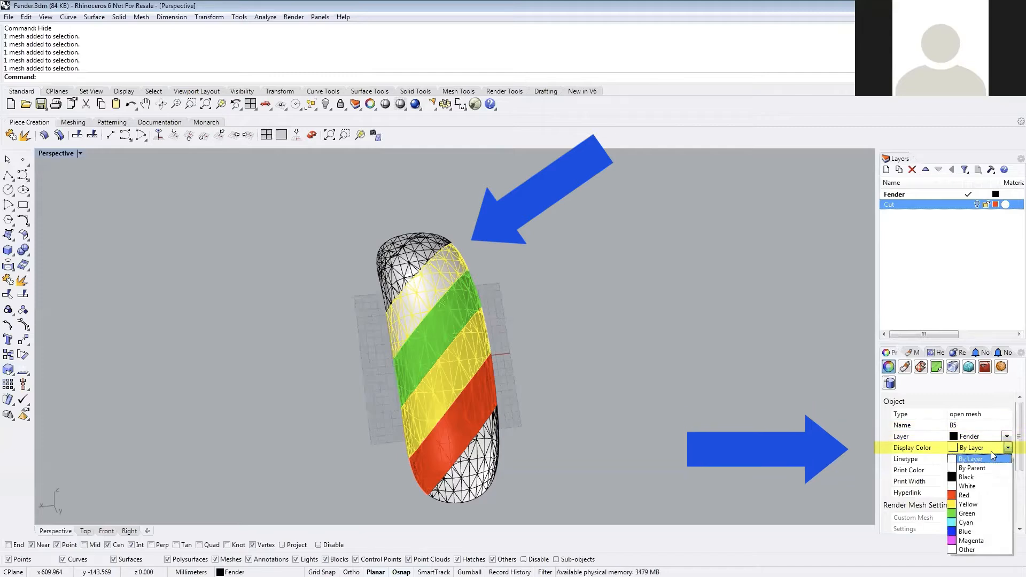
pyautogui.click(964, 550)
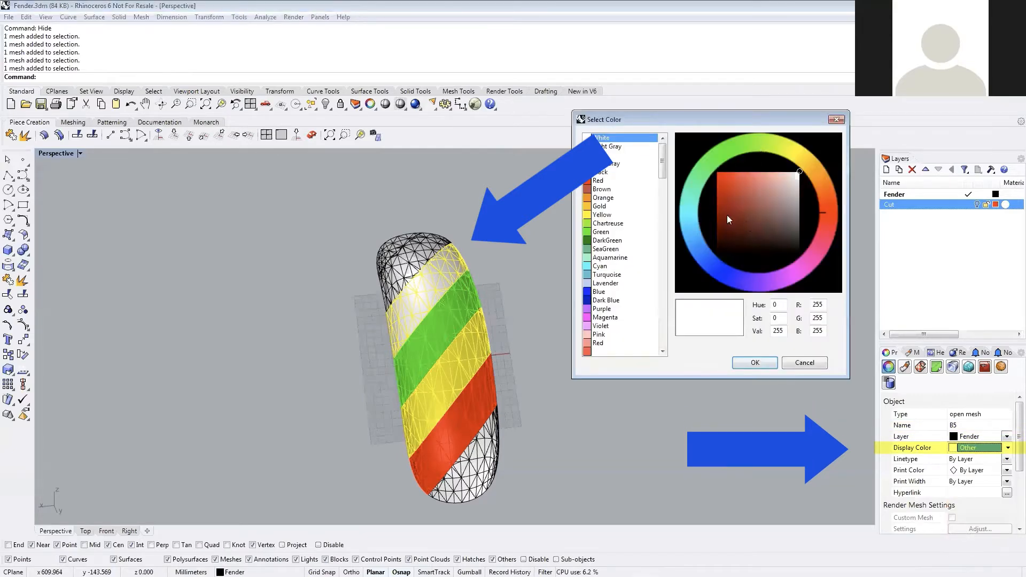
pyautogui.press('Return')
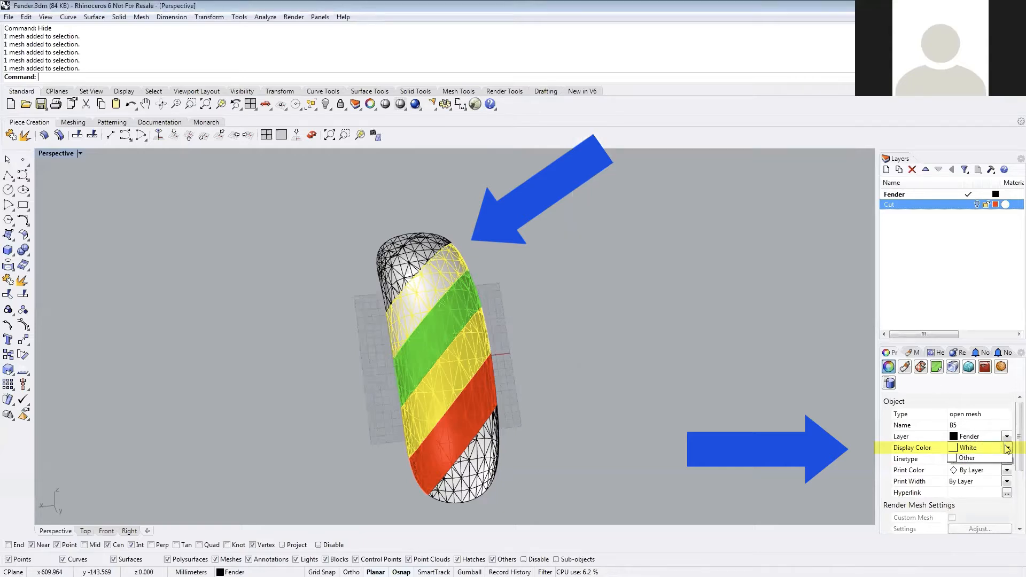
pyautogui.click(976, 448)
pyautogui.click(968, 522)
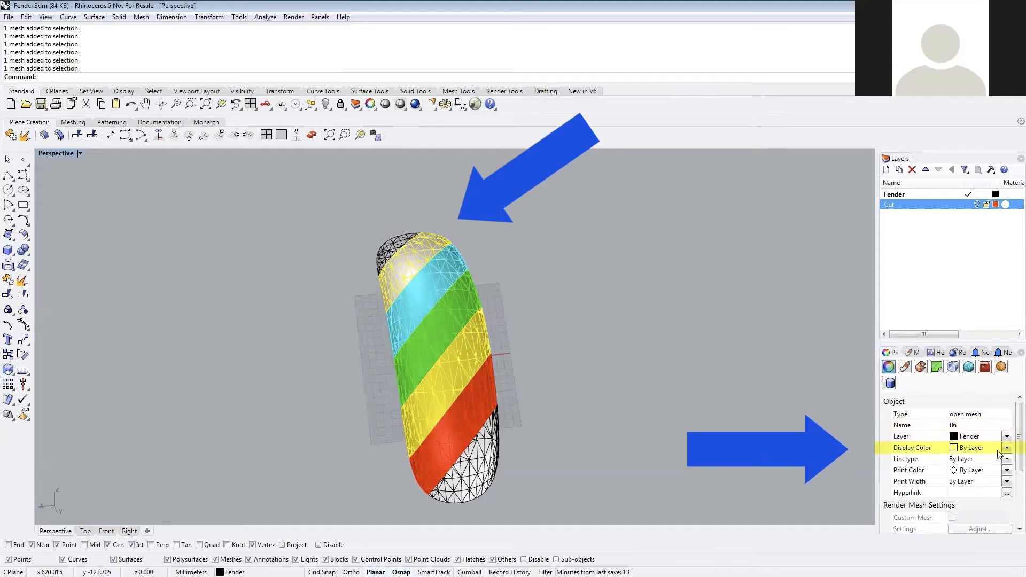
# - Name the sixth diagonal piece, adjoining the cyan one, B6 and set its display colour to blue
pyautogui.click(981, 448)
pyautogui.click(966, 531)
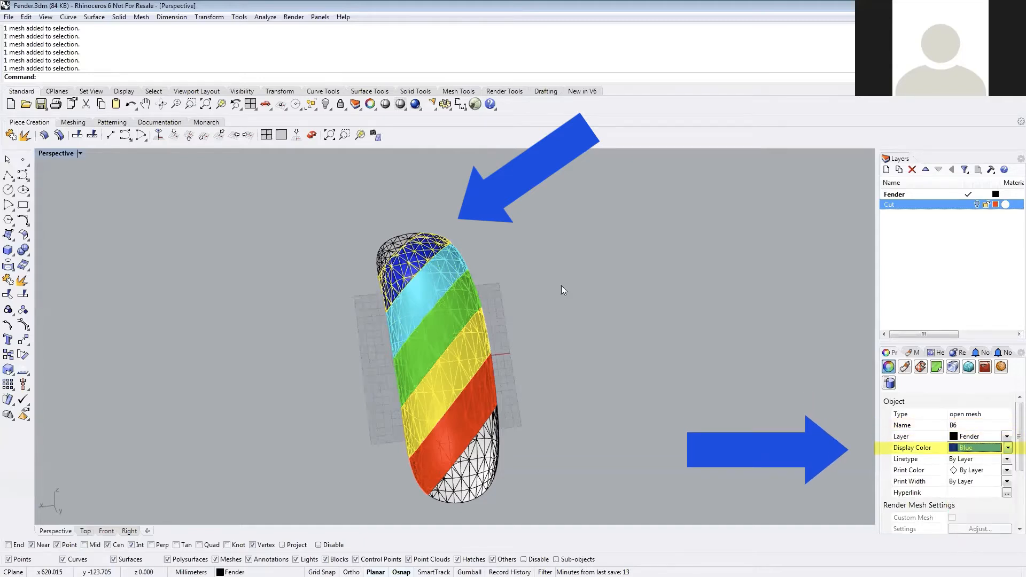
# - Name the last diagonal piece, adjoining the blue one, B7 and set its display colour to magenta
pyautogui.click(404, 244)
pyautogui.click(987, 424)
pyautogui.write('B7')
pyautogui.press('Return')
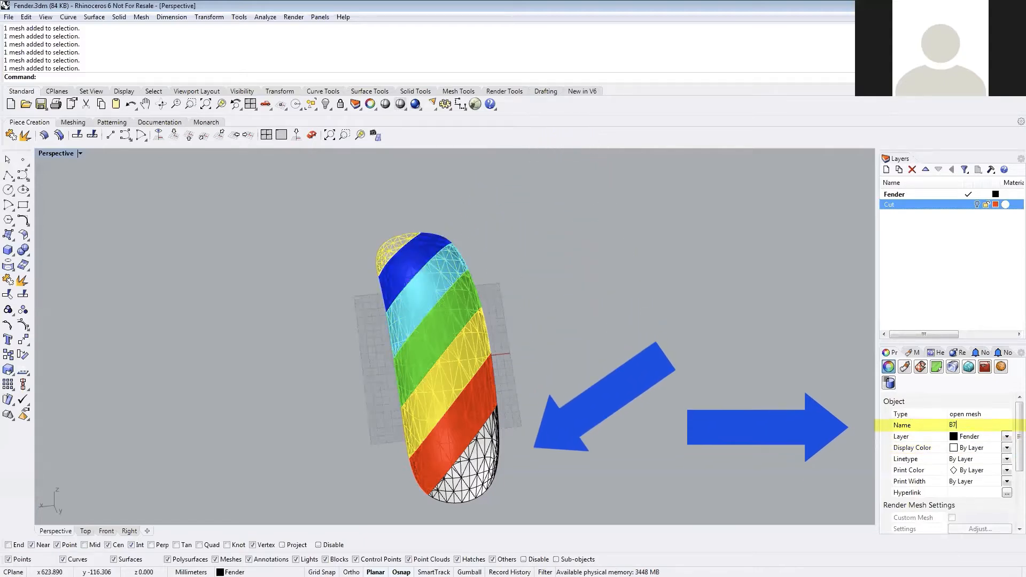
pyautogui.click(1006, 449)
pyautogui.click(973, 541)
pyautogui.click(666, 389)
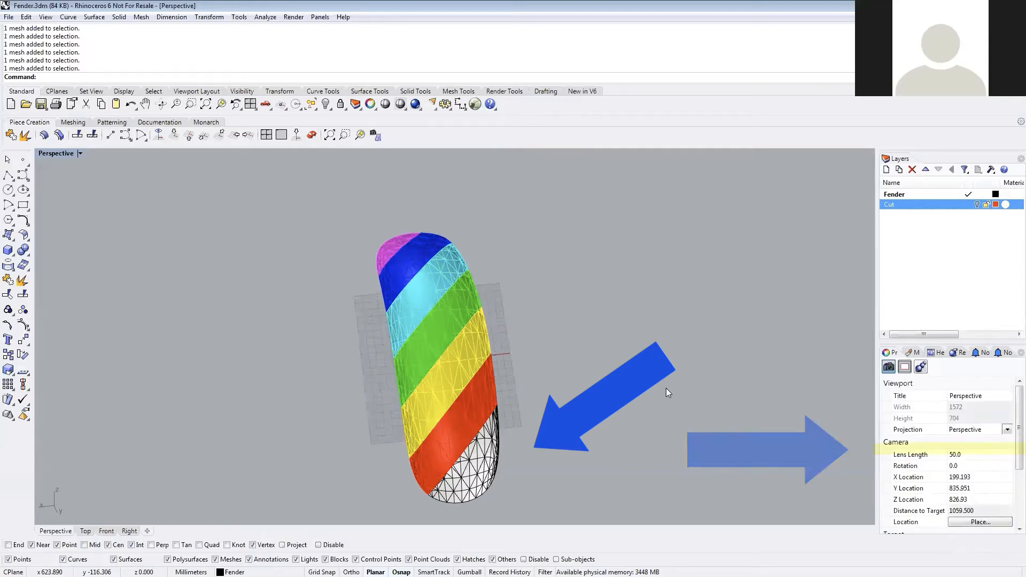
# - Select all seven diagonal pieces, B1 to B7, and hide them
pyautogui.click(462, 396)
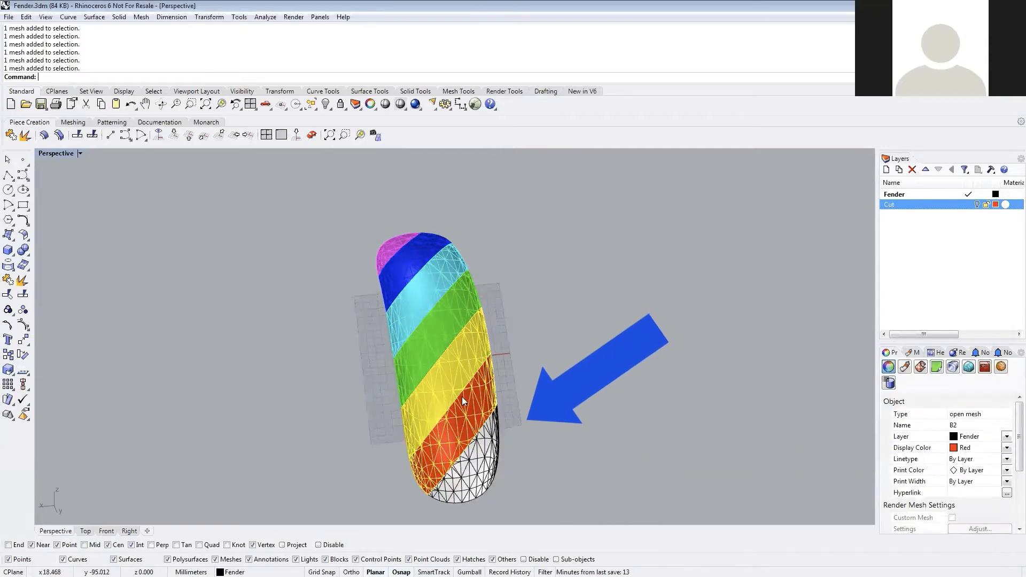
pyautogui.keyDown('shift'); pyautogui.click(462, 396); pyautogui.keyUp('shift')
pyautogui.click(499, 465)
pyautogui.click(488, 467)
pyautogui.keyDown('shift'); pyautogui.click(466, 407); pyautogui.keyUp('shift')
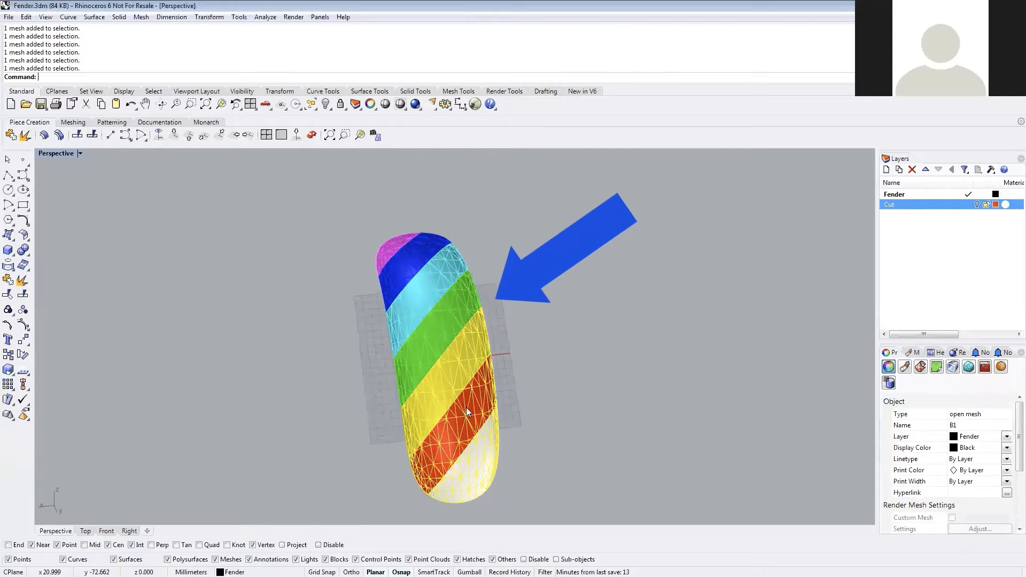
pyautogui.keyDown('shift'); pyautogui.click(460, 366); pyautogui.keyUp('shift')
pyautogui.keyDown('shift'); pyautogui.click(442, 305); pyautogui.keyUp('shift')
pyautogui.keyDown('shift'); pyautogui.click(429, 281); pyautogui.keyUp('shift')
pyautogui.keyDown('shift'); pyautogui.click(416, 259); pyautogui.keyUp('shift')
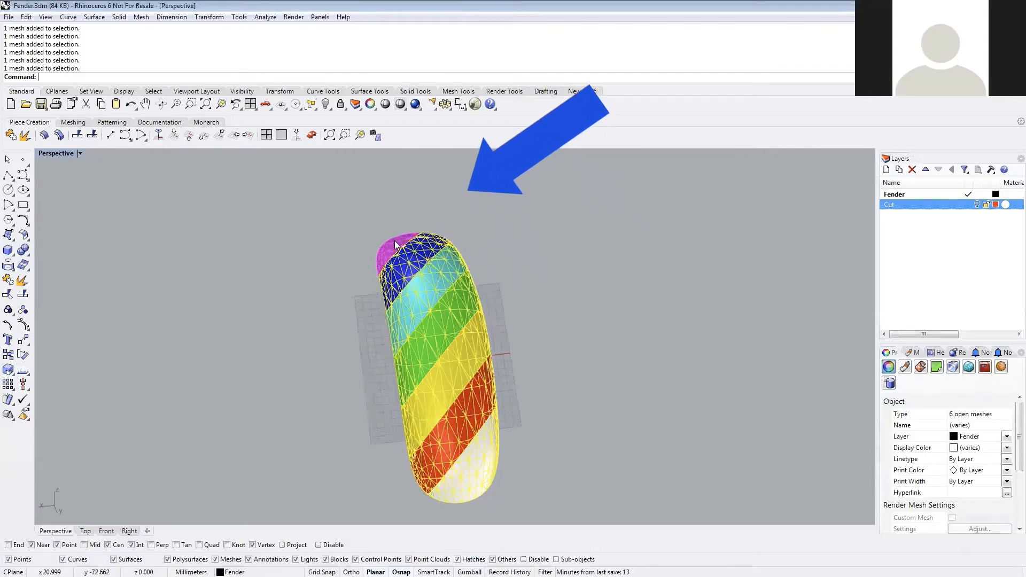
pyautogui.keyDown('shift'); pyautogui.click(395, 245); pyautogui.keyUp('shift')
pyautogui.hotkey('ctrl', 'h')
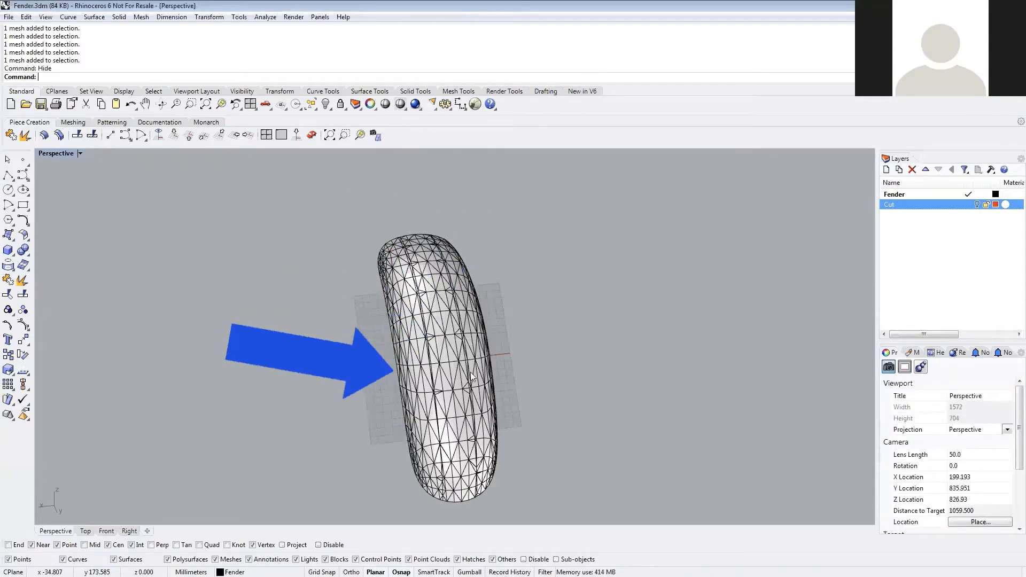
# - Name the lengthwise strip on the fender's left side C1 and set its display colour to black
pyautogui.click(410, 337)
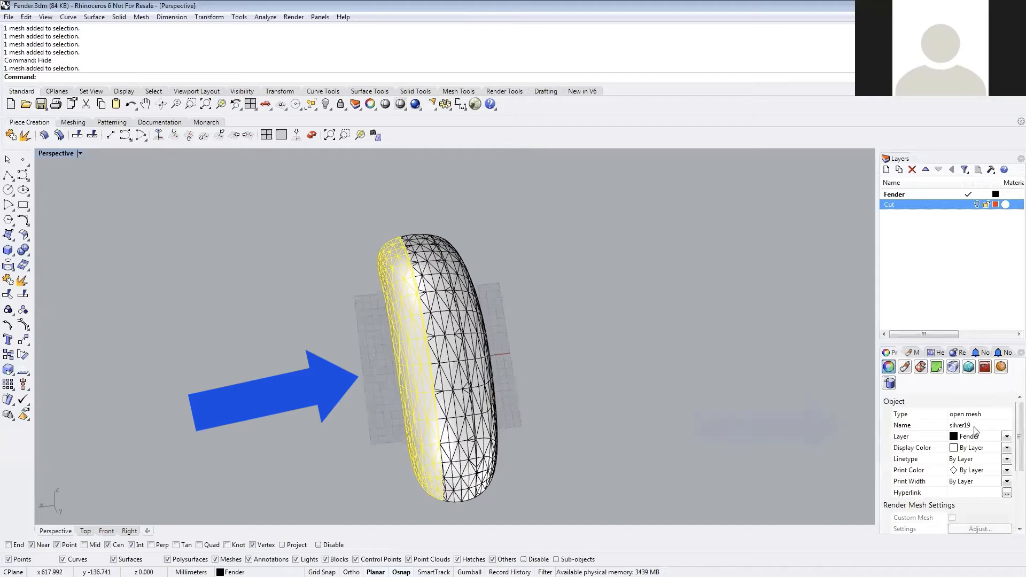
pyautogui.click(973, 427)
pyautogui.write('C1')
pyautogui.press('Return')
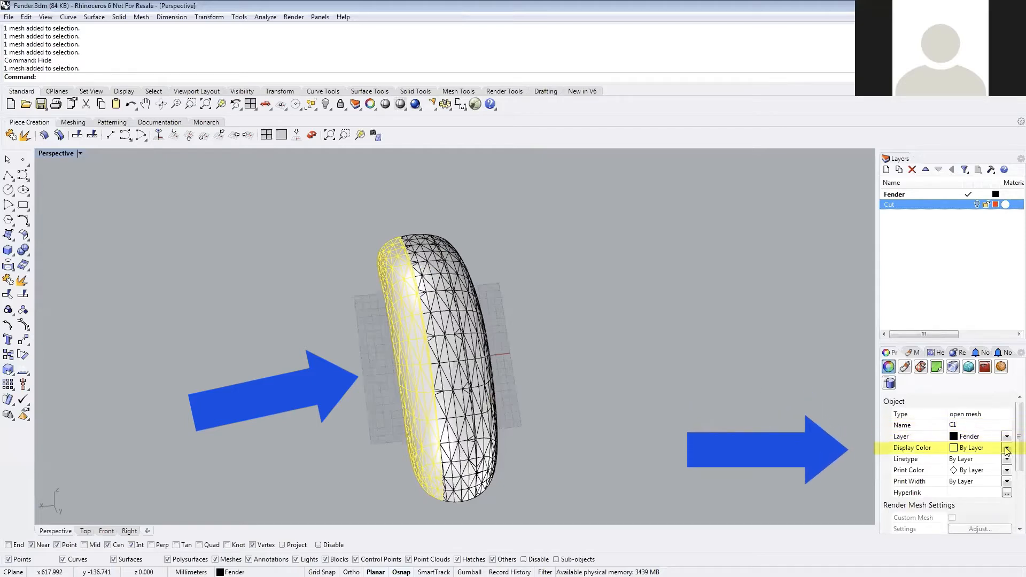
pyautogui.click(1007, 449)
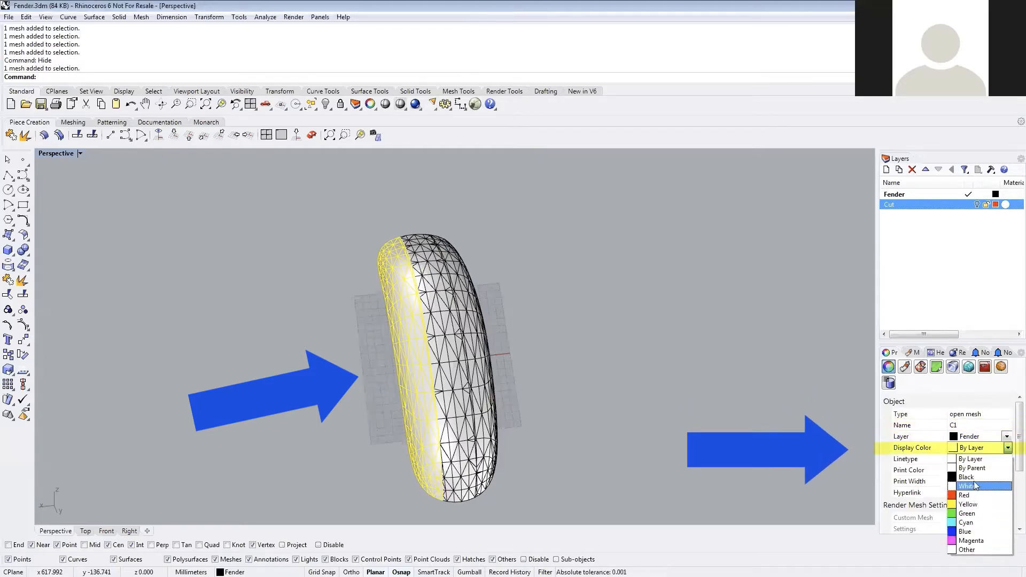
pyautogui.click(974, 478)
# - Name the middle lengthwise strip C2 and set its display colour to red
pyautogui.click(454, 402)
pyautogui.click(958, 426)
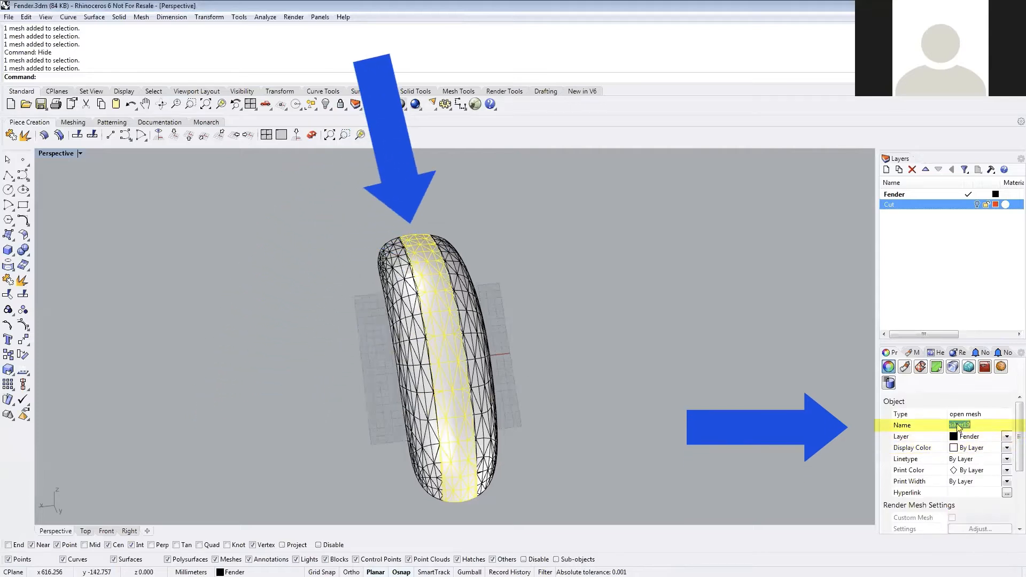
pyautogui.write('C2')
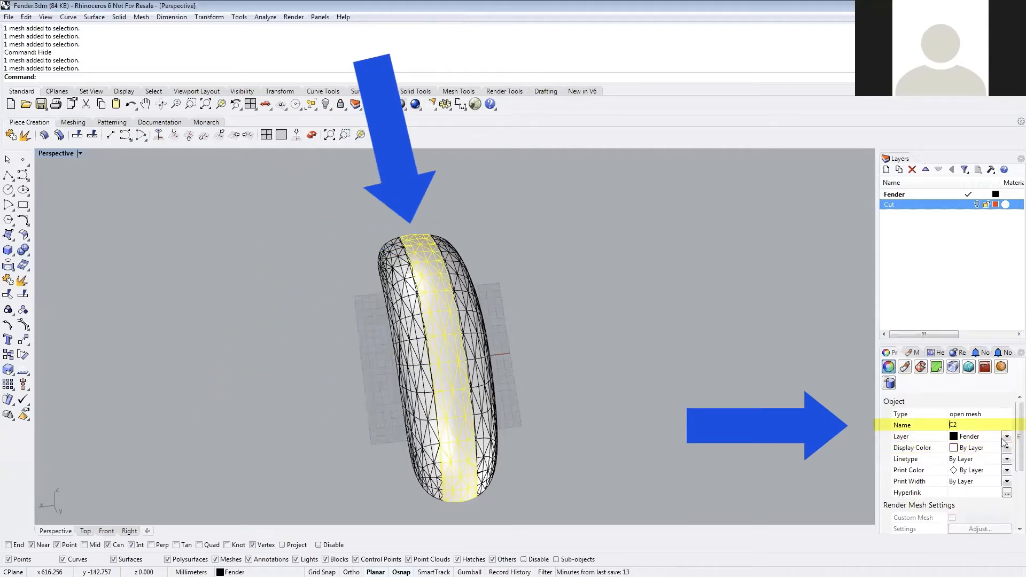
pyautogui.click(1006, 437)
pyautogui.click(973, 458)
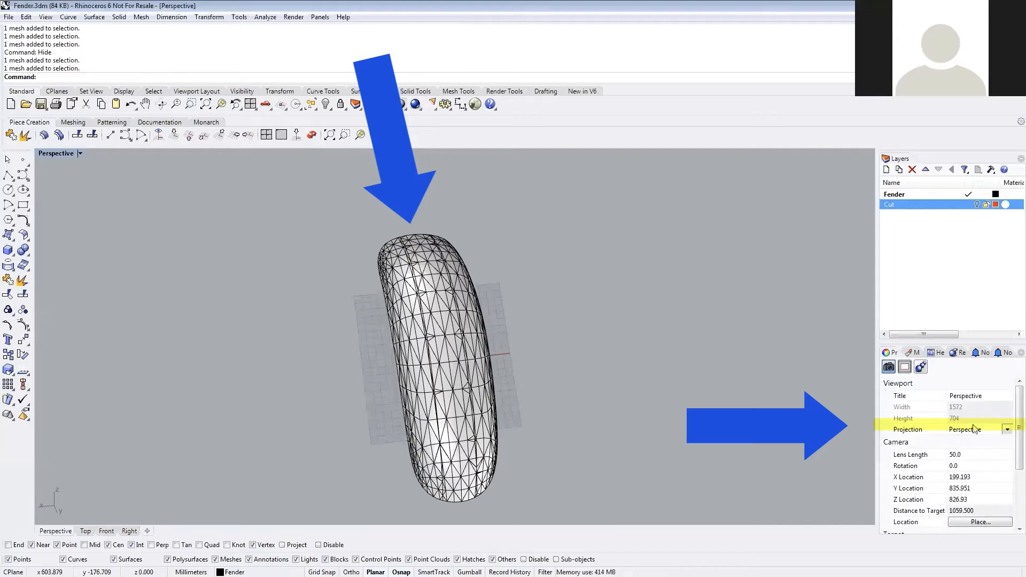
pyautogui.click(451, 390)
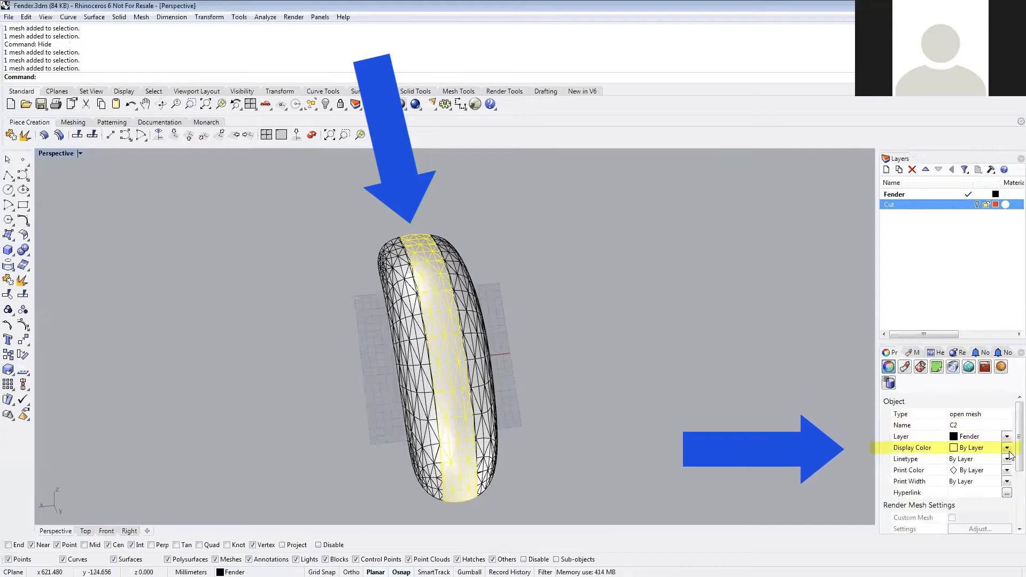
pyautogui.click(970, 448)
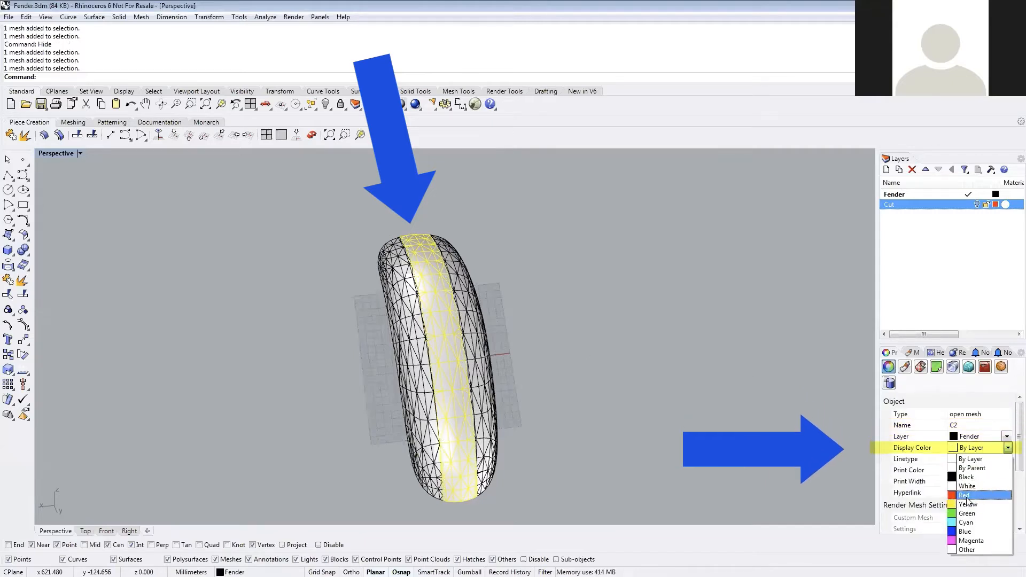
pyautogui.click(967, 495)
# - Name the remaining lengthwise strip, adjoining the red one, C3 and set its display colour to green
pyautogui.click(501, 397)
pyautogui.click(975, 426)
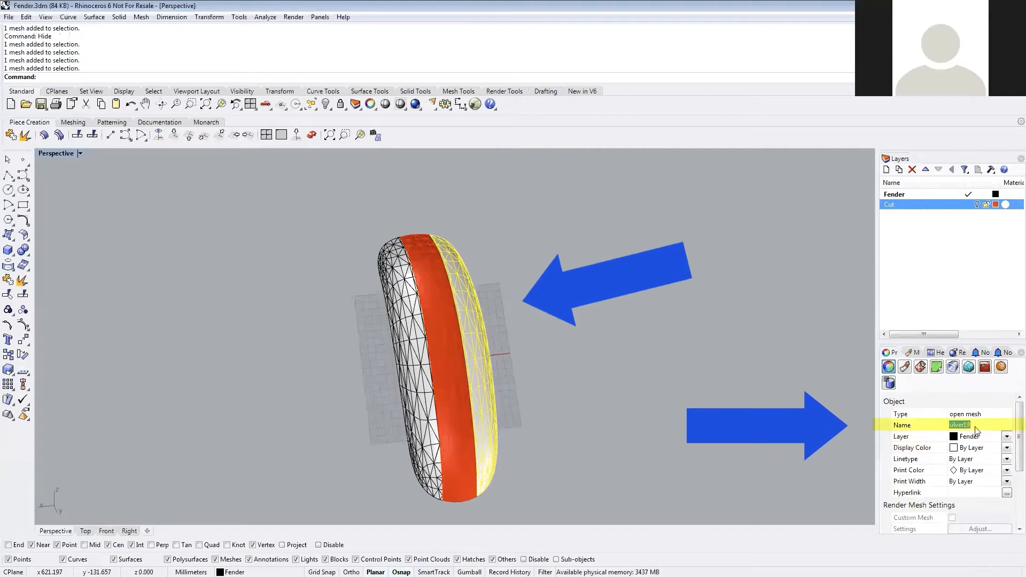
pyautogui.click(1007, 448)
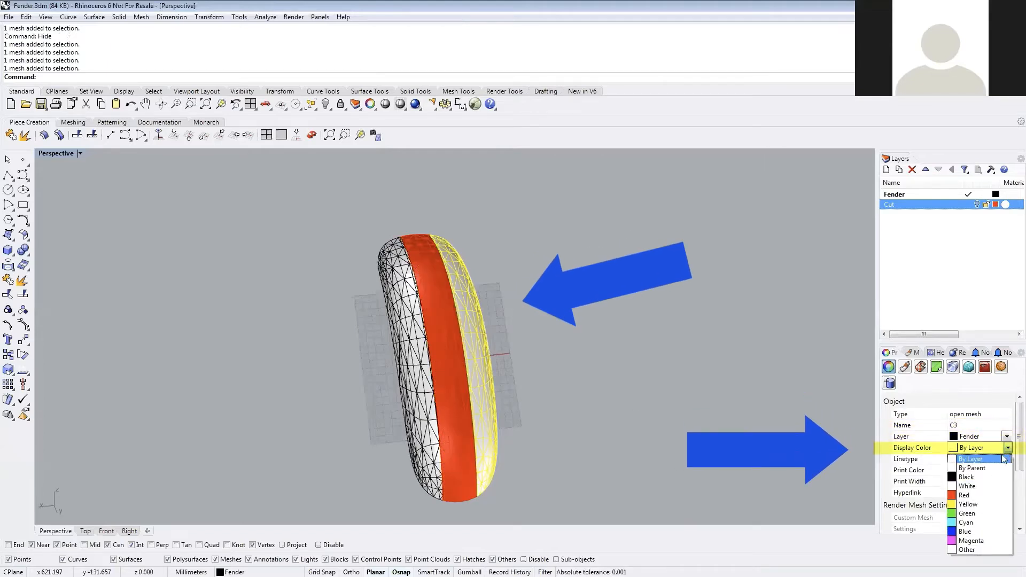
pyautogui.click(969, 514)
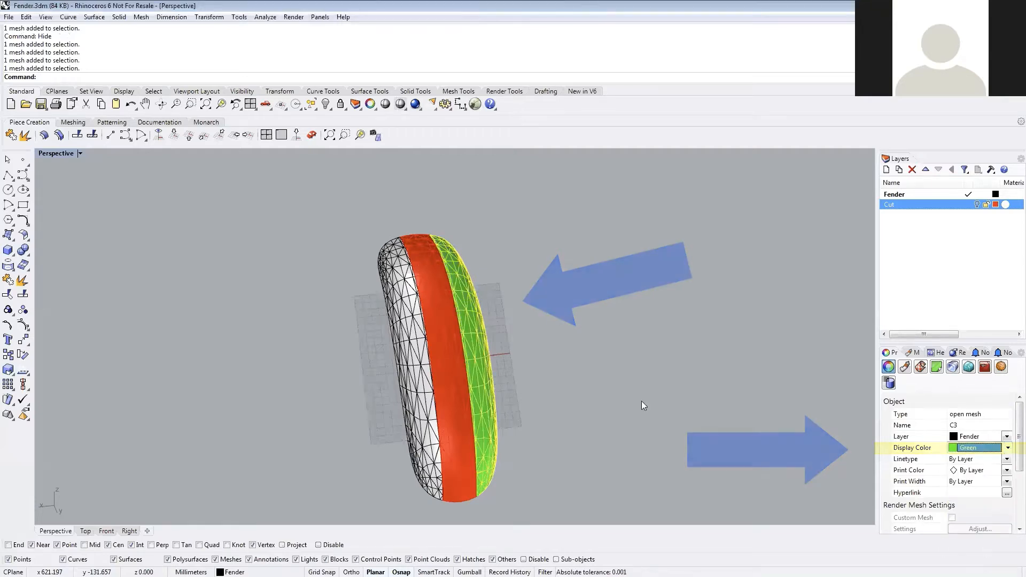
pyautogui.click(267, 259)
pyautogui.moveTo(566, 318); pyautogui.dragTo(607, 328, button='right')
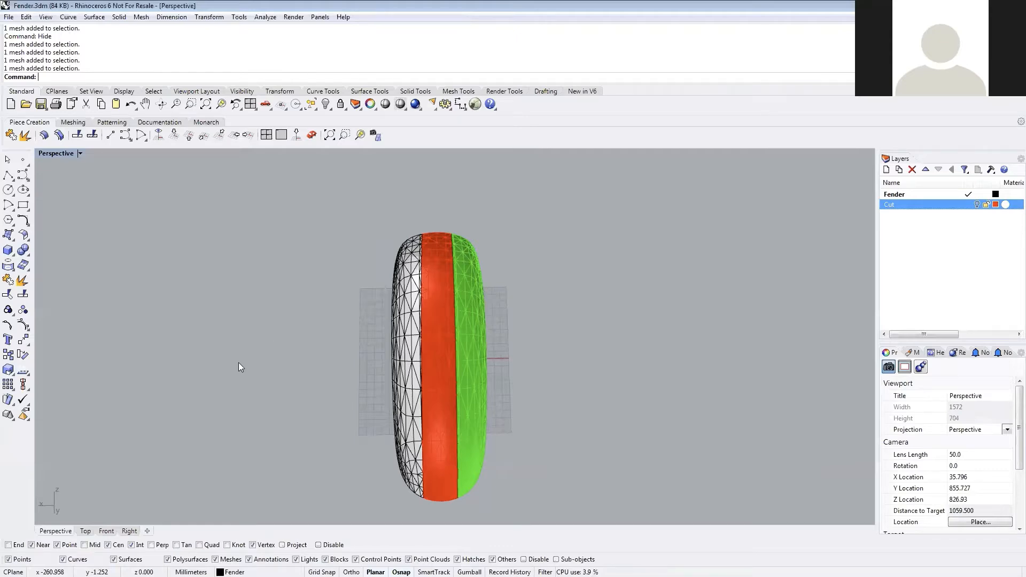
pyautogui.moveTo(355, 329); pyautogui.dragTo(595, 330, button='right')
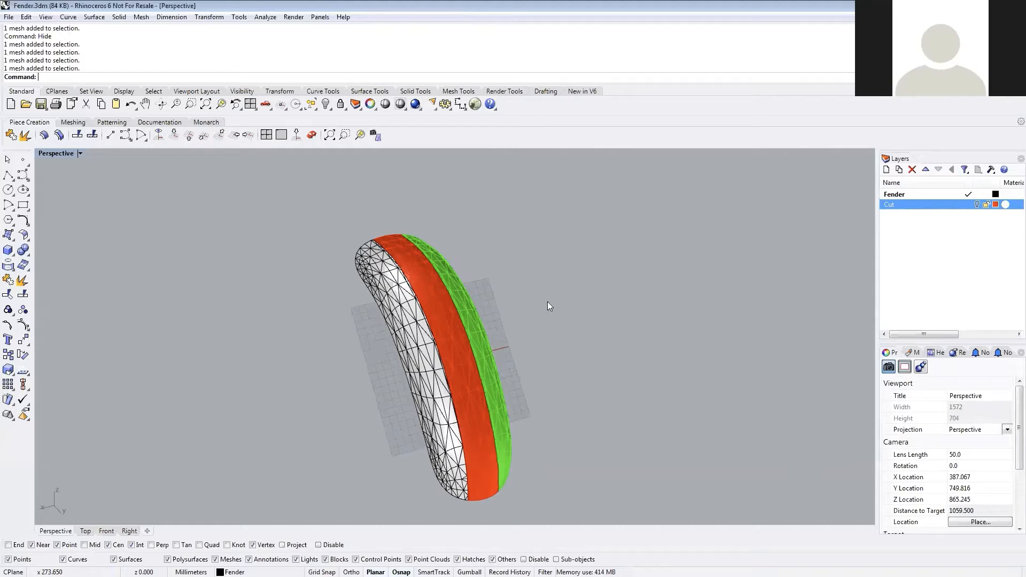
pyautogui.moveTo(547, 303); pyautogui.dragTo(615, 339, button='right')
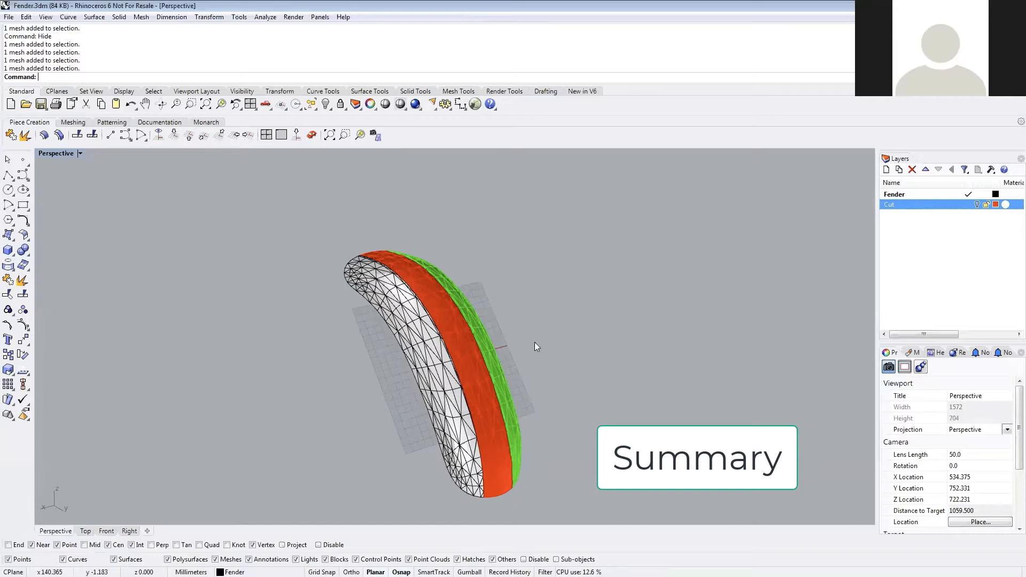
pyautogui.moveTo(536, 346); pyautogui.dragTo(447, 216, button='right')
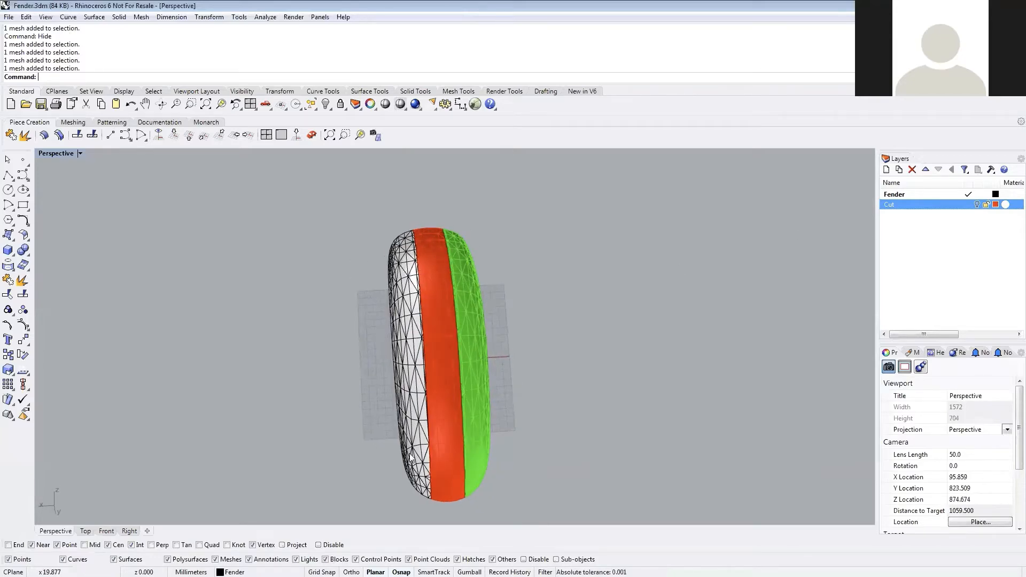
pyautogui.moveTo(370, 408); pyautogui.dragTo(330, 464, button='right')
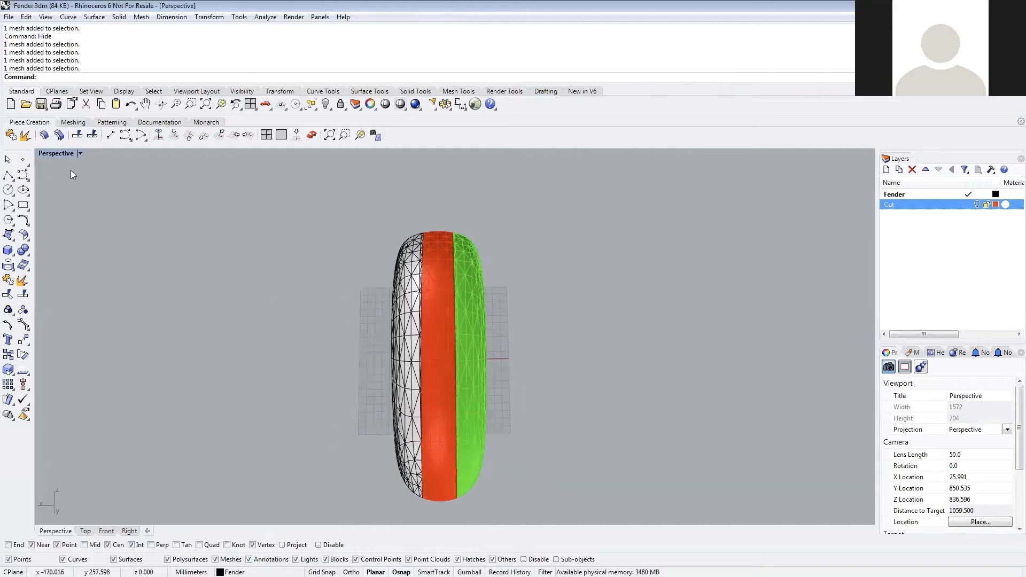
# - Switch to the four-viewport layout and frame the whole fender in the Front and Right views
pyautogui.doubleClick(54, 153)
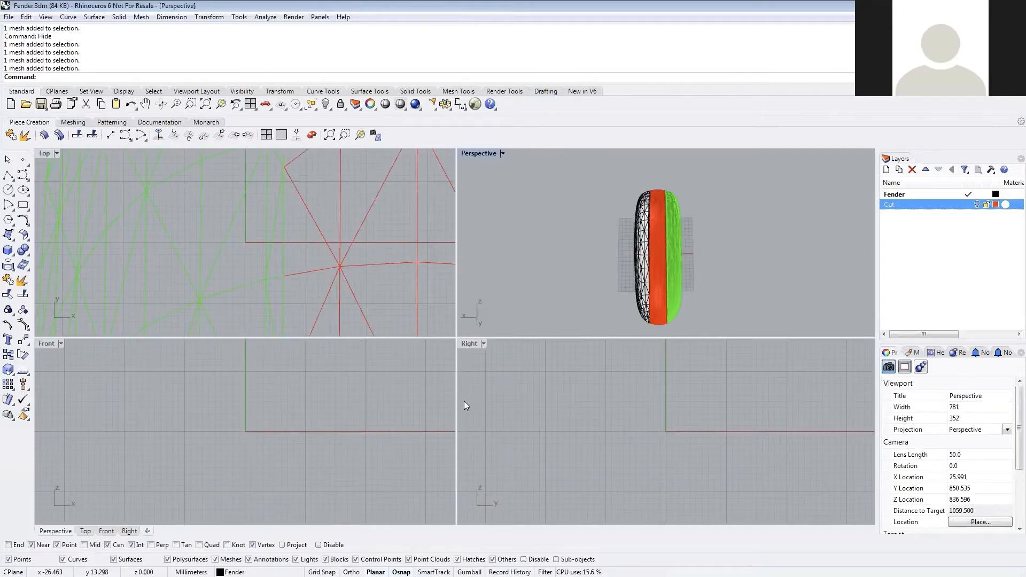
pyautogui.click(331, 385)
pyautogui.moveTo(348, 407); pyautogui.dragTo(289, 507, button='right')
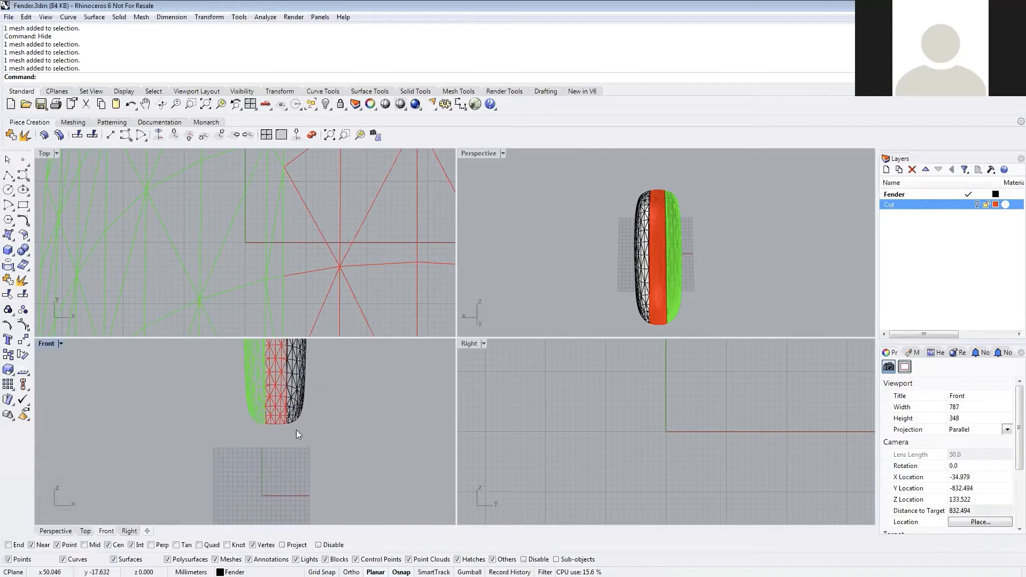
pyautogui.scroll(-10, 297, 431)
pyautogui.moveTo(314, 435)
pyautogui.mouseDown(button='right')
pyautogui.moveTo(311, 443)
pyautogui.moveTo(310, 433)
pyautogui.mouseUp(button='right')
pyautogui.scroll(5, 304, 407)
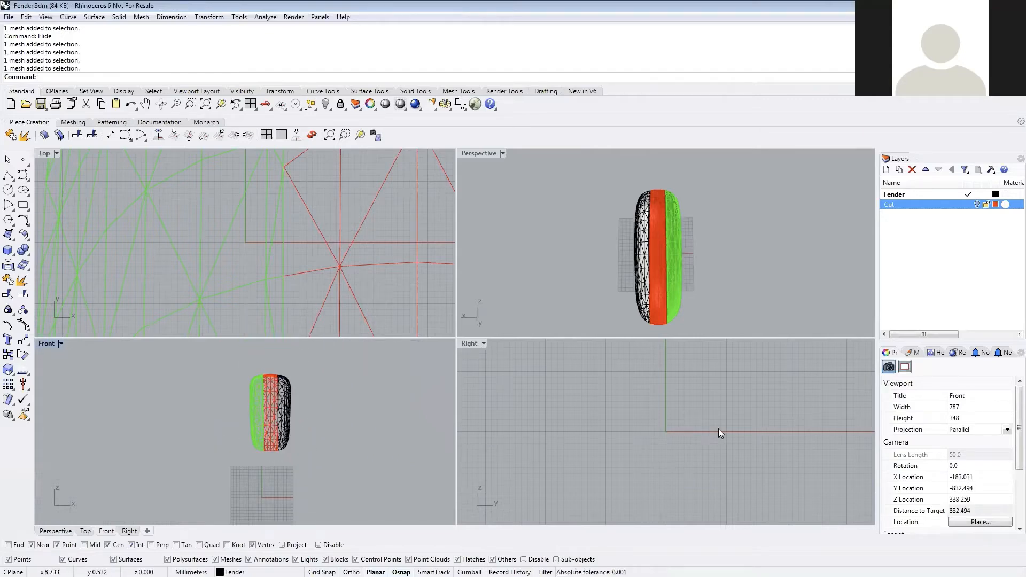
pyautogui.moveTo(718, 428); pyautogui.dragTo(634, 493, button='right')
pyautogui.scroll(-3, 647, 397)
pyautogui.scroll(-13, 648, 398)
pyautogui.moveTo(667, 407); pyautogui.dragTo(717, 442, button='right')
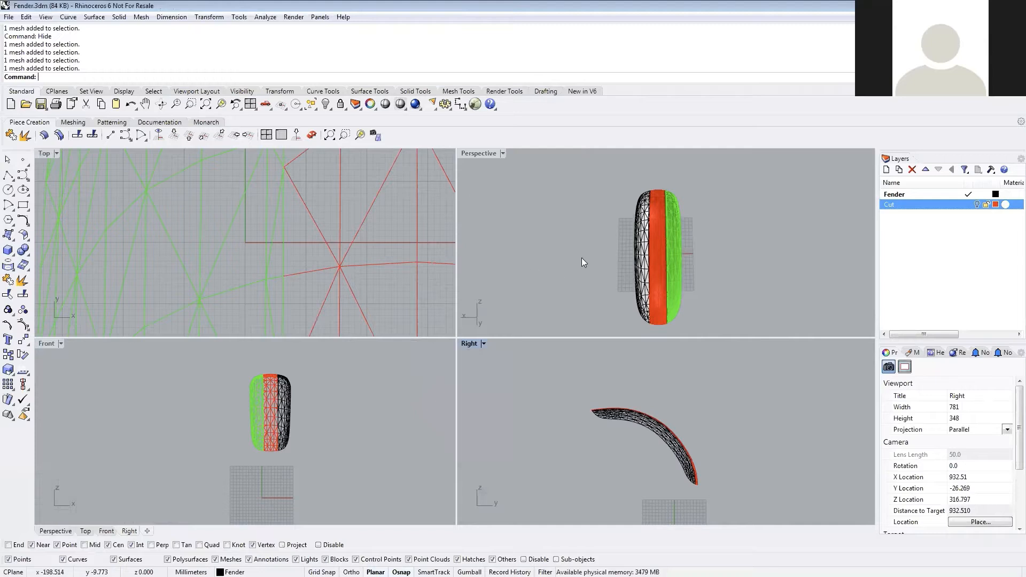
# - Show the Cut layer as current with the Fender layer off, and examine the grid and diagonal cutting lines
pyautogui.moveTo(582, 258)
pyautogui.mouseDown(button='right')
pyautogui.moveTo(551, 238)
pyautogui.moveTo(567, 251)
pyautogui.mouseUp(button='right')
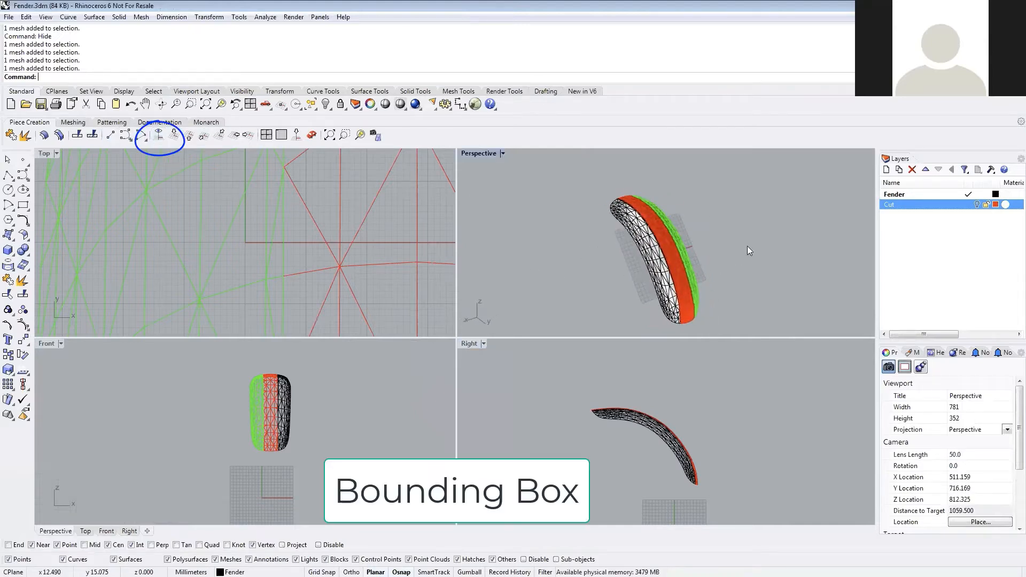
pyautogui.moveTo(747, 249); pyautogui.dragTo(697, 237, button='right')
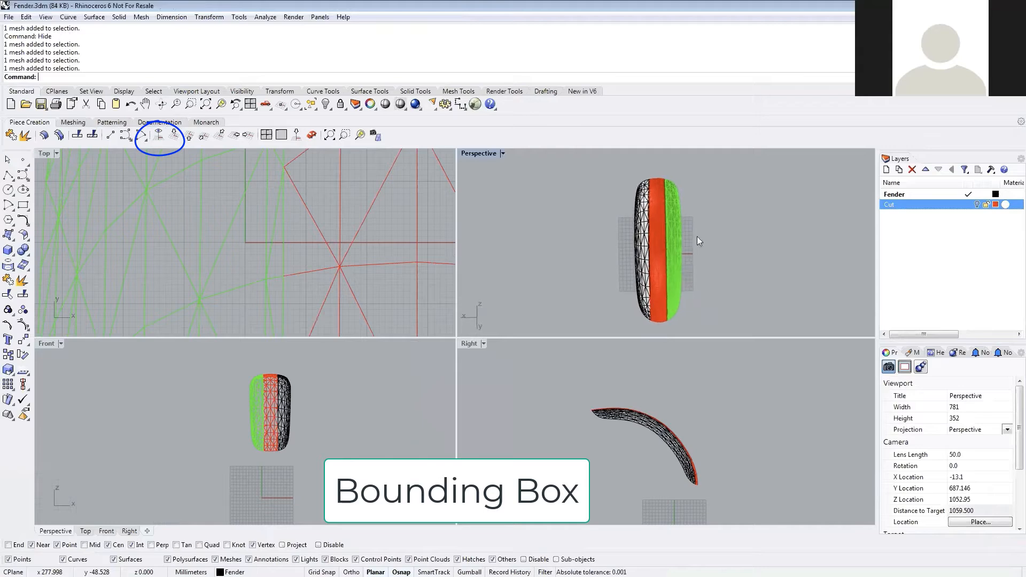
pyautogui.click(976, 205)
pyautogui.click(977, 195)
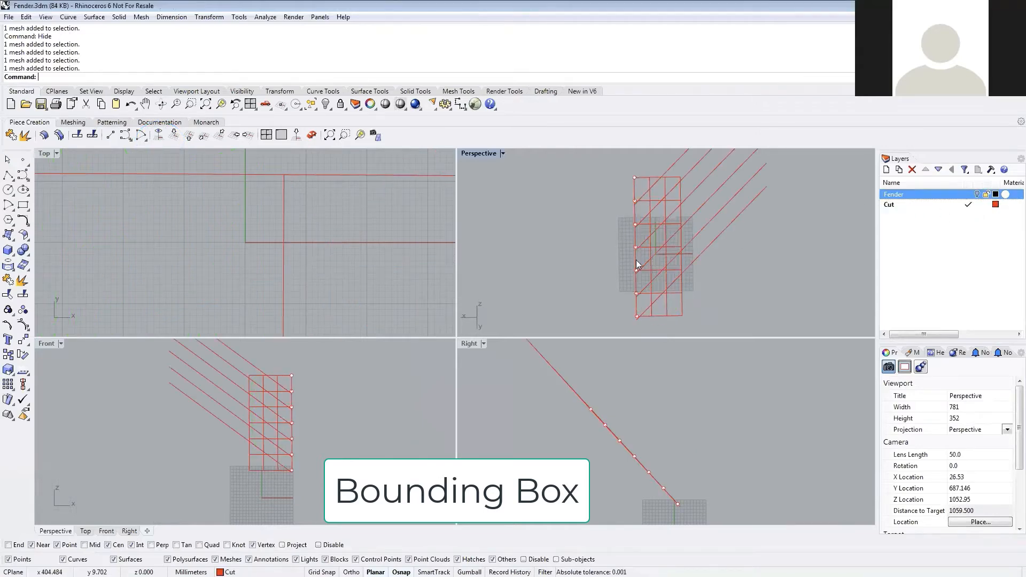
pyautogui.moveTo(732, 229); pyautogui.dragTo(669, 236, button='right')
pyautogui.scroll(8, 642, 207)
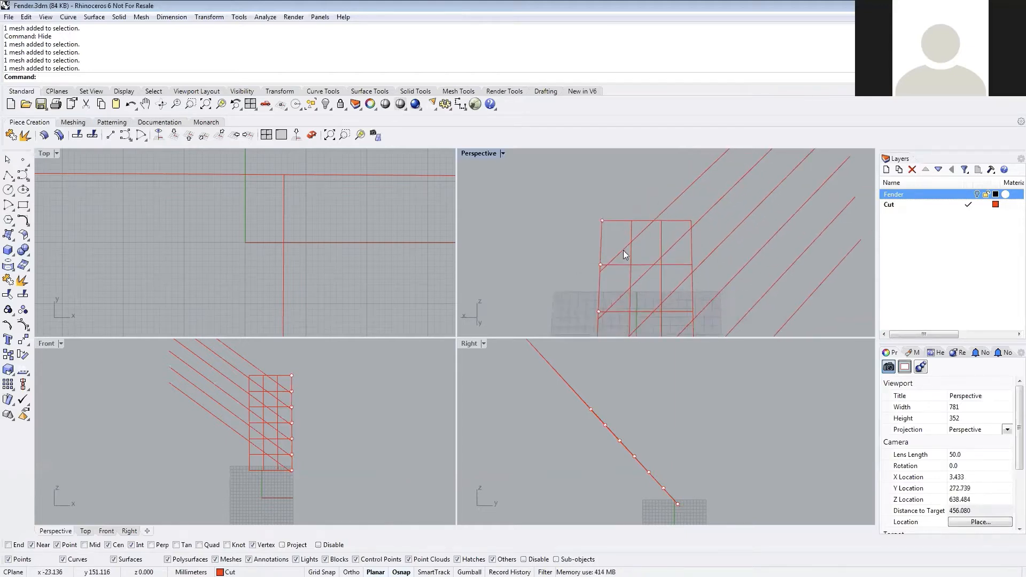
pyautogui.scroll(-8, 690, 297)
pyautogui.keyDown('shift'); pyautogui.moveTo(686, 302); pyautogui.dragTo(681, 244, button='right'); pyautogui.keyUp('shift')
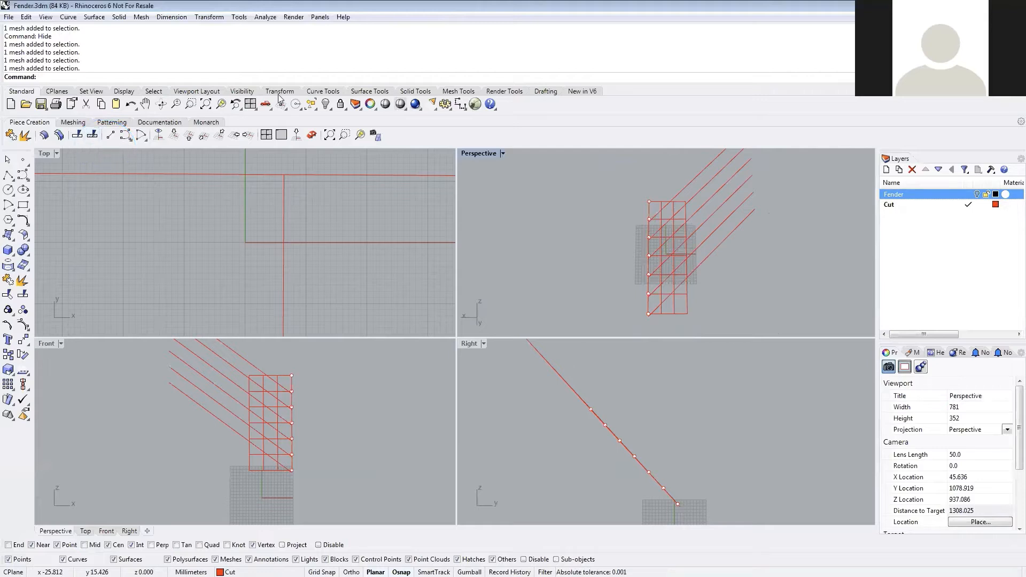
# - Make the Fender layer visible and current again and turn off the Cut layer
pyautogui.click(972, 196)
pyautogui.click(977, 205)
pyautogui.moveTo(660, 251); pyautogui.dragTo(779, 191, button='right')
pyautogui.moveTo(725, 226); pyautogui.dragTo(753, 239, button='right')
# - Select the lengthwise strips one after another to check their names and display colours
pyautogui.scroll(6, 699, 261)
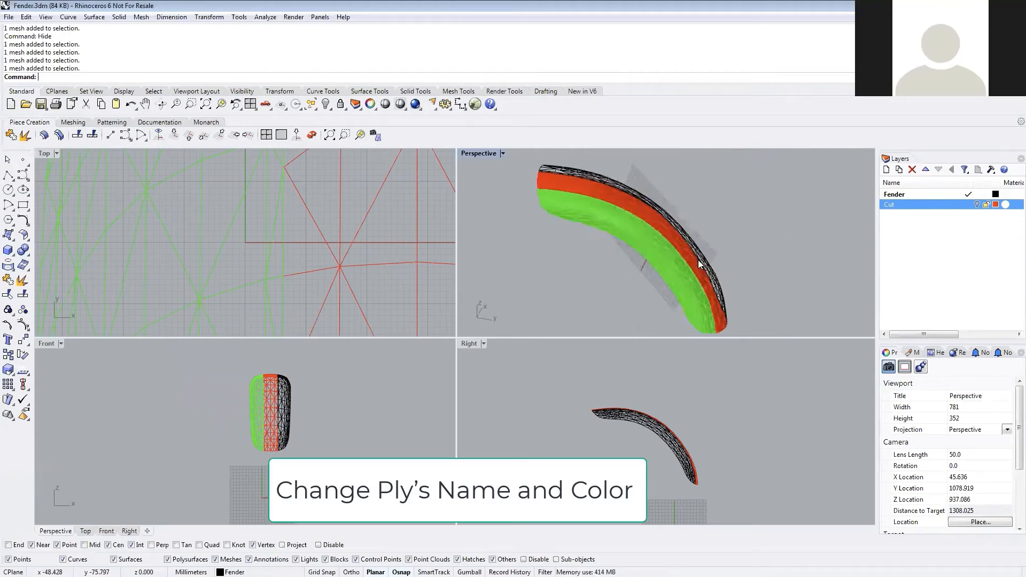
pyautogui.scroll(2, 699, 262)
pyautogui.click(666, 279)
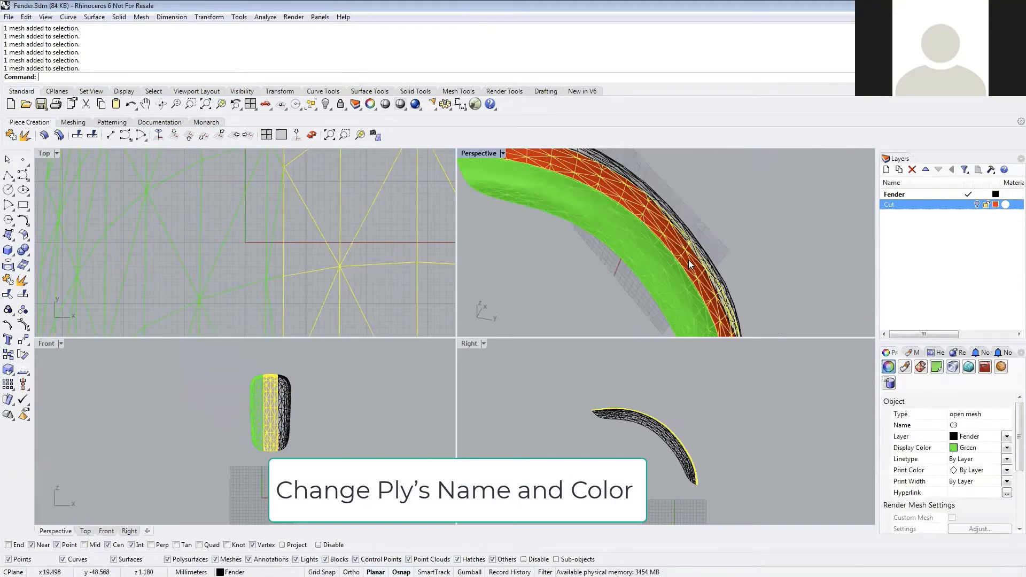
pyautogui.moveTo(689, 260)
pyautogui.mouseDown(button='right')
pyautogui.moveTo(703, 239)
pyautogui.moveTo(758, 225)
pyautogui.moveTo(698, 266)
pyautogui.moveTo(691, 251)
pyautogui.mouseUp(button='right')
pyautogui.click(703, 239)
pyautogui.press('Escape')
# - Turn on the Cut layer to show the cutting lines together with the fender strips
pyautogui.scroll(-10, 659, 247)
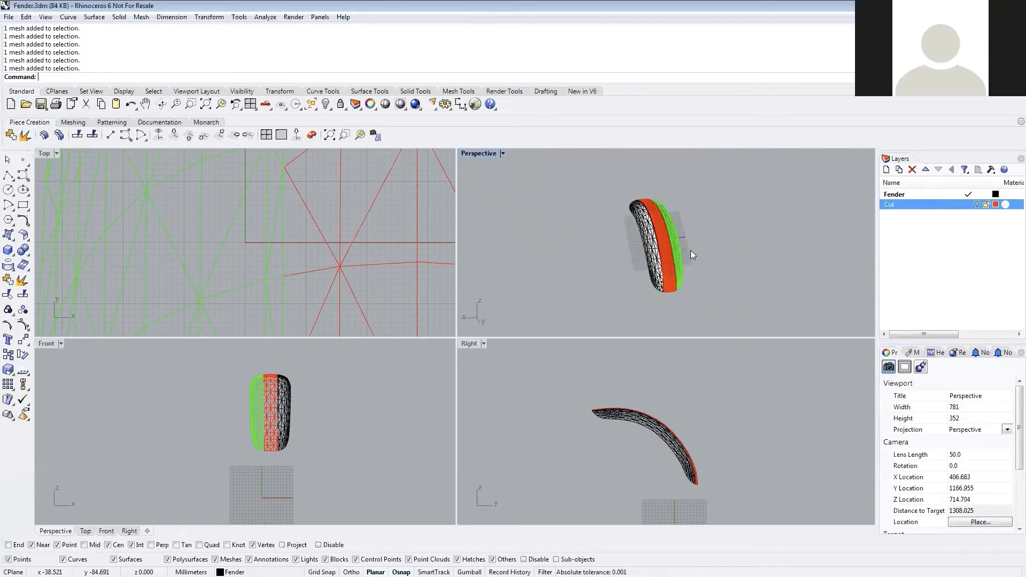
pyautogui.click(976, 205)
pyautogui.scroll(6, 717, 265)
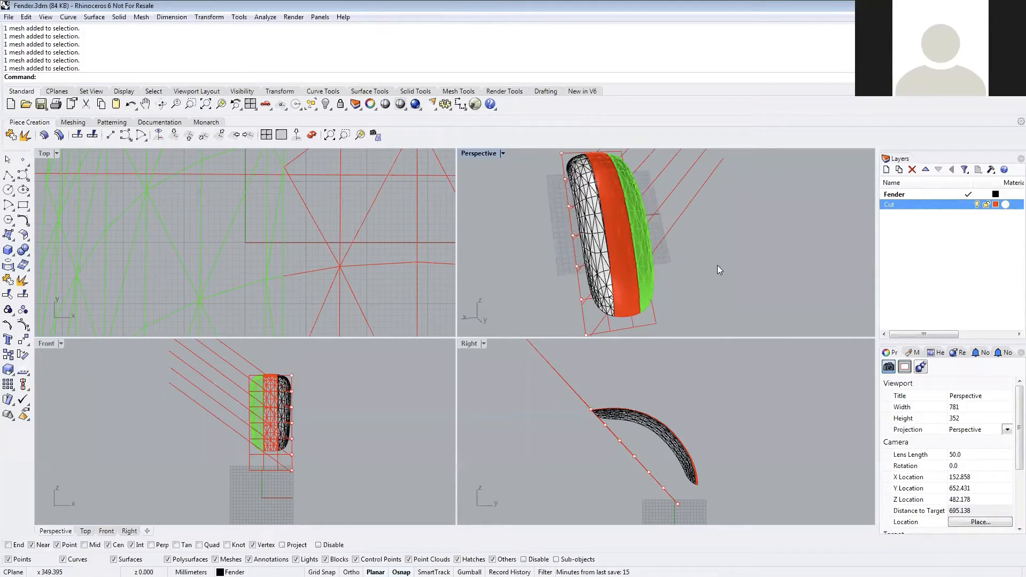
pyautogui.write('SelMesh')
pyautogui.press('Return')
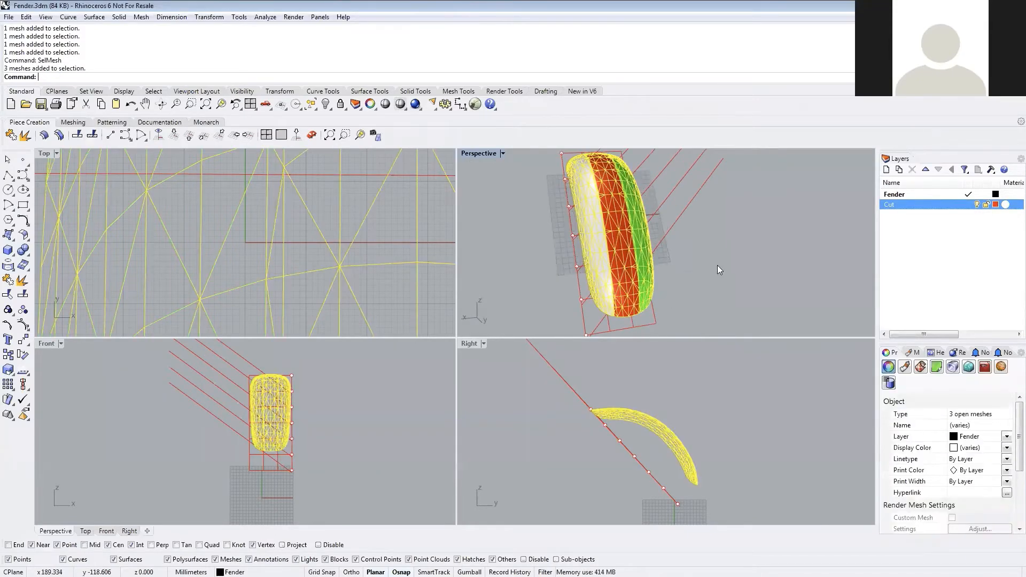
pyautogui.press('Escape')
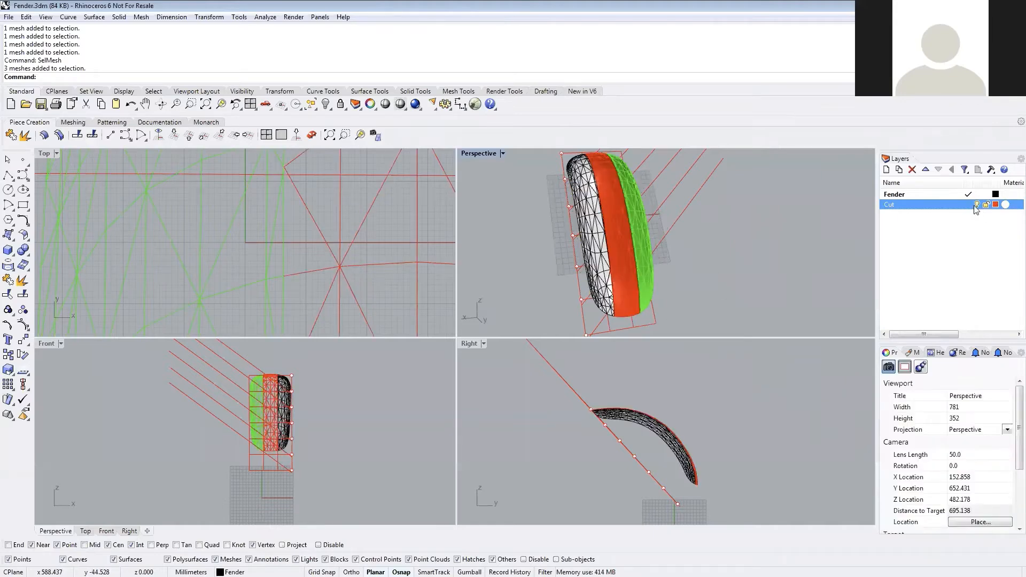
# - Turn off the Cut layer and show all hidden meshes of the other plies
pyautogui.click(976, 205)
pyautogui.write('S')
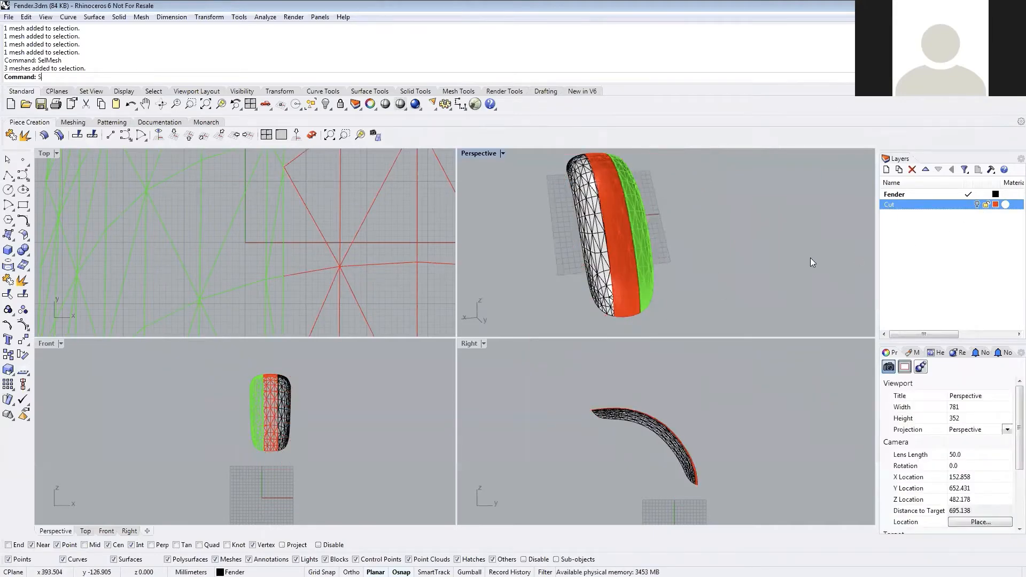
pyautogui.write('how')
pyautogui.press('Return')
pyautogui.moveTo(685, 297); pyautogui.dragTo(677, 252, button='right')
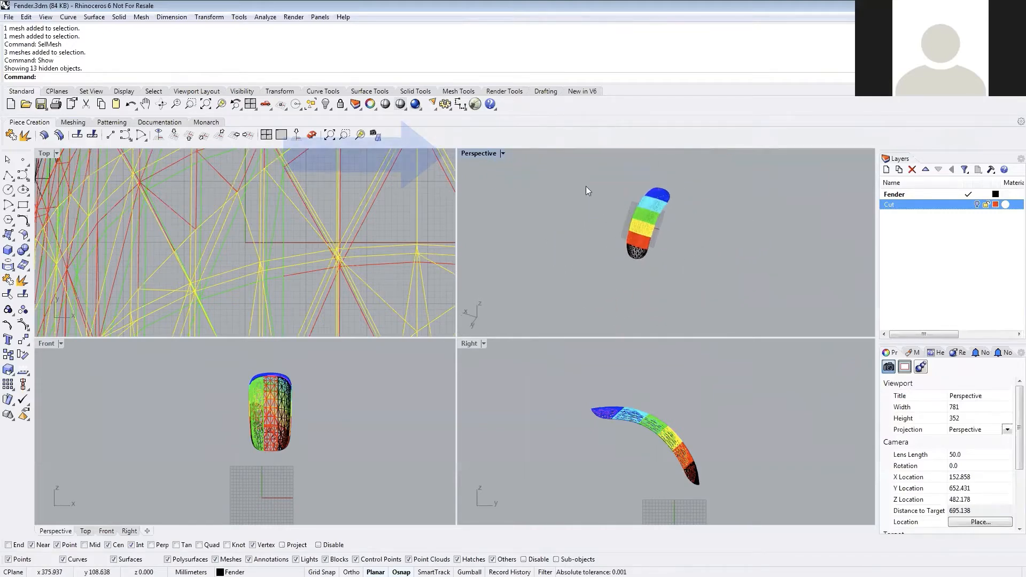
# - In a maximized Perspective view, select the six crosswise bands together and move them away to one side of the stacked fender
pyautogui.doubleClick(474, 153)
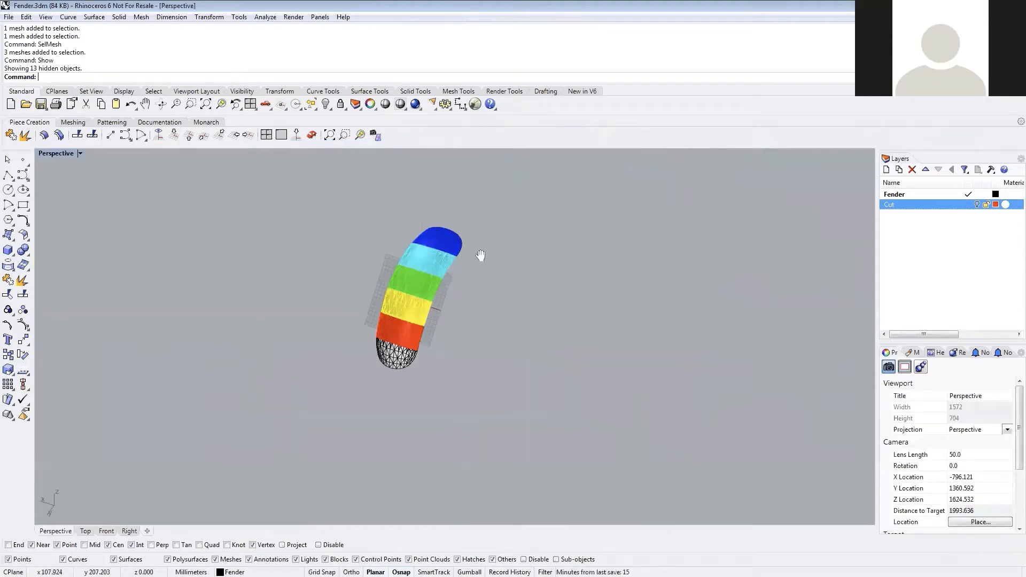
pyautogui.moveTo(537, 227); pyautogui.dragTo(648, 344, button='right')
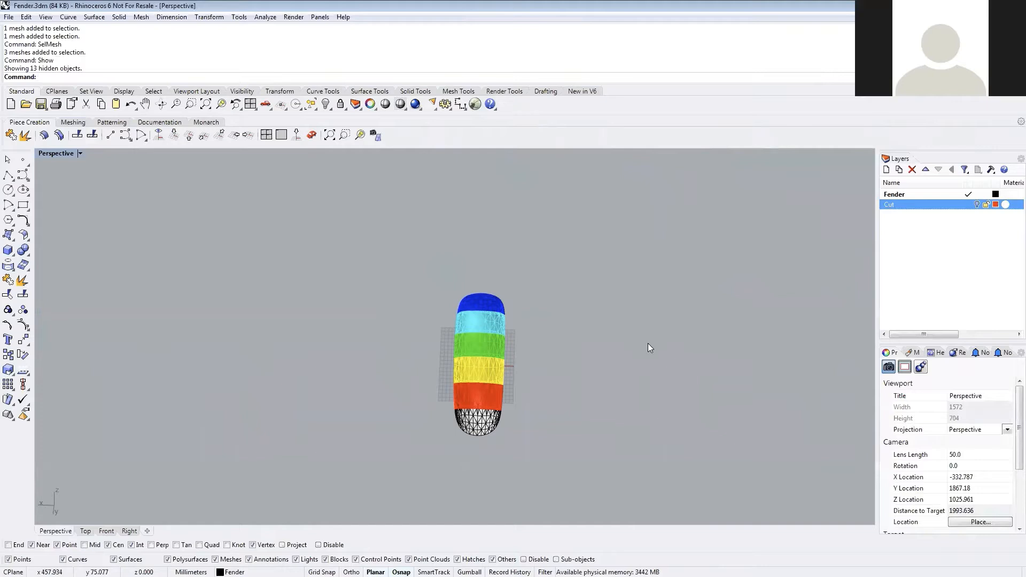
pyautogui.click(478, 402)
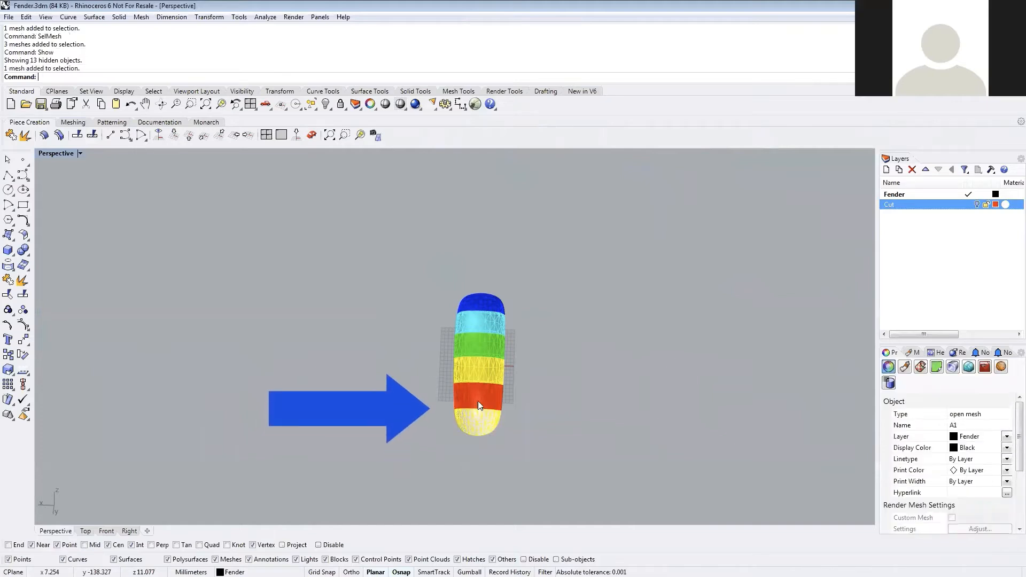
pyautogui.keyDown('shift'); pyautogui.click(478, 399); pyautogui.keyUp('shift')
pyautogui.keyDown('shift'); pyautogui.click(478, 370); pyautogui.keyUp('shift')
pyautogui.keyDown('shift'); pyautogui.click(478, 346); pyautogui.keyUp('shift')
pyautogui.keyDown('shift'); pyautogui.click(479, 322); pyautogui.keyUp('shift')
pyautogui.keyDown('shift'); pyautogui.click(483, 303); pyautogui.keyUp('shift')
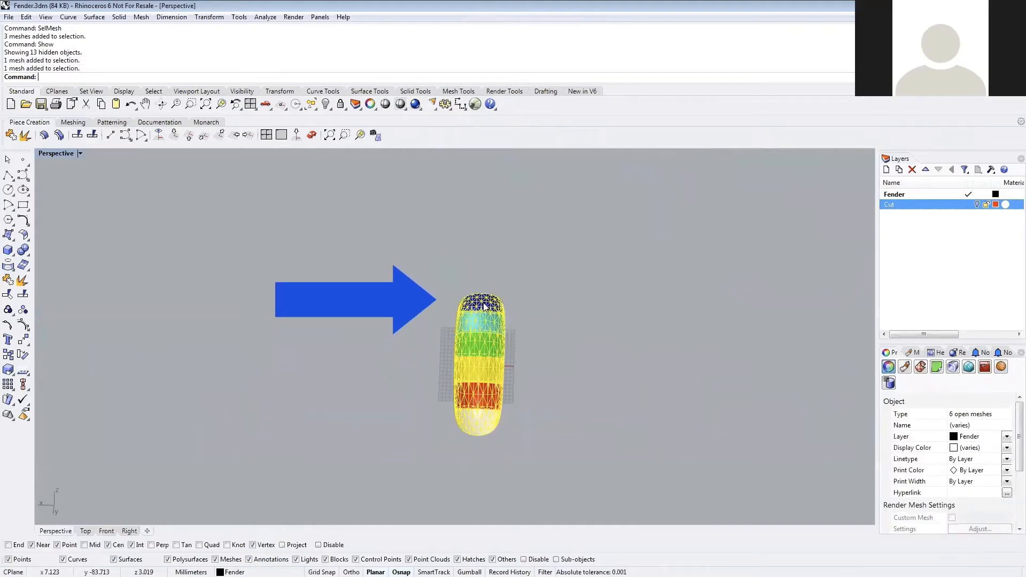
pyautogui.moveTo(435, 405)
pyautogui.mouseDown(button='right')
pyautogui.moveTo(452, 406)
pyautogui.moveTo(440, 408)
pyautogui.mouseUp(button='right')
pyautogui.moveTo(478, 414); pyautogui.dragTo(138, 416)
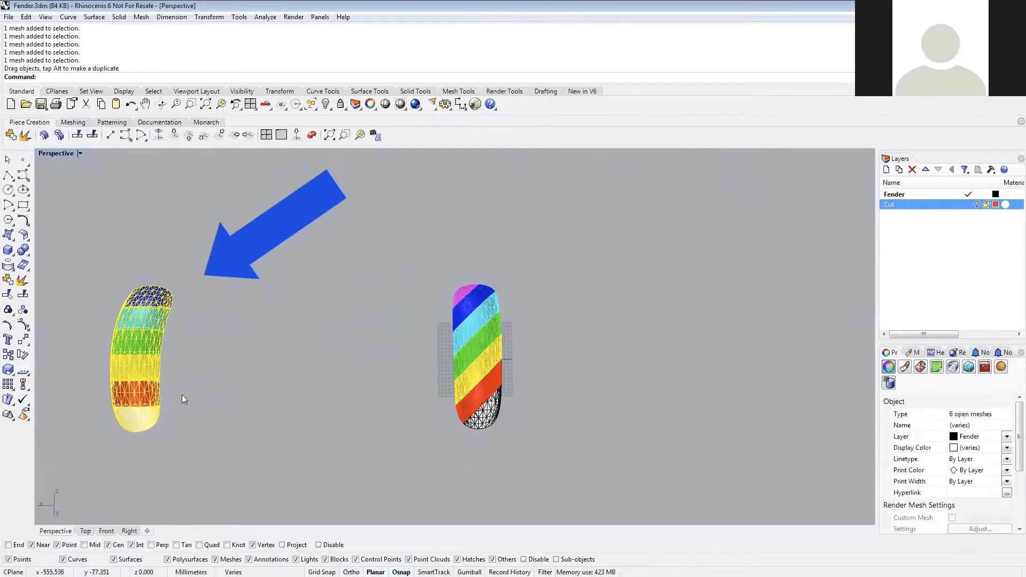
# - Select the three lengthwise strips together and move them about 970 mm from the diagonal ply, opposite the crosswise bands
pyautogui.moveTo(545, 418); pyautogui.dragTo(446, 341, button='right')
pyautogui.click(454, 351)
pyautogui.click(451, 328)
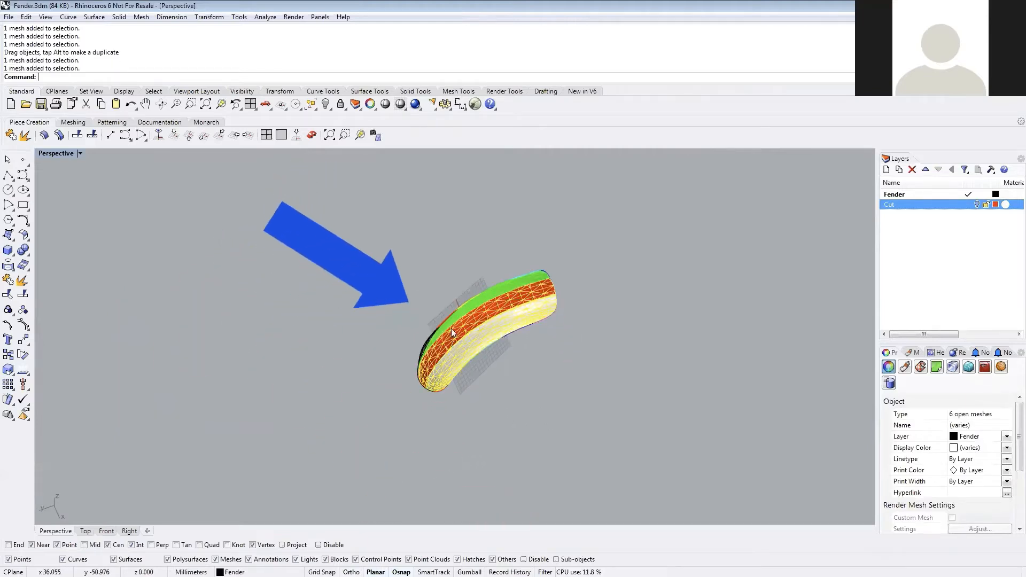
pyautogui.click(452, 321)
pyautogui.click(492, 352)
pyautogui.click(464, 342)
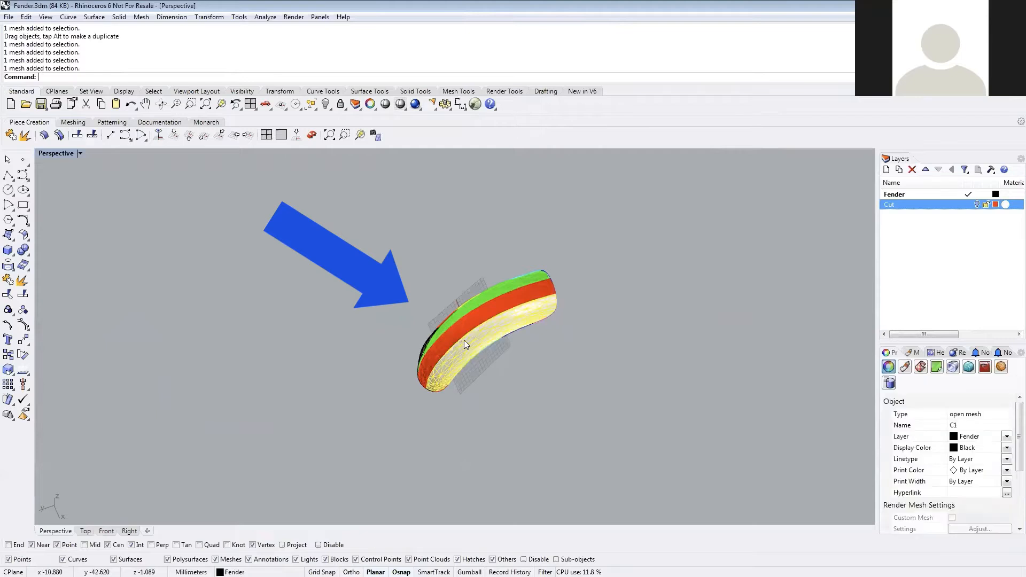
pyautogui.keyDown('shift'); pyautogui.click(465, 322); pyautogui.keyUp('shift')
pyautogui.keyDown('shift'); pyautogui.click(468, 309); pyautogui.keyUp('shift')
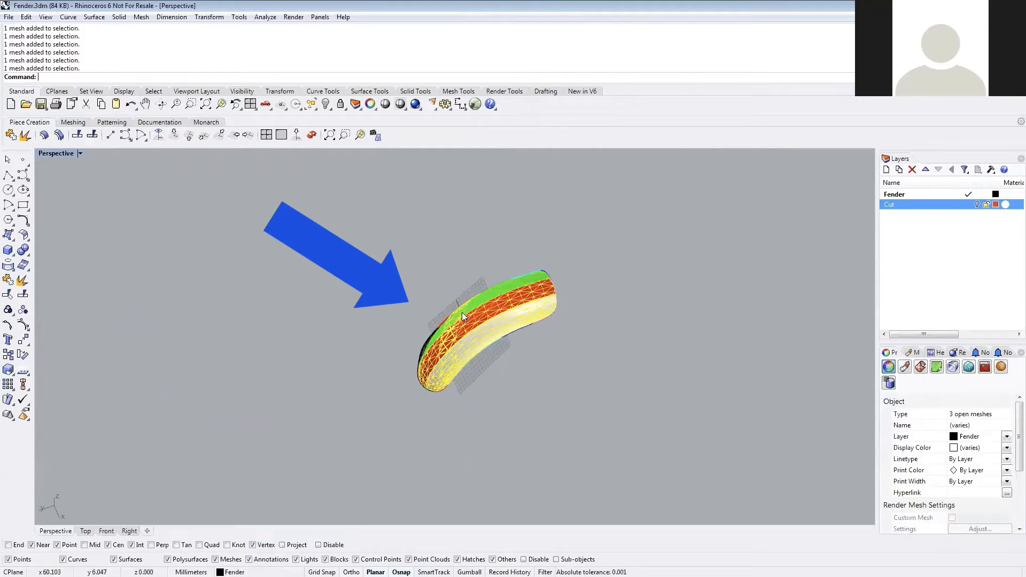
pyautogui.keyDown('ctrl'); pyautogui.click(468, 309); pyautogui.keyUp('ctrl')
pyautogui.keyDown('shift'); pyautogui.click(471, 307); pyautogui.keyUp('shift')
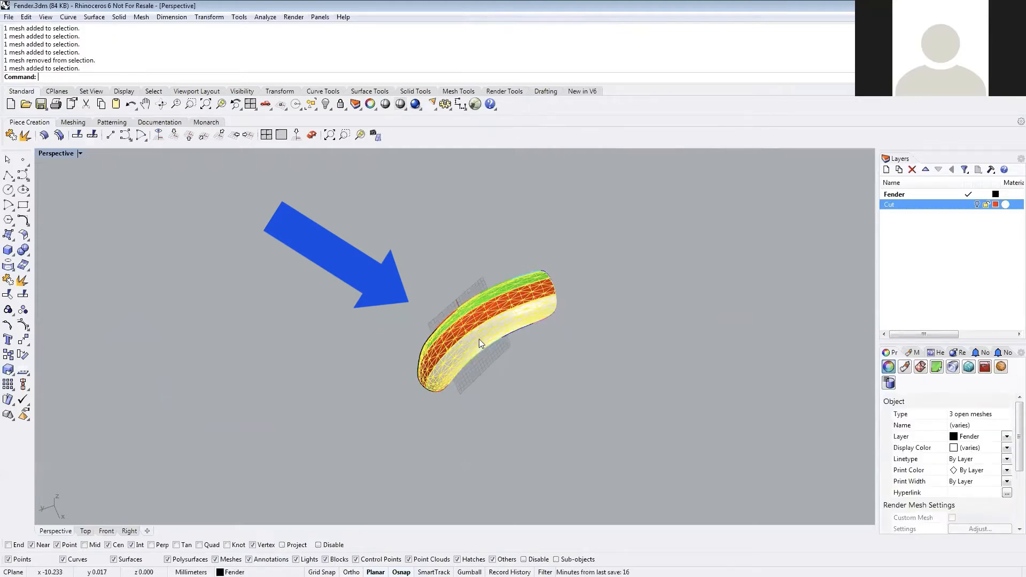
pyautogui.moveTo(478, 340); pyautogui.dragTo(659, 208, button='right')
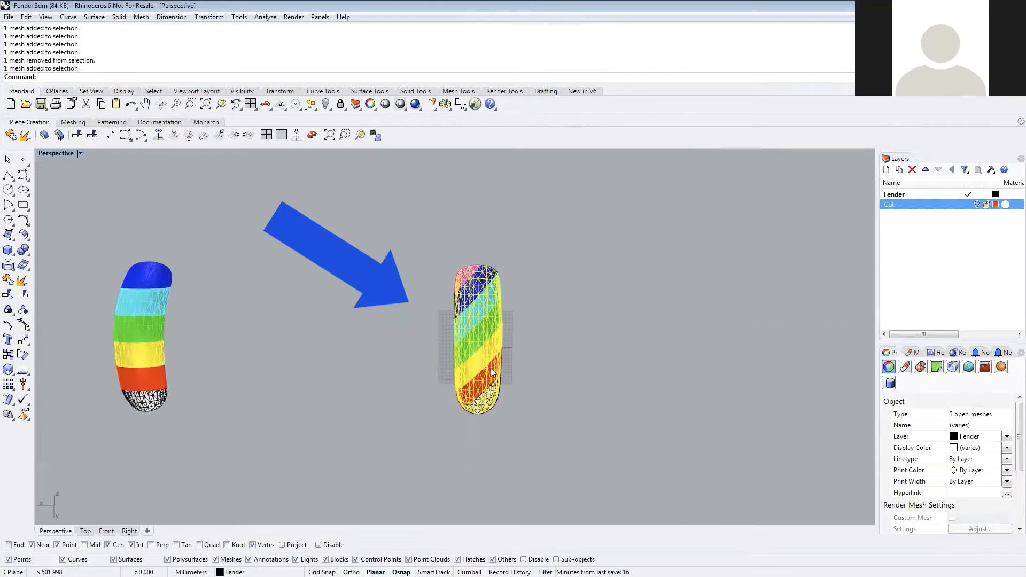
pyautogui.moveTo(491, 368); pyautogui.dragTo(855, 374)
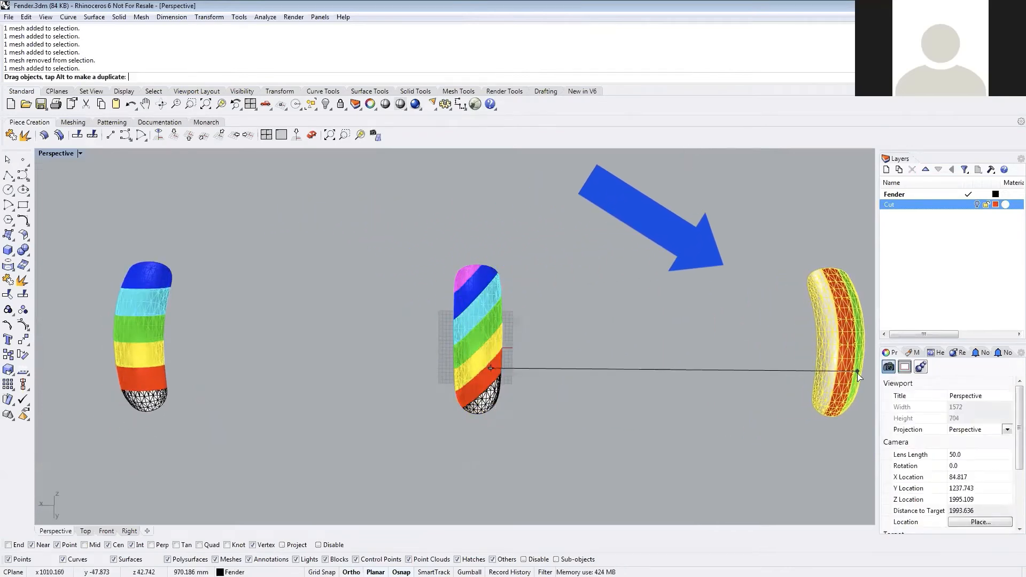
pyautogui.click(749, 371)
pyautogui.moveTo(378, 386)
pyautogui.mouseDown(button='right')
pyautogui.moveTo(418, 366)
pyautogui.moveTo(385, 387)
pyautogui.mouseUp(button='right')
pyautogui.scroll(-4, 433, 372)
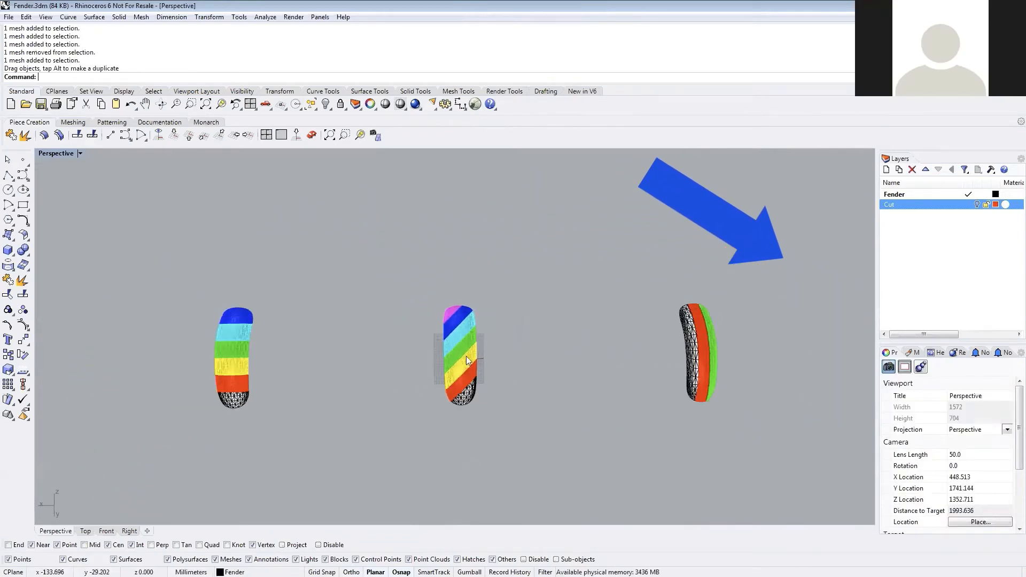
pyautogui.keyDown('shift'); pyautogui.moveTo(466, 356); pyautogui.dragTo(518, 340, button='right'); pyautogui.keyUp('shift')
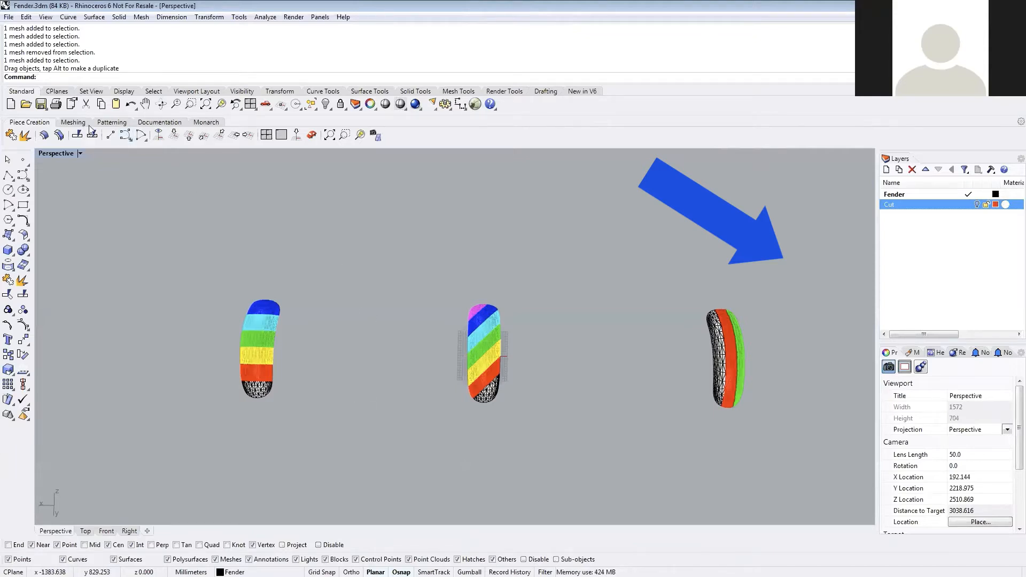
# - Examine the mesh triangulation along the seam between the blue and cyan crosswise bands
pyautogui.click(111, 121)
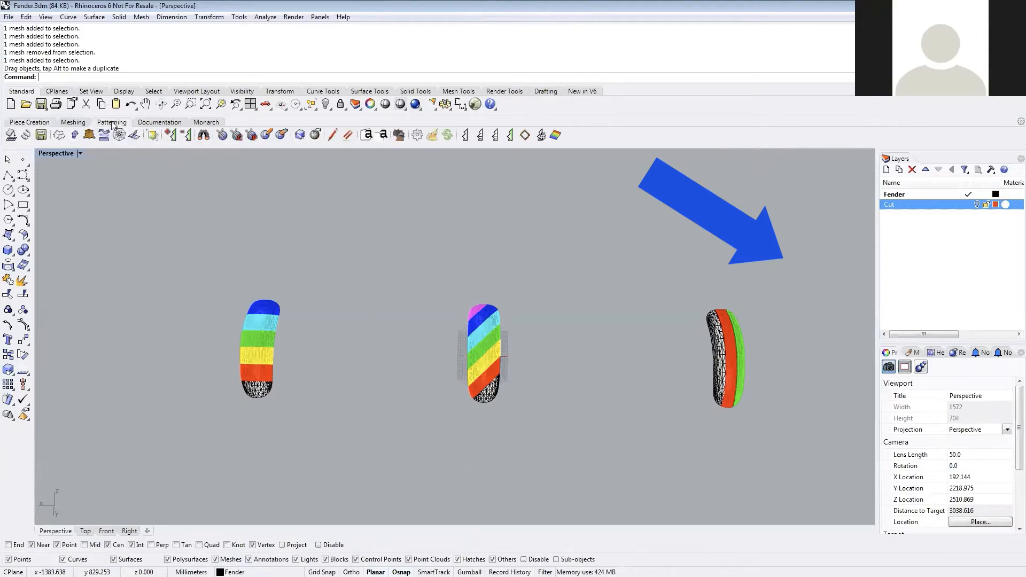
pyautogui.click(78, 123)
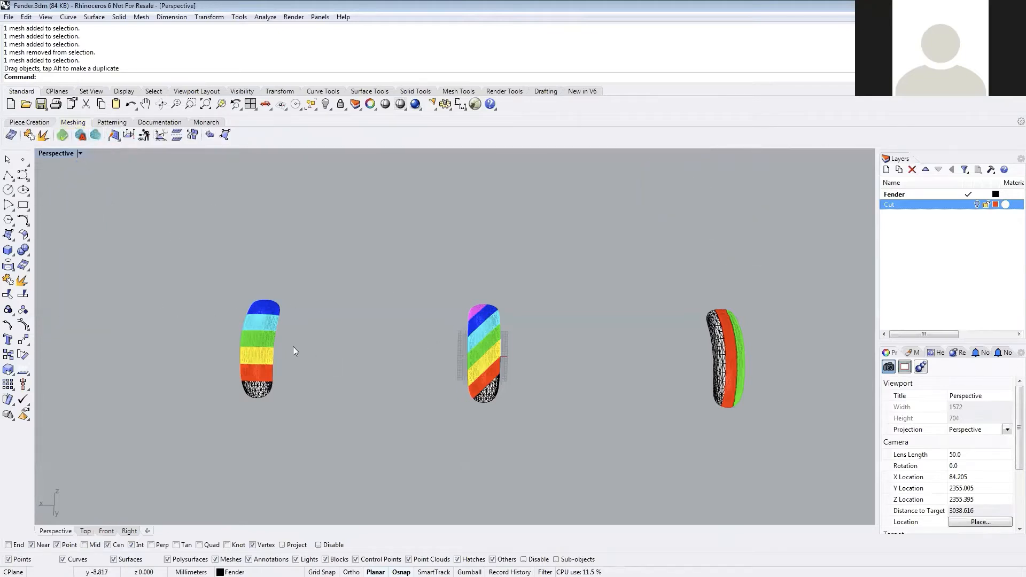
pyautogui.scroll(5, 261, 329)
pyautogui.scroll(10, 256, 293)
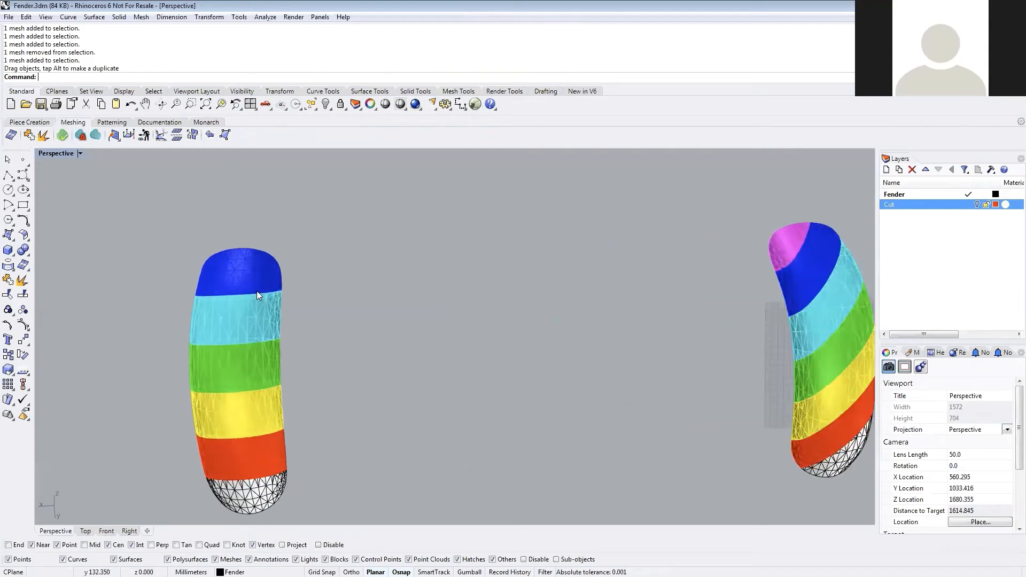
pyautogui.scroll(8, 264, 297)
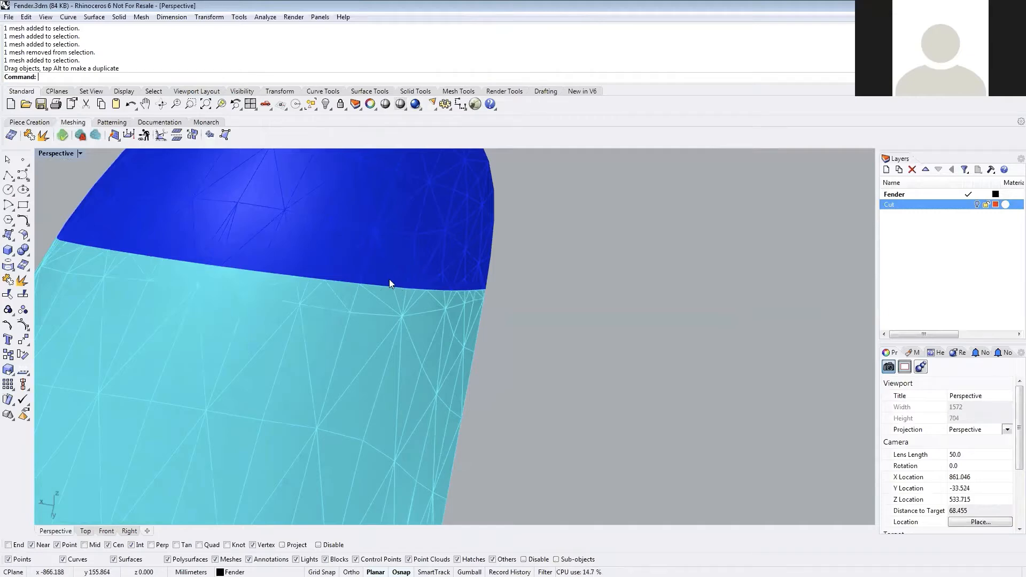
pyautogui.scroll(-8, 226, 385)
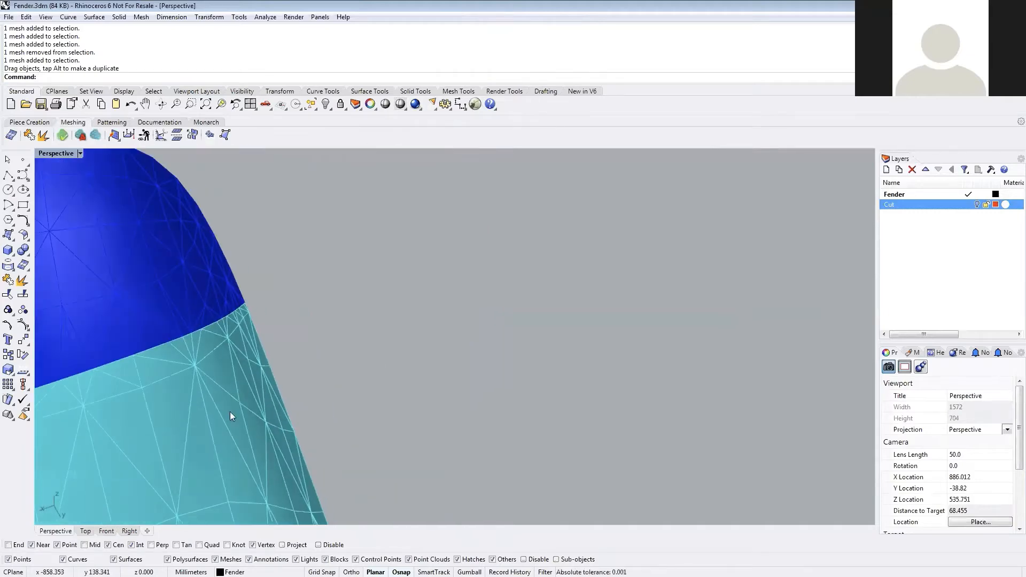
pyautogui.scroll(-10, 209, 373)
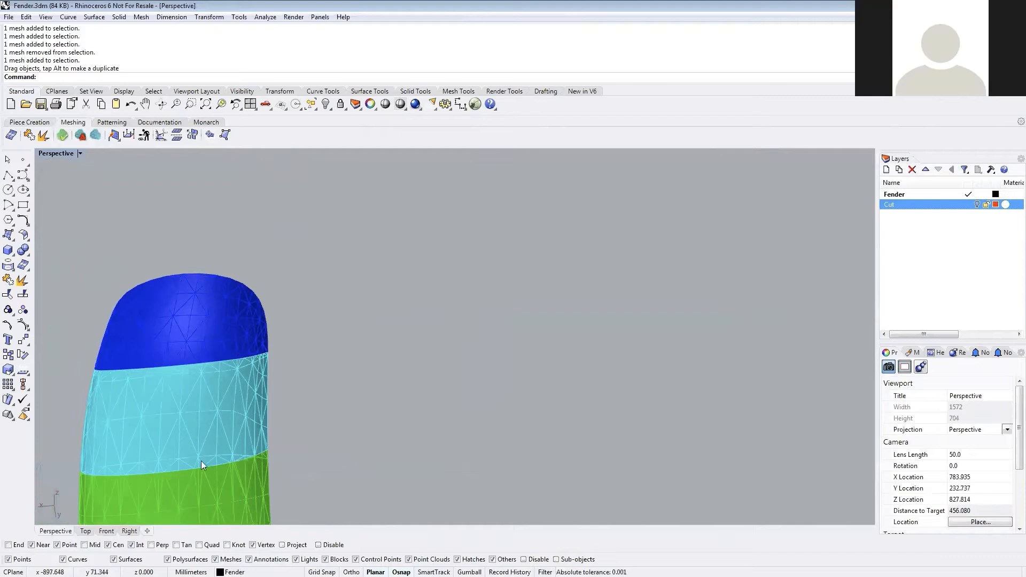
pyautogui.scroll(-19, 278, 268)
# - Select every piece of the three separated plies and run Adaptive Remesh on them with the default tolerances
pyautogui.moveTo(477, 269); pyautogui.dragTo(325, 409, button='right')
pyautogui.scroll(7, 445, 266)
pyautogui.scroll(-6, 422, 369)
pyautogui.moveTo(64, 311); pyautogui.dragTo(529, 475)
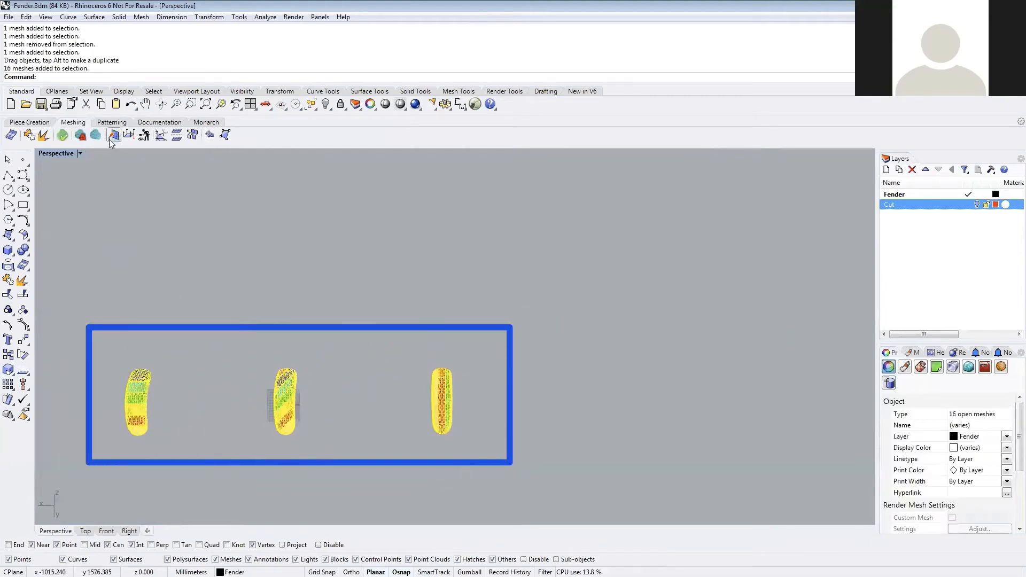
pyautogui.click(81, 136)
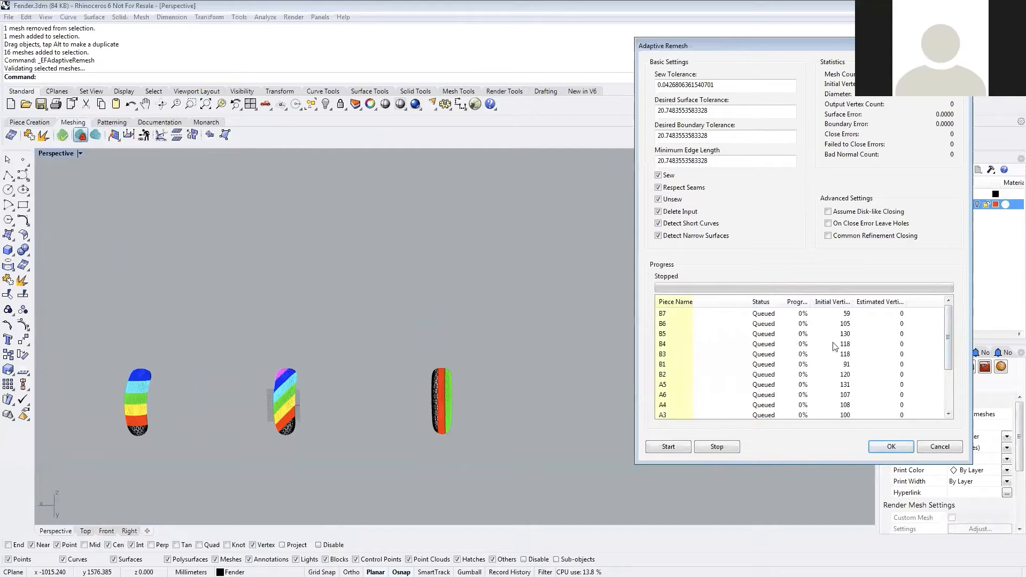
pyautogui.moveTo(951, 320)
pyautogui.mouseDown()
pyautogui.moveTo(943, 370)
pyautogui.moveTo(941, 321)
pyautogui.moveTo(939, 330)
pyautogui.moveTo(934, 401)
pyautogui.moveTo(942, 318)
pyautogui.moveTo(949, 388)
pyautogui.moveTo(948, 336)
pyautogui.mouseUp()
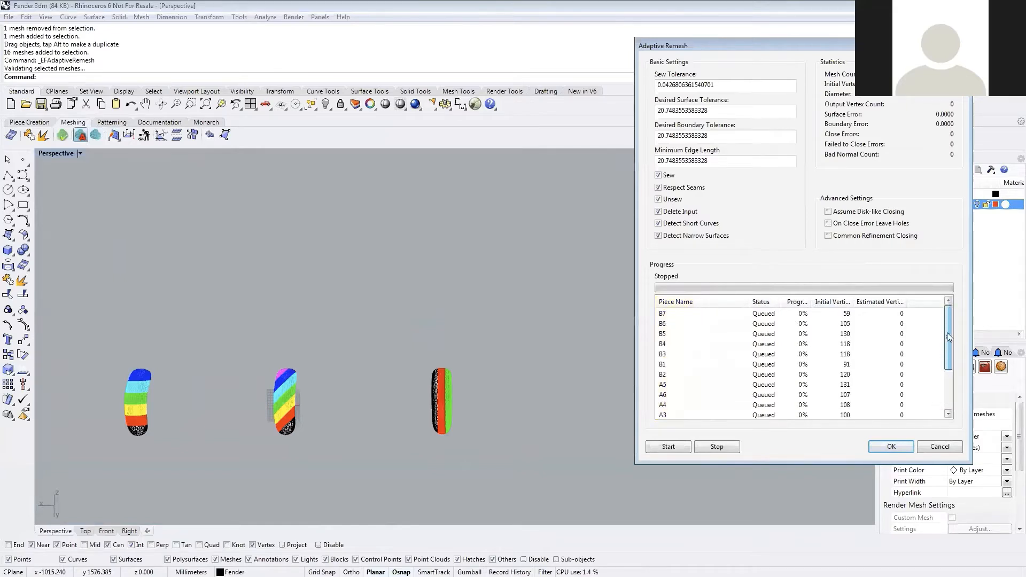
pyautogui.click(669, 447)
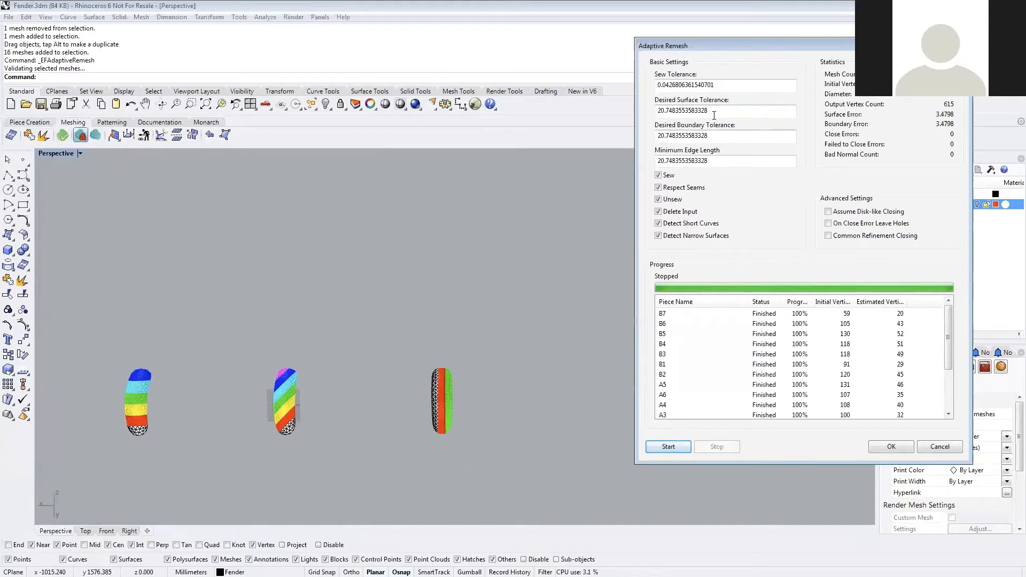
# - Set the remesh surface tolerance, boundary tolerance and minimum edge length to 1, rerun it, and review the estimated vertices per piece
pyautogui.doubleClick(721, 115)
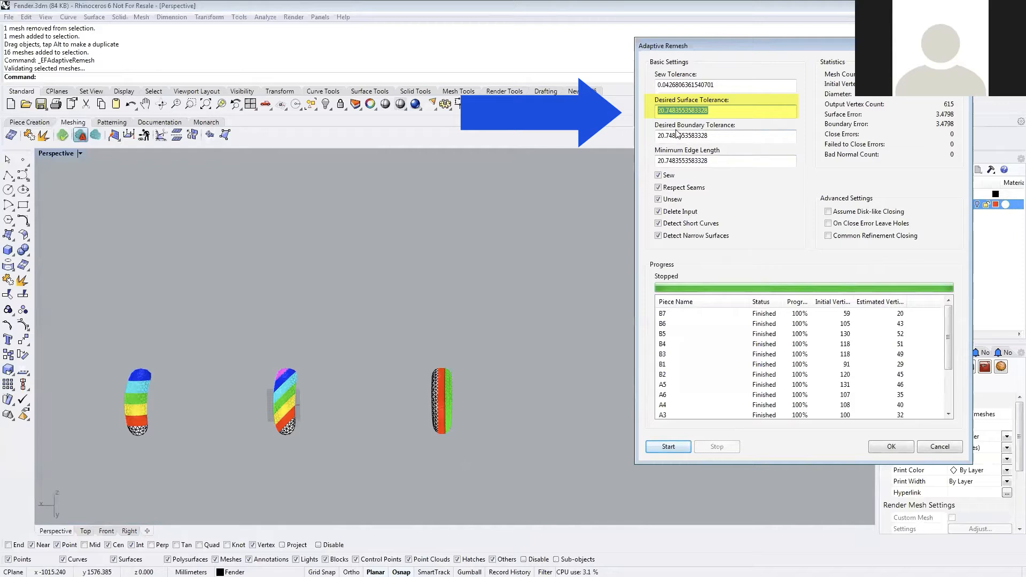
pyautogui.write('1')
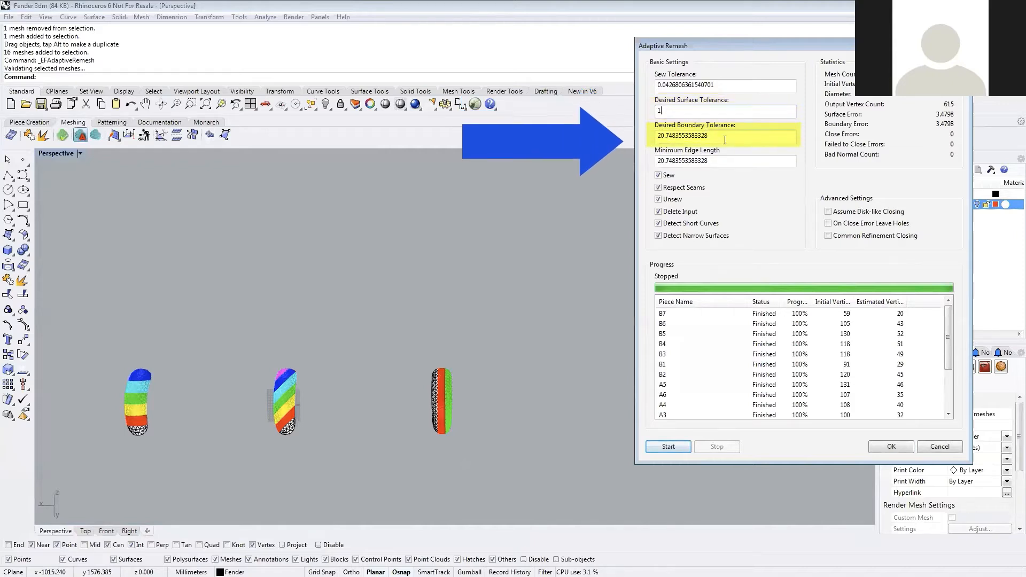
pyautogui.doubleClick(724, 139)
pyautogui.write('1')
pyautogui.press('Tab')
pyautogui.write('1')
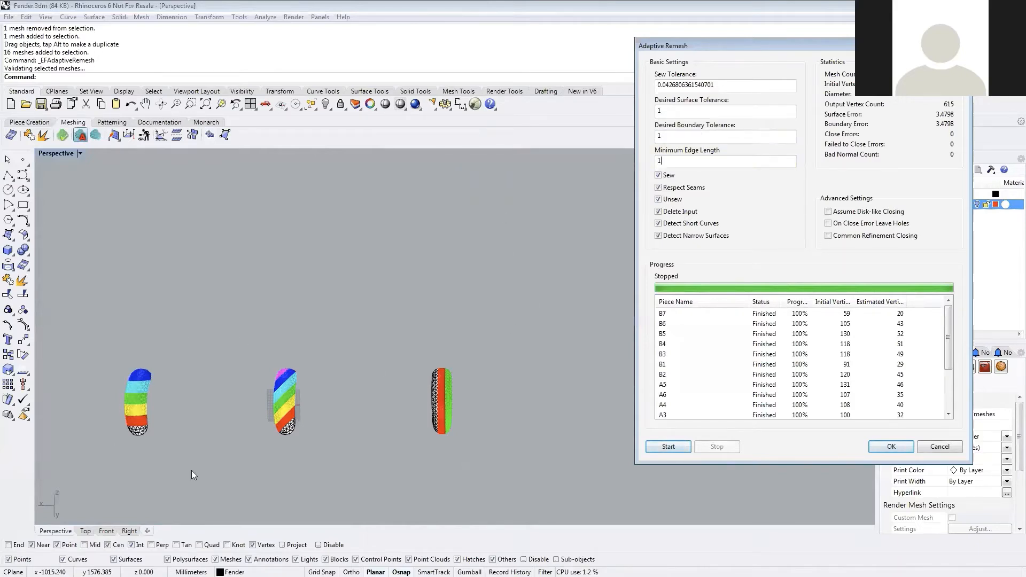
pyautogui.moveTo(401, 399)
pyautogui.mouseDown()
pyautogui.moveTo(428, 445)
pyautogui.moveTo(477, 411)
pyautogui.moveTo(419, 353)
pyautogui.mouseUp()
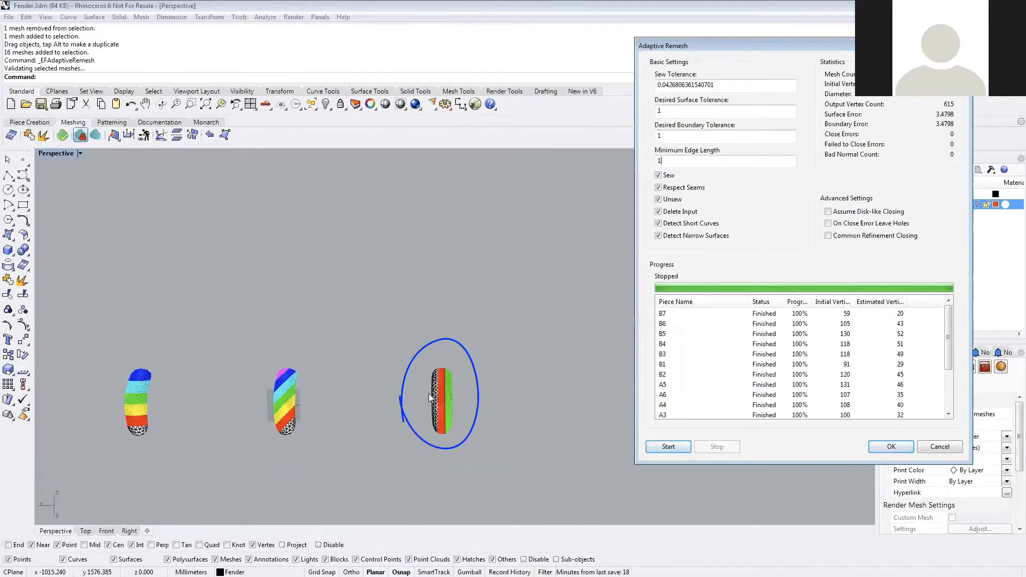
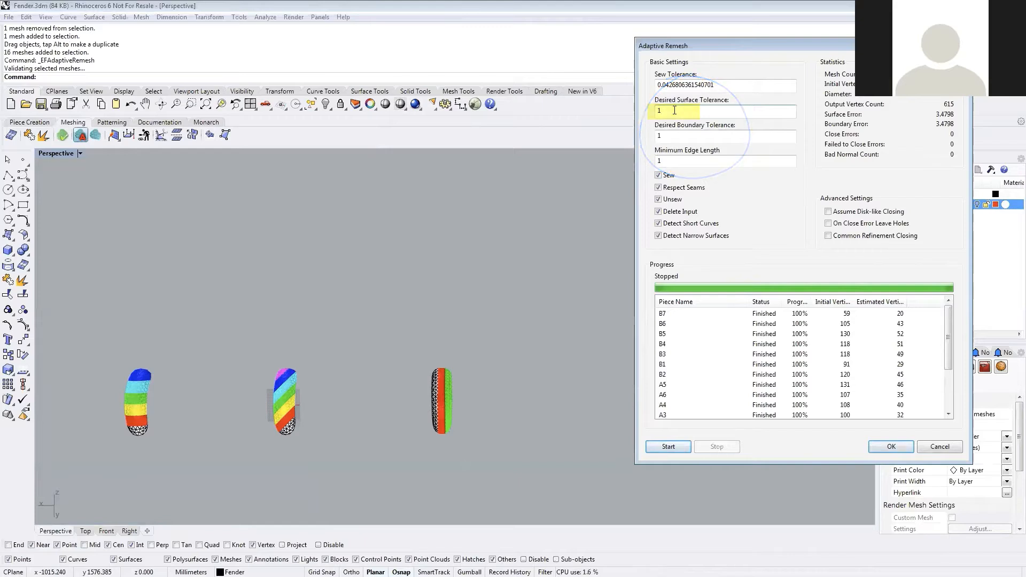
pyautogui.click(657, 447)
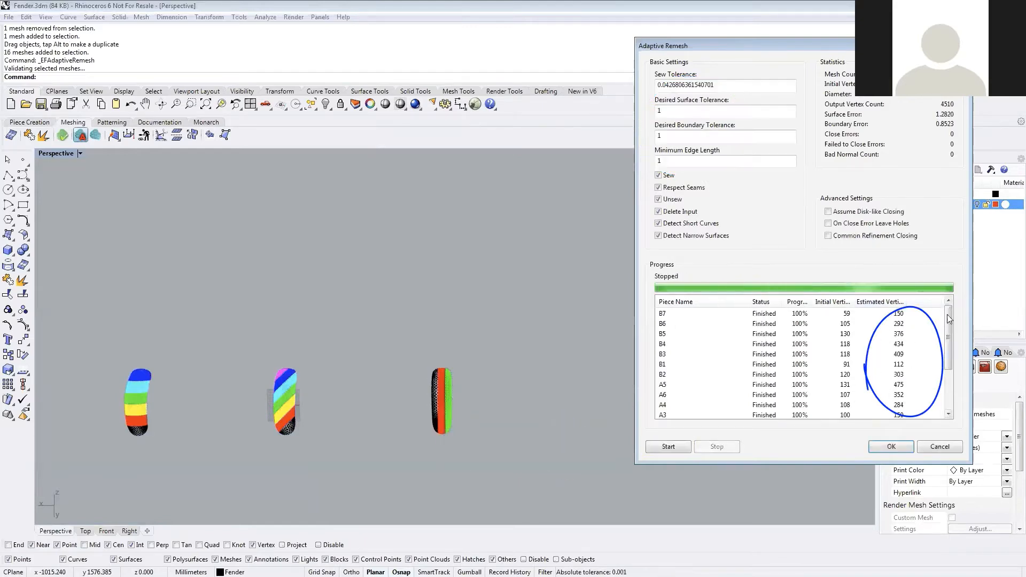
pyautogui.scroll(-2, 950, 322)
pyautogui.scroll(2, 954, 367)
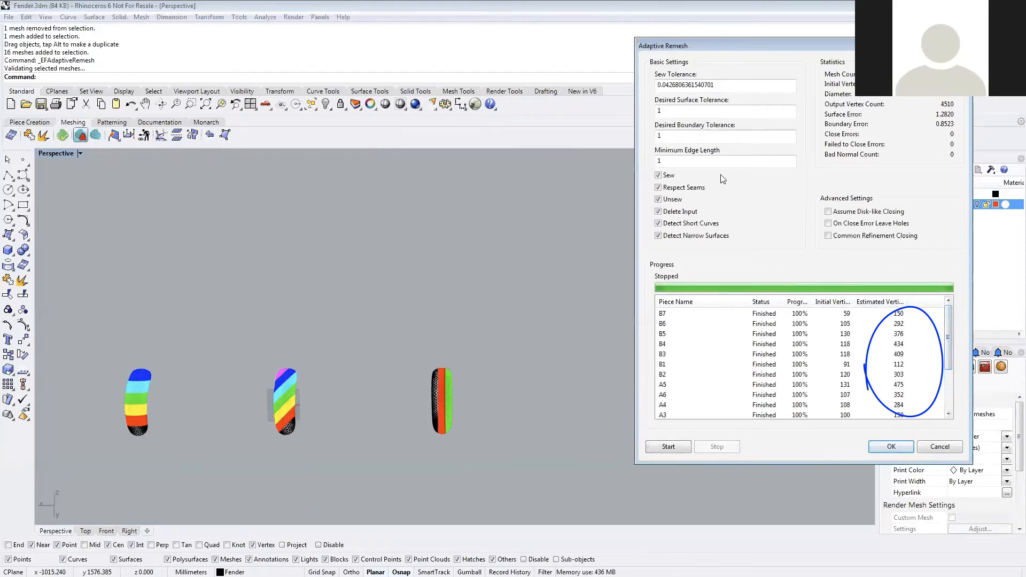
pyautogui.click(686, 112)
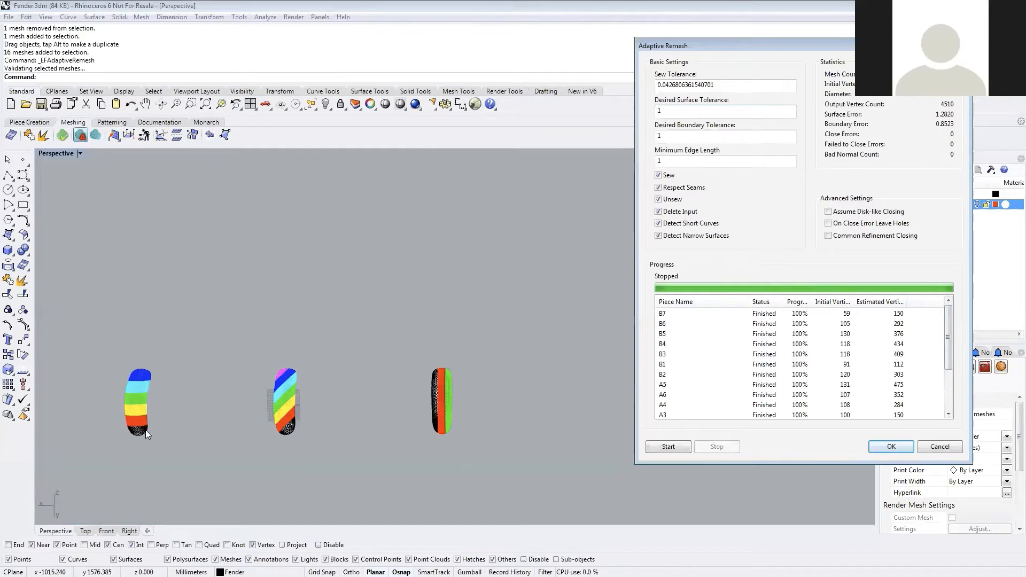
# - Review the estimated vertices for all the listed pieces and accept the adaptive remesh
pyautogui.moveTo(864, 366)
pyautogui.mouseDown()
pyautogui.moveTo(942, 369)
pyautogui.moveTo(917, 314)
pyautogui.mouseUp()
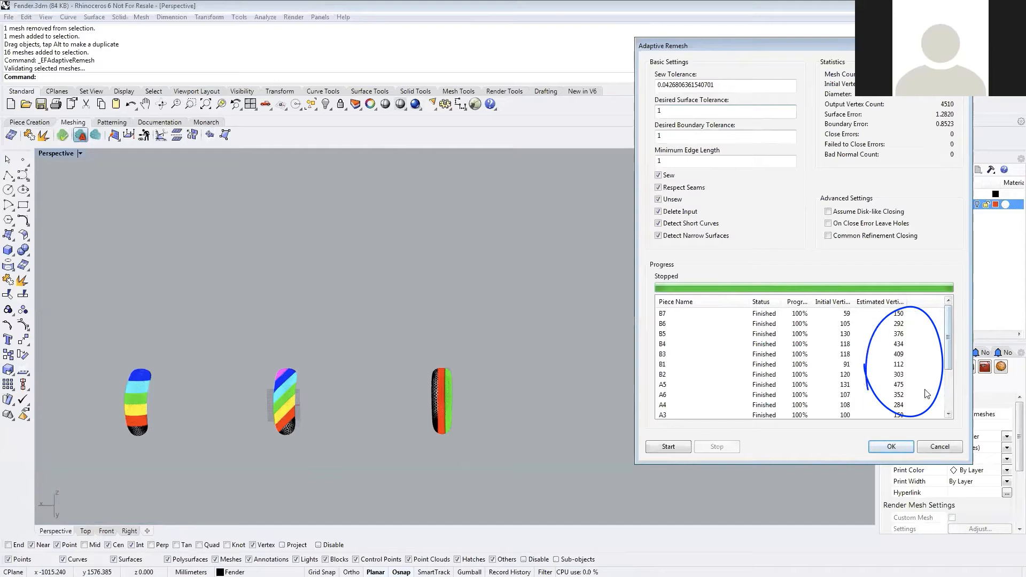
pyautogui.scroll(-2, 927, 394)
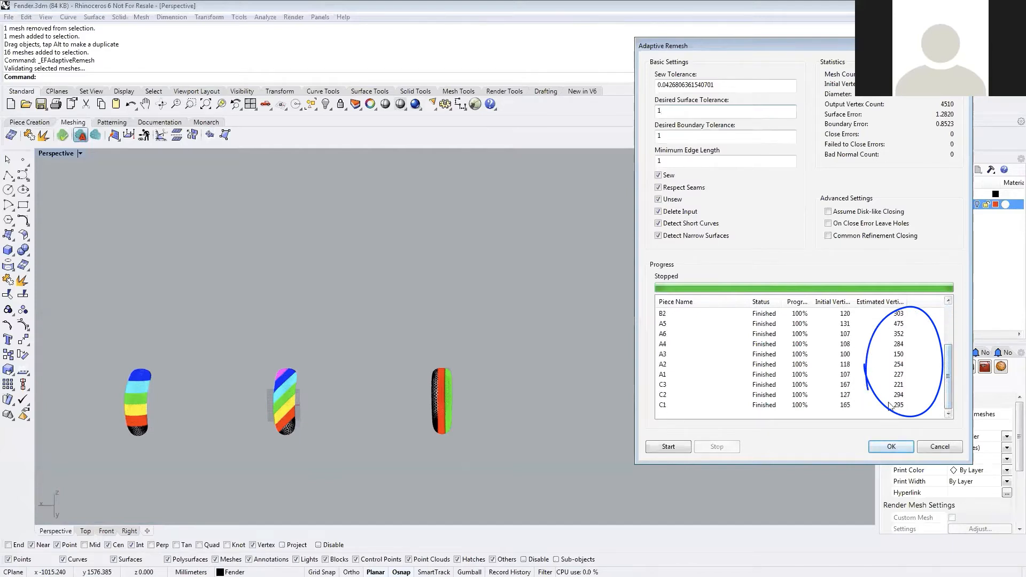
pyautogui.scroll(1, 952, 368)
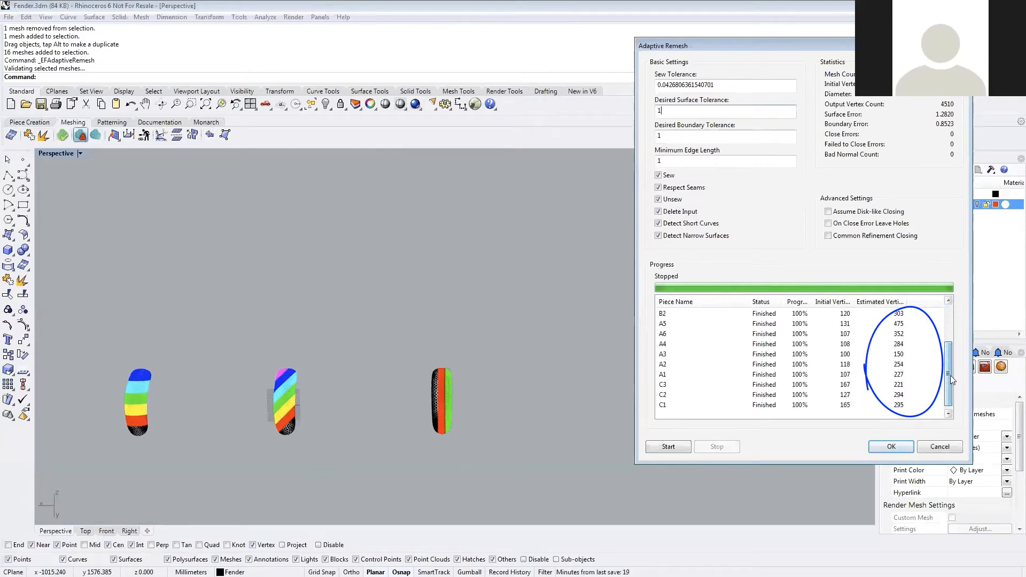
pyautogui.moveTo(952, 367); pyautogui.dragTo(957, 329)
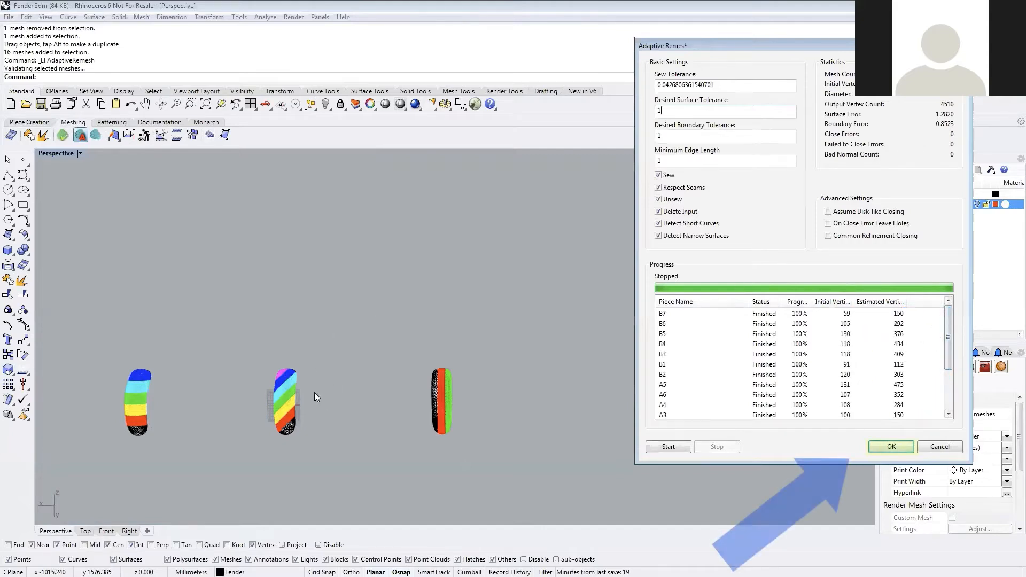
pyautogui.click(892, 447)
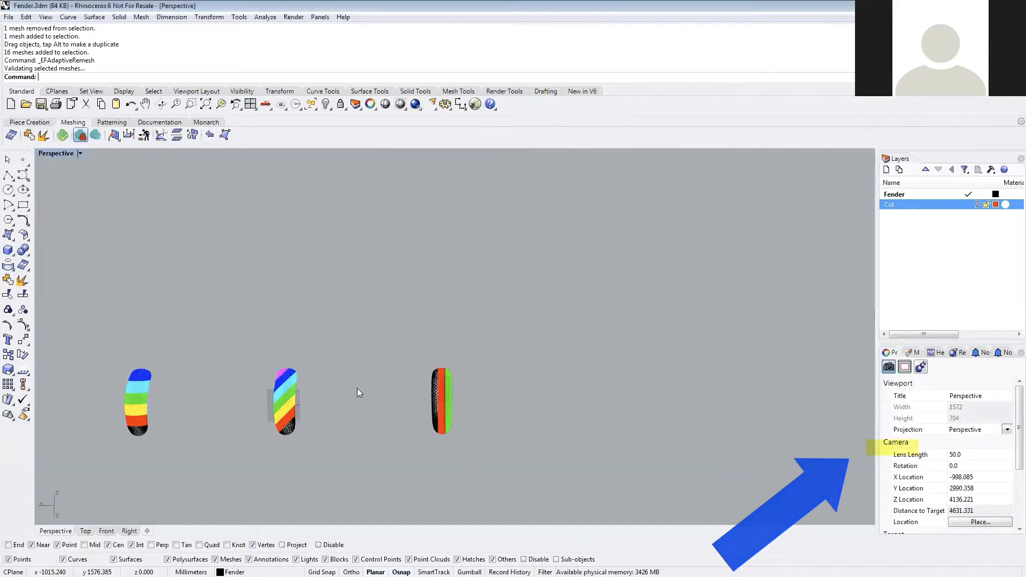
# - Select the six crosswise bands and zoom to them to view their new triangulation
pyautogui.scroll(5, 295, 369)
pyautogui.moveTo(296, 369); pyautogui.dragTo(265, 412, button='right')
pyautogui.scroll(8, 266, 414)
pyautogui.scroll(10, 265, 414)
pyautogui.keyDown('shift'); pyautogui.moveTo(155, 446); pyautogui.dragTo(612, 360, button='right'); pyautogui.keyUp('shift')
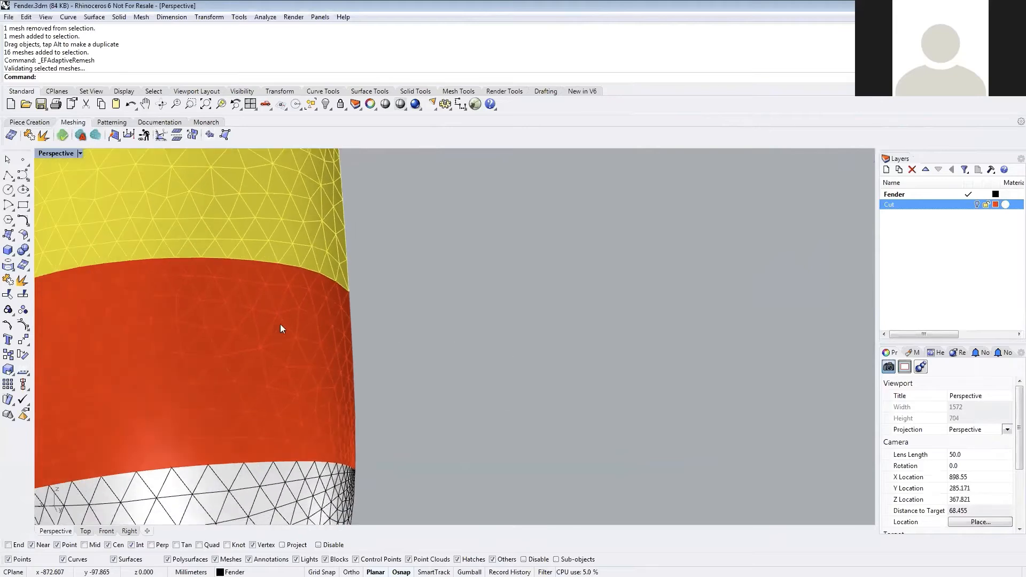
pyautogui.scroll(-10, 248, 378)
pyautogui.moveTo(345, 442); pyautogui.dragTo(362, 481)
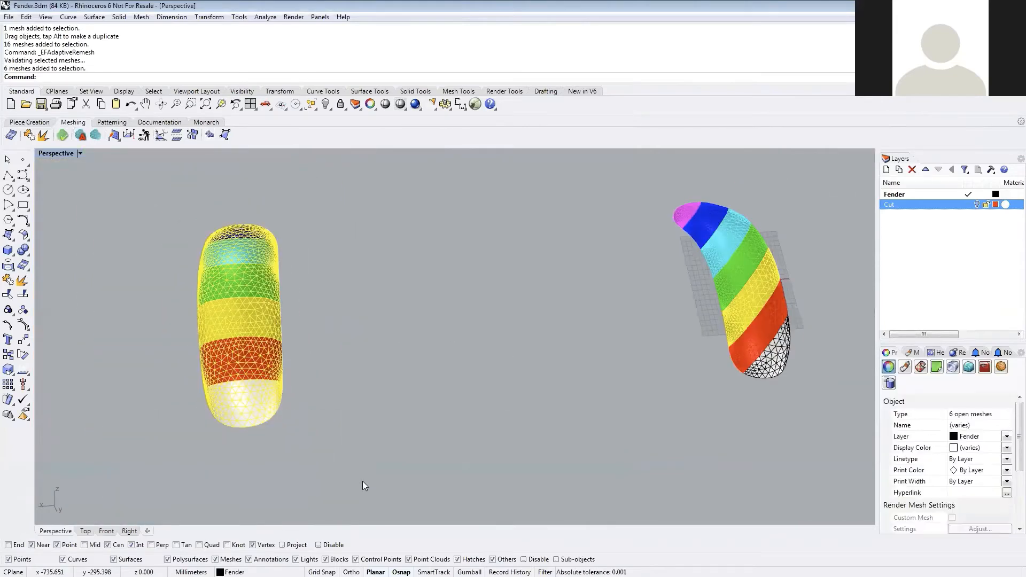
pyautogui.write('Zoom')
pyautogui.press('Return')
pyautogui.write('sel')
pyautogui.press('Return')
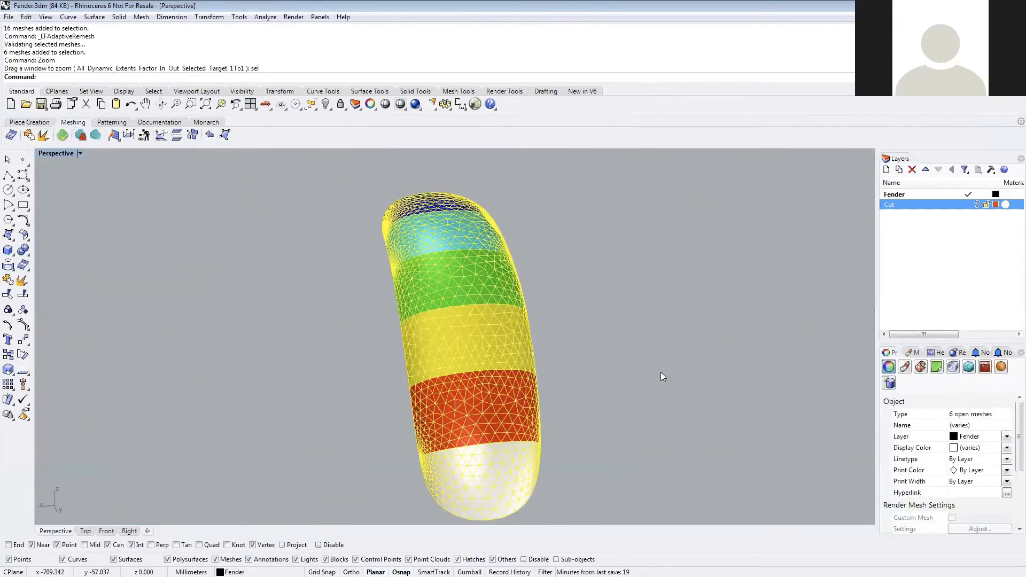
# - Examine how the mesh vertices line up along the seam between the red and black crosswise bands
pyautogui.click(661, 376)
pyautogui.moveTo(662, 376); pyautogui.dragTo(587, 395, button='right')
pyautogui.scroll(5, 576, 405)
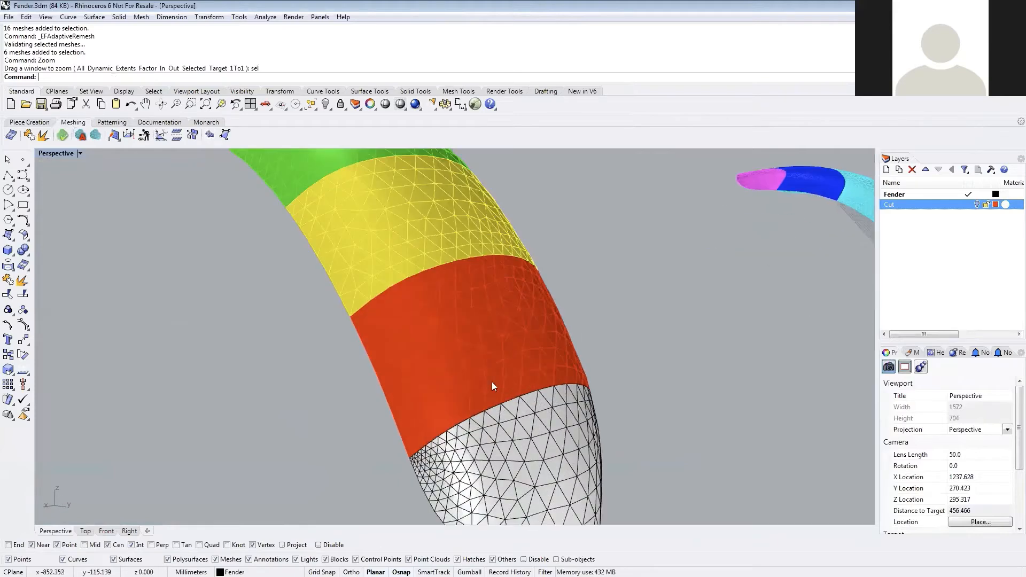
pyautogui.moveTo(515, 447); pyautogui.dragTo(299, 395, button='right')
pyautogui.scroll(5, 257, 366)
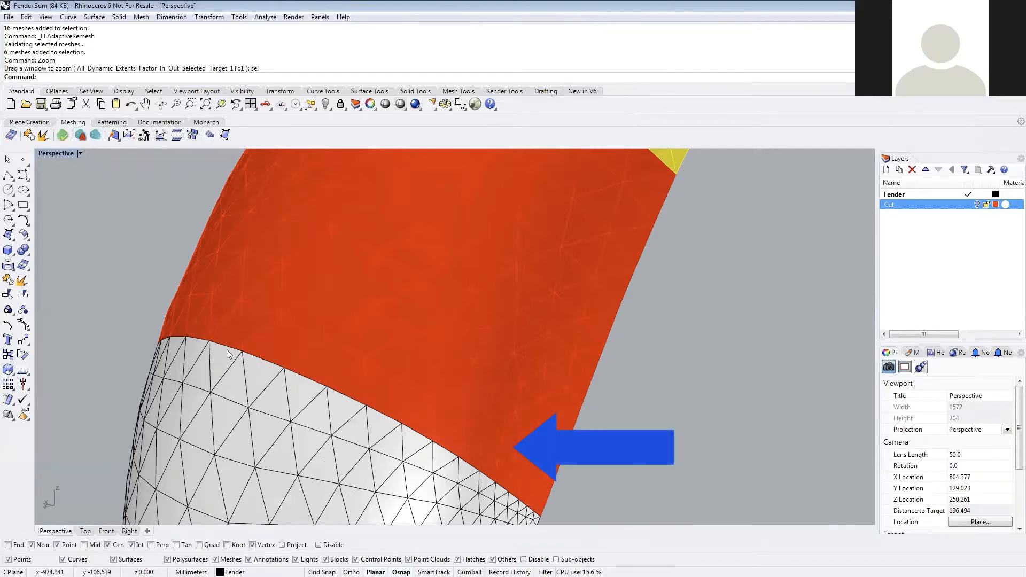
pyautogui.moveTo(230, 356); pyautogui.dragTo(395, 337, button='right')
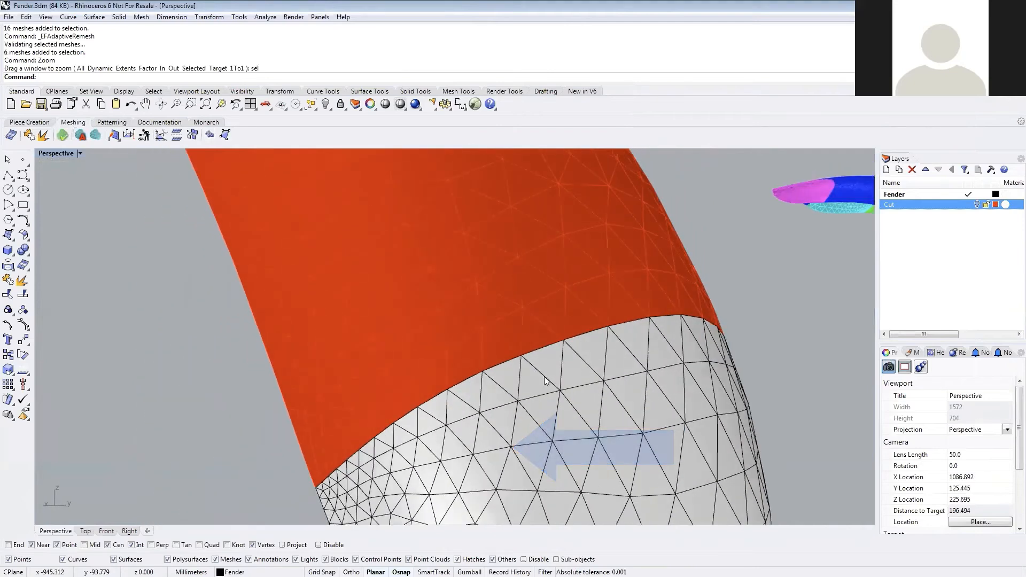
pyautogui.click(544, 376)
pyautogui.click(241, 434)
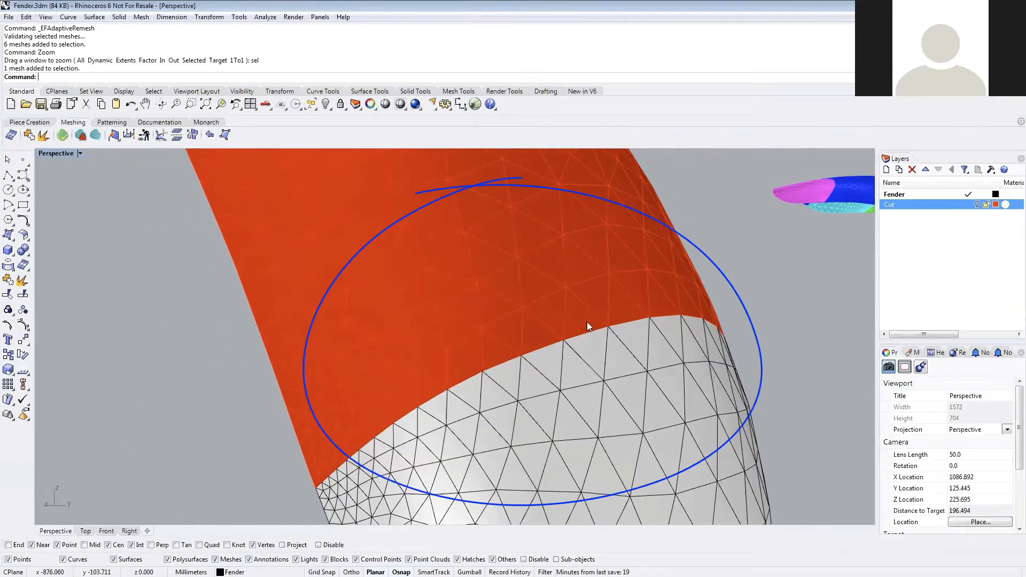
pyautogui.moveTo(590, 327); pyautogui.dragTo(496, 296, button='right')
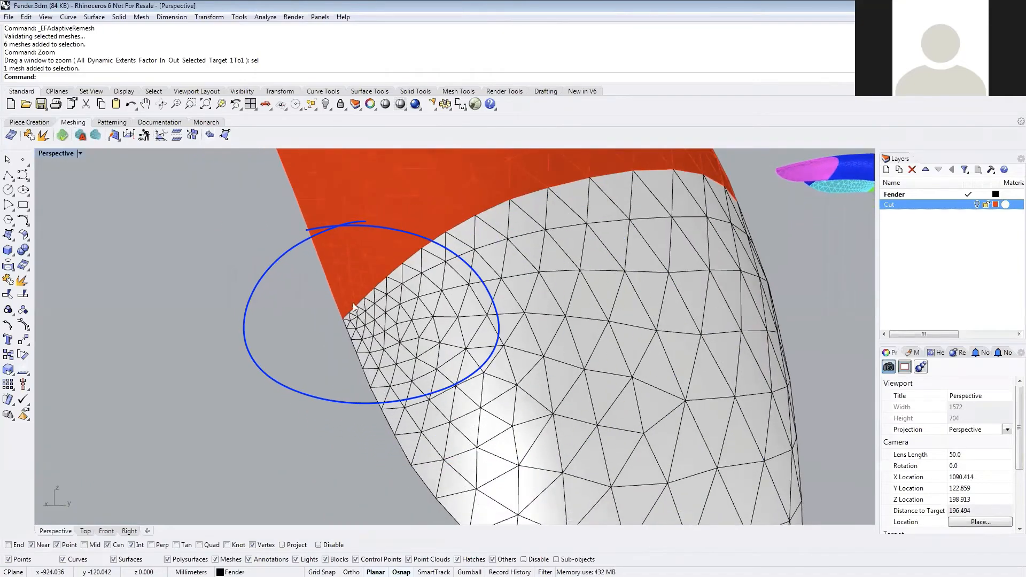
pyautogui.moveTo(663, 355); pyautogui.dragTo(543, 373, button='right')
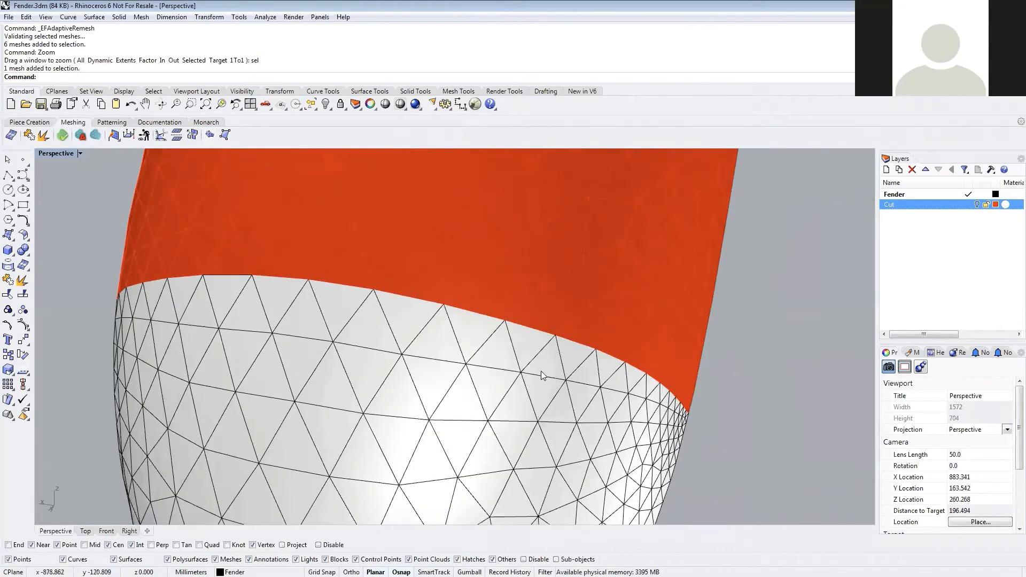
# - Undo the adaptive remesh to compare the earlier triangulation of the crosswise bands, and redo it
pyautogui.scroll(-6, 545, 349)
pyautogui.keyDown('shift'); pyautogui.moveTo(568, 275); pyautogui.dragTo(530, 425, button='right'); pyautogui.keyUp('shift')
pyautogui.moveTo(559, 374); pyautogui.dragTo(646, 403, button='right')
pyautogui.press('Return')
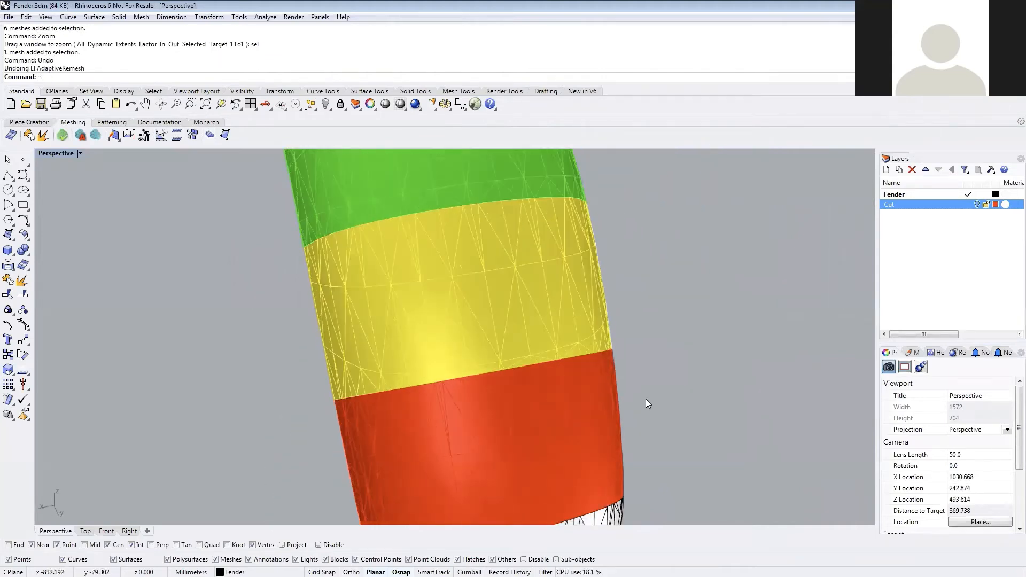
pyautogui.moveTo(646, 398); pyautogui.dragTo(702, 350, button='right')
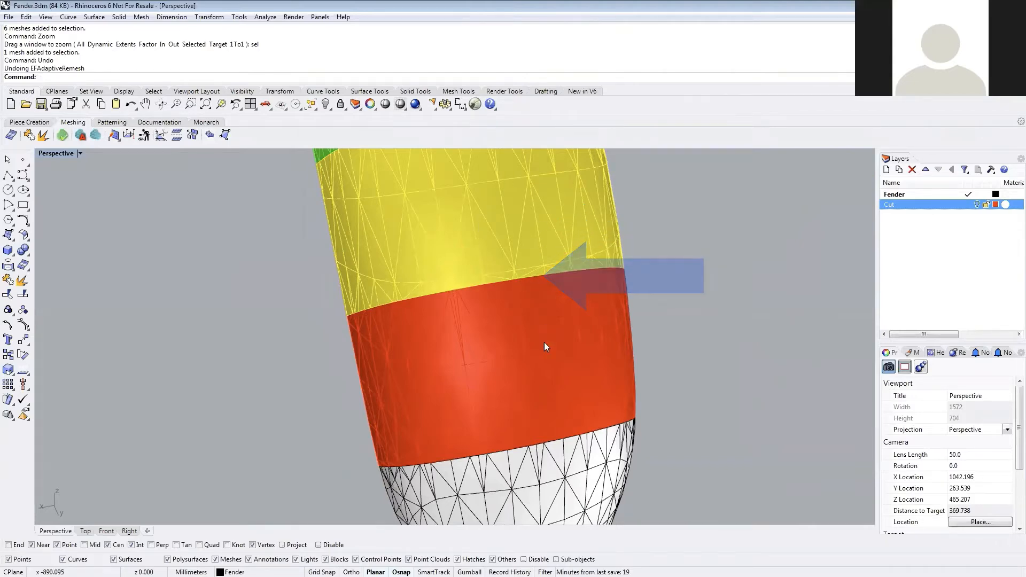
pyautogui.moveTo(544, 342); pyautogui.dragTo(521, 351, button='right')
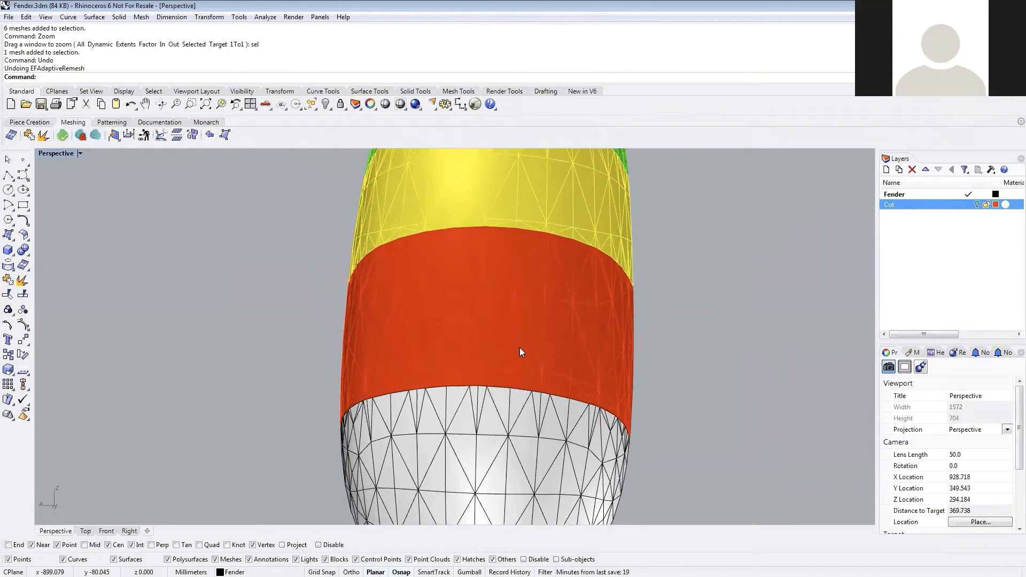
pyautogui.moveTo(631, 363); pyautogui.dragTo(501, 258, button='right')
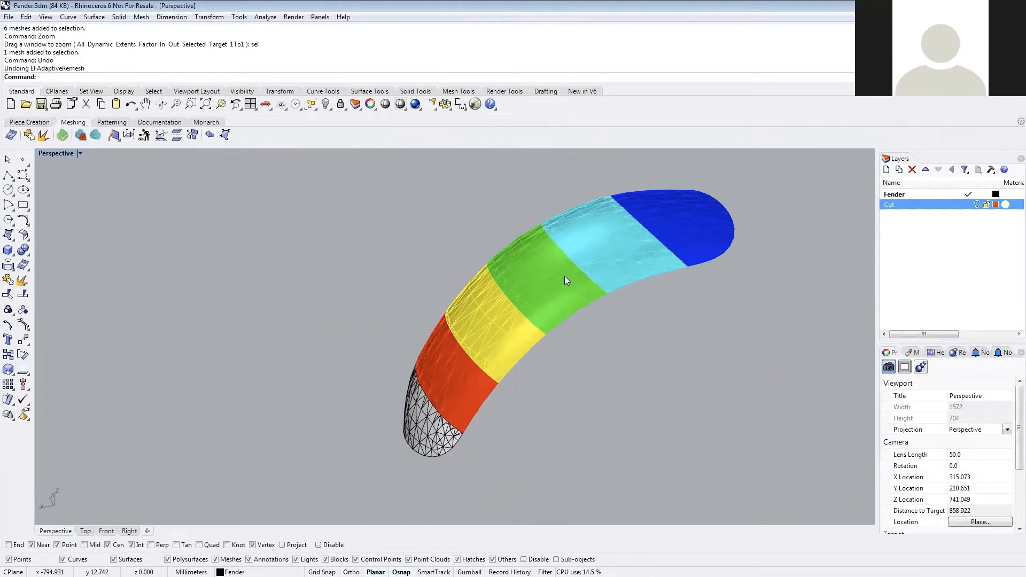
pyautogui.hotkey('ctrl', 'y')
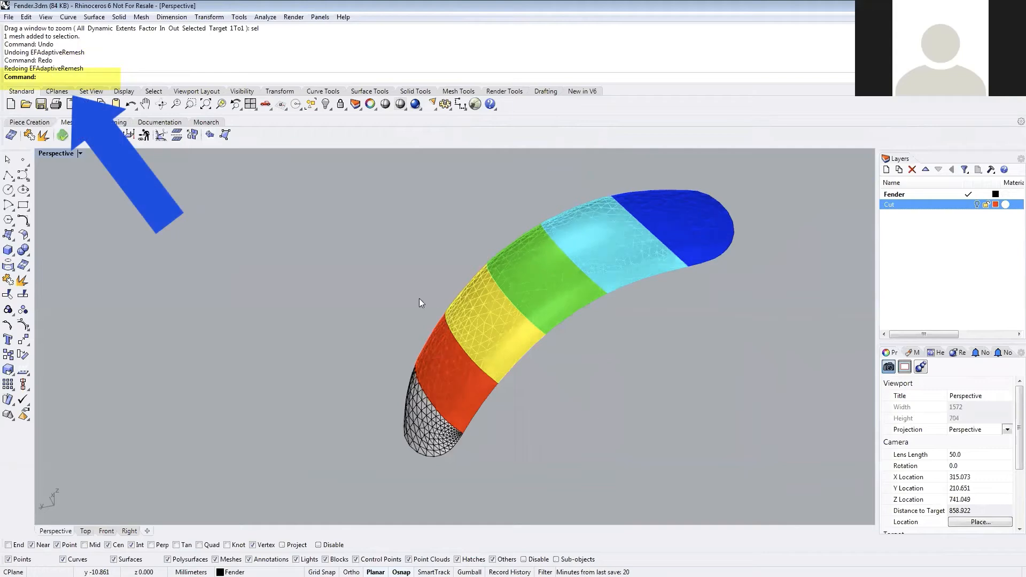
# - Inspect the remeshed yellow, green, cyan and blue crosswise bands one at a time, and clear the selection
pyautogui.moveTo(421, 303); pyautogui.dragTo(651, 291, button='right')
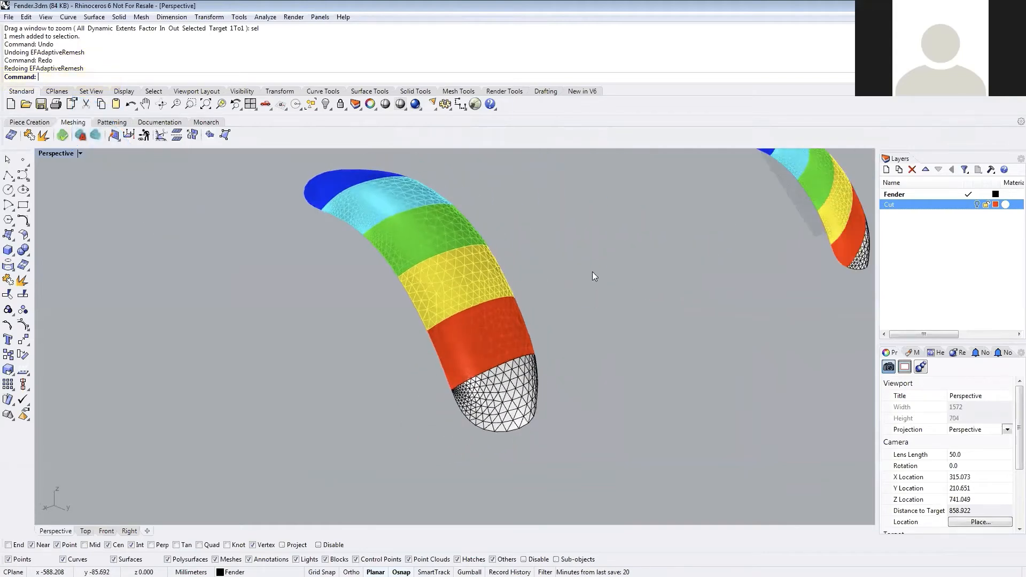
pyautogui.moveTo(593, 272); pyautogui.dragTo(579, 381, button='right')
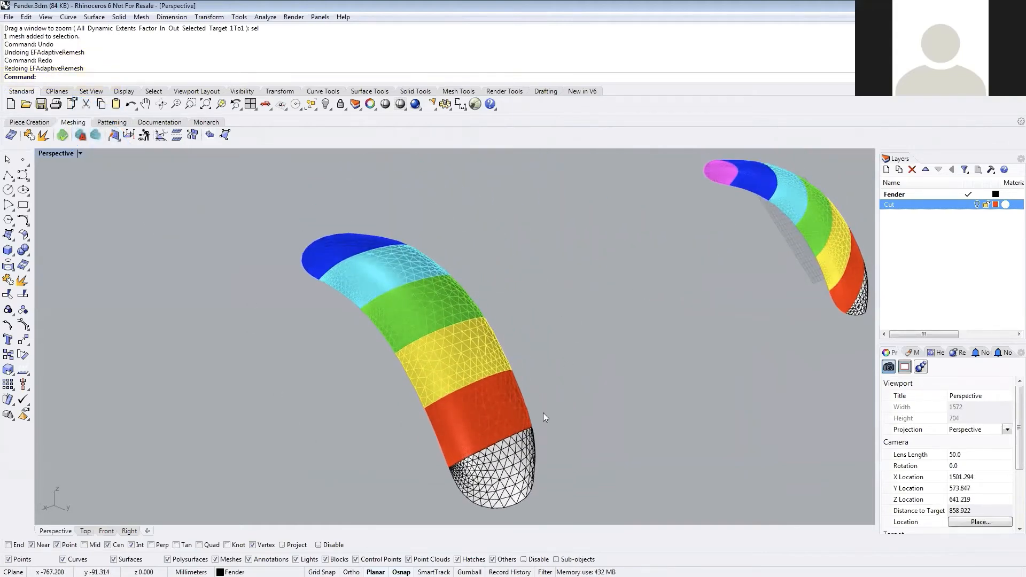
pyautogui.click(480, 358)
pyautogui.click(418, 311)
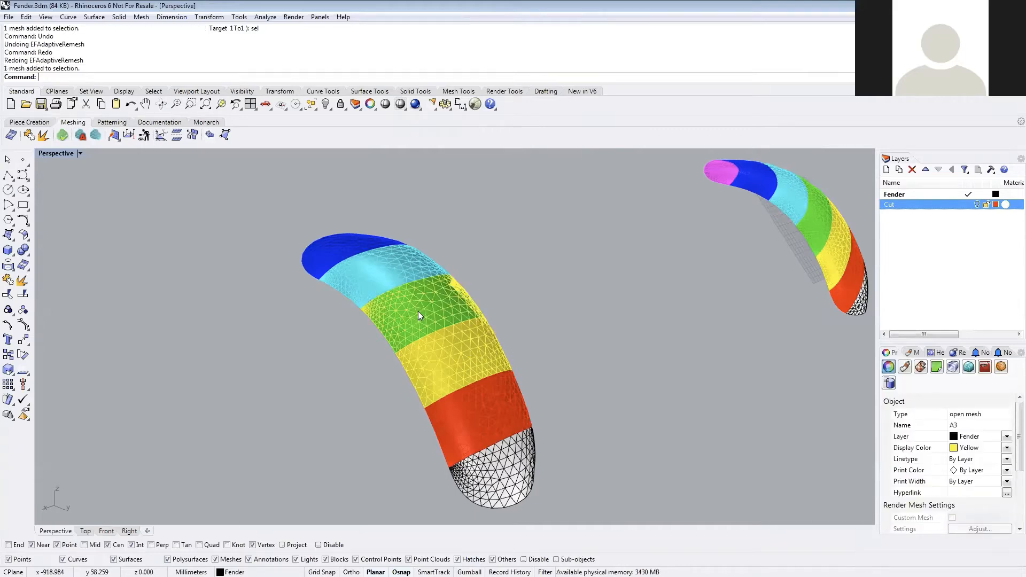
pyautogui.click(376, 276)
pyautogui.click(337, 246)
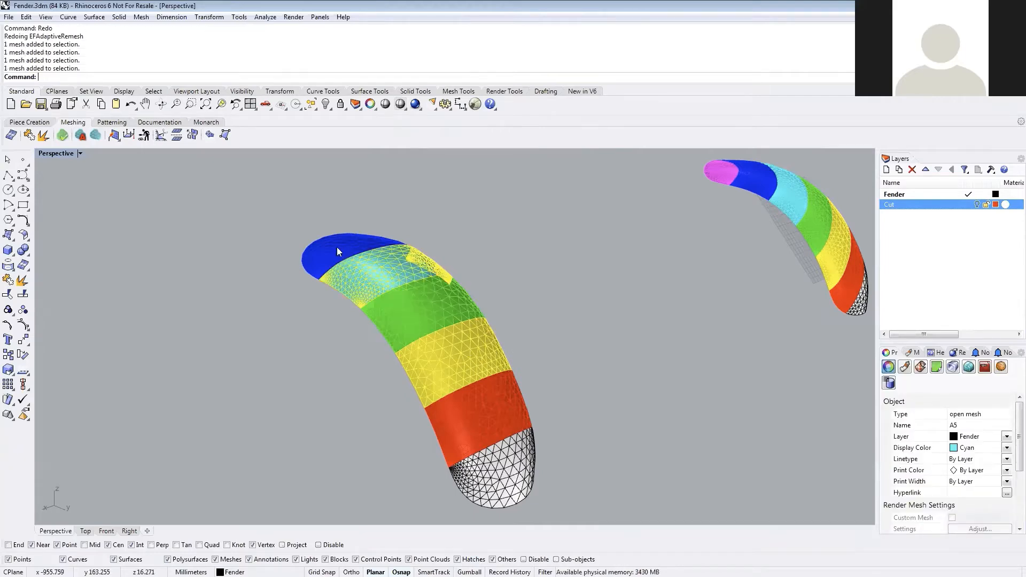
pyautogui.click(612, 320)
# - Flatten all the pieces of the three separated plies together
pyautogui.moveTo(612, 320); pyautogui.dragTo(356, 315, button='right')
pyautogui.scroll(-14, 668, 348)
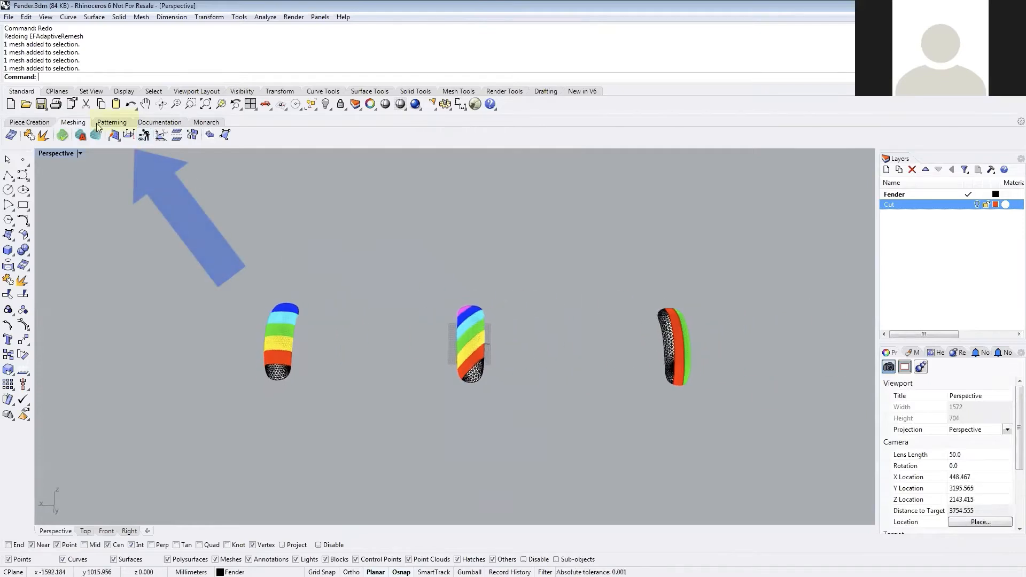
pyautogui.click(117, 124)
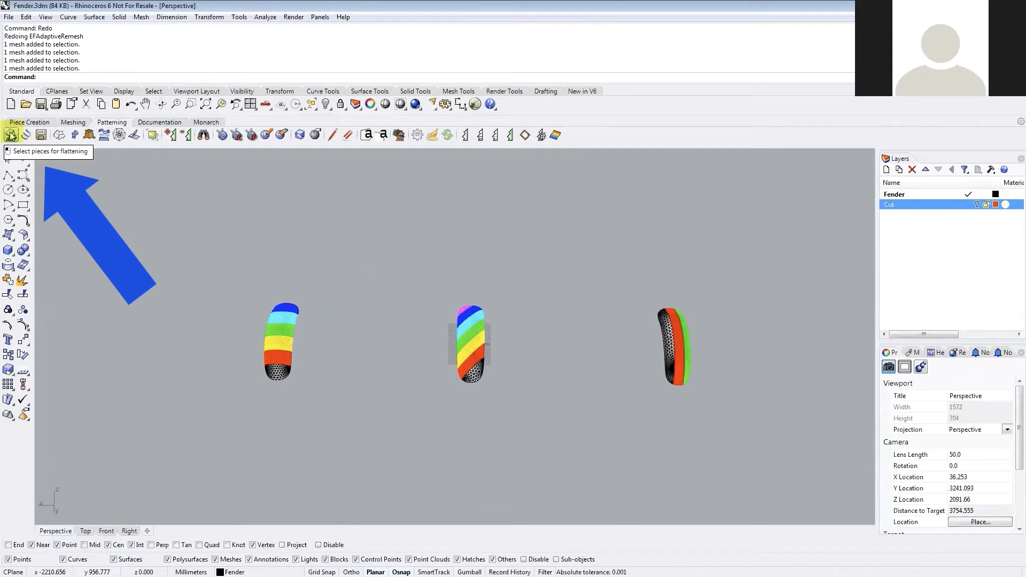
pyautogui.click(9, 132)
pyautogui.moveTo(159, 229); pyautogui.dragTo(746, 464)
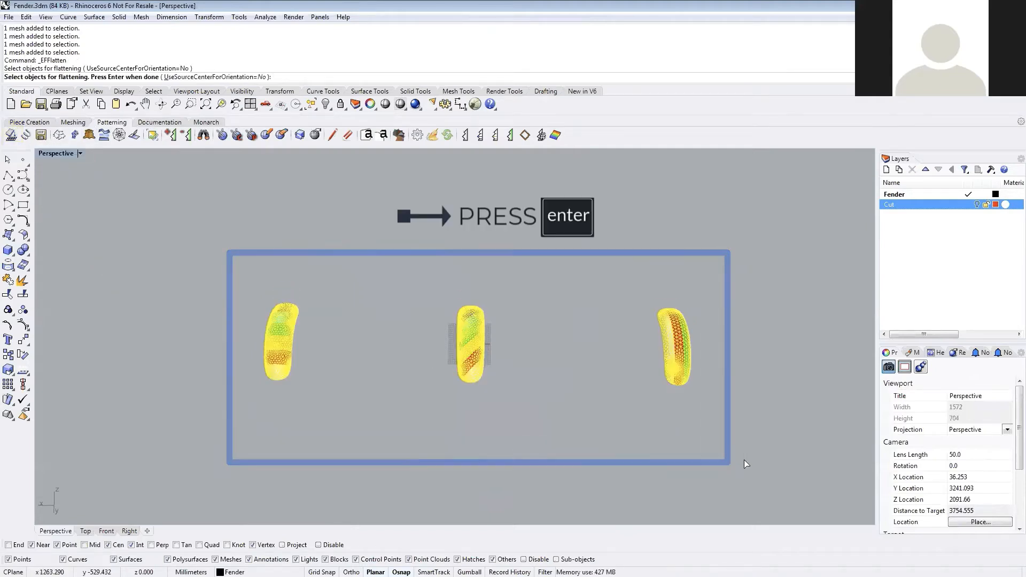
pyautogui.press('Return')
pyautogui.moveTo(515, 346); pyautogui.dragTo(480, 394, button='right')
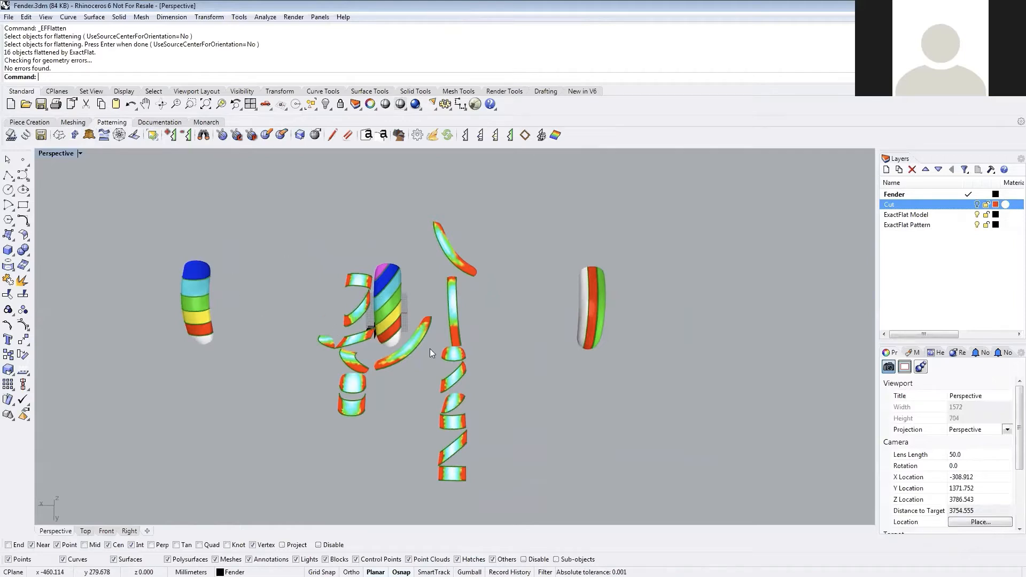
# - In a maximized Top view, make ExactFlat Pattern the current layer and hide the ExactFlat Model and Fender layers
pyautogui.doubleClick(49, 152)
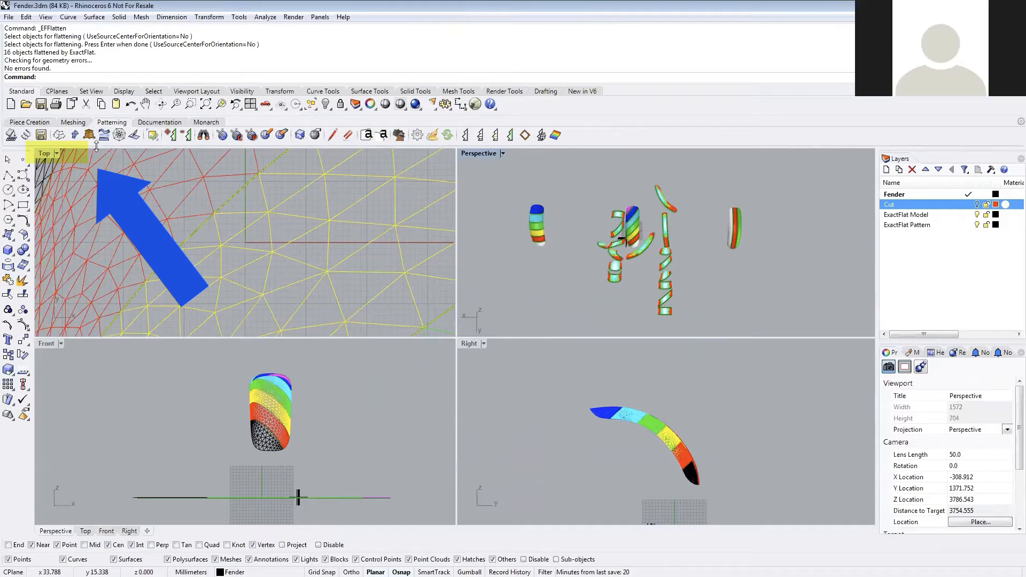
pyautogui.doubleClick(44, 154)
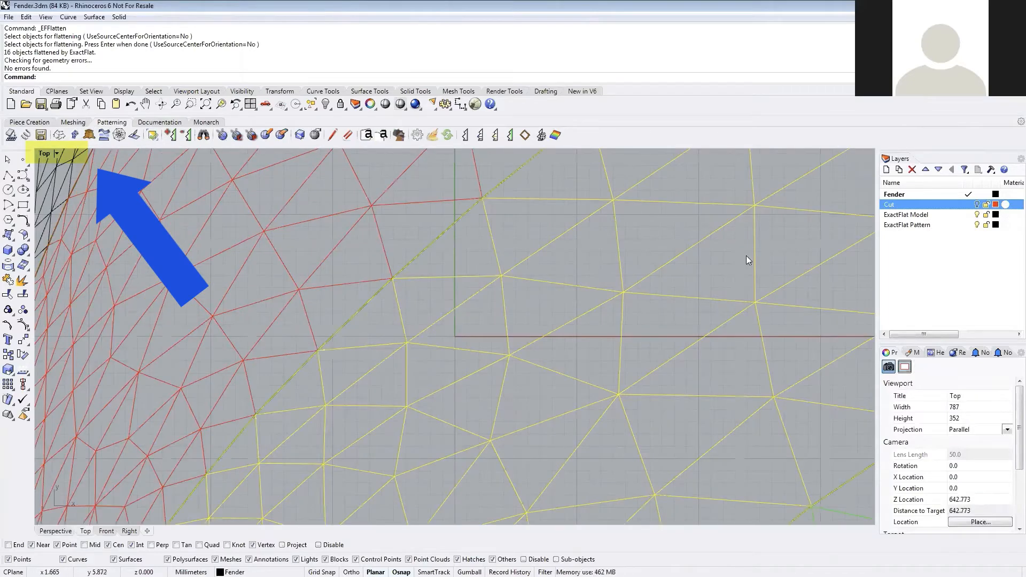
pyautogui.click(968, 225)
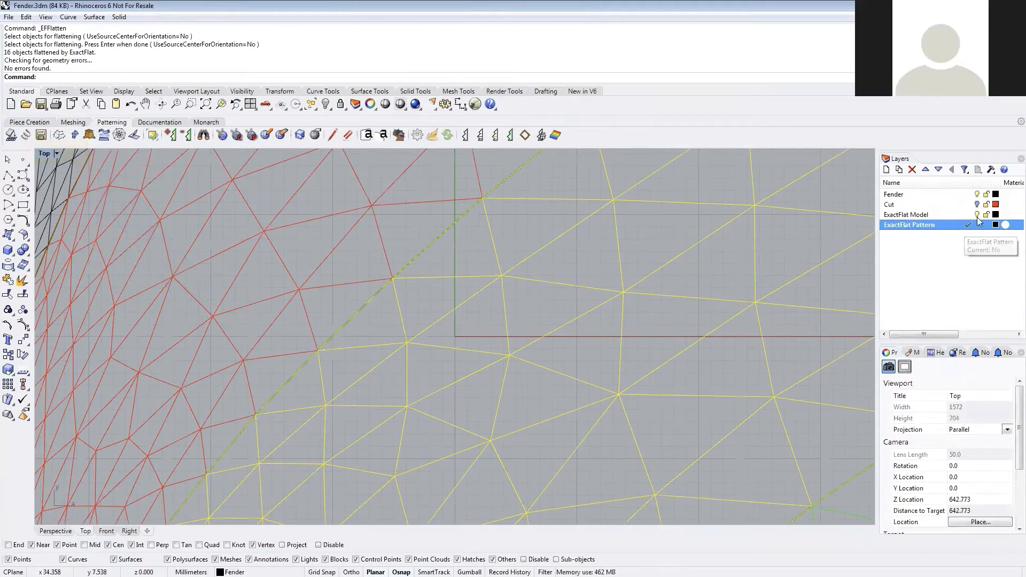
pyautogui.click(978, 215)
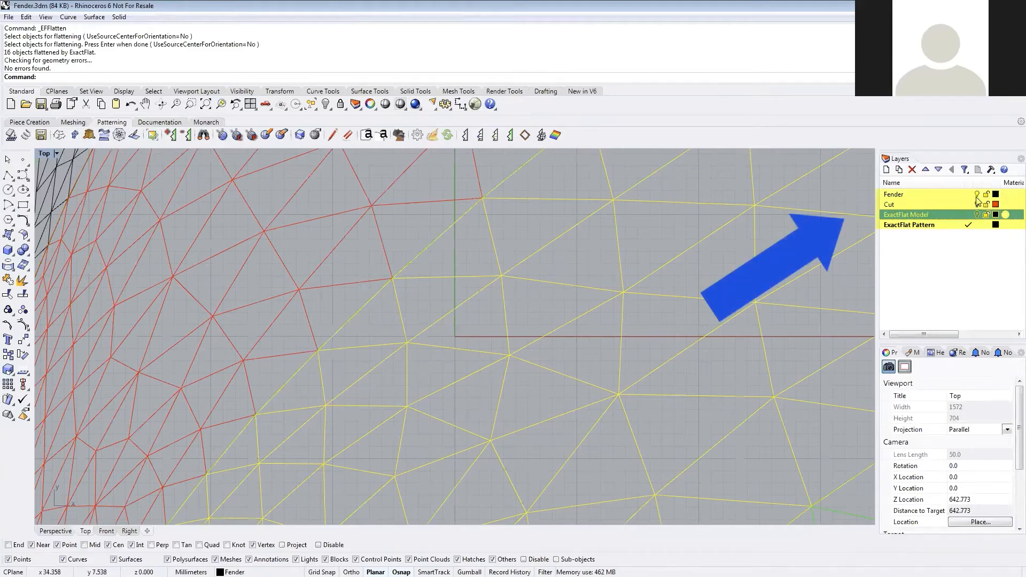
pyautogui.click(978, 195)
pyautogui.scroll(-10, 422, 278)
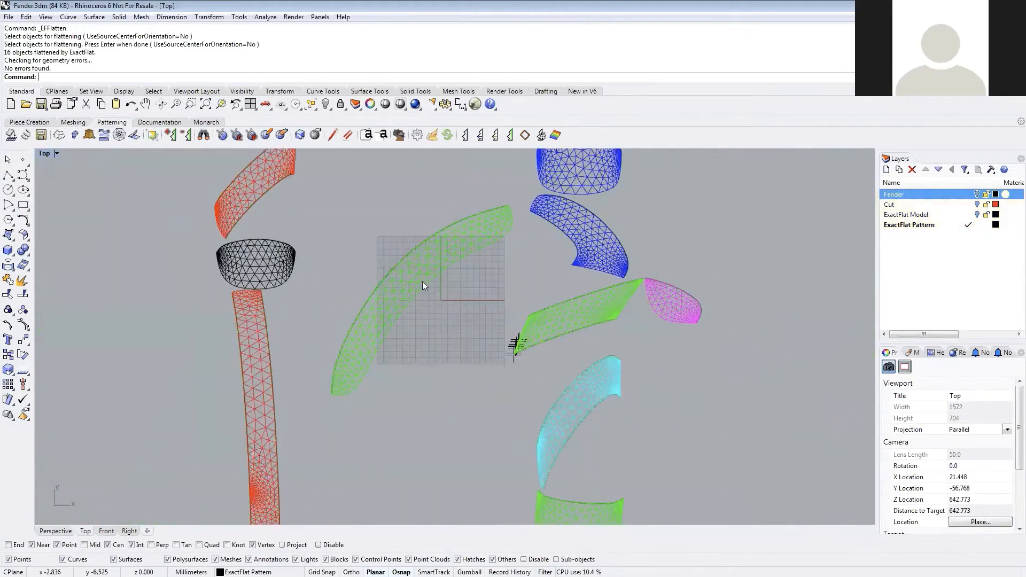
pyautogui.moveTo(447, 261); pyautogui.dragTo(469, 330, button='right')
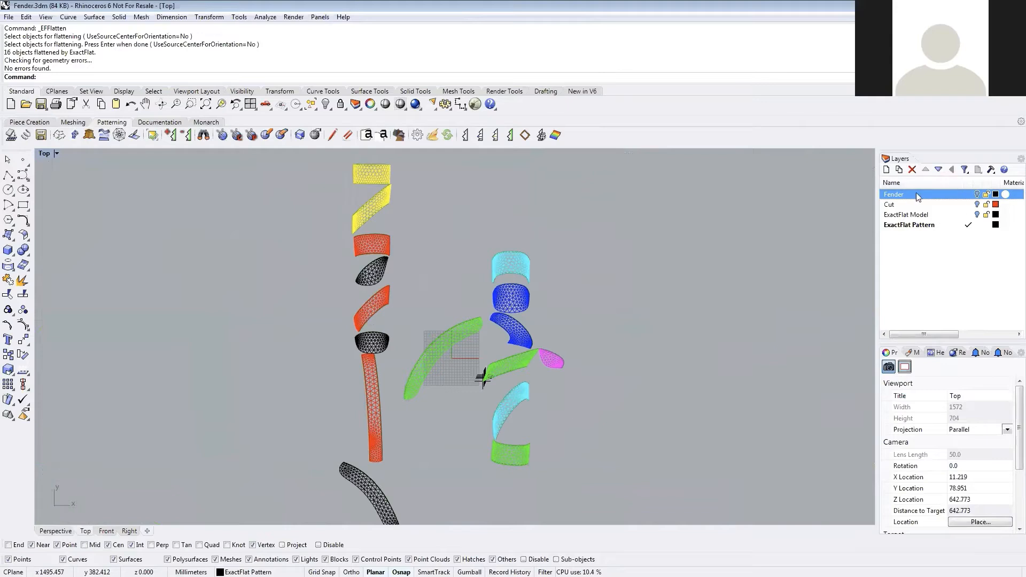
pyautogui.scroll(-5, 443, 289)
pyautogui.moveTo(443, 289)
pyautogui.mouseDown(button='right')
pyautogui.moveTo(459, 240)
pyautogui.moveTo(432, 302)
pyautogui.mouseUp(button='right')
pyautogui.scroll(3, 431, 301)
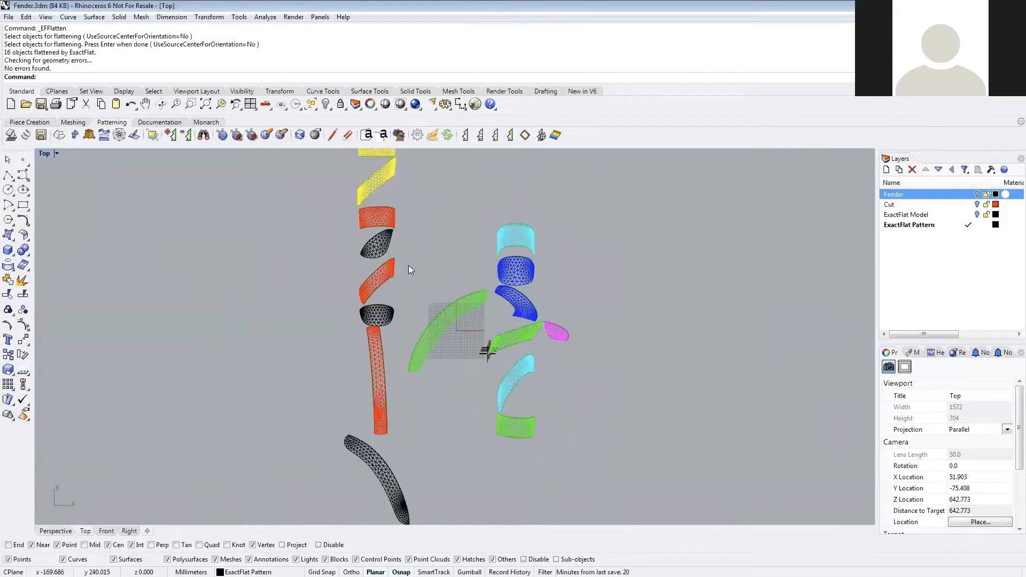
pyautogui.scroll(-1, 417, 266)
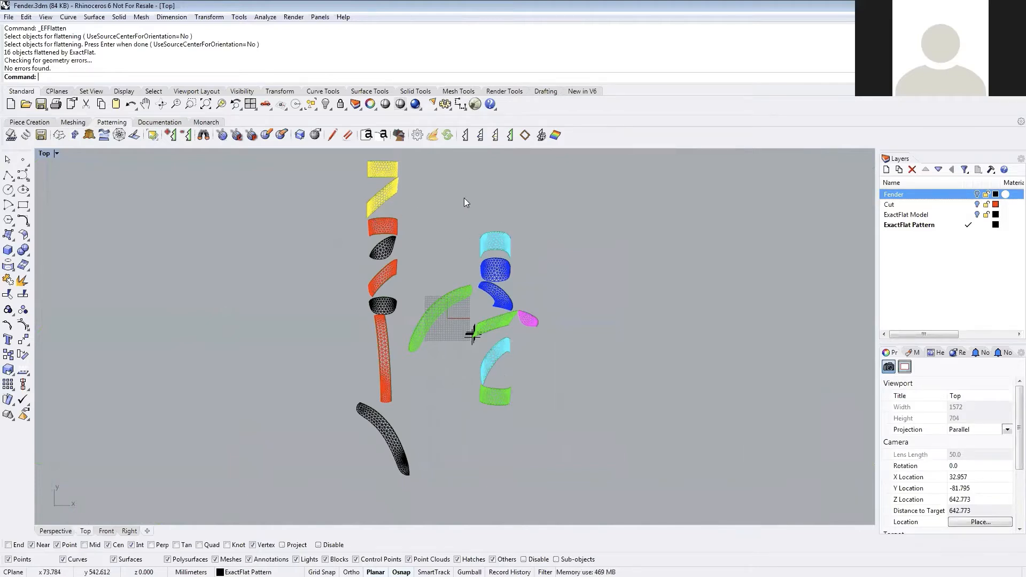
# - Switch the Top view to Shaded display to show the strain colours on the flattened patterns
pyautogui.click(386, 229)
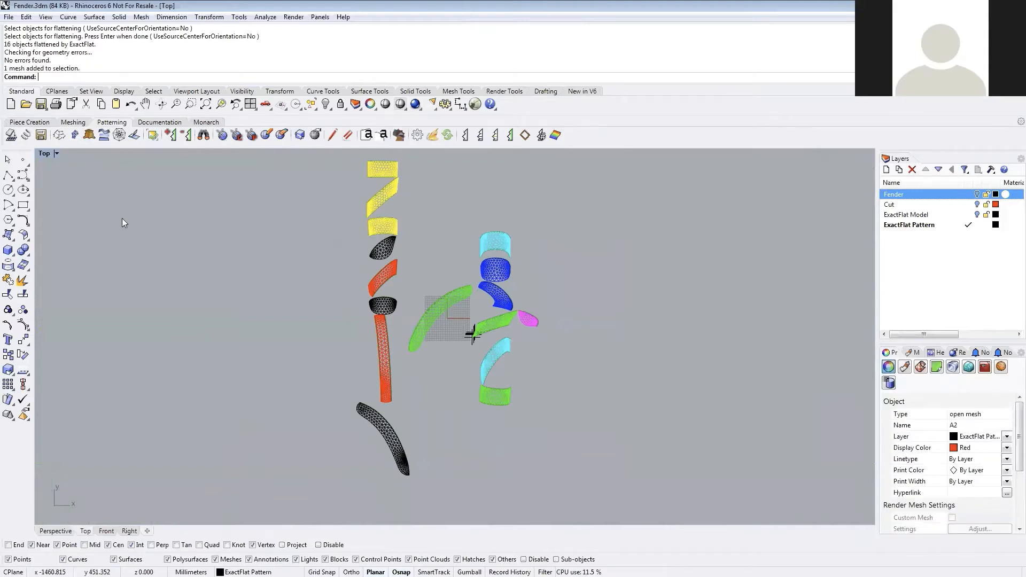
pyautogui.click(45, 154)
pyautogui.click(45, 155)
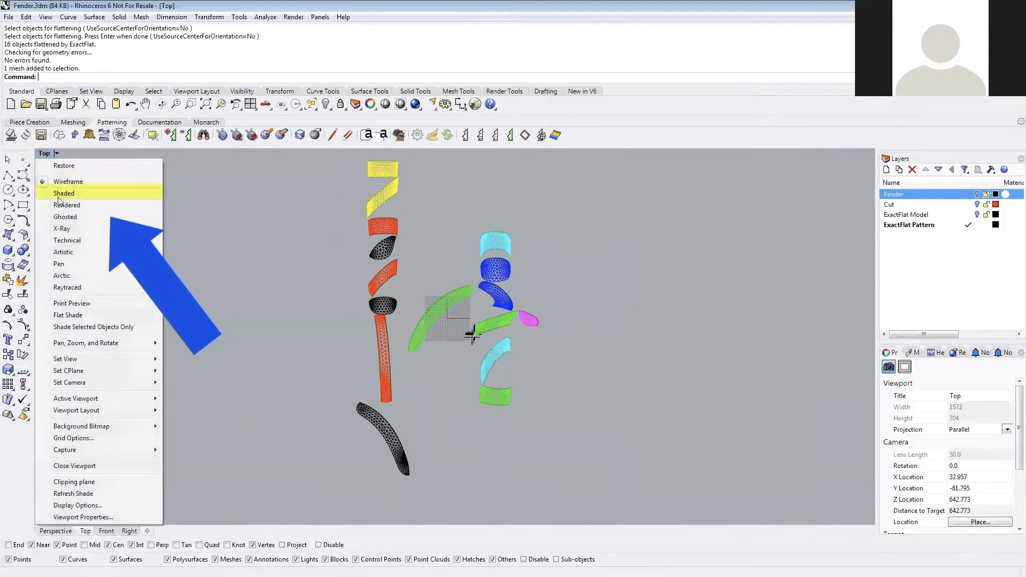
pyautogui.click(58, 194)
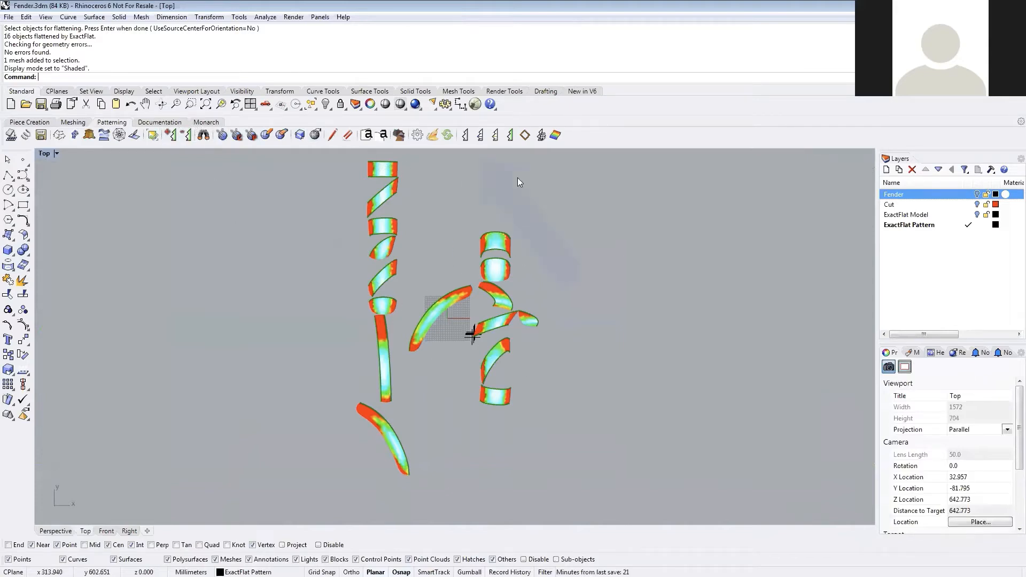
# - Turn on the ExactFlat mesh edge highlight to examine the shaded patterns' triangulation, and turn it off again
pyautogui.click(477, 137)
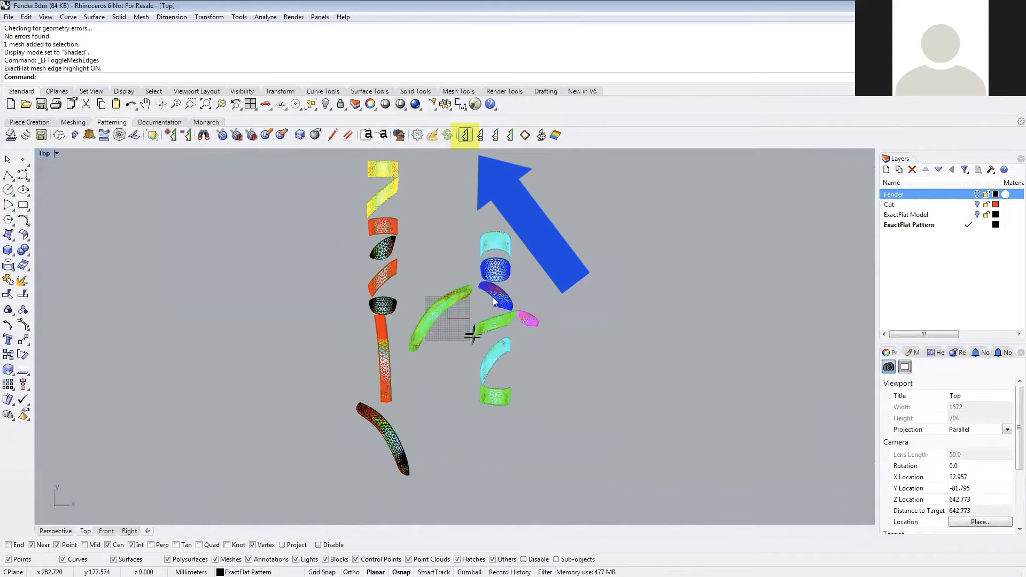
pyautogui.scroll(4, 489, 290)
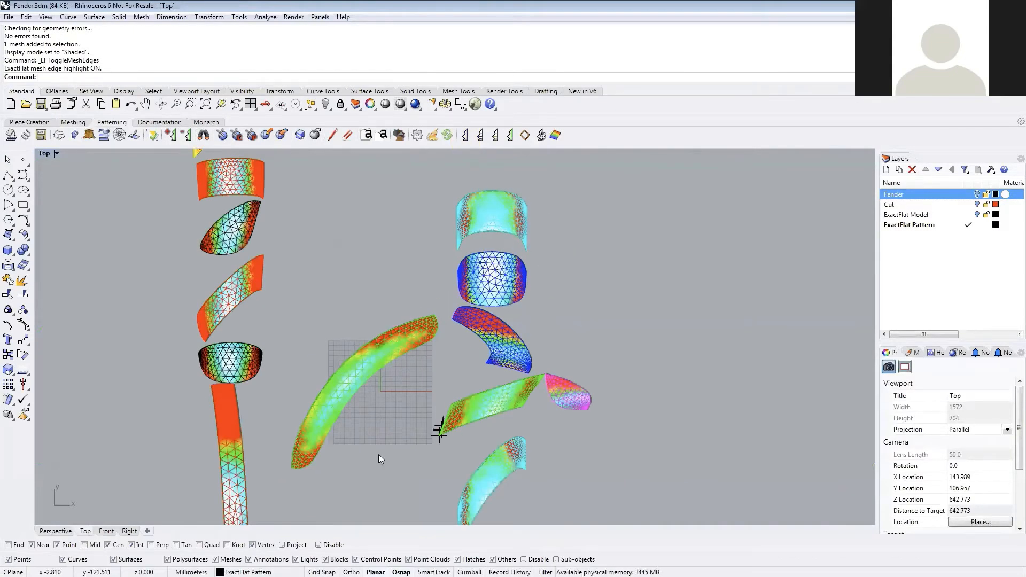
pyautogui.moveTo(374, 480); pyautogui.dragTo(405, 465, button='right')
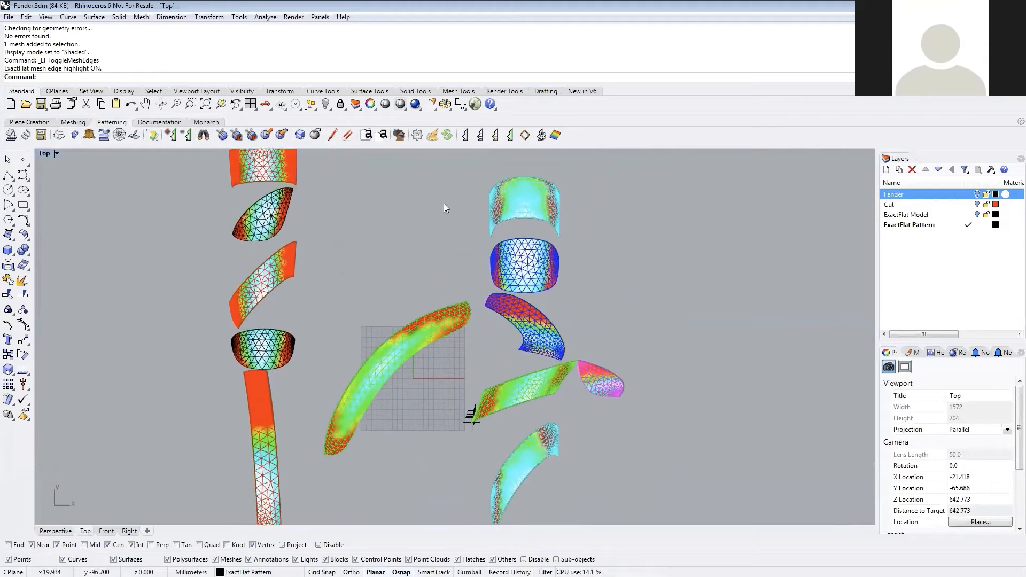
pyautogui.click(466, 137)
pyautogui.scroll(-3, 389, 267)
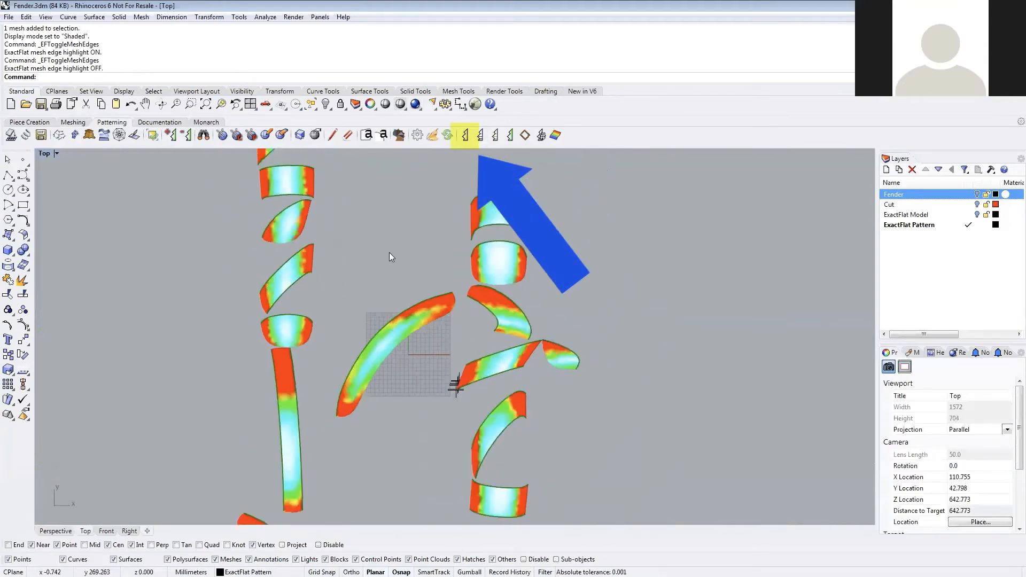
pyautogui.moveTo(397, 225); pyautogui.dragTo(409, 276, button='right')
pyautogui.moveTo(427, 311); pyautogui.dragTo(387, 287, button='right')
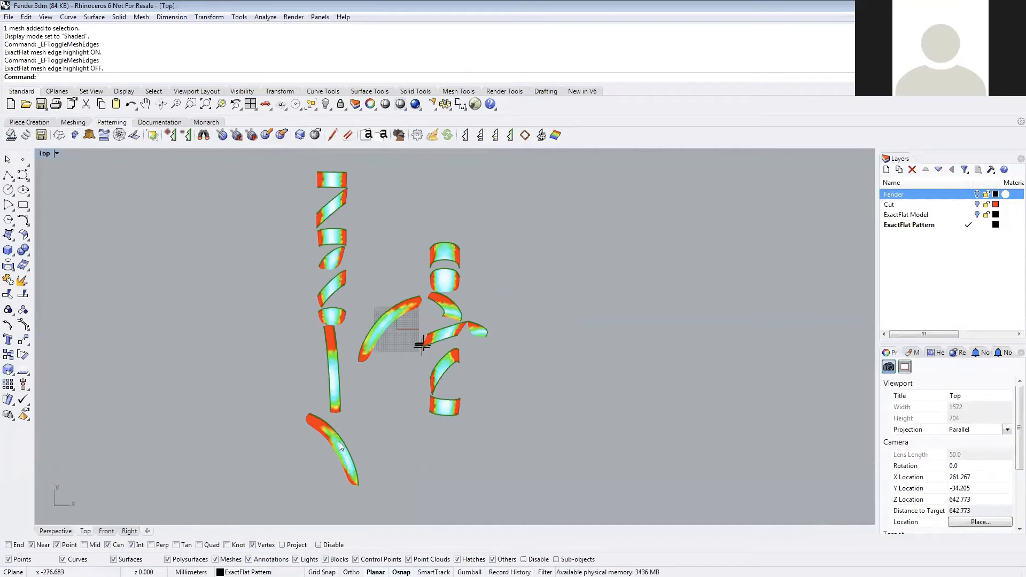
# - Re-flatten the seven pieces of the left-hand column, from the uppermost band to the long straight strip, with SmartFracture
pyautogui.click(60, 136)
pyautogui.scroll(4, 309, 202)
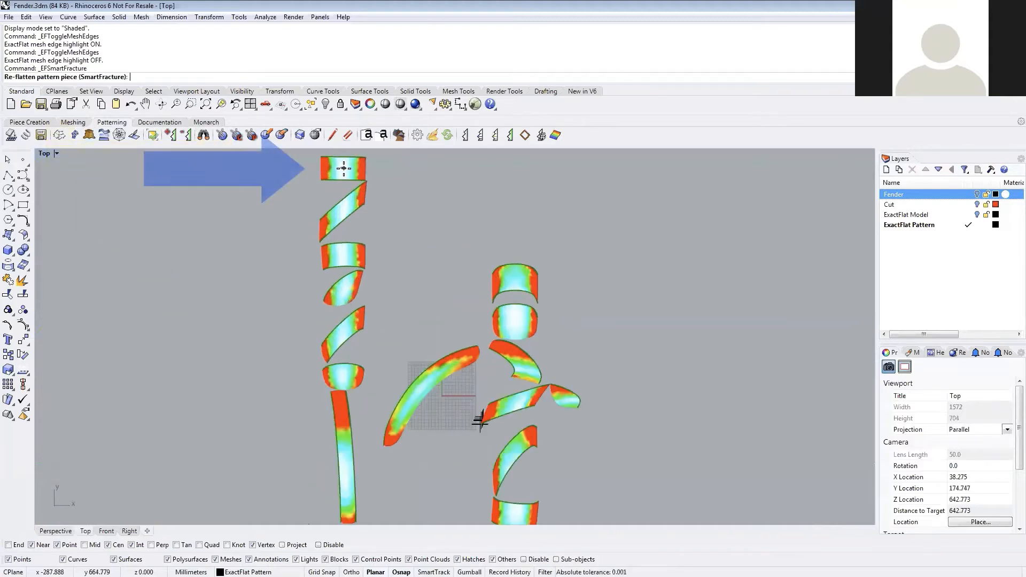
pyautogui.click(343, 169)
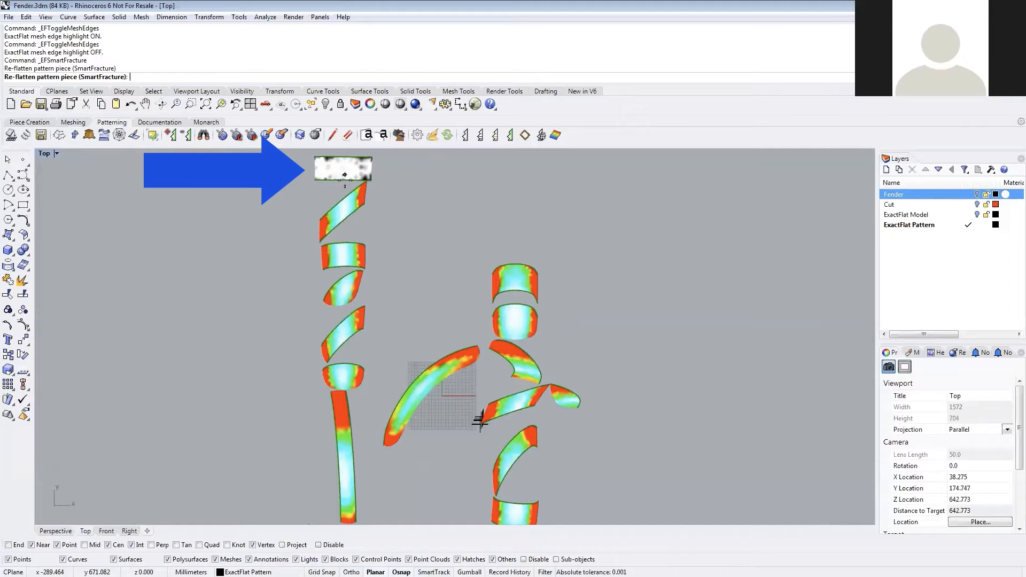
pyautogui.click(344, 207)
pyautogui.click(347, 255)
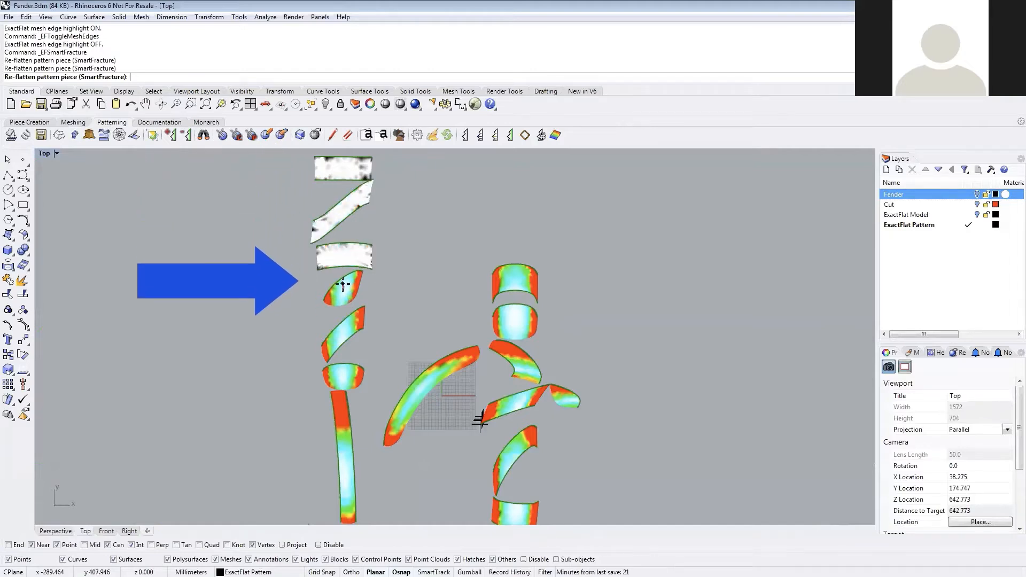
pyautogui.click(341, 288)
pyautogui.click(346, 333)
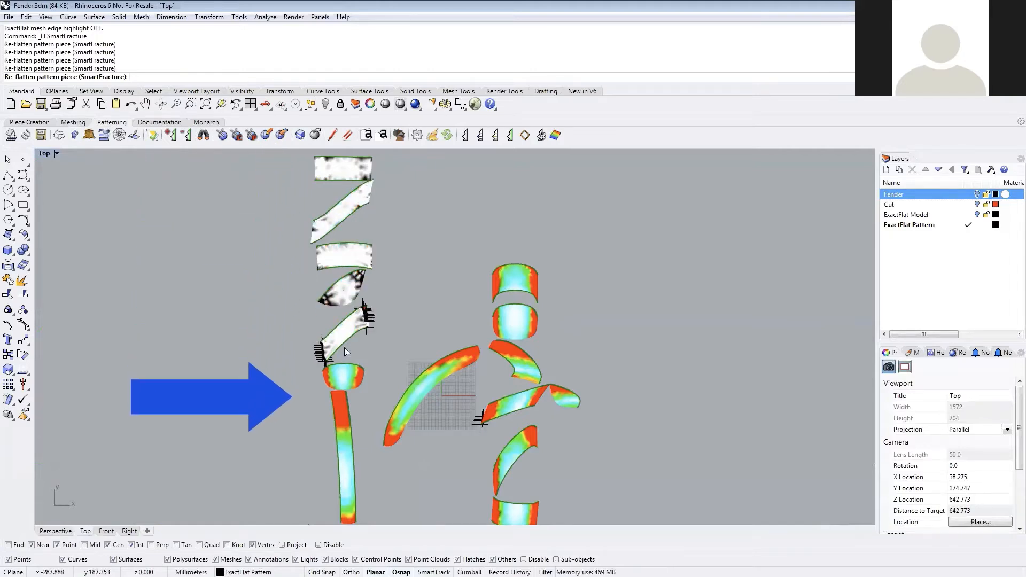
pyautogui.click(345, 377)
pyautogui.click(348, 459)
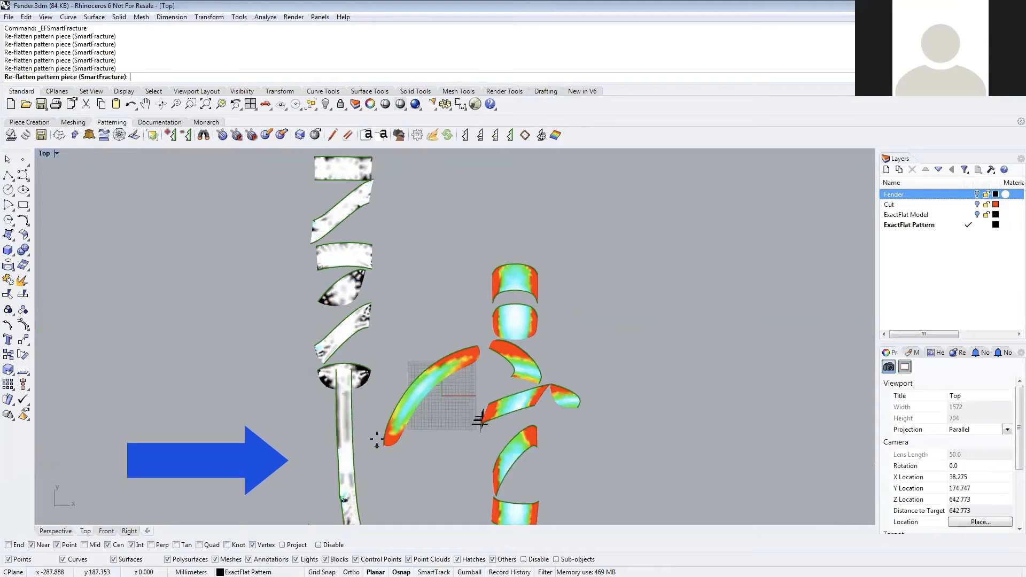
# - Re-flatten the curved middle strip and all seven pieces of the right-hand column with SmartFracture
pyautogui.scroll(-2, 407, 463)
pyautogui.moveTo(407, 464); pyautogui.dragTo(379, 417, button='right')
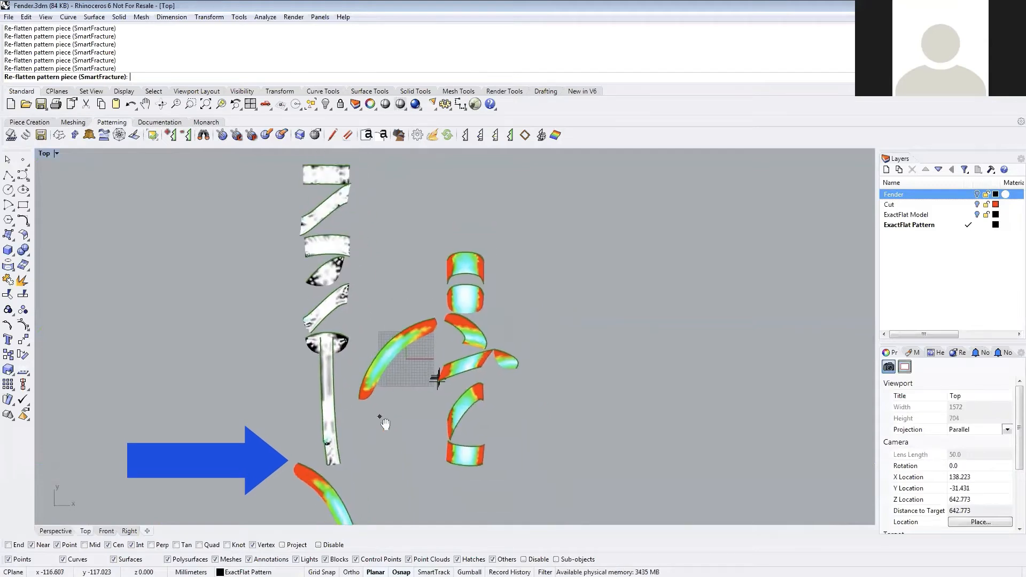
pyautogui.click(402, 347)
pyautogui.click(465, 266)
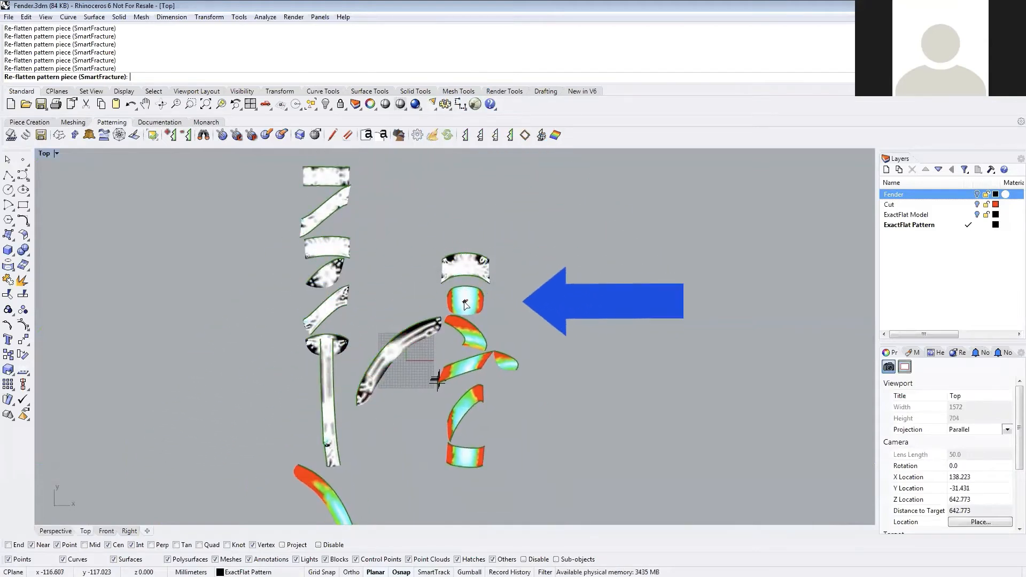
pyautogui.click(485, 296)
pyautogui.click(467, 330)
pyautogui.click(481, 361)
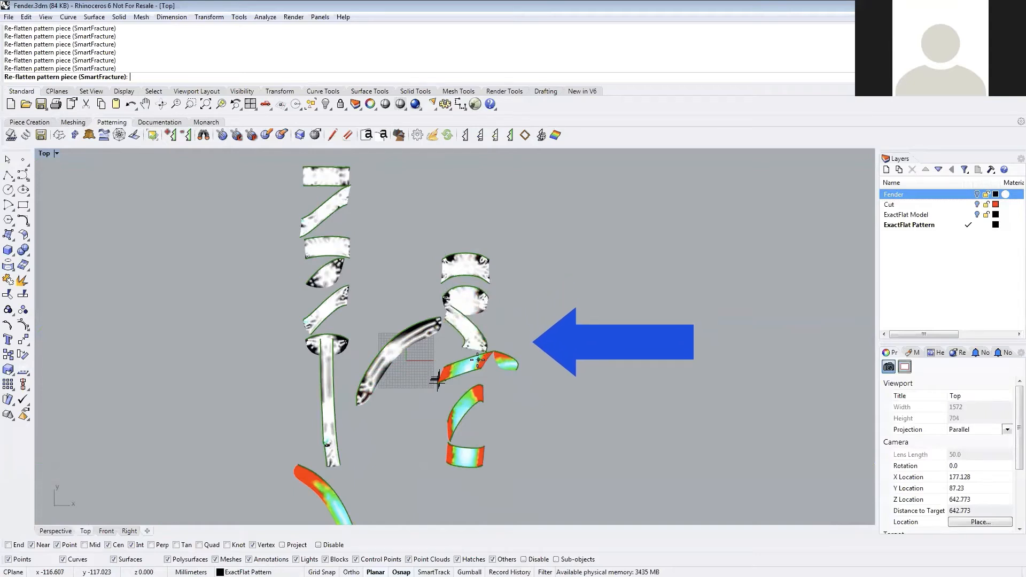
pyautogui.click(463, 407)
pyautogui.click(467, 456)
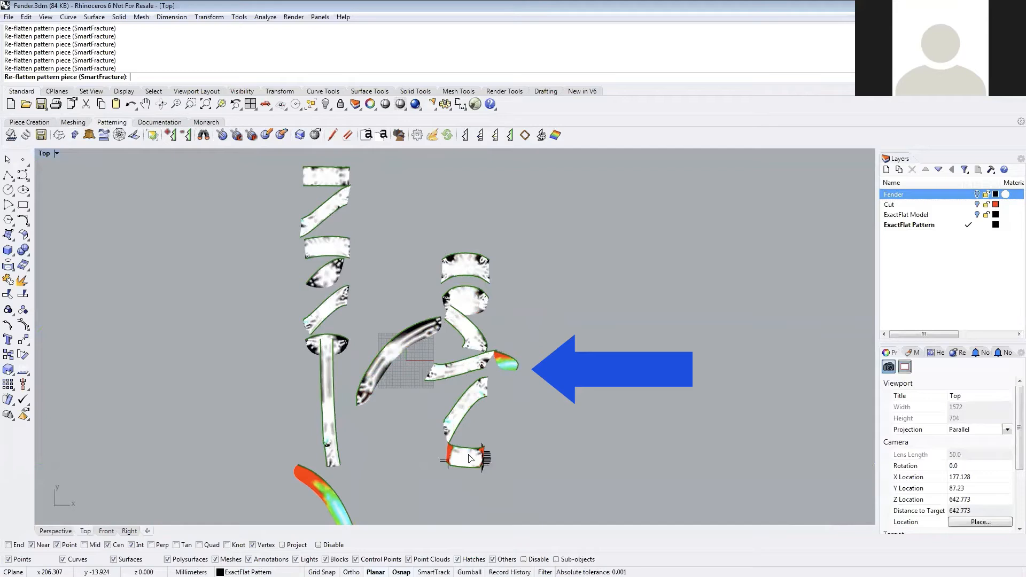
pyautogui.click(504, 361)
# - Re-flatten the remaining curved strip below the left-hand column with SmartFracture and finish the command
pyautogui.moveTo(370, 432); pyautogui.dragTo(408, 295, button='right')
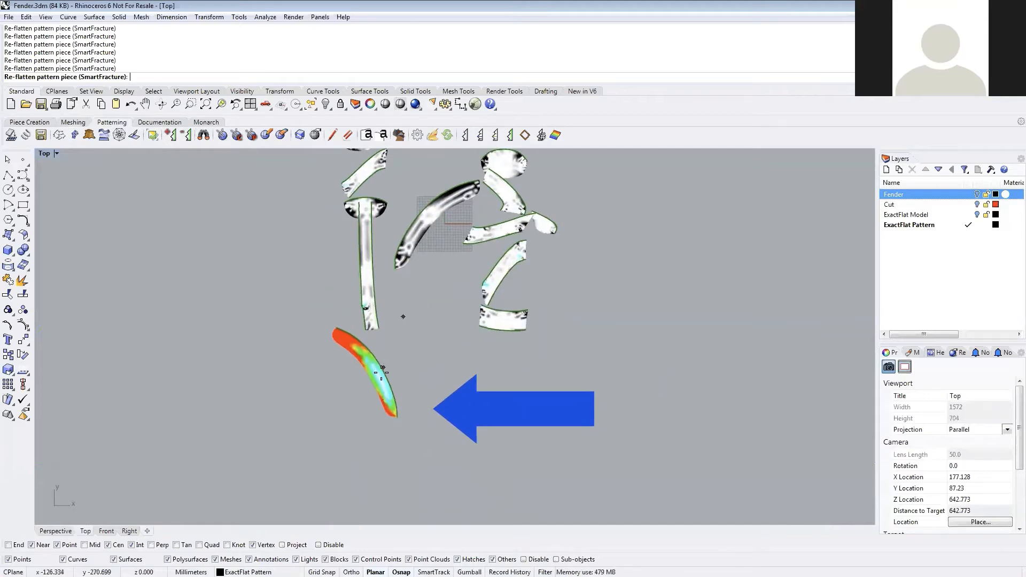
pyautogui.click(377, 373)
pyautogui.rightClick(376, 374)
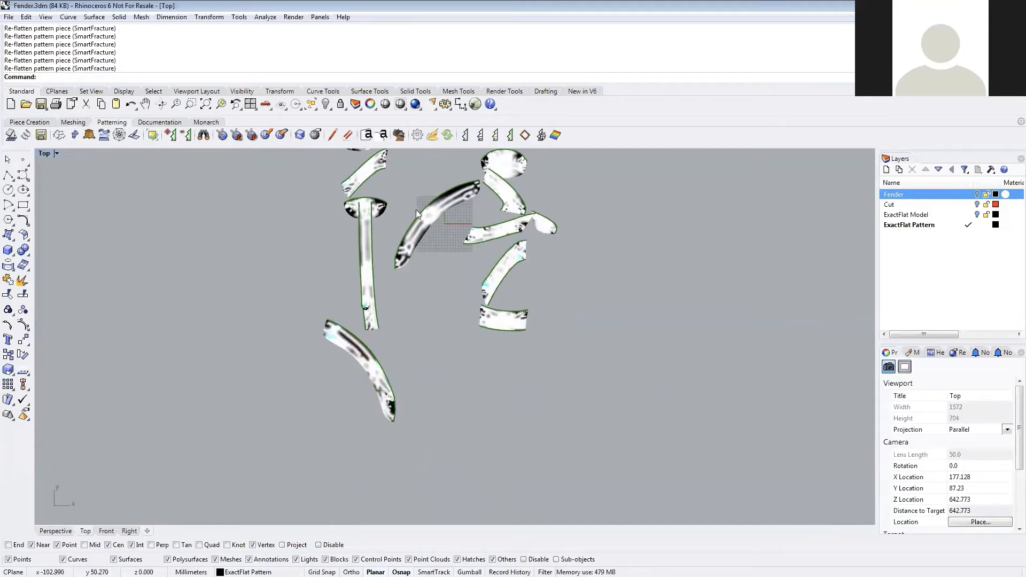
# - Move the long straight strip C2 out to an empty area right of all the other patterns and clear the selection
pyautogui.moveTo(430, 195); pyautogui.dragTo(431, 335, button='right')
pyautogui.scroll(-3, 431, 335)
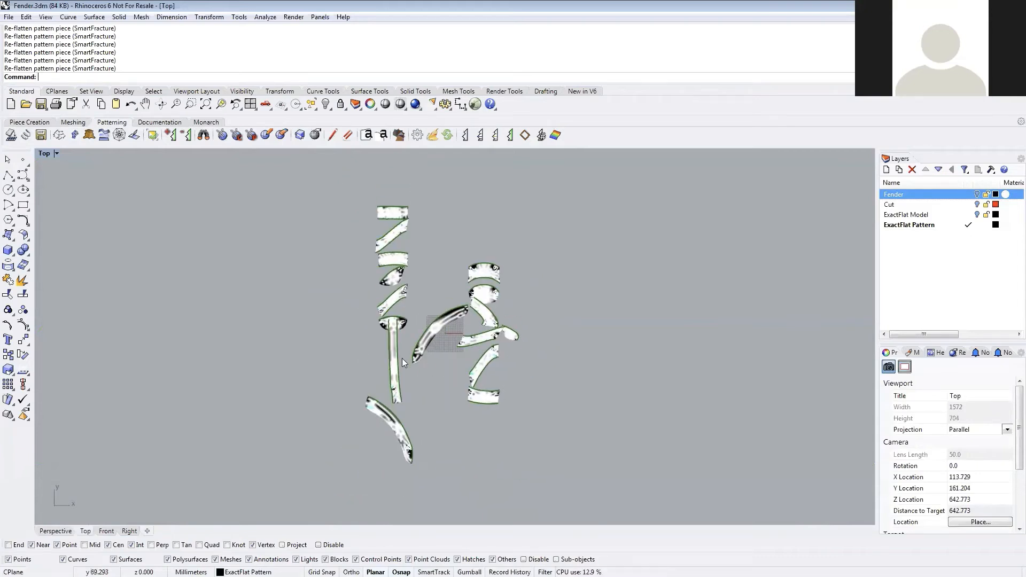
pyautogui.moveTo(393, 365); pyautogui.dragTo(638, 311)
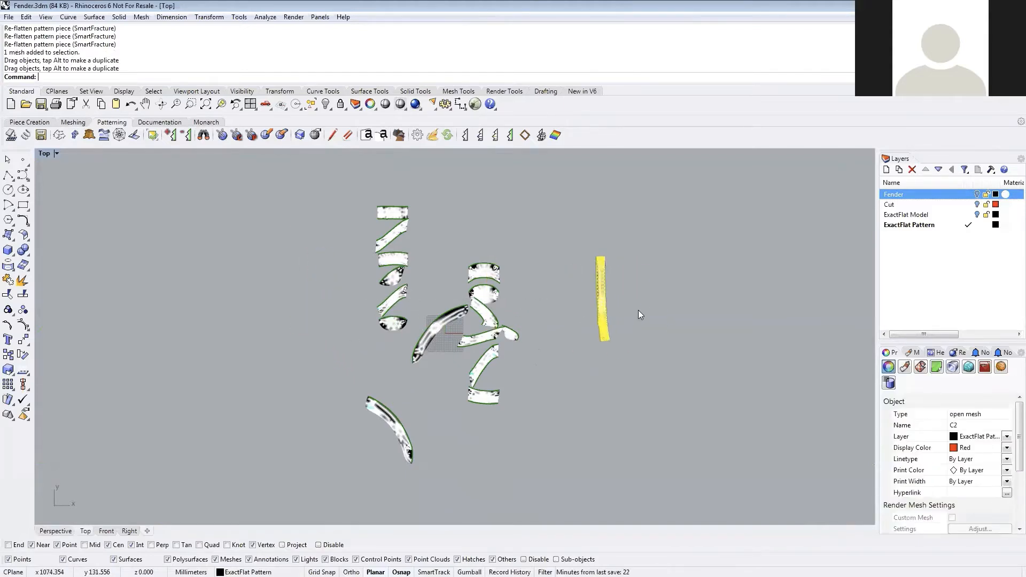
pyautogui.click(554, 223)
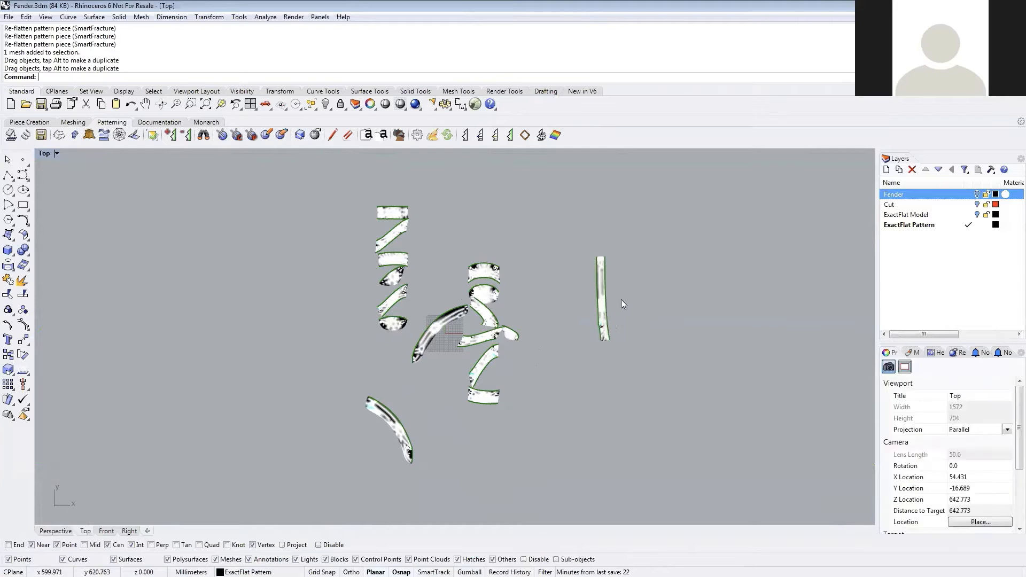
# - Start the ExactFlat Find command to locate the pieces neighbouring the separated long strip
pyautogui.scroll(3, 620, 298)
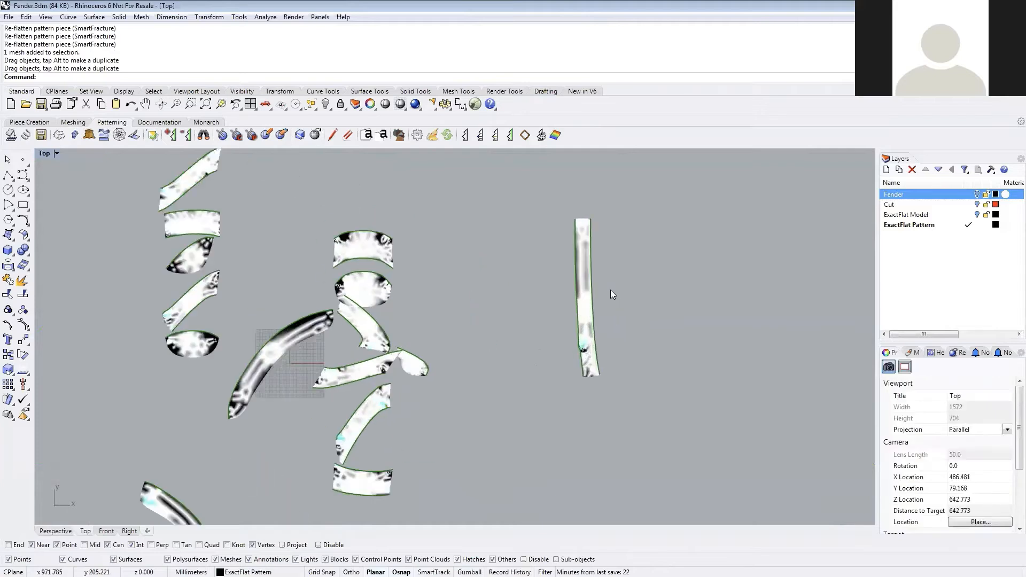
pyautogui.click(204, 135)
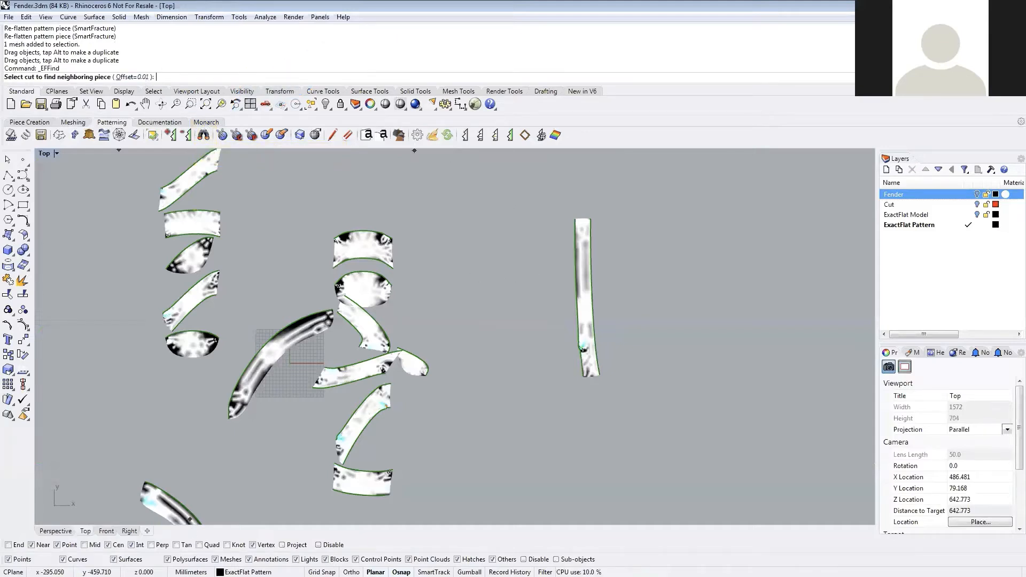
# - Set the neighbour-find offset to 5 and bring in the neighbouring pieces along both long edges of the straight strip
pyautogui.click(142, 77)
pyautogui.write('5')
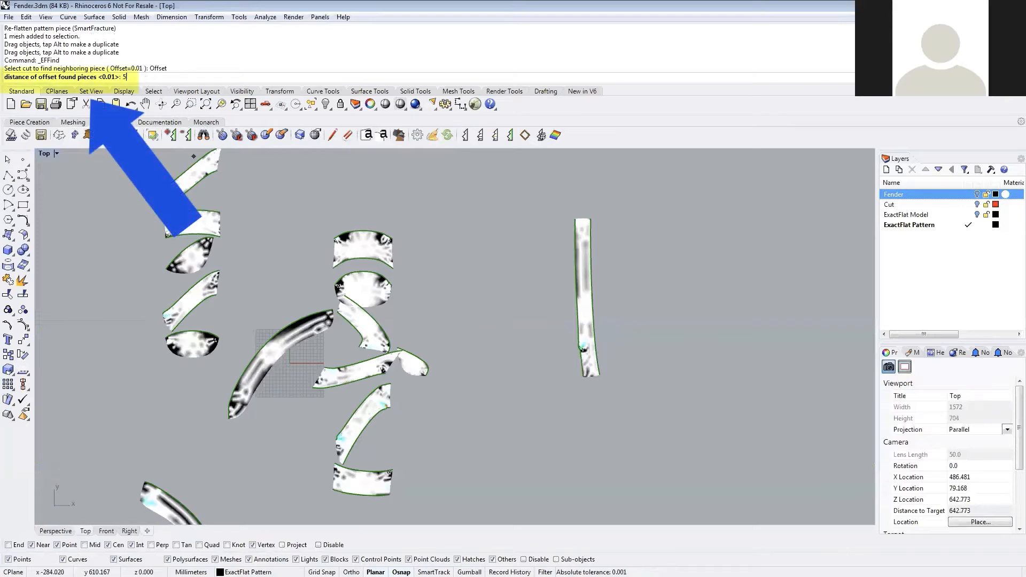
pyautogui.press('Return')
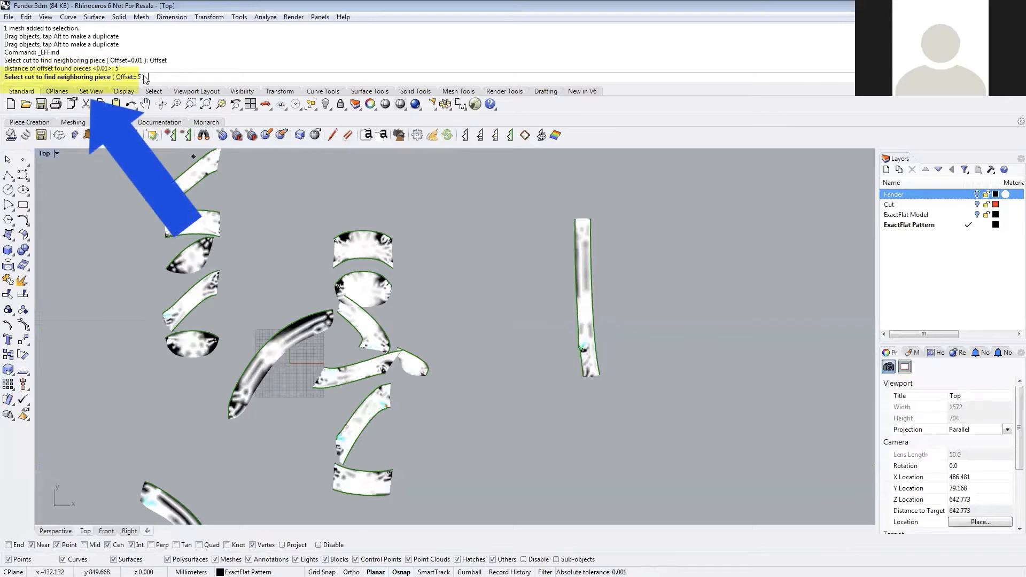
pyautogui.click(575, 296)
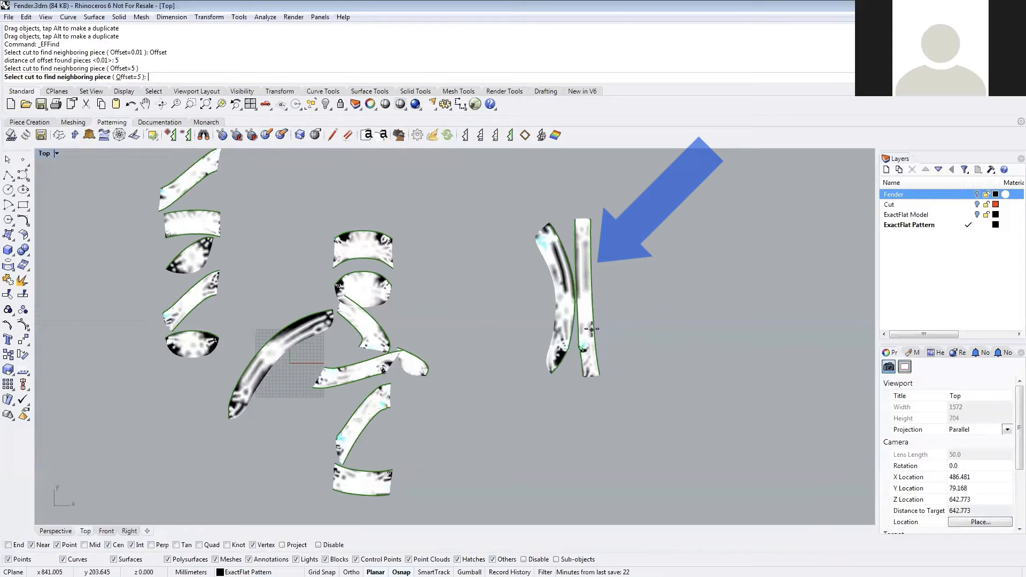
pyautogui.click(595, 297)
pyautogui.press('Return')
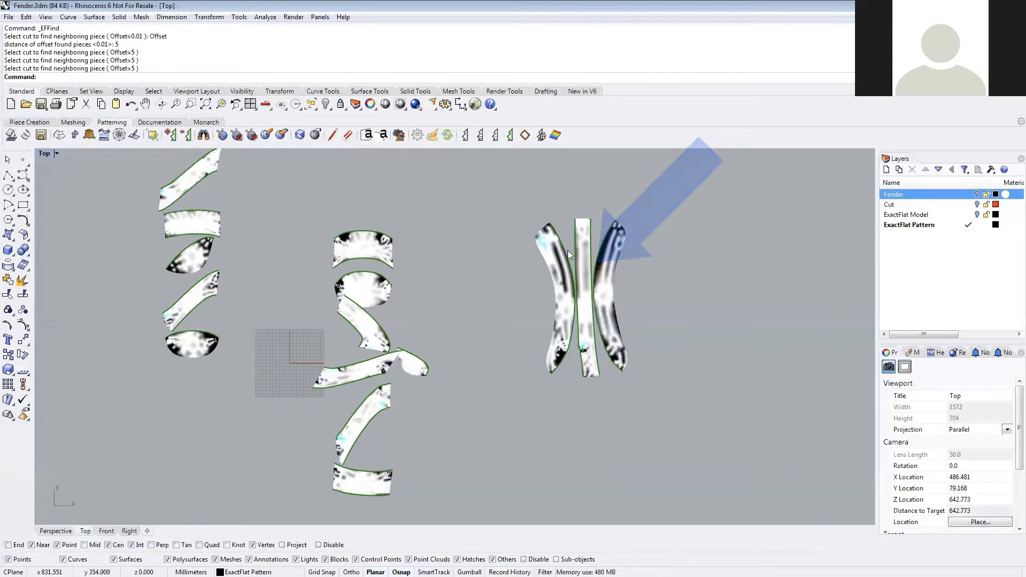
pyautogui.click(568, 300)
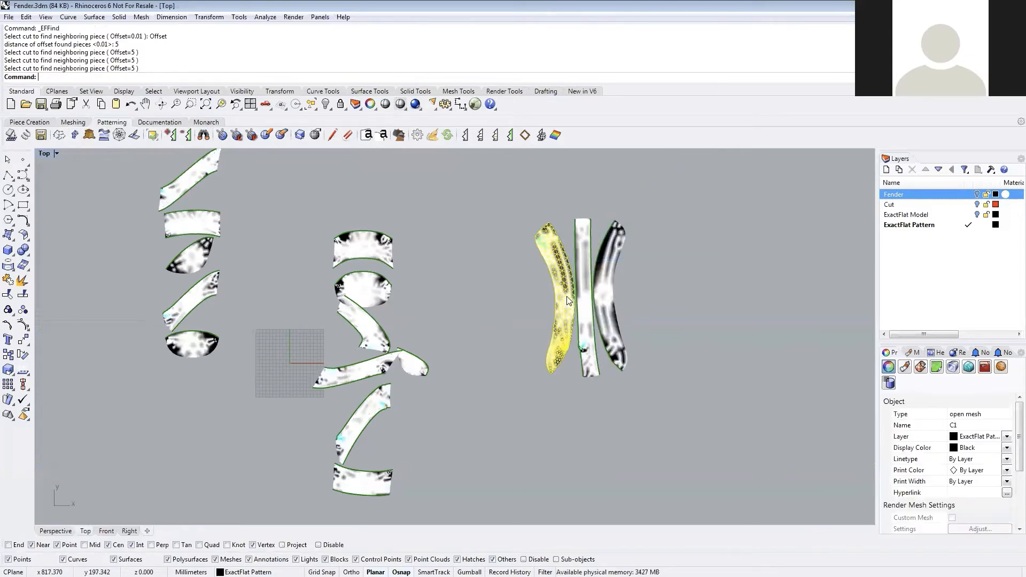
pyautogui.click(584, 325)
pyautogui.click(611, 324)
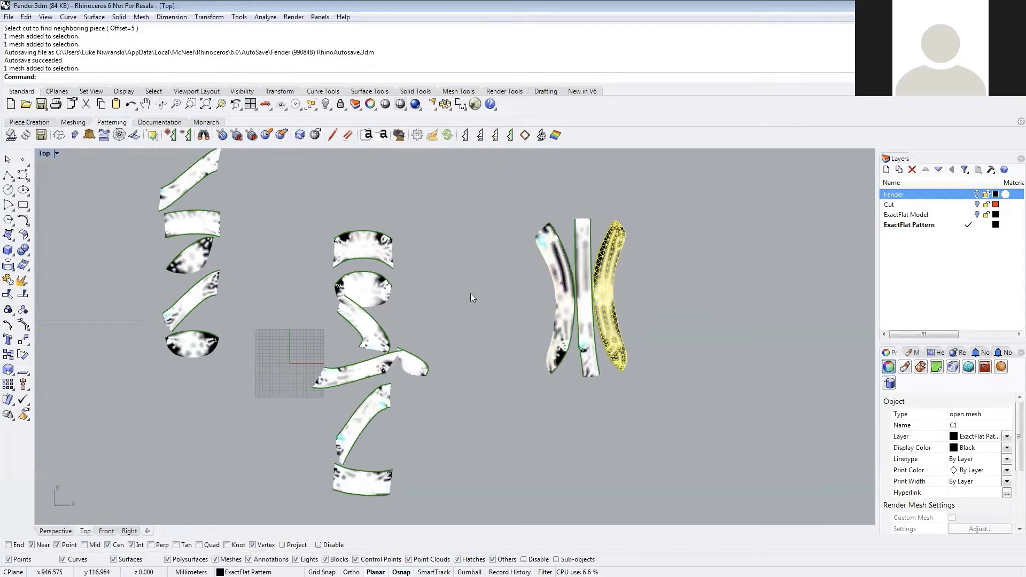
pyautogui.click(463, 275)
# - Move the two rounded end pieces, the small pointed piece and the leaf-shaped end piece out of the stacks into open space
pyautogui.moveTo(374, 295); pyautogui.dragTo(110, 176)
pyautogui.moveTo(195, 349); pyautogui.dragTo(115, 483)
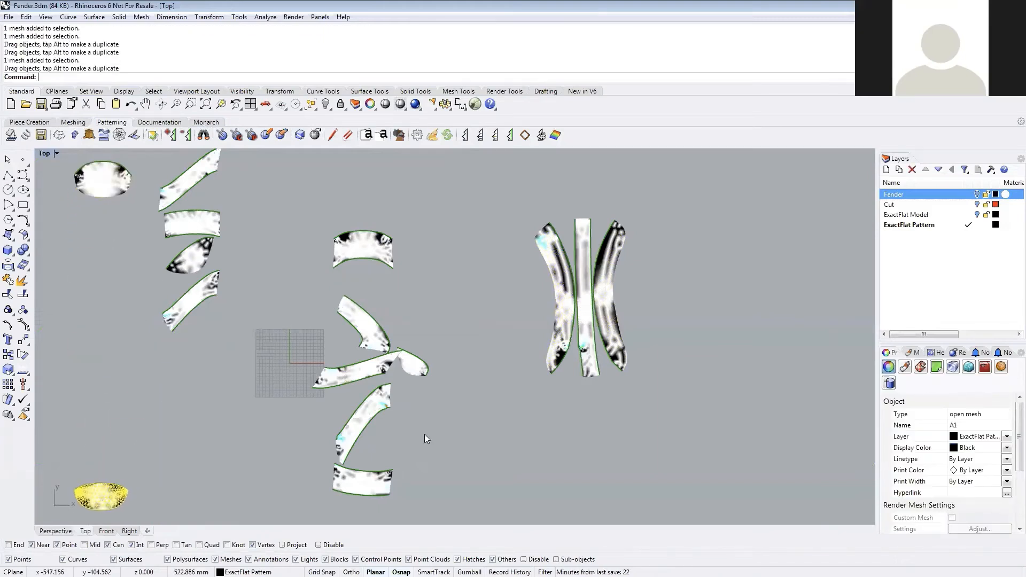
pyautogui.moveTo(415, 372); pyautogui.dragTo(395, 187)
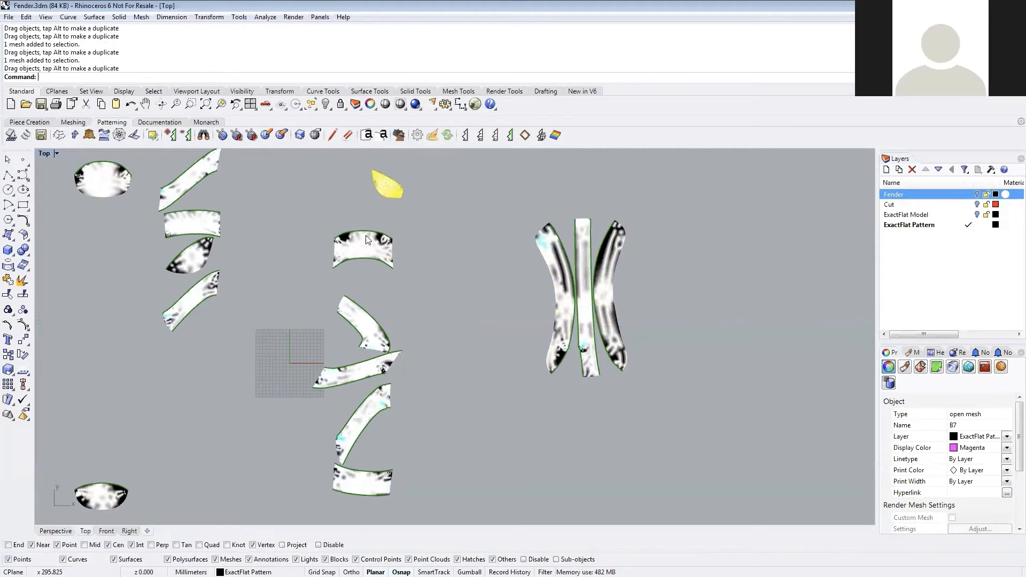
pyautogui.moveTo(186, 262); pyautogui.dragTo(423, 484)
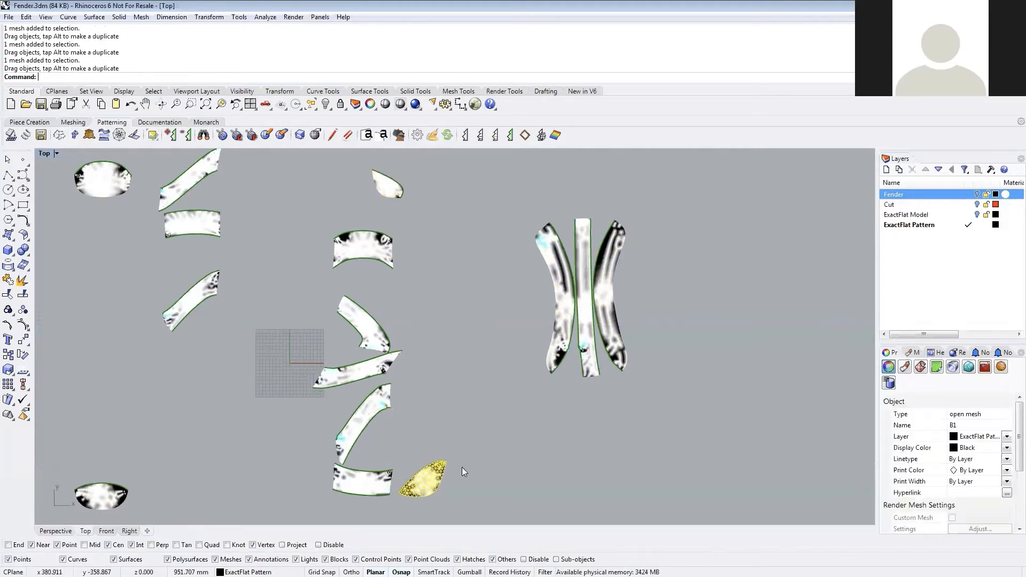
pyautogui.click(433, 386)
# - Set the neighbour-find offset to 20 and re-place the neighbouring pieces on both sides of the straight strip
pyautogui.click(203, 135)
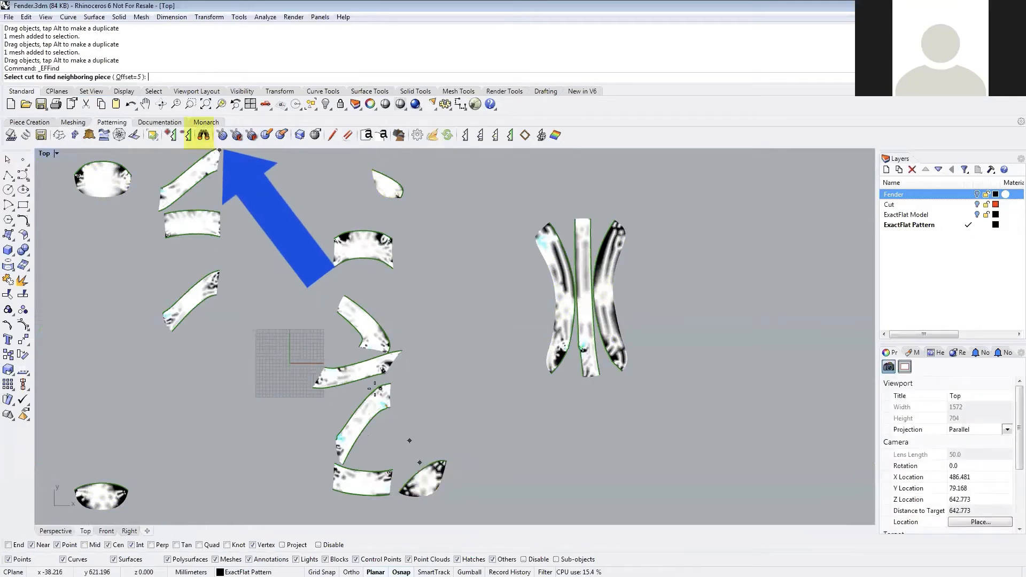
pyautogui.click(125, 77)
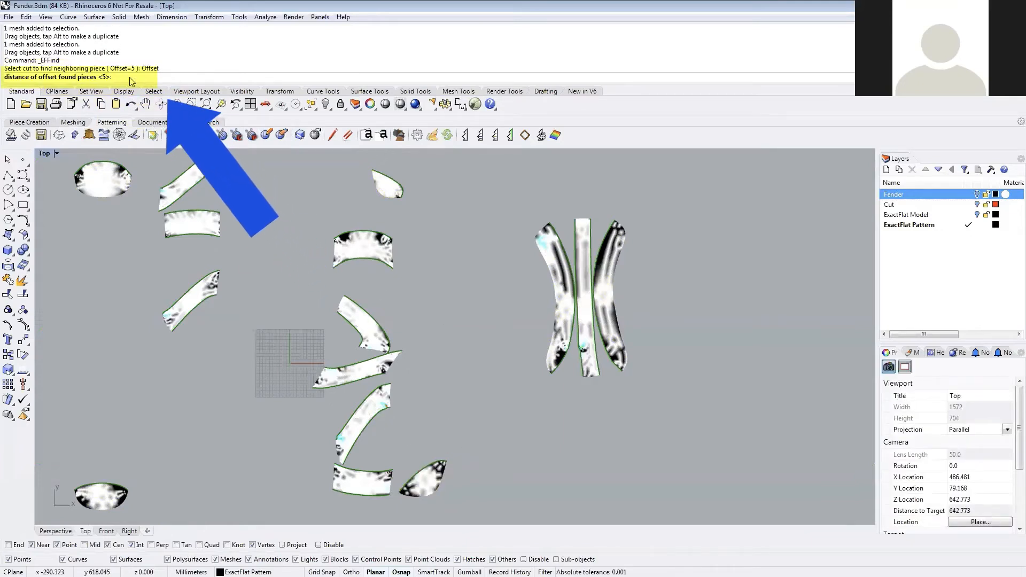
pyautogui.write('20')
pyautogui.press('Return')
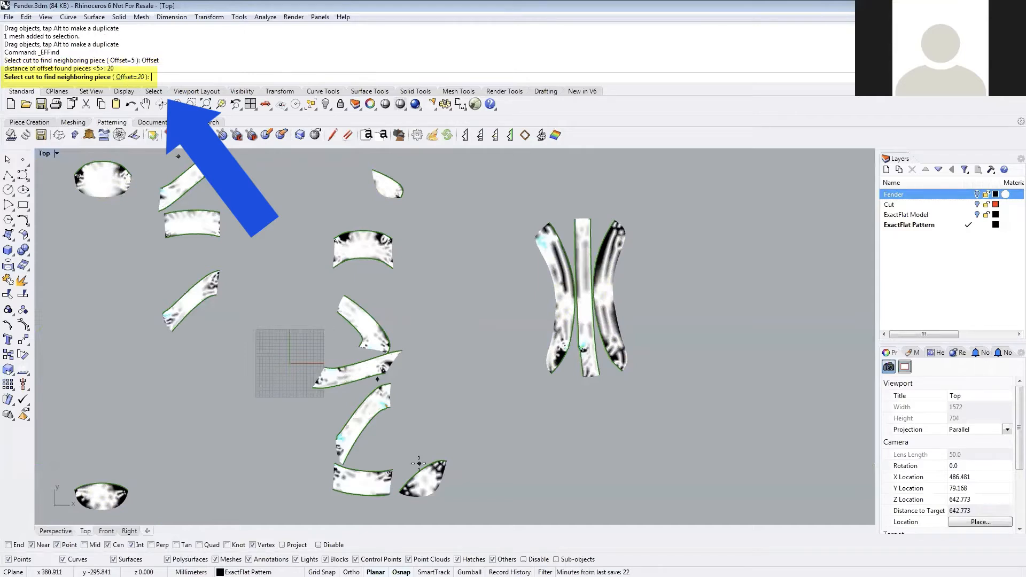
pyautogui.click(593, 296)
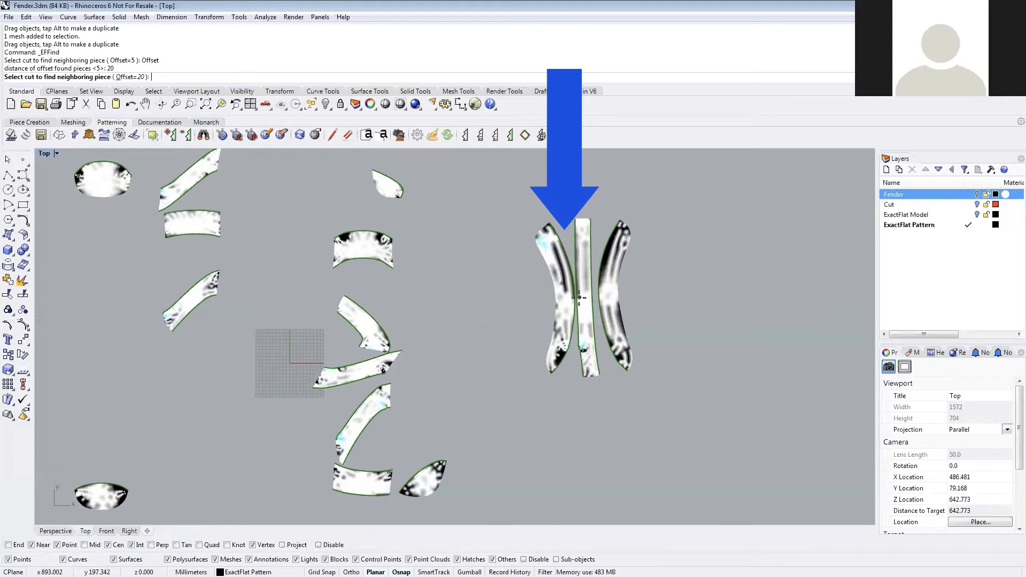
pyautogui.click(577, 298)
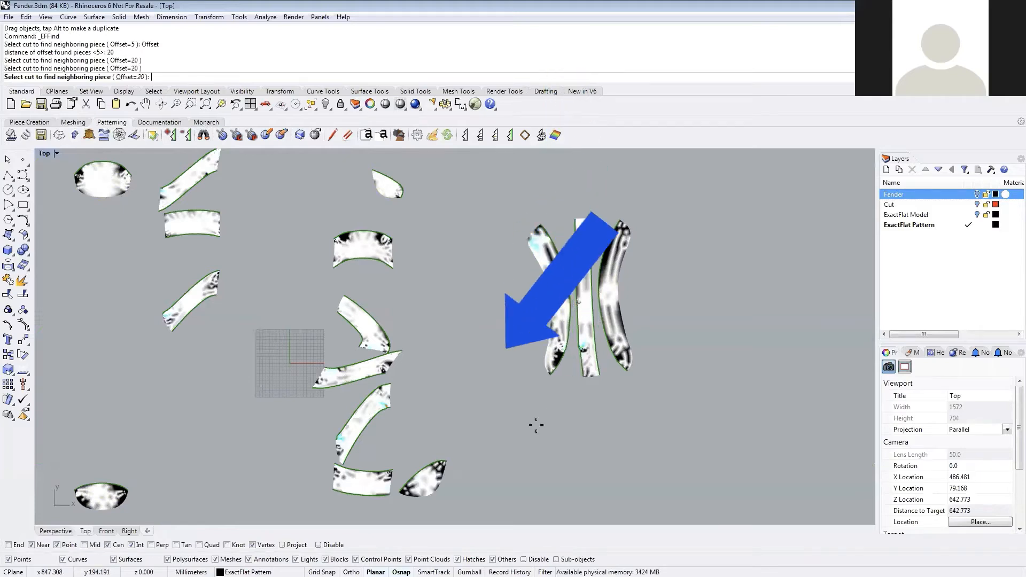
# - Find neighbours cut by cut from the leaf-shaped end piece, stacking the diagonal pieces up to the small end piece
pyautogui.click(424, 468)
pyautogui.click(420, 445)
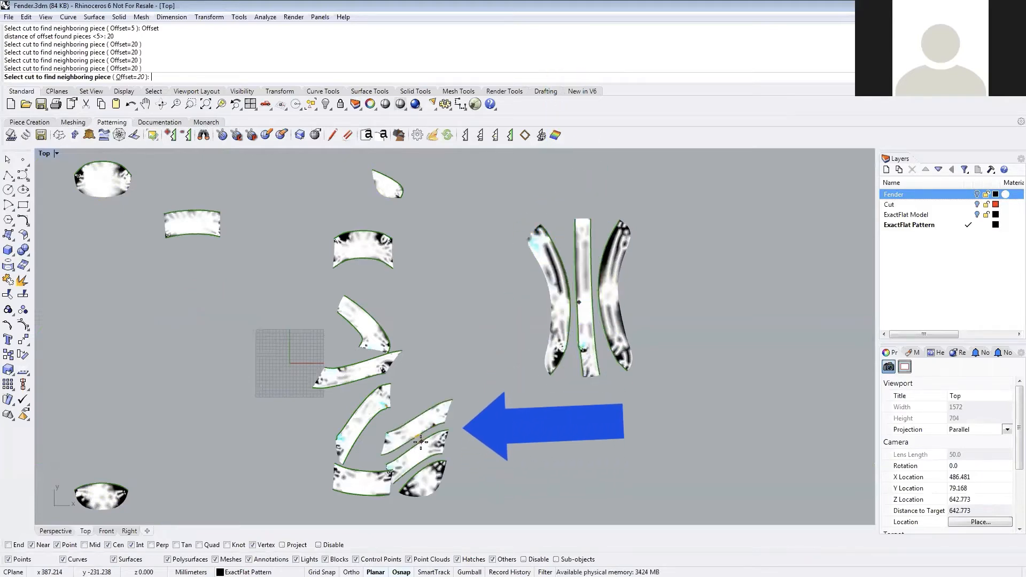
pyautogui.click(420, 409)
pyautogui.click(421, 385)
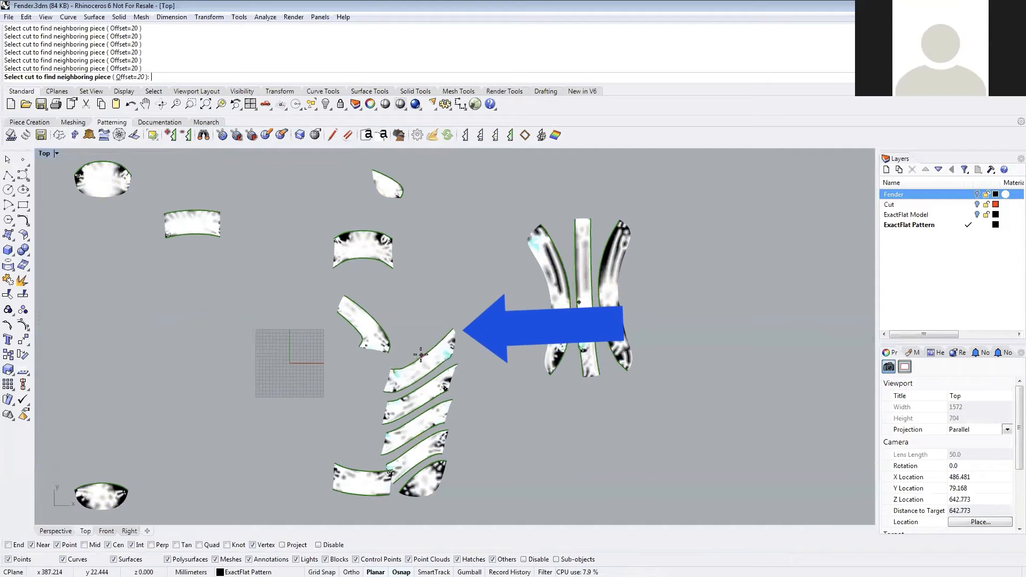
pyautogui.click(421, 354)
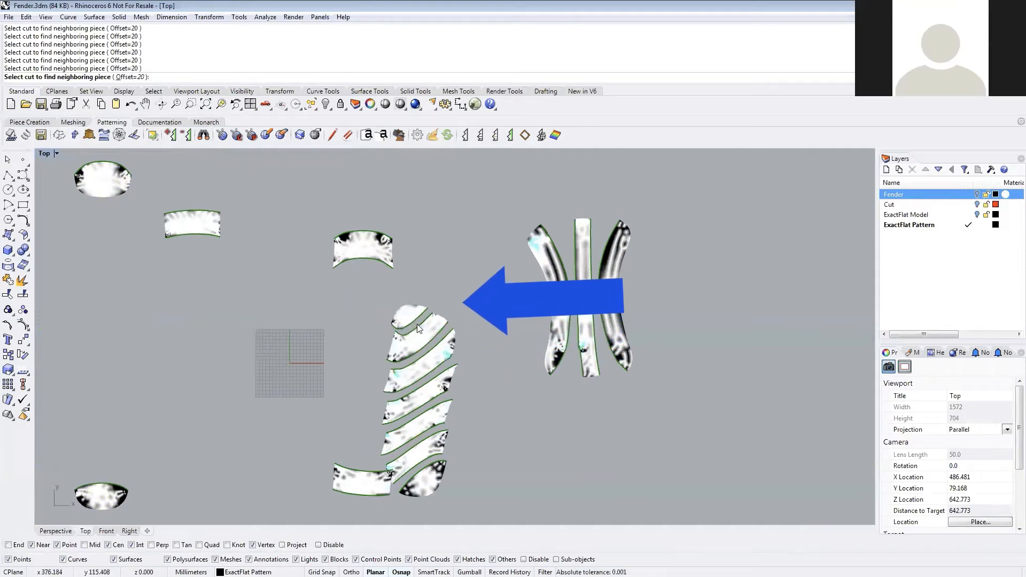
pyautogui.rightClick(417, 325)
# - Find neighbours cut by cut upward from the lower rounded end piece, stacking the horizontal panels up to the oval end piece
pyautogui.rightClick(162, 425)
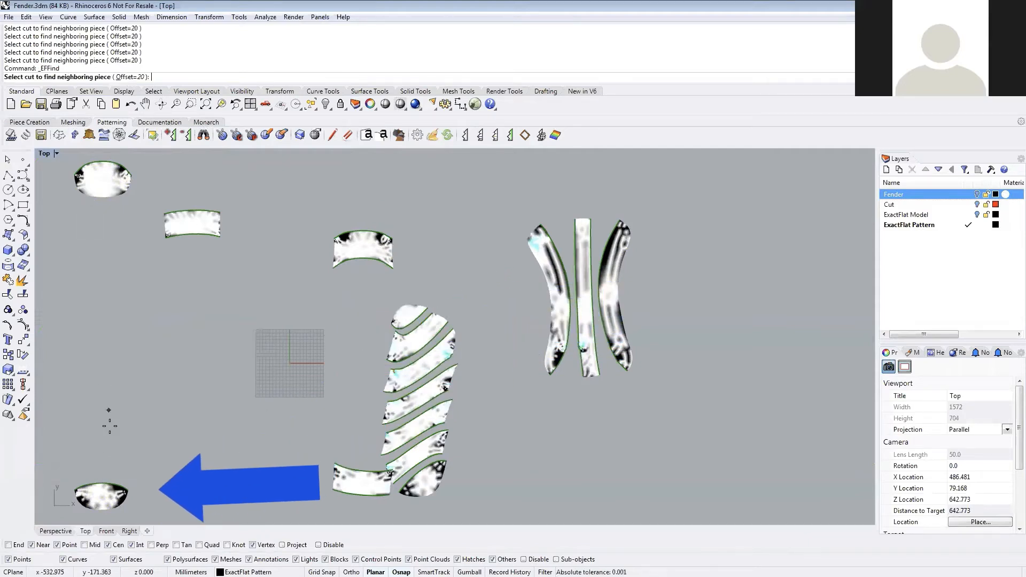
pyautogui.click(100, 482)
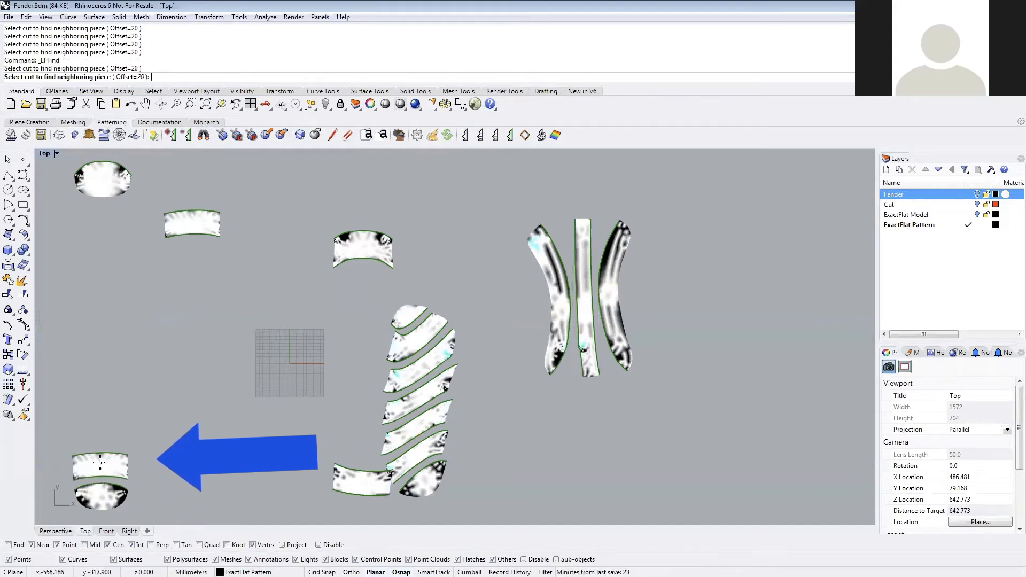
pyautogui.click(100, 454)
pyautogui.click(102, 423)
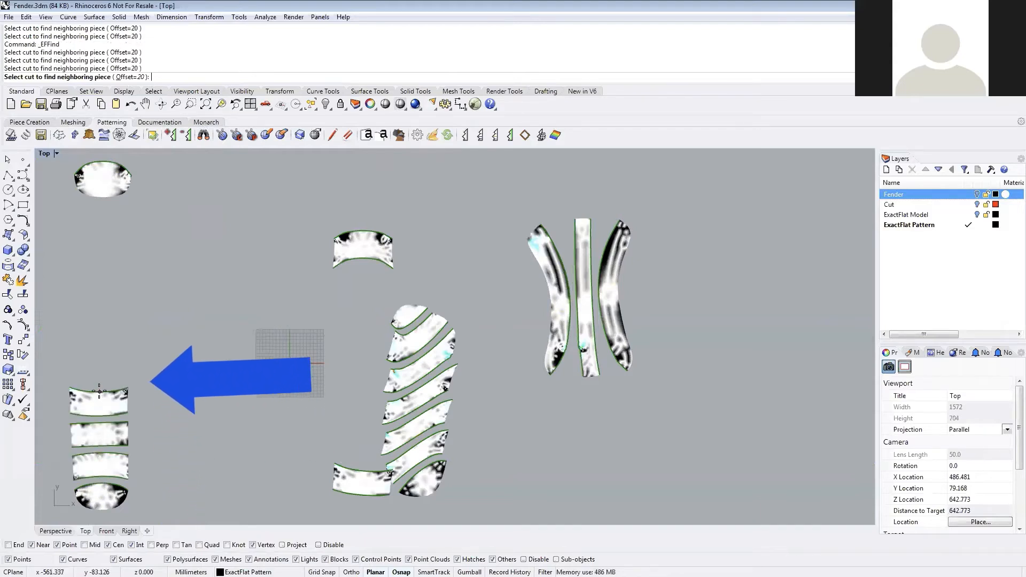
pyautogui.click(101, 389)
pyautogui.click(101, 355)
pyautogui.press('Return')
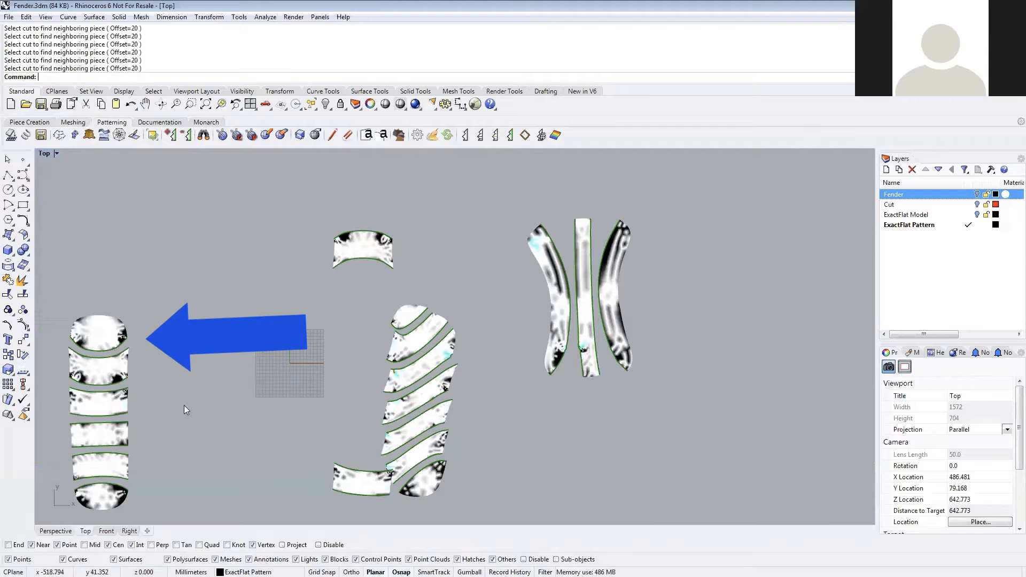
# - Move the horizontal stack, the diagonal stack and the three-strip group so that they sit side by side in a row
pyautogui.moveTo(170, 500); pyautogui.dragTo(169, 247)
pyautogui.moveTo(479, 501); pyautogui.dragTo(399, 308)
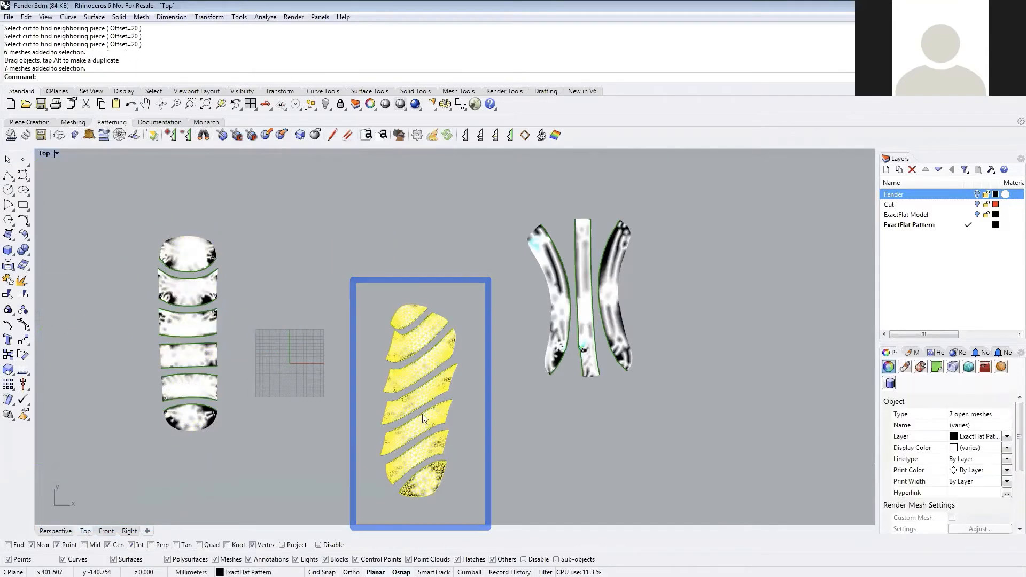
pyautogui.moveTo(432, 425); pyautogui.dragTo(394, 342)
pyautogui.moveTo(664, 193); pyautogui.dragTo(526, 435)
pyautogui.moveTo(583, 297); pyautogui.dragTo(591, 328)
pyautogui.click(587, 227)
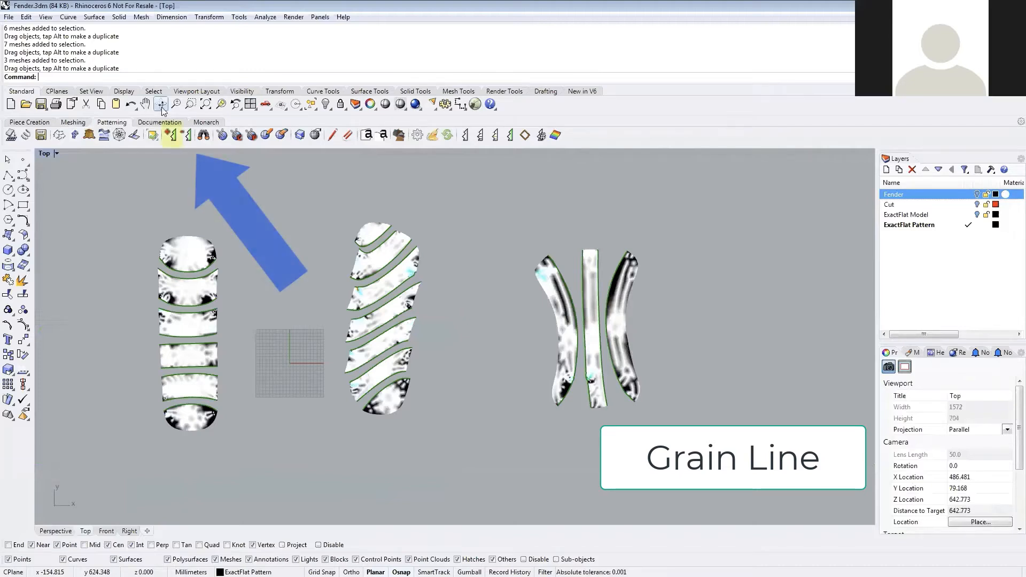
# - Assign a grain line along the upper cut edge of the lowest rounded piece in the horizontal stack
pyautogui.click(170, 137)
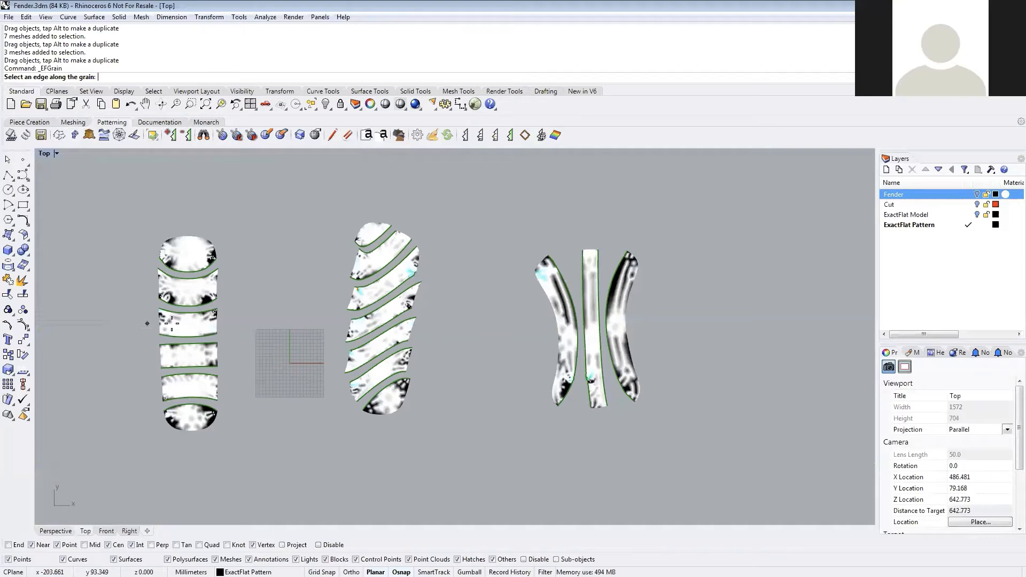
pyautogui.scroll(8, 188, 391)
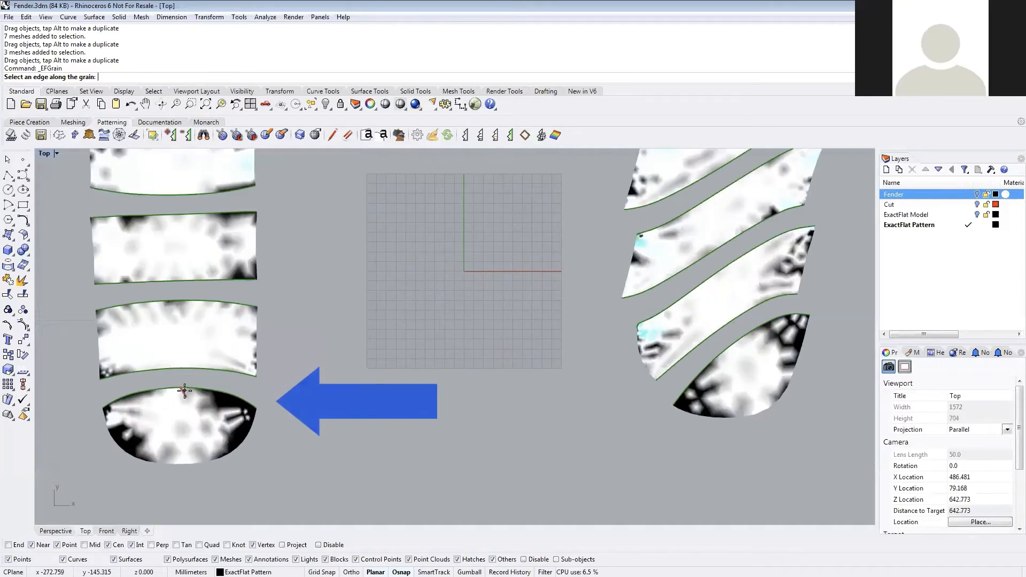
pyautogui.click(179, 386)
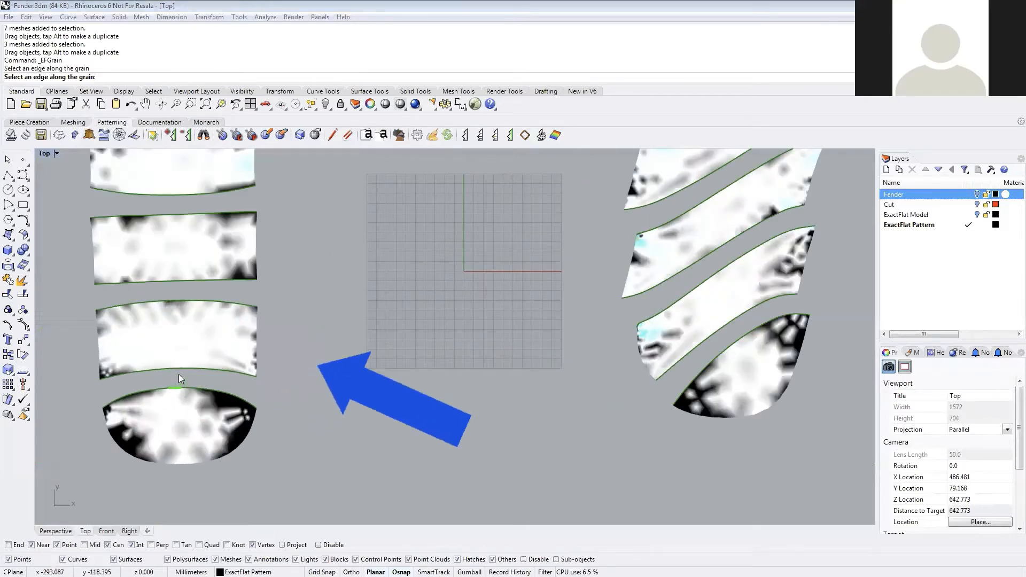
pyautogui.press('Return')
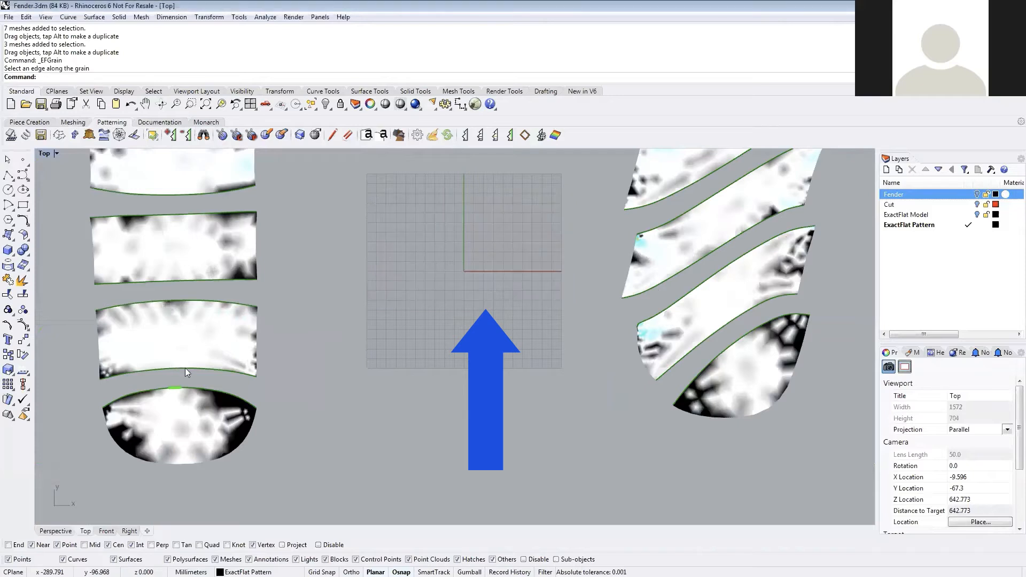
# - Assign a grain line along the lower edge of the second piece from the bottom, accepting zero strain values without global target strain
pyautogui.press('Return')
pyautogui.click(176, 367)
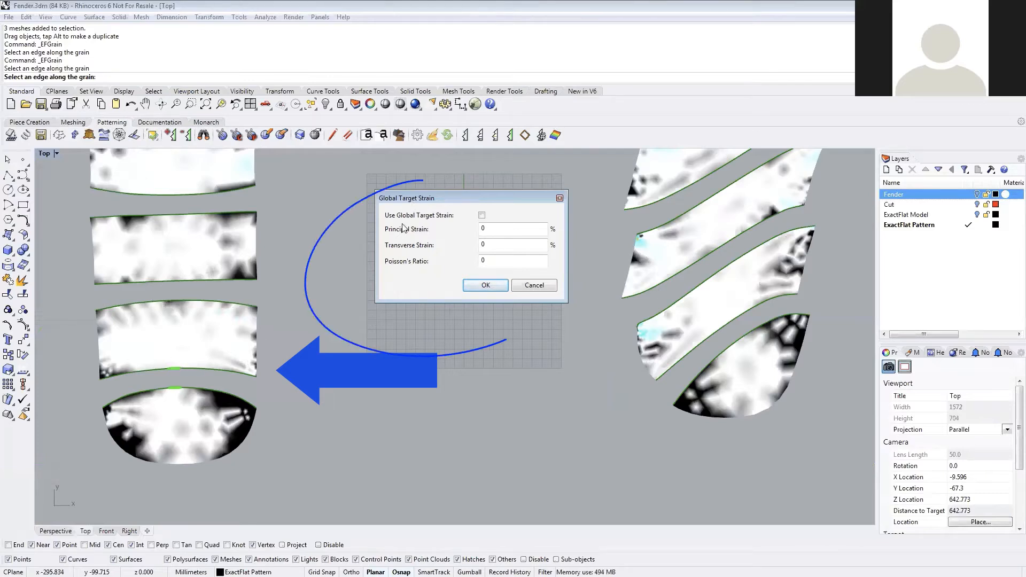
pyautogui.moveTo(446, 196); pyautogui.dragTo(402, 223)
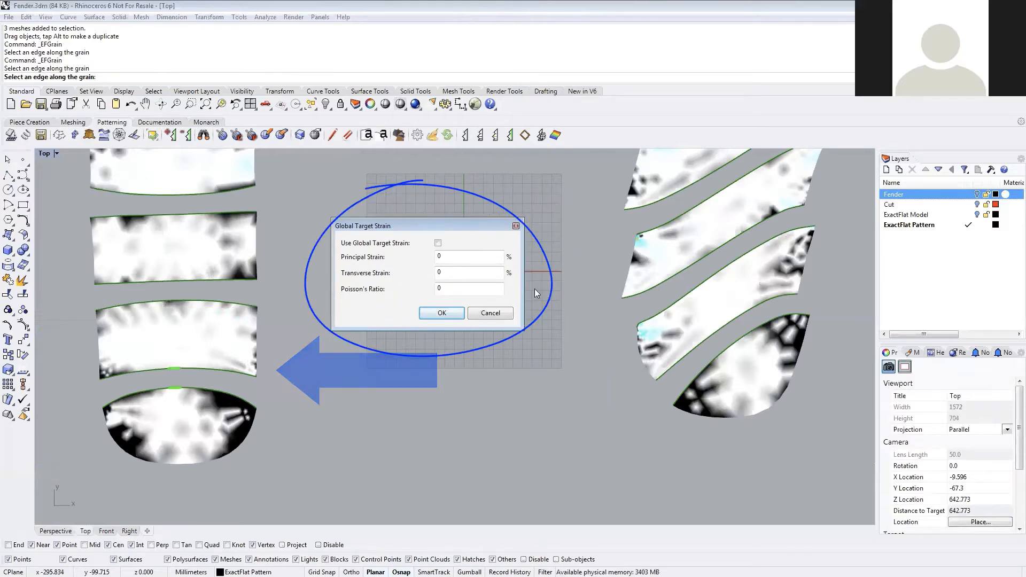
pyautogui.click(442, 314)
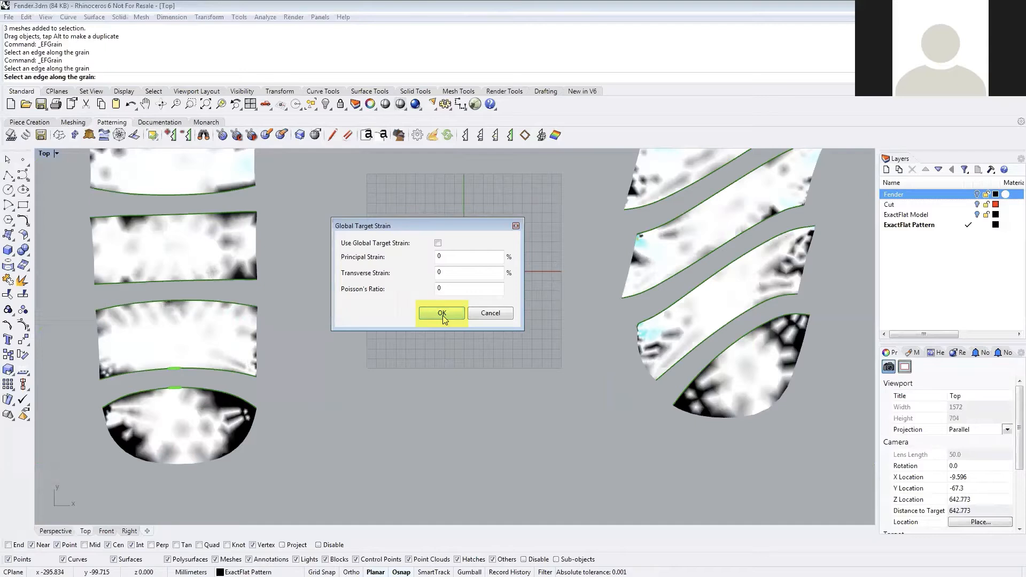
pyautogui.click(442, 316)
# - Assign grain lines along the lower edges of the third and fourth pieces from the bottom of the horizontal stack, without global target strain
pyautogui.press('Return')
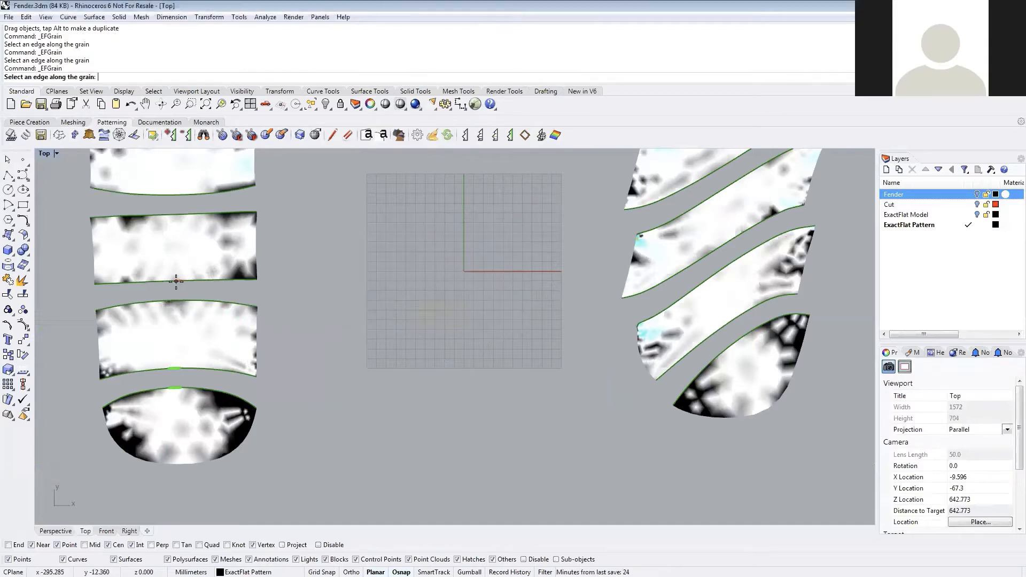
pyautogui.click(228, 281)
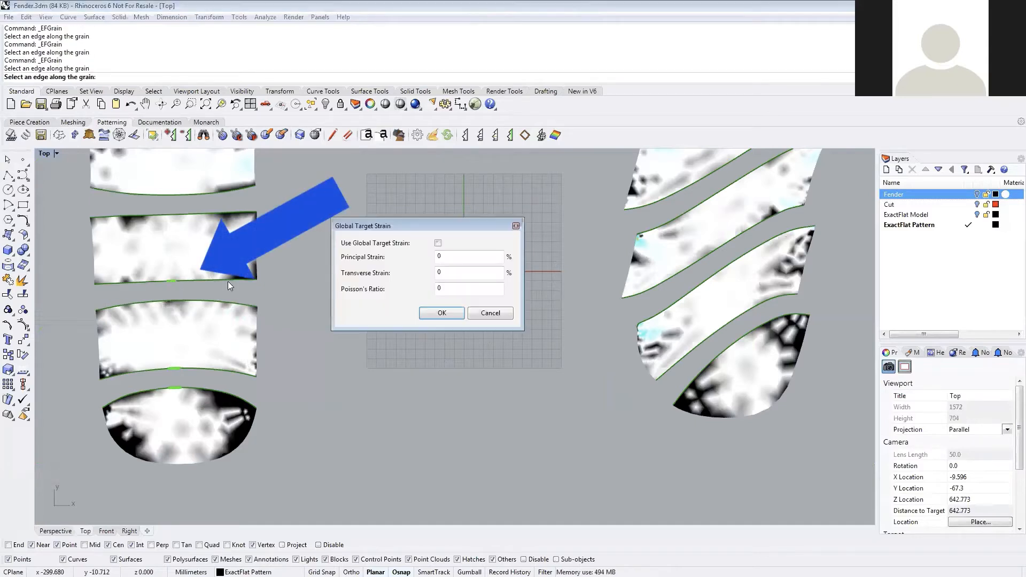
pyautogui.click(433, 316)
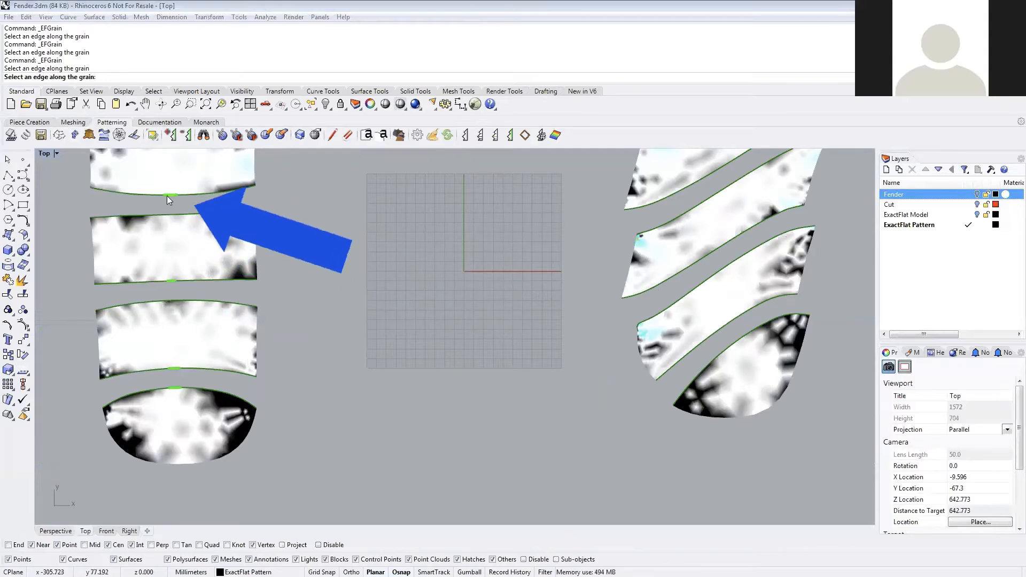
pyautogui.click(167, 196)
pyautogui.click(436, 314)
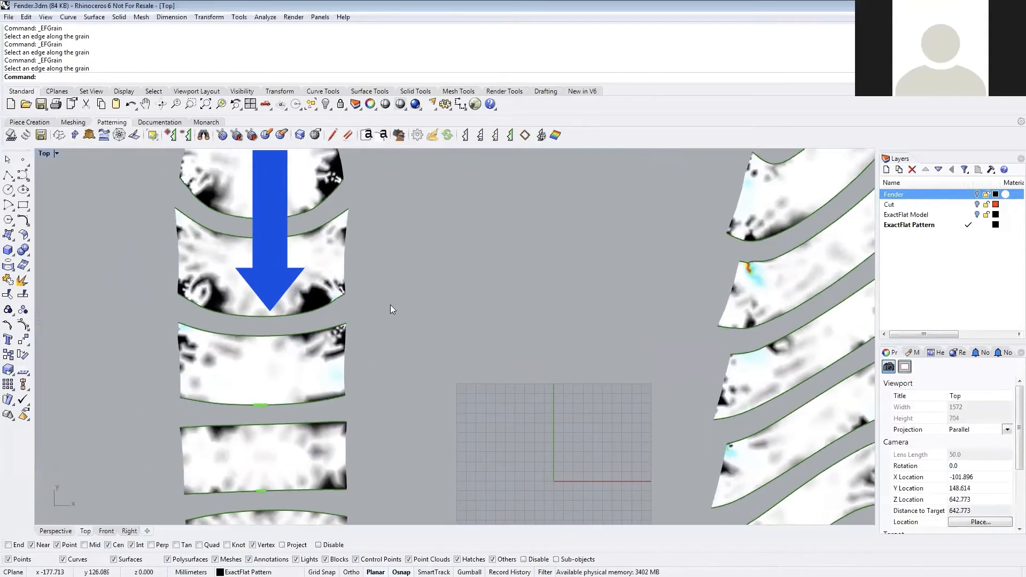
# - Assign grain lines along the lower edges of the fifth piece and the oval end piece of the horizontal stack
pyautogui.press('Return')
pyautogui.click(264, 318)
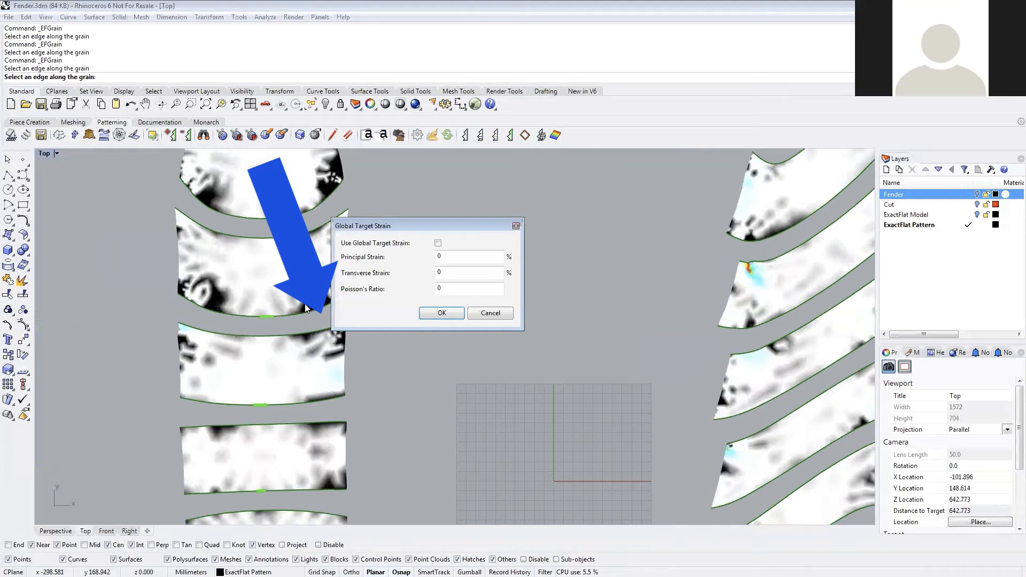
pyautogui.click(442, 315)
pyautogui.press('Return')
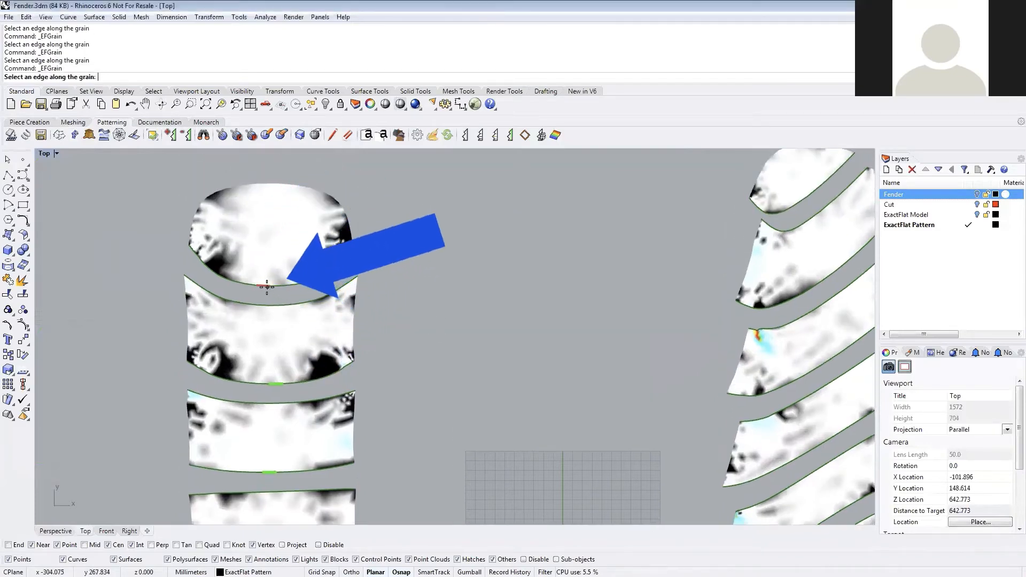
pyautogui.click(268, 286)
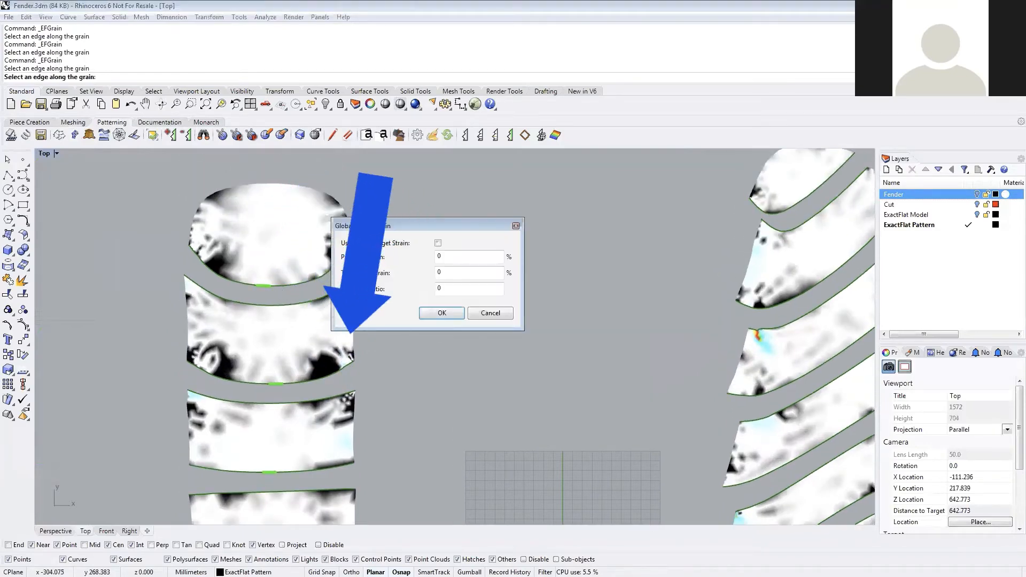
pyautogui.click(442, 314)
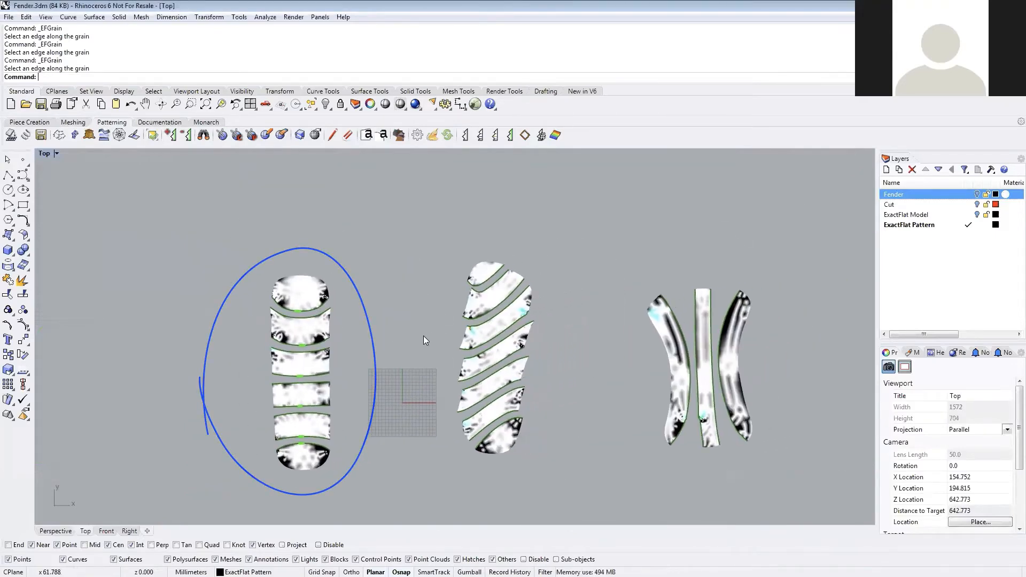
# - Assign grain lines in the diagonal stack along the lowest rounded piece's upper edge and the second piece's lower edge
pyautogui.moveTo(441, 373); pyautogui.dragTo(321, 371, button='right')
pyautogui.scroll(10, 351, 409)
pyautogui.scroll(-4, 348, 323)
pyautogui.scroll(-3, 347, 321)
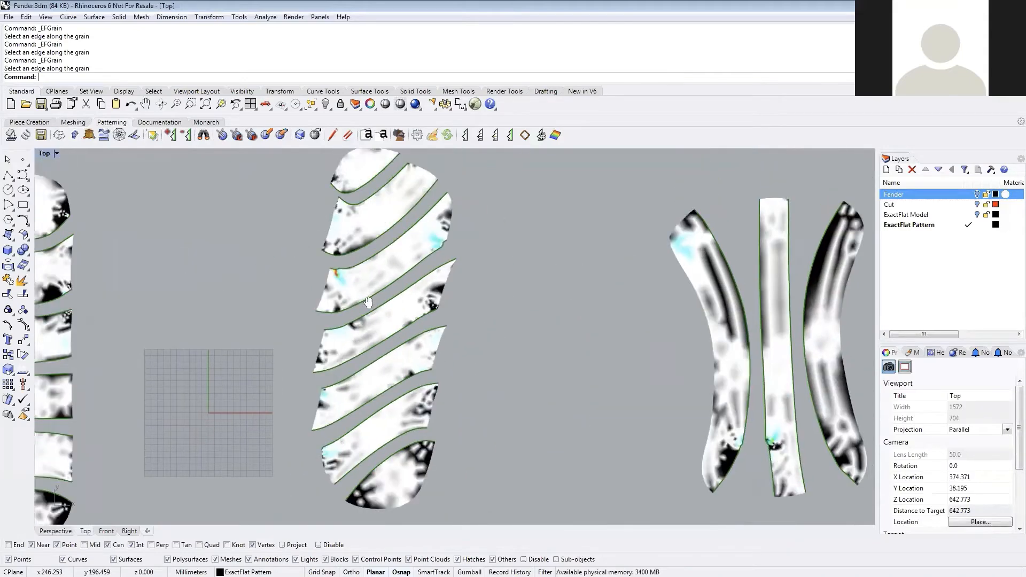
pyautogui.click(172, 135)
pyautogui.click(377, 435)
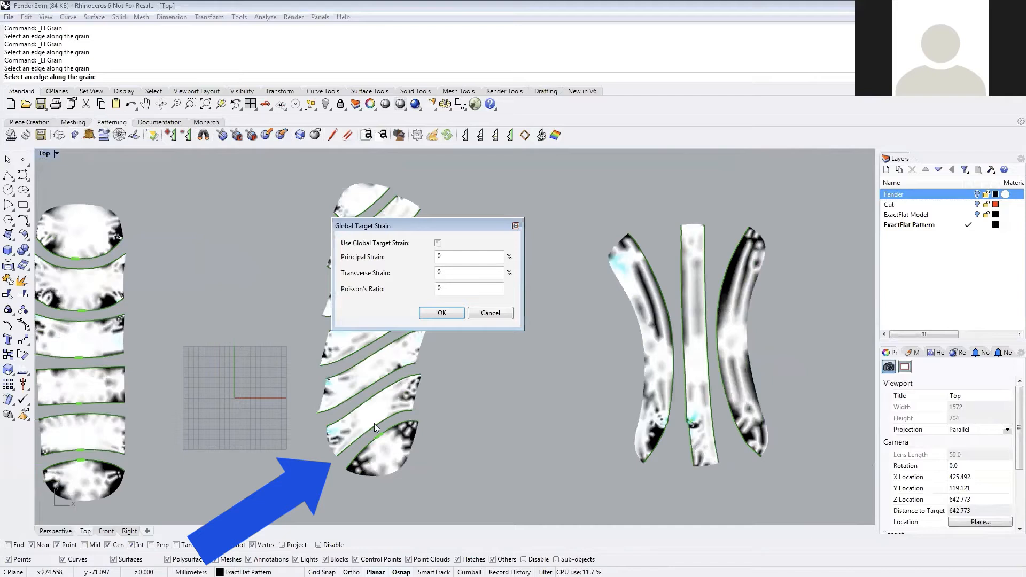
pyautogui.click(442, 313)
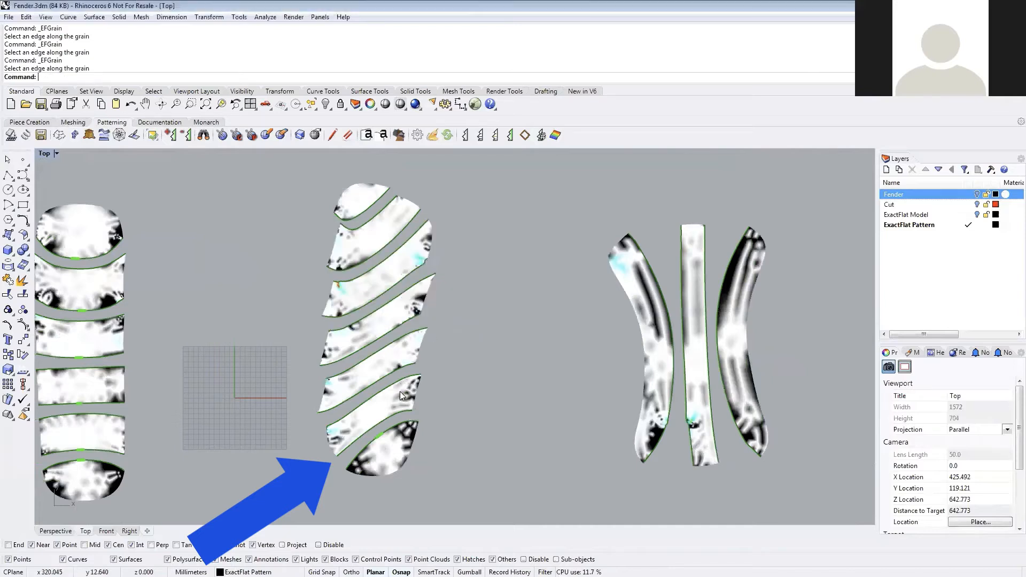
pyautogui.click(377, 427)
pyautogui.click(442, 313)
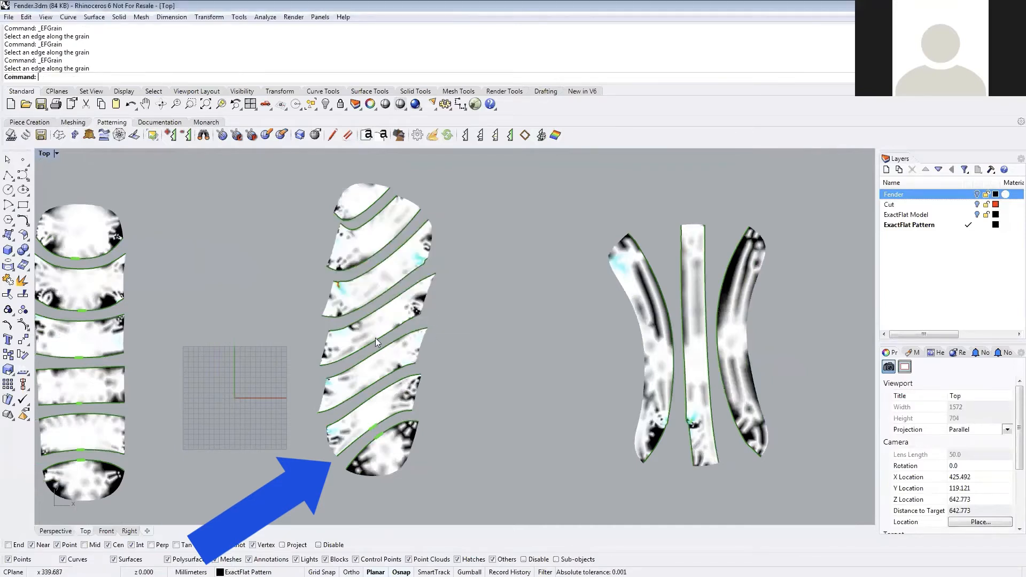
# - Assign grain lines along the lower edges of the third and fourth pieces from the bottom of the diagonal stack
pyautogui.click(375, 384)
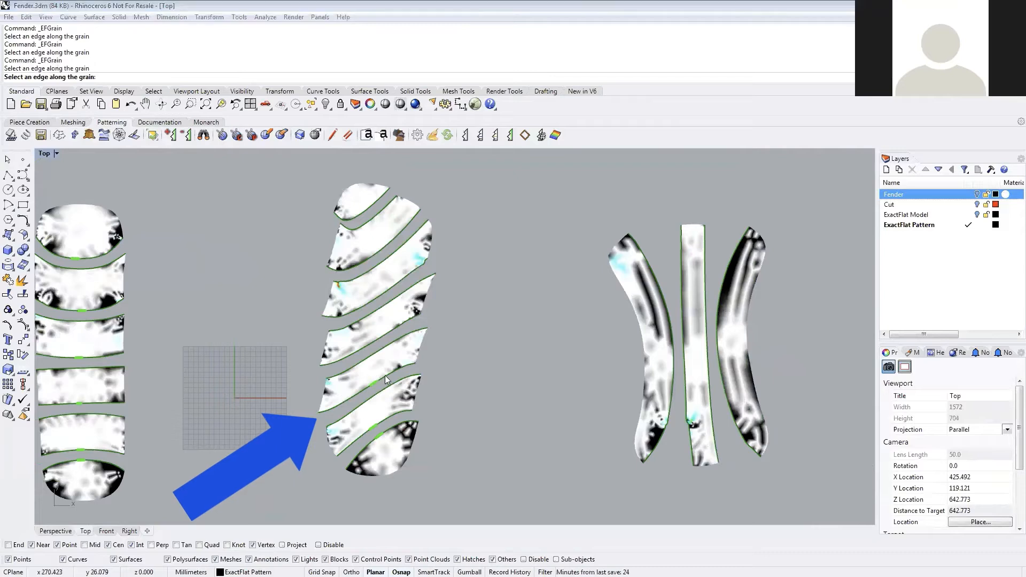
pyautogui.click(441, 313)
pyautogui.click(374, 344)
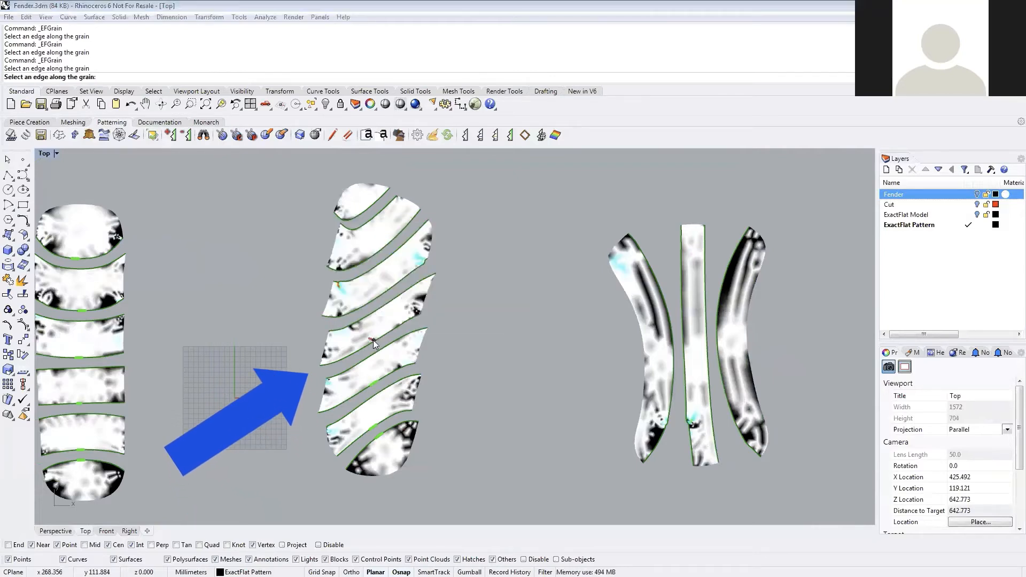
pyautogui.click(490, 313)
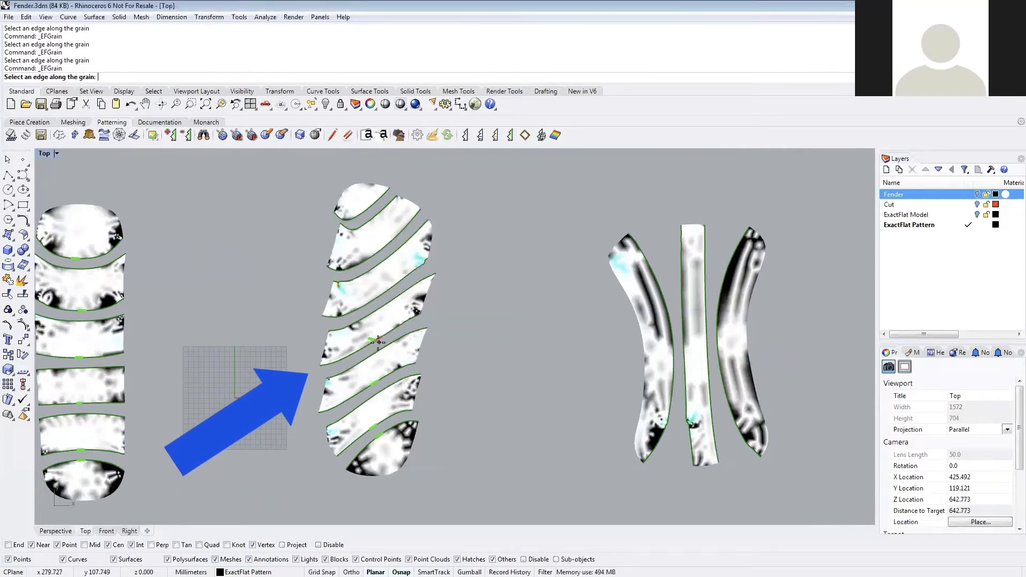
pyautogui.click(375, 342)
pyautogui.click(491, 313)
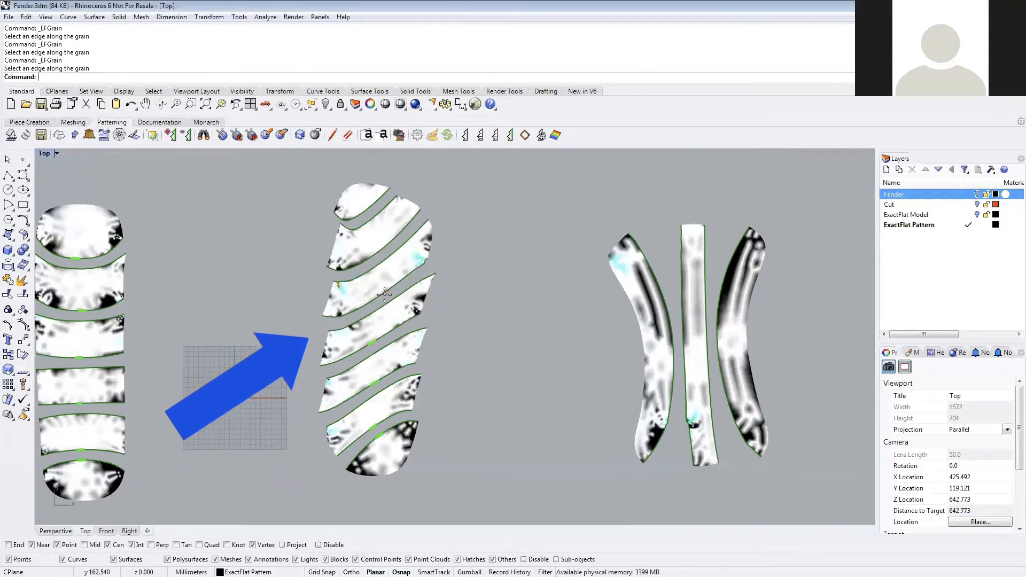
# - Assign grain lines along the lower edges of the three uppermost pieces in the diagonal stack, without global target strain
pyautogui.rightClick(382, 295)
pyautogui.click(382, 295)
pyautogui.click(441, 317)
pyautogui.rightClick(384, 247)
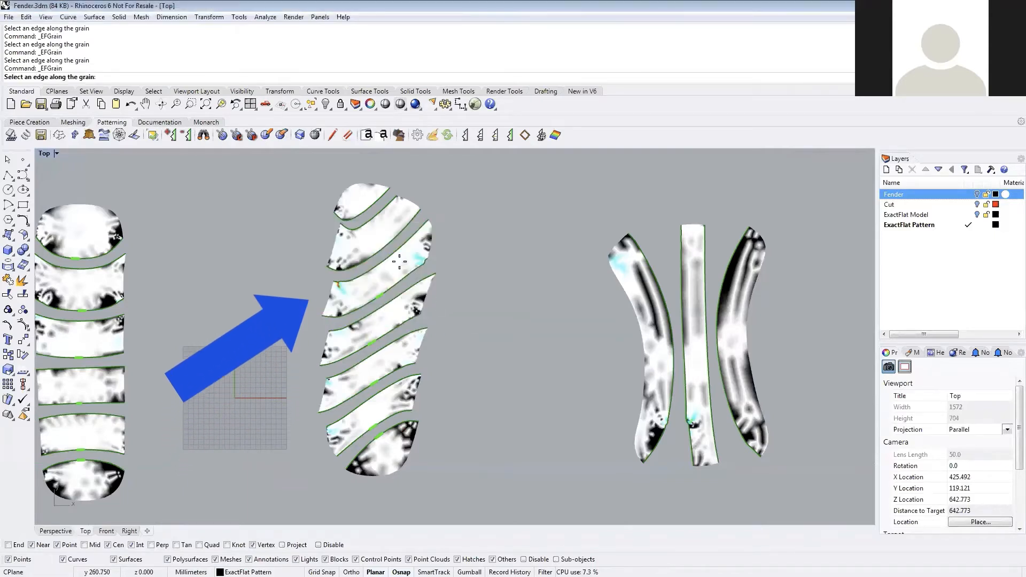
pyautogui.click(383, 247)
pyautogui.click(434, 316)
pyautogui.rightClick(374, 216)
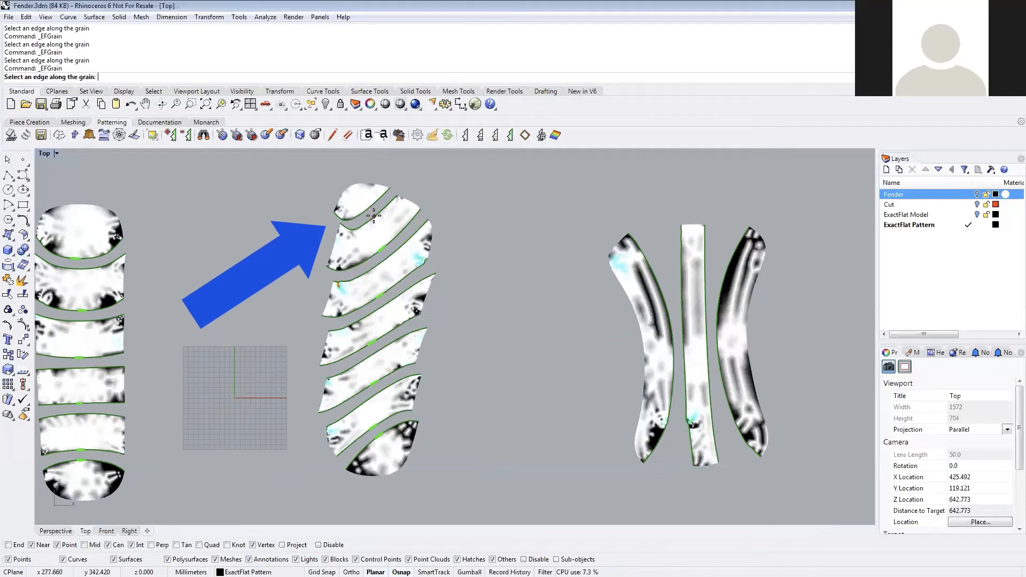
pyautogui.click(366, 209)
pyautogui.click(444, 314)
# - Assign grain lines to the three-strip group along the centre strip's left edge and the inner edges of both curved outer strips
pyautogui.moveTo(538, 312); pyautogui.dragTo(396, 307, button='right')
pyautogui.rightClick(516, 314)
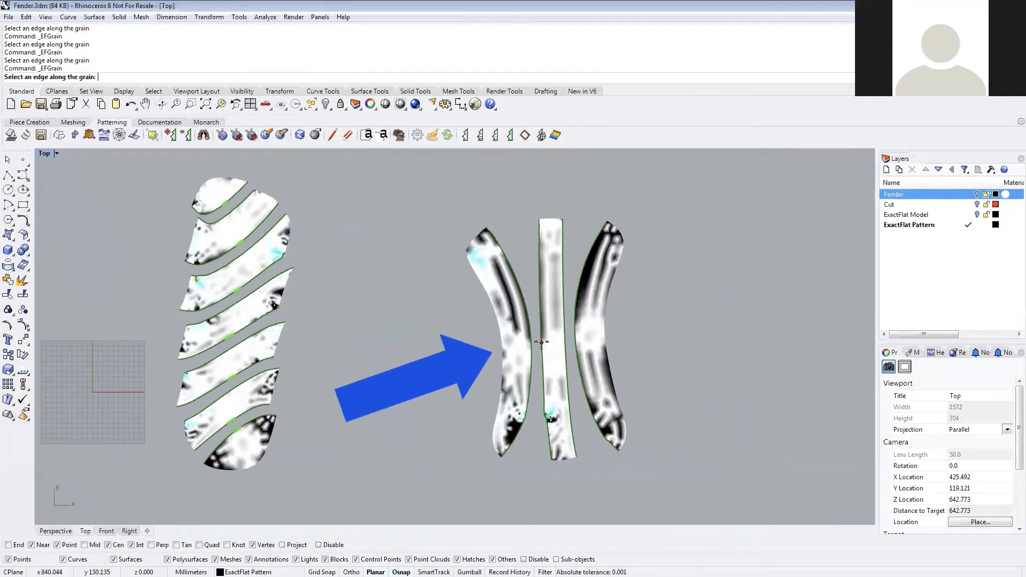
pyautogui.click(542, 342)
pyautogui.click(461, 318)
pyautogui.rightClick(528, 338)
pyautogui.click(533, 343)
pyautogui.click(460, 319)
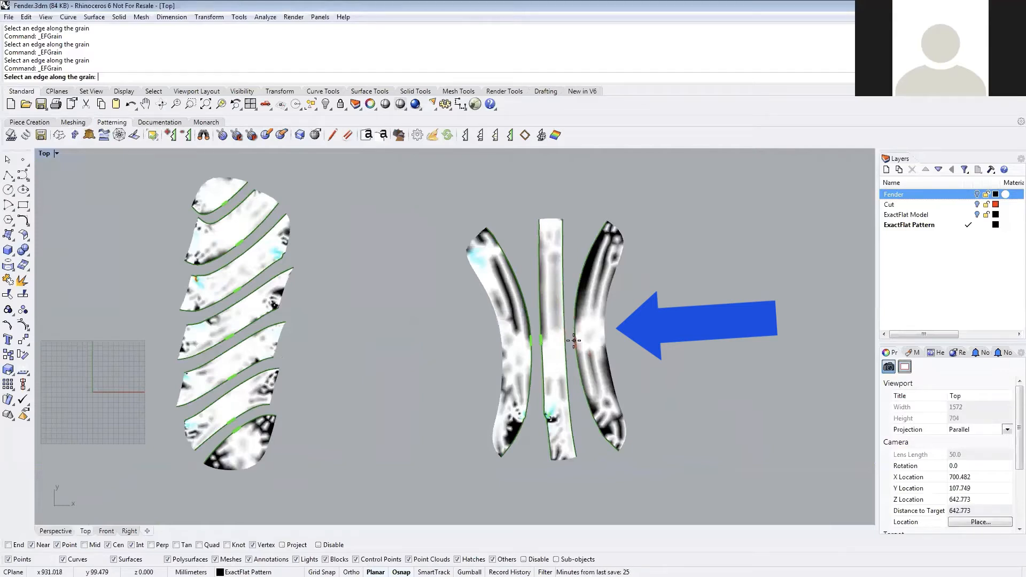
pyautogui.click(574, 340)
pyautogui.click(446, 316)
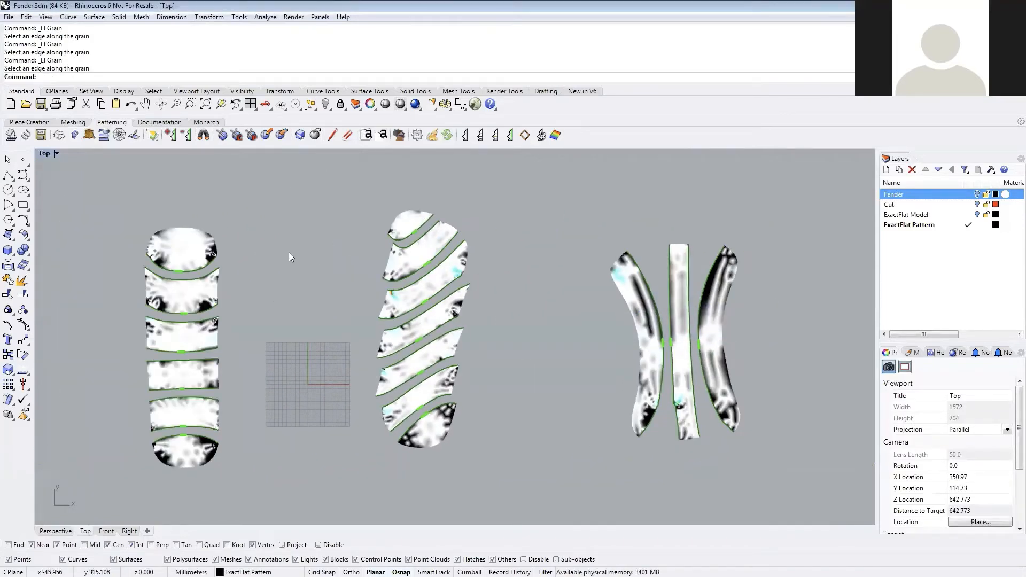
# - Start a Spring optimization batch and select all six pieces of the horizontal stack for it
pyautogui.click(25, 136)
pyautogui.click(192, 409)
pyautogui.click(190, 374)
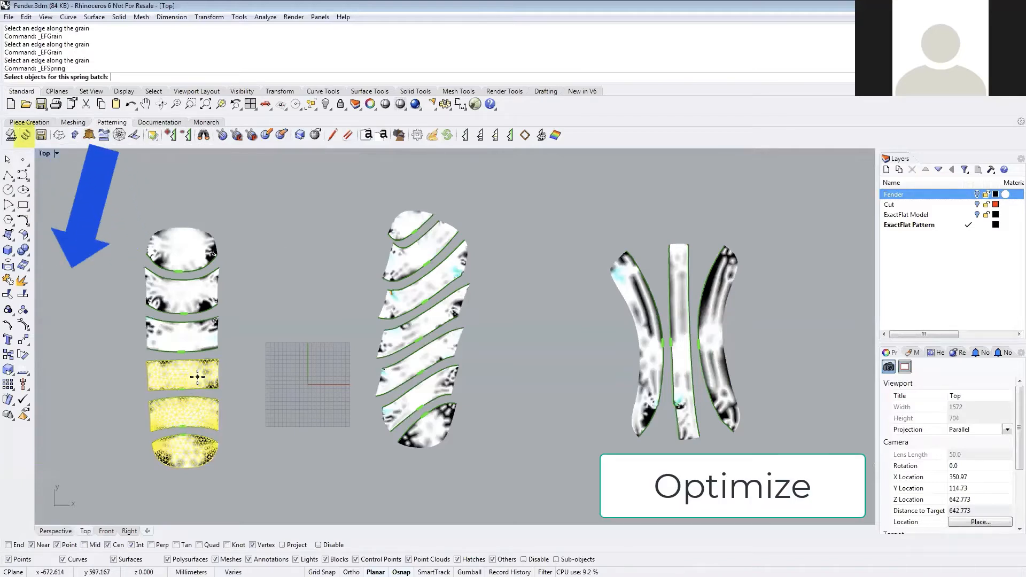
pyautogui.click(187, 334)
pyautogui.click(185, 291)
pyautogui.click(181, 249)
# - Add all seven pieces of the diagonal stack to the Spring batch
pyautogui.click(430, 418)
pyautogui.click(420, 394)
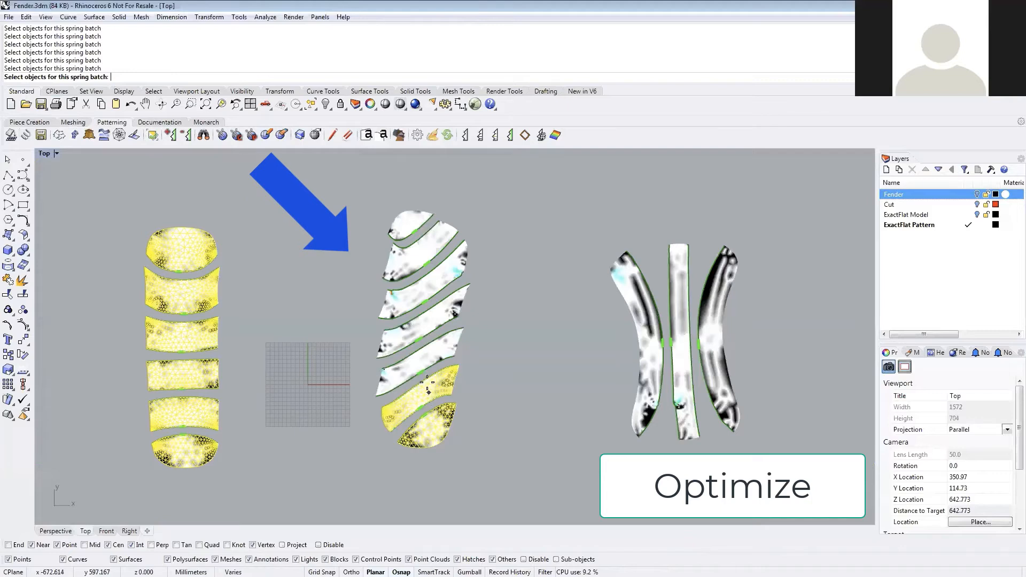
pyautogui.click(421, 354)
pyautogui.click(422, 317)
pyautogui.click(425, 279)
pyautogui.click(430, 250)
pyautogui.click(412, 227)
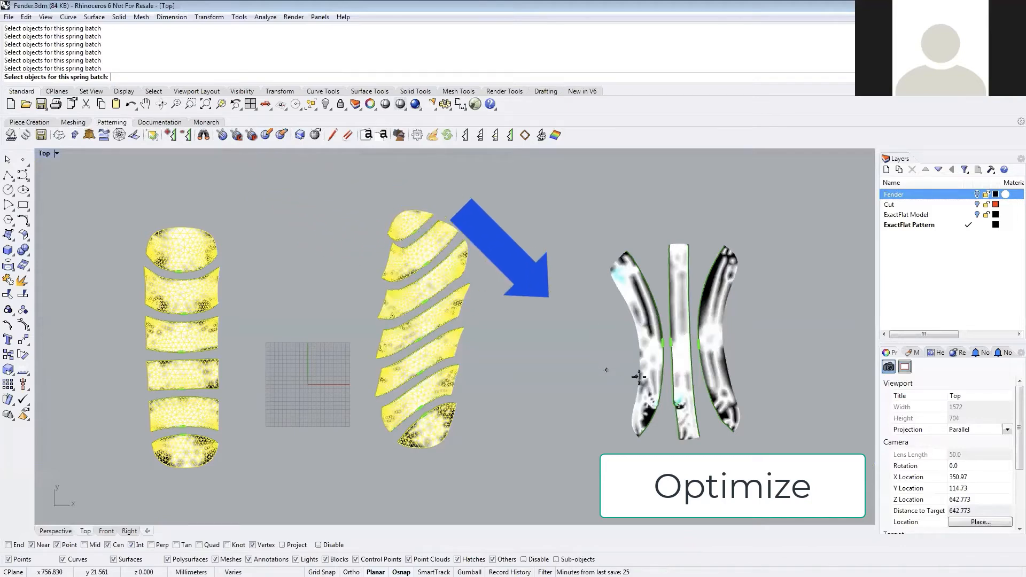
# - Add the three long vertical strips to the Spring batch and complete the selection
pyautogui.click(658, 369)
pyautogui.click(680, 342)
pyautogui.click(719, 337)
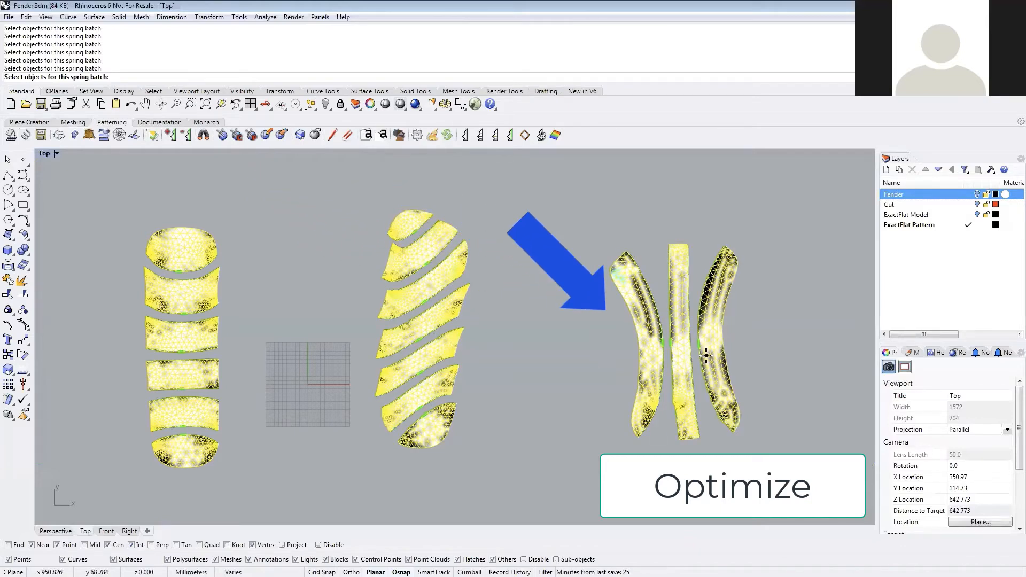
pyautogui.press('Return')
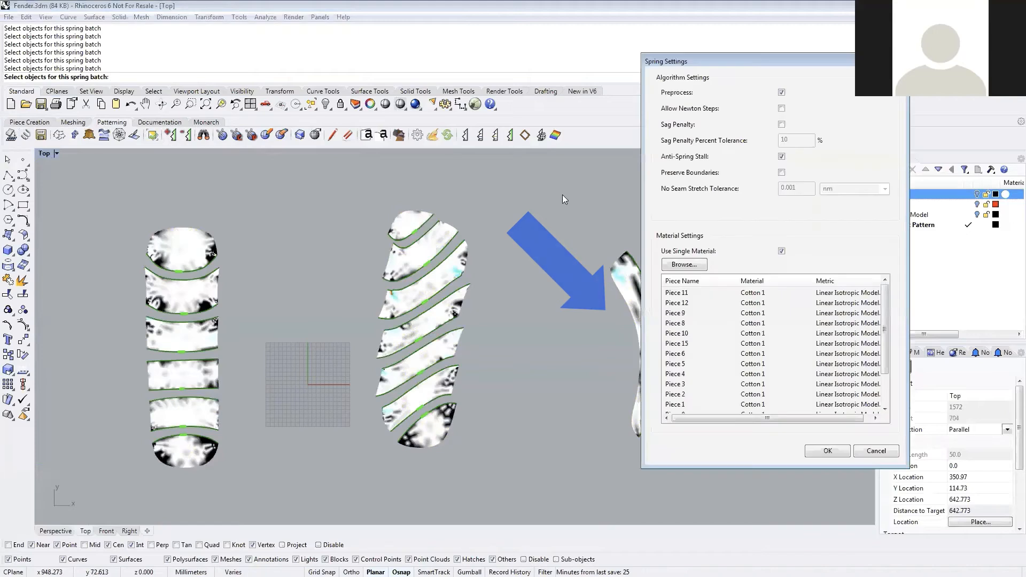
# - Set Carbon Fibre with Linear Isotropic Model (fast) as the single material for the batch and run the Spring optimization
pyautogui.click(684, 265)
pyautogui.click(545, 106)
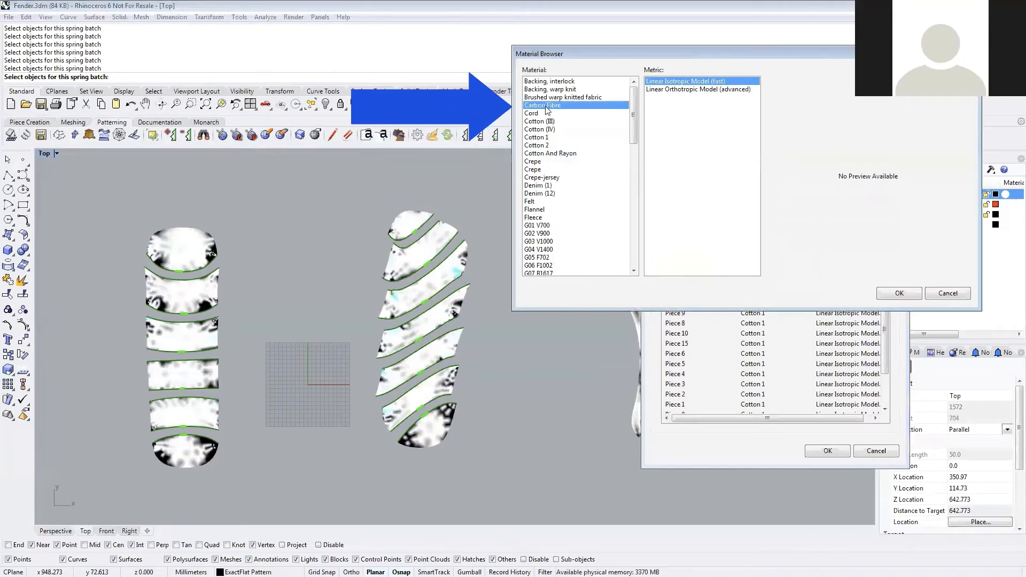
pyautogui.click(903, 295)
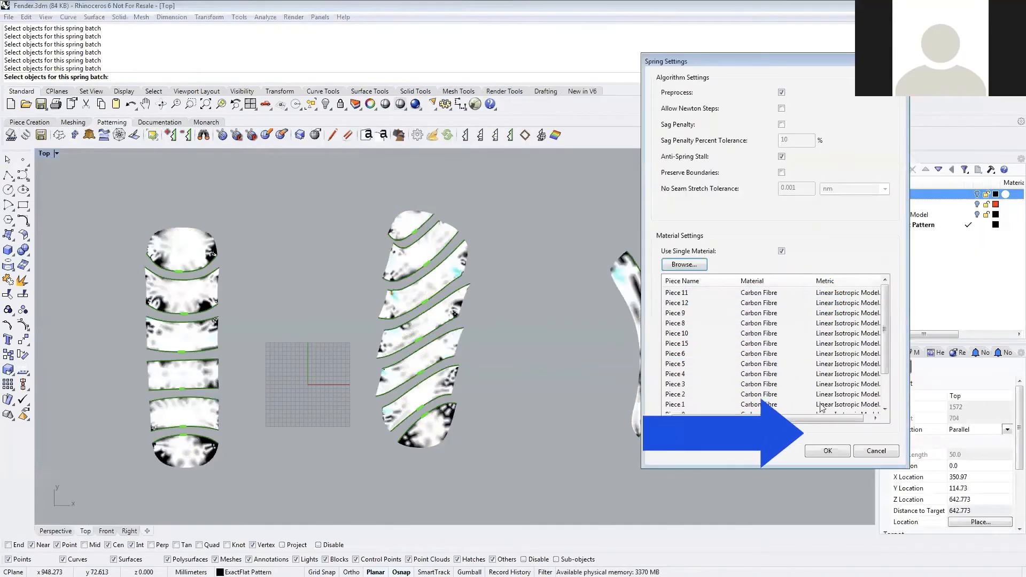
pyautogui.click(828, 450)
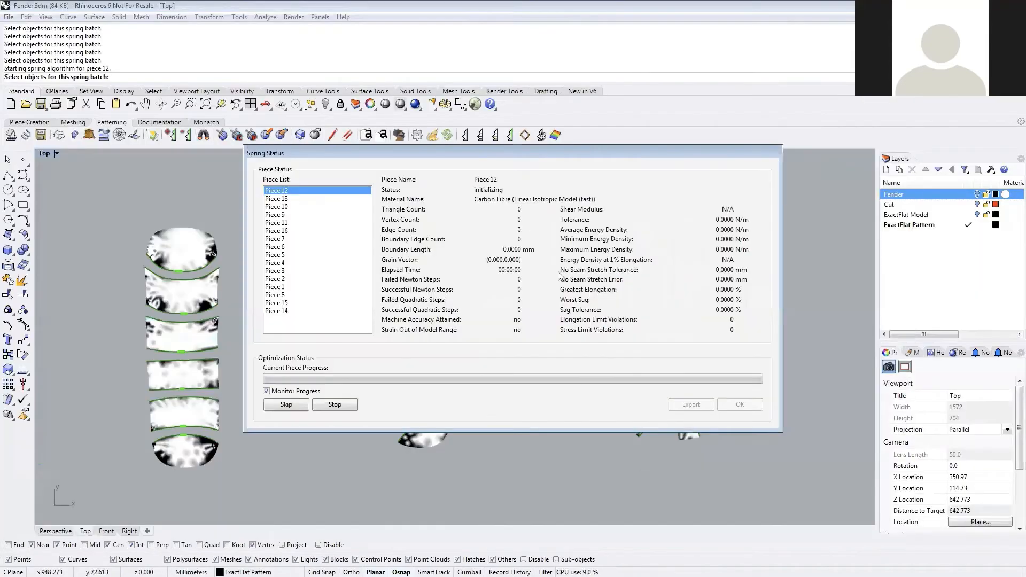
# - Move the Spring Status window clear of the pattern stacks and review the optimization data of Pieces 12, 13 and 10
pyautogui.moveTo(486, 151); pyautogui.dragTo(716, 16)
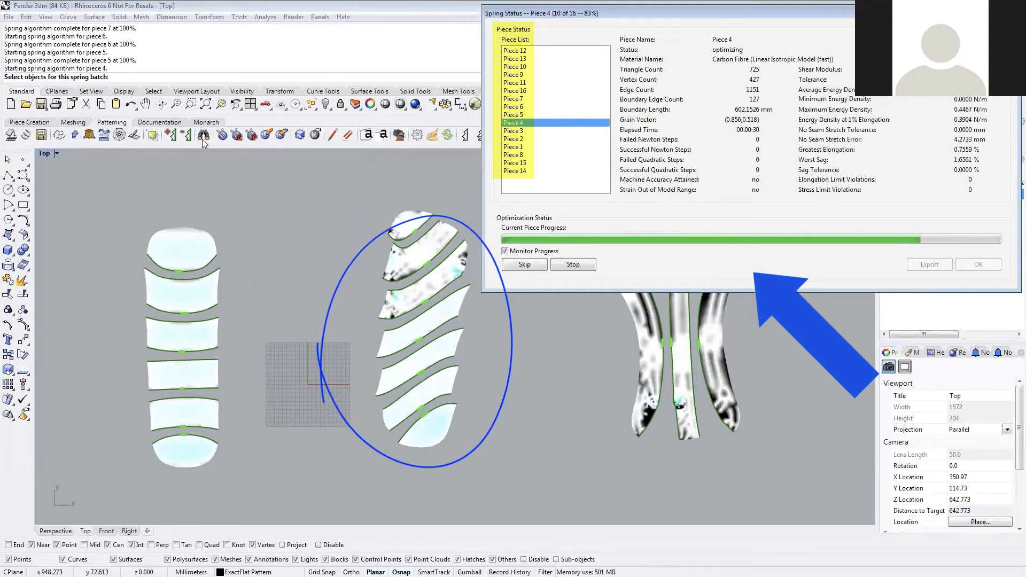
pyautogui.moveTo(705, 14); pyautogui.dragTo(699, 11)
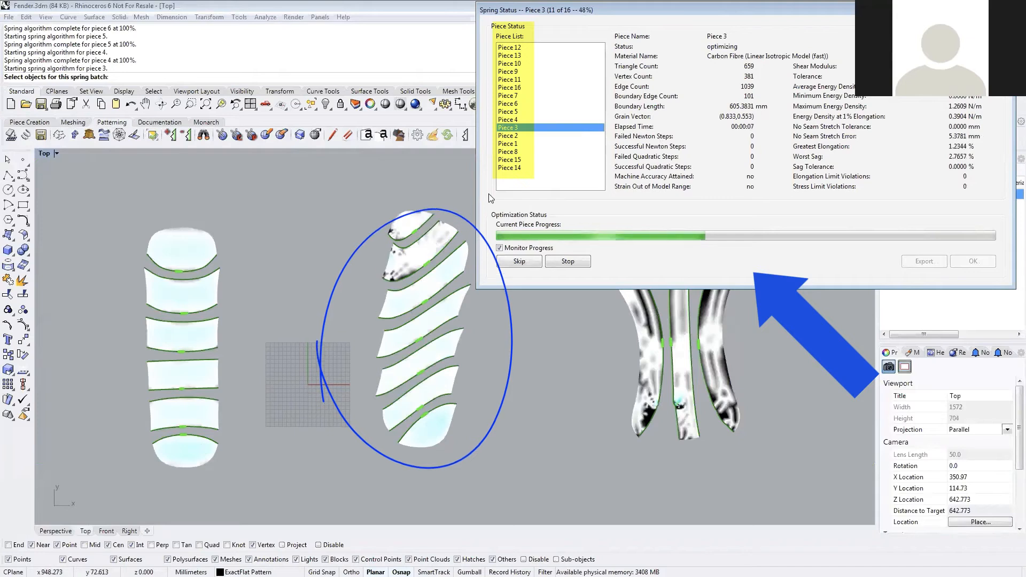
pyautogui.click(517, 49)
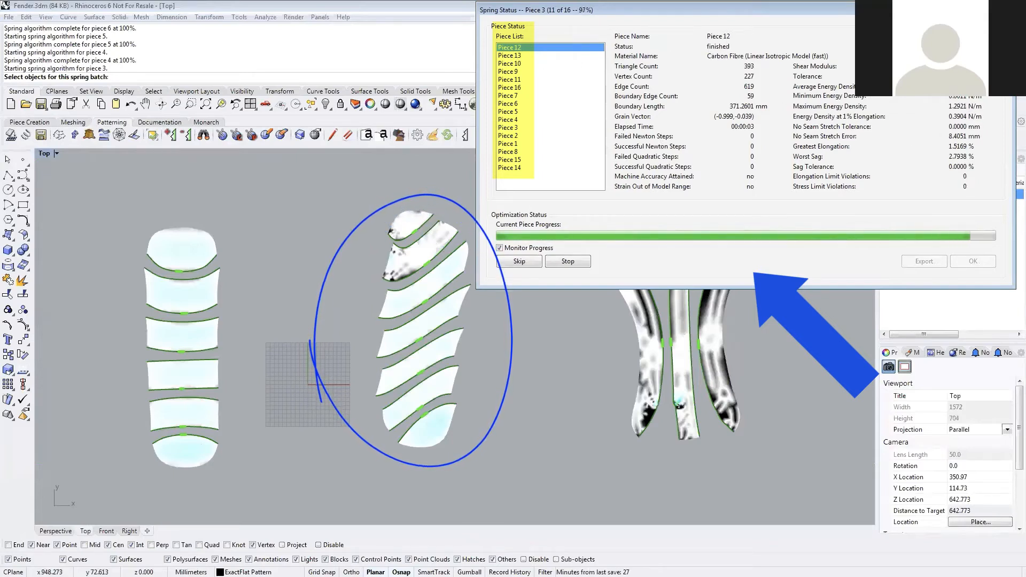
pyautogui.click(535, 48)
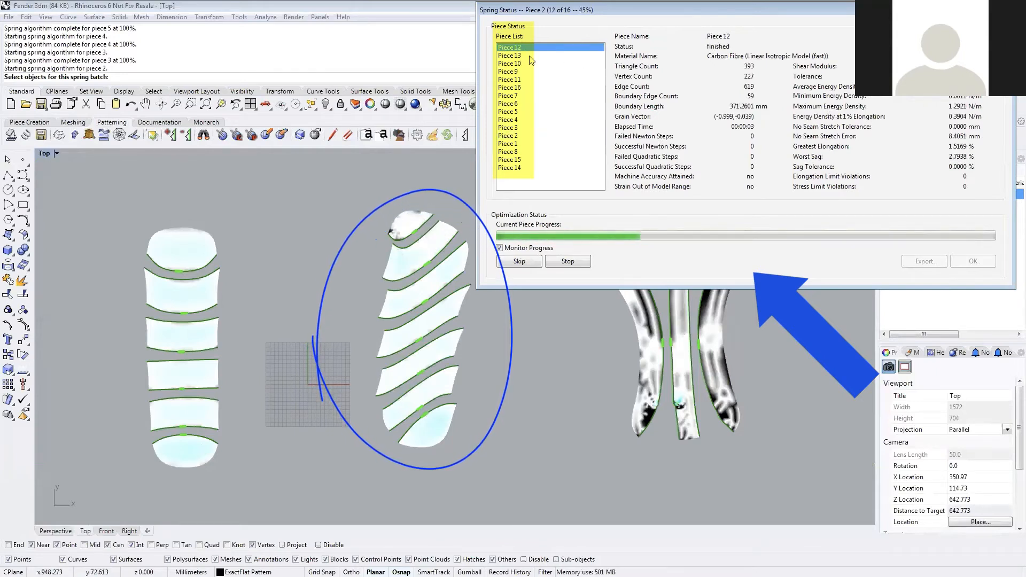
pyautogui.click(518, 56)
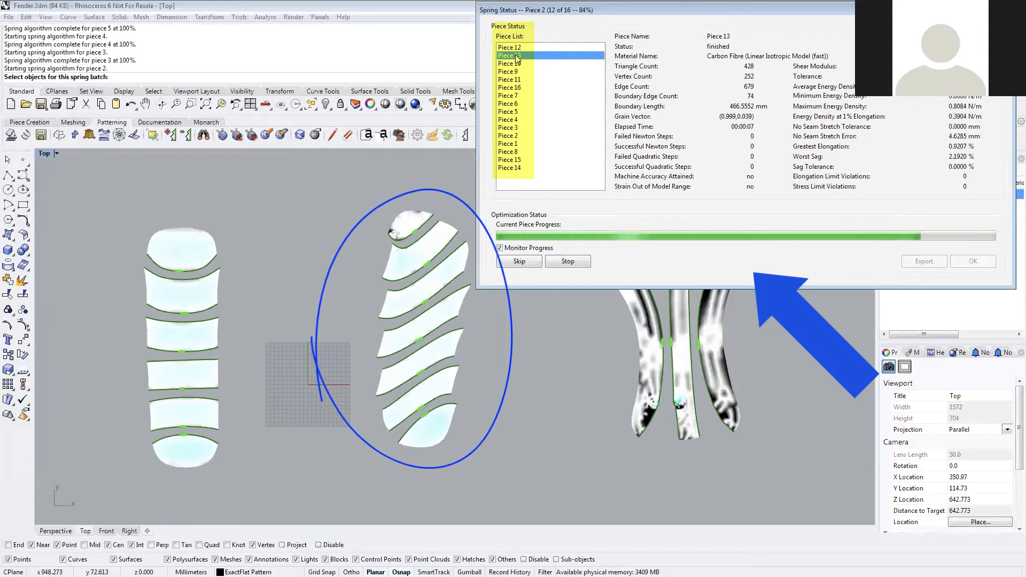
pyautogui.click(513, 66)
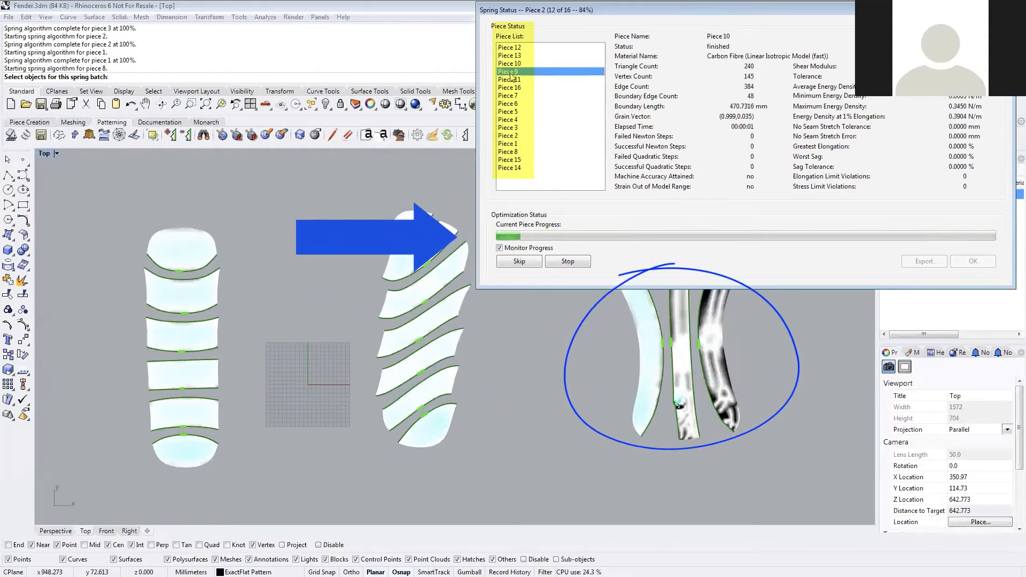
# - Review the optimization data of the remaining pieces in the list, from Piece 11 to Piece 14, and close the Spring Status window
pyautogui.click(509, 80)
pyautogui.click(506, 89)
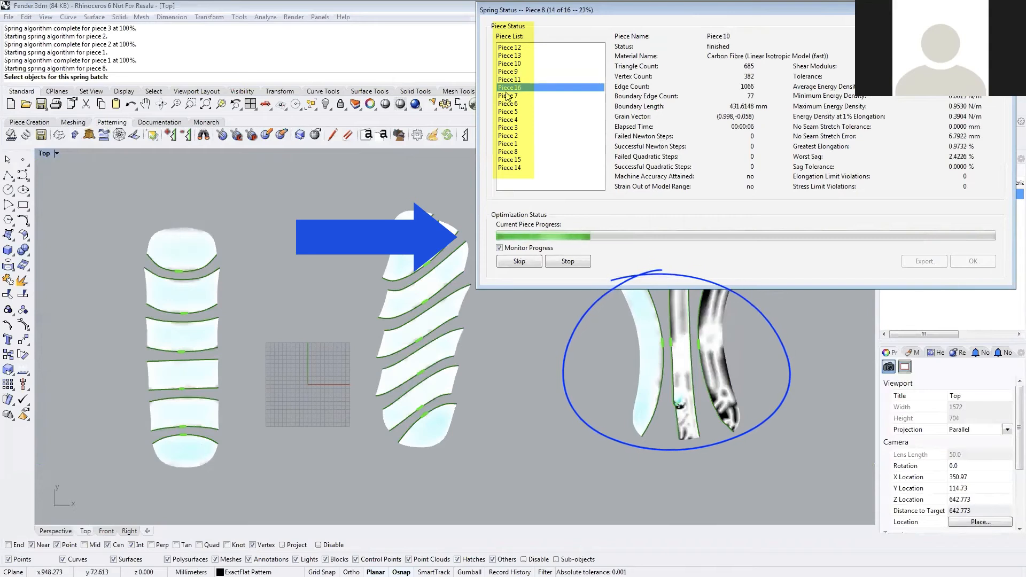
pyautogui.click(507, 103)
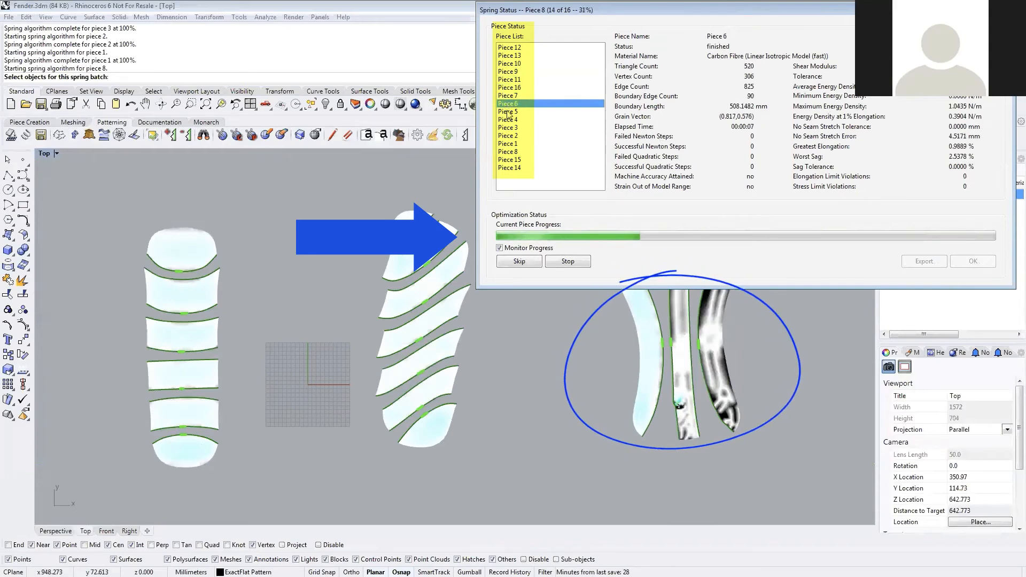
pyautogui.click(508, 112)
pyautogui.click(511, 121)
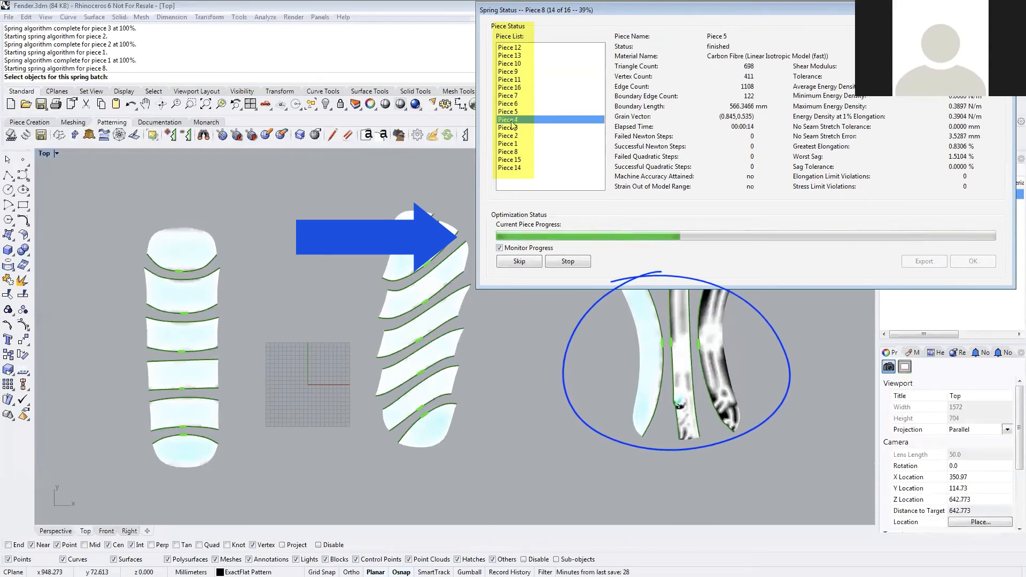
pyautogui.click(511, 128)
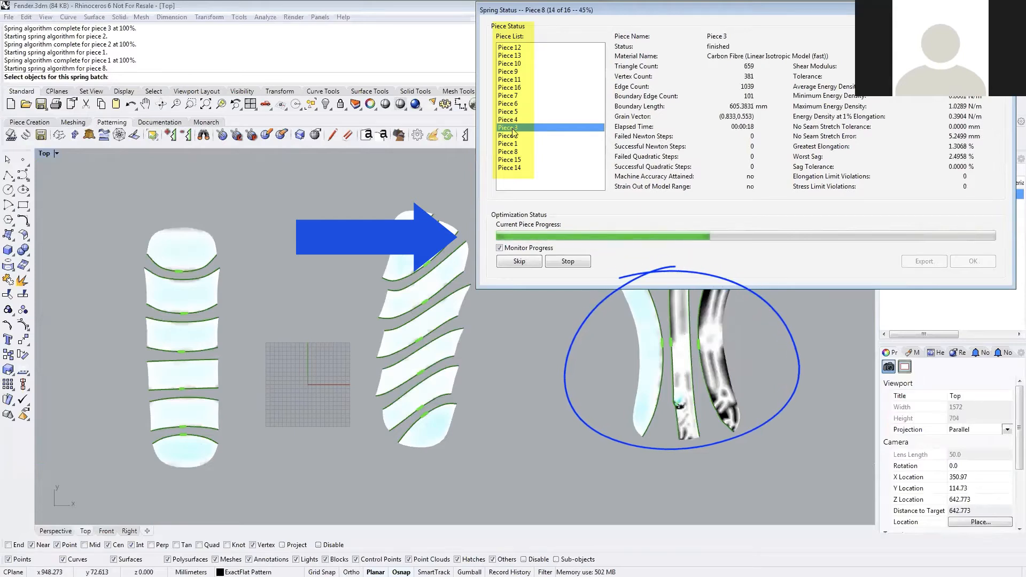
pyautogui.click(511, 136)
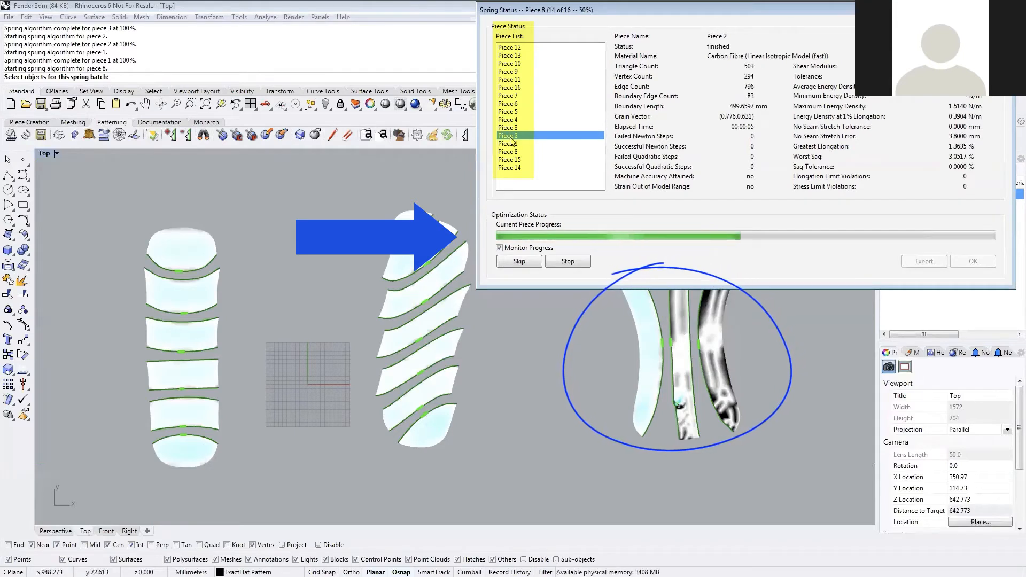
pyautogui.click(517, 144)
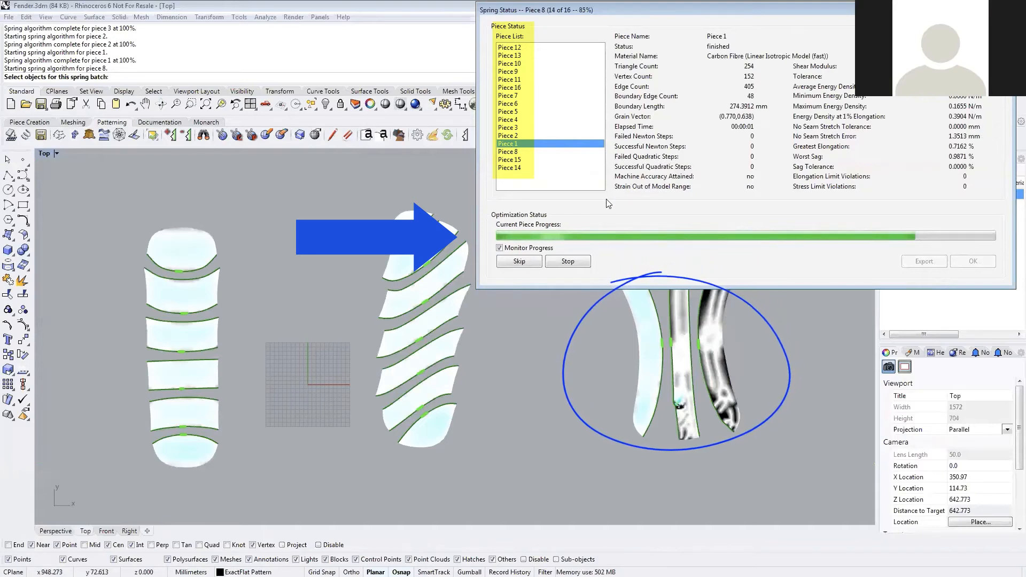
pyautogui.click(548, 159)
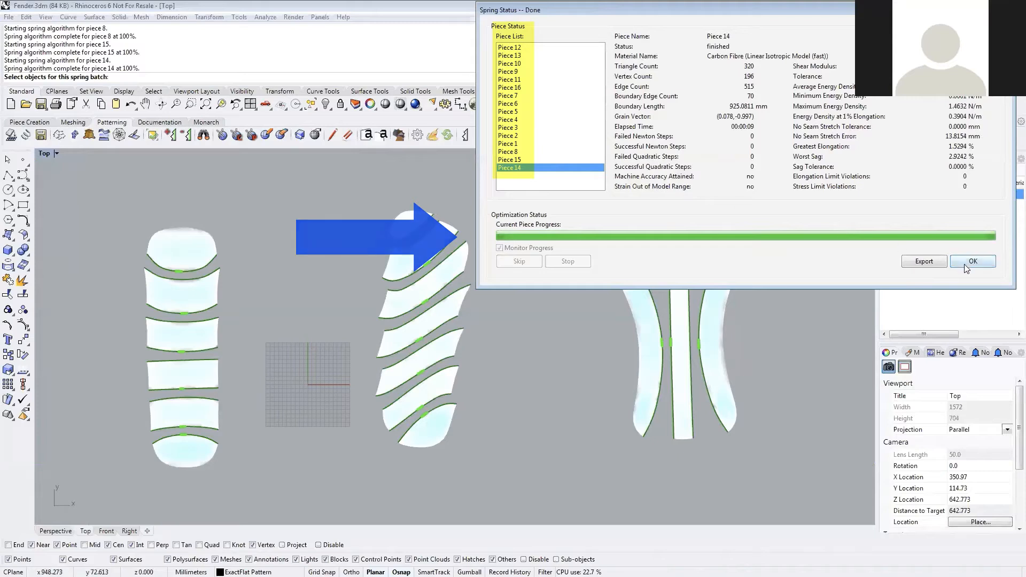
pyautogui.click(967, 261)
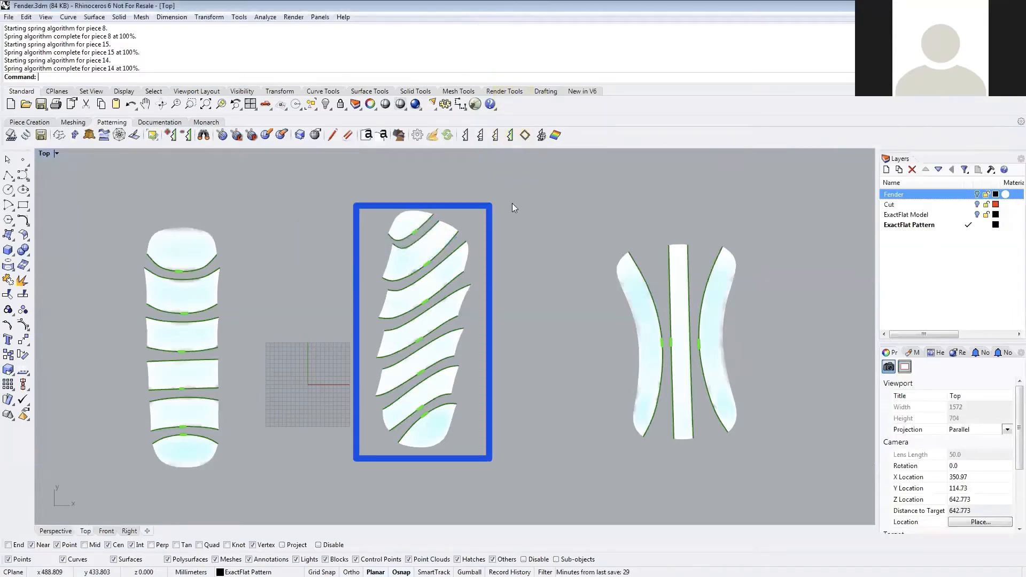
# - Rotate all seven pieces of the diagonal stack counterclockwise about the lower end of the bottom piece so the piece ends stand more vertical
pyautogui.moveTo(347, 188); pyautogui.dragTo(517, 490)
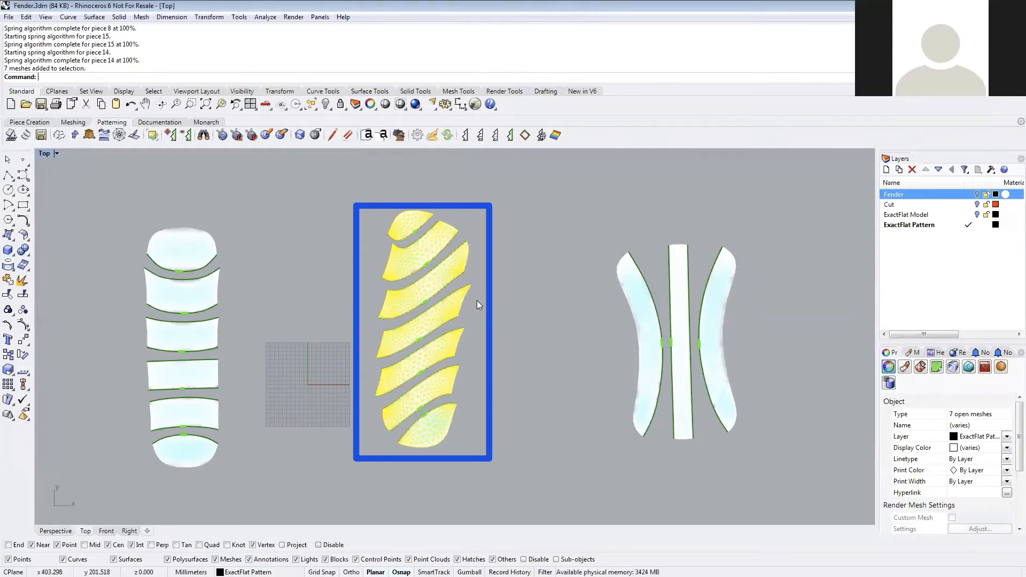
pyautogui.write('rotate')
pyautogui.press('Return')
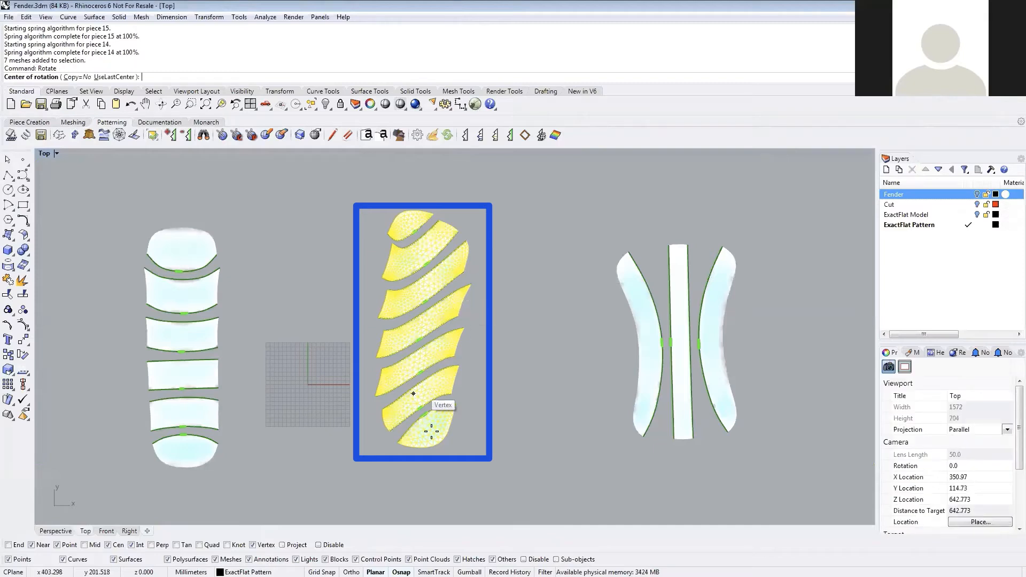
pyautogui.click(414, 446)
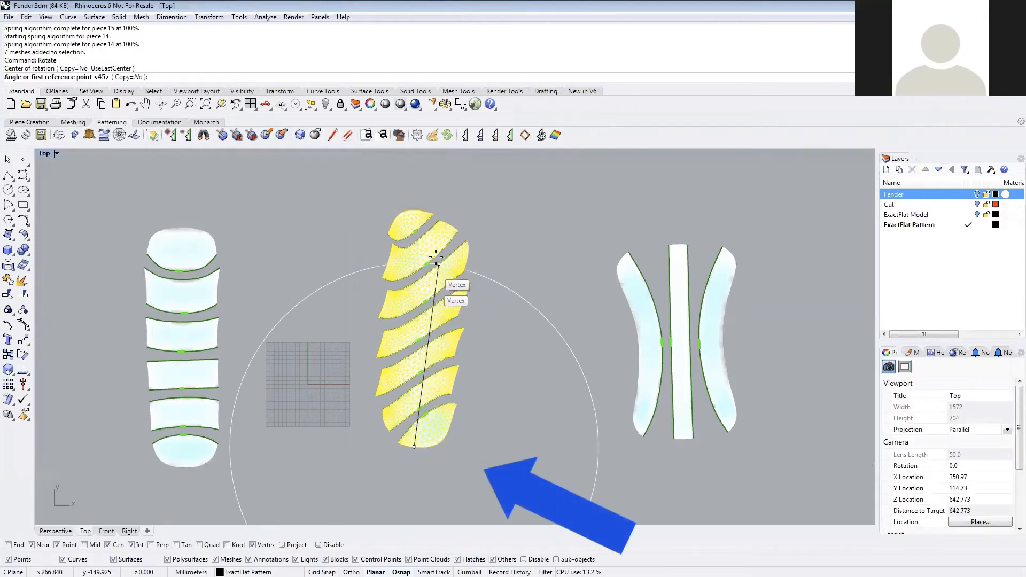
pyautogui.click(438, 175)
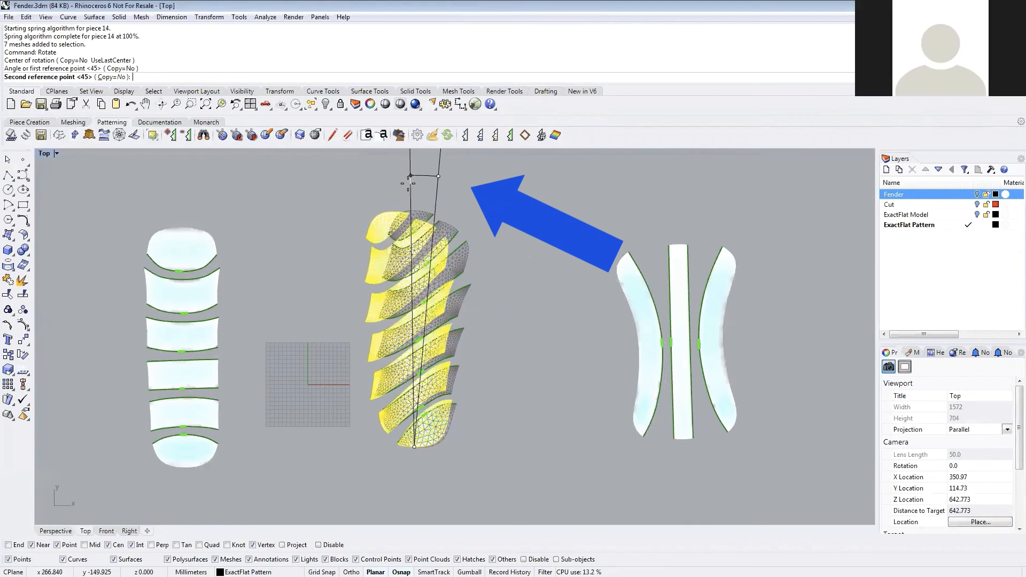
pyautogui.click(373, 197)
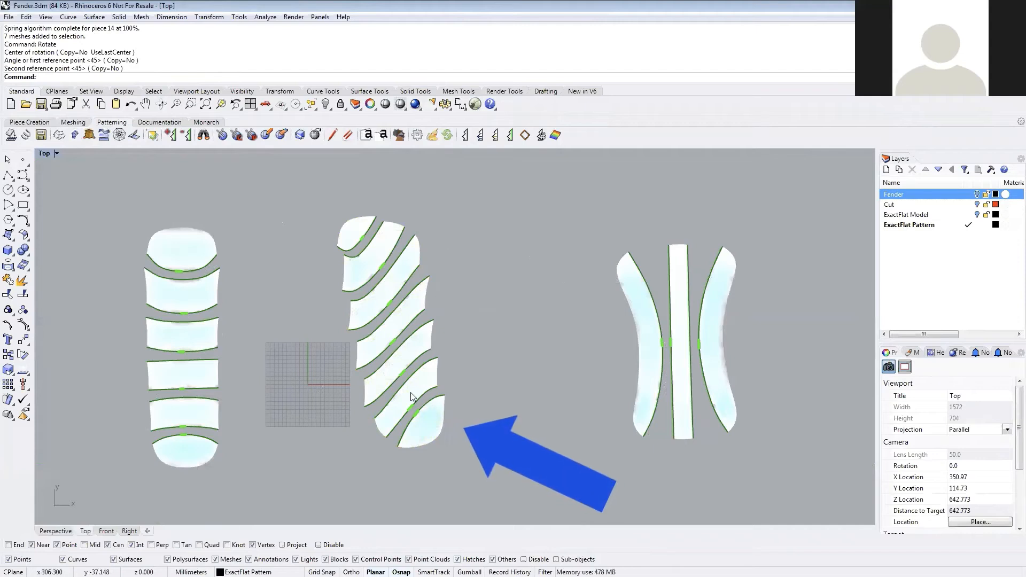
# - Reposition the rotated diagonal pieces individually into a neat, more upright stack with even gaps and clear the selection
pyautogui.moveTo(412, 390); pyautogui.dragTo(372, 190)
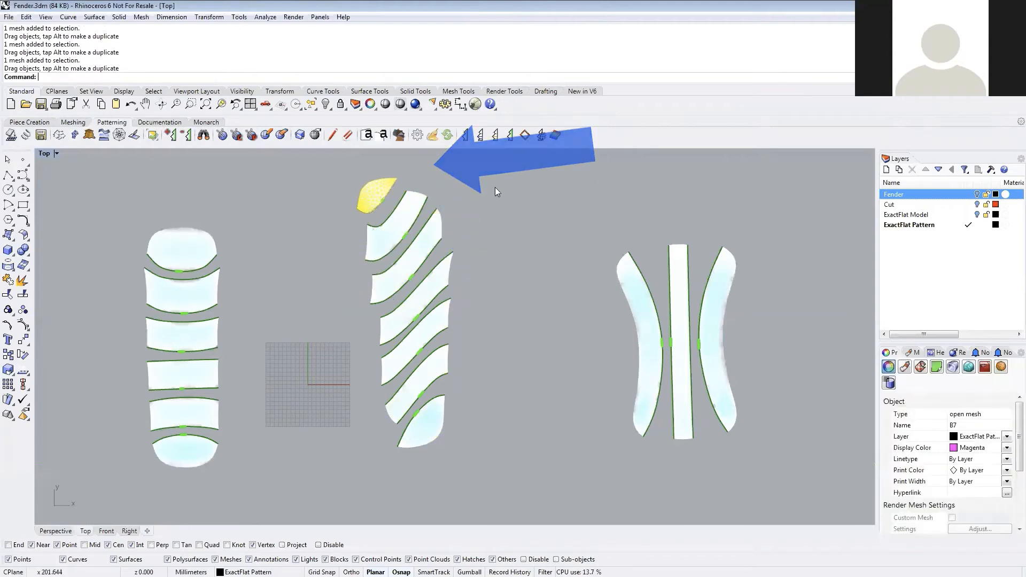
pyautogui.click(496, 187)
pyautogui.click(197, 255)
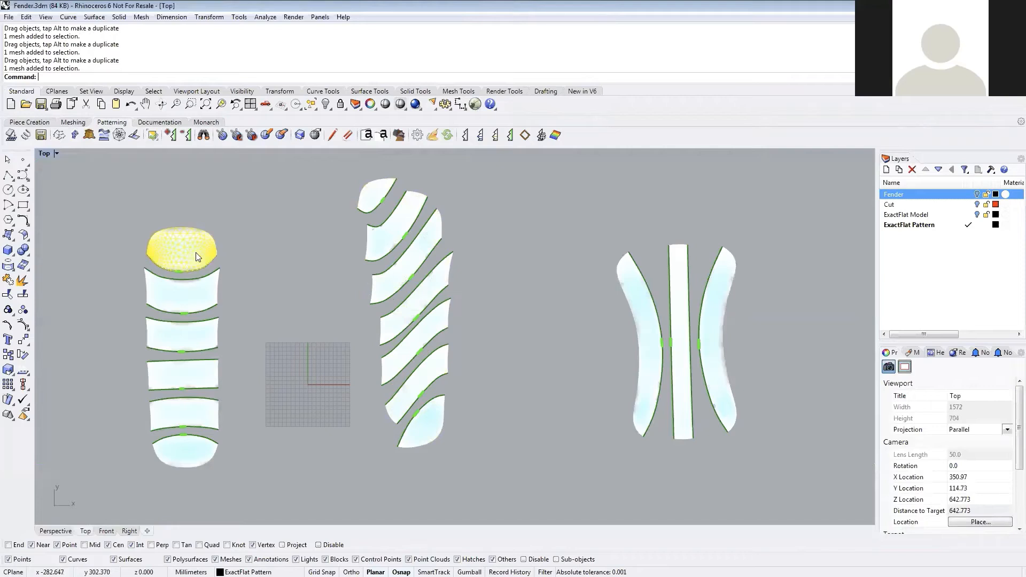
pyautogui.click(193, 305)
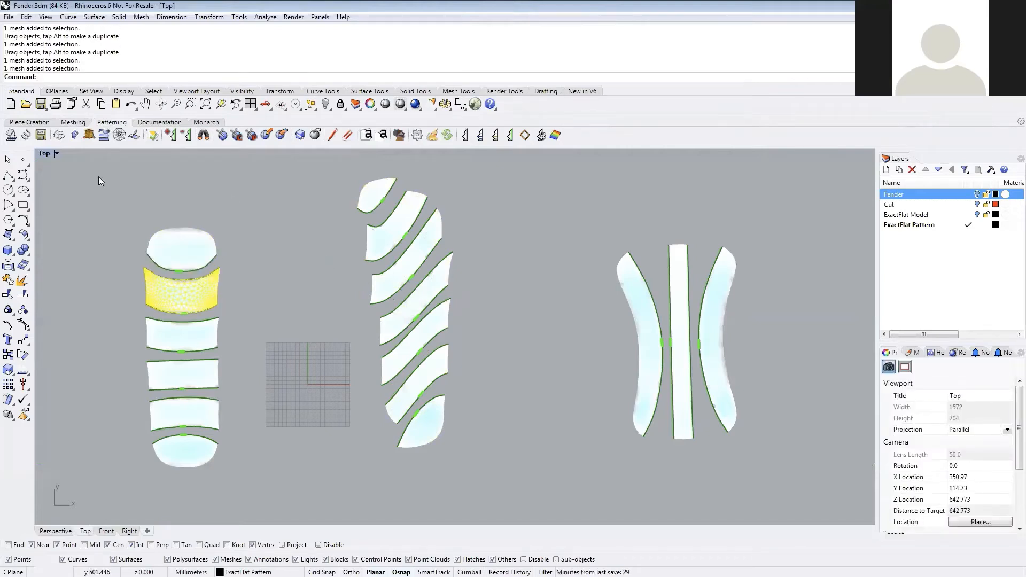
pyautogui.click(87, 169)
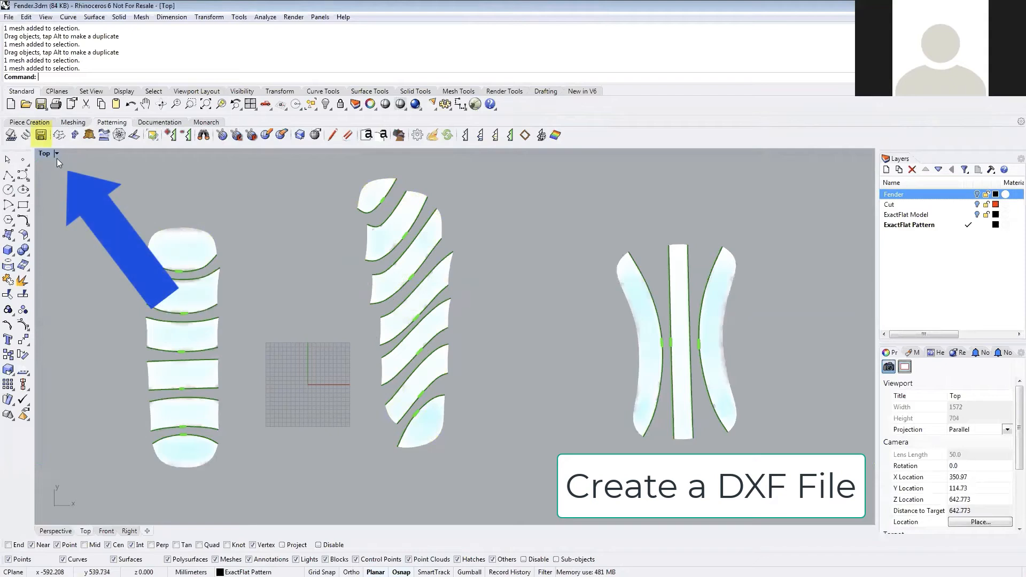
# - Export the flat pattern pieces as an AutoCAD DXF named fender in the 2019-05-21 folder
pyautogui.click(41, 136)
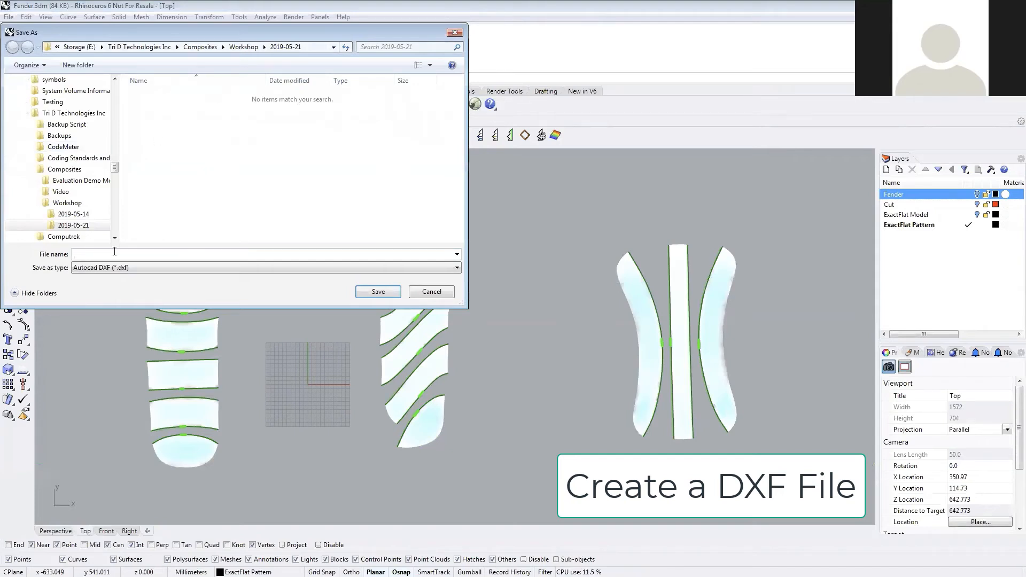
pyautogui.write('fender')
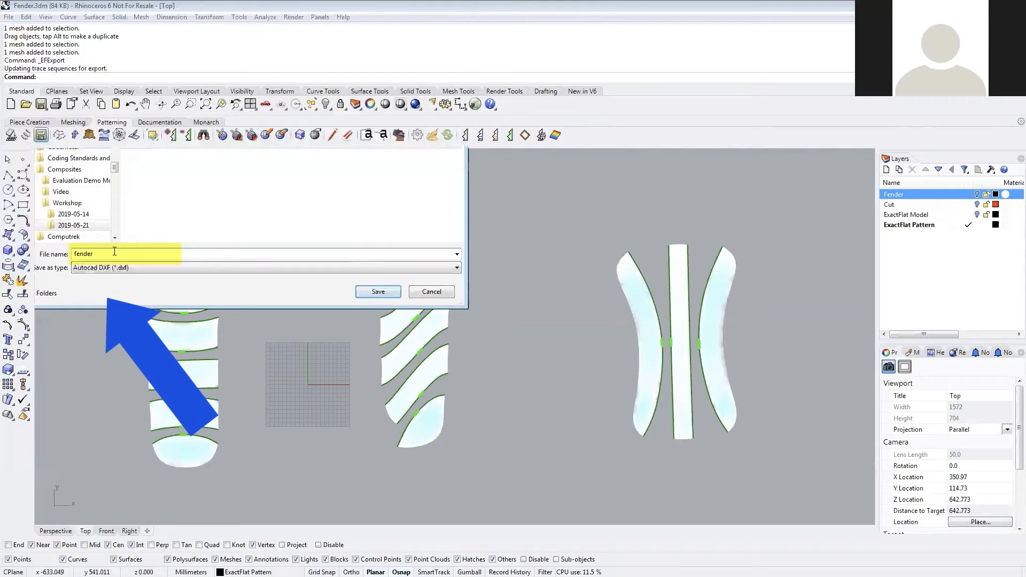
pyautogui.press('Return')
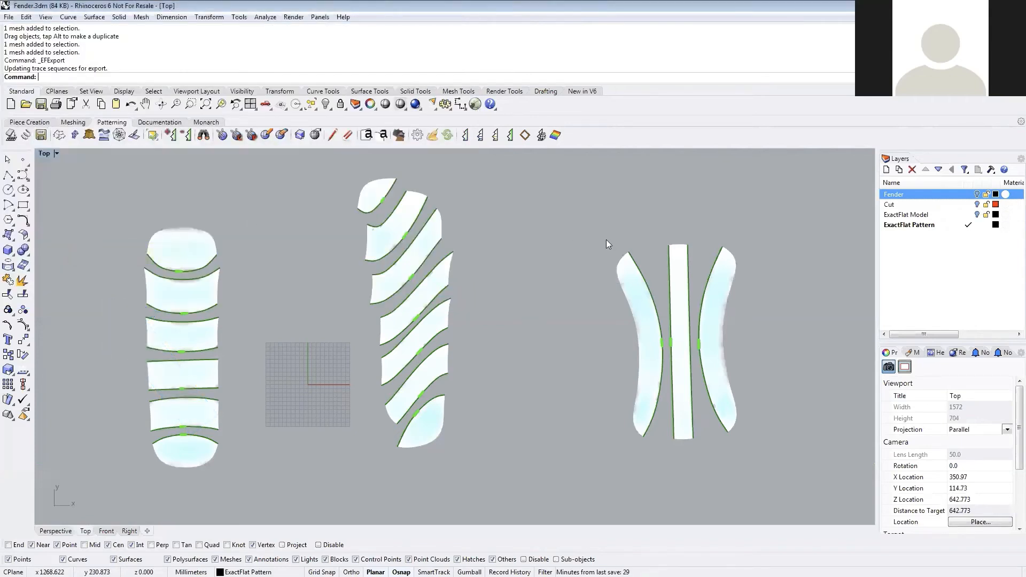
# - Import fender.dxf into the current model from the file window, using the Import file option and the default DWG/DXF import options in millimetres
pyautogui.scroll(-6, 618, 251)
pyautogui.moveTo(617, 253); pyautogui.dragTo(405, 309, button='right')
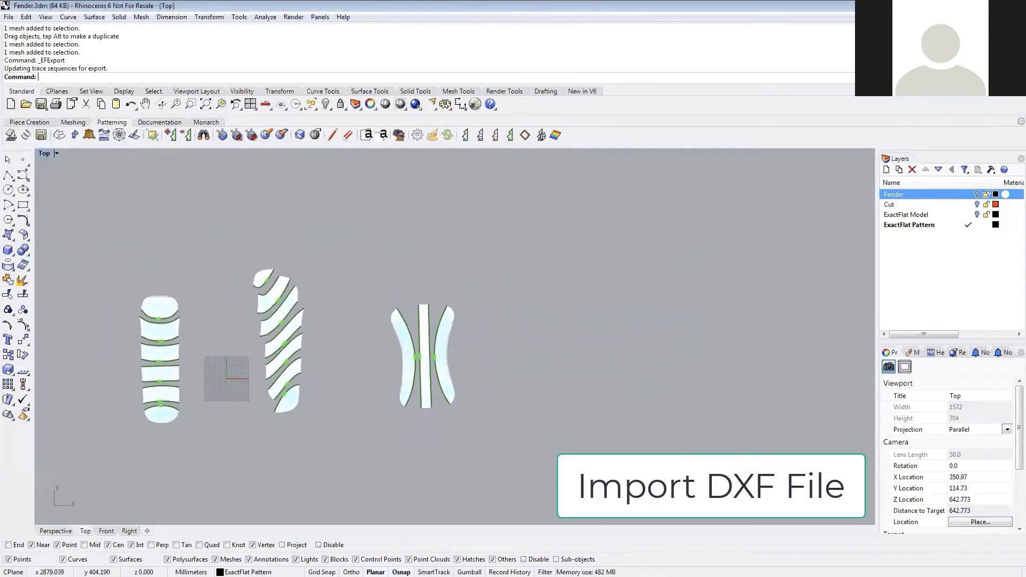
pyautogui.hotkey('alt', 'Tab')
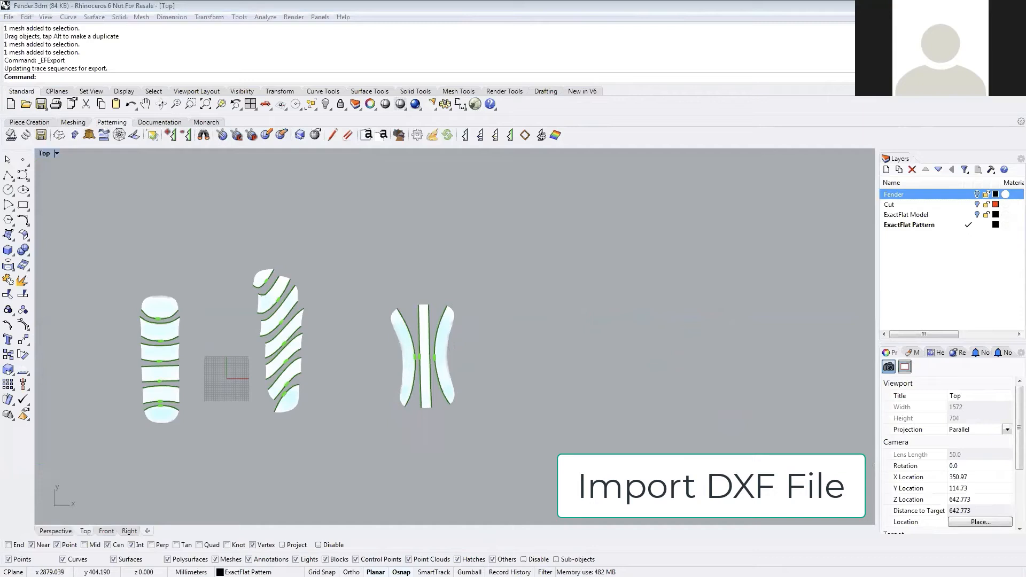
pyautogui.moveTo(631, 285); pyautogui.dragTo(632, 285)
pyautogui.click(689, 270)
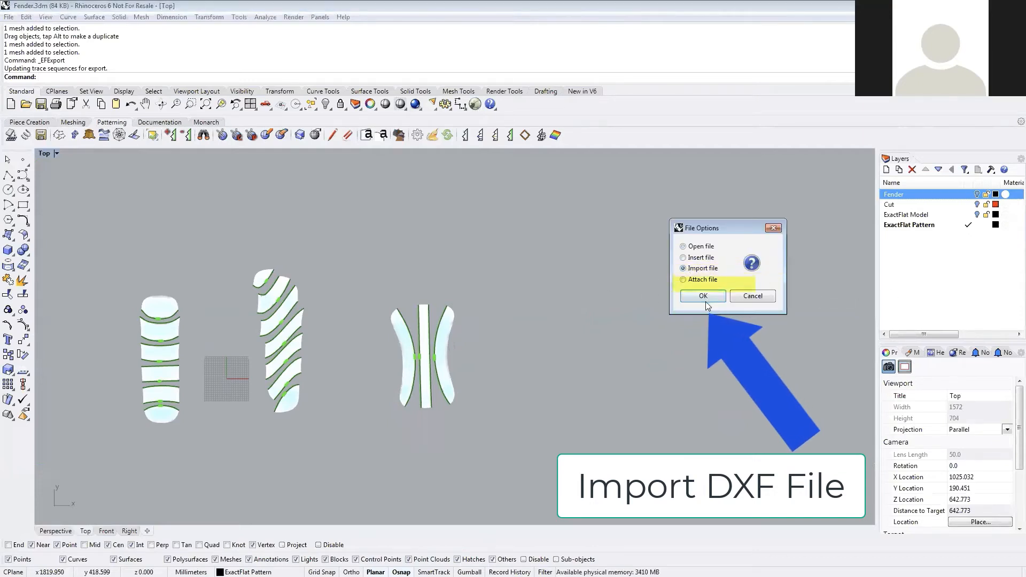
pyautogui.click(703, 295)
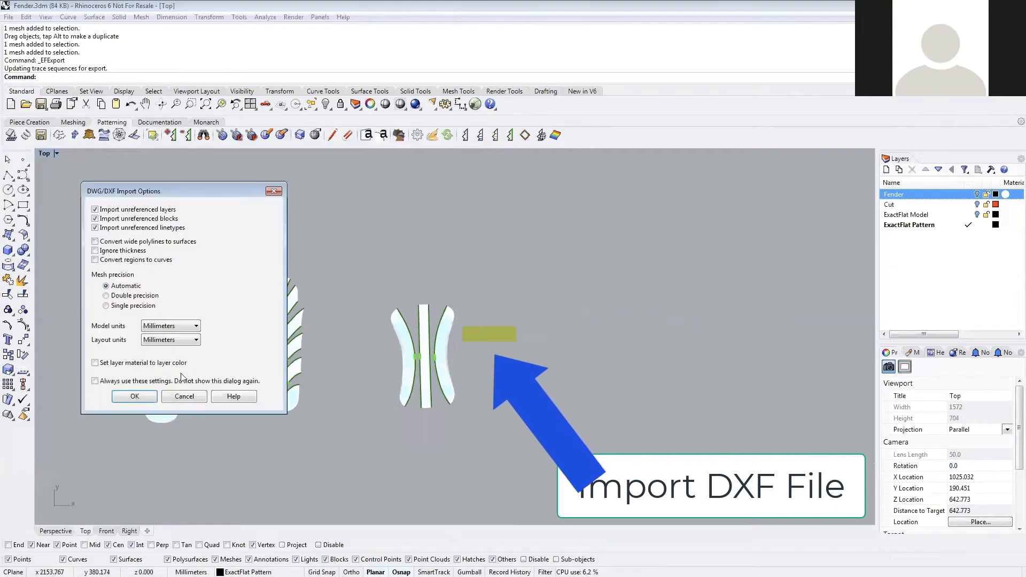
pyautogui.click(135, 396)
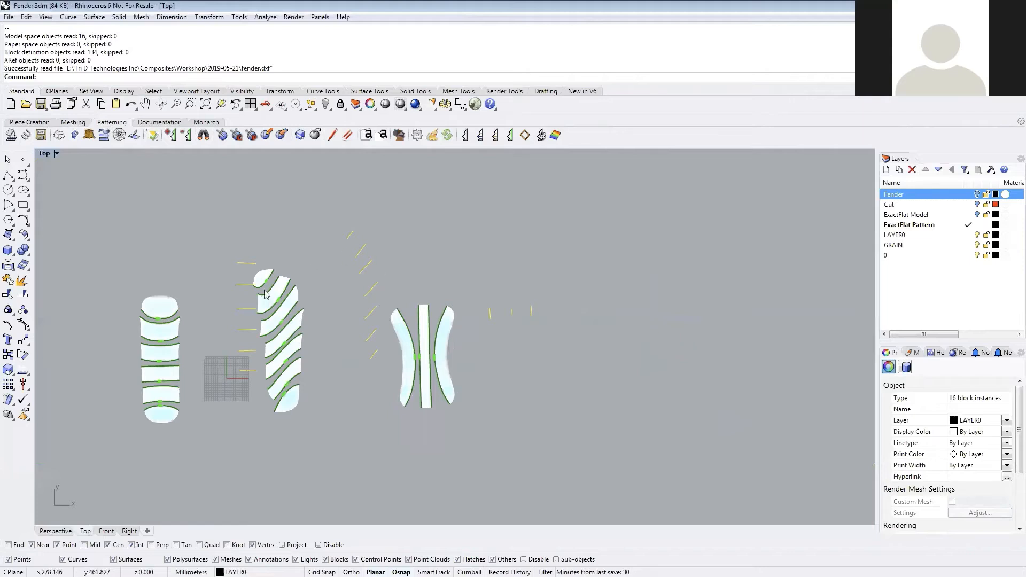
# - Move the imported pattern blocks aside and delete them, then briefly show and hide the Cut layer
pyautogui.moveTo(366, 269); pyautogui.dragTo(583, 295)
pyautogui.press('Delete')
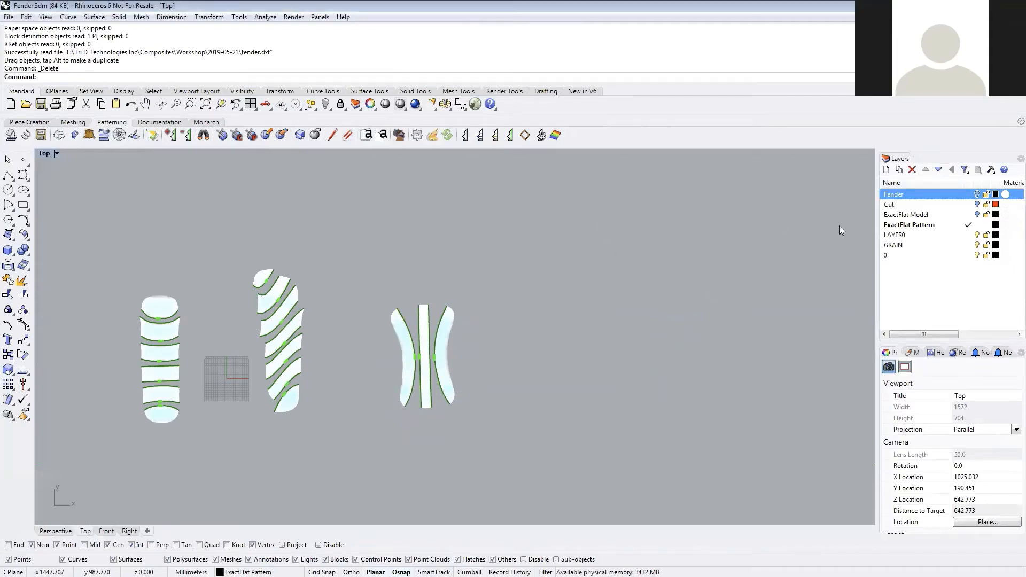
pyautogui.click(977, 204)
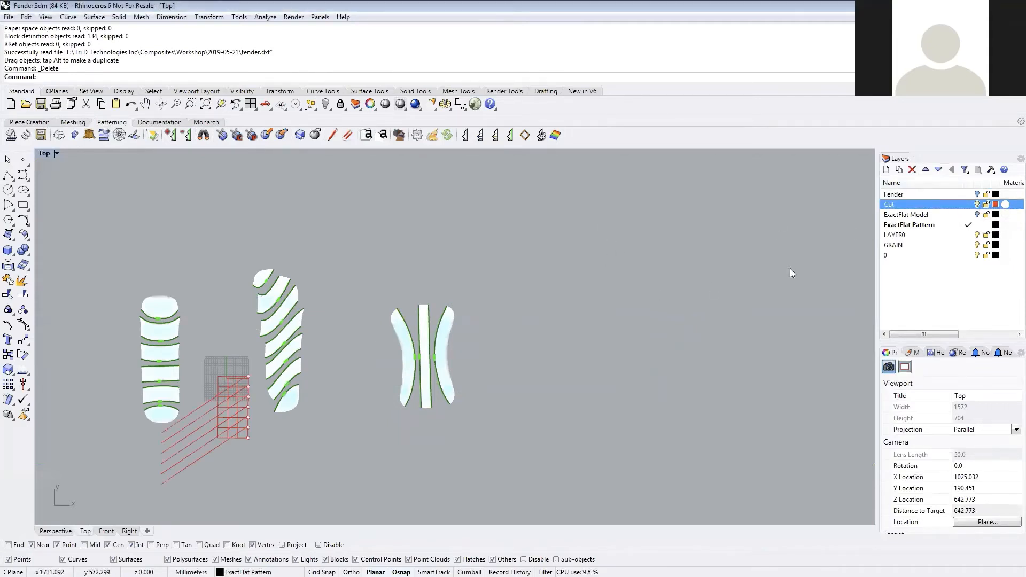
pyautogui.click(977, 204)
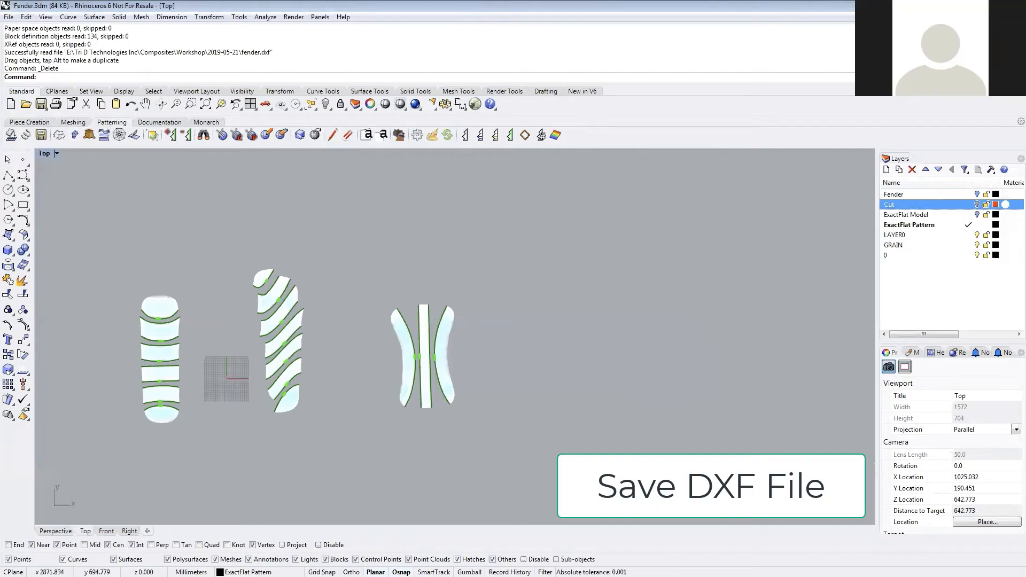
# - Save the model as a separate Rhino 6 file named Fender - flat in the 2019-05-21 folder
pyautogui.moveTo(167, 210); pyautogui.dragTo(311, 221, button='right')
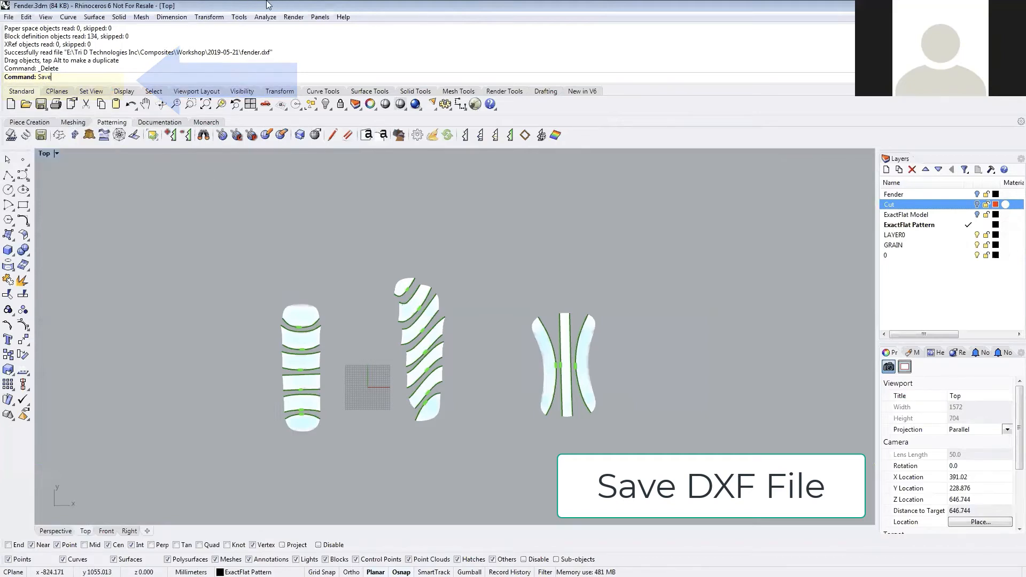
pyautogui.write('As')
pyautogui.press('Return')
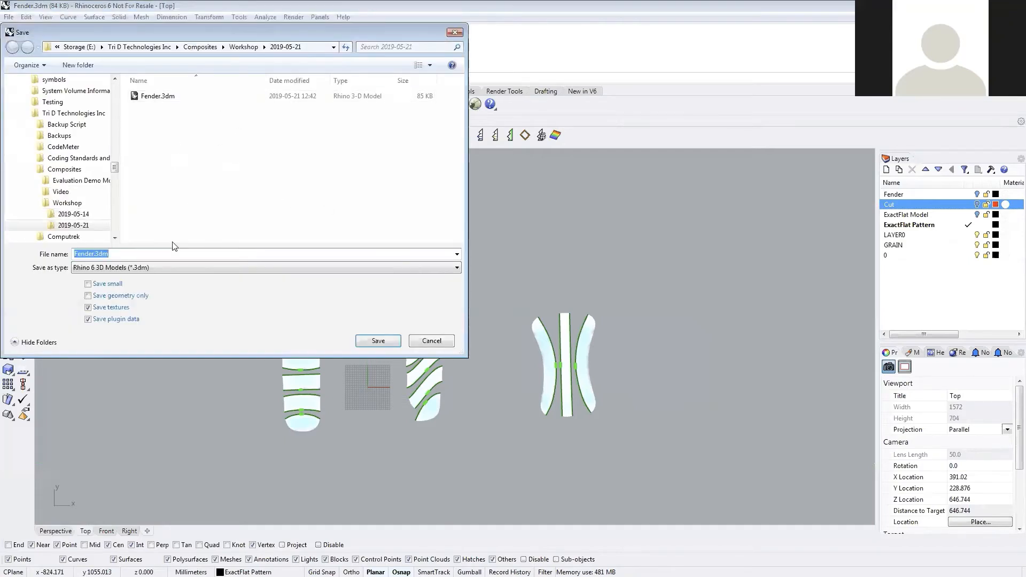
pyautogui.click(94, 254)
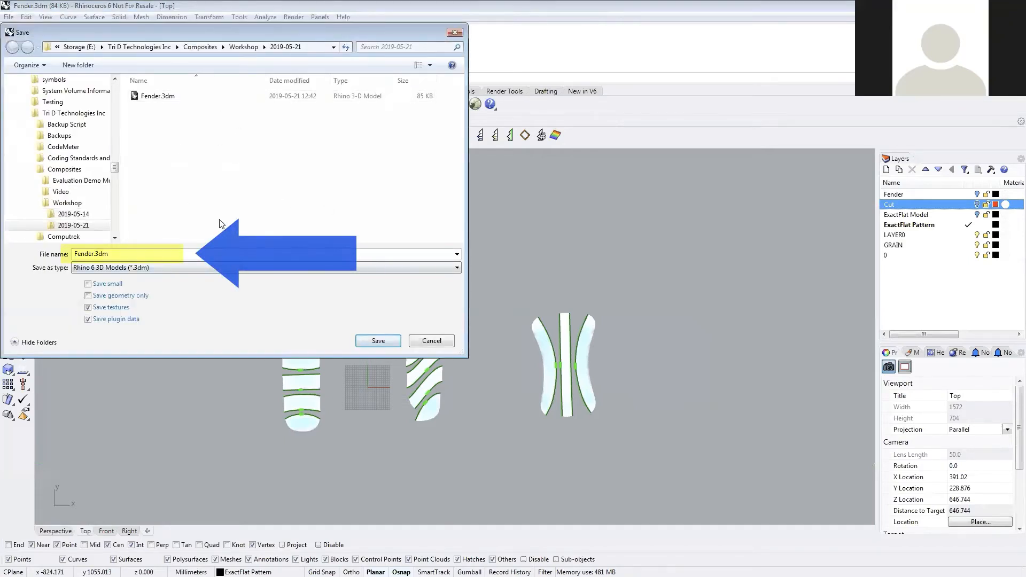
pyautogui.write('- flat')
pyautogui.press('Return')
# - Open fender.dxf from the 2019-05-21 folder with the Supported Files filter, accepting the import options
pyautogui.write('Open')
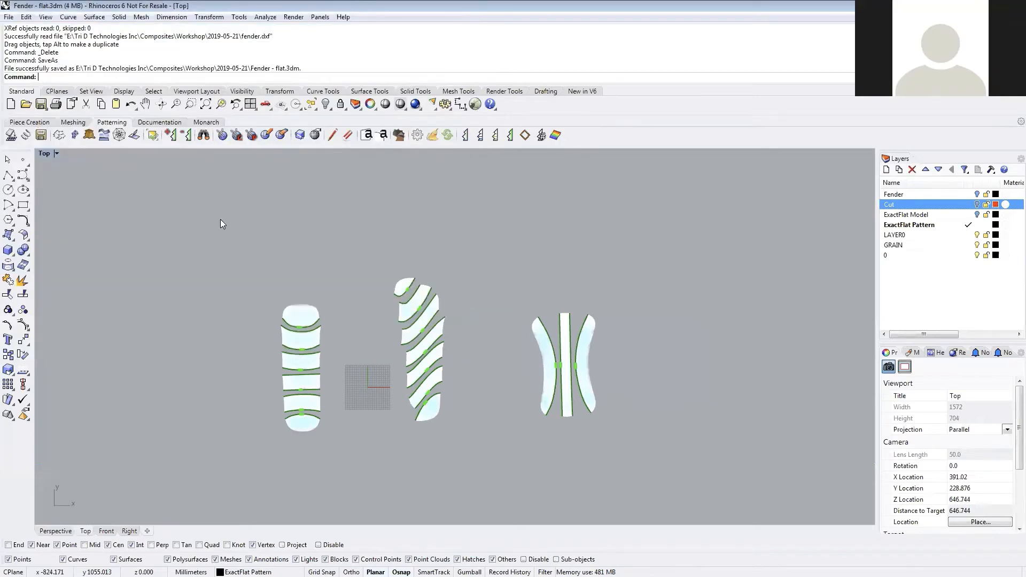
pyautogui.press('Return')
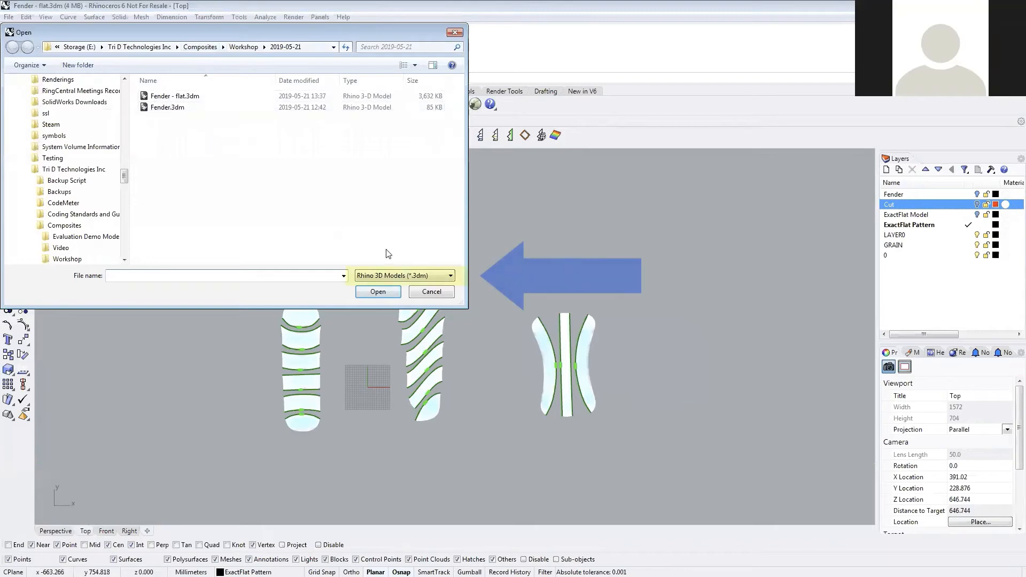
pyautogui.click(406, 276)
pyautogui.scroll(-5, 421, 406)
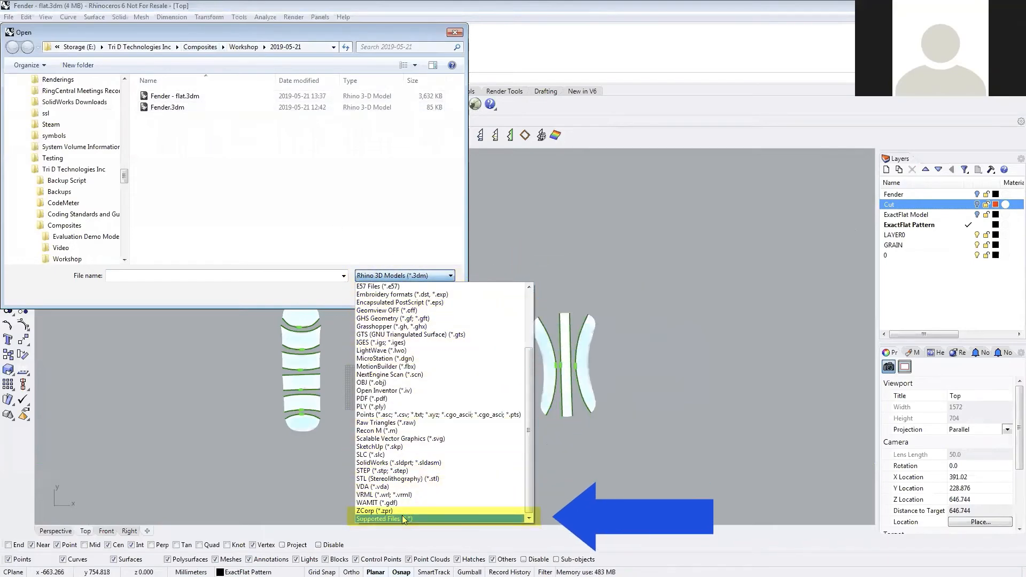
pyautogui.click(402, 515)
pyautogui.doubleClick(174, 119)
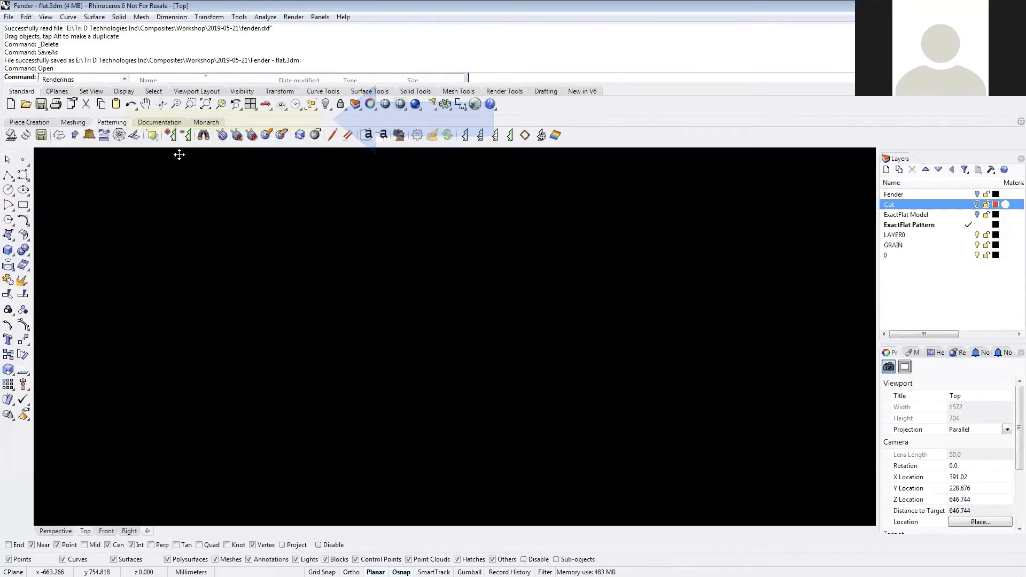
pyautogui.click(135, 396)
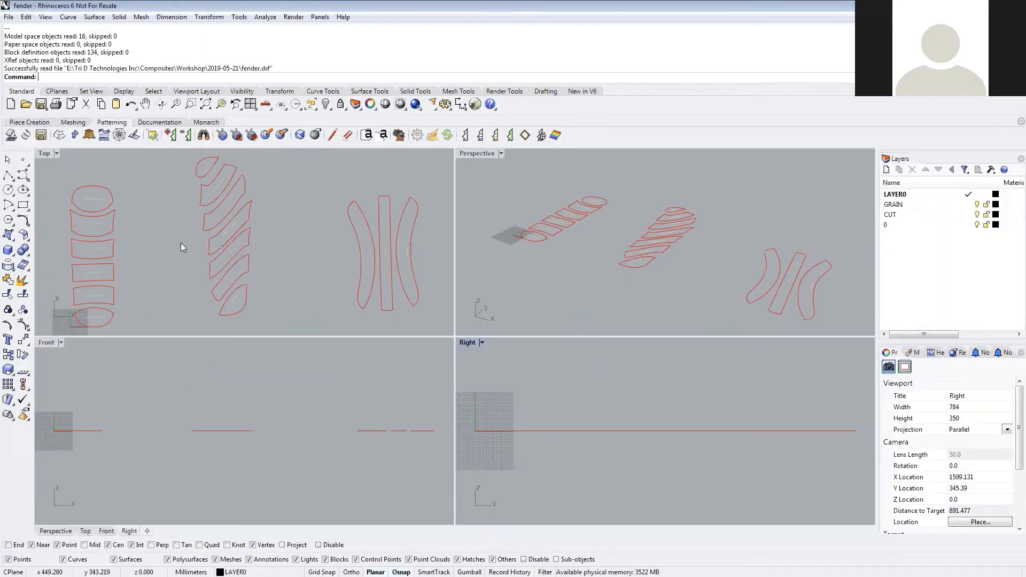
# - Maximize the Top viewport and examine the cut lines and grain lines of the flat pattern pieces
pyautogui.moveTo(163, 246); pyautogui.dragTo(190, 247, button='right')
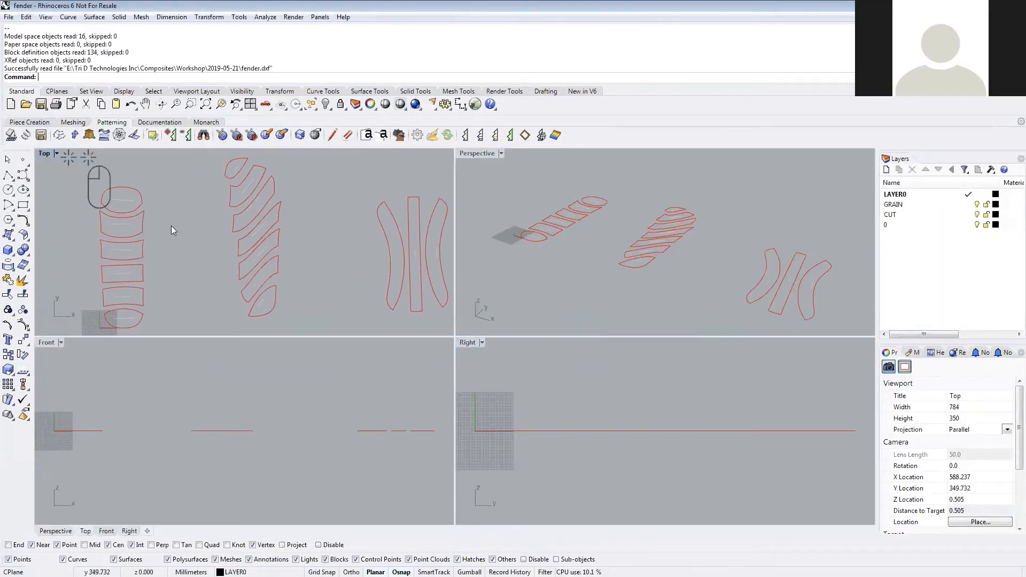
pyautogui.doubleClick(44, 153)
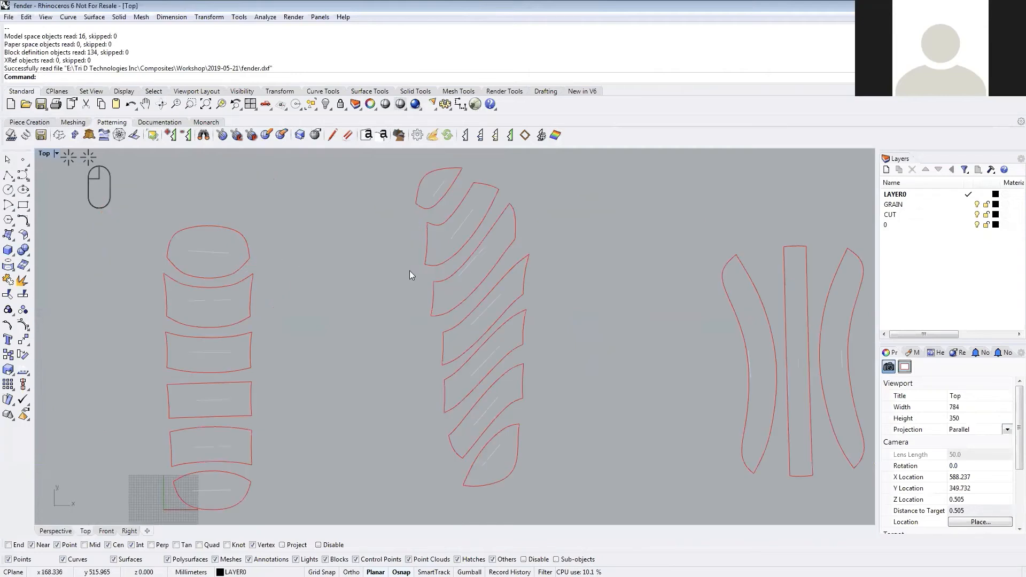
pyautogui.scroll(-2, 335, 277)
pyautogui.moveTo(316, 268); pyautogui.dragTo(318, 310, button='right')
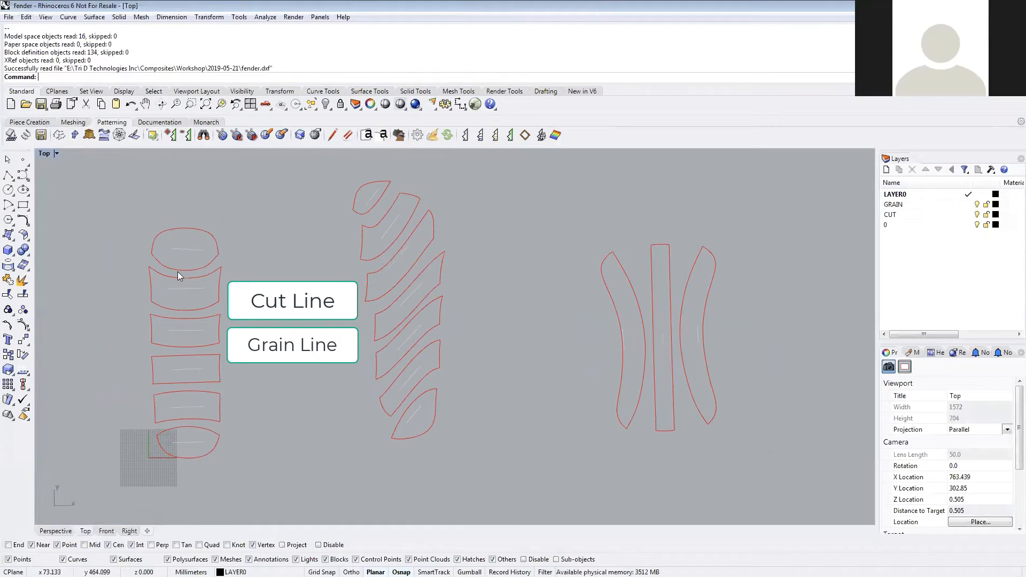
pyautogui.moveTo(103, 350)
pyautogui.mouseDown()
pyautogui.moveTo(258, 407)
pyautogui.moveTo(110, 311)
pyautogui.moveTo(106, 375)
pyautogui.mouseUp()
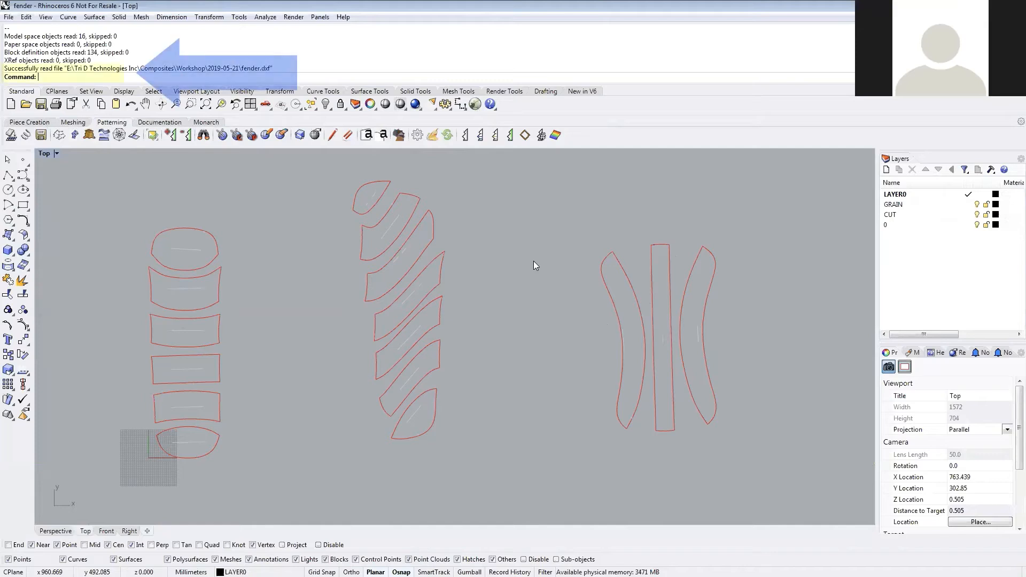
# - Open Fender.3dm from the 2019-05-21 folder with the Supported Files filter, without saving the changes to fender
pyautogui.write('Open')
pyautogui.press('Return')
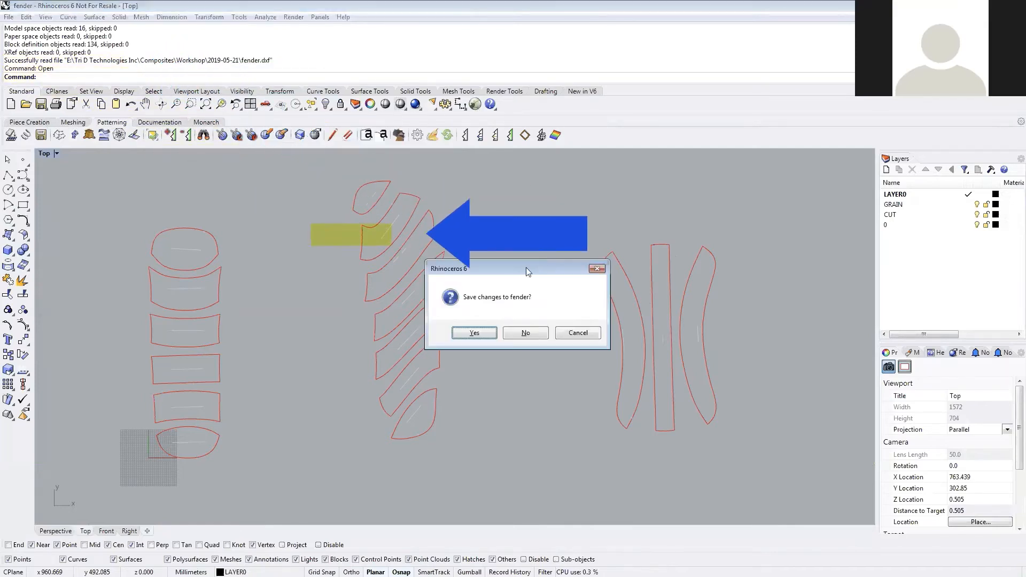
pyautogui.click(520, 331)
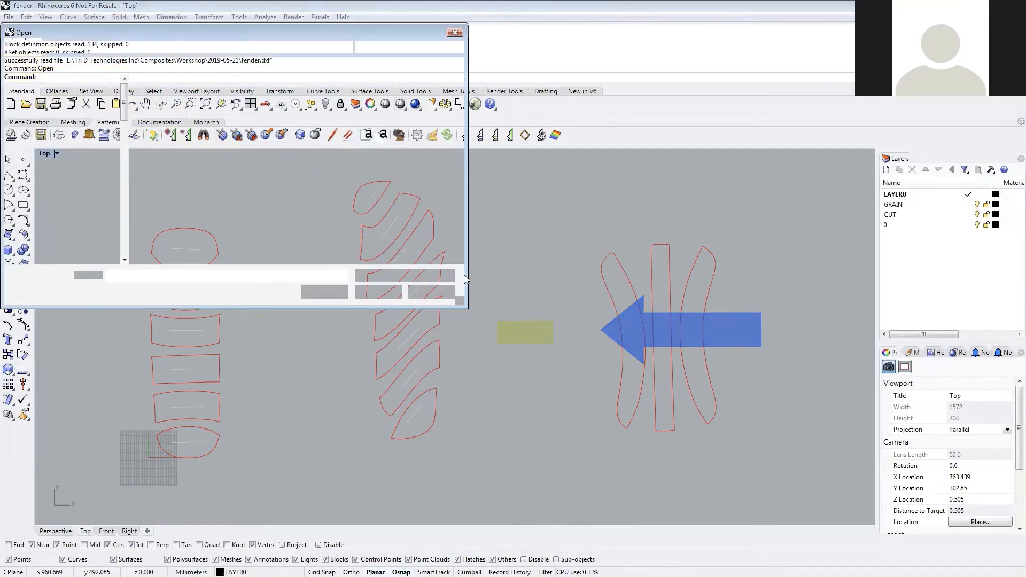
pyautogui.click(451, 275)
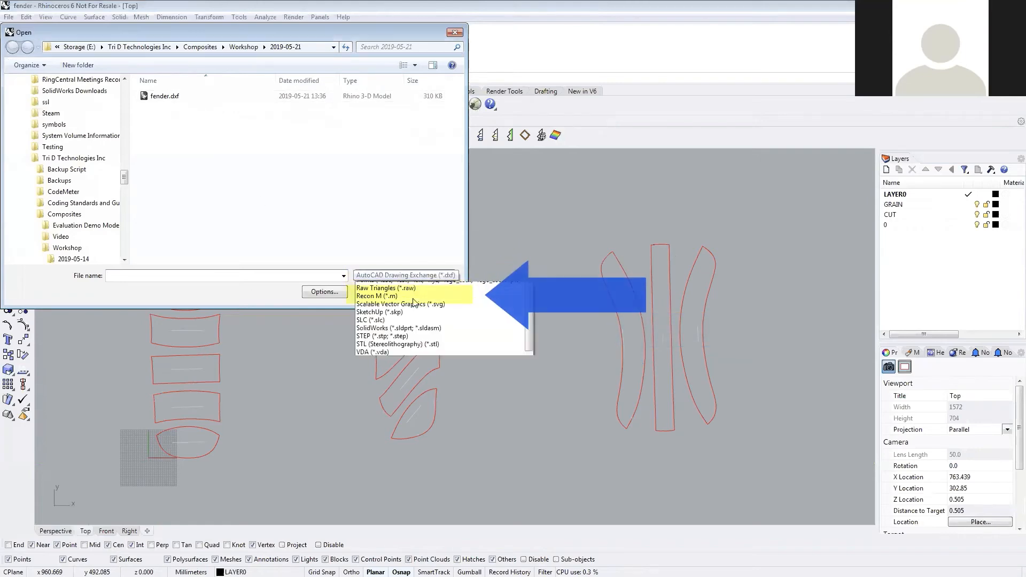
pyautogui.click(409, 512)
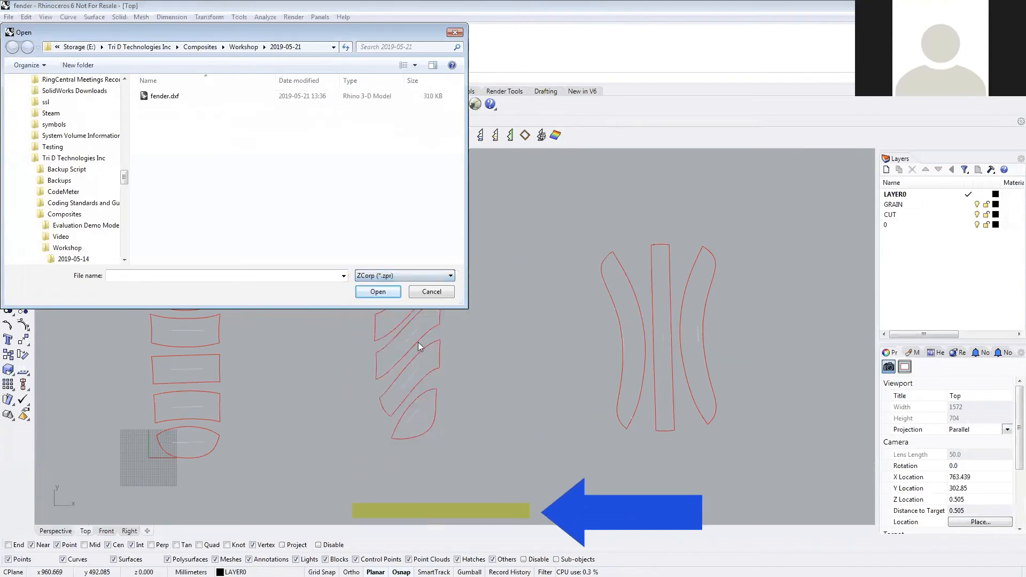
pyautogui.click(451, 275)
pyautogui.click(396, 518)
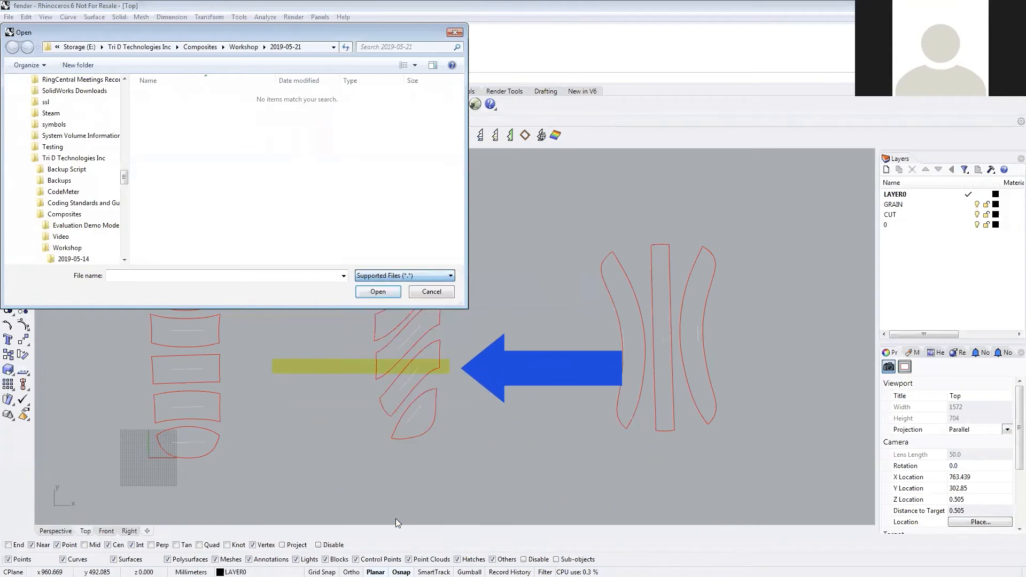
pyautogui.doubleClick(171, 107)
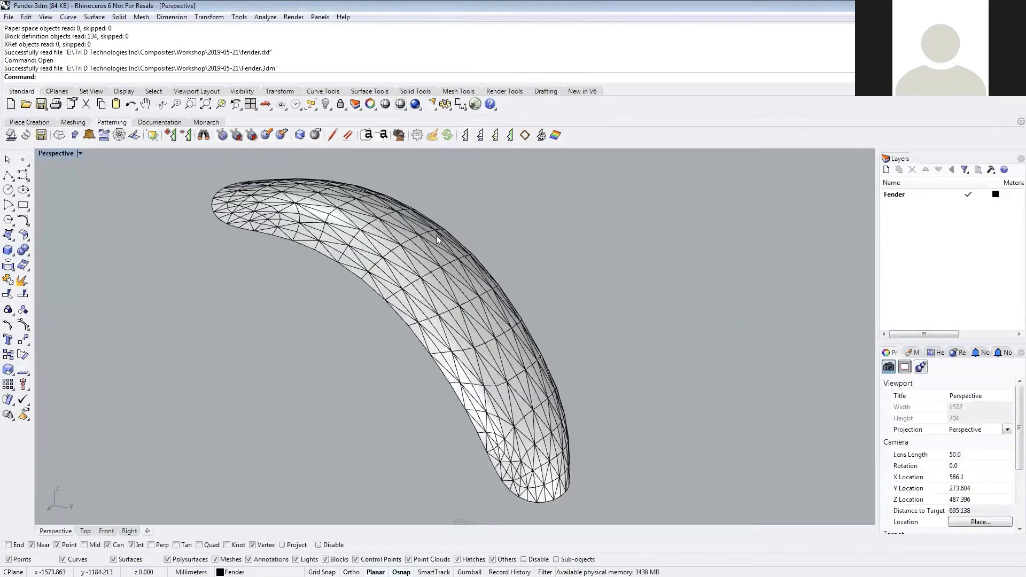
# - Offset the fender mesh by 2.00 mm with the offset direction flipped, keeping the input mesh
pyautogui.moveTo(436, 235); pyautogui.dragTo(288, 298, button='right')
pyautogui.scroll(-3, 288, 298)
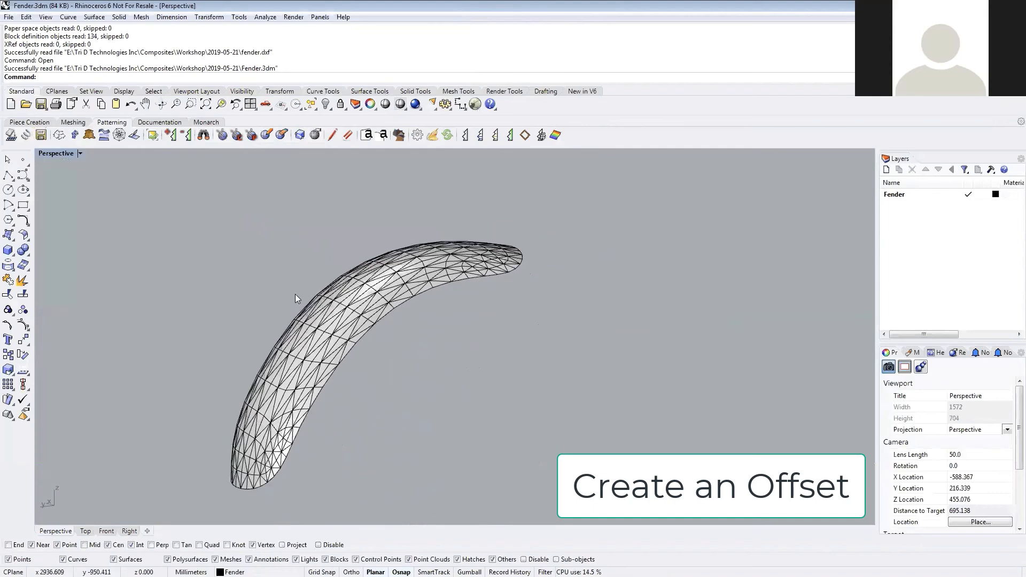
pyautogui.click(395, 286)
pyautogui.click(20, 123)
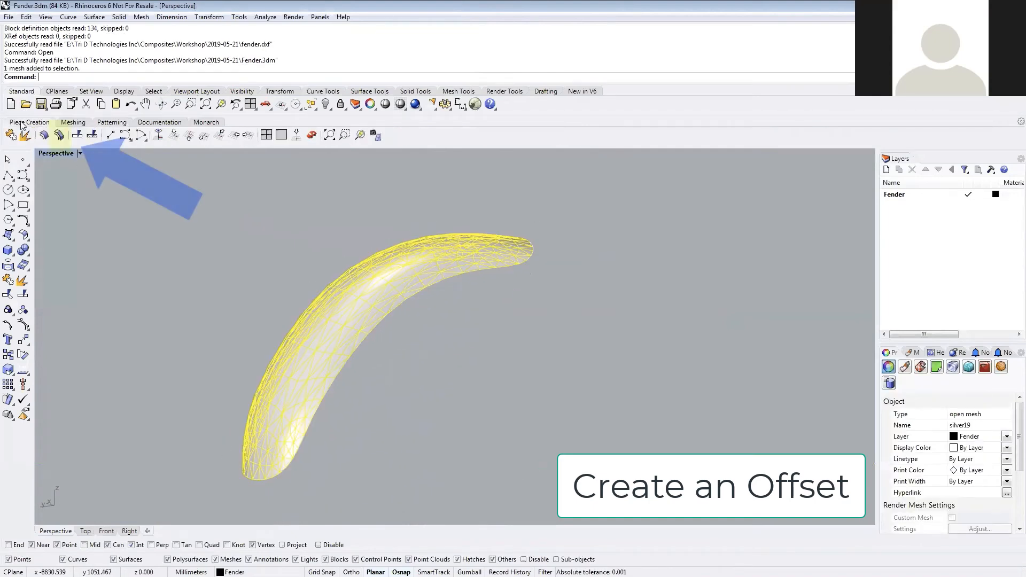
pyautogui.click(60, 136)
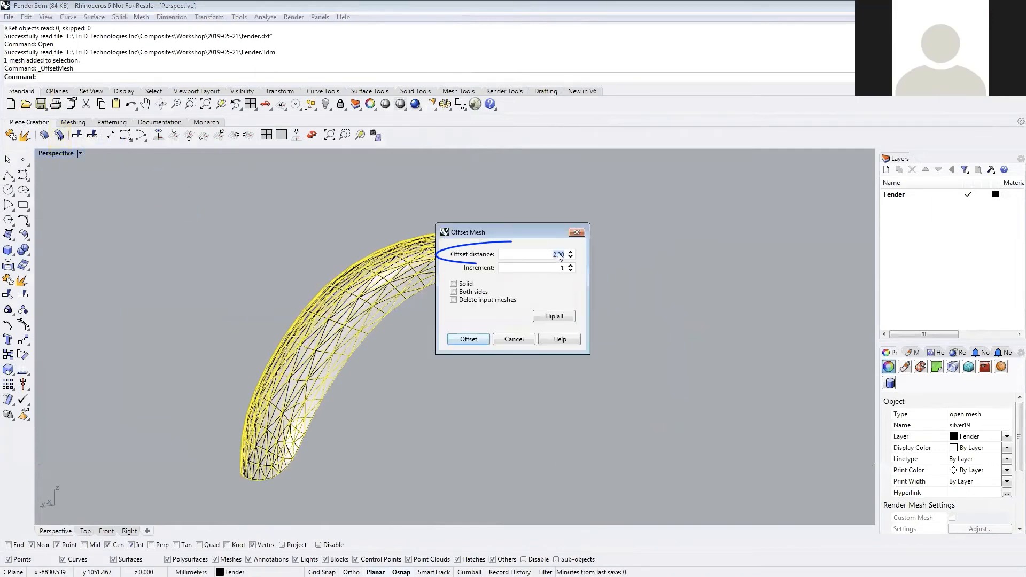
pyautogui.moveTo(507, 232); pyautogui.dragTo(188, 238)
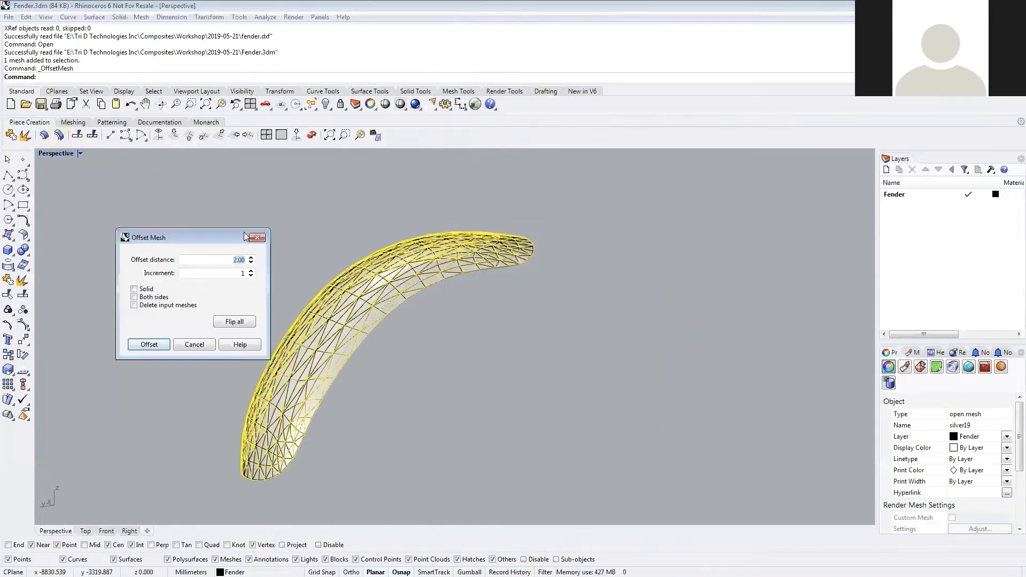
pyautogui.scroll(5, 579, 240)
pyautogui.scroll(2, 578, 240)
pyautogui.moveTo(578, 278)
pyautogui.mouseDown(button='right')
pyautogui.moveTo(620, 257)
pyautogui.moveTo(599, 270)
pyautogui.moveTo(609, 251)
pyautogui.moveTo(554, 263)
pyautogui.mouseUp(button='right')
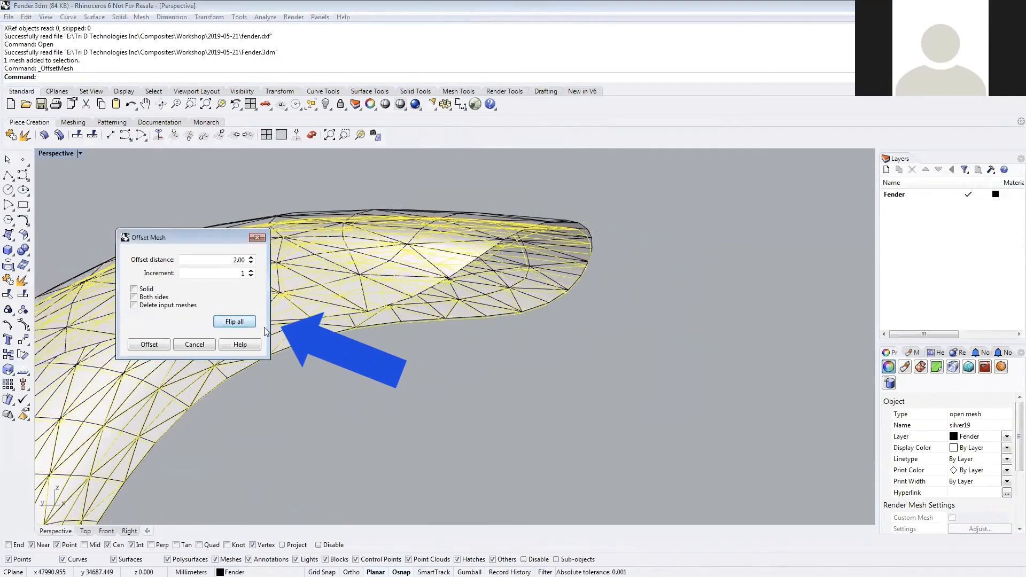
pyautogui.moveTo(502, 352)
pyautogui.mouseDown(button='right')
pyautogui.moveTo(527, 355)
pyautogui.moveTo(496, 348)
pyautogui.moveTo(453, 372)
pyautogui.moveTo(485, 365)
pyautogui.mouseUp(button='right')
pyautogui.click(149, 345)
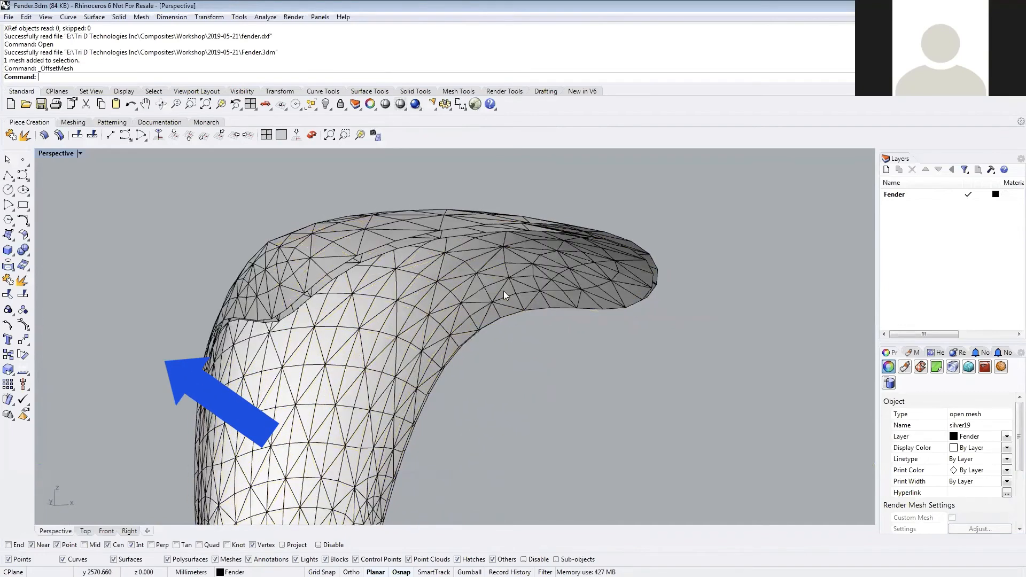
# - Repeat Offset Mesh on the fender to add another offset layer
pyautogui.rightClick(599, 369)
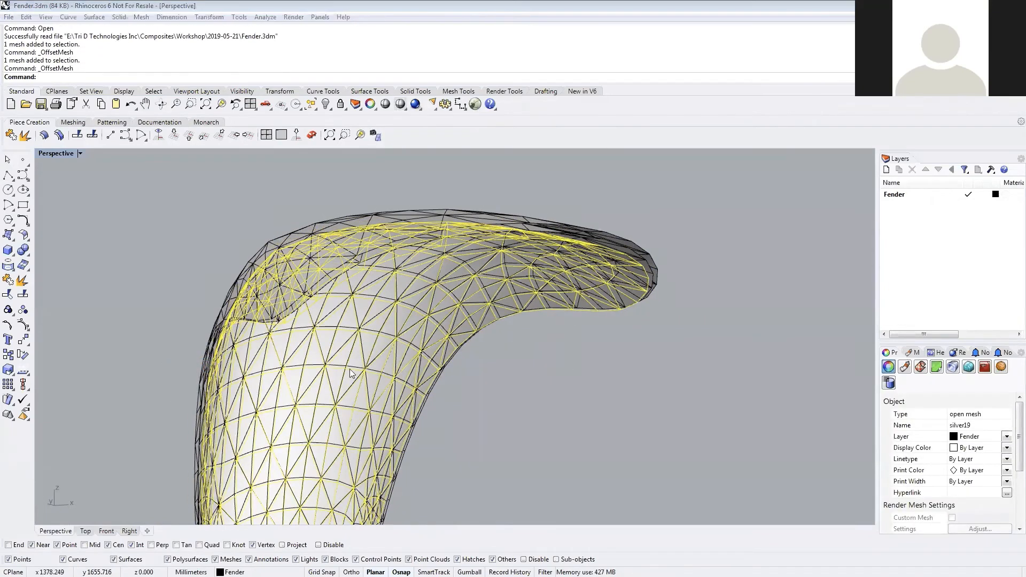
pyautogui.click(469, 343)
pyautogui.moveTo(395, 382); pyautogui.dragTo(607, 347, button='right')
pyautogui.scroll(-10, 515, 376)
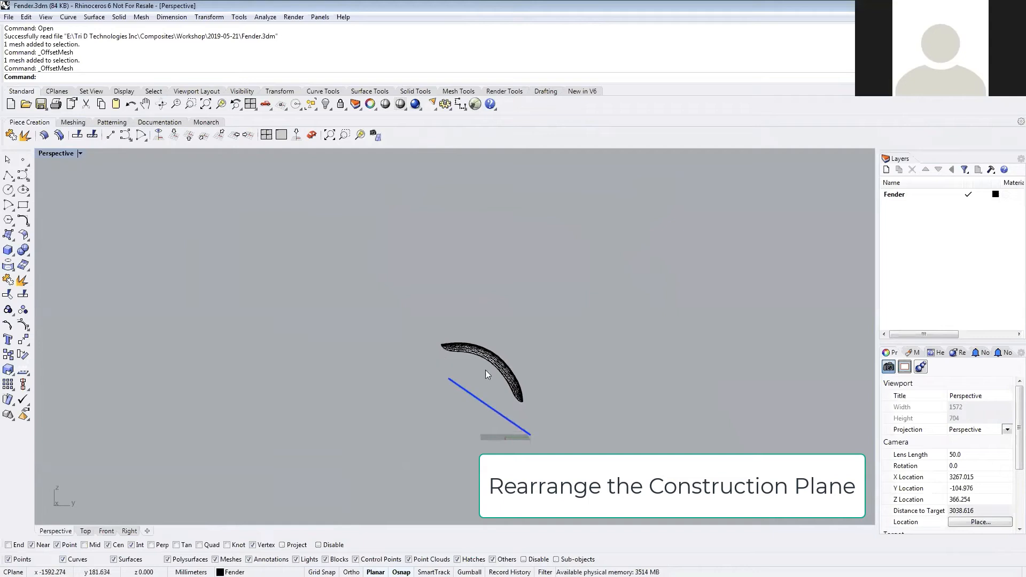
# - Orient the view squarely onto the fender's outer face and set the construction plane to that view
pyautogui.moveTo(542, 411); pyautogui.dragTo(447, 473, button='right')
pyautogui.scroll(10, 481, 374)
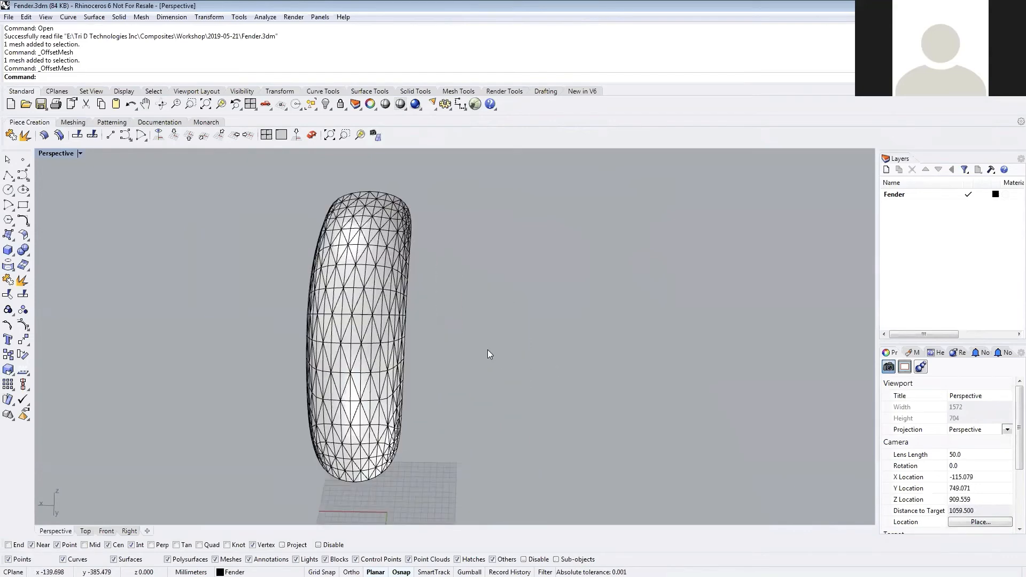
pyautogui.moveTo(381, 332)
pyautogui.mouseDown(button='right')
pyautogui.moveTo(551, 346)
pyautogui.moveTo(523, 336)
pyautogui.mouseUp(button='right')
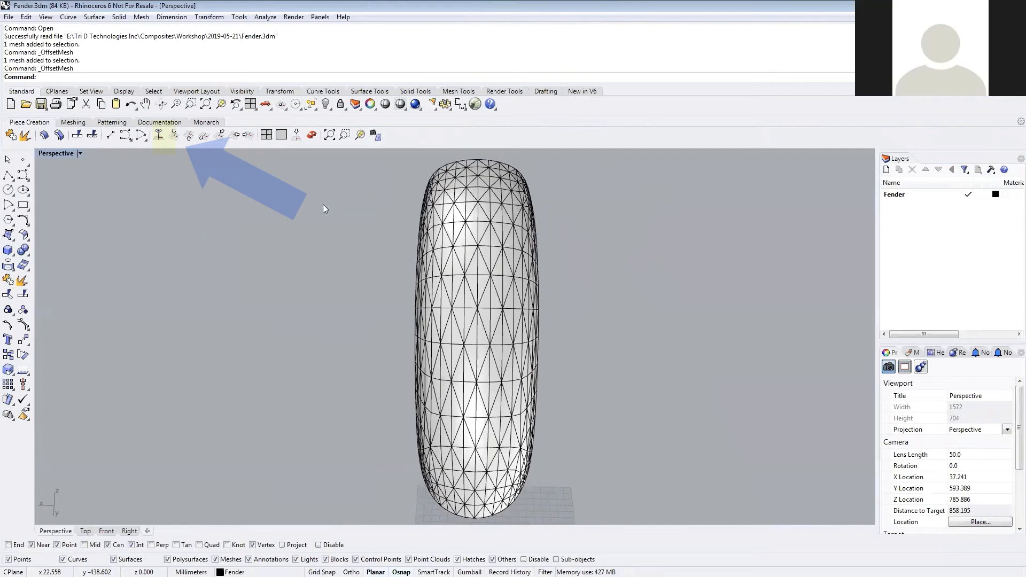
pyautogui.click(160, 138)
pyautogui.moveTo(357, 385); pyautogui.dragTo(356, 413, button='right')
pyautogui.click(158, 137)
pyautogui.click(158, 139)
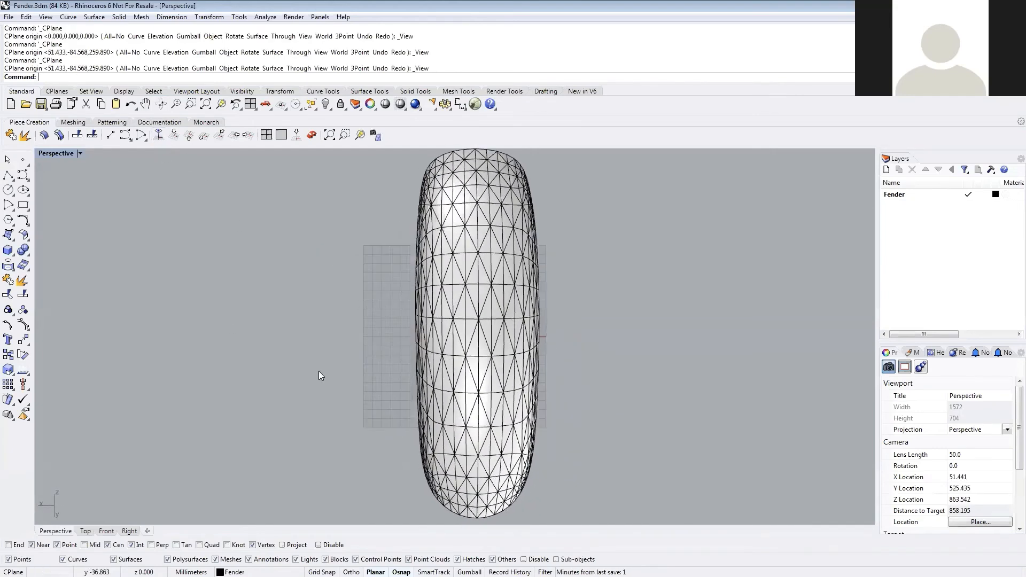
# - Create a BoundingBox around all three fender meshes, using the CPlane coordinate system and Curves output
pyautogui.moveTo(322, 375); pyautogui.dragTo(323, 348, button='right')
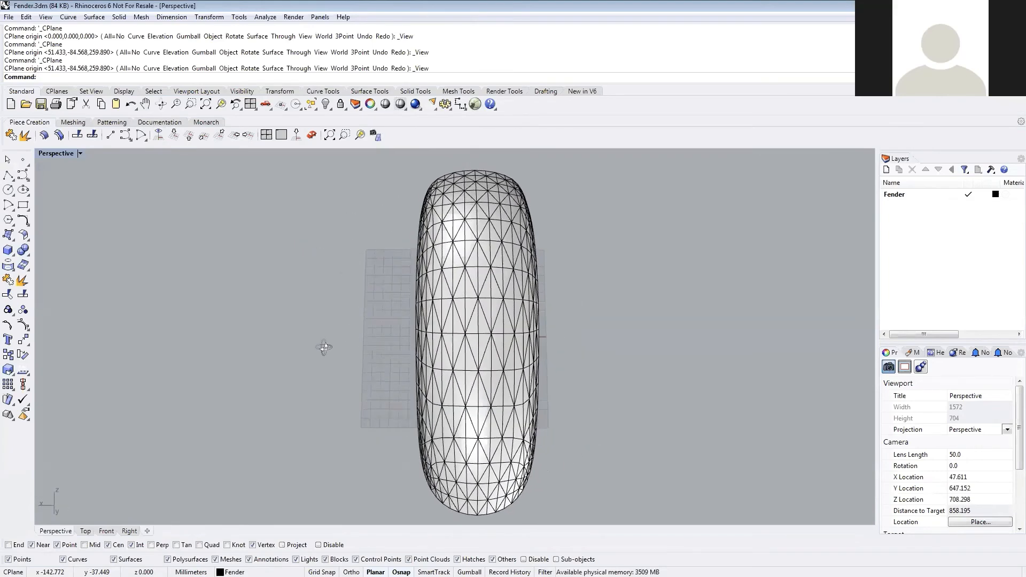
pyautogui.scroll(-2, 346, 330)
pyautogui.scroll(-2, 335, 315)
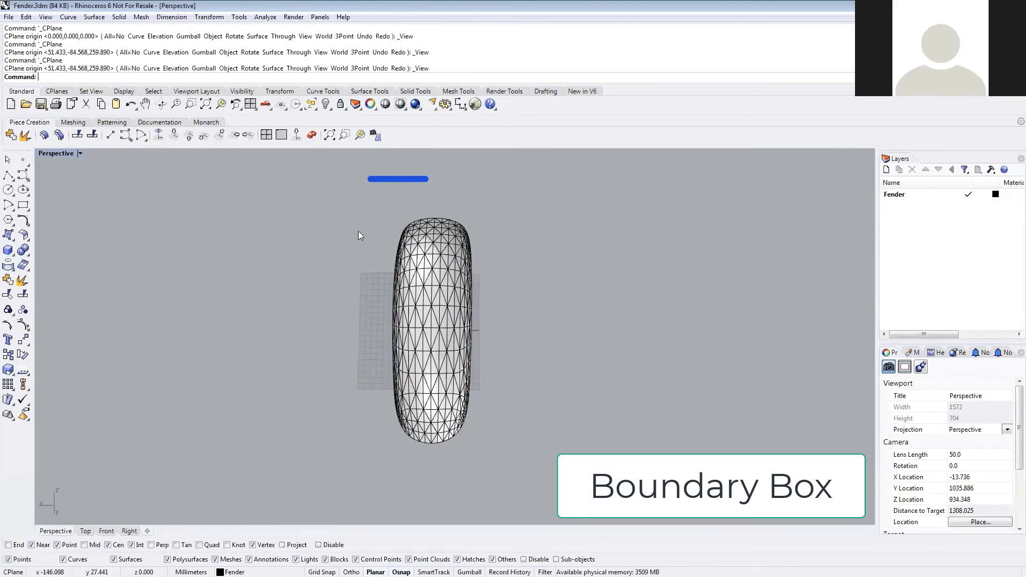
pyautogui.moveTo(367, 180); pyautogui.dragTo(518, 482)
pyautogui.moveTo(365, 460)
pyautogui.mouseDown(button='right')
pyautogui.moveTo(517, 398)
pyautogui.moveTo(379, 464)
pyautogui.mouseUp(button='right')
pyautogui.write('BoundingBox')
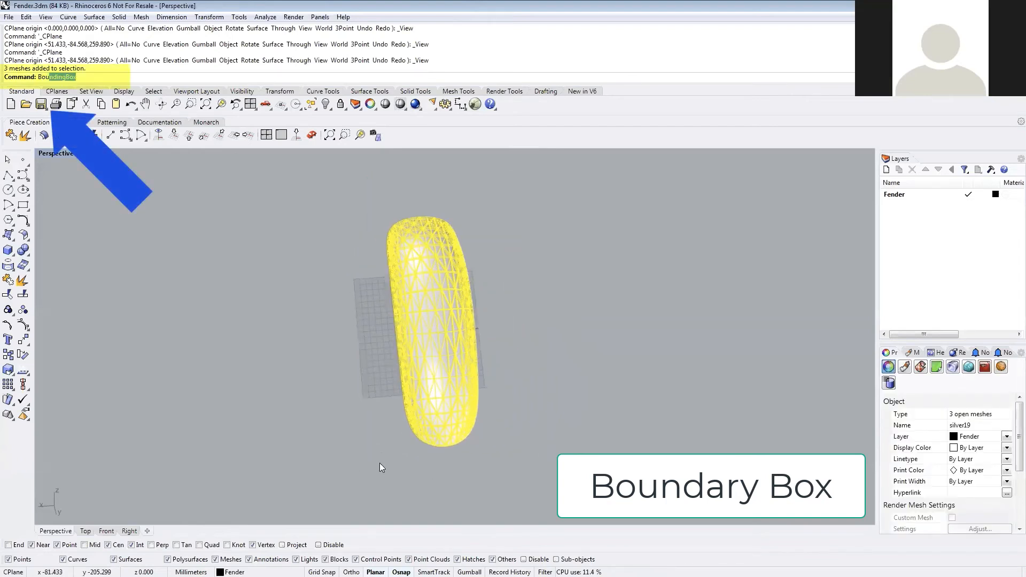
pyautogui.press('Return')
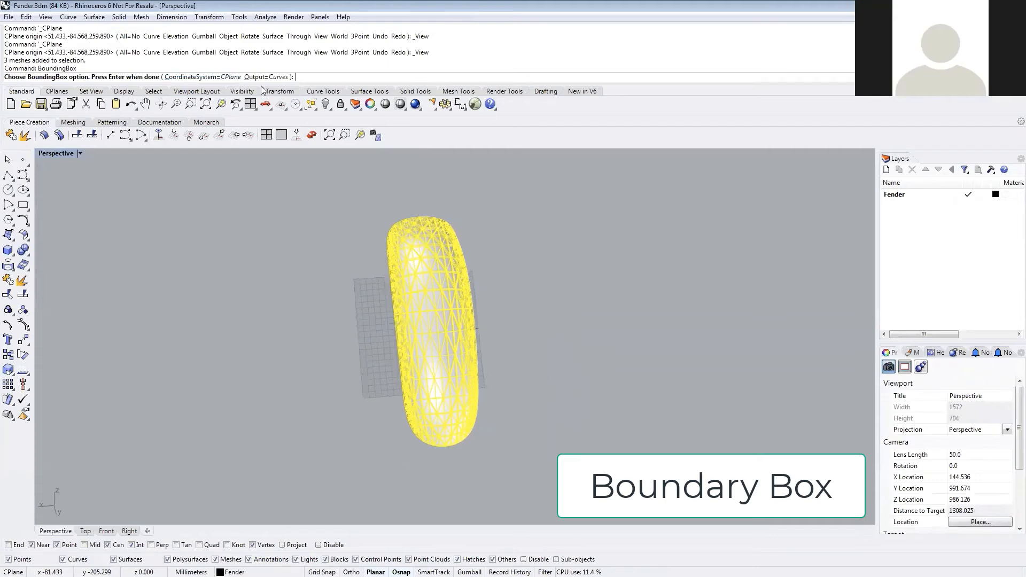
pyautogui.press('Return')
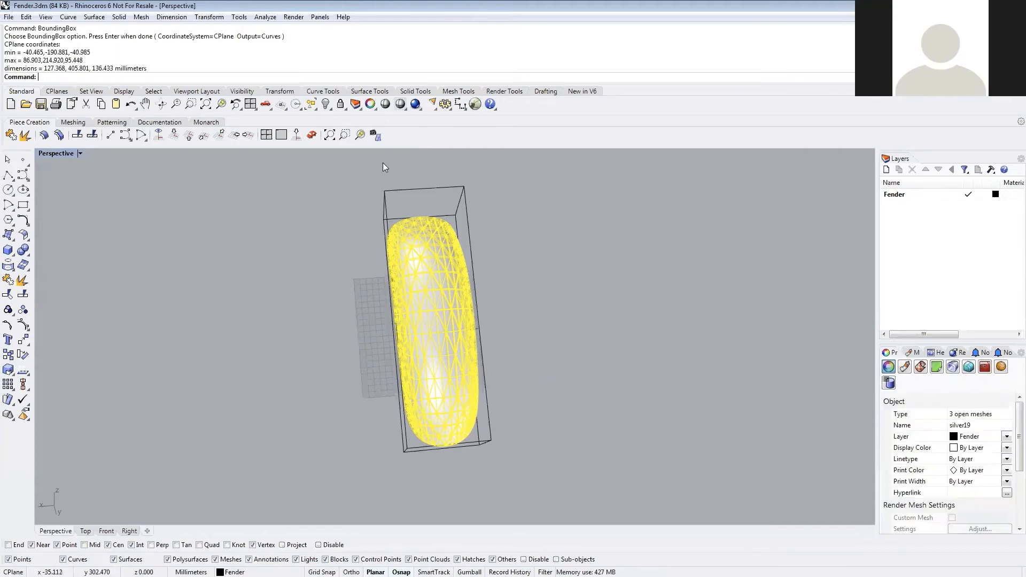
pyautogui.click(621, 299)
pyautogui.moveTo(620, 299); pyautogui.dragTo(556, 283, button='right')
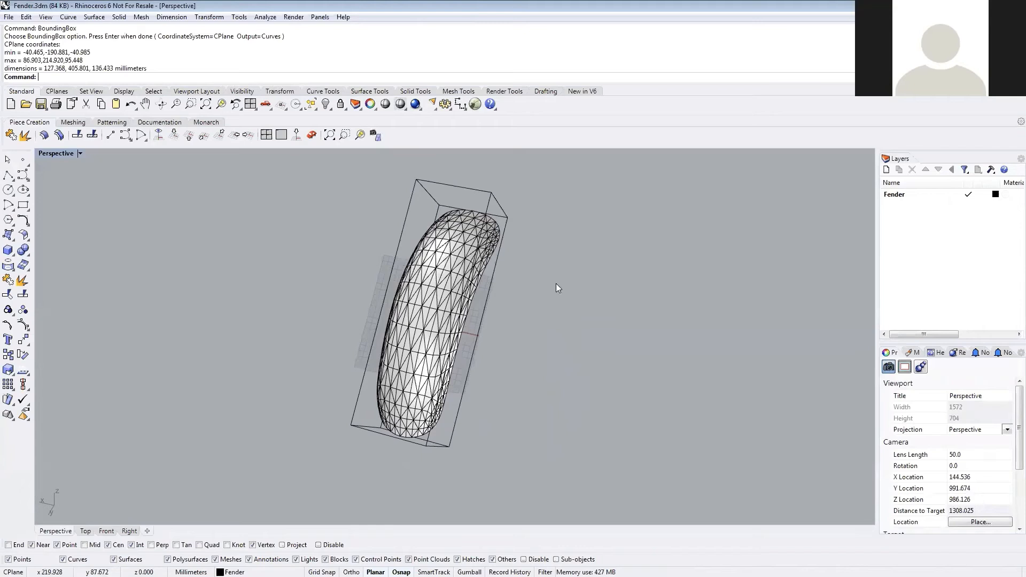
# - Explode the bounding box curves around the fender into separate segments and ungroup them
pyautogui.click(491, 199)
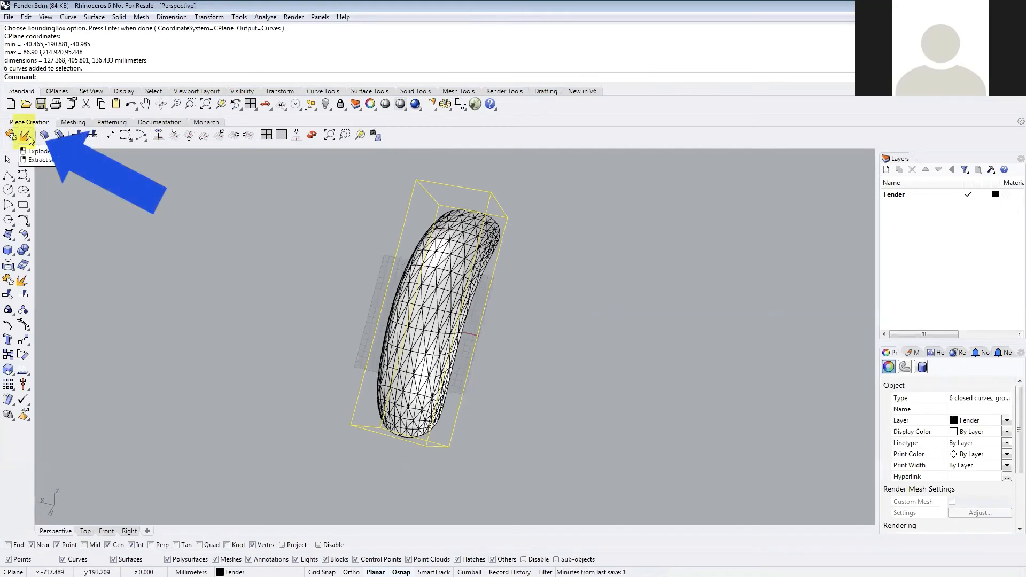
pyautogui.click(28, 137)
pyautogui.write('Ungr')
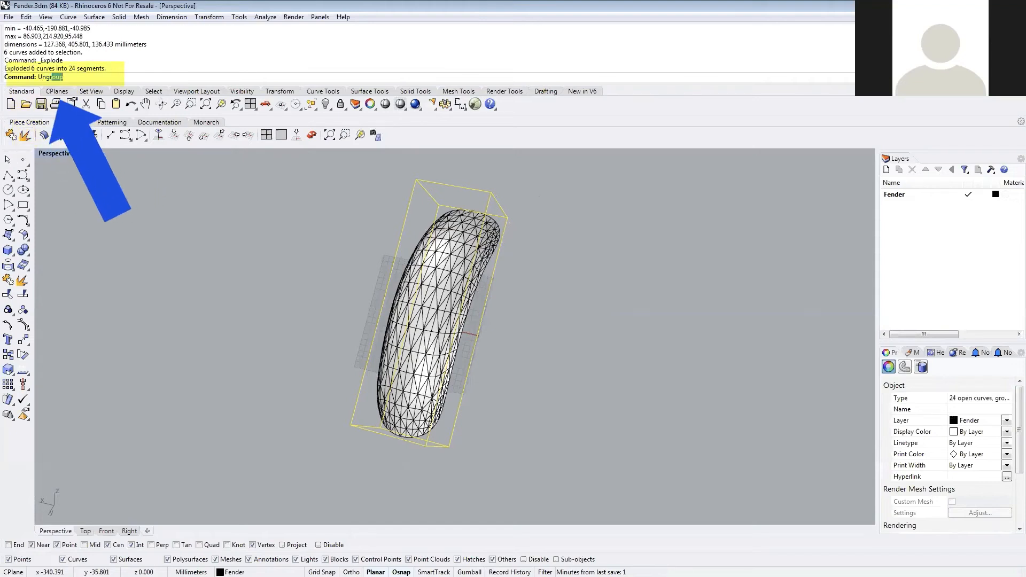
pyautogui.write('oup')
pyautogui.press('Return')
pyautogui.click(568, 214)
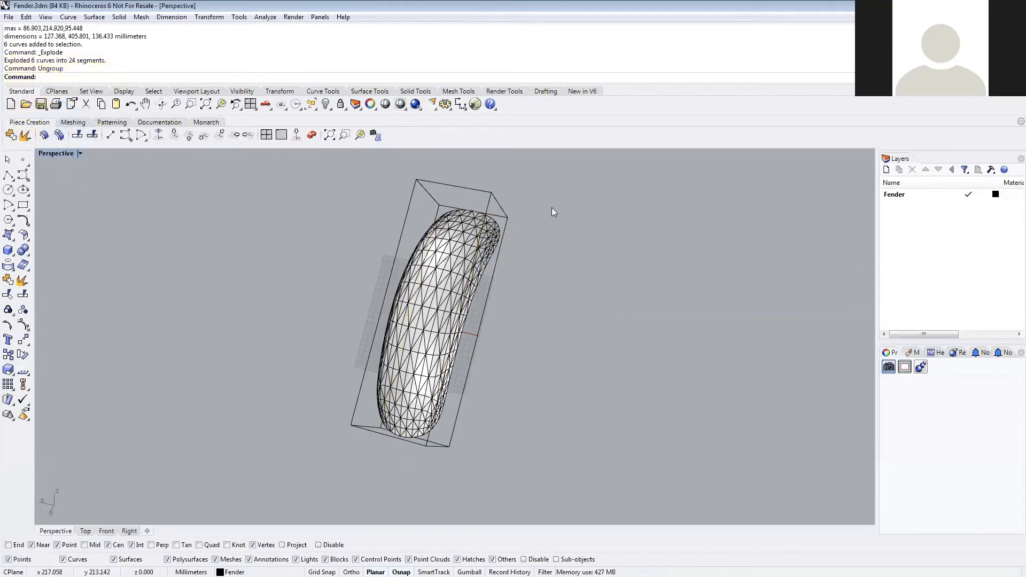
# - Delete the bounding box segments on the fender's outer side, keeping only the base rectangle beneath the fender
pyautogui.moveTo(529, 197); pyautogui.dragTo(382, 165)
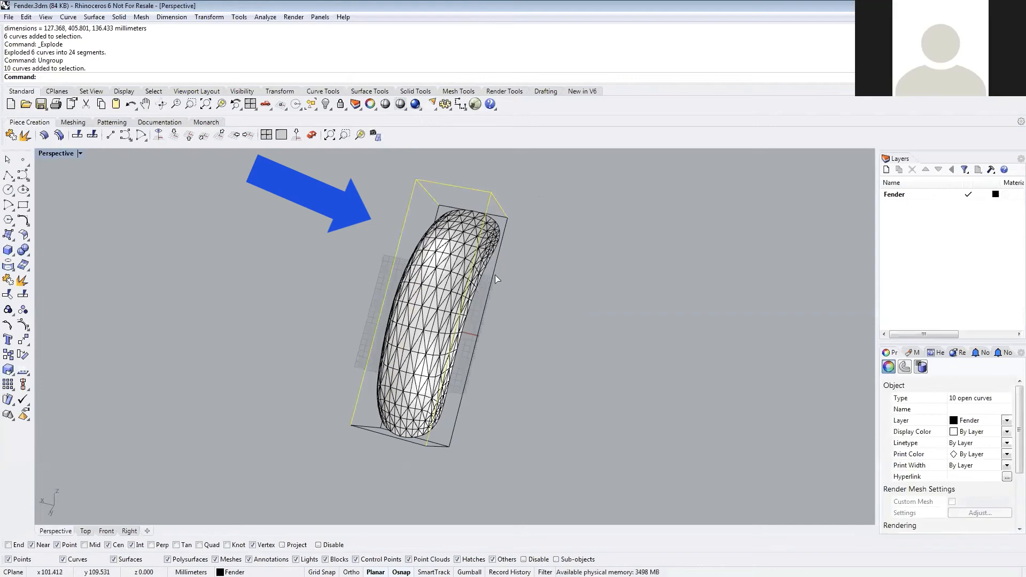
pyautogui.press('Delete')
pyautogui.moveTo(576, 369); pyautogui.dragTo(715, 368, button='right')
pyautogui.moveTo(622, 420); pyautogui.dragTo(560, 352)
pyautogui.press('Delete')
# - Select the duplicate bounding box curves with SelDup and delete them
pyautogui.write('S')
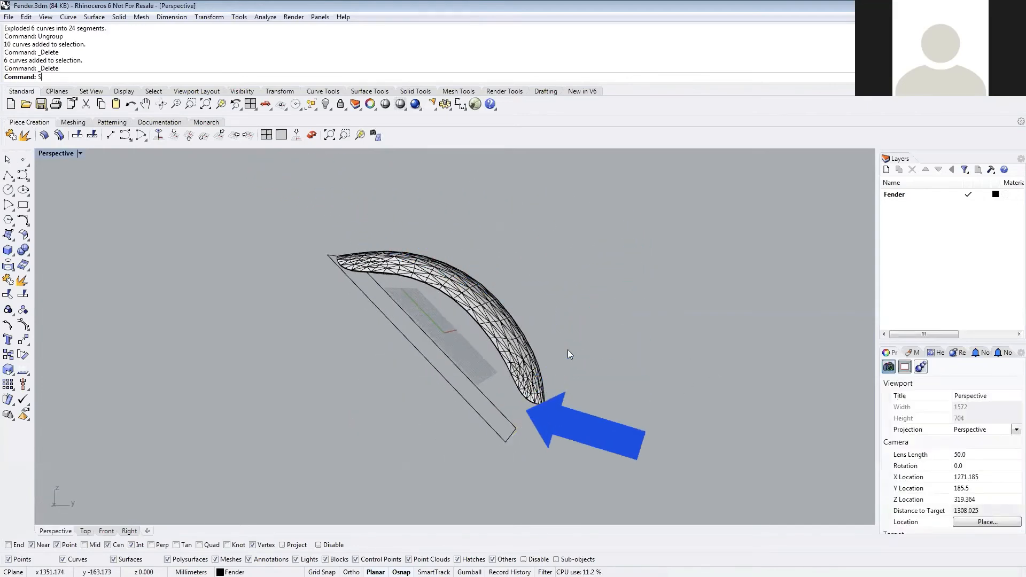
pyautogui.write('elDup')
pyautogui.press('Return')
pyautogui.press('Delete')
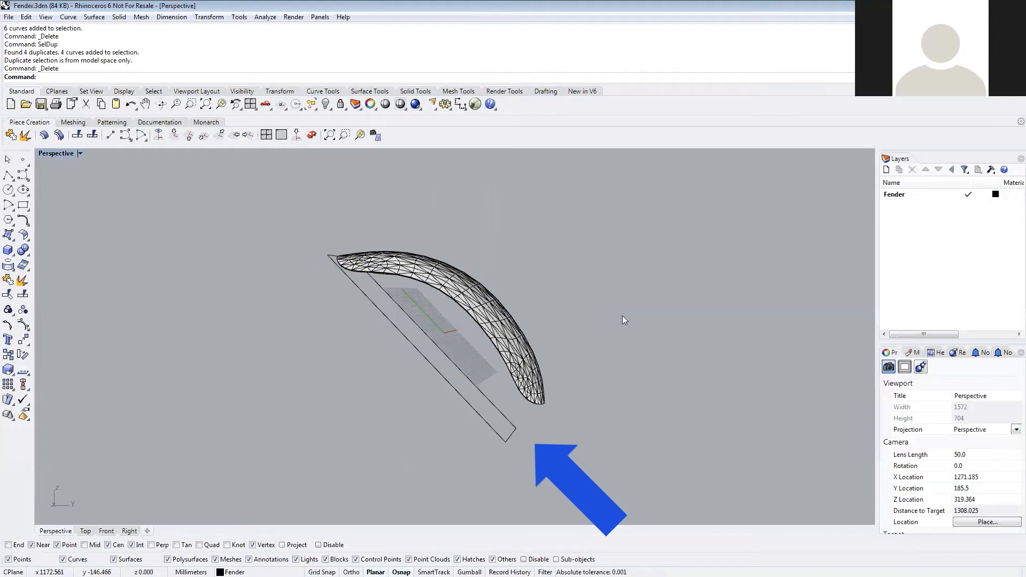
# - Create a layer named Cut, make it current and set its color to red
pyautogui.moveTo(622, 320); pyautogui.dragTo(532, 353, button='right')
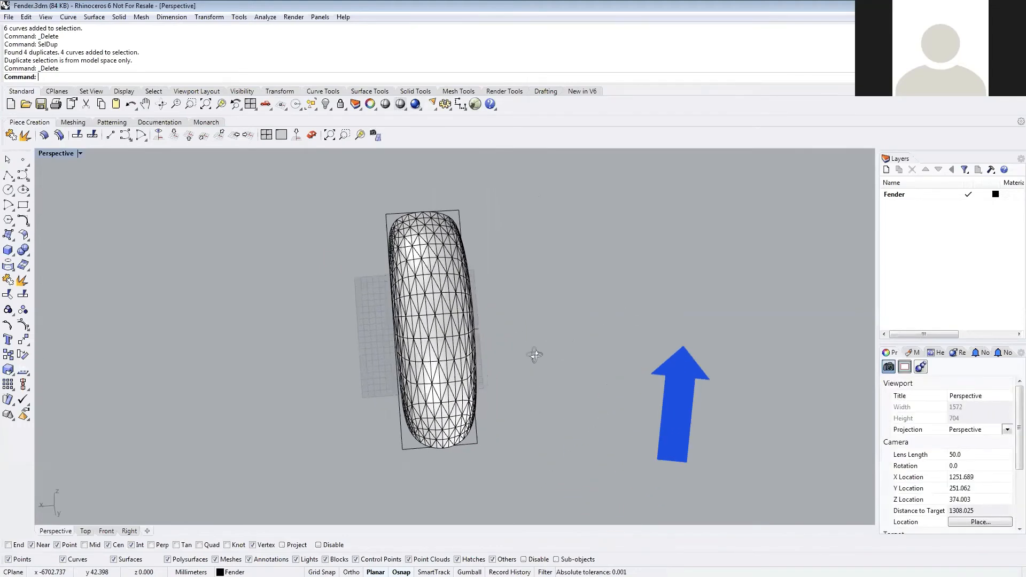
pyautogui.rightClick(935, 266)
pyautogui.click(957, 275)
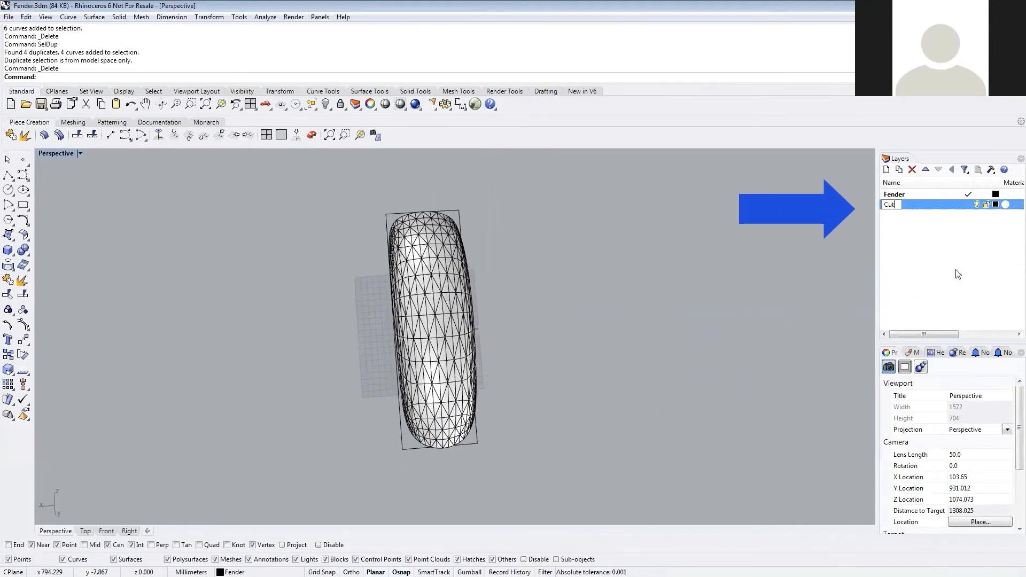
pyautogui.click(968, 205)
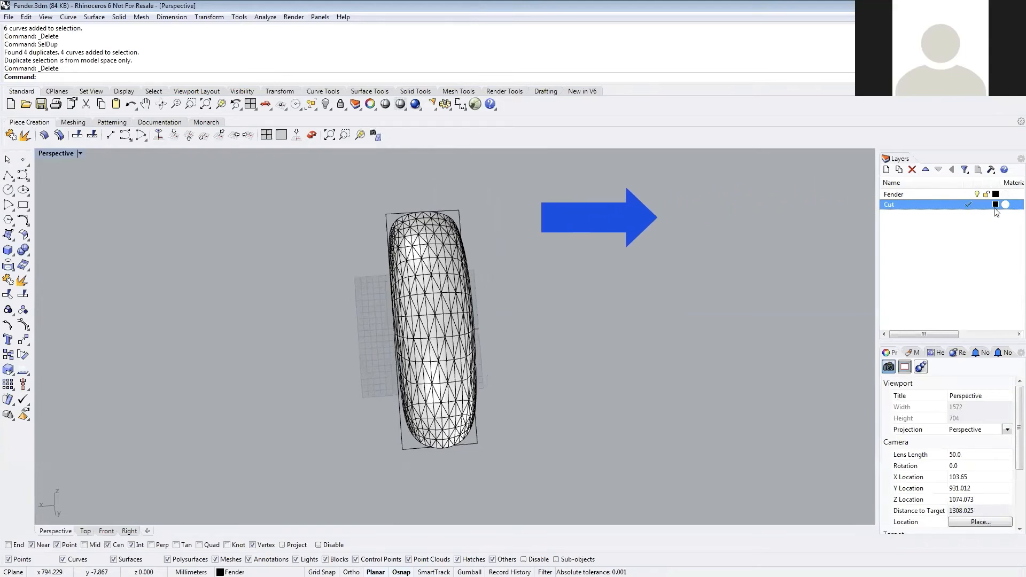
pyautogui.click(995, 205)
pyautogui.click(716, 133)
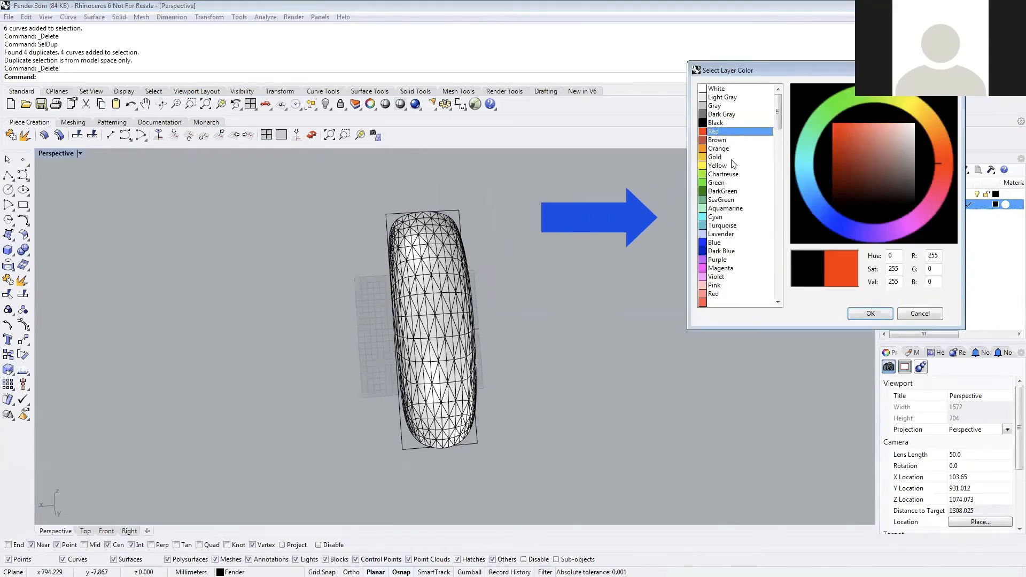
pyautogui.click(871, 316)
# - Select all curves with SelCrv and assign them to the Cut layer
pyautogui.write('SelCrv')
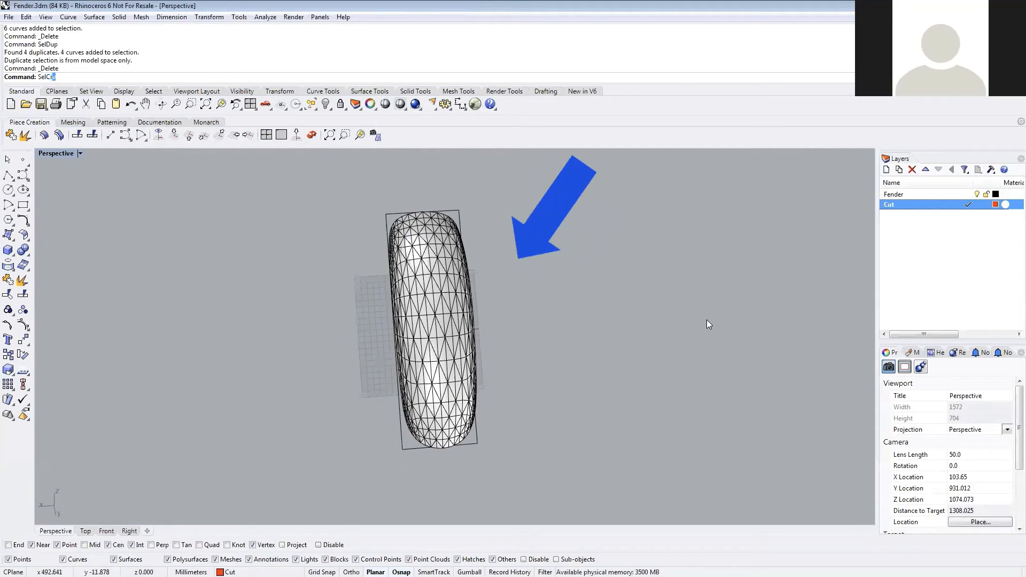
pyautogui.press('Return')
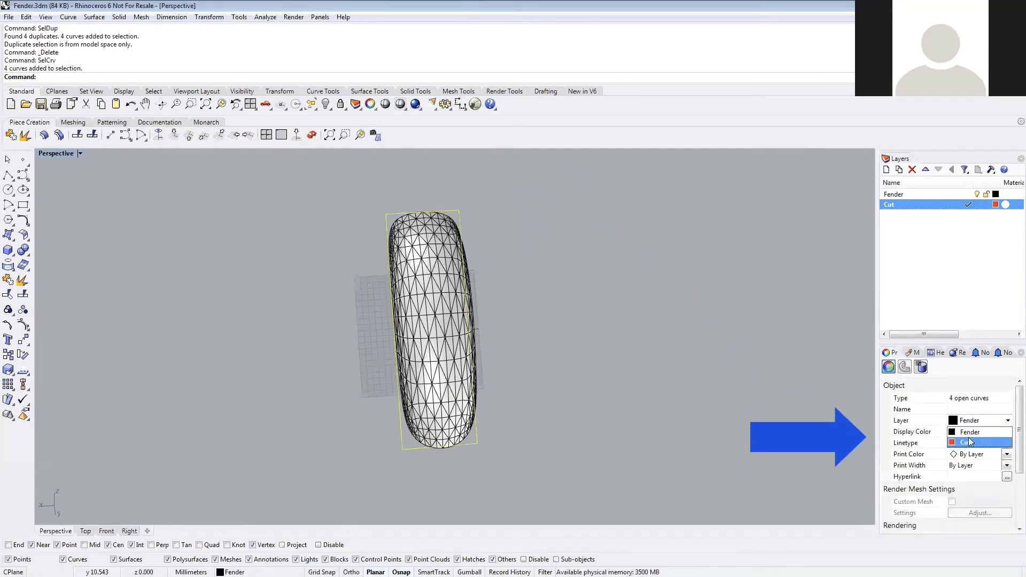
pyautogui.click(969, 441)
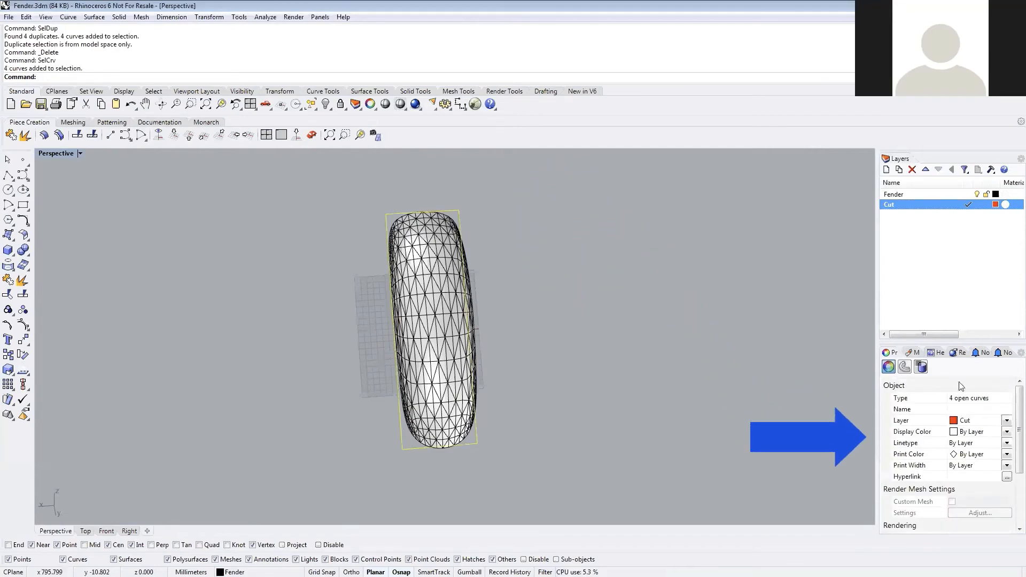
pyautogui.click(571, 337)
# - Divide the base rectangle's upper short edge into 3 segments with marked ends
pyautogui.moveTo(544, 291); pyautogui.dragTo(561, 237, button='right')
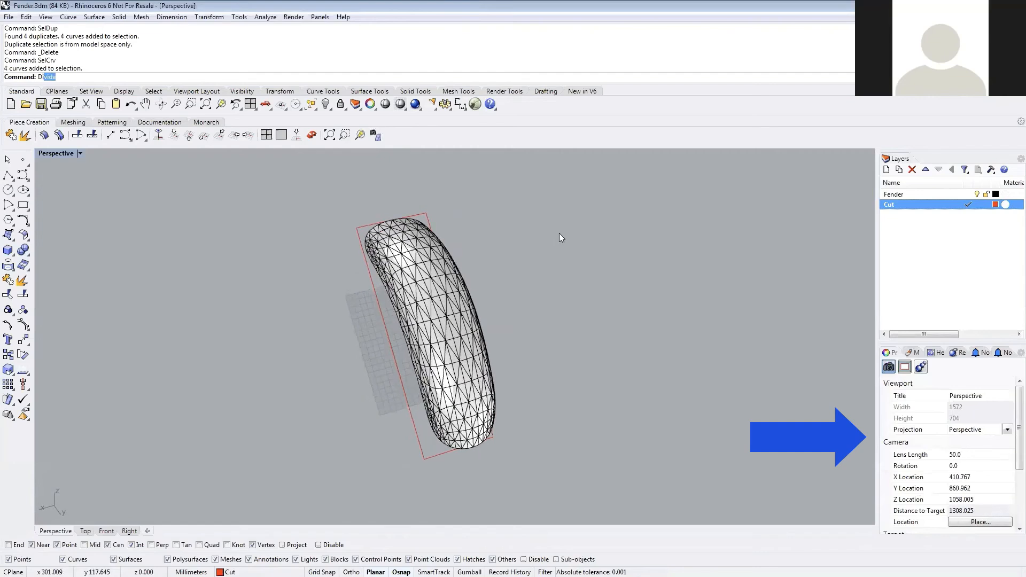
pyautogui.press('Return')
pyautogui.click(372, 225)
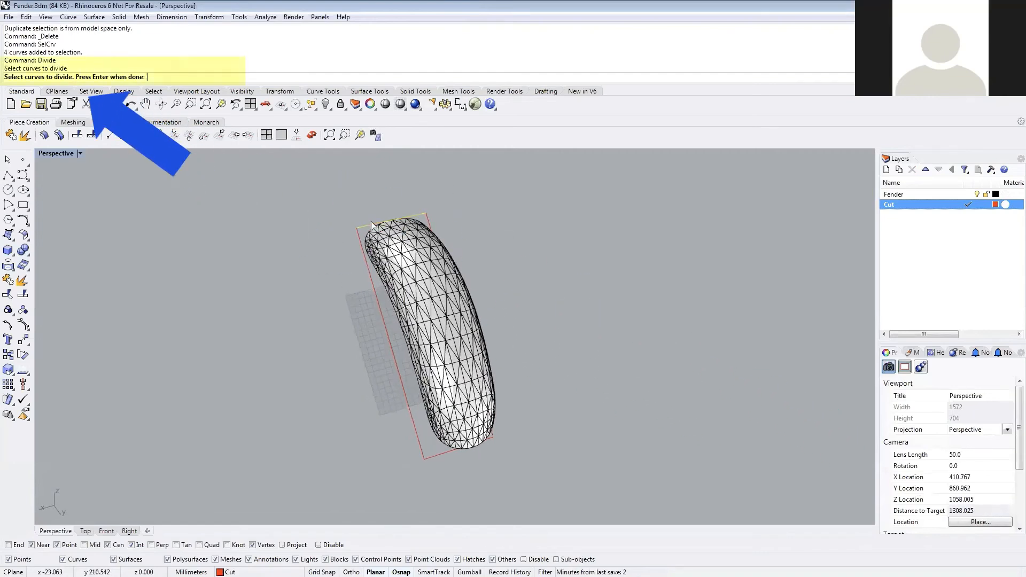
pyautogui.press('Return')
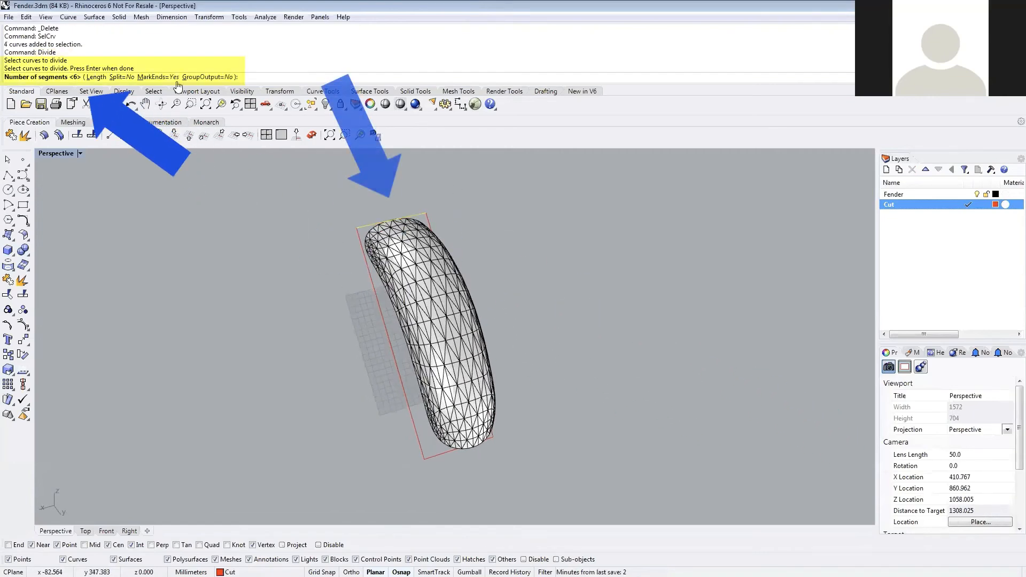
pyautogui.press('Return')
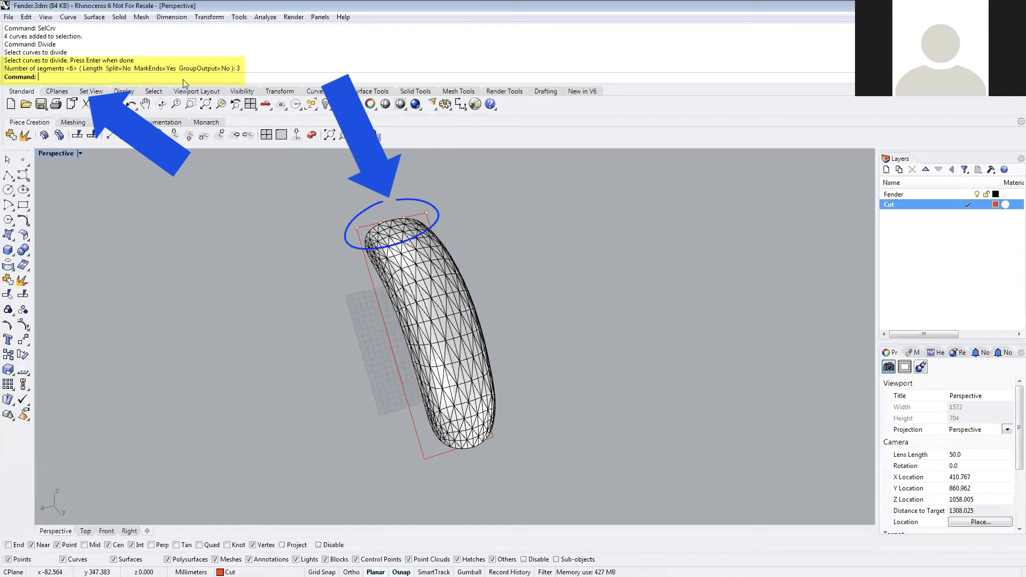
# - Divide the base rectangle's long edge beside the grid into 5 segments
pyautogui.click(389, 337)
pyautogui.press('Return')
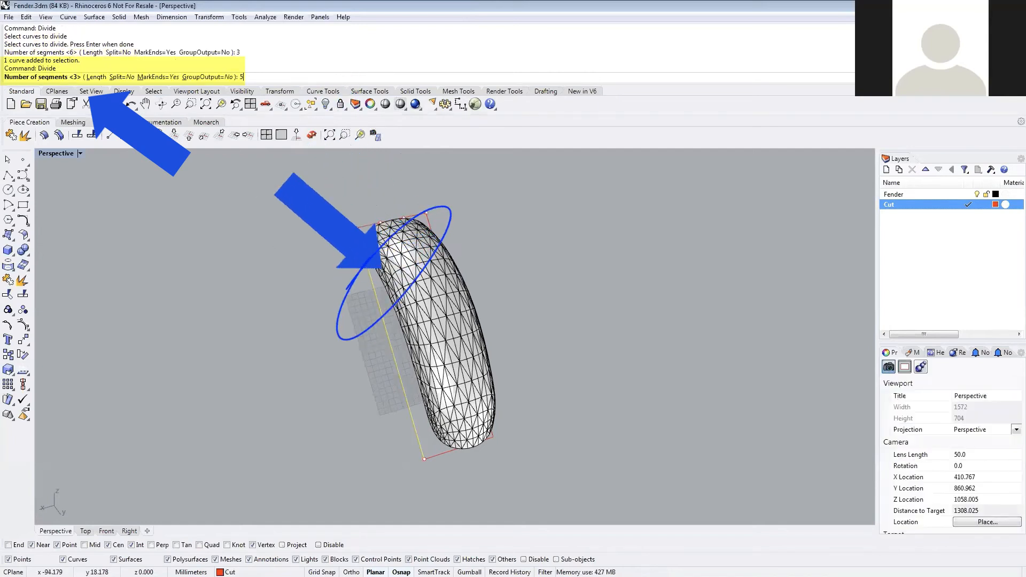
pyautogui.write('5')
pyautogui.press('Return')
pyautogui.click(349, 399)
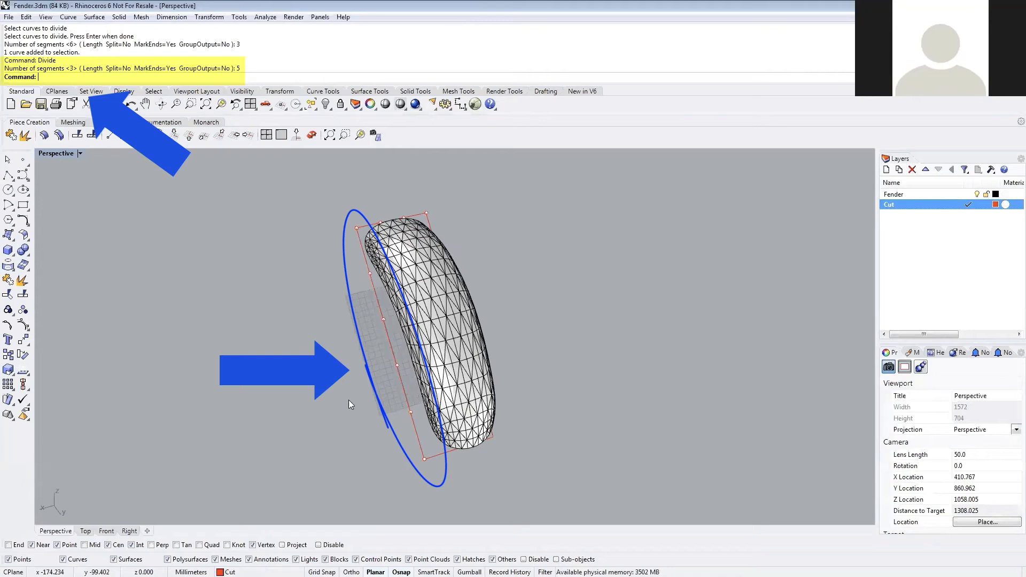
# - Copy the rectangle's short edge from its corner to the four inner division points along the long edge
pyautogui.click(393, 221)
pyautogui.write('Copy')
pyautogui.press('Return')
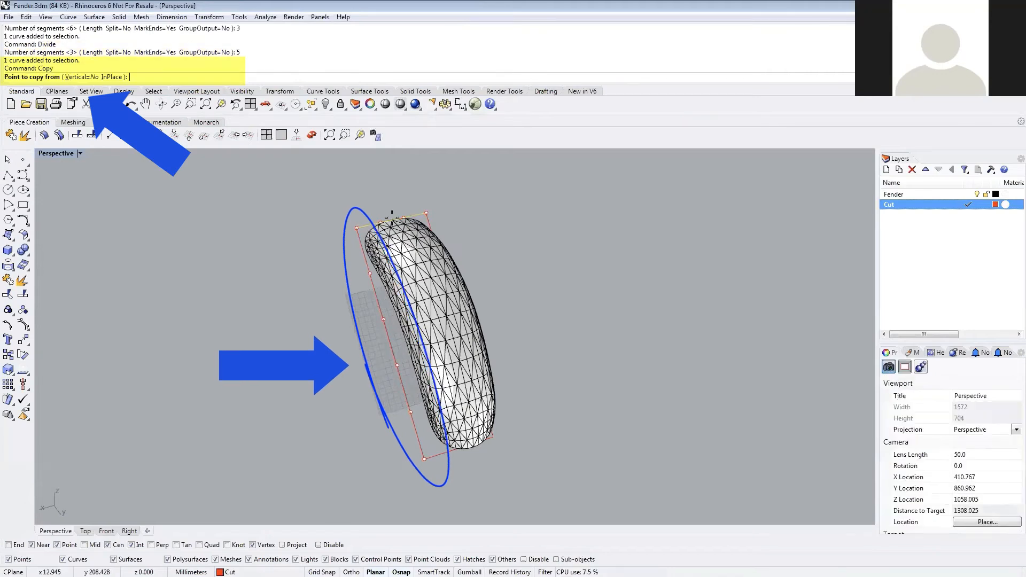
pyautogui.click(358, 264)
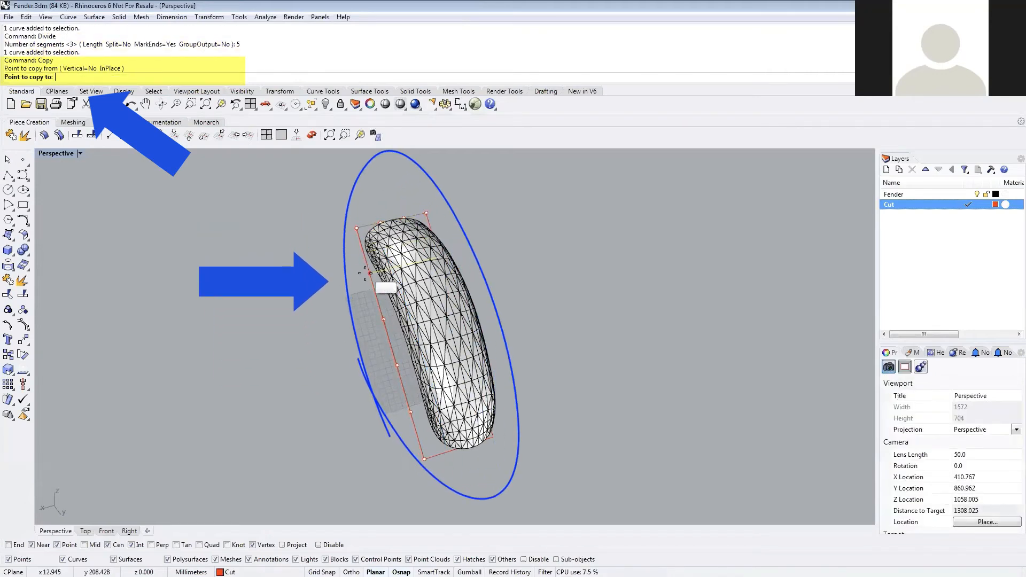
pyautogui.click(370, 274)
pyautogui.click(384, 319)
pyautogui.click(397, 366)
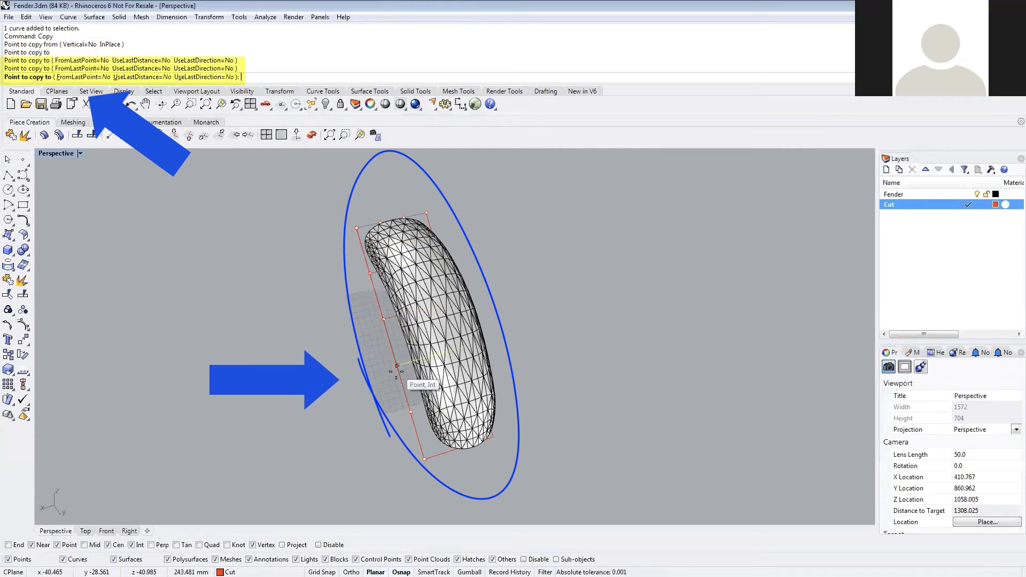
pyautogui.click(410, 412)
pyautogui.press('Return')
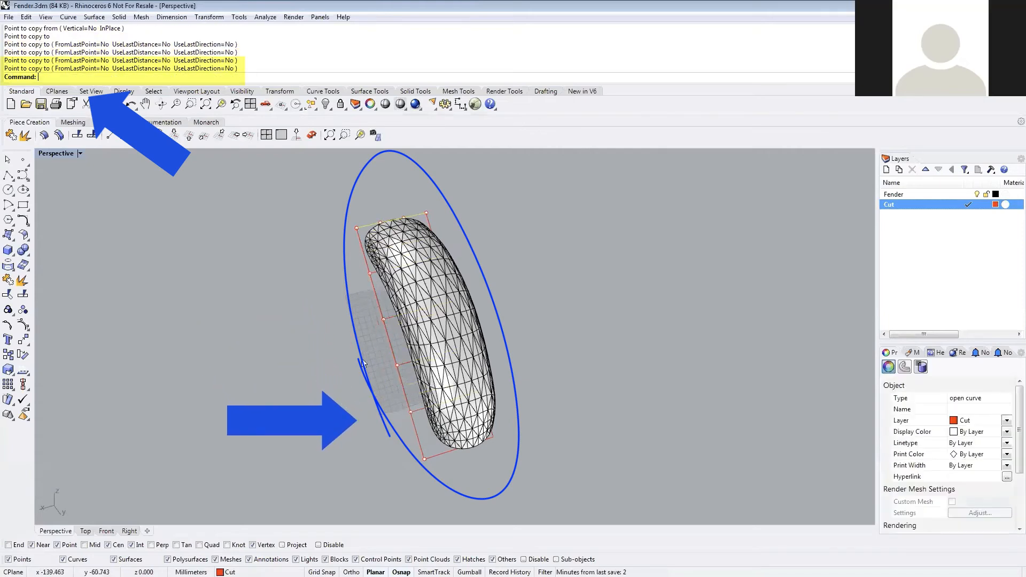
# - Copy the rectangle's long edge to the two inner division points of the short edge, with the Vertex object snap turned off
pyautogui.click(367, 261)
pyautogui.rightClick(347, 244)
pyautogui.click(357, 228)
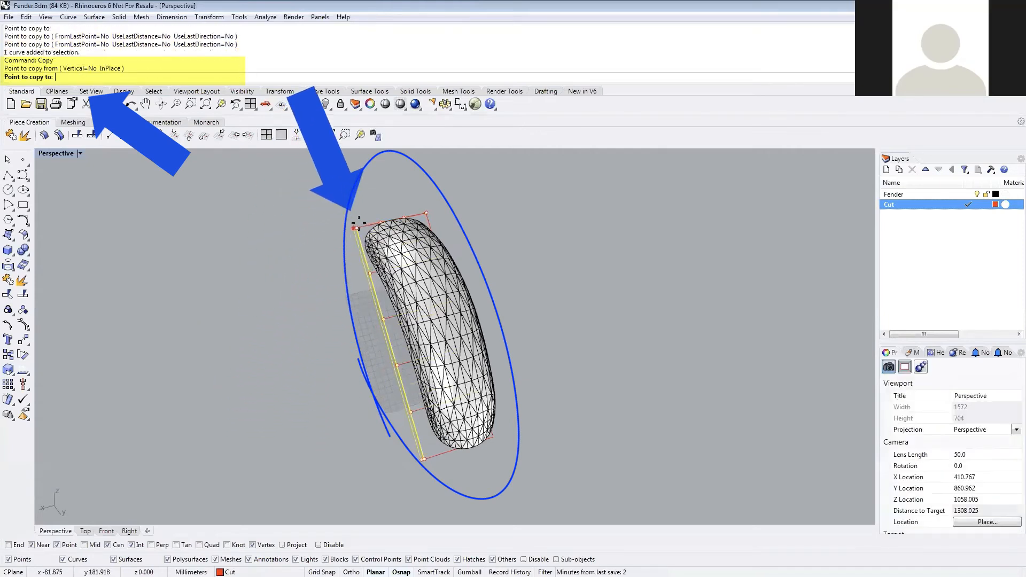
pyautogui.click(403, 208)
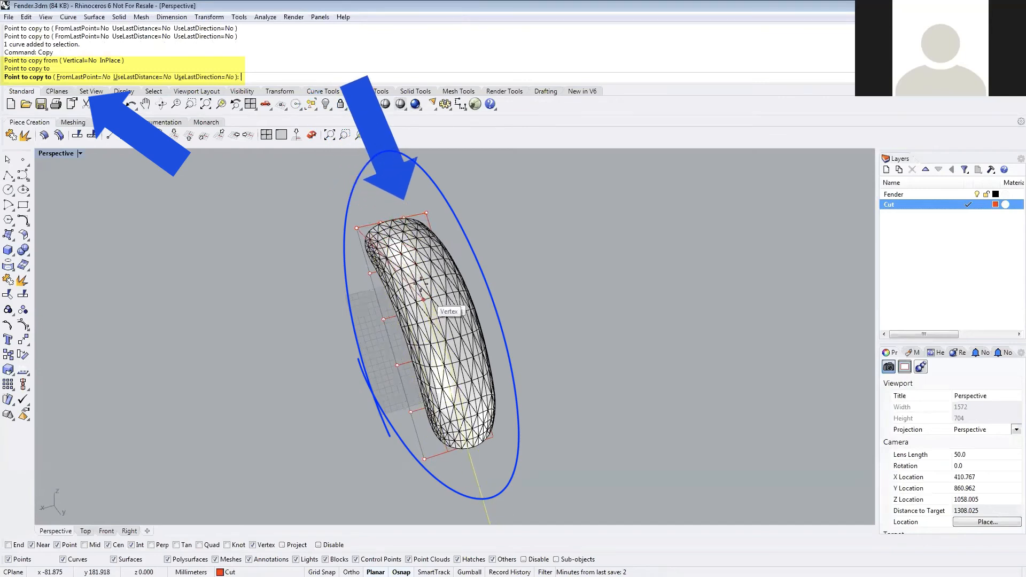
pyautogui.moveTo(434, 247)
pyautogui.mouseDown(button='right')
pyautogui.moveTo(419, 250)
pyautogui.moveTo(435, 248)
pyautogui.mouseUp(button='right')
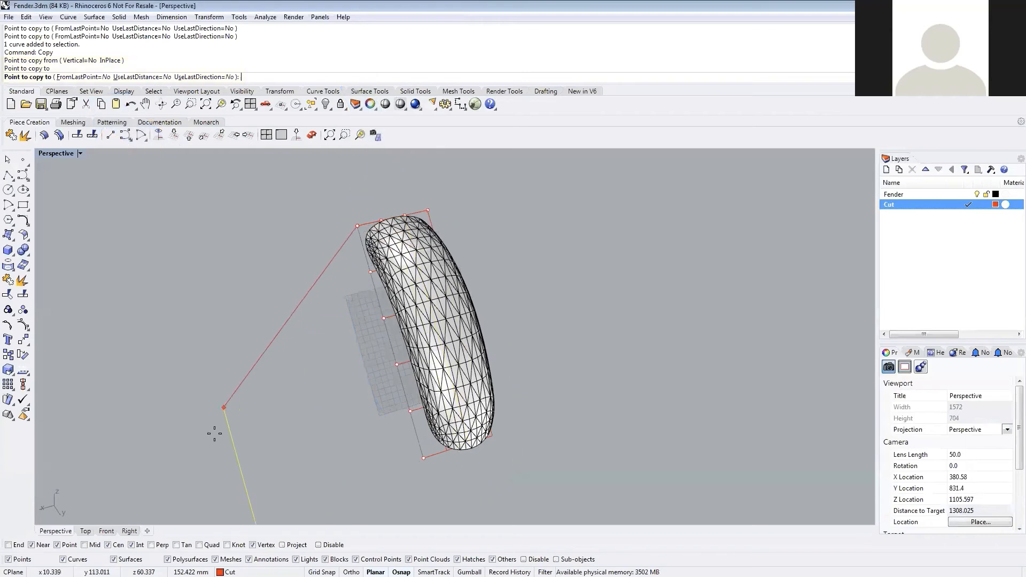
pyautogui.click(256, 544)
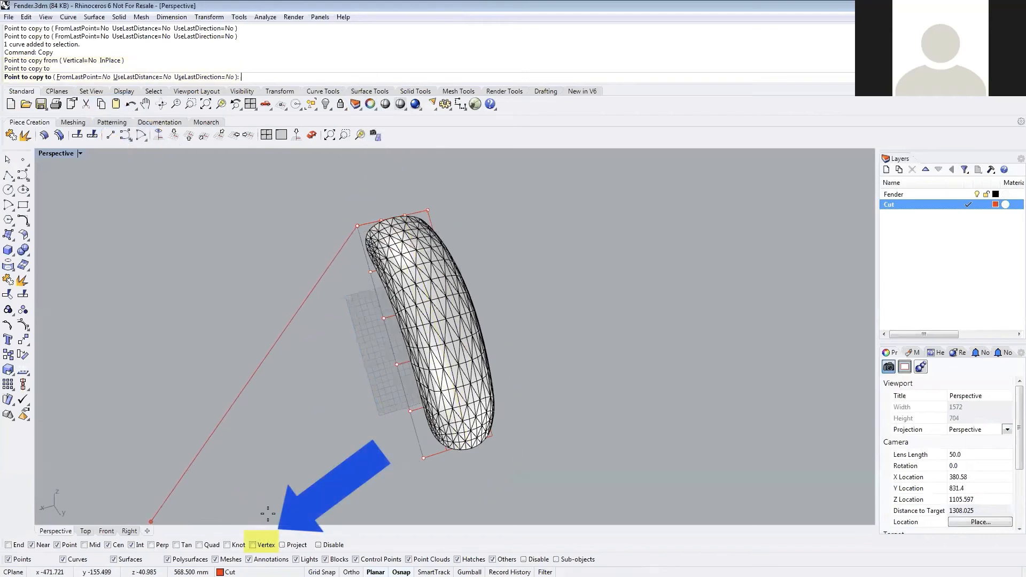
pyautogui.click(405, 216)
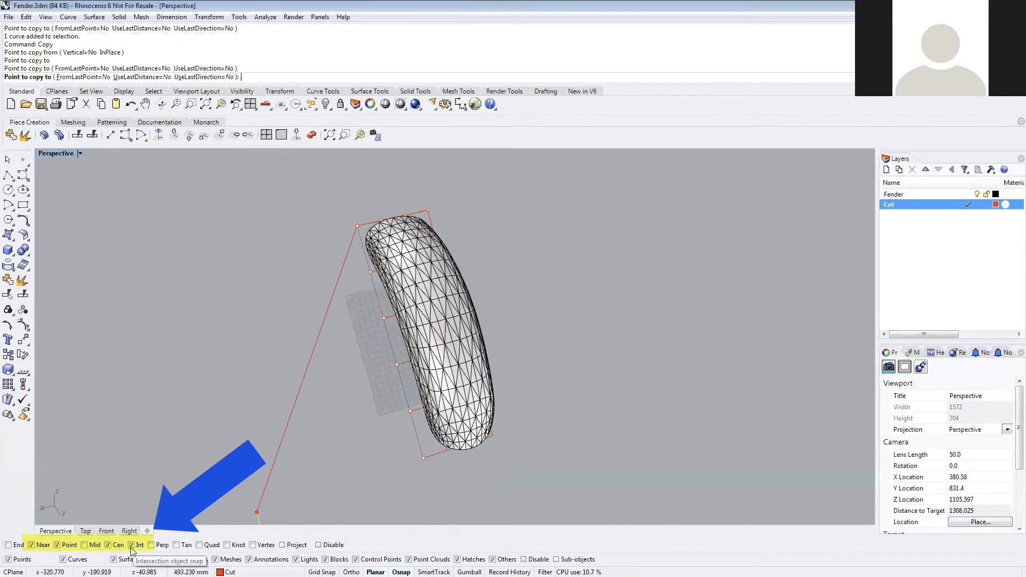
pyautogui.rightClick(414, 193)
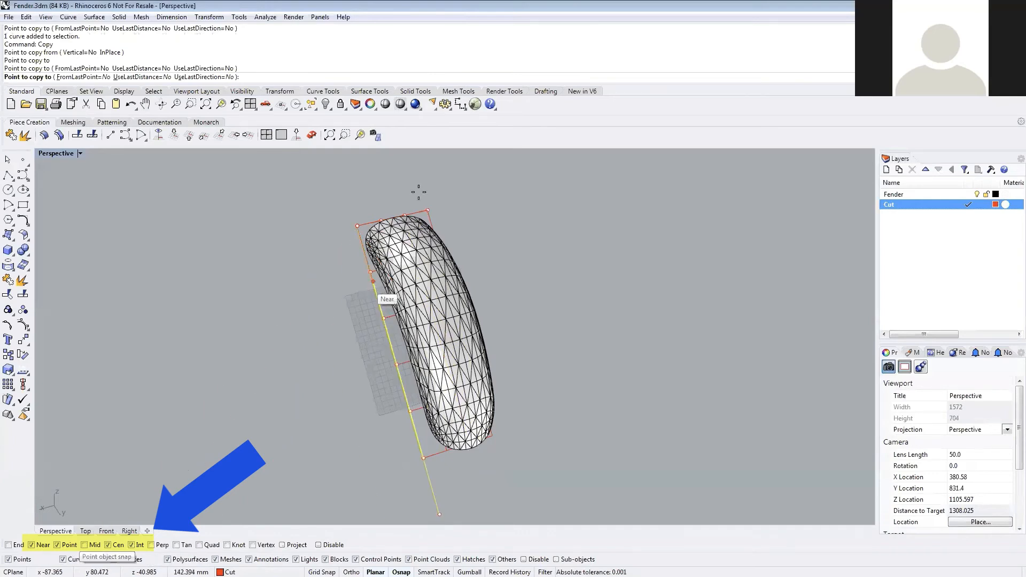
# - Draw a line from the rectangle's lower corner along the short edge, extending well past the fender
pyautogui.moveTo(414, 193); pyautogui.dragTo(240, 324, button='right')
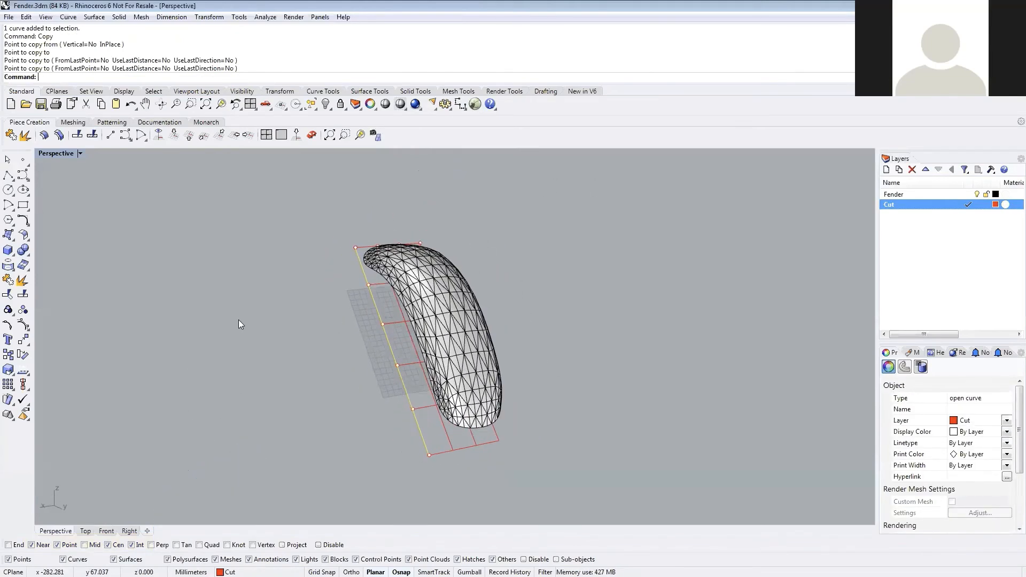
pyautogui.press('Return')
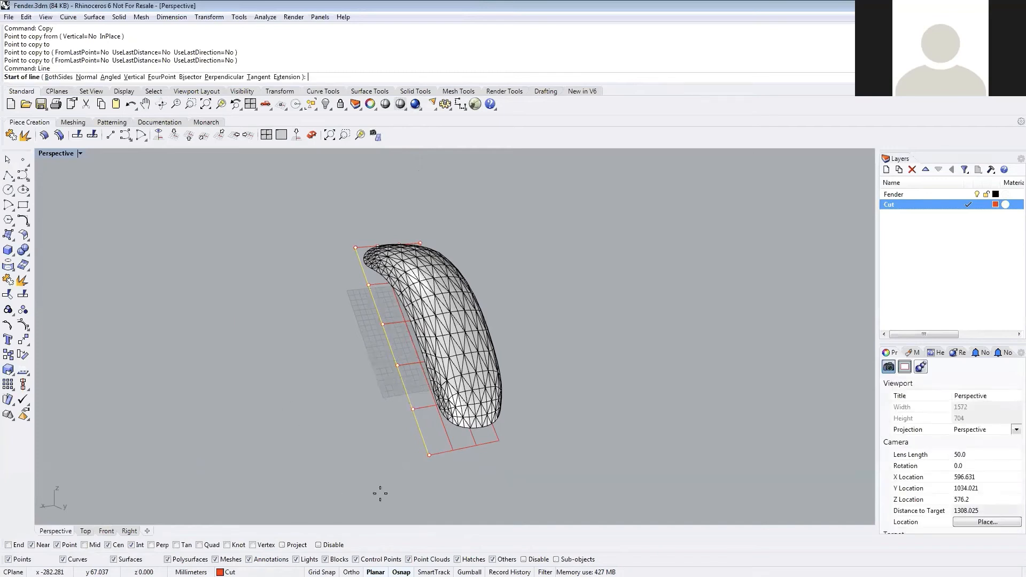
pyautogui.click(429, 455)
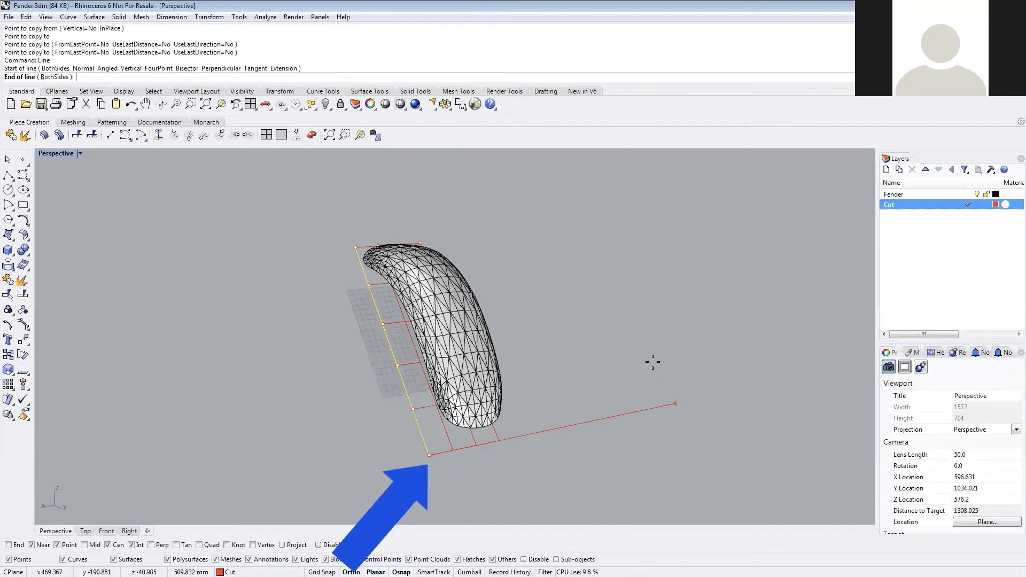
pyautogui.click(651, 381)
# - Rotate the new line 45 degrees about the rectangle's lower corner
pyautogui.click(627, 412)
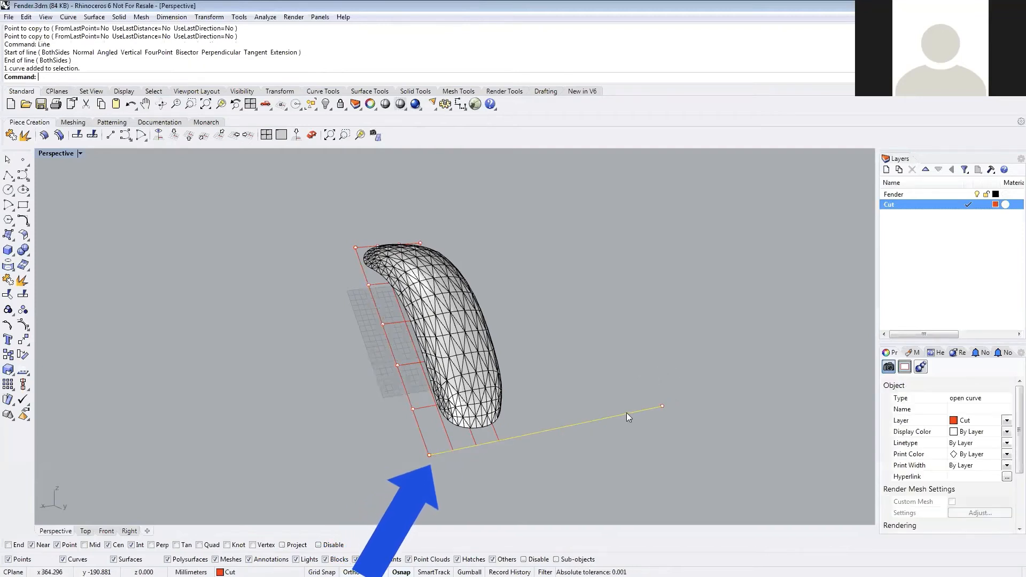
pyautogui.write('Rotate')
pyautogui.press('Return')
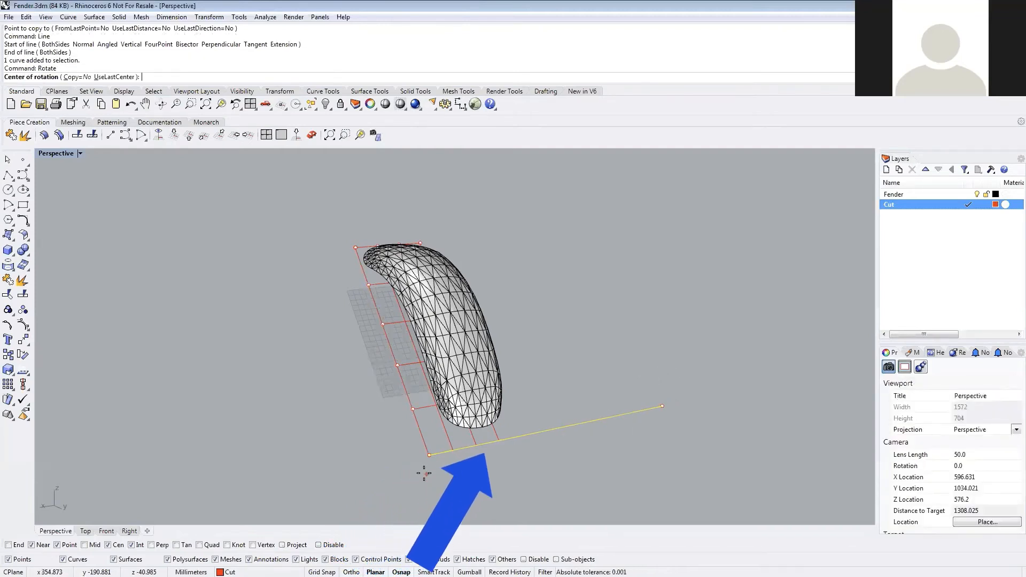
pyautogui.click(429, 455)
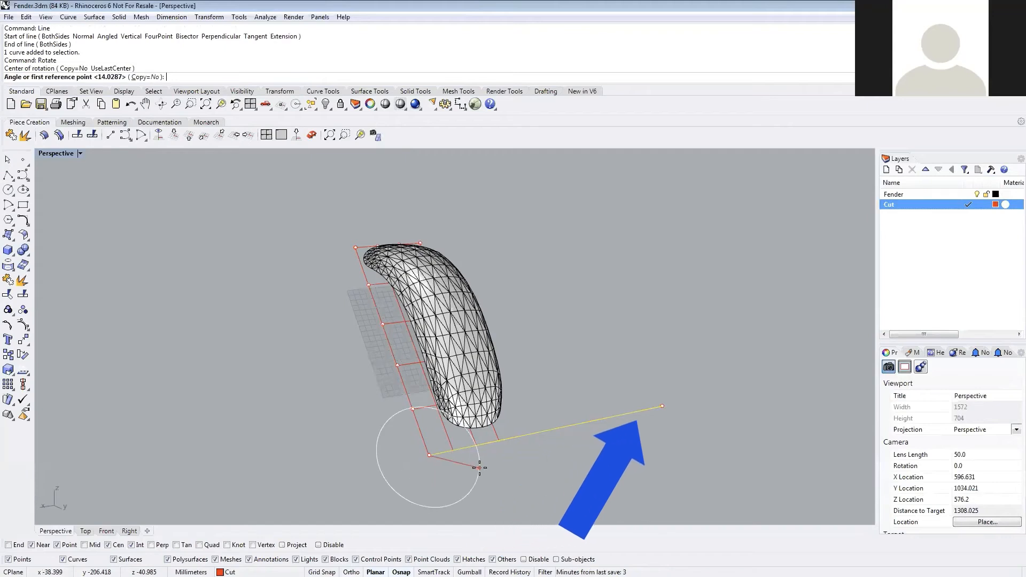
pyautogui.click(663, 407)
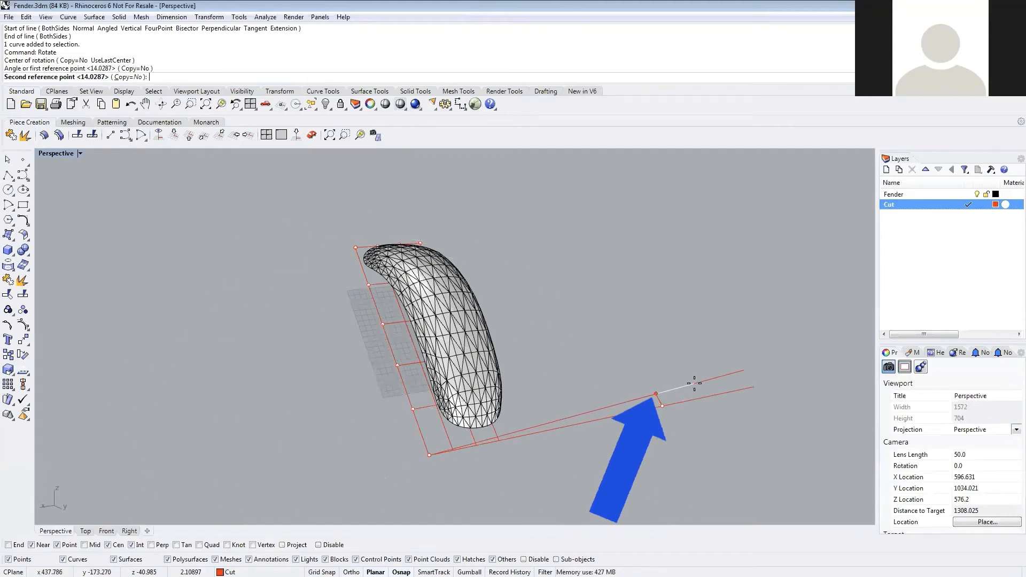
pyautogui.write('45')
pyautogui.press('Return')
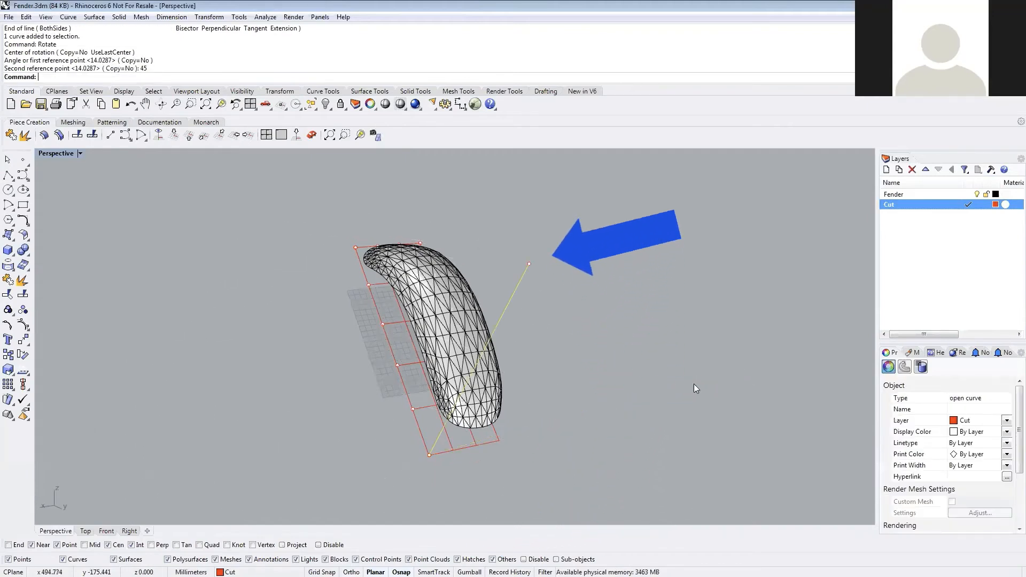
# - Copy the 45-degree diagonal from the rectangle's lower corner to the four inner division points along the long edge
pyautogui.write('copy')
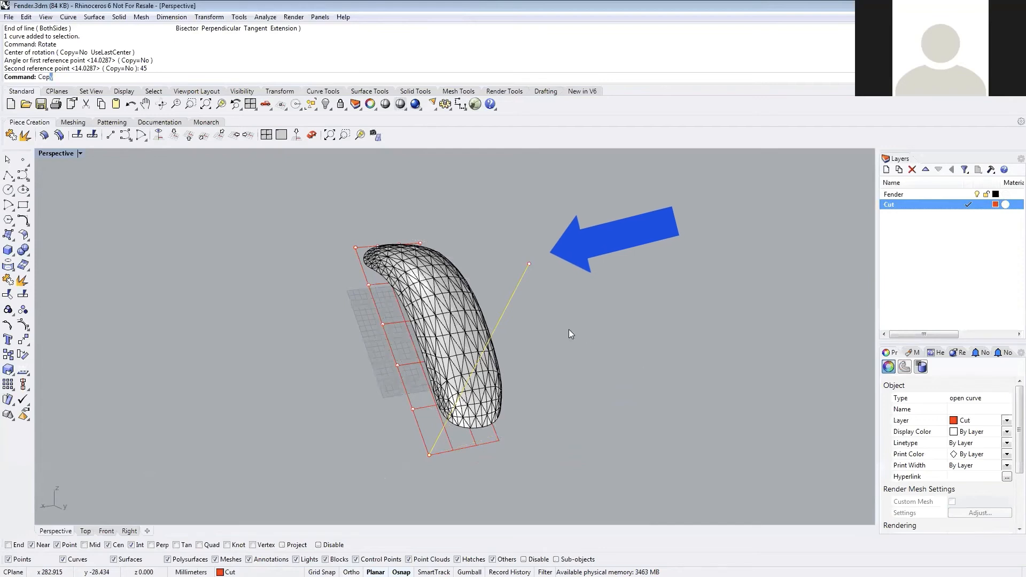
pyautogui.press('Return')
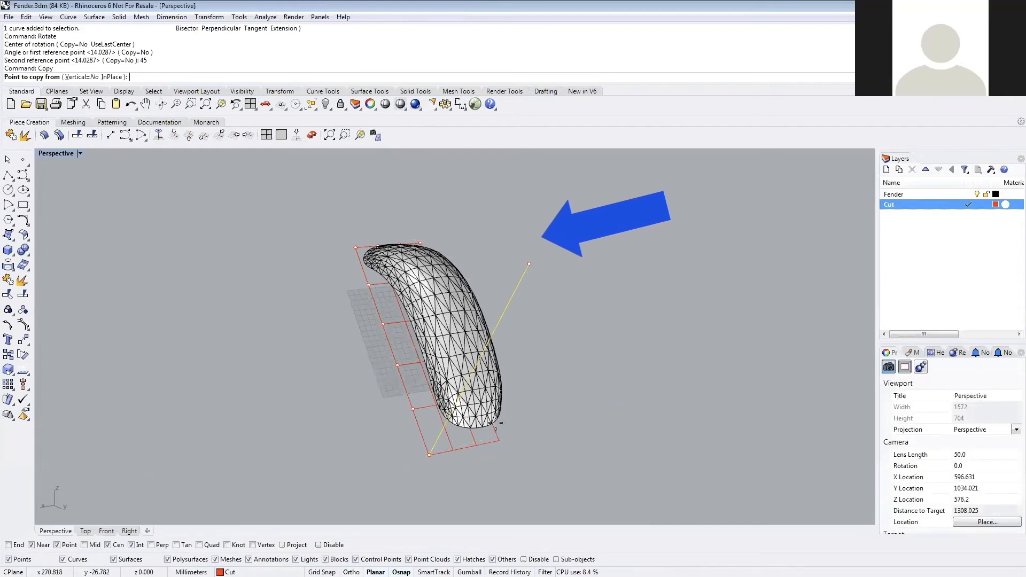
pyautogui.click(429, 454)
pyautogui.click(406, 410)
pyautogui.click(394, 364)
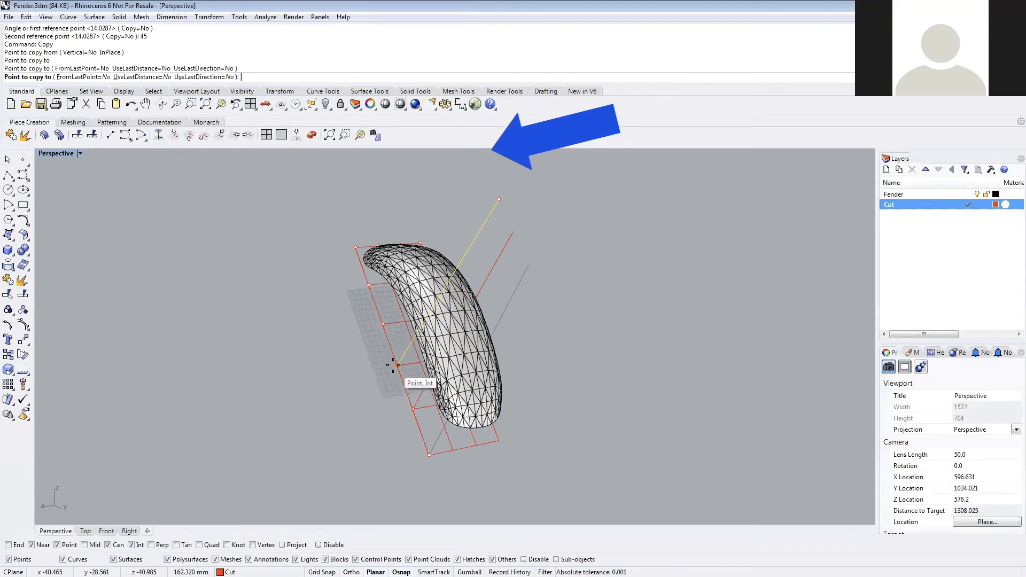
pyautogui.click(380, 324)
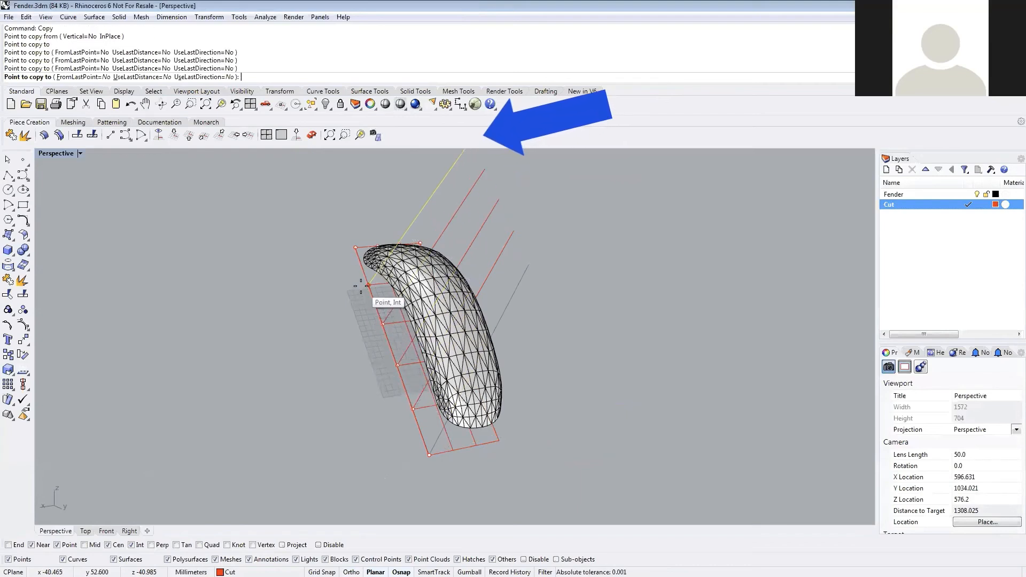
pyautogui.click(361, 286)
pyautogui.press('Return')
pyautogui.press('Escape')
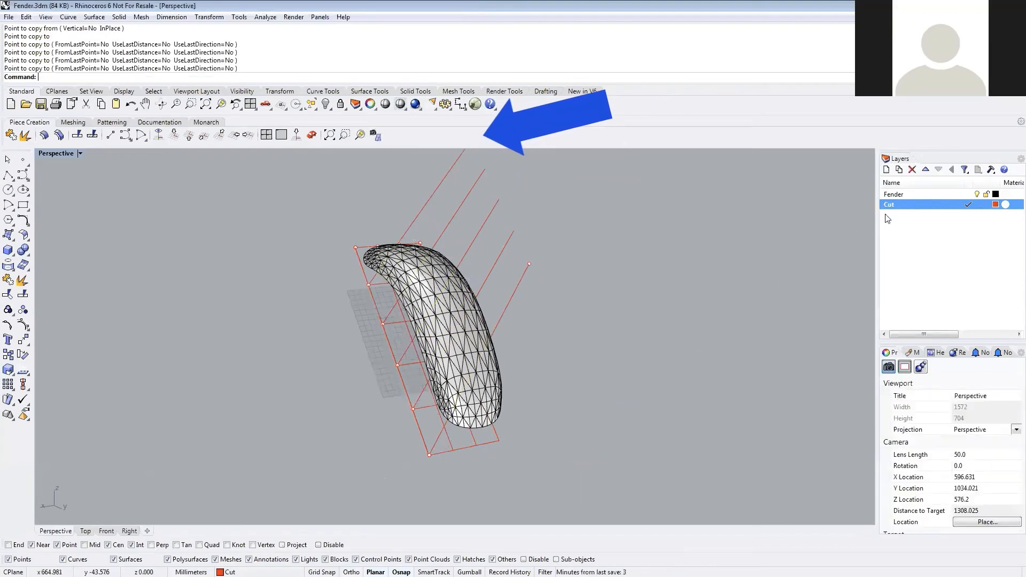
# - Hide the Fender layer and move all five diagonals together so they cross the grid and overhang both of its long sides
pyautogui.click(977, 195)
pyautogui.moveTo(662, 240); pyautogui.dragTo(603, 305, button='right')
pyautogui.scroll(5, 438, 398)
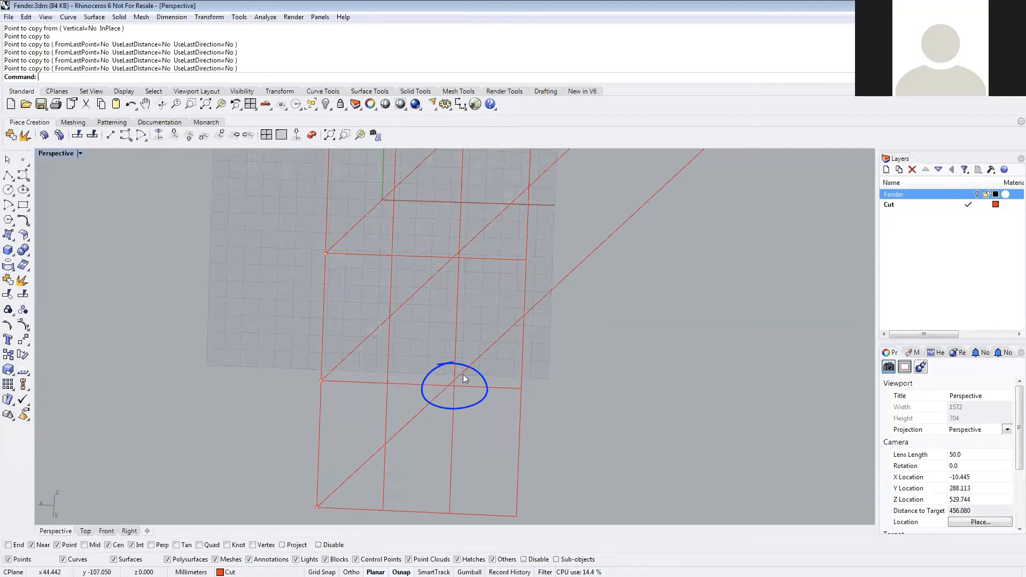
pyautogui.scroll(-6, 467, 314)
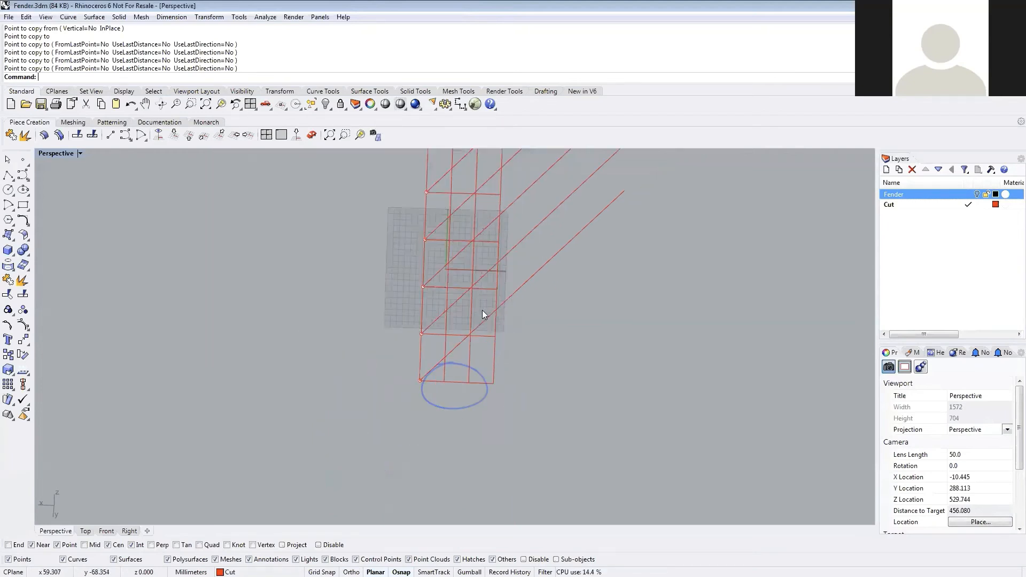
pyautogui.moveTo(548, 185); pyautogui.dragTo(533, 175)
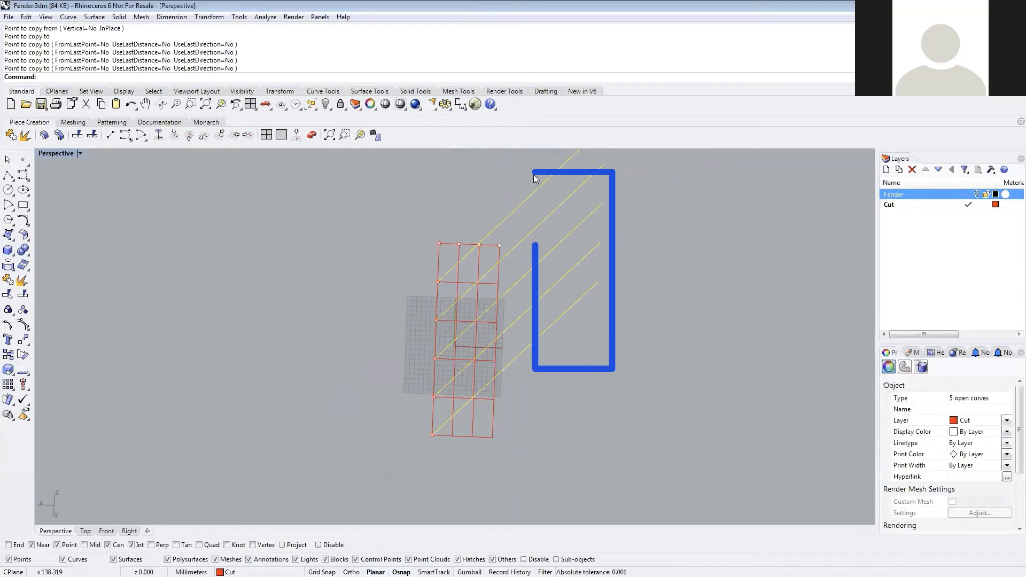
pyautogui.moveTo(524, 351); pyautogui.dragTo(476, 407)
pyautogui.click(620, 418)
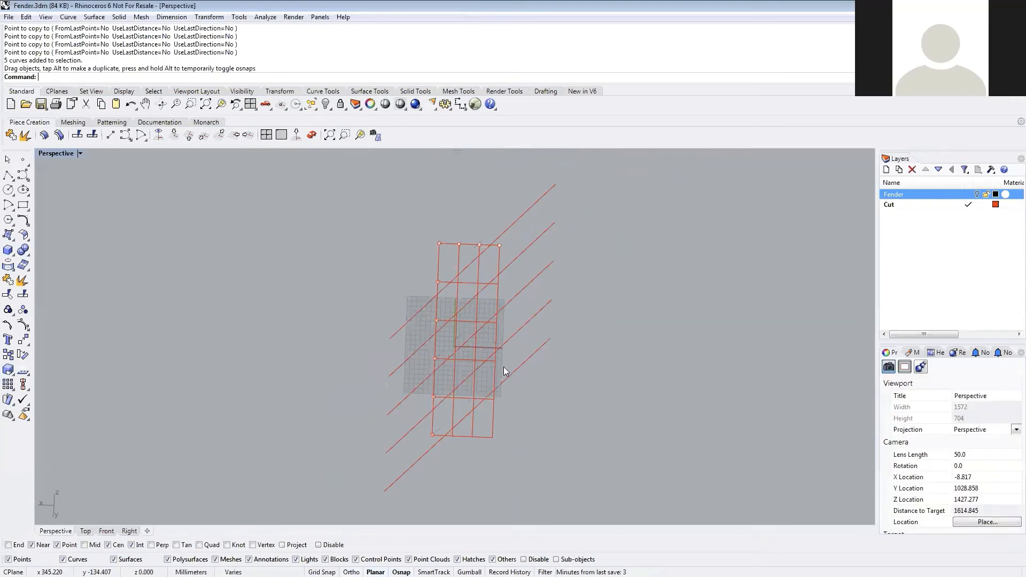
# - Check how the diagonals cross the whole grid, and turn the Fender layer back on
pyautogui.moveTo(503, 367); pyautogui.dragTo(495, 260, button='right')
pyautogui.scroll(5, 495, 260)
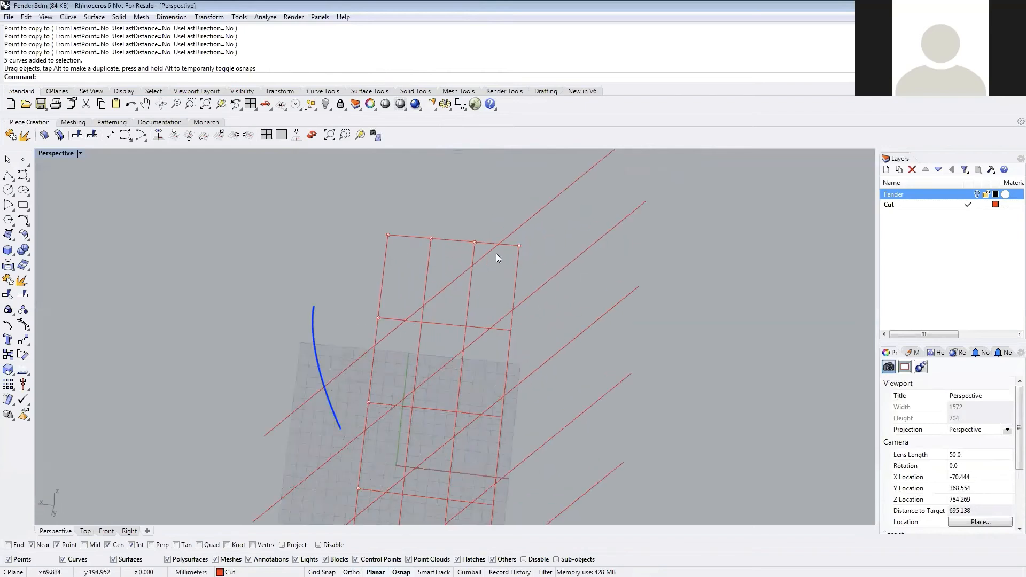
pyautogui.keyDown('shift'); pyautogui.moveTo(418, 460); pyautogui.dragTo(574, 342, button='right'); pyautogui.keyUp('shift')
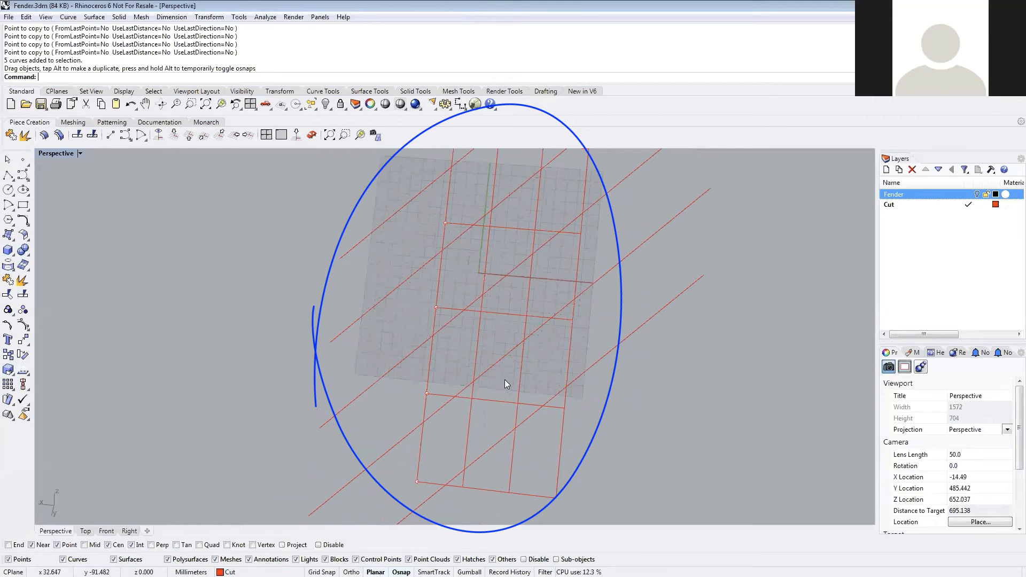
pyautogui.scroll(-3, 503, 389)
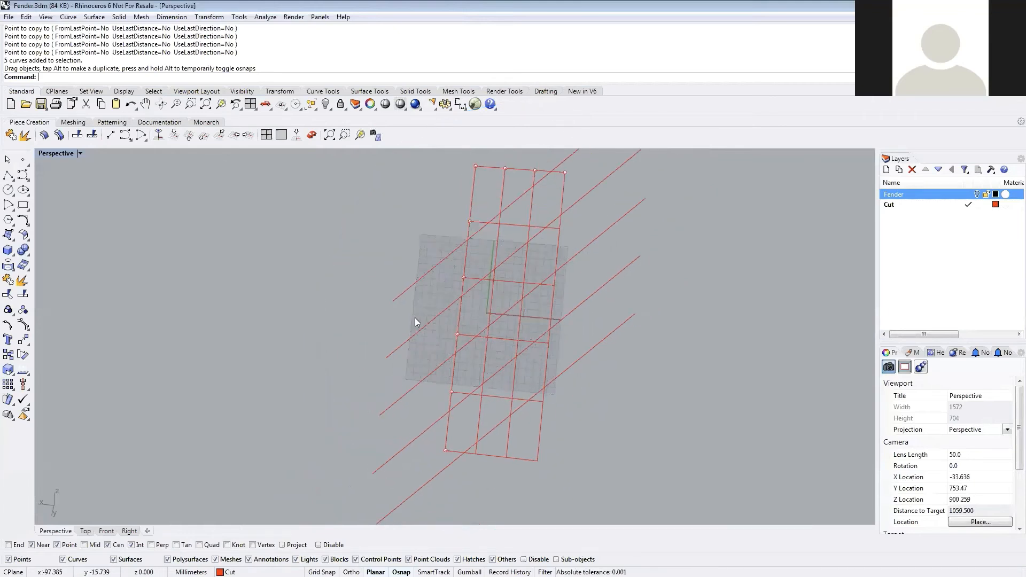
pyautogui.moveTo(415, 317); pyautogui.dragTo(500, 289, button='right')
pyautogui.click(977, 194)
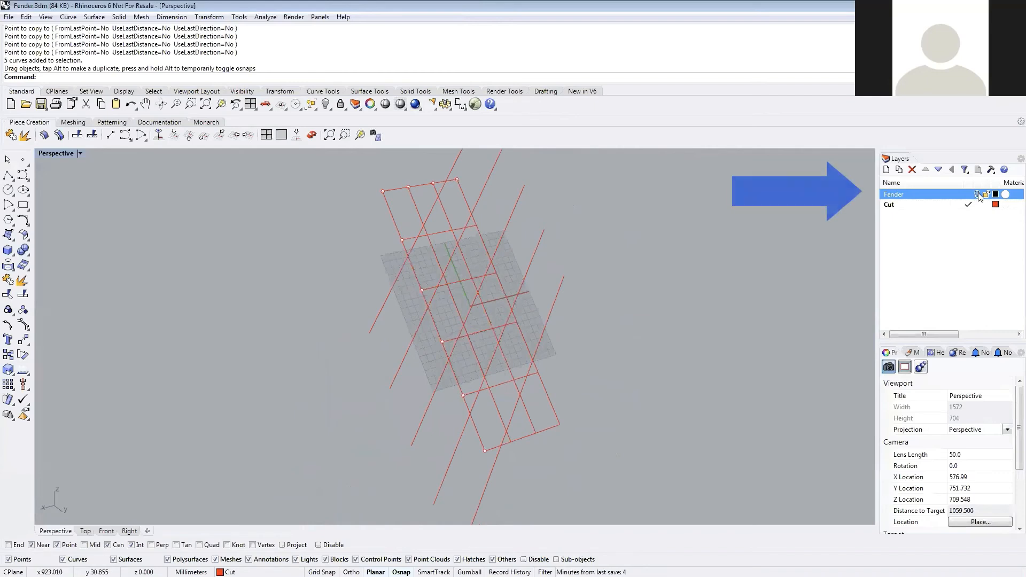
# - Split the outermost fender mesh with the two inner lengthwise grid lines using MeshSplit, and check the resulting strips
pyautogui.click(523, 386)
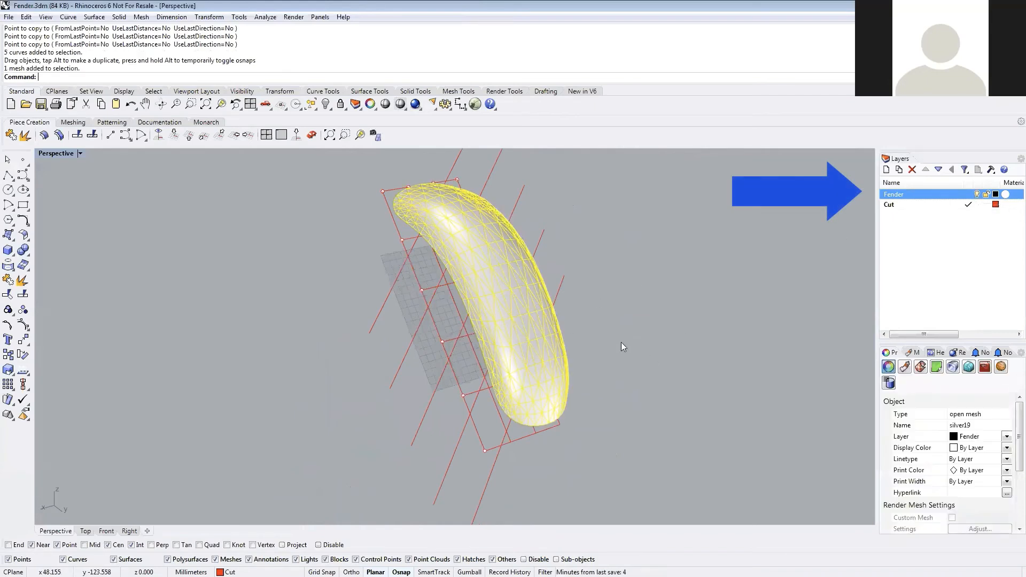
pyautogui.moveTo(622, 344); pyautogui.dragTo(647, 357, button='right')
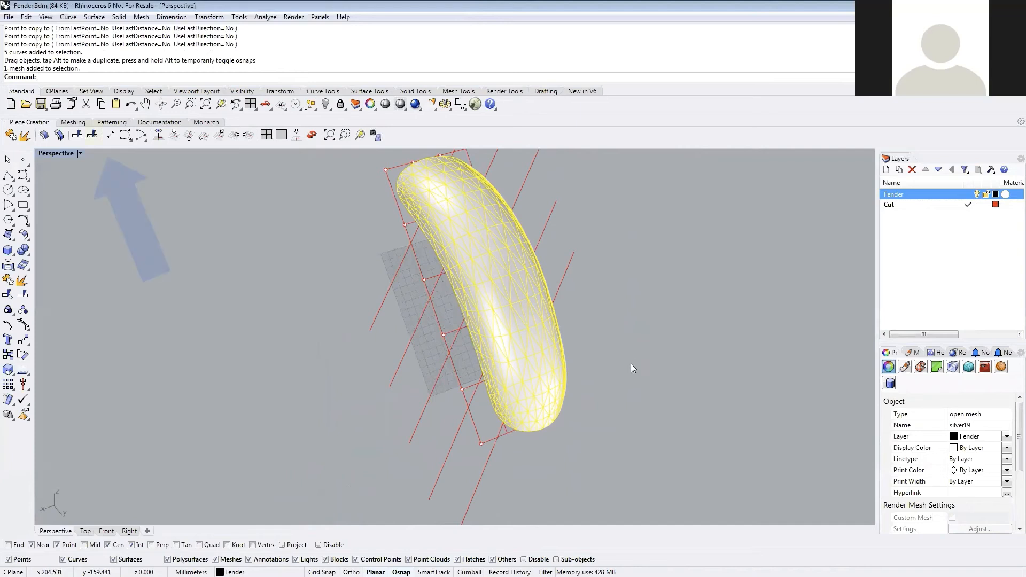
pyautogui.click(93, 135)
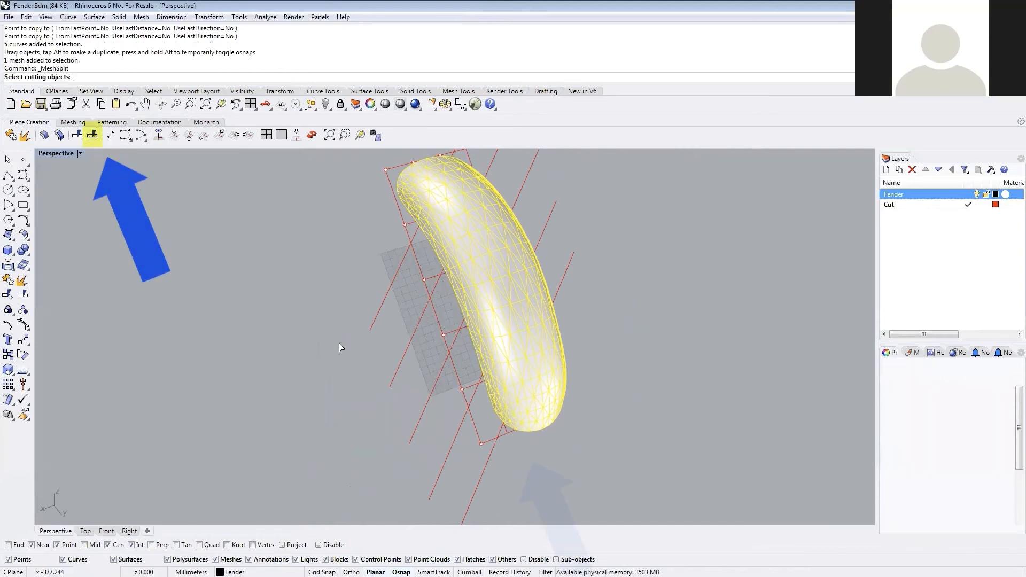
pyautogui.moveTo(483, 418); pyautogui.dragTo(479, 370, button='right')
pyautogui.click(502, 422)
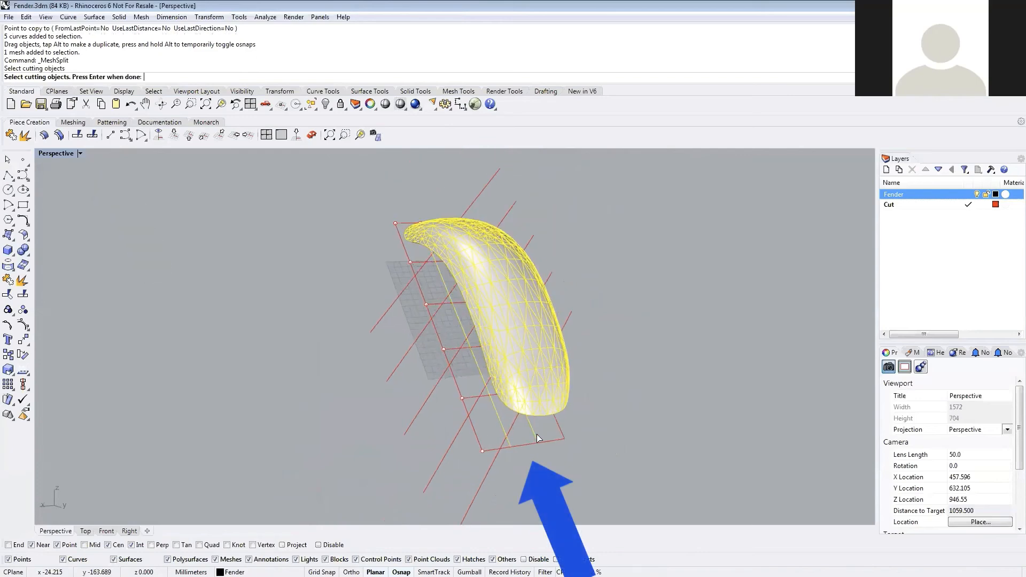
pyautogui.press('Return')
pyautogui.moveTo(644, 321); pyautogui.dragTo(601, 356, button='right')
pyautogui.click(536, 370)
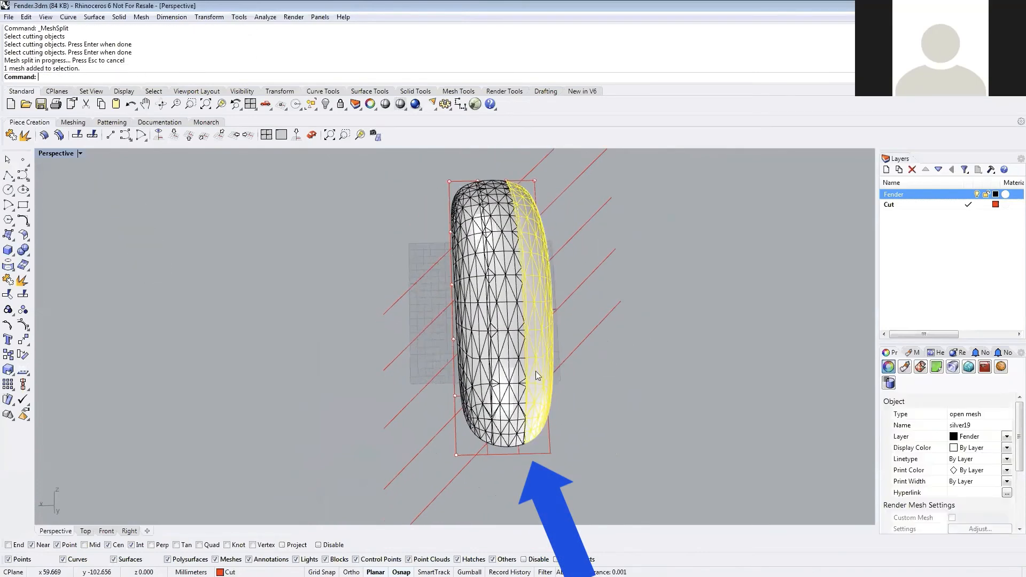
pyautogui.moveTo(536, 371); pyautogui.dragTo(512, 368, button='right')
pyautogui.click(512, 367)
pyautogui.click(625, 366)
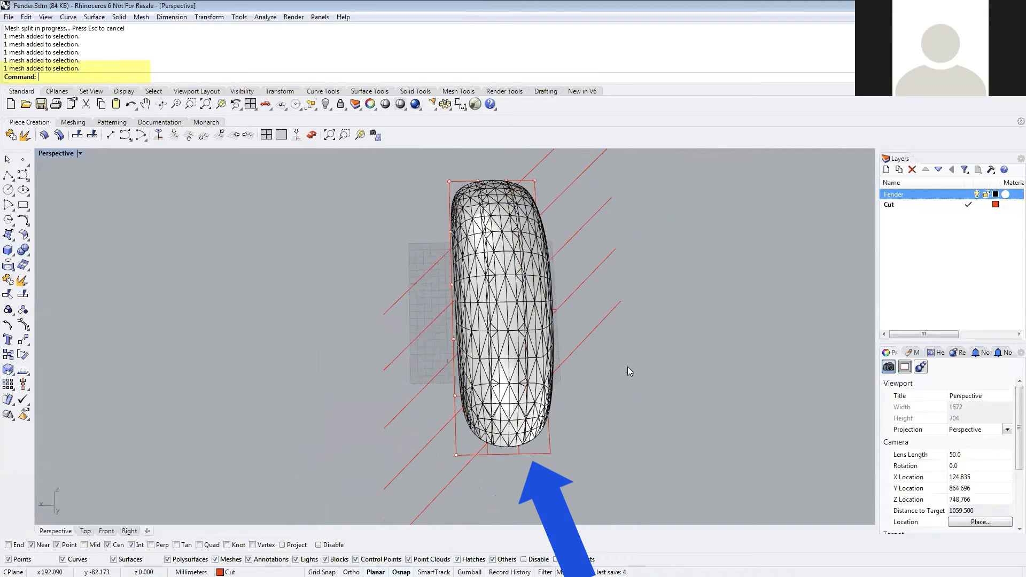
# - Select the lengthwise strips with SelLast and hide them to expose the next offset mesh
pyautogui.write('SelLast')
pyautogui.press('Return')
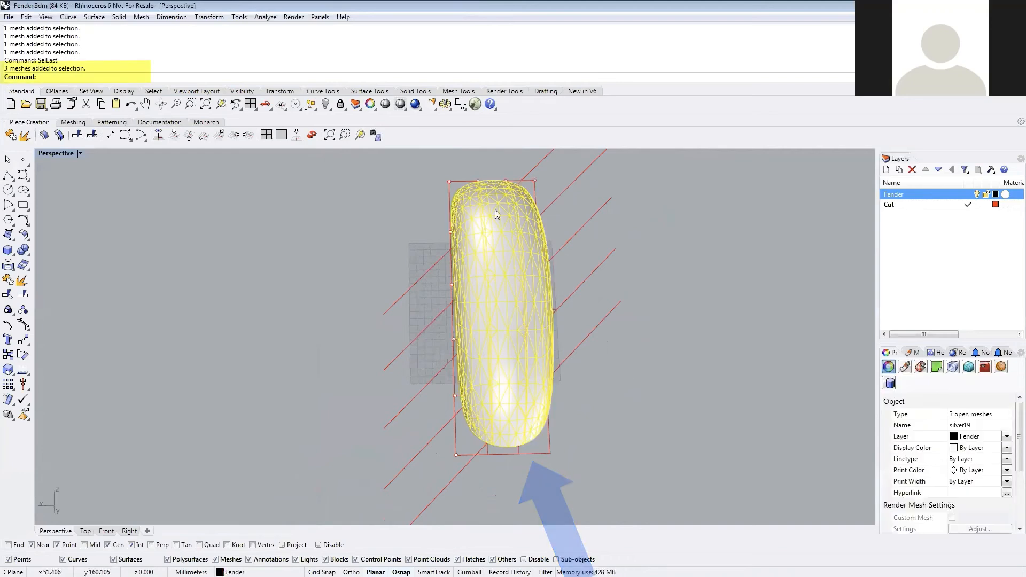
pyautogui.write('Hide')
pyautogui.press('Return')
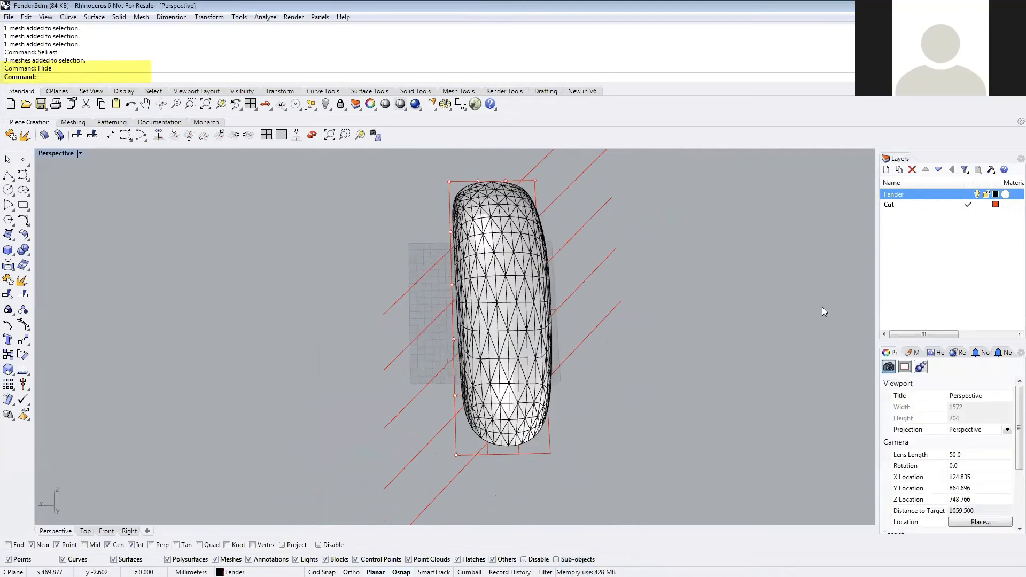
# - Split the exposed fender mesh with the five 45-degree diagonals using MeshSplit
pyautogui.click(511, 363)
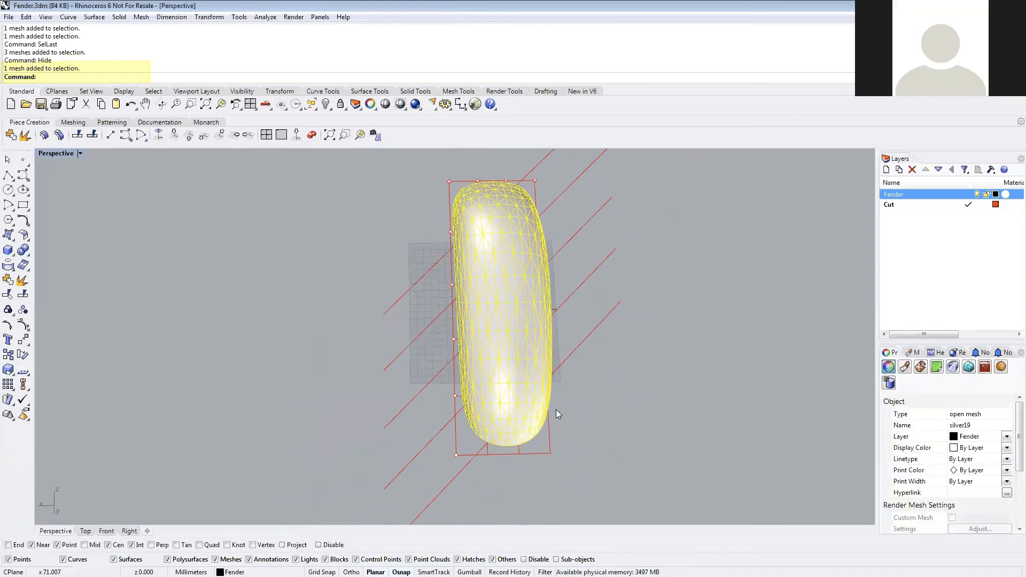
pyautogui.click(92, 134)
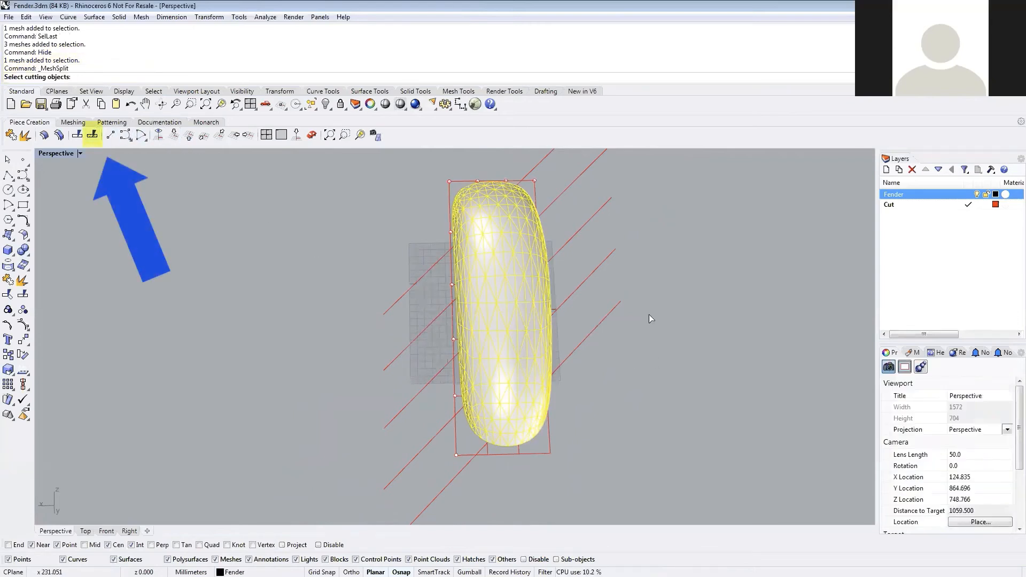
pyautogui.keyDown('shift'); pyautogui.moveTo(649, 314); pyautogui.dragTo(655, 363, button='right'); pyautogui.keyUp('shift')
pyautogui.moveTo(561, 185); pyautogui.dragTo(562, 185)
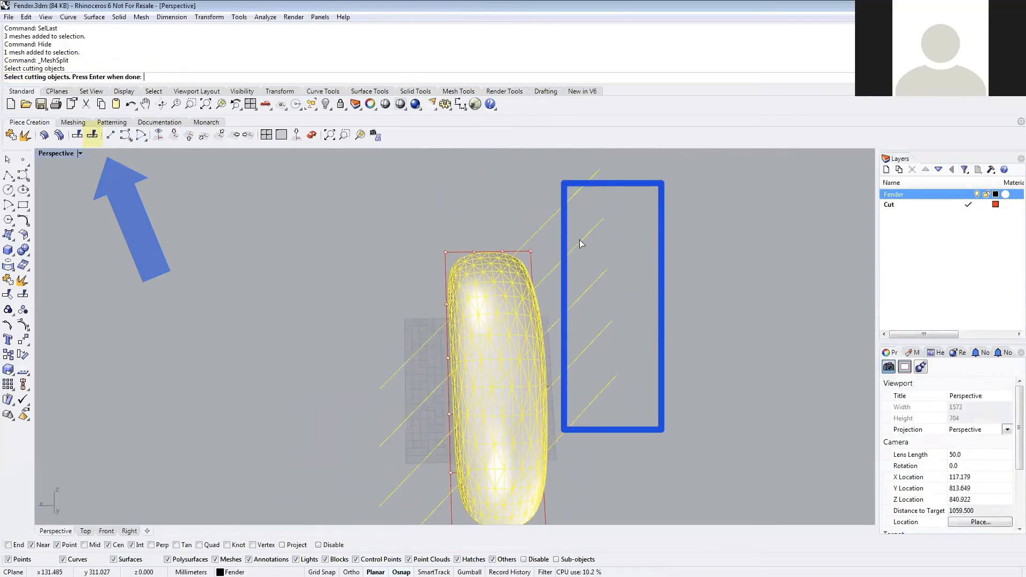
pyautogui.press('Return')
# - Select the diagonally split pieces with SelLast and hide them
pyautogui.moveTo(593, 400); pyautogui.dragTo(633, 431, button='right')
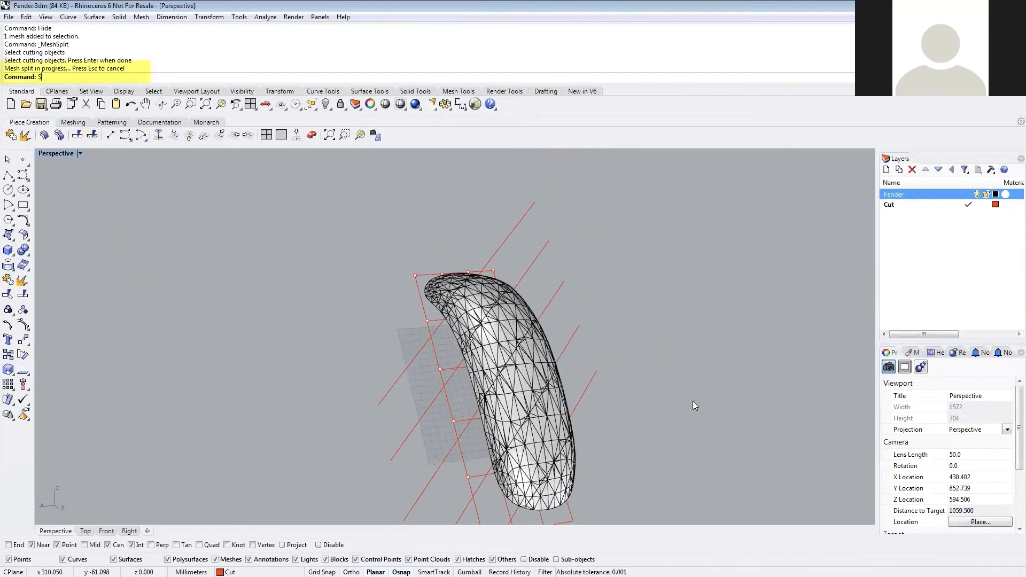
pyautogui.press('Return')
pyautogui.moveTo(582, 423); pyautogui.dragTo(564, 443, button='right')
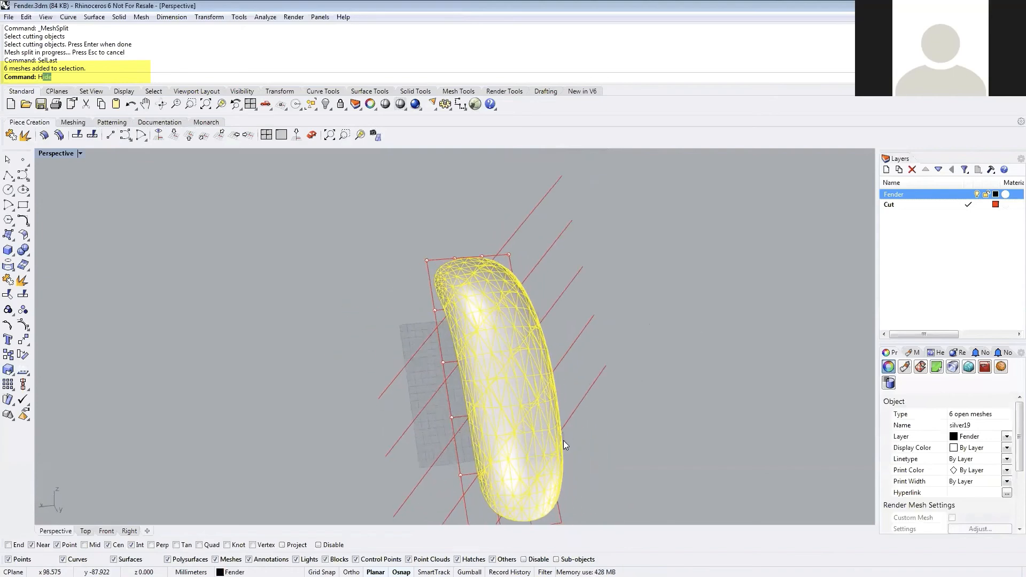
pyautogui.write('H')
pyautogui.press('Return')
# - Split the remaining innermost fender mesh with the four inner crosswise grid lines using MeshSplit
pyautogui.click(510, 384)
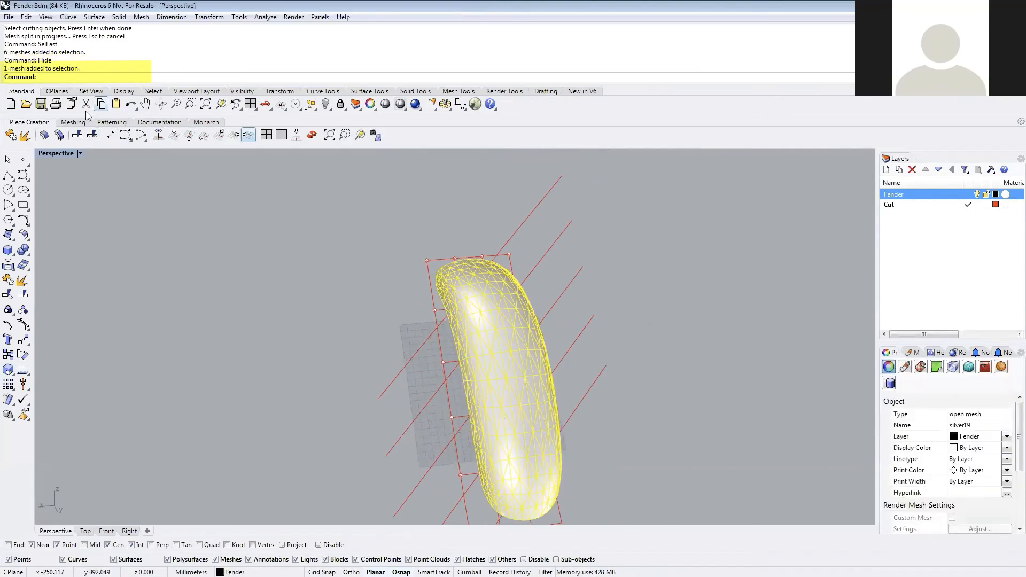
pyautogui.click(92, 137)
pyautogui.keyDown('shift'); pyautogui.moveTo(445, 401); pyautogui.dragTo(400, 313, button='right'); pyautogui.keyUp('shift')
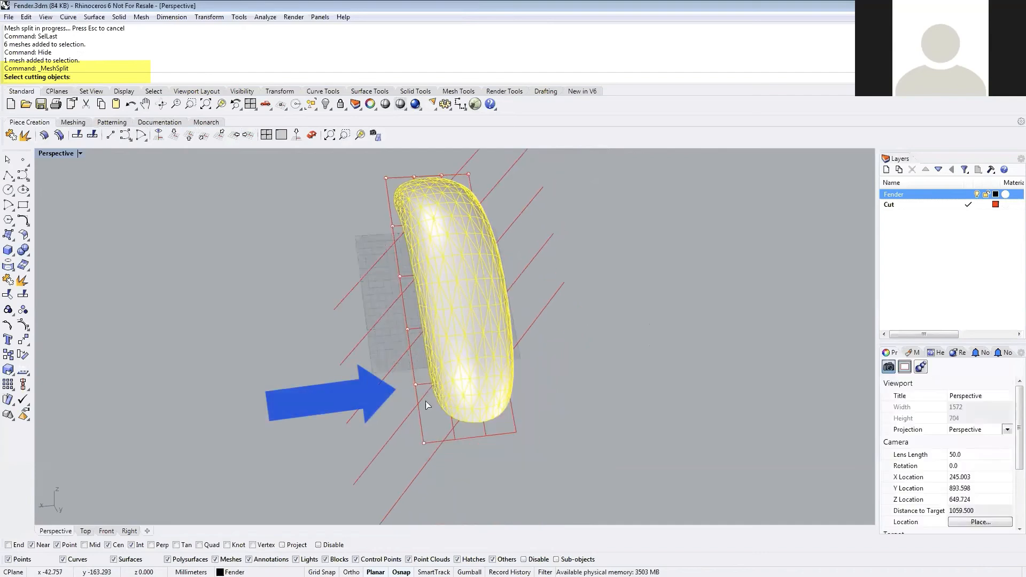
pyautogui.click(422, 384)
pyautogui.click(415, 328)
pyautogui.click(407, 276)
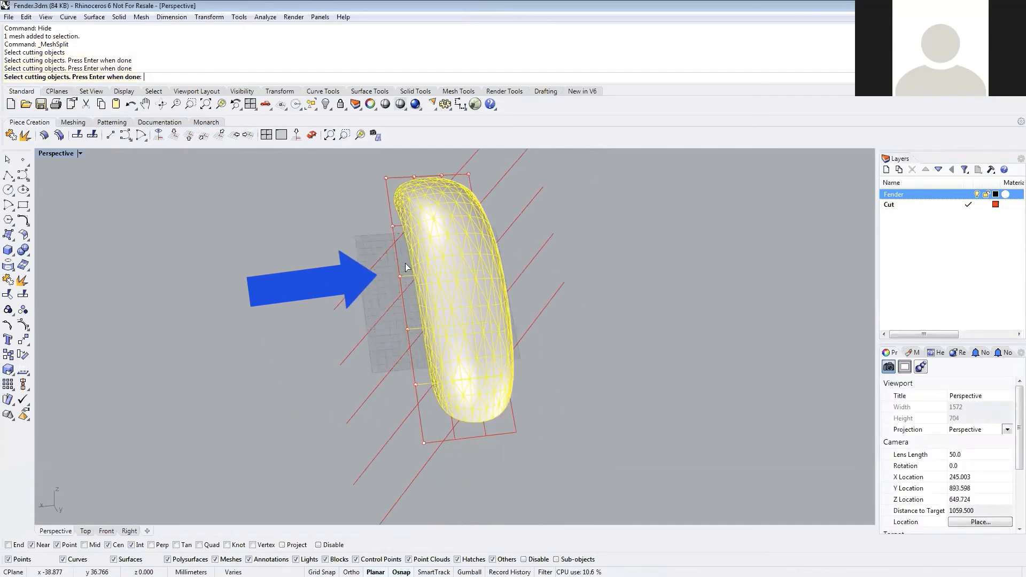
pyautogui.click(397, 227)
pyautogui.press('Return')
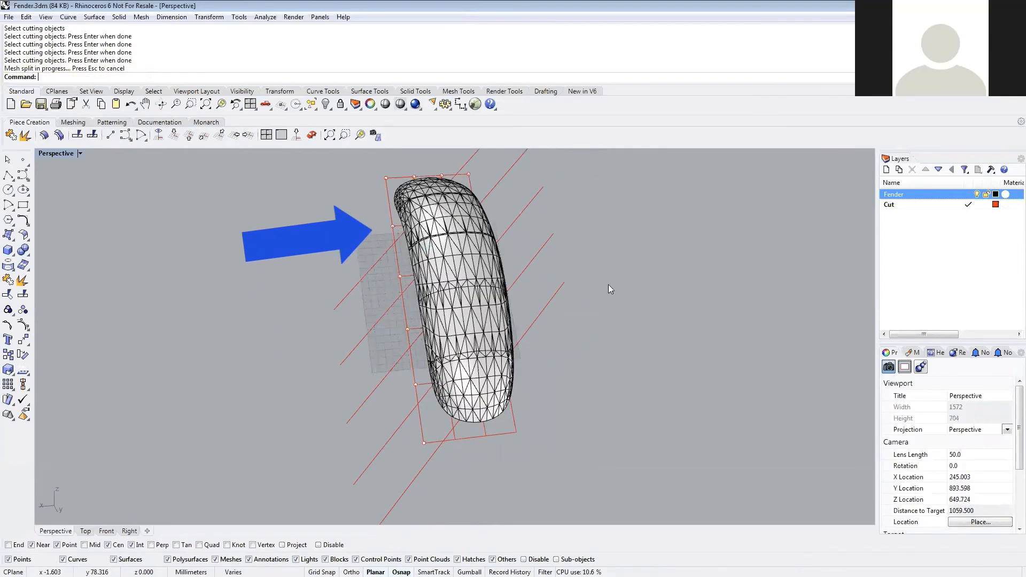
# - Show all hidden fender pieces again and hide the Cut layer
pyautogui.moveTo(679, 264); pyautogui.dragTo(718, 301, button='right')
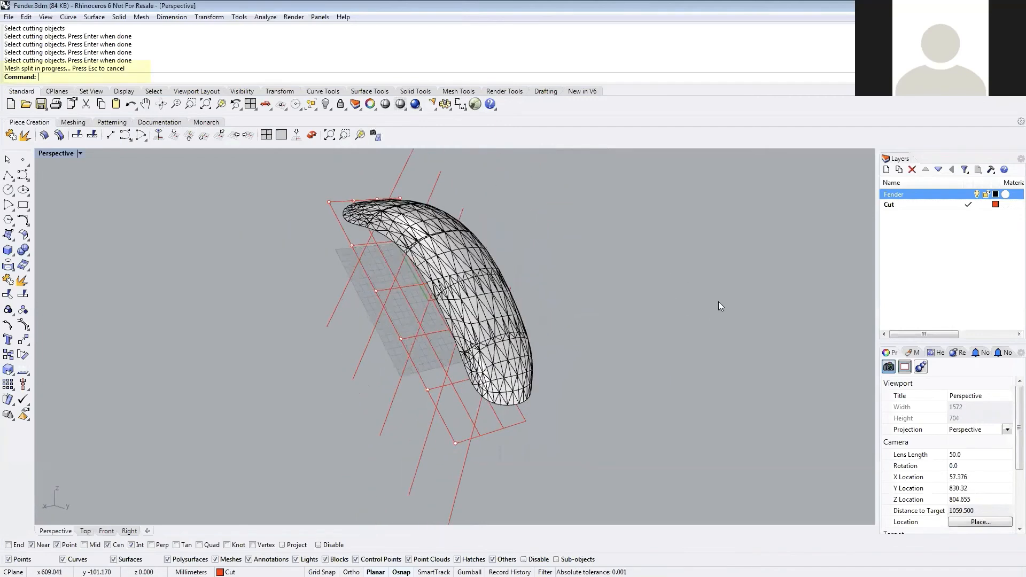
pyautogui.write('Show')
pyautogui.press('Return')
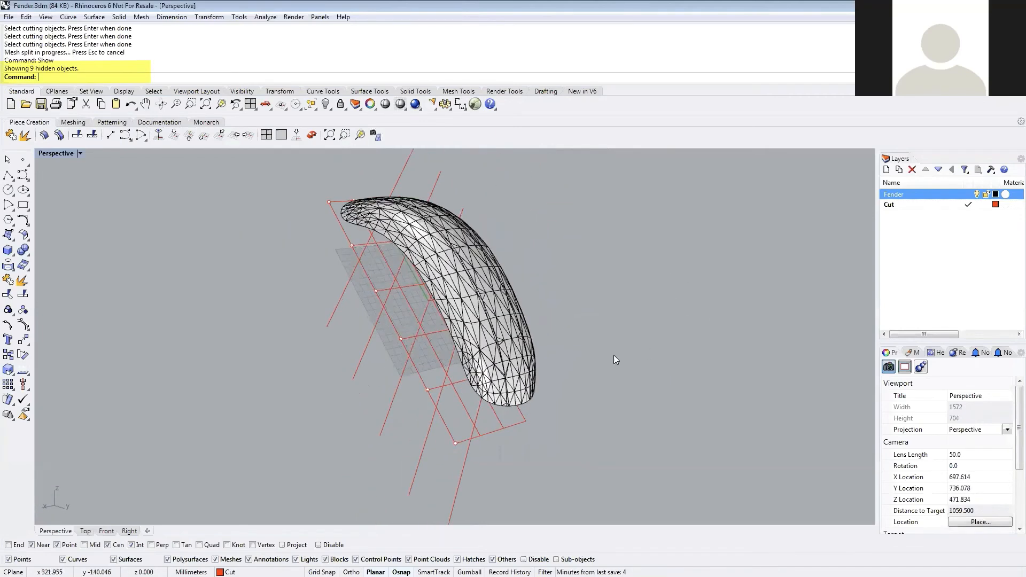
pyautogui.moveTo(614, 356); pyautogui.dragTo(750, 249, button='right')
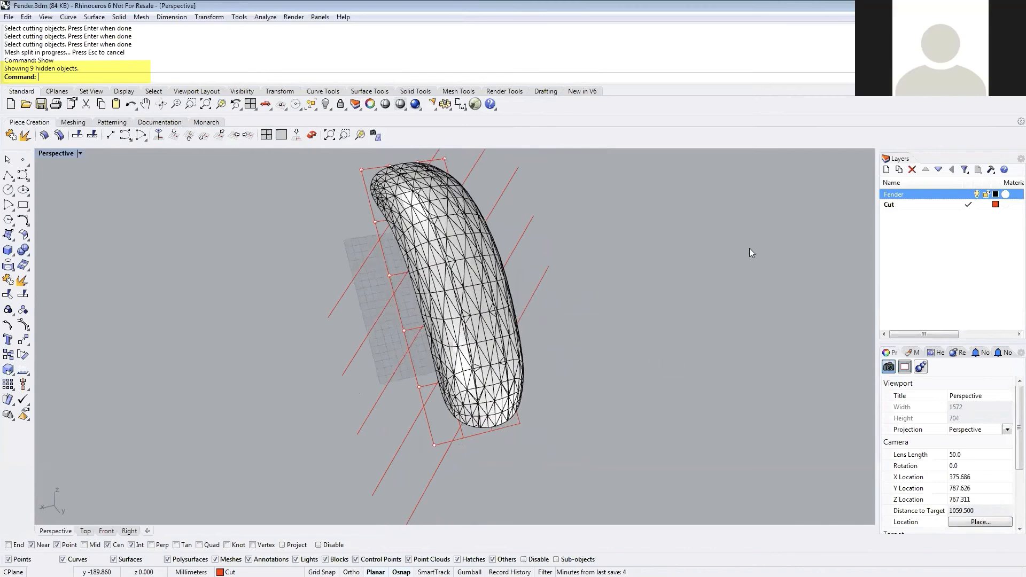
pyautogui.click(978, 205)
pyautogui.moveTo(581, 348); pyautogui.dragTo(414, 355, button='right')
# - Name the left lengthwise fender strip A1 and set its display color to Red
pyautogui.click(409, 354)
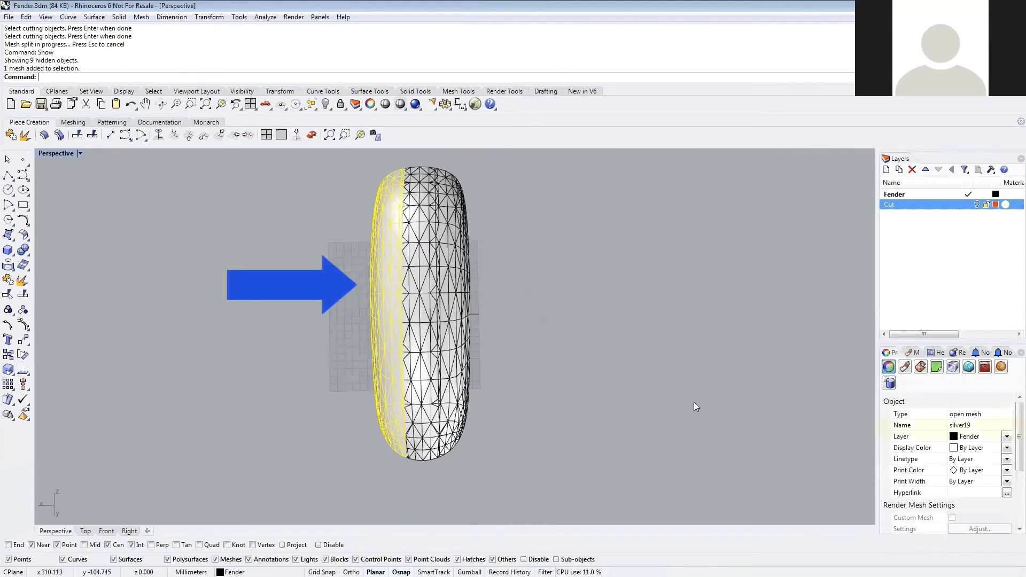
pyautogui.click(991, 431)
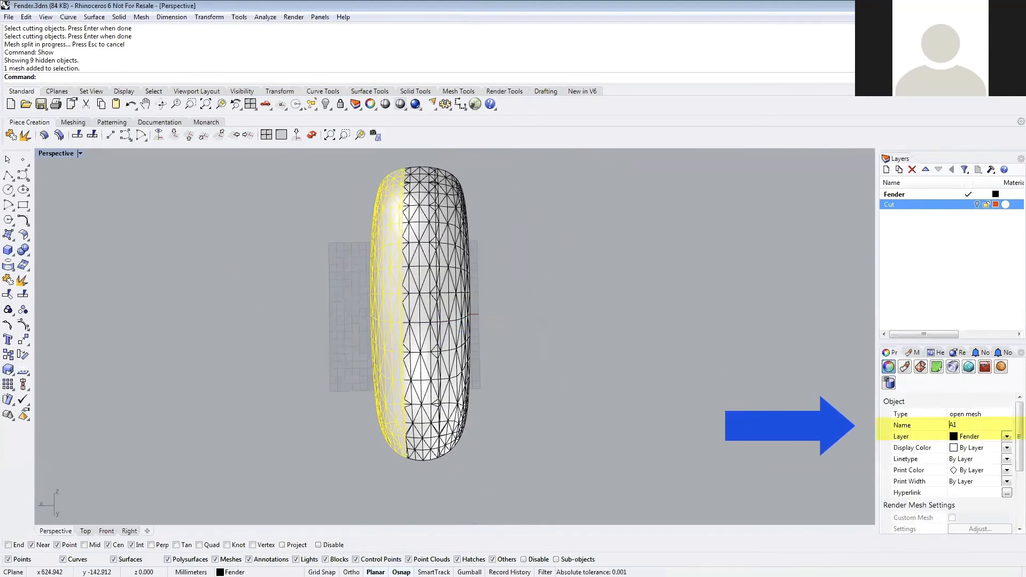
pyautogui.click(970, 448)
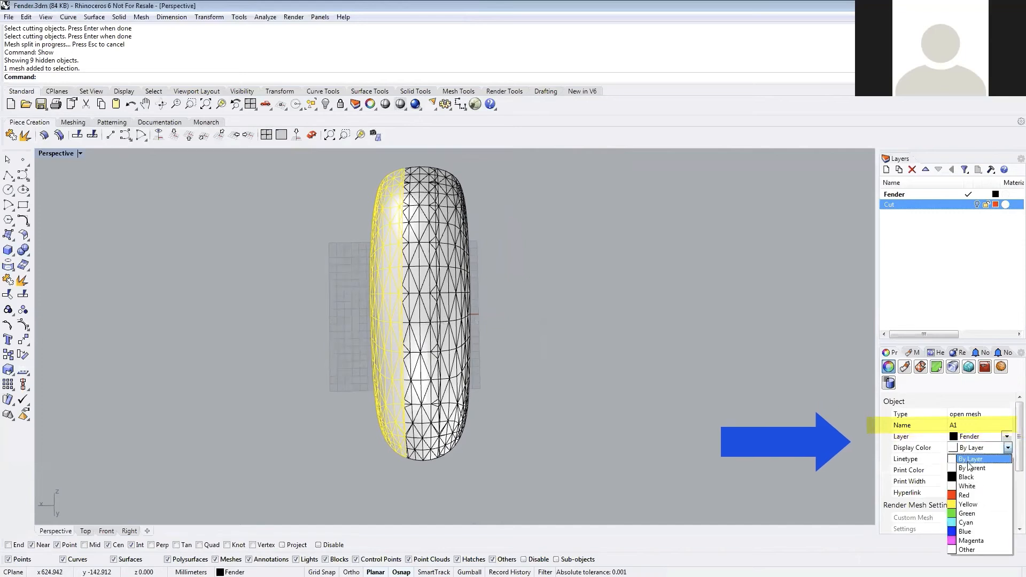
pyautogui.click(969, 496)
# - Name the middle lengthwise fender strip A2 and set its display color to Yellow
pyautogui.click(423, 328)
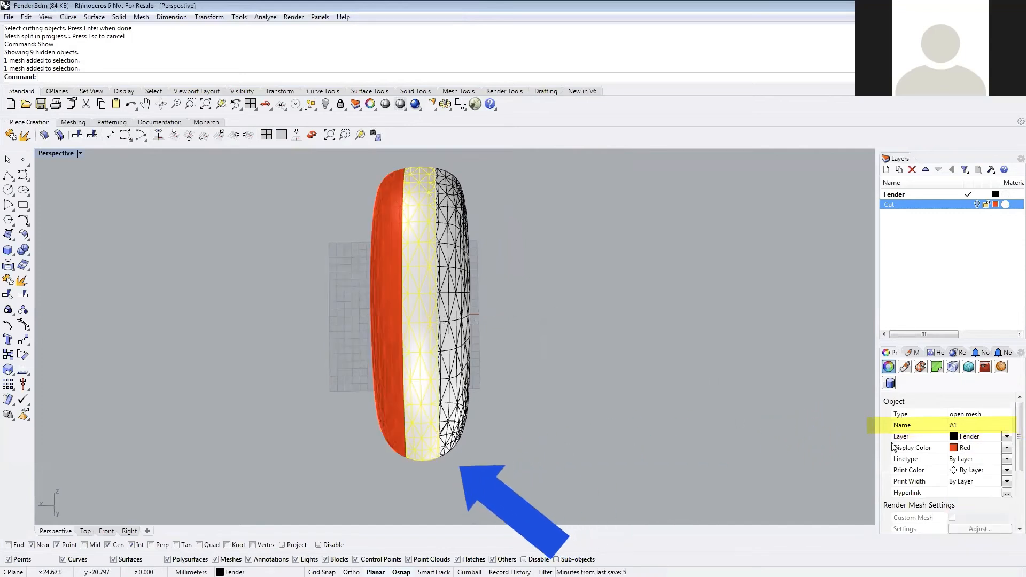
pyautogui.click(978, 426)
pyautogui.write('A2')
pyautogui.press('Return')
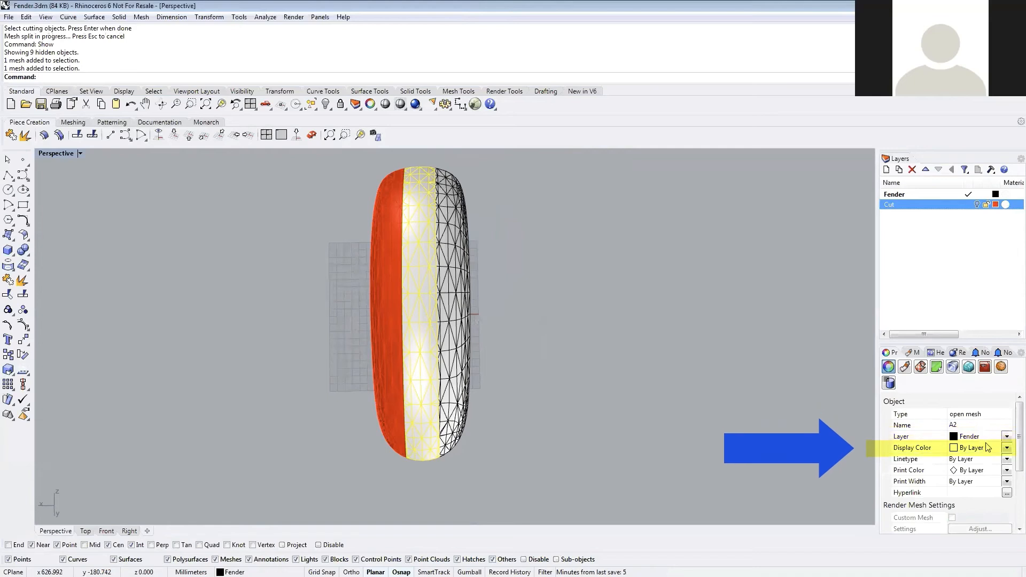
pyautogui.click(987, 449)
pyautogui.click(967, 504)
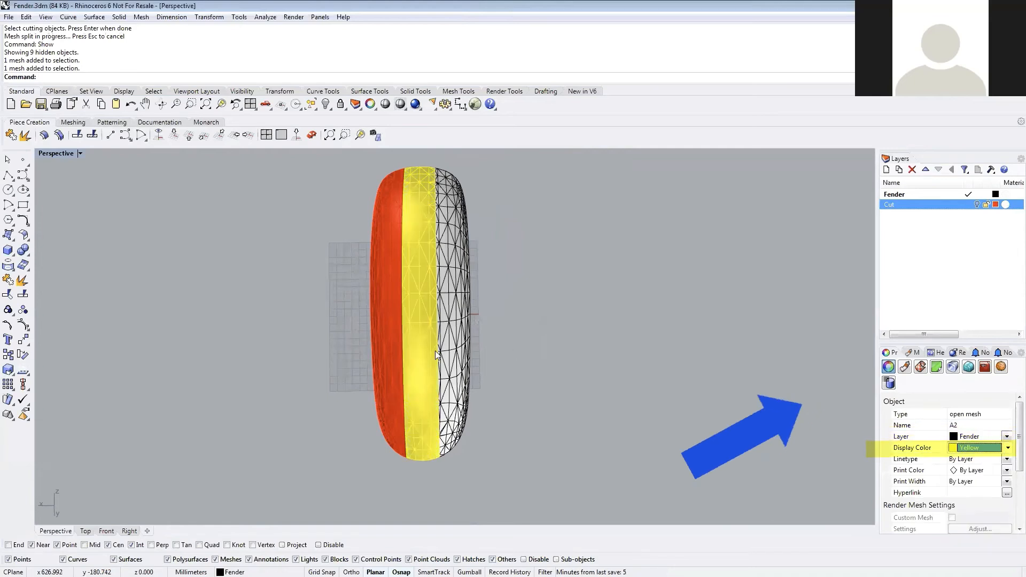
# - Name the right lengthwise fender strip A3 and set its display color to Green
pyautogui.click(465, 353)
pyautogui.click(981, 426)
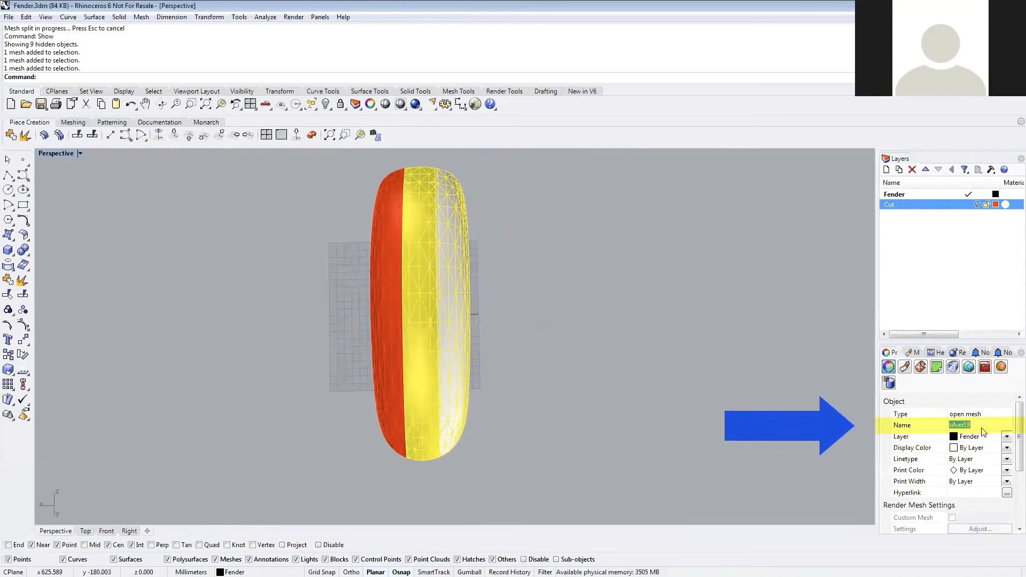
pyautogui.click(984, 448)
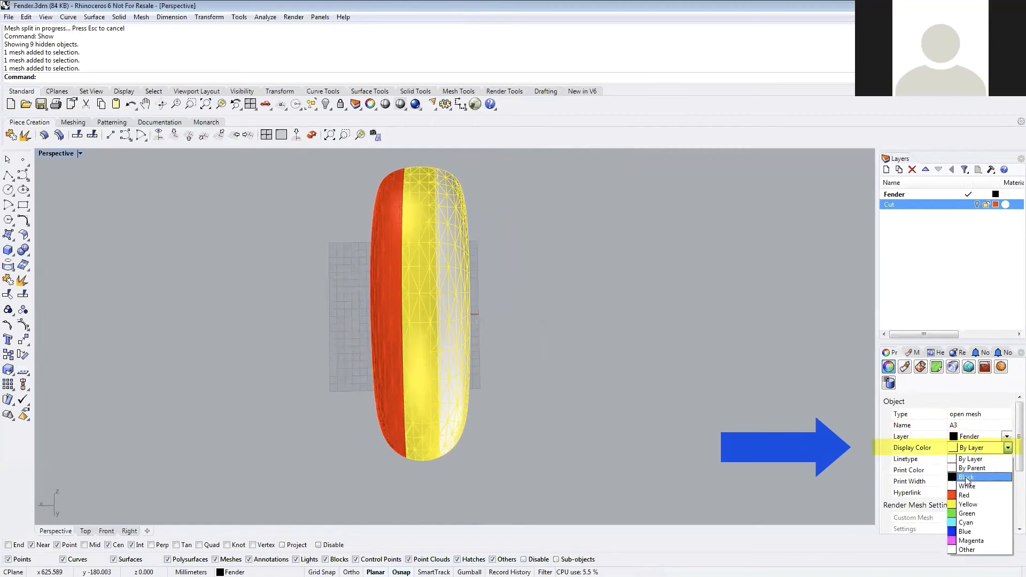
pyautogui.click(969, 517)
pyautogui.click(596, 371)
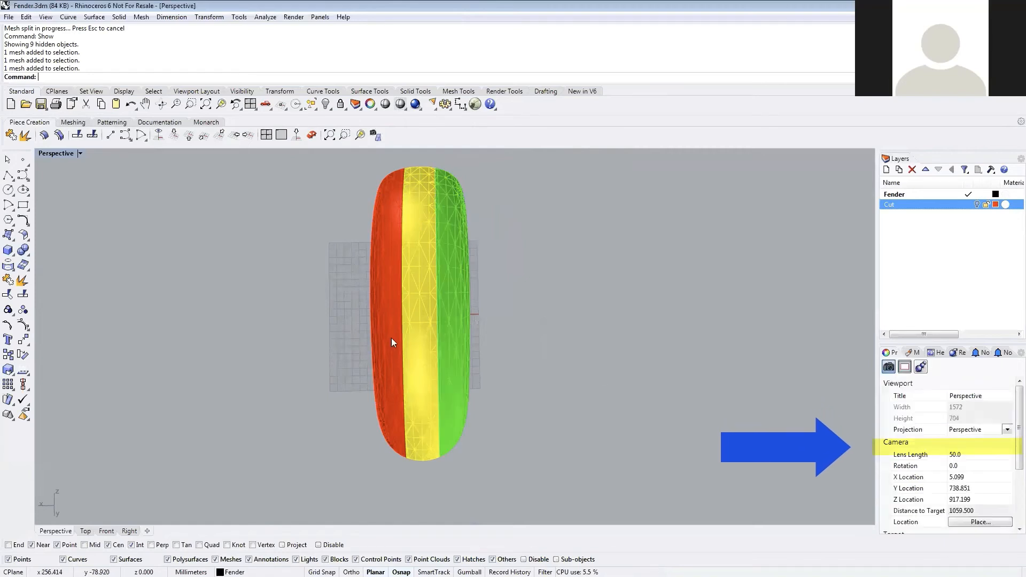
# - Hide the three lengthwise strips A1, A2 and A3 to expose the diagonally split fender
pyautogui.click(391, 338)
pyautogui.keyDown('shift'); pyautogui.click(417, 328); pyautogui.keyUp('shift')
pyautogui.keyDown('shift'); pyautogui.click(452, 313); pyautogui.keyUp('shift')
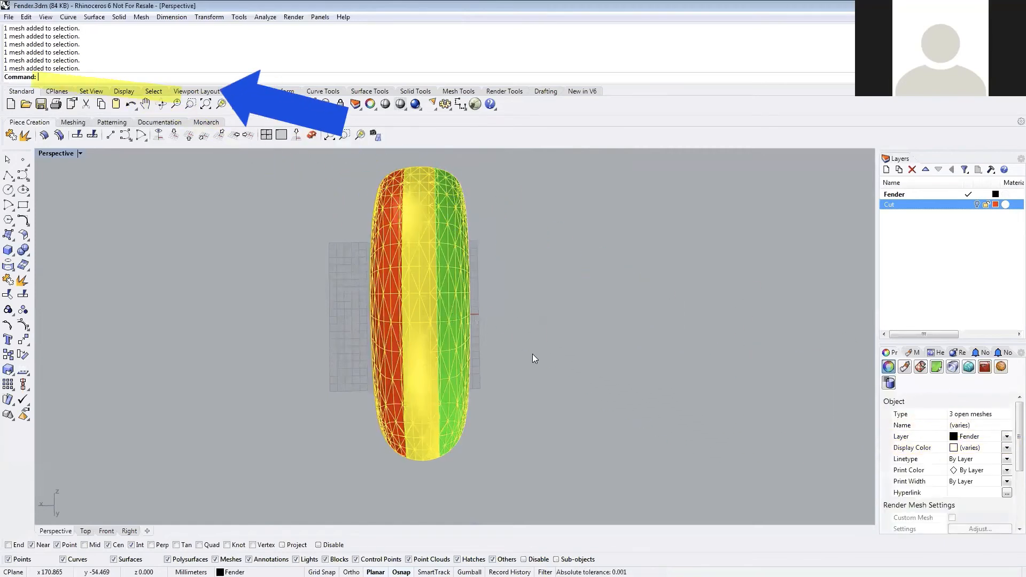
pyautogui.hotkey('ctrl', 'h')
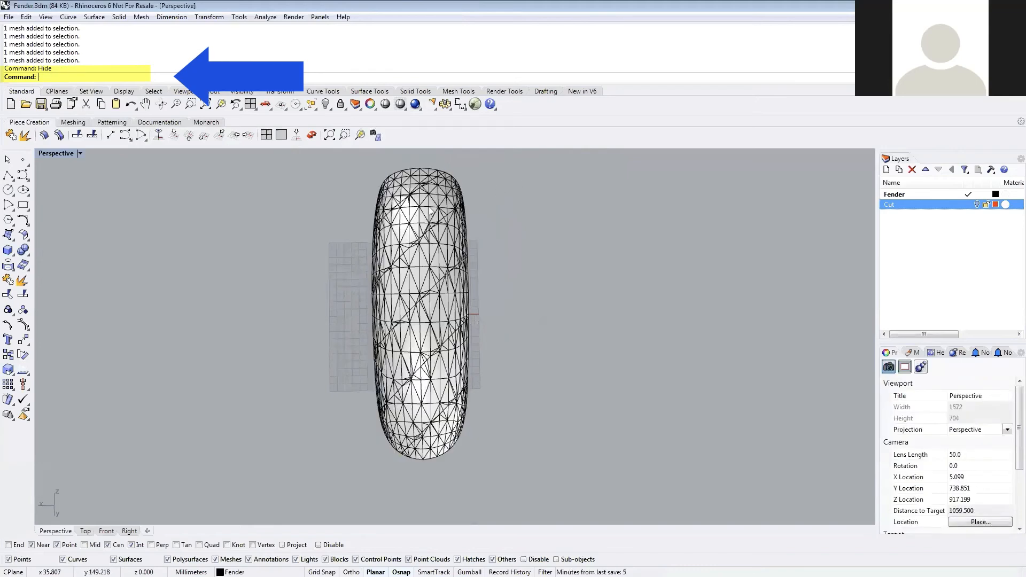
# - Name the lowest diagonal piece of the fender B1 and set its display color to Red
pyautogui.click(465, 258)
pyautogui.click(542, 235)
pyautogui.click(463, 199)
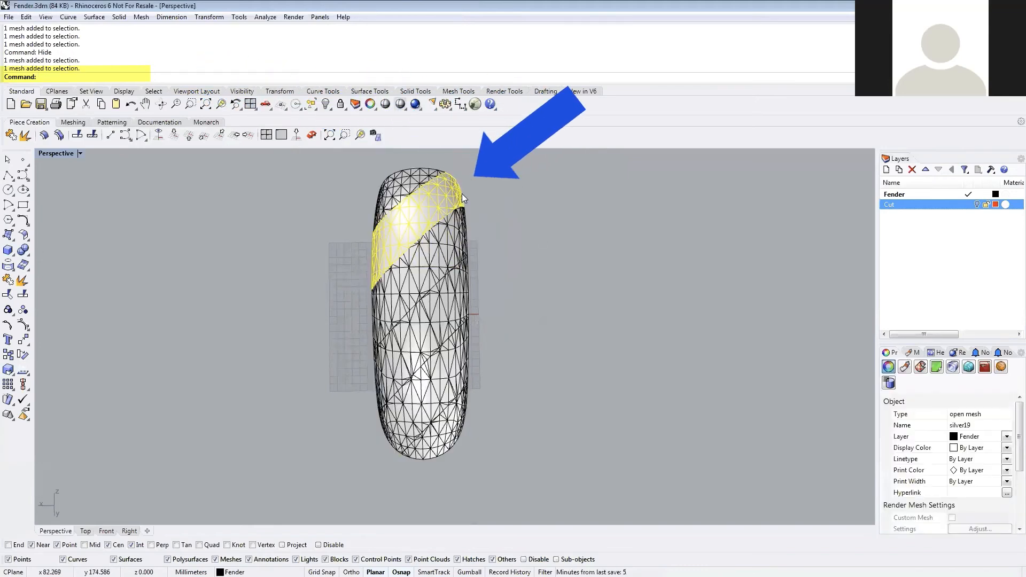
pyautogui.moveTo(523, 284); pyautogui.dragTo(536, 265, button='right')
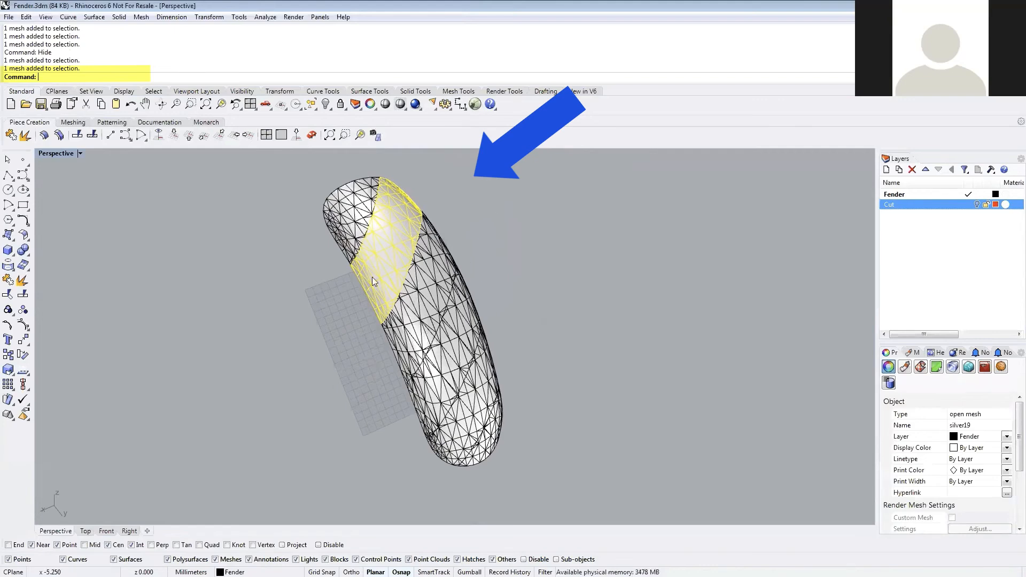
pyautogui.moveTo(521, 389); pyautogui.dragTo(470, 447, button='right')
pyautogui.click(459, 442)
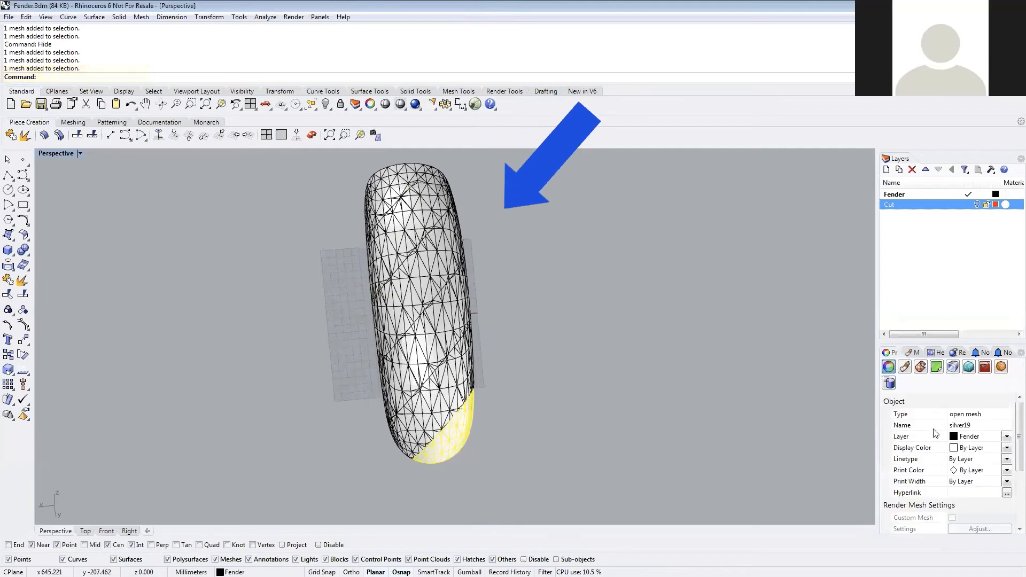
pyautogui.click(961, 425)
pyautogui.write('B2')
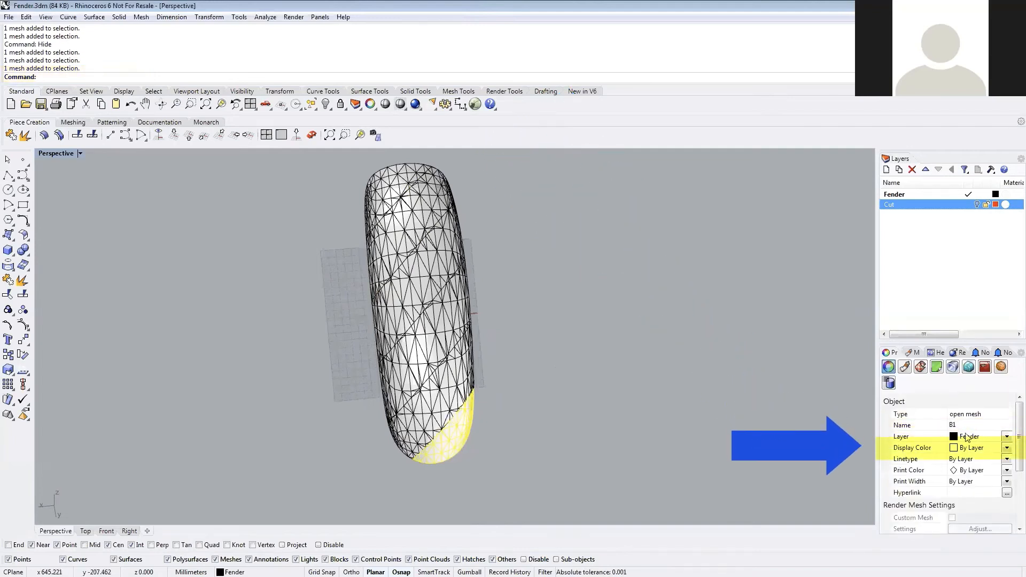
pyautogui.click(1000, 452)
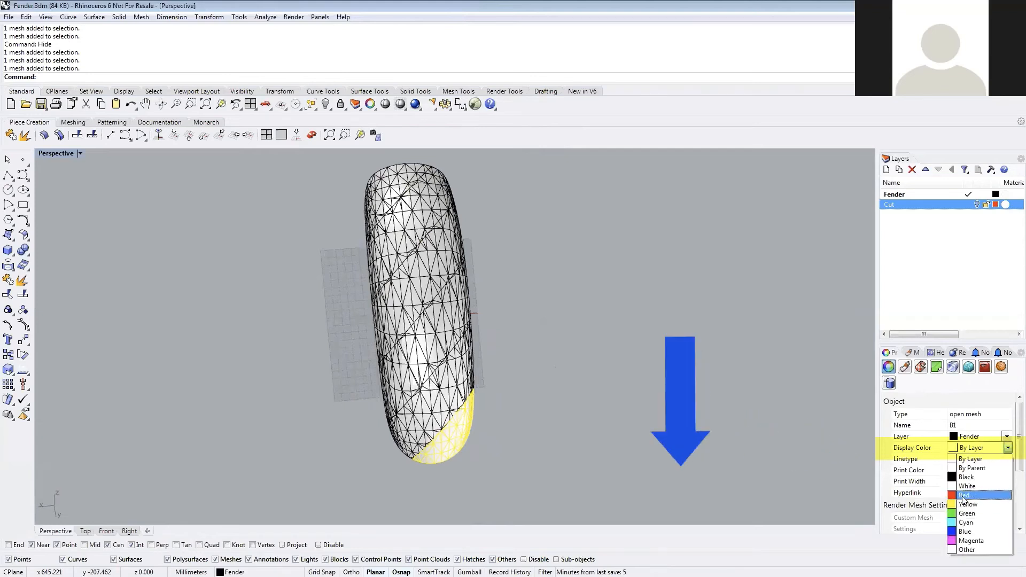
pyautogui.click(970, 484)
# - Name the diagonal piece directly above B1 as B2 and set its display color to Green
pyautogui.click(464, 403)
pyautogui.click(978, 426)
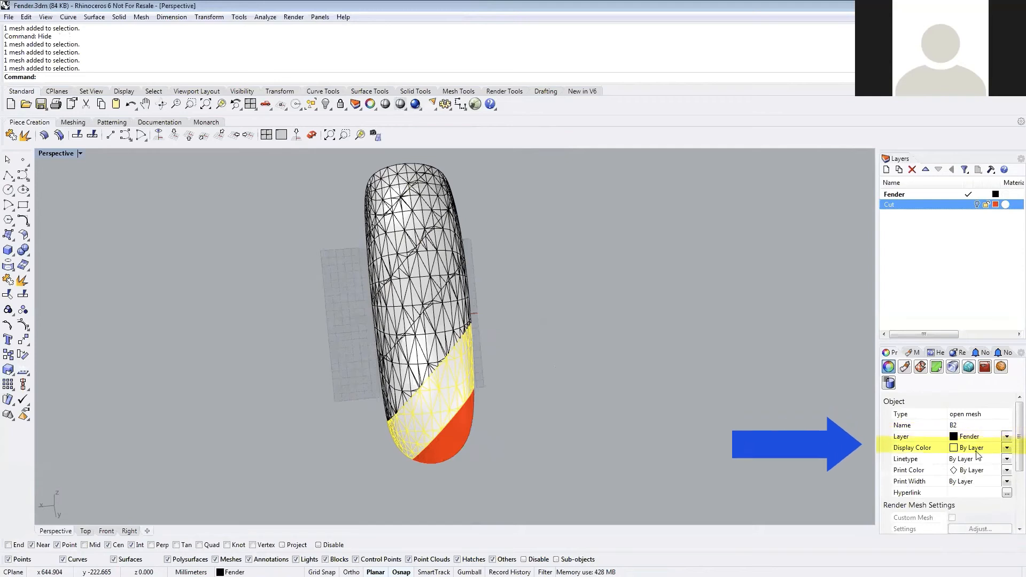
pyautogui.click(974, 448)
pyautogui.click(967, 513)
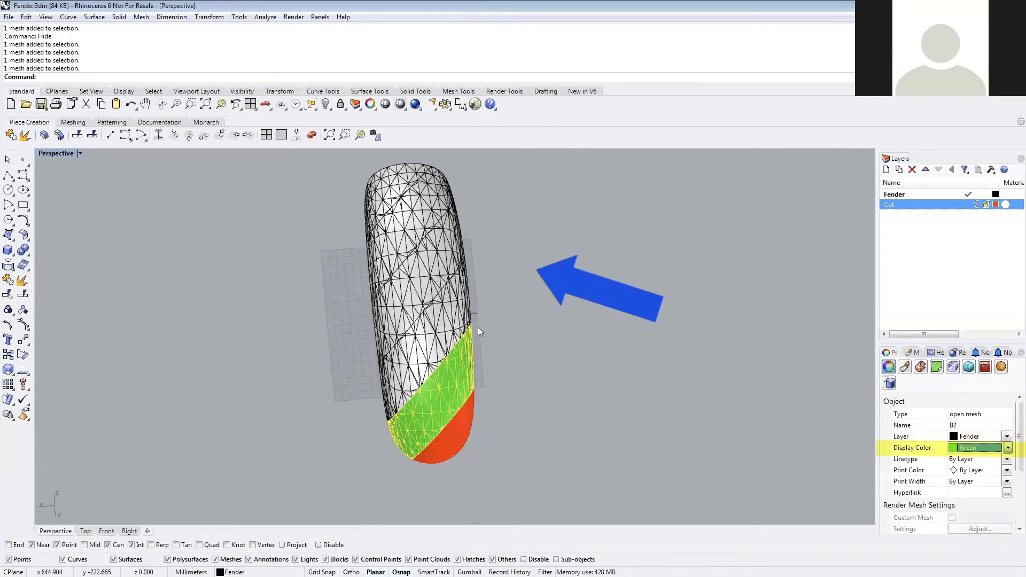
# - Name the diagonal piece directly above B2 as B3 and set its display color to Cyan
pyautogui.click(428, 331)
pyautogui.click(962, 427)
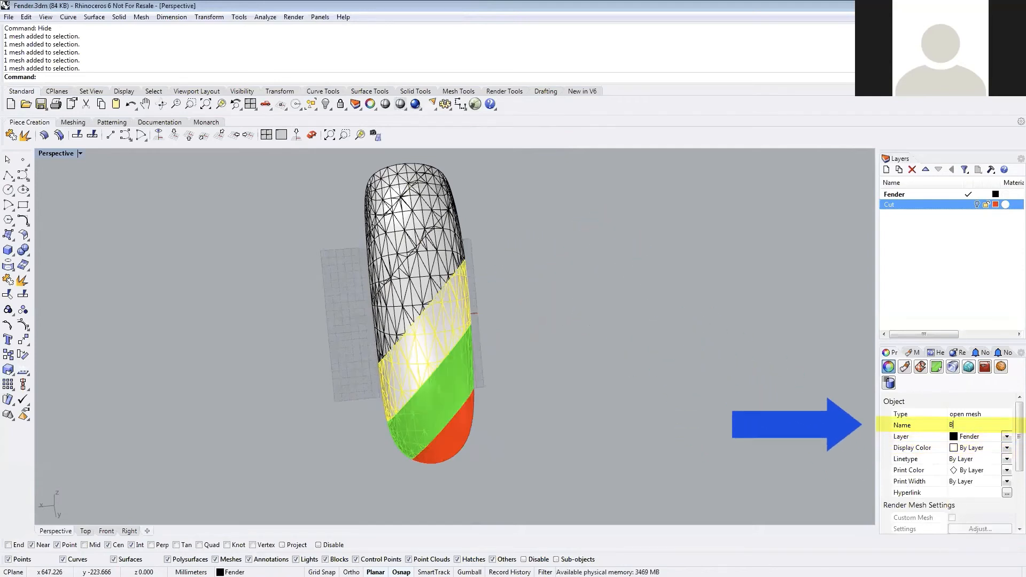
pyautogui.click(993, 438)
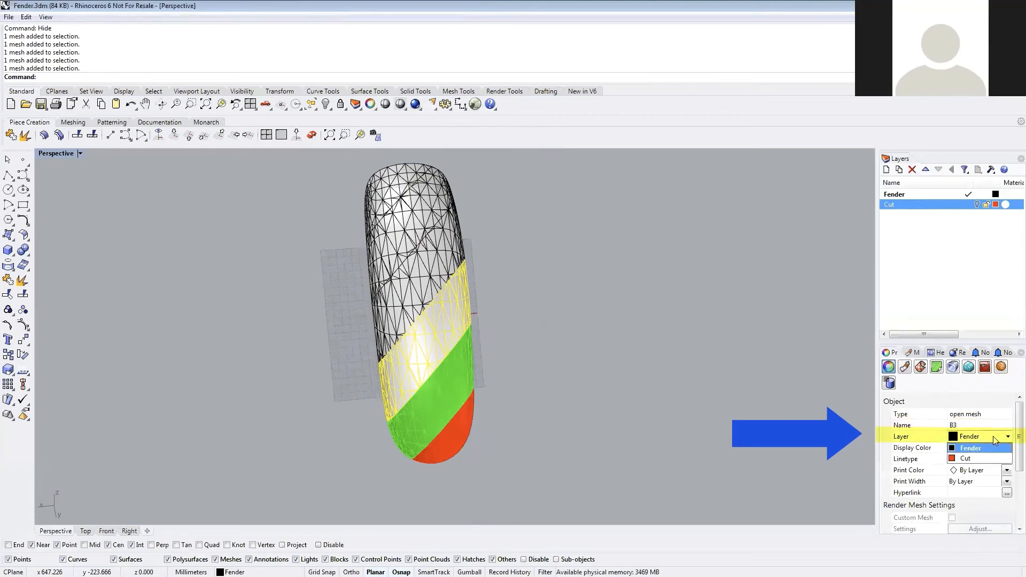
pyautogui.click(992, 439)
pyautogui.click(987, 451)
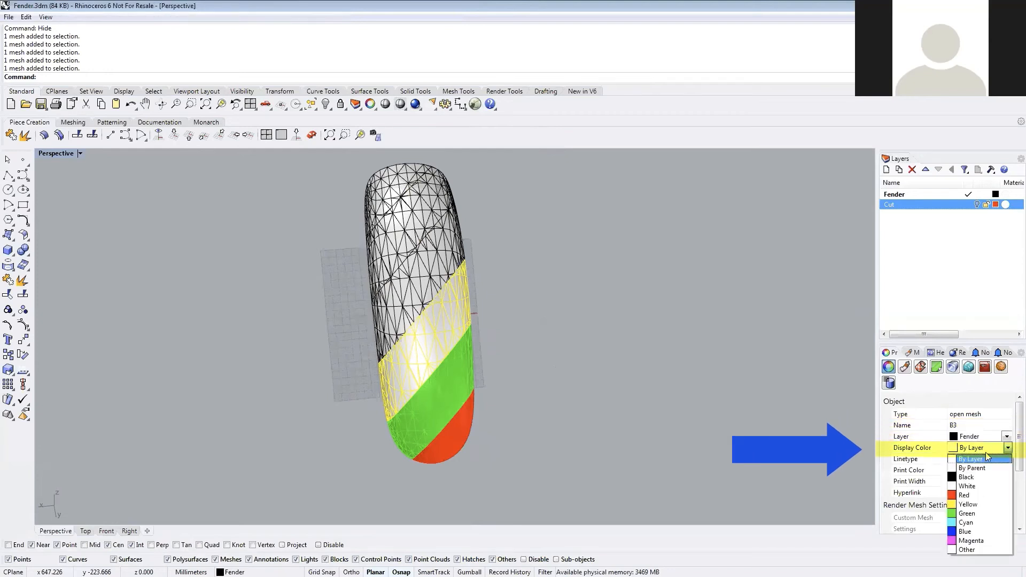
pyautogui.click(966, 522)
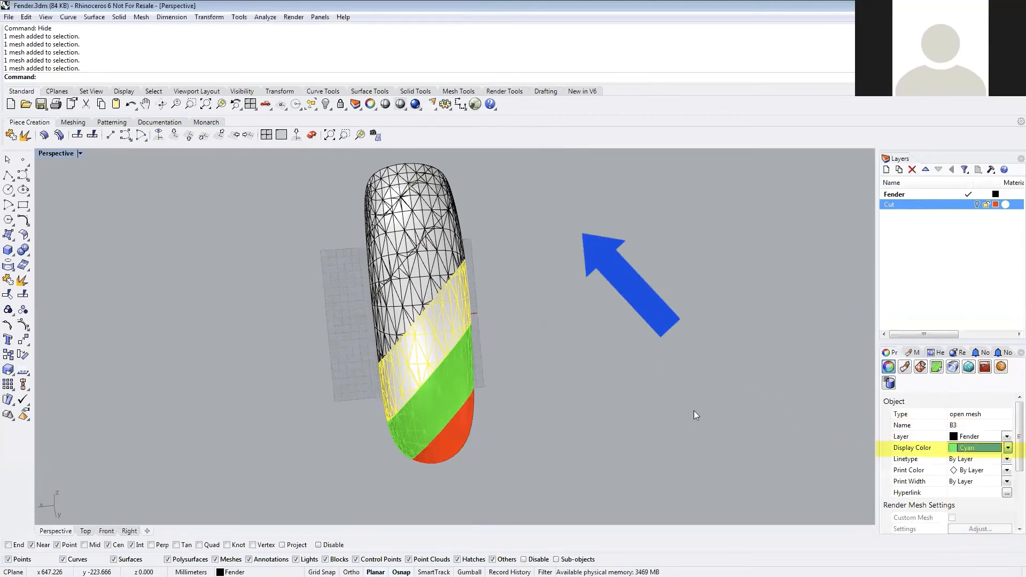
# - Name the diagonal piece directly above B3 as B4 and set its display color to Blue
pyautogui.click(978, 428)
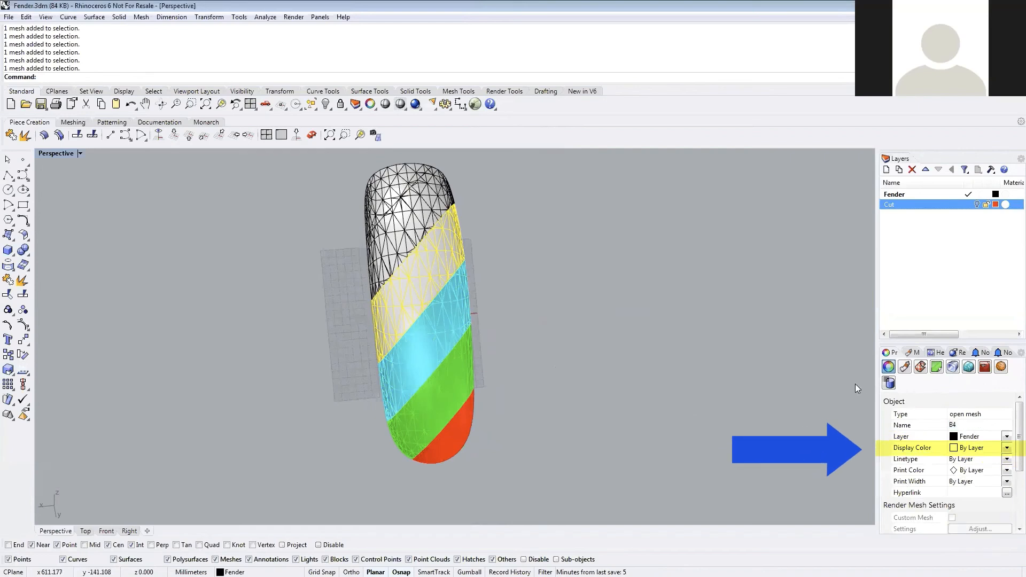
pyautogui.click(1007, 449)
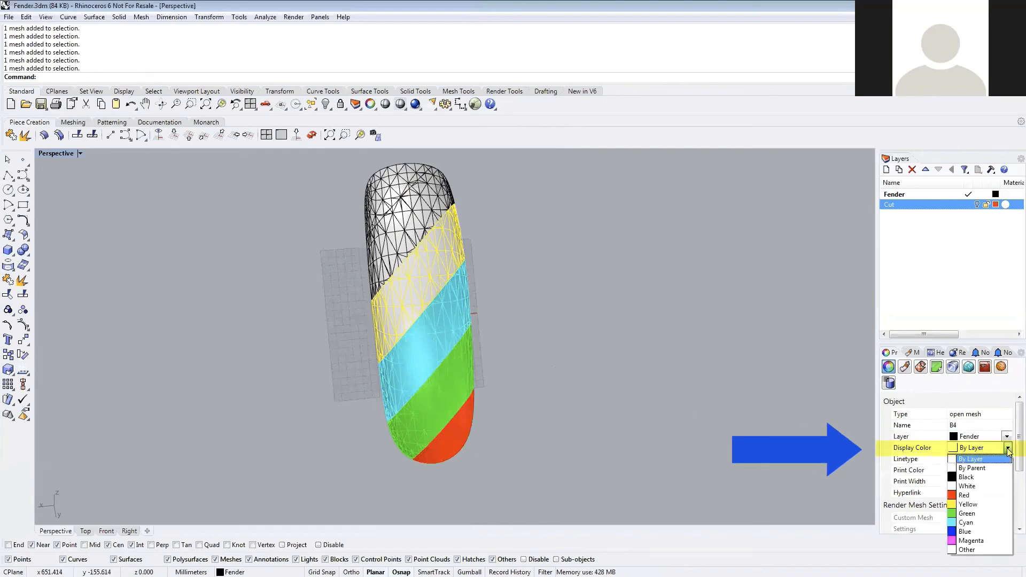
pyautogui.click(970, 532)
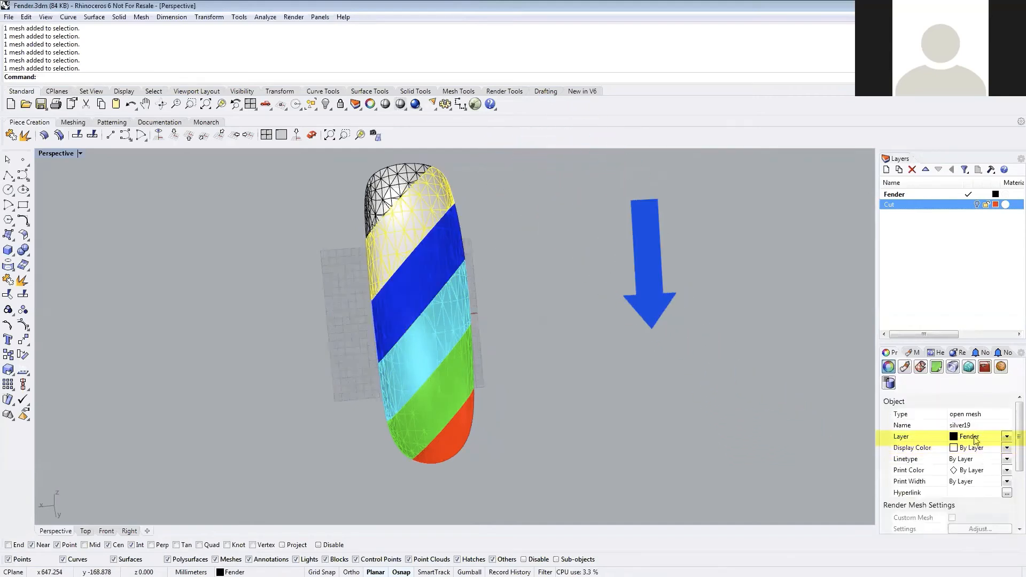
# - Name the diagonal piece directly above B4 as B5 and set its display color to Magenta
pyautogui.click(989, 426)
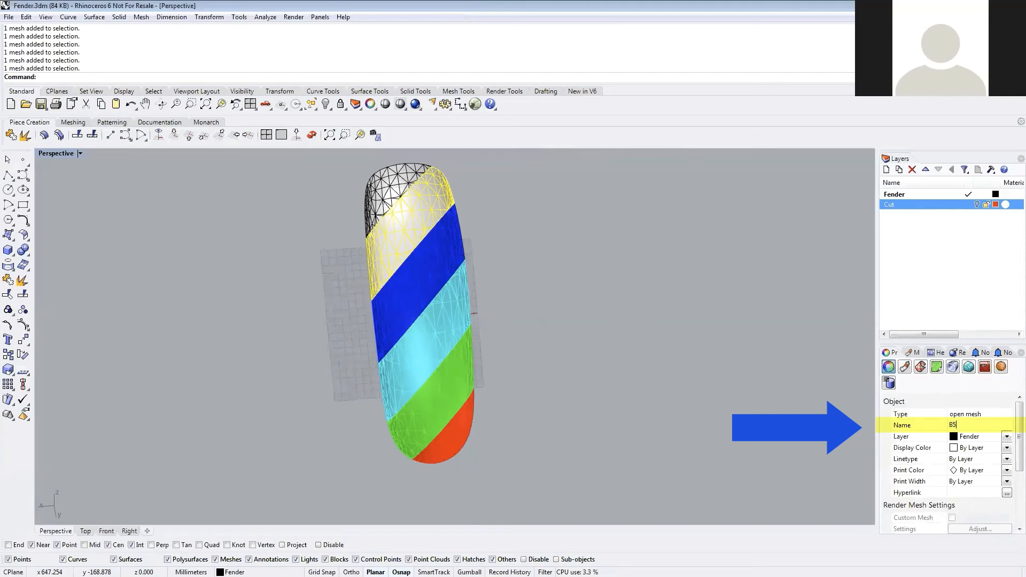
pyautogui.press('Return')
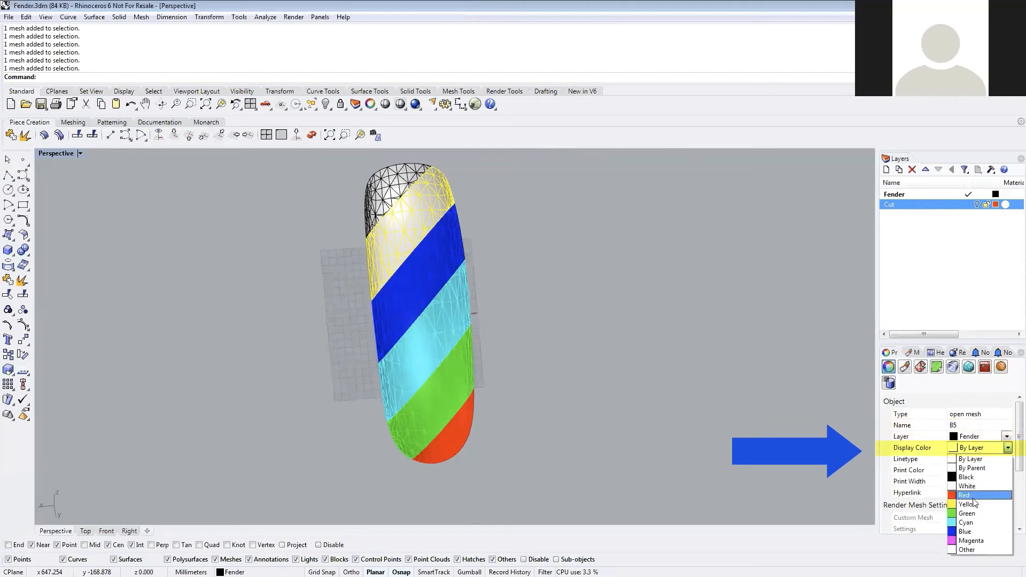
pyautogui.click(978, 540)
# - Name the topmost diagonal piece of the fender B6 and set its display color to Cyan
pyautogui.click(387, 177)
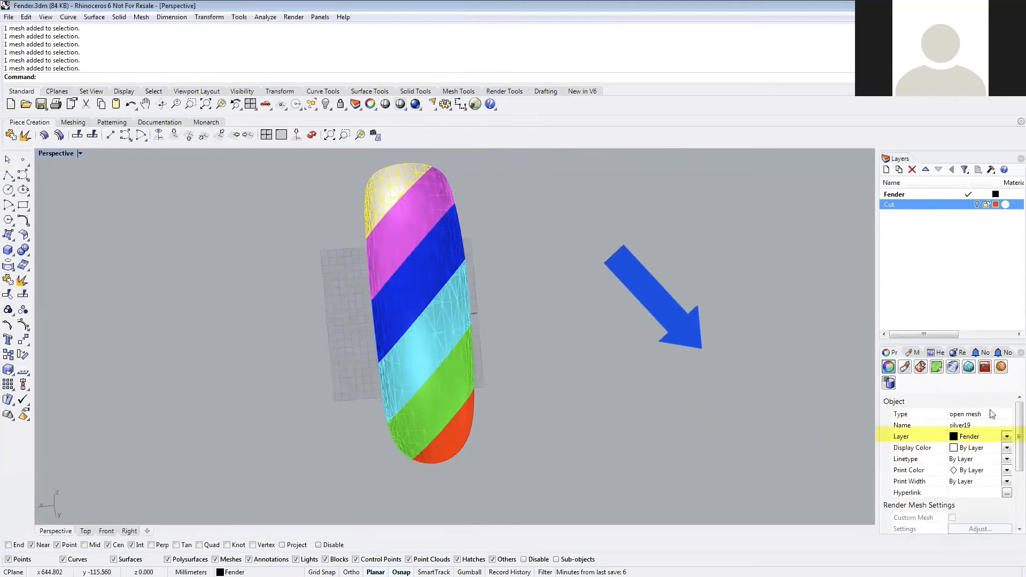
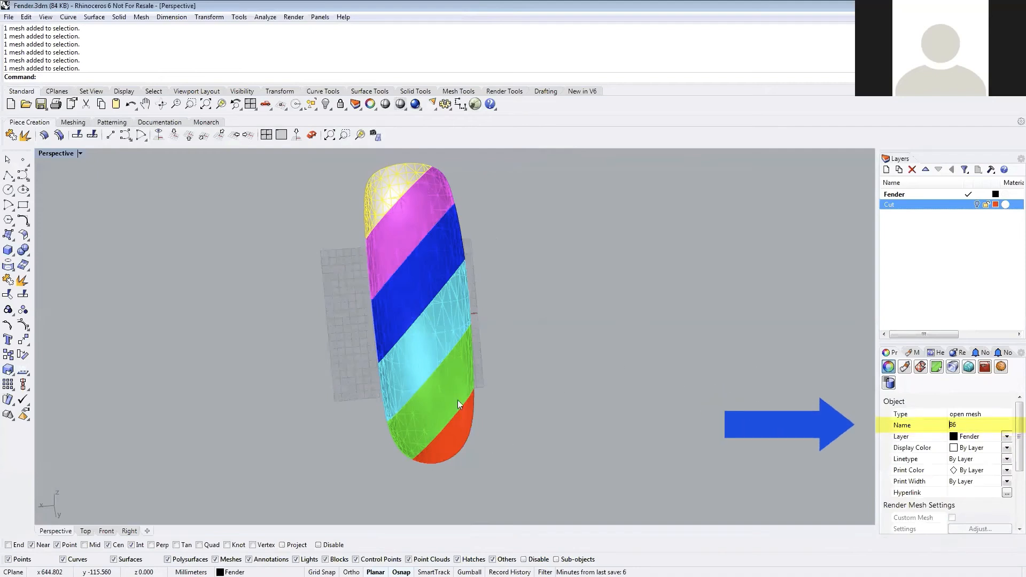
pyautogui.click(985, 449)
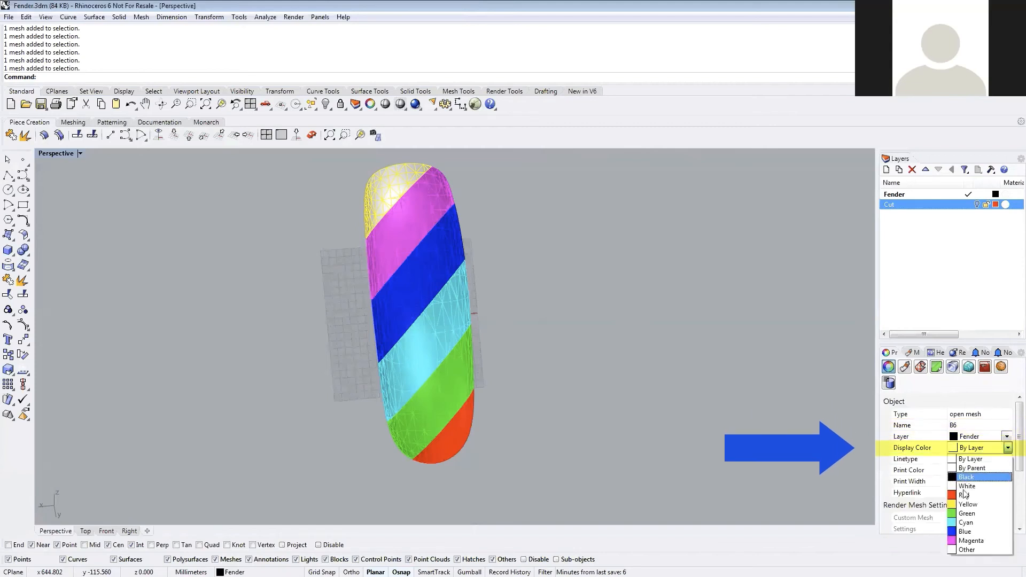
pyautogui.click(970, 521)
pyautogui.click(517, 314)
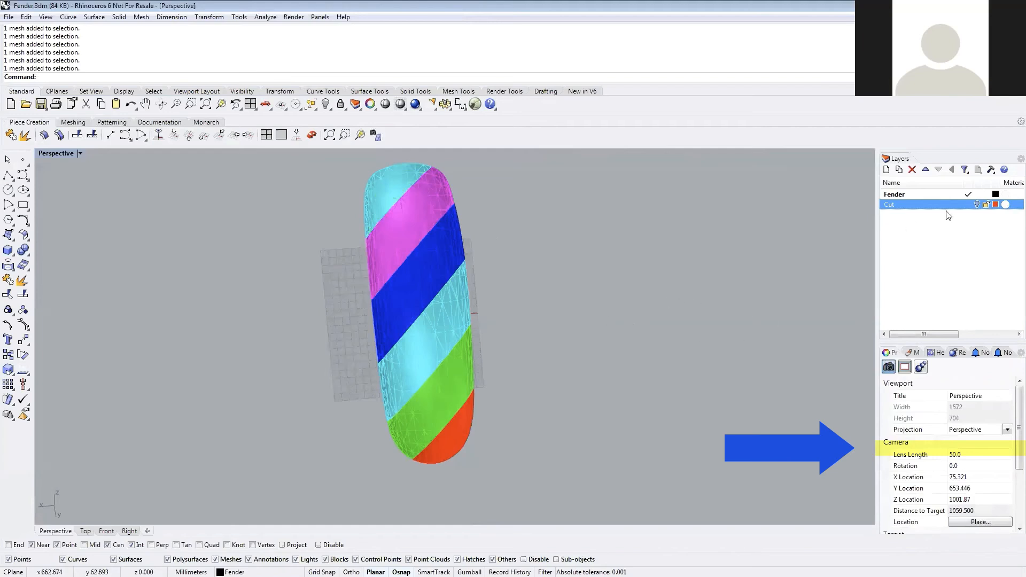
# - Hide the named diagonal pieces to expose the crosswise split fender
pyautogui.click(464, 415)
pyautogui.keyDown('shift'); pyautogui.click(457, 370); pyautogui.keyUp('shift')
pyautogui.keyDown('shift'); pyautogui.click(445, 320); pyautogui.keyUp('shift')
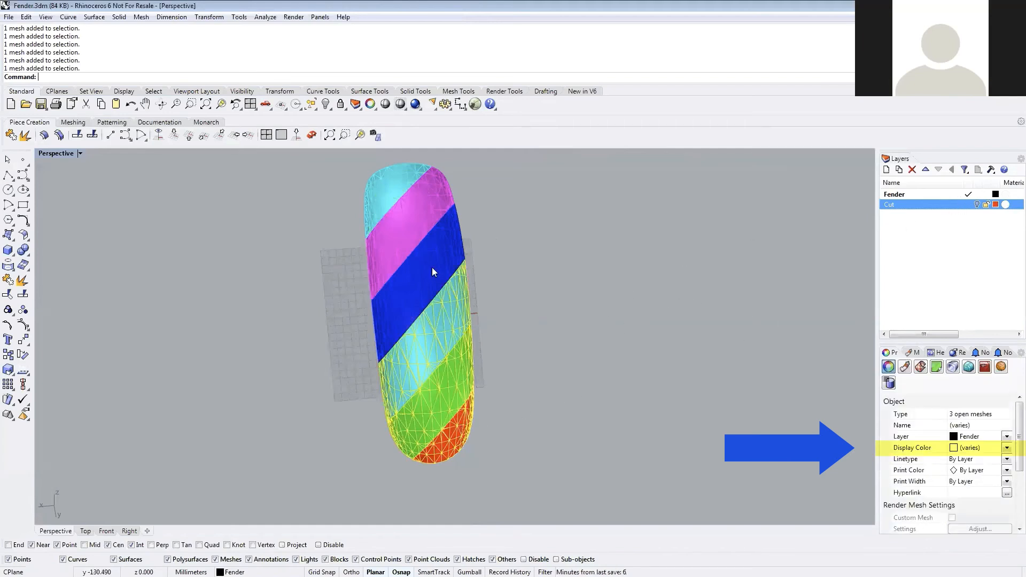
pyautogui.keyDown('shift'); pyautogui.click(432, 268); pyautogui.keyUp('shift')
pyautogui.keyDown('shift'); pyautogui.click(416, 209); pyautogui.keyUp('shift')
pyautogui.hotkey('ctrl', 'h')
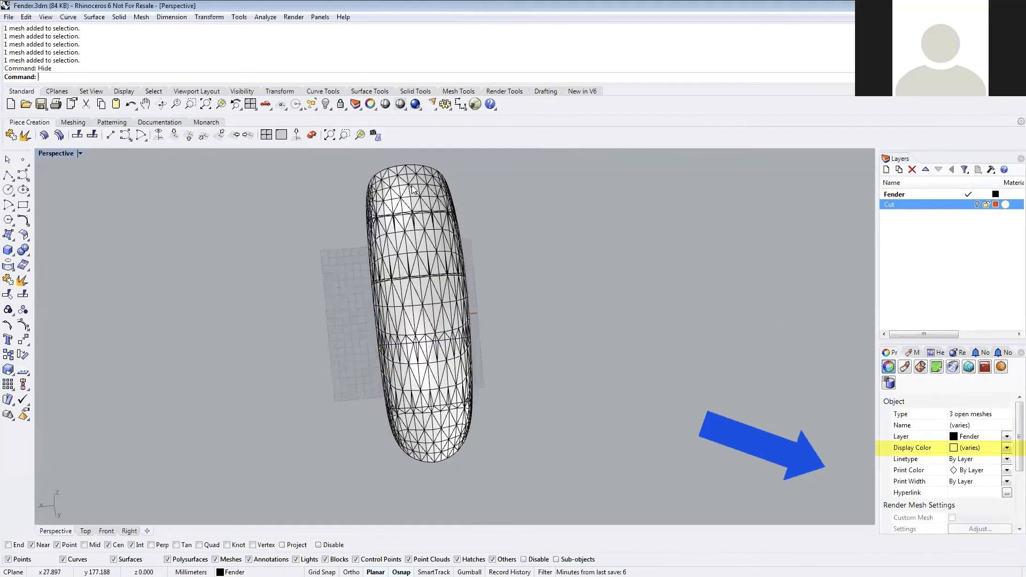
# - Name the lowest crosswise piece of the fender C1 and set its display color to Red
pyautogui.click(439, 428)
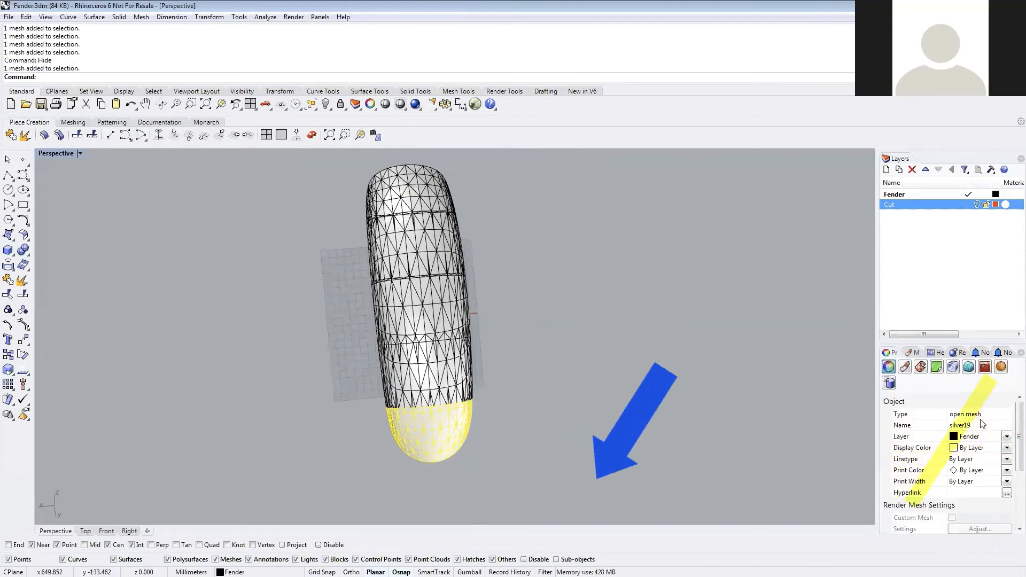
pyautogui.doubleClick(983, 425)
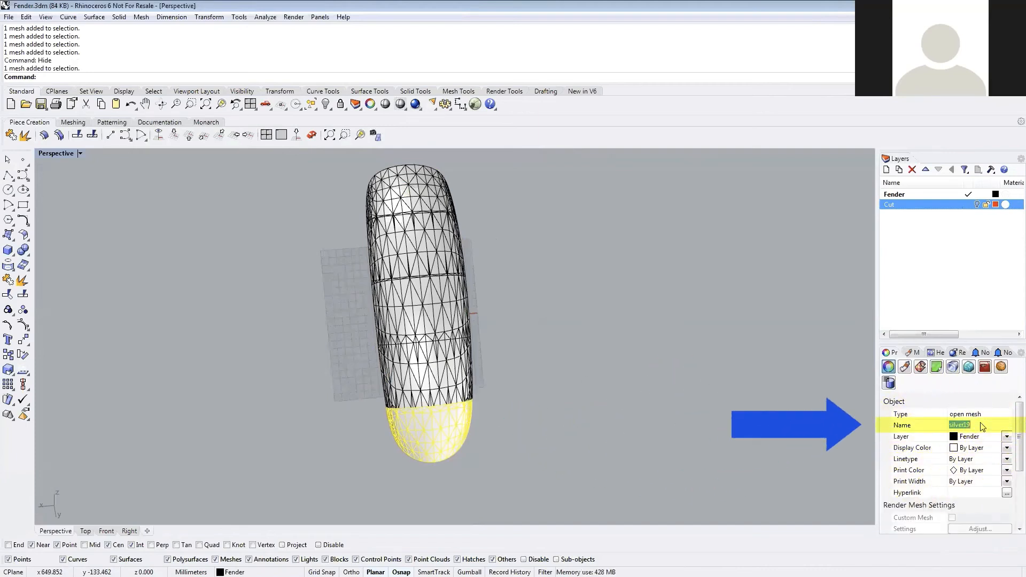
pyautogui.write('C1')
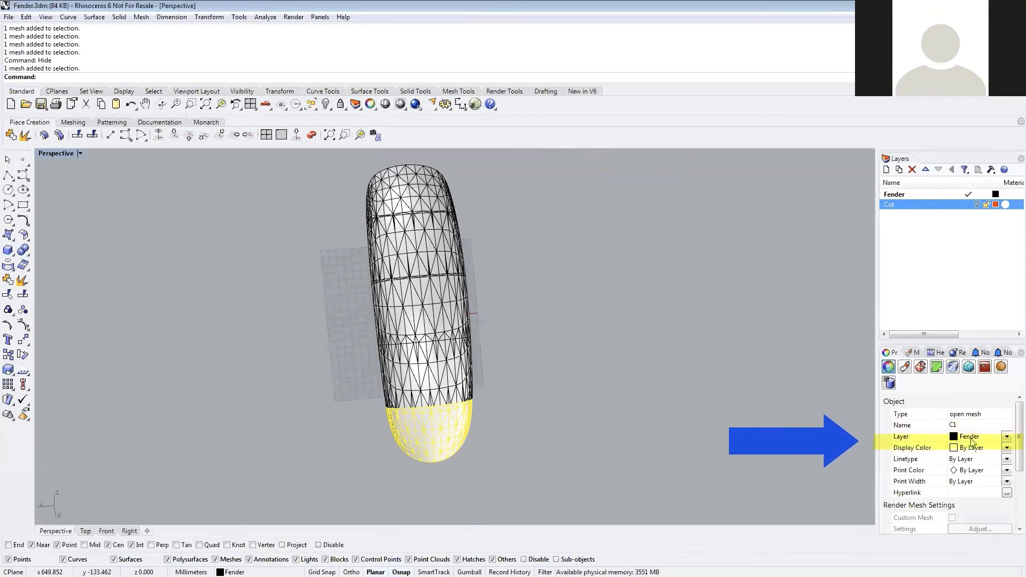
pyautogui.click(1007, 448)
pyautogui.click(971, 497)
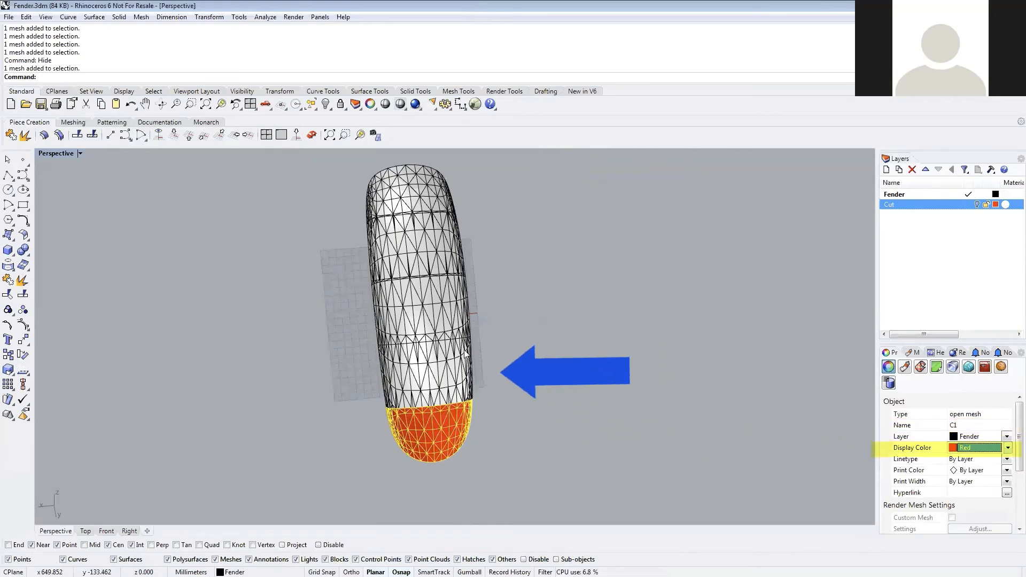
# - Name the crosswise piece directly above C1 as C2 and set its display color to Green
pyautogui.click(449, 375)
pyautogui.click(970, 426)
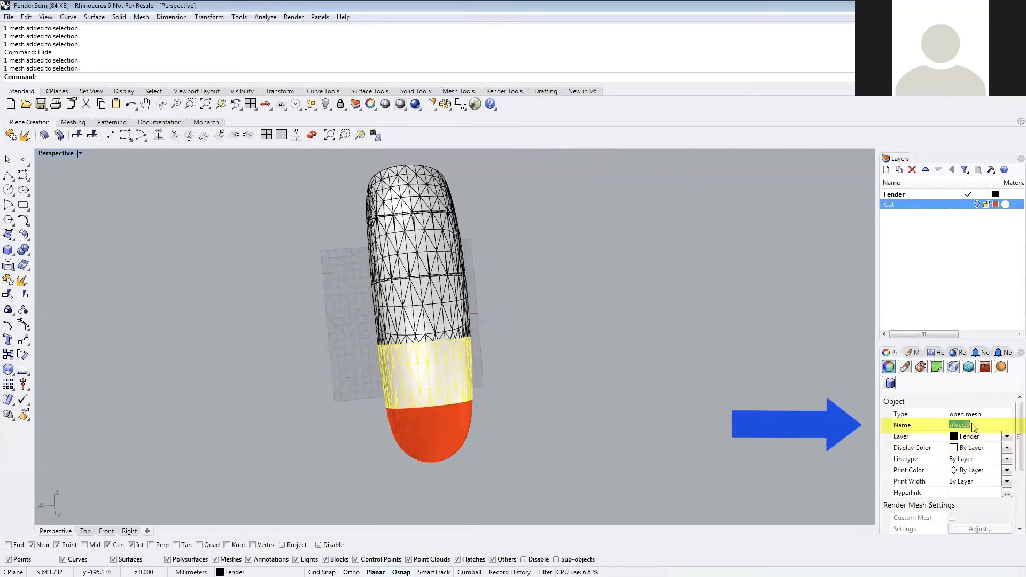
pyautogui.write('C2')
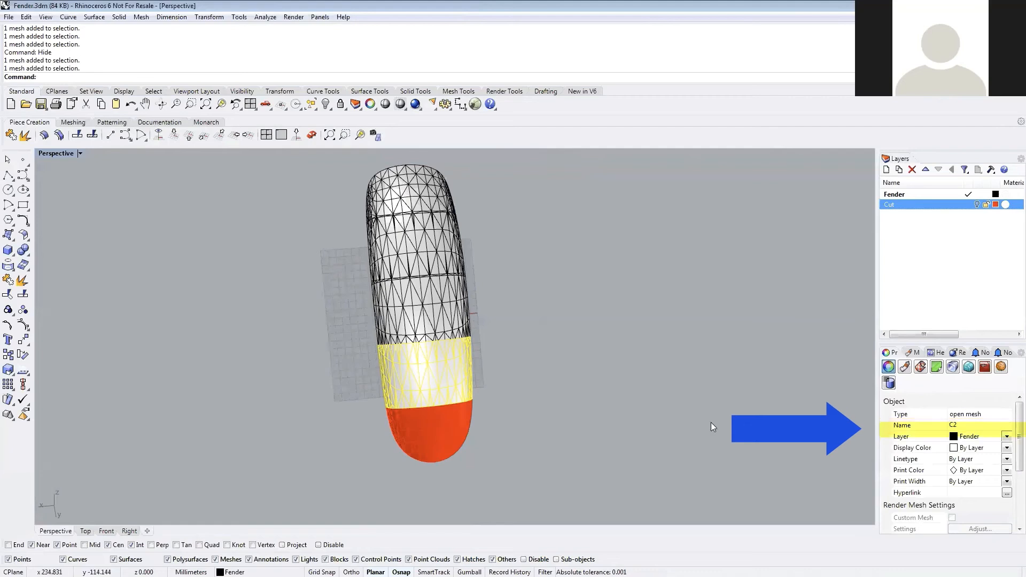
pyautogui.click(973, 448)
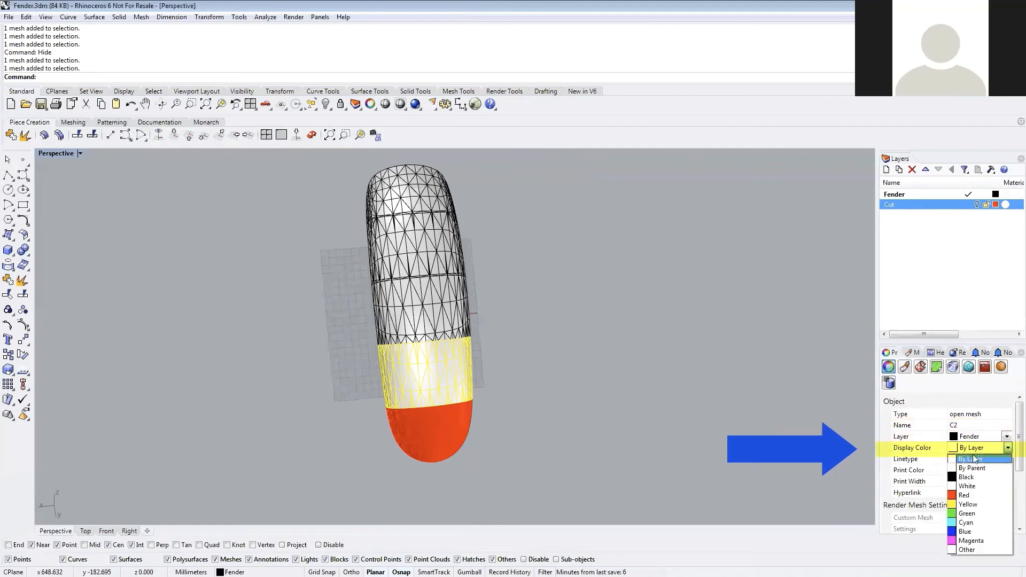
pyautogui.click(970, 513)
# - Name the crosswise piece directly above C2 as C3 and set its display color to Blue
pyautogui.click(434, 319)
pyautogui.click(988, 425)
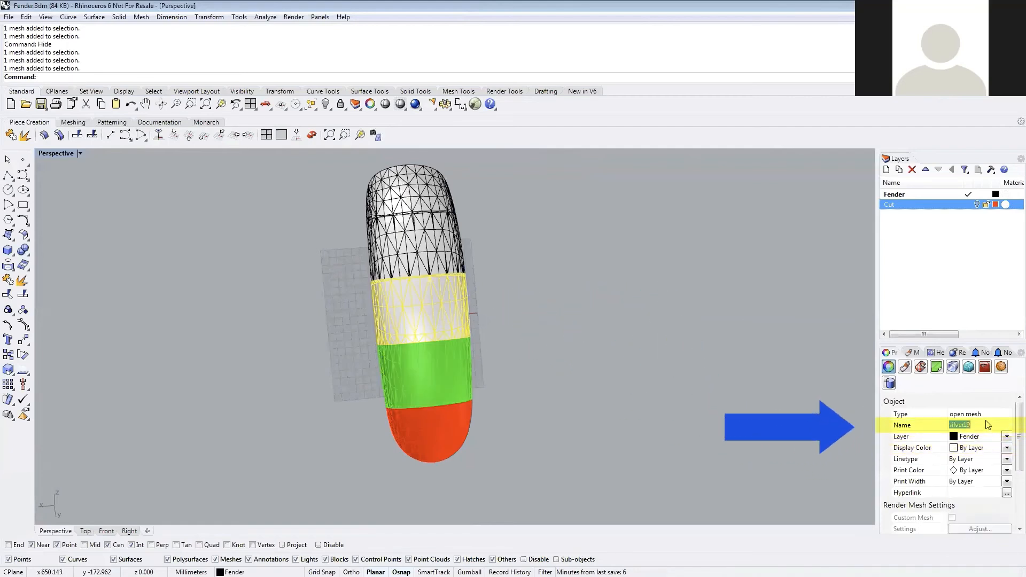
pyautogui.write('C3')
pyautogui.press('Return')
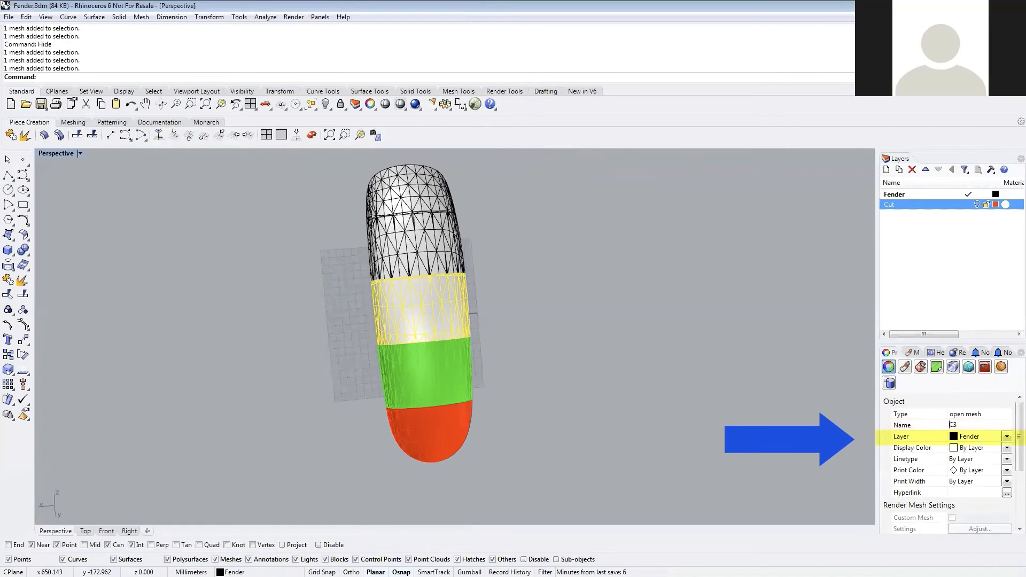
pyautogui.click(974, 451)
pyautogui.click(969, 532)
# - Name the crosswise piece directly above C3 as C4 and set its display color to White
pyautogui.click(433, 244)
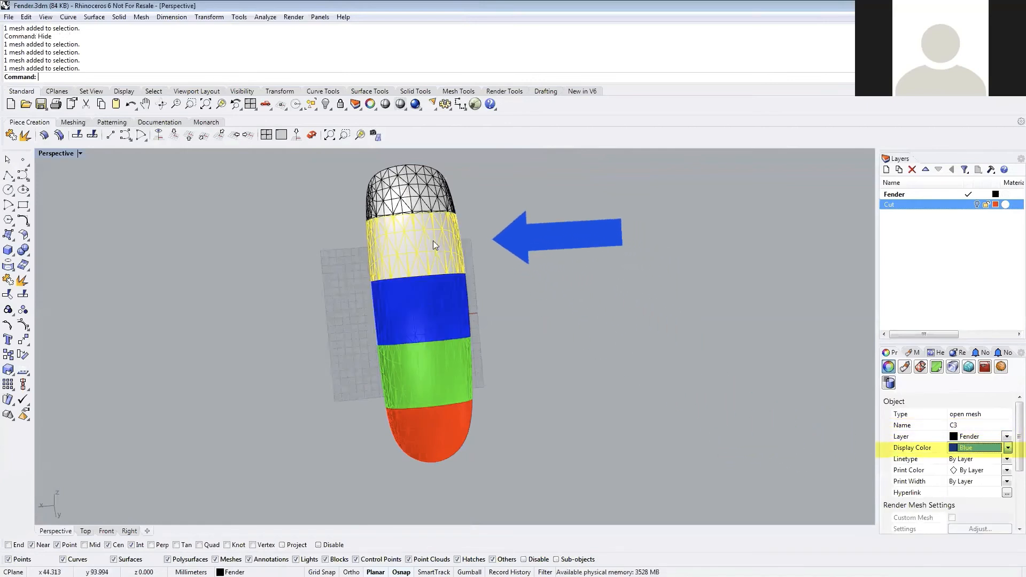
pyautogui.click(973, 425)
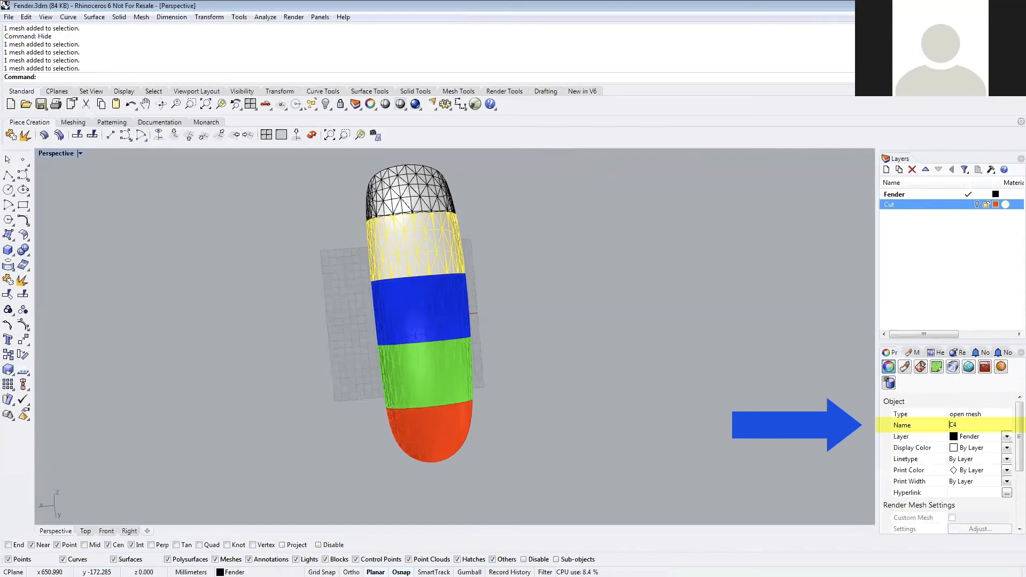
pyautogui.click(974, 448)
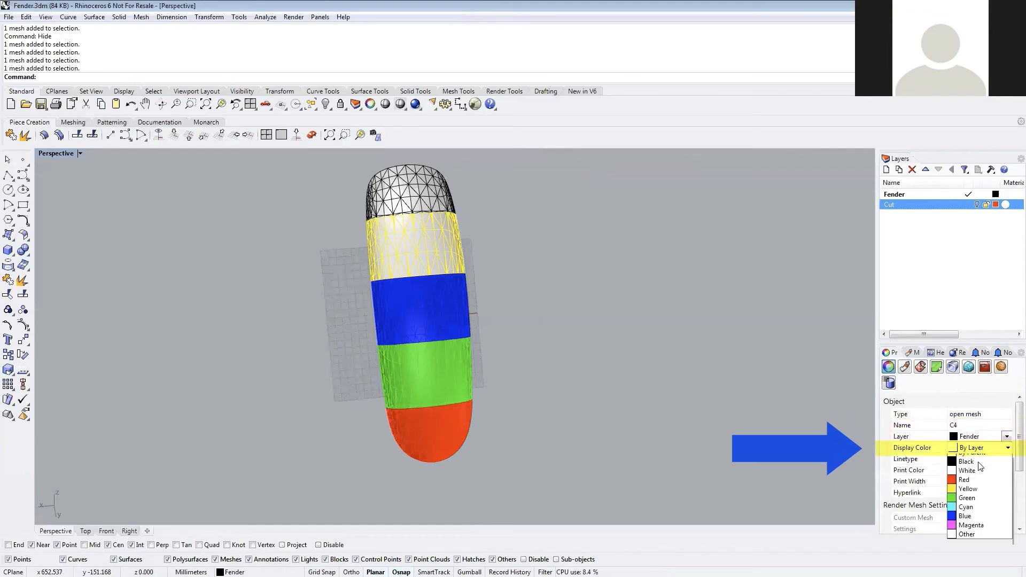
pyautogui.click(973, 486)
# - Name the topmost crosswise piece of the fender C5 and set its display color to Magenta
pyautogui.click(422, 187)
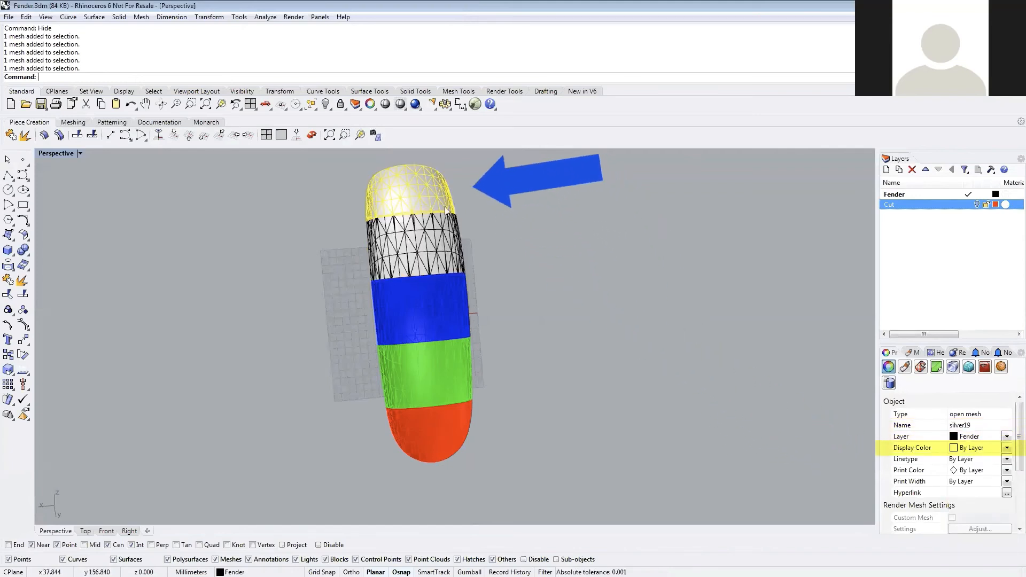
pyautogui.click(974, 425)
pyautogui.write('C5')
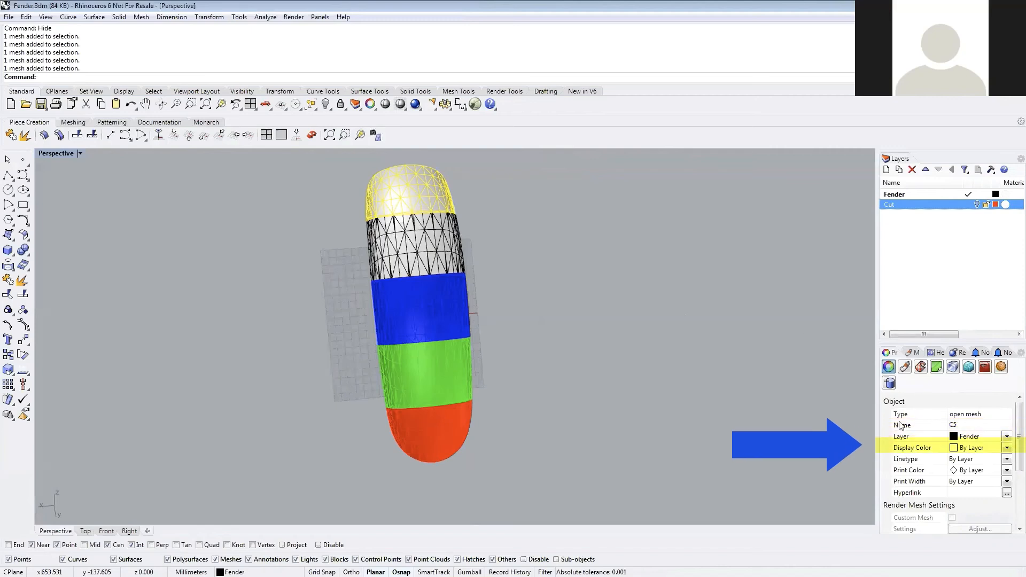
pyautogui.click(986, 447)
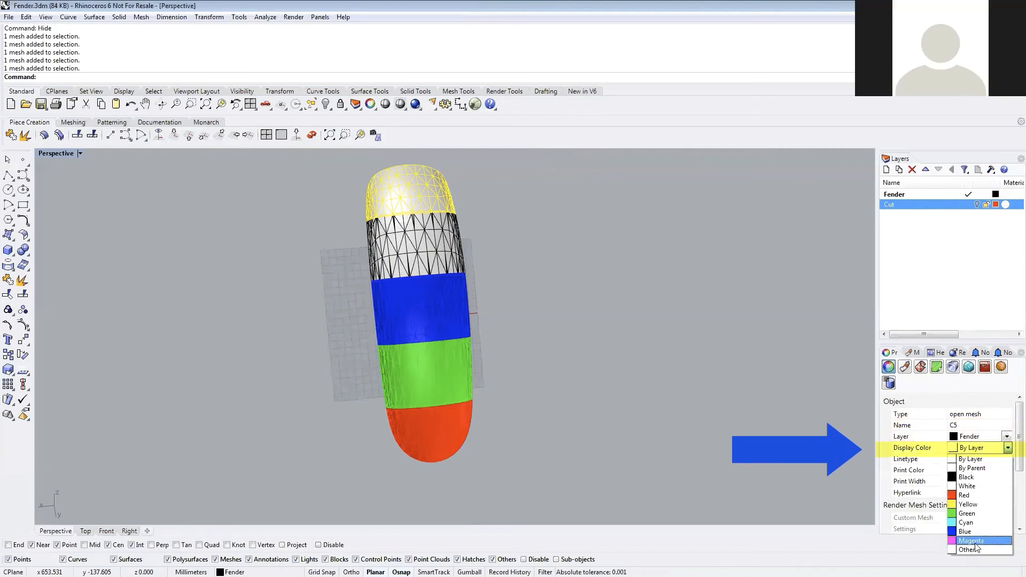
pyautogui.click(974, 542)
pyautogui.click(621, 429)
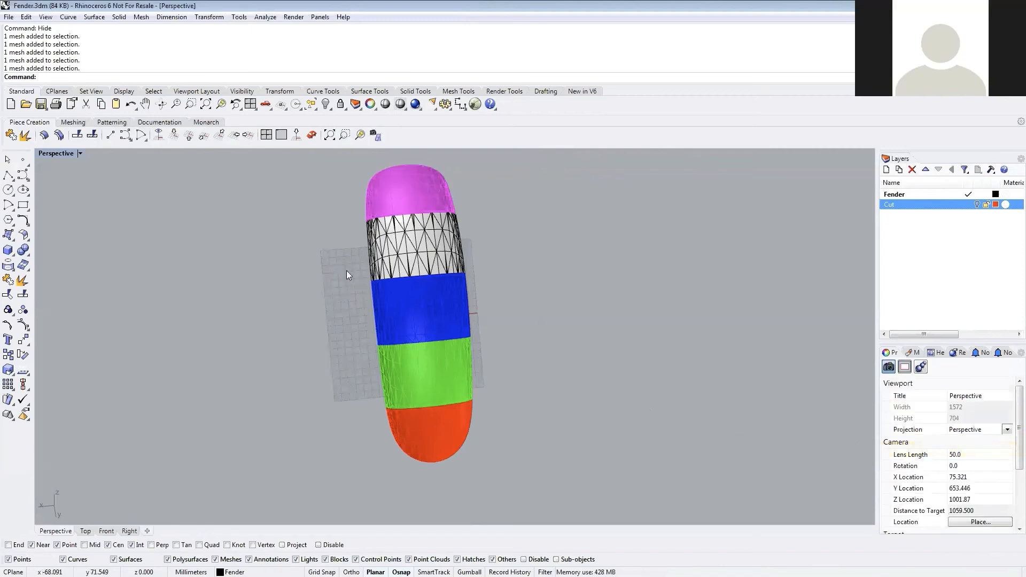
# - Show all the hidden lengthwise and diagonal fender pieces
pyautogui.scroll(-5, 403, 265)
pyautogui.press('Return')
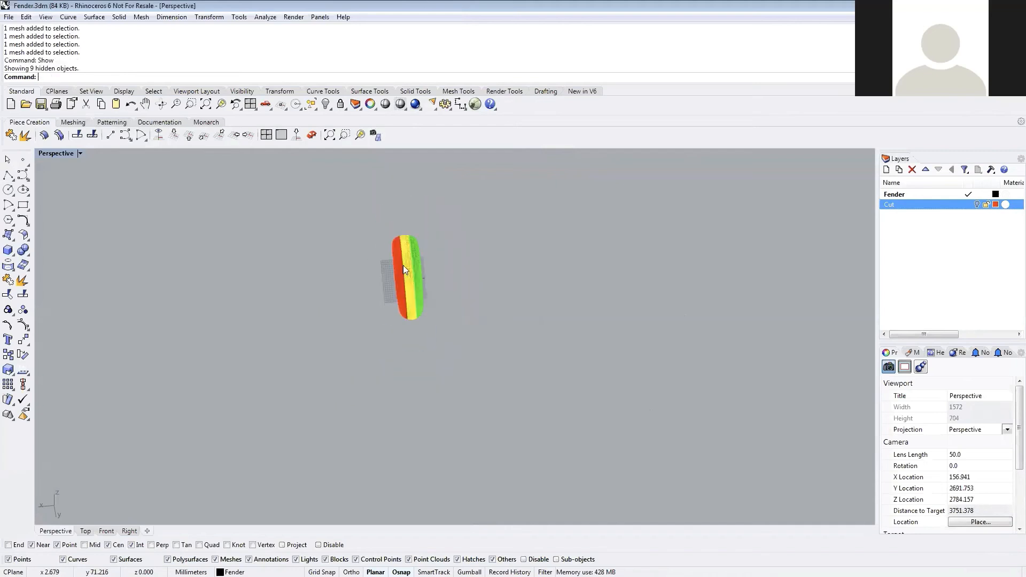
pyautogui.moveTo(407, 324)
pyautogui.mouseDown(button='right')
pyautogui.moveTo(584, 161)
pyautogui.moveTo(399, 328)
pyautogui.mouseUp(button='right')
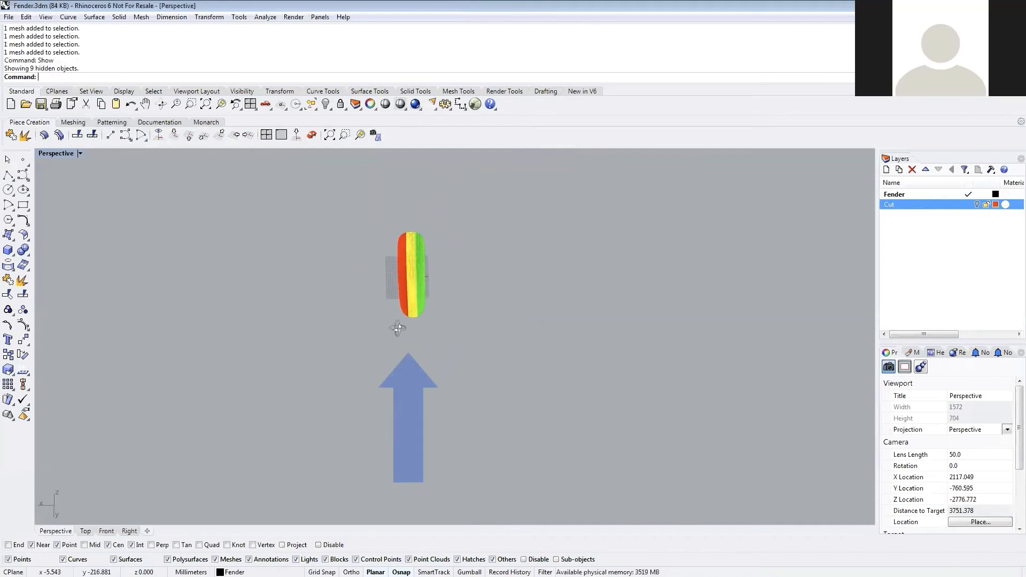
pyautogui.click(402, 268)
pyautogui.keyDown('shift'); pyautogui.click(410, 270); pyautogui.keyUp('shift')
pyautogui.click(419, 271)
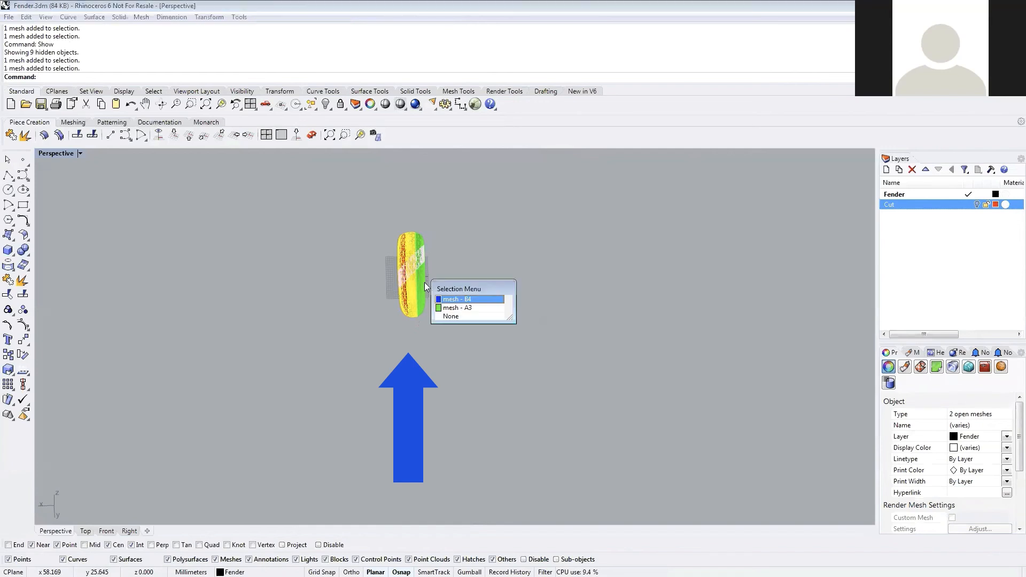
pyautogui.click(435, 291)
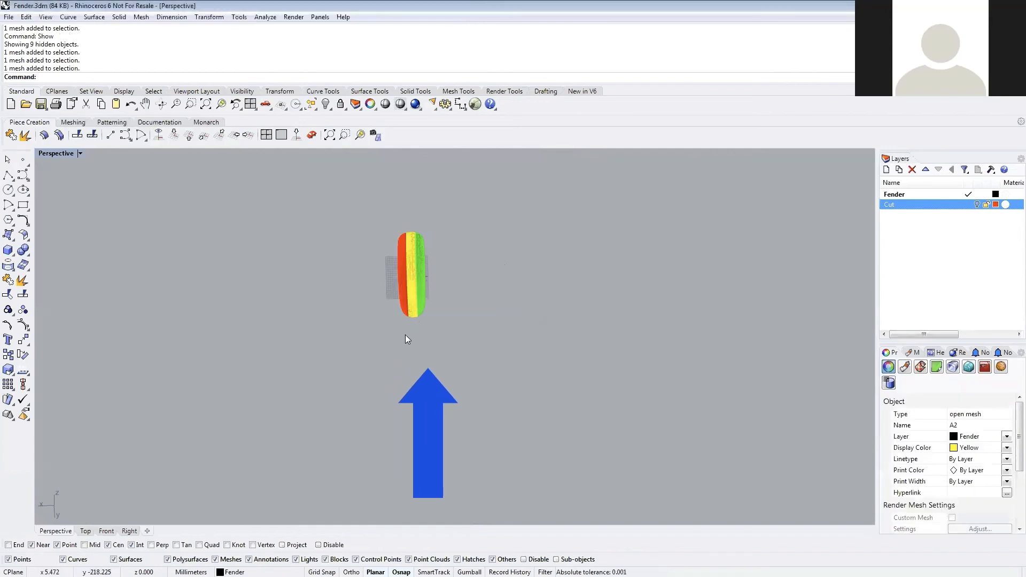
pyautogui.click(405, 335)
# - Move the three lengthwise pieces A1, A2 and A3 about 533 mm sideways, clear of the overlapping fenders
pyautogui.scroll(10, 400, 293)
pyautogui.click(412, 291)
pyautogui.keyDown('shift'); pyautogui.click(439, 294); pyautogui.keyUp('shift')
pyautogui.keyDown('shift'); pyautogui.click(453, 301); pyautogui.keyUp('shift')
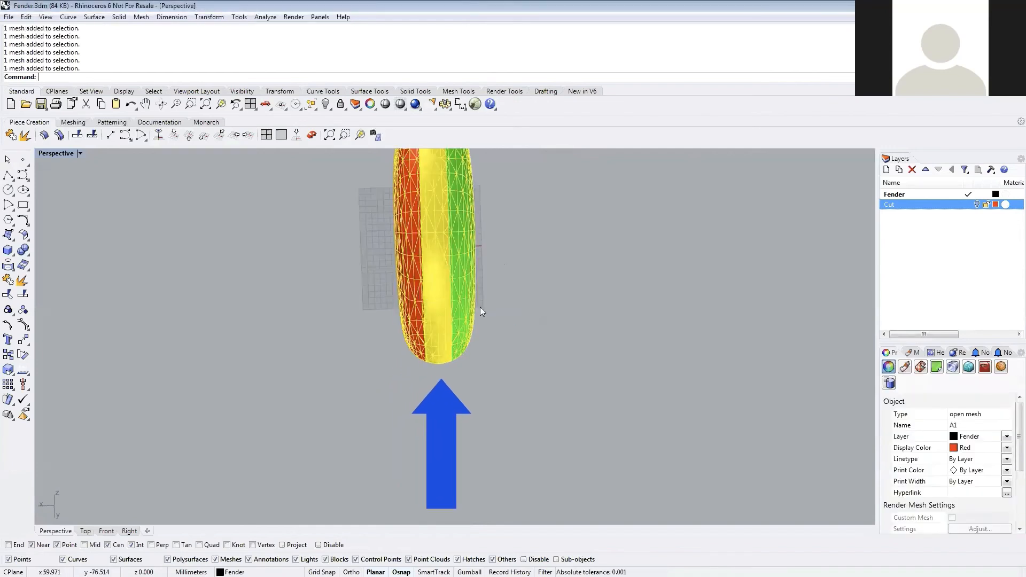
pyautogui.moveTo(480, 307); pyautogui.dragTo(104, 316)
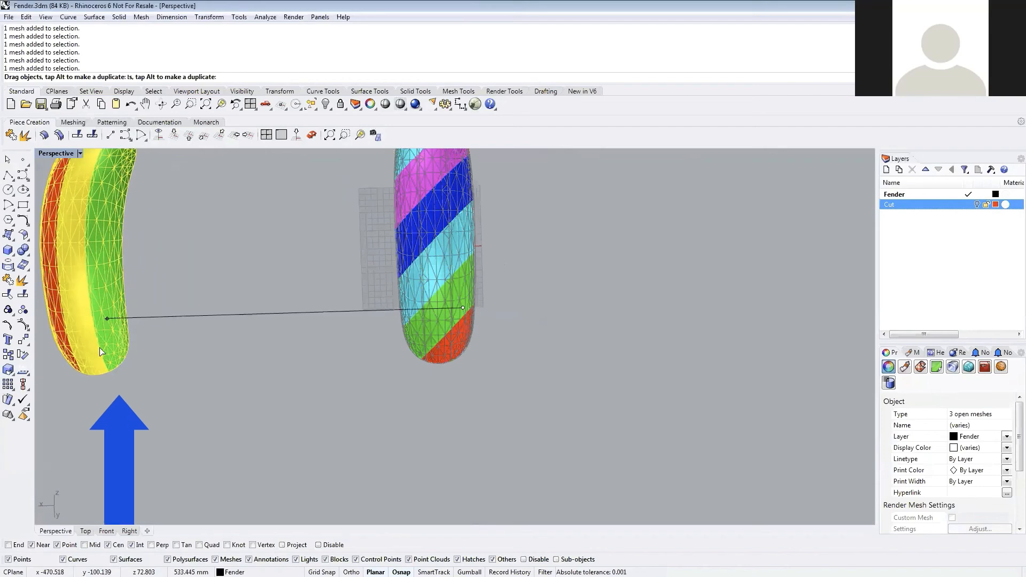
pyautogui.click(454, 342)
pyautogui.click(567, 344)
# - Move the five crosswise pieces C1 to C5 together to the opposite side of the diagonal fender from the lengthwise pieces
pyautogui.moveTo(566, 344); pyautogui.dragTo(417, 285, button='right')
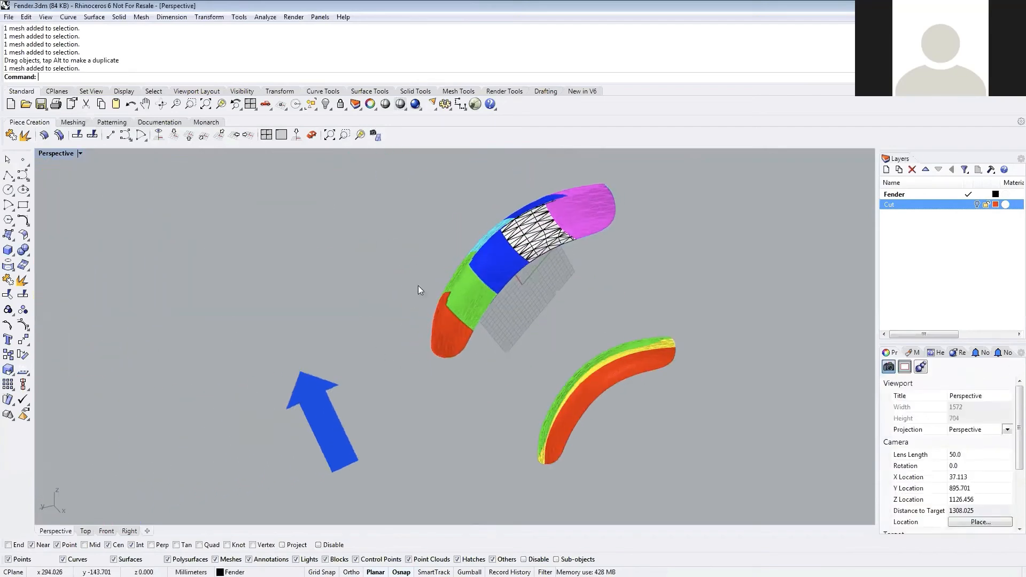
pyautogui.click(468, 302)
pyautogui.keyDown('shift'); pyautogui.click(495, 264); pyautogui.keyUp('shift')
pyautogui.keyDown('shift'); pyautogui.click(531, 243); pyautogui.keyUp('shift')
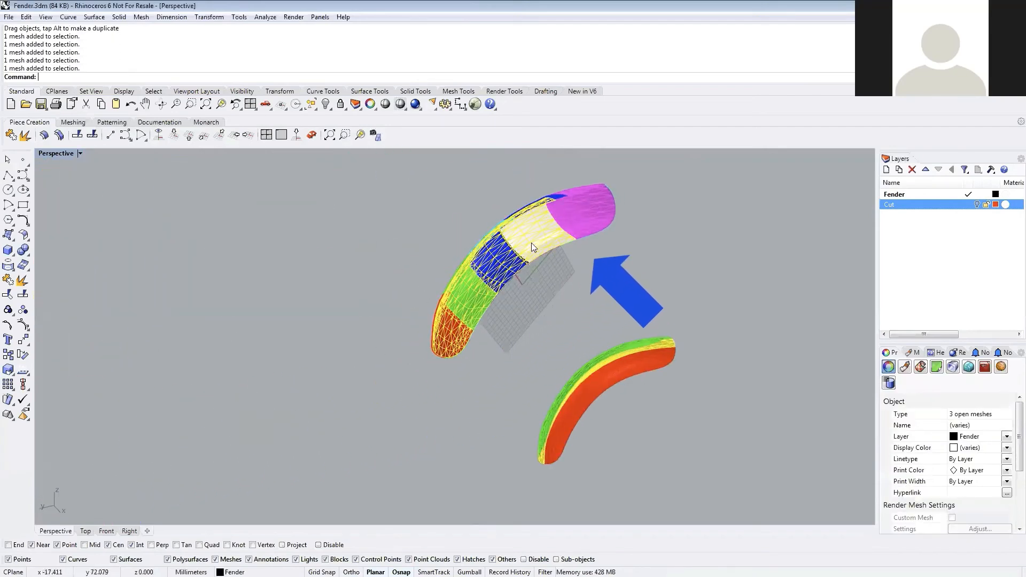
pyautogui.keyDown('shift'); pyautogui.click(573, 218); pyautogui.keyUp('shift')
pyautogui.moveTo(577, 227); pyautogui.dragTo(560, 335, button='right')
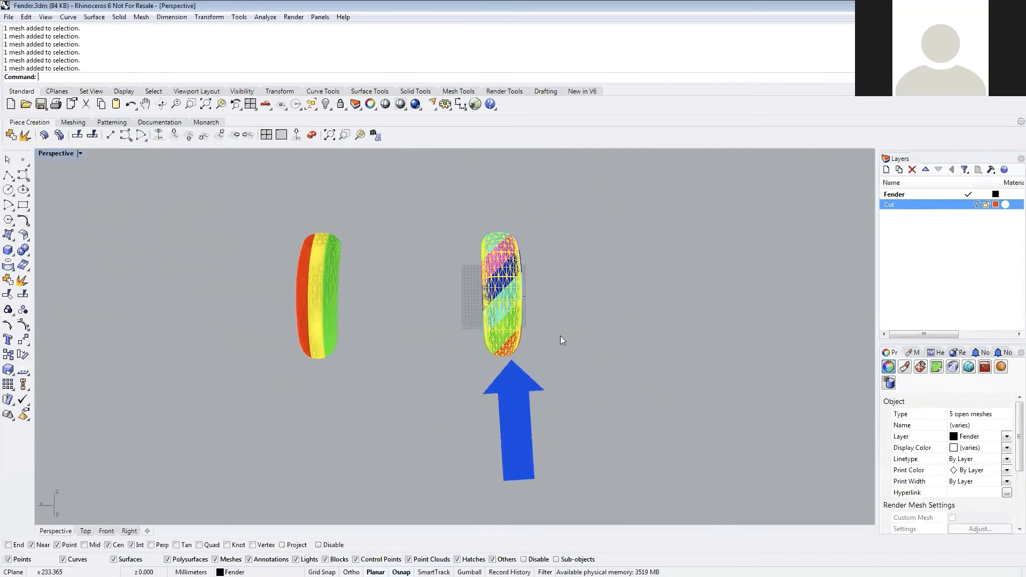
pyautogui.moveTo(505, 317); pyautogui.dragTo(742, 322)
pyautogui.click(353, 206)
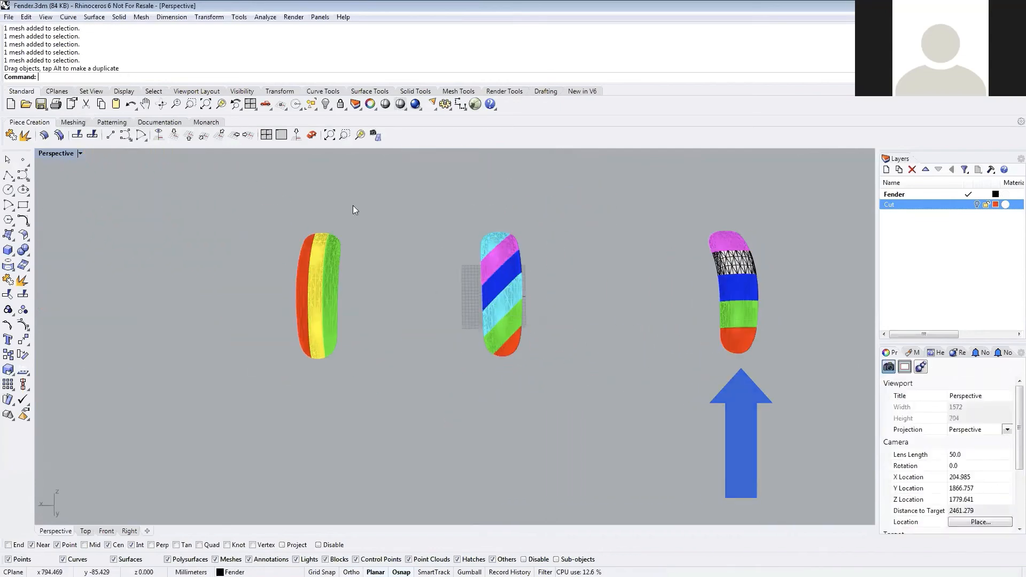
# - Try to run Adaptive Remesh on all the pieces of the three fenders
pyautogui.moveTo(228, 190)
pyautogui.mouseDown()
pyautogui.moveTo(539, 309)
pyautogui.moveTo(807, 438)
pyautogui.mouseUp()
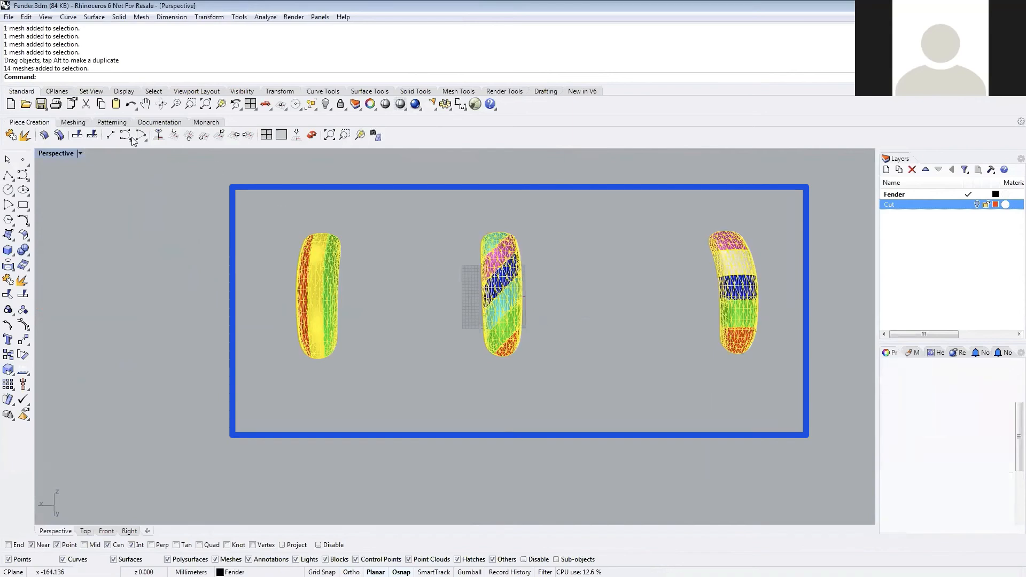
pyautogui.click(73, 122)
pyautogui.click(87, 138)
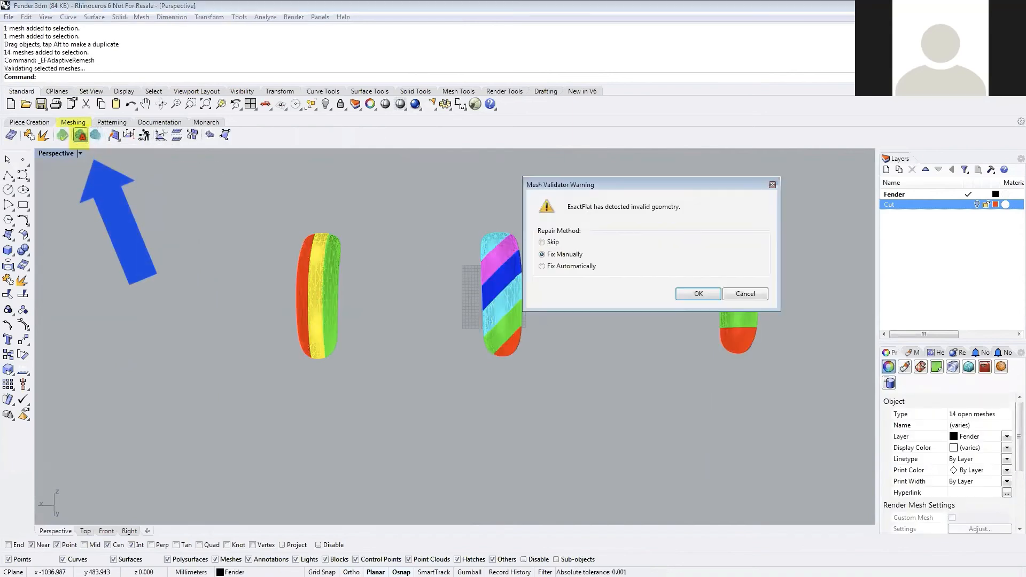
pyautogui.click(748, 294)
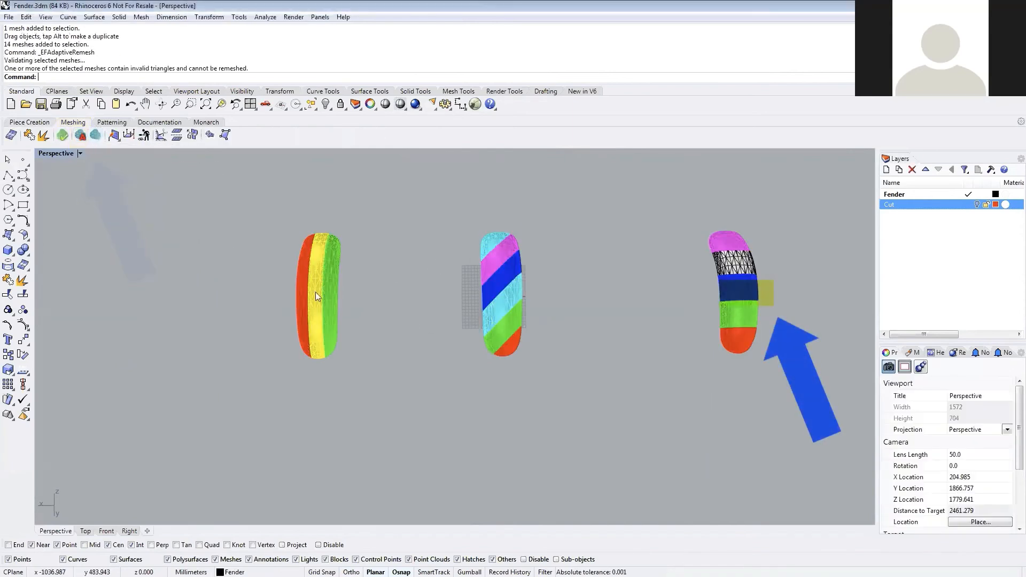
# - Run the Mesh Validator on all fender pieces and remove the geometrically degenerate triangles from C3 and C4
pyautogui.moveTo(761, 404); pyautogui.dragTo(297, 220)
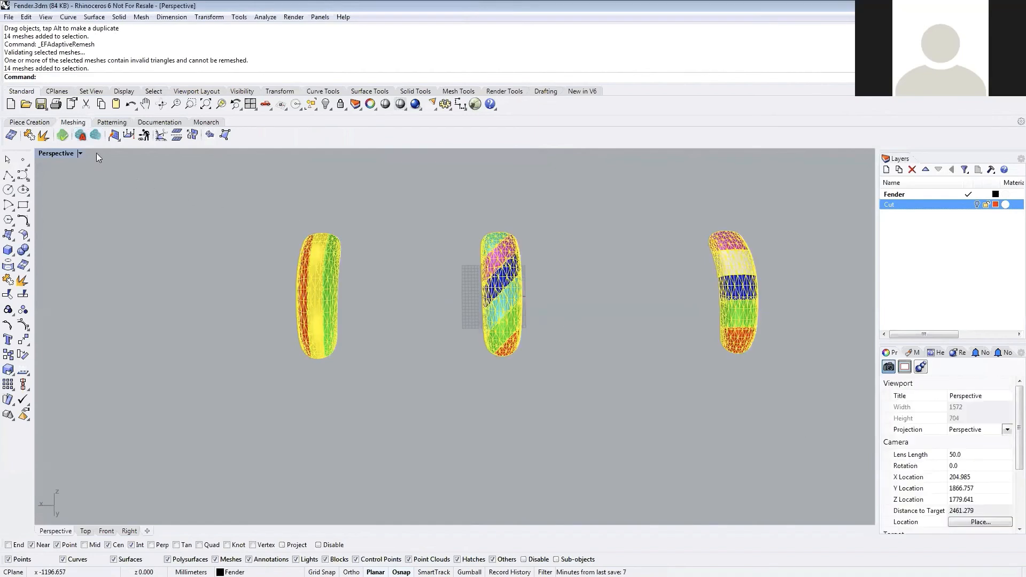
pyautogui.click(63, 136)
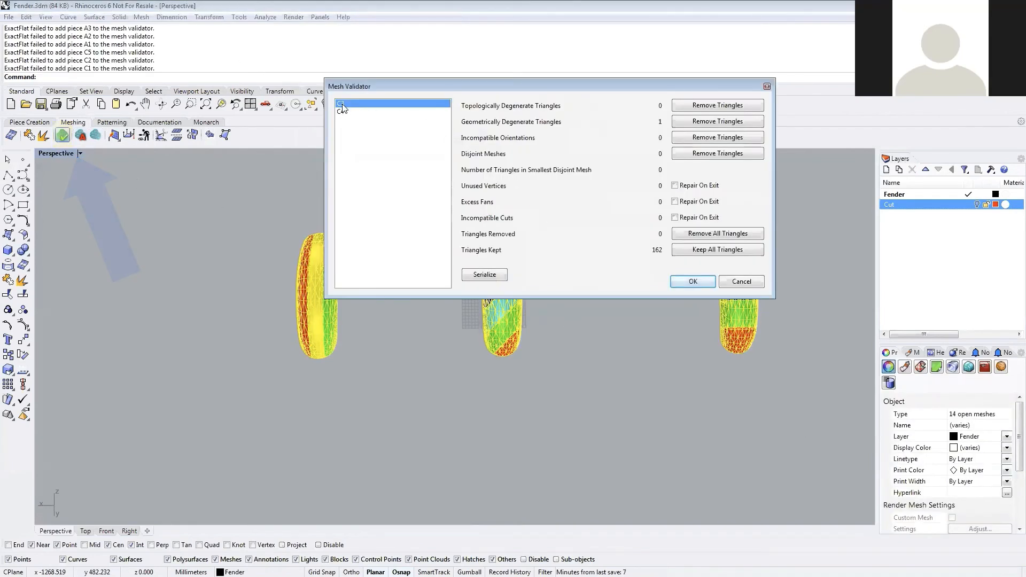
pyautogui.click(675, 122)
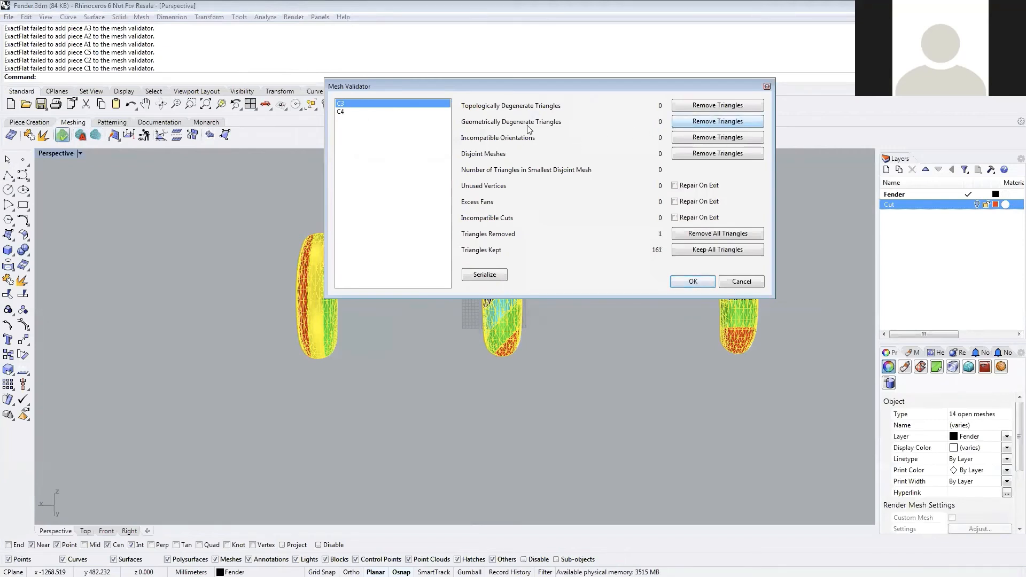
pyautogui.click(345, 111)
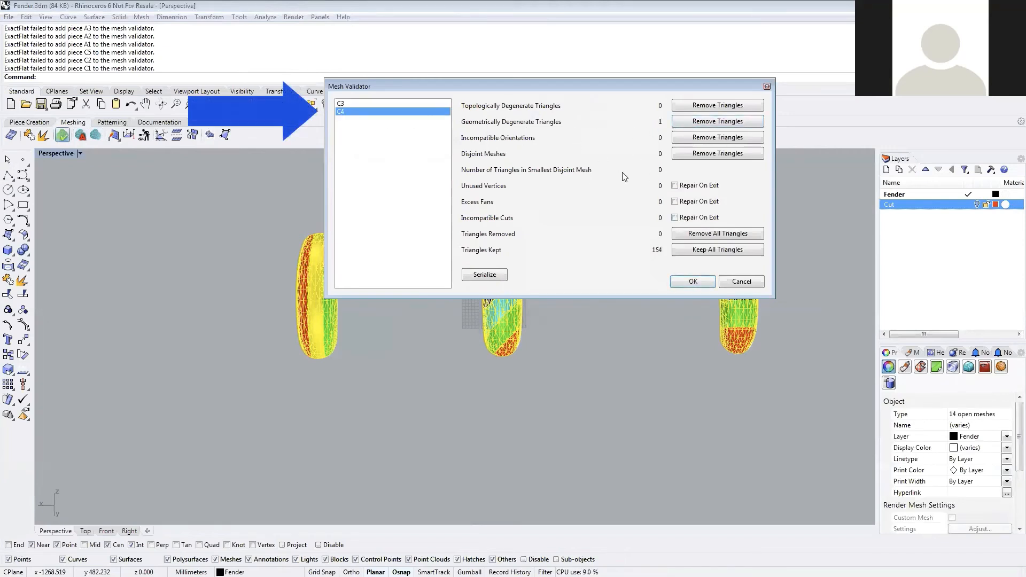
pyautogui.click(690, 123)
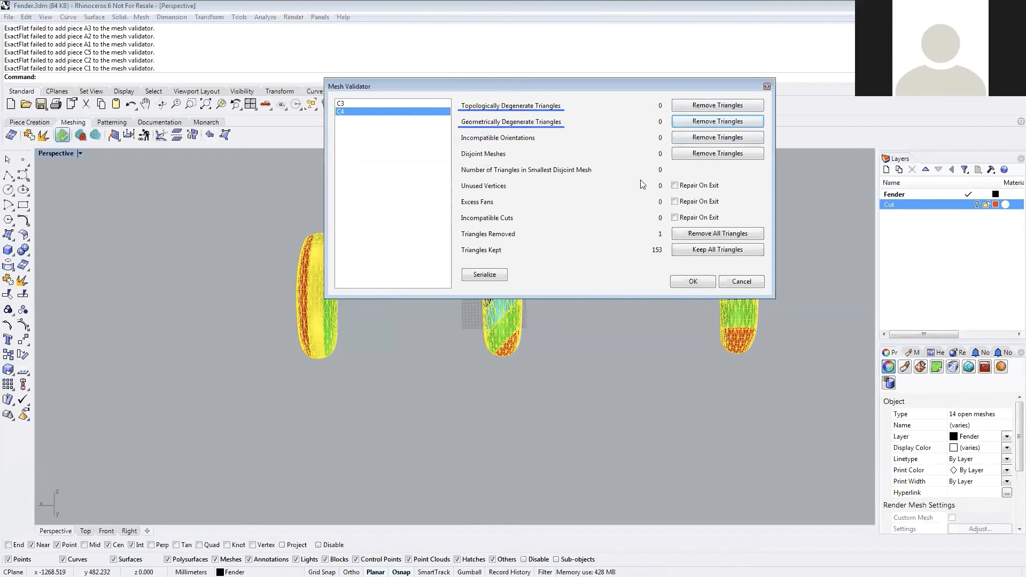
pyautogui.click(691, 282)
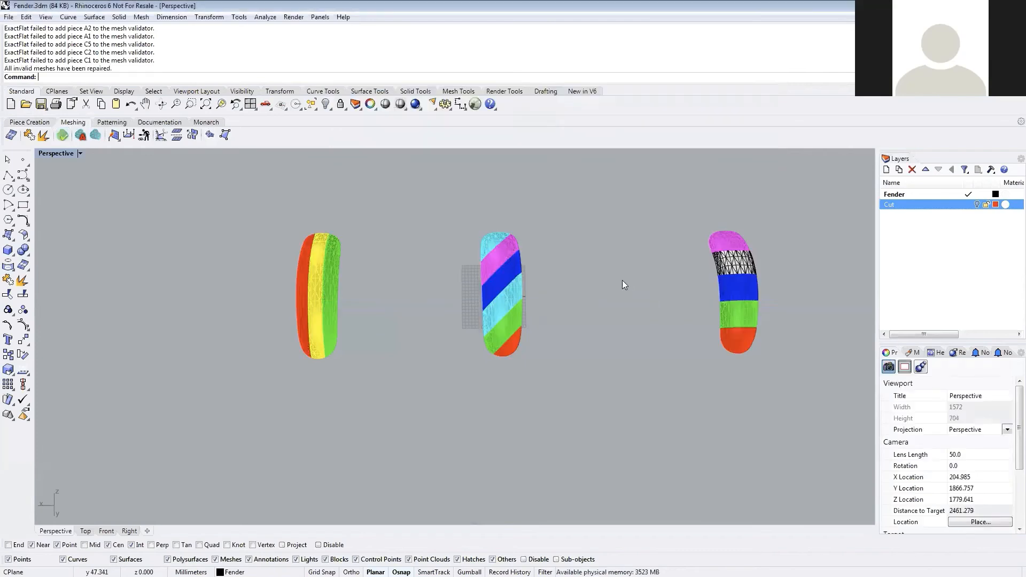
# - Run Adaptive Remesh on all fender pieces with desired surface tolerance, desired boundary tolerance and minimum edge length each set to 1
pyautogui.moveTo(258, 190); pyautogui.dragTo(789, 402)
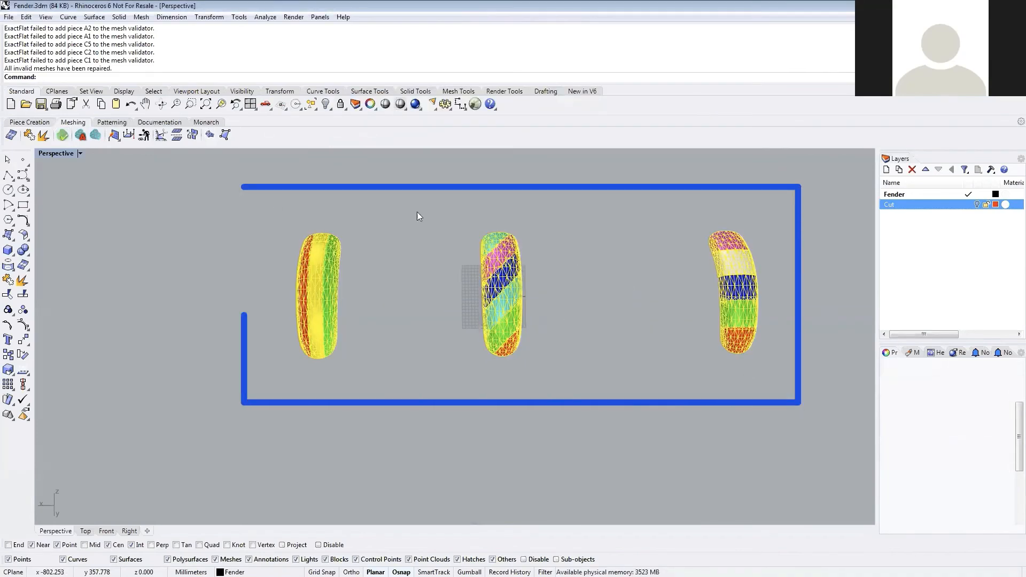
pyautogui.click(81, 136)
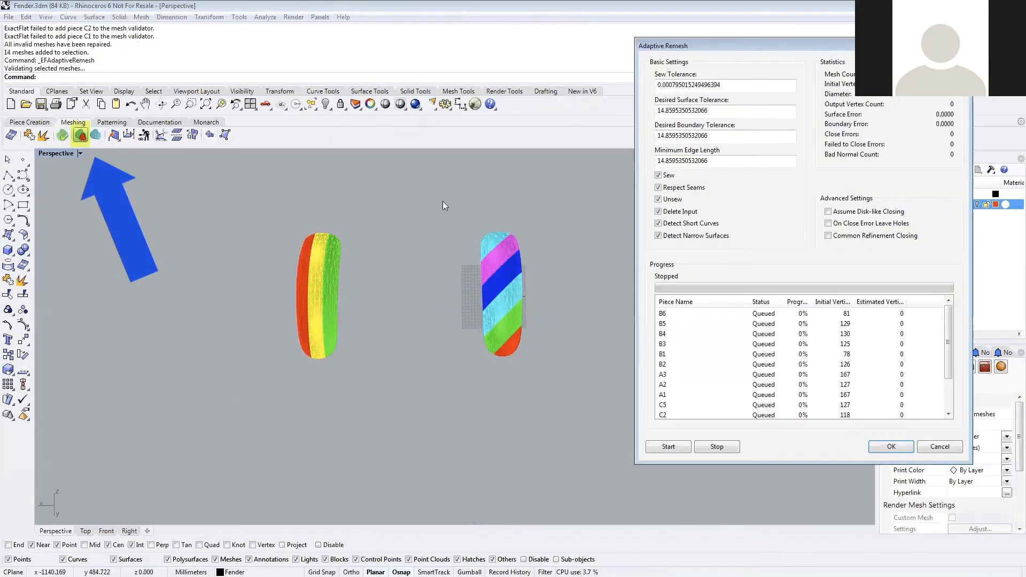
pyautogui.click(677, 443)
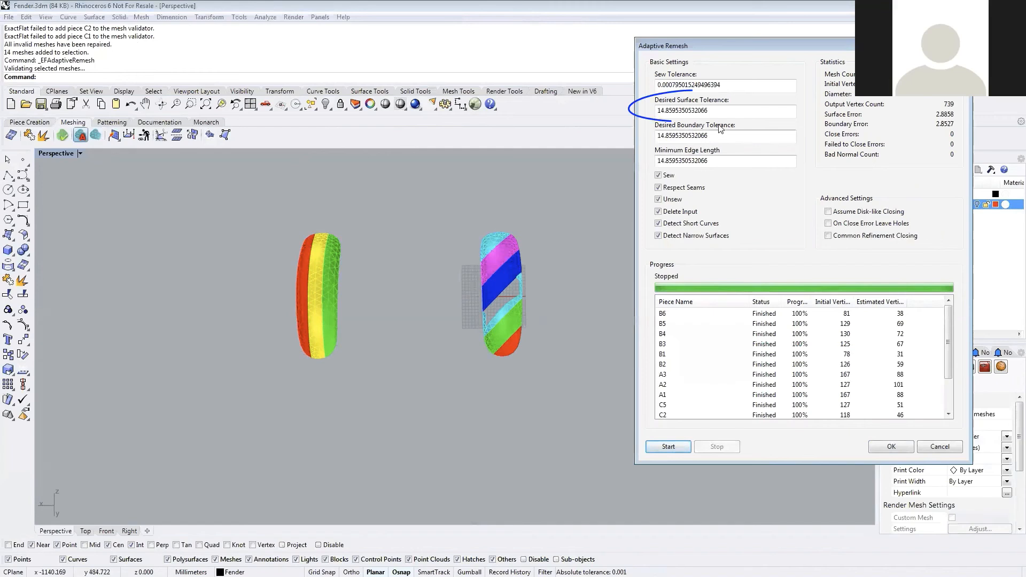
pyautogui.moveTo(717, 113); pyautogui.dragTo(629, 117)
pyautogui.write('1')
pyautogui.press('Tab')
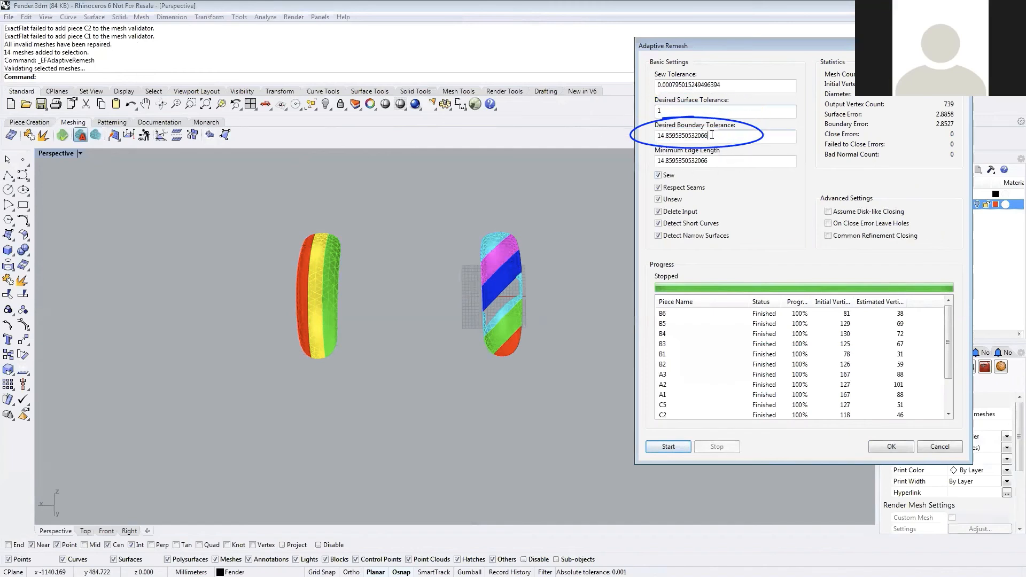
pyautogui.write('1')
pyautogui.press('Tab')
pyautogui.write('1')
pyautogui.press('Return')
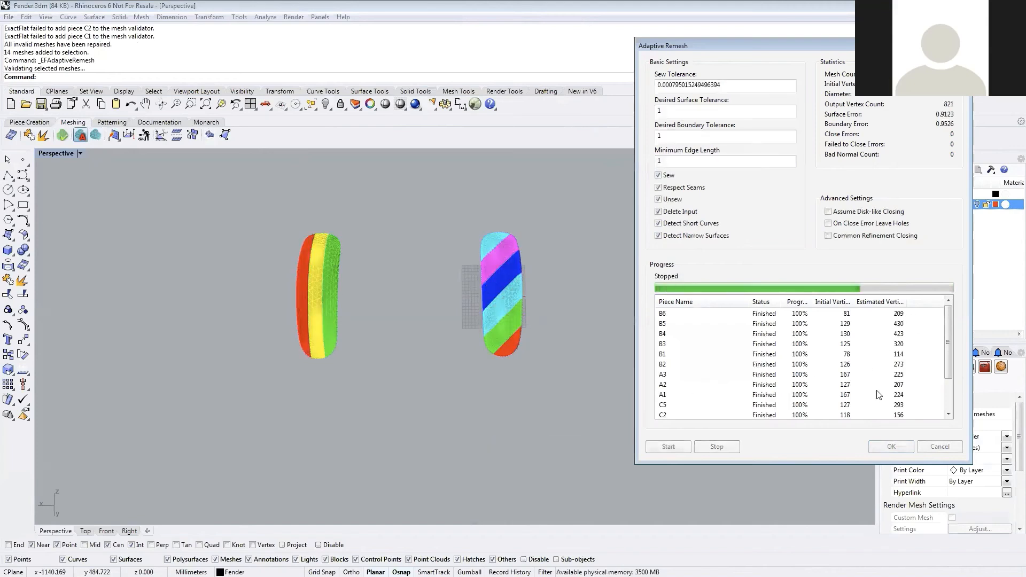
pyautogui.click(890, 449)
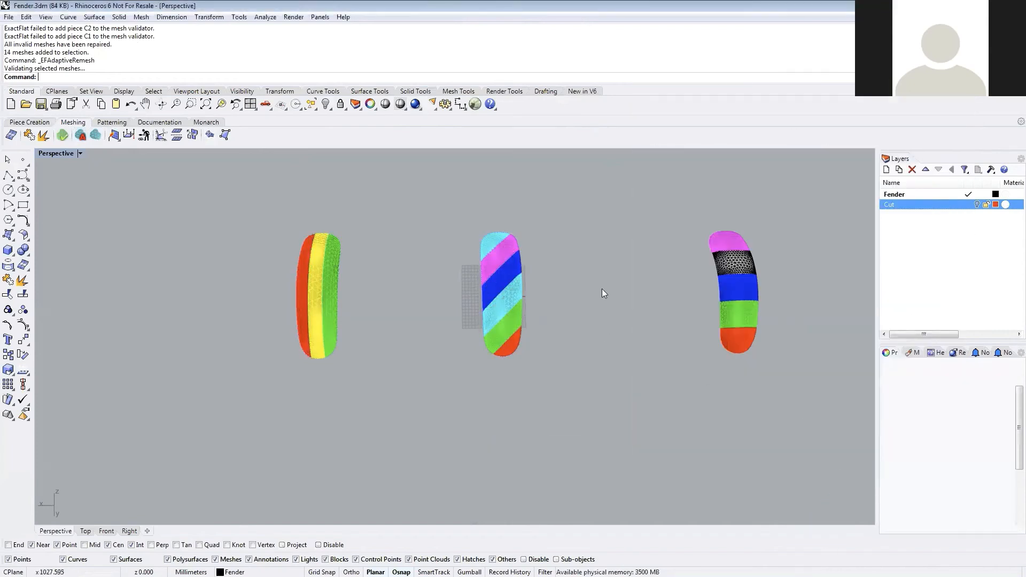
# - Flatten all 14 remeshed pieces of the three fenders into 2D patterns with the ExactFlat Flatten command
pyautogui.click(111, 123)
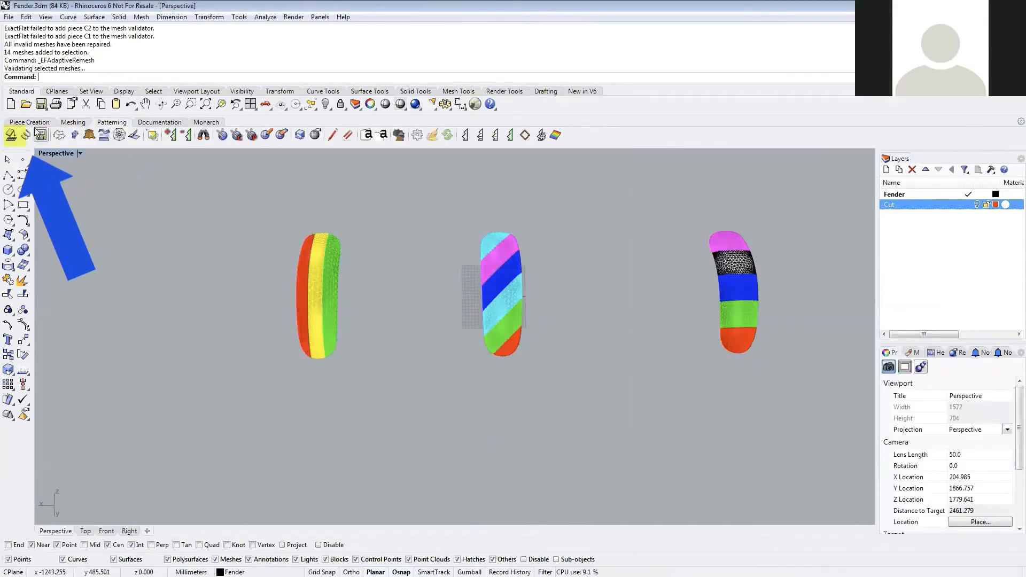
pyautogui.click(11, 134)
pyautogui.moveTo(172, 172)
pyautogui.mouseDown()
pyautogui.moveTo(589, 355)
pyautogui.moveTo(792, 421)
pyautogui.mouseUp()
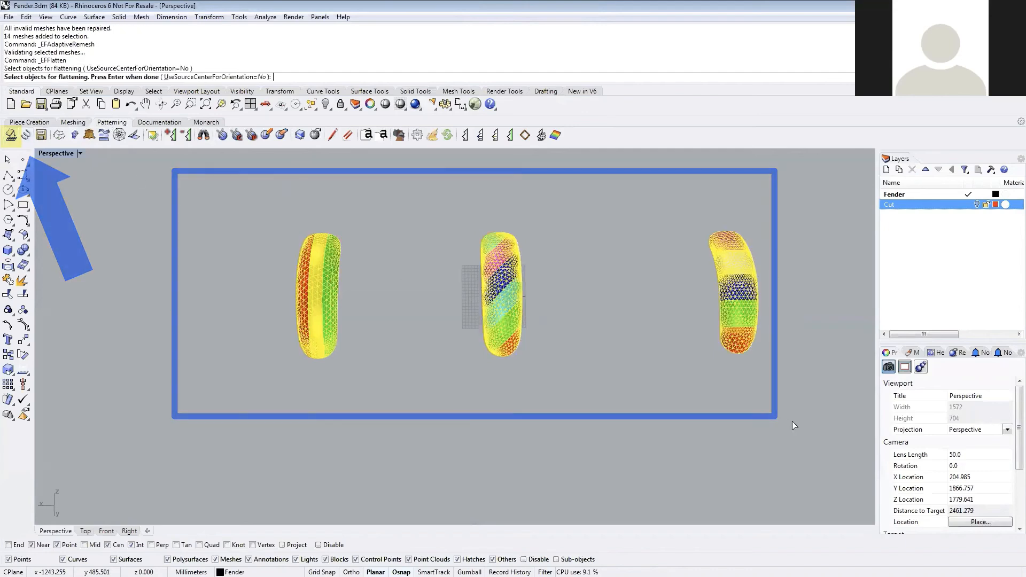
pyautogui.press('Return')
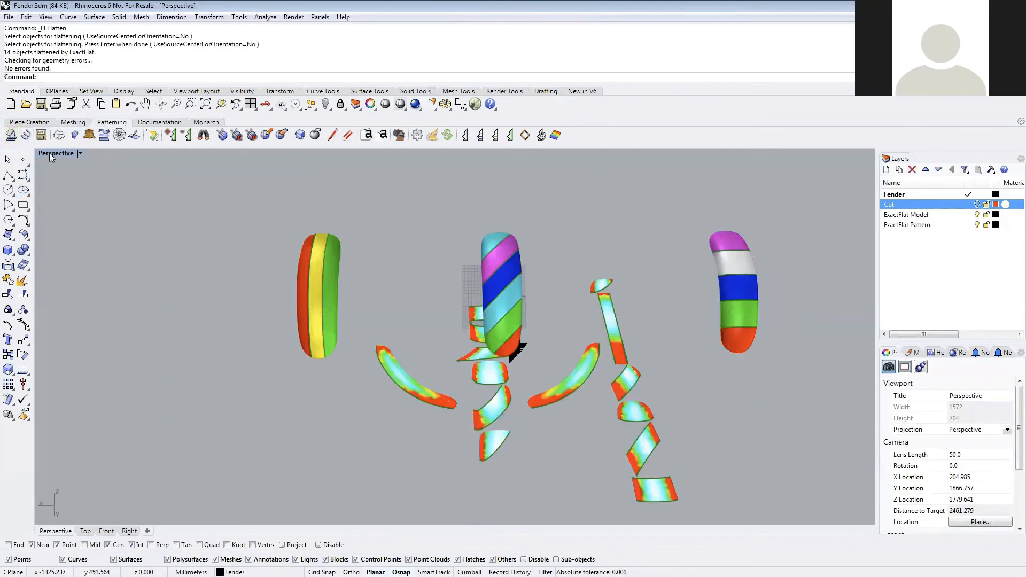
# - Make ExactFlat Pattern the current layer and hide the ExactFlat Model and Fender layers
pyautogui.doubleClick(53, 153)
pyautogui.doubleClick(44, 153)
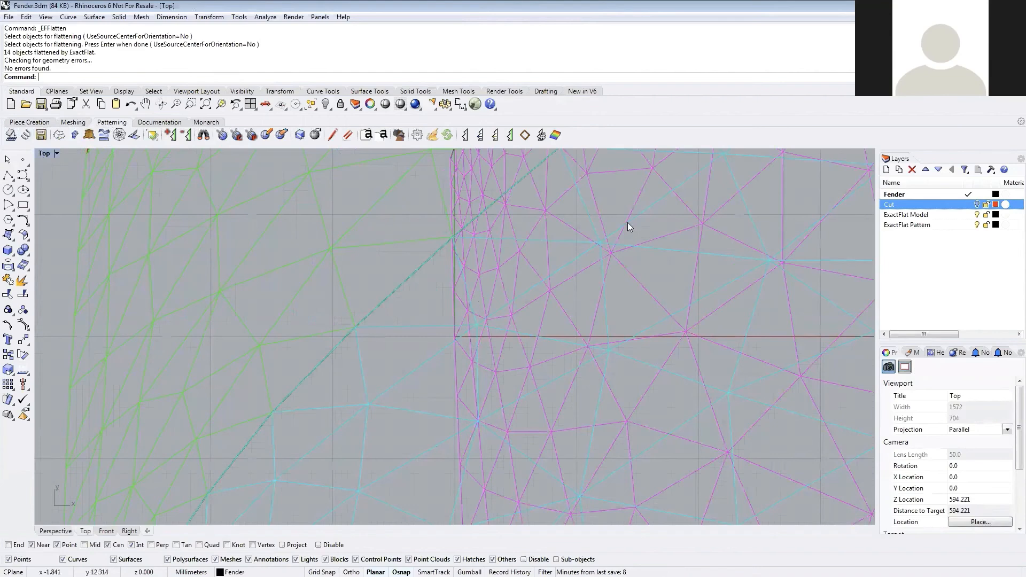
pyautogui.click(968, 225)
pyautogui.click(977, 215)
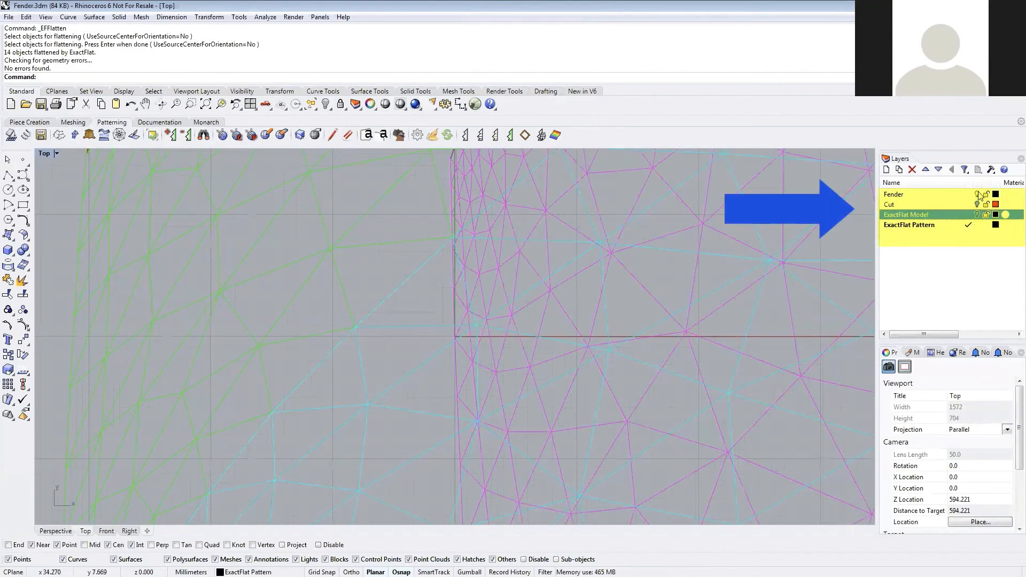
pyautogui.click(977, 195)
# - Frame all flattened pieces in a maximized Top viewport and set its display mode to Shaded
pyautogui.doubleClick(44, 153)
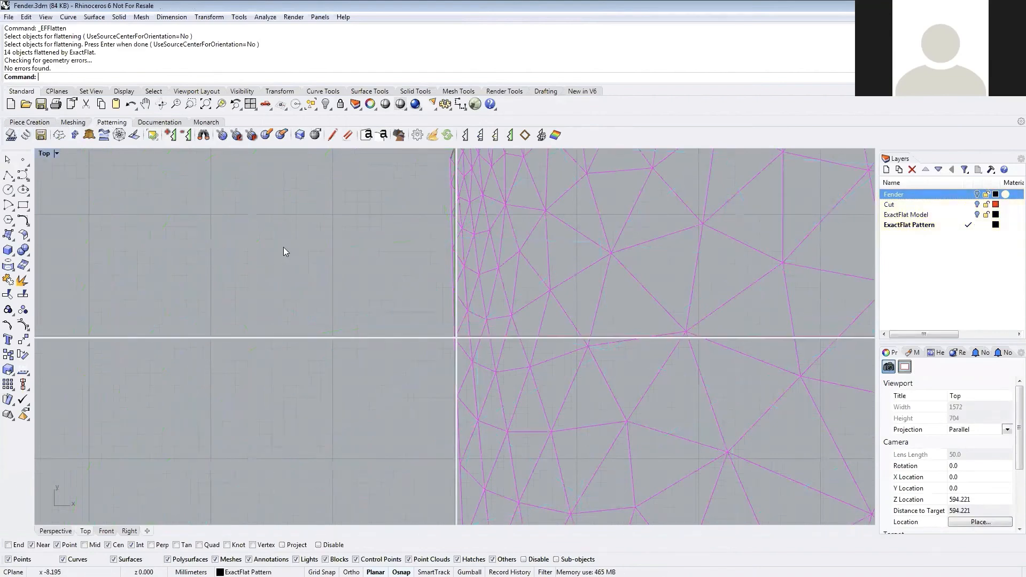
pyautogui.scroll(-5, 326, 237)
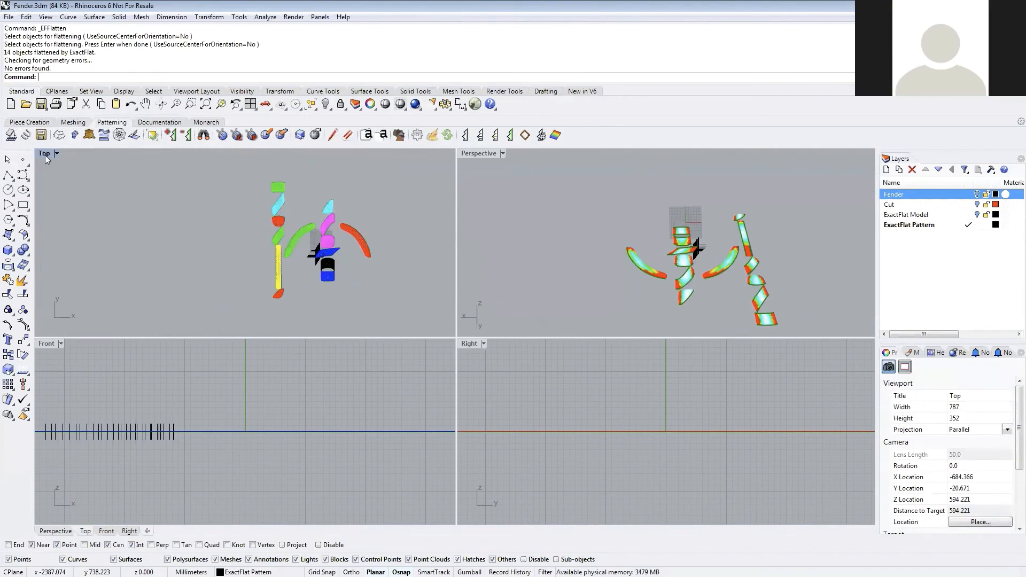
pyautogui.scroll(6, 612, 344)
pyautogui.moveTo(630, 351); pyautogui.dragTo(495, 358, button='right')
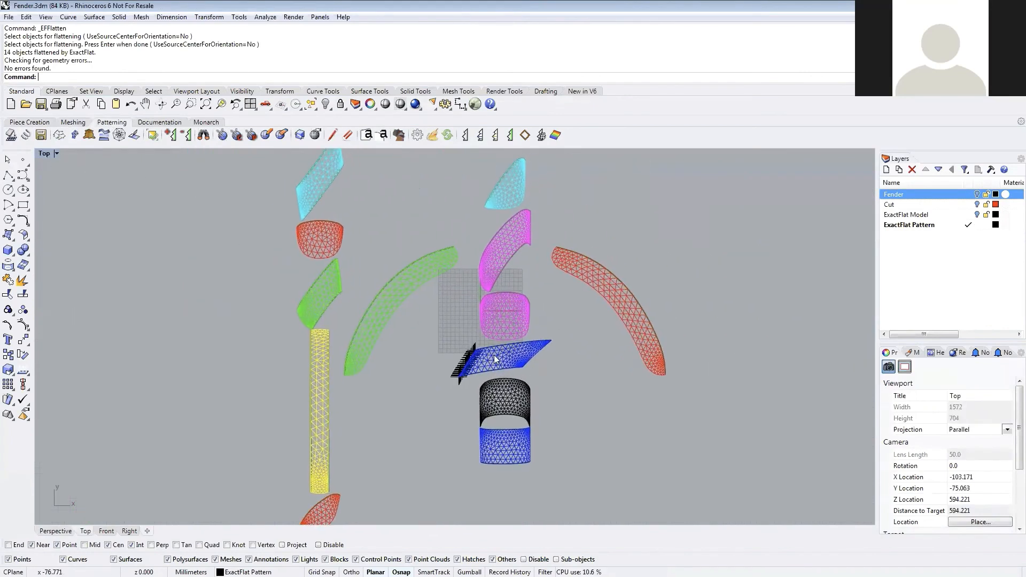
pyautogui.scroll(-2, 494, 358)
pyautogui.click(57, 153)
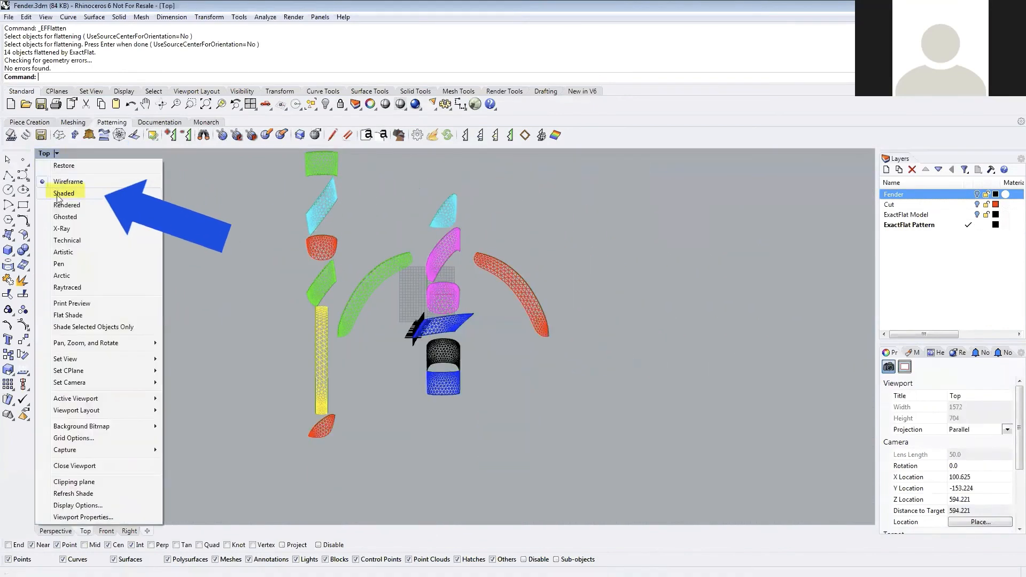
pyautogui.click(62, 180)
# - Re-flatten the pattern pieces with SmartFracture and run Spring on them
pyautogui.click(41, 135)
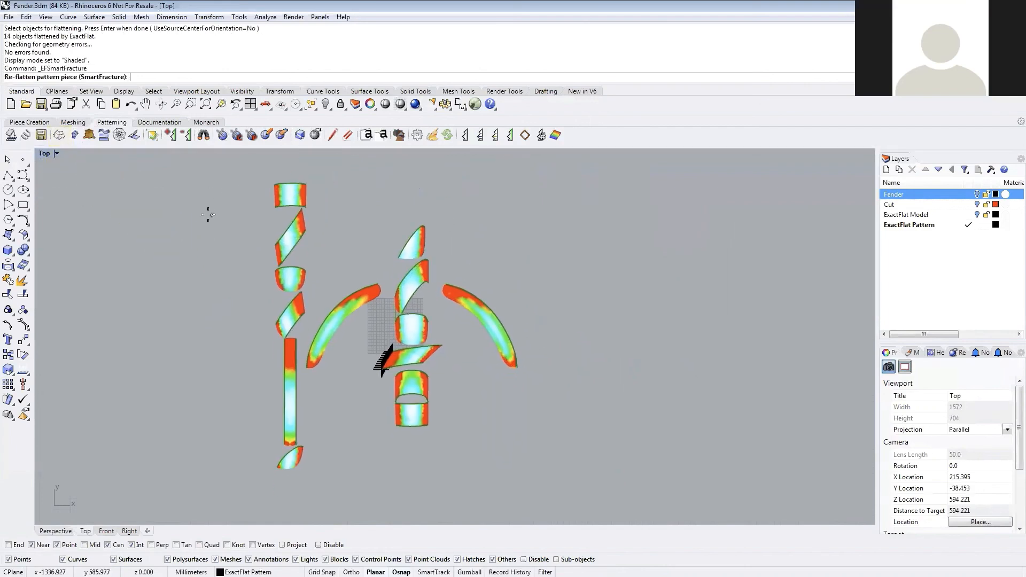
pyautogui.click(285, 202)
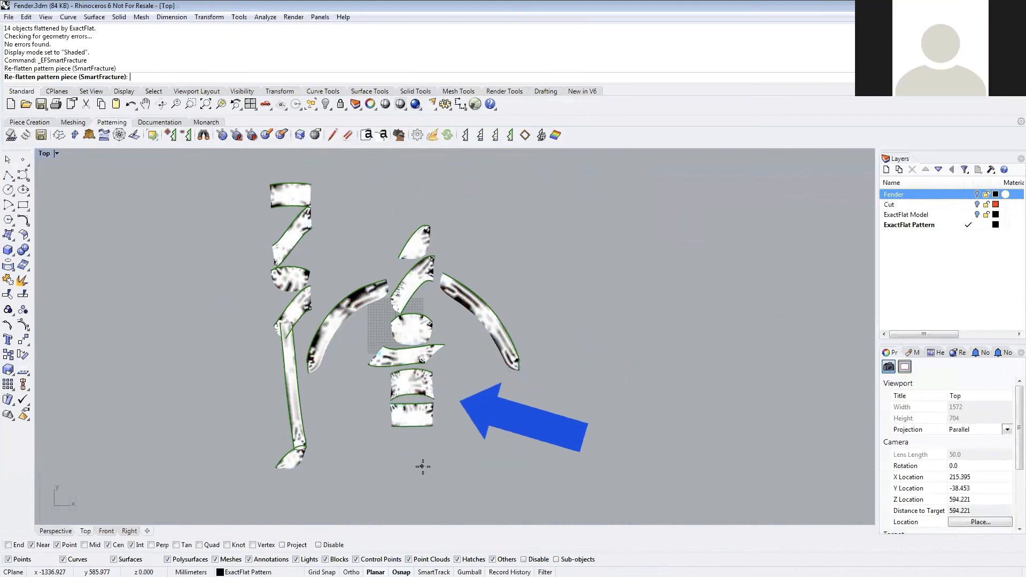
pyautogui.click(25, 135)
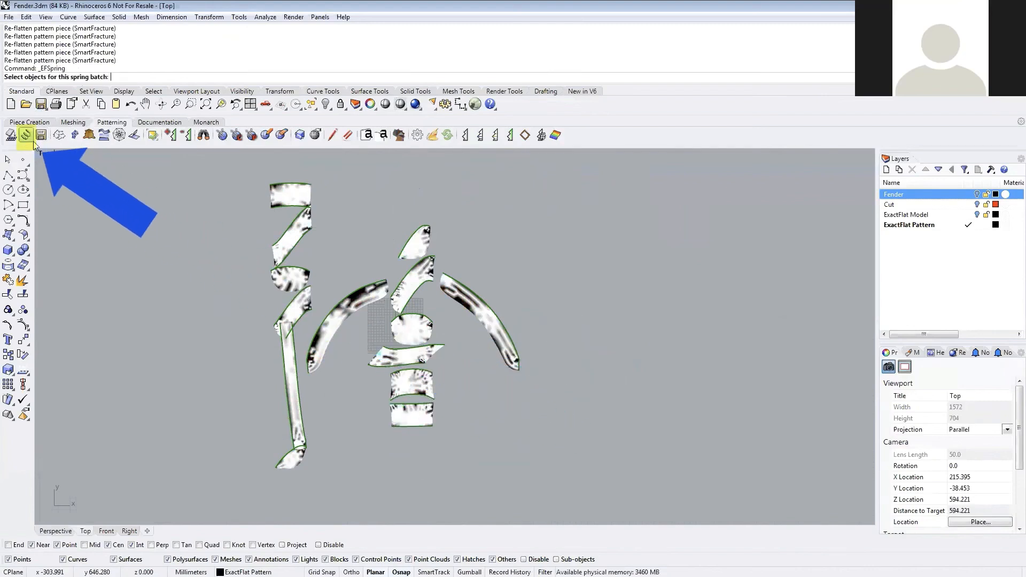
pyautogui.click(291, 193)
pyautogui.click(299, 238)
pyautogui.rightClick(199, 193)
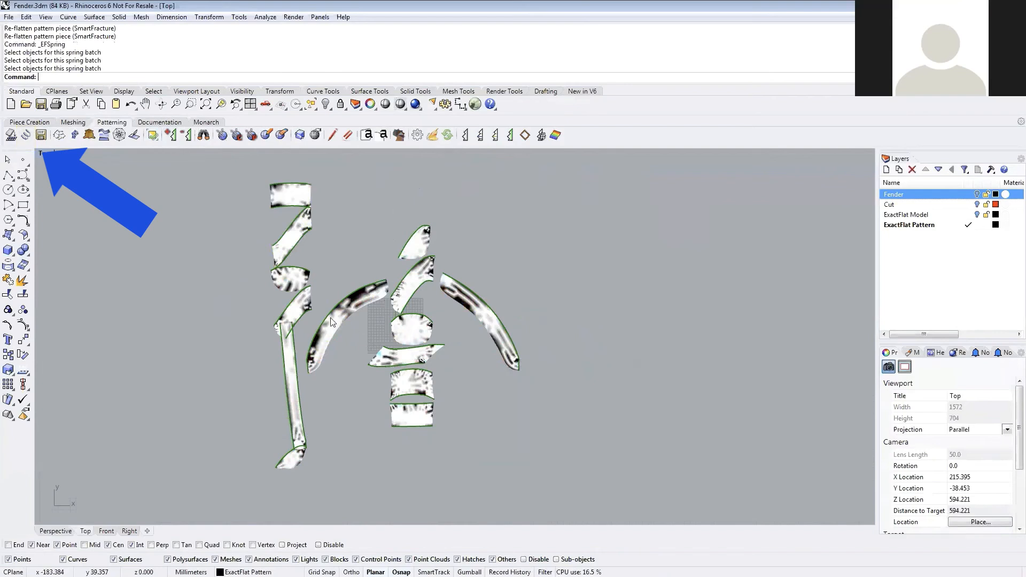
# - Move flat piece A2 into open space and bring its two neighboring pieces alongside with the Find command
pyautogui.moveTo(292, 373); pyautogui.dragTo(632, 332)
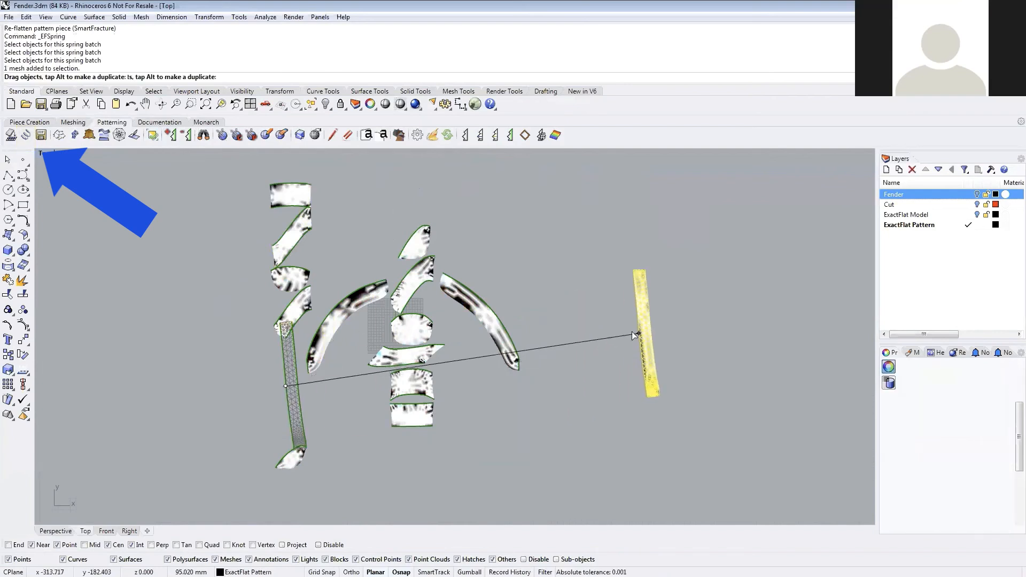
pyautogui.click(204, 135)
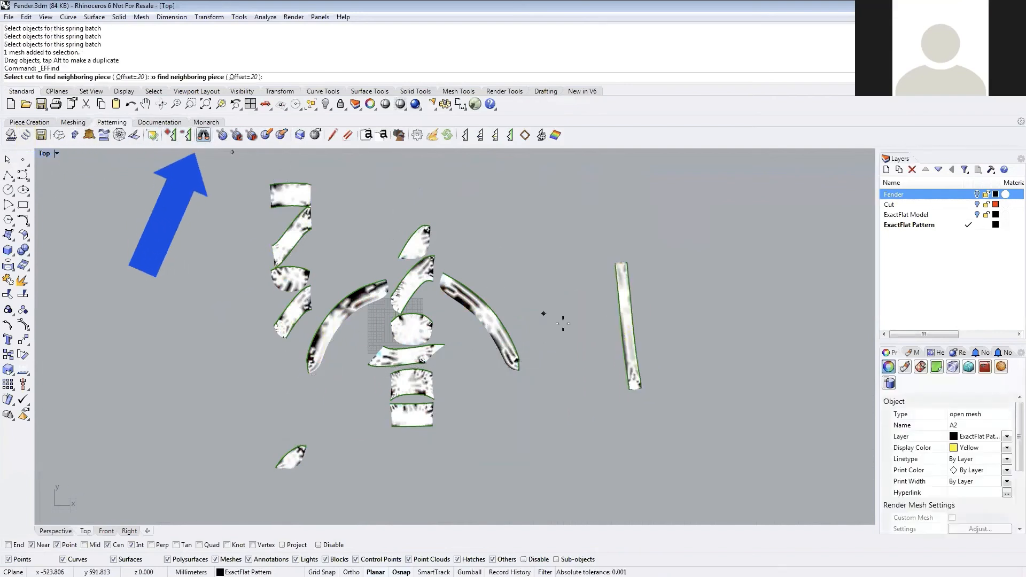
pyautogui.click(632, 331)
pyautogui.press('Escape')
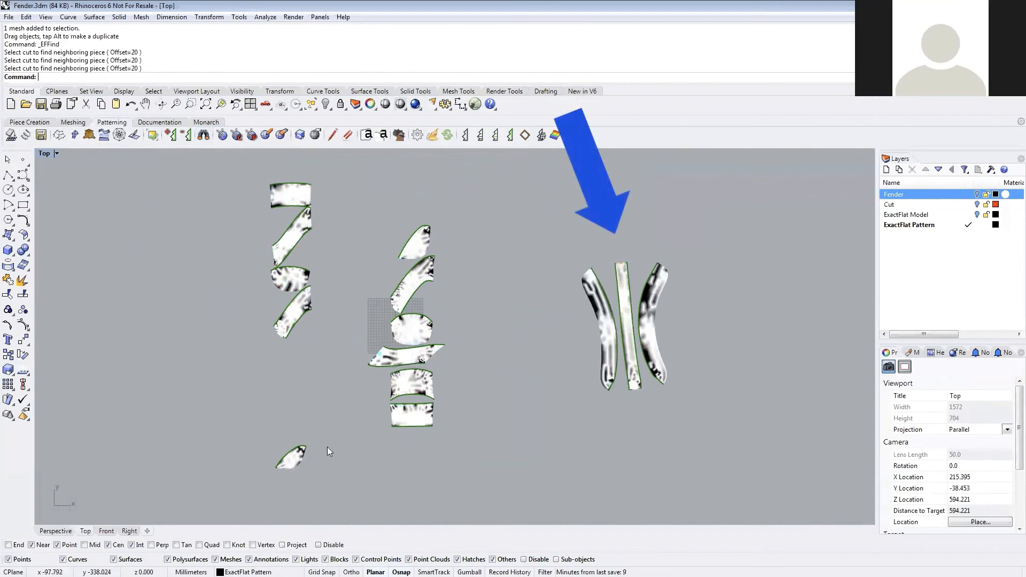
# - Move the small diagonal end piece into open space and line up the other five diagonal pieces against it, edge by edge, with Find
pyautogui.click(293, 459)
pyautogui.moveTo(293, 460); pyautogui.dragTo(479, 443)
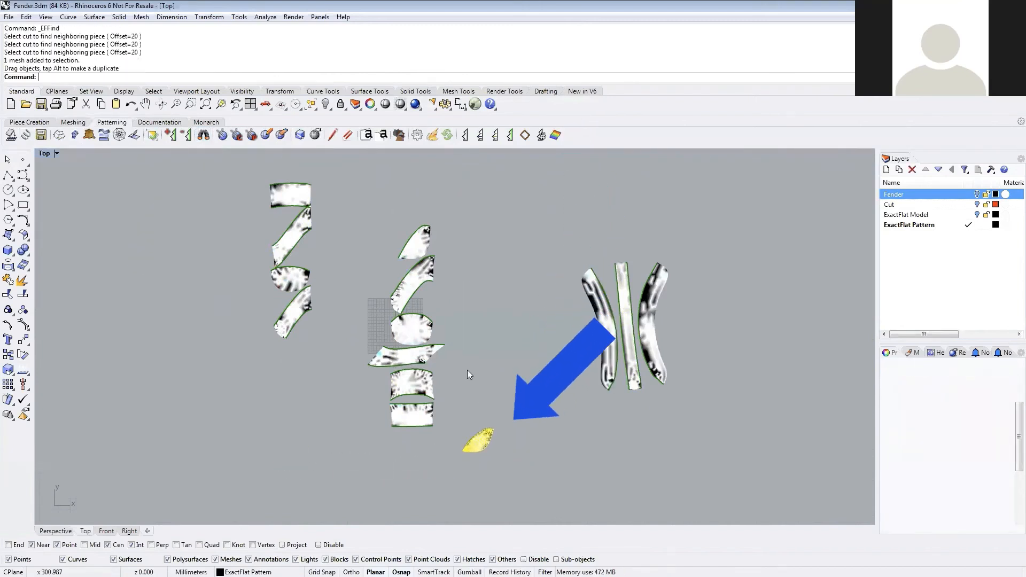
pyautogui.click(203, 135)
pyautogui.click(475, 428)
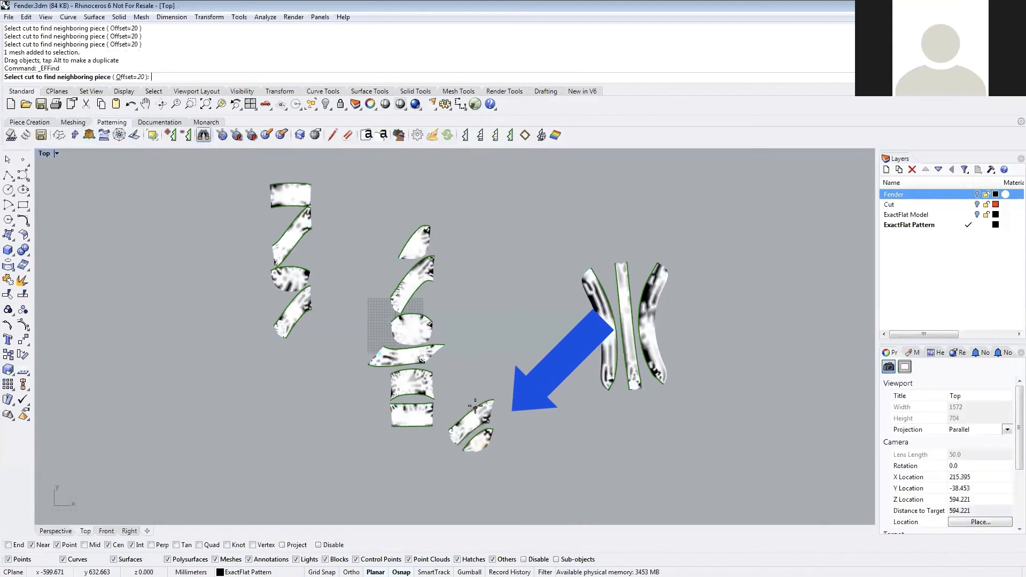
pyautogui.click(474, 410)
pyautogui.click(473, 381)
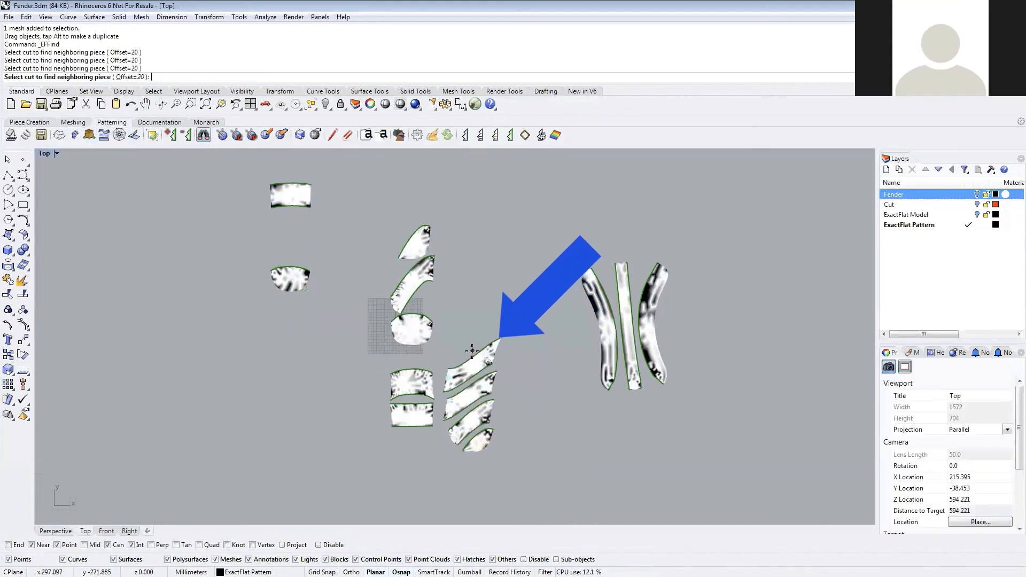
pyautogui.click(473, 356)
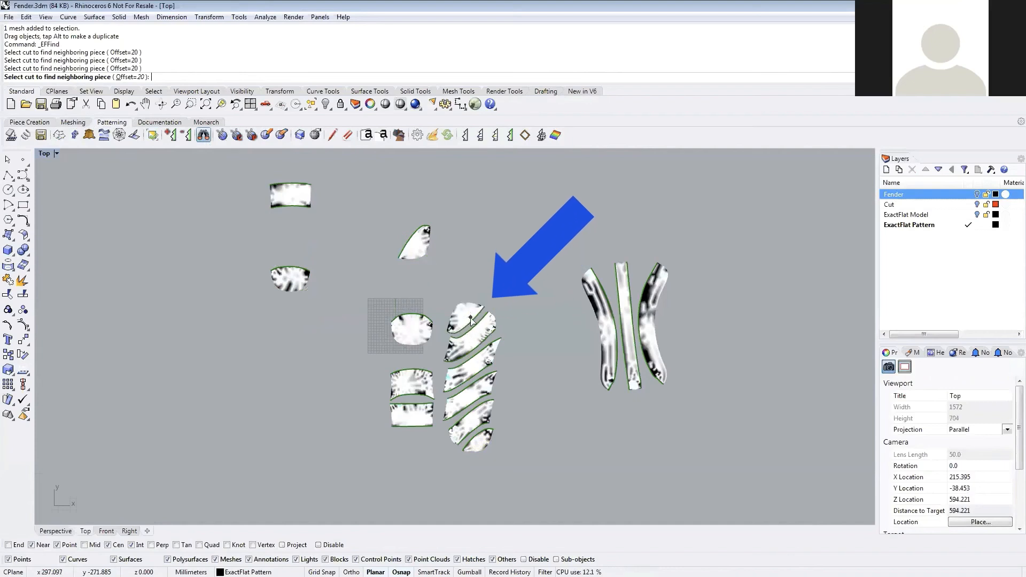
pyautogui.press('Escape')
# - Move end piece C1 beyond the lengthwise set and line up the other four crosswise pieces with it in sequence using Find
pyautogui.click(414, 332)
pyautogui.moveTo(415, 333); pyautogui.dragTo(761, 215)
pyautogui.moveTo(265, 288); pyautogui.dragTo(754, 454)
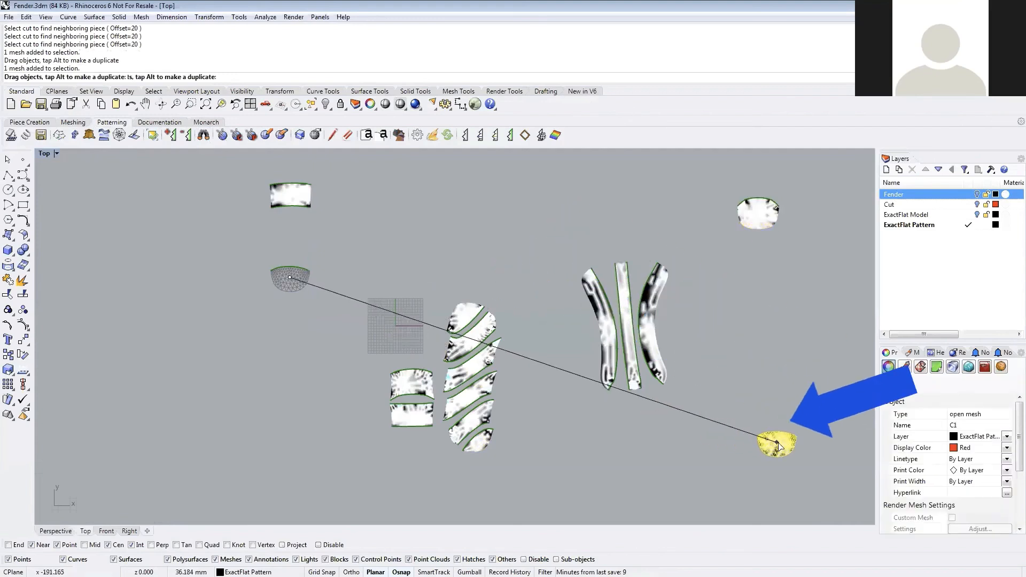
pyautogui.click(204, 134)
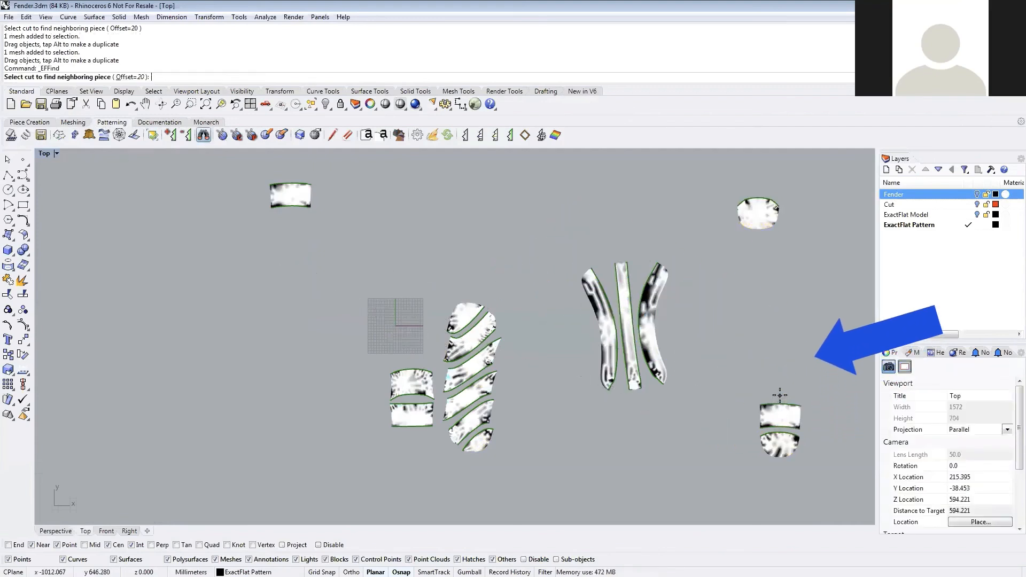
pyautogui.click(779, 404)
pyautogui.click(780, 375)
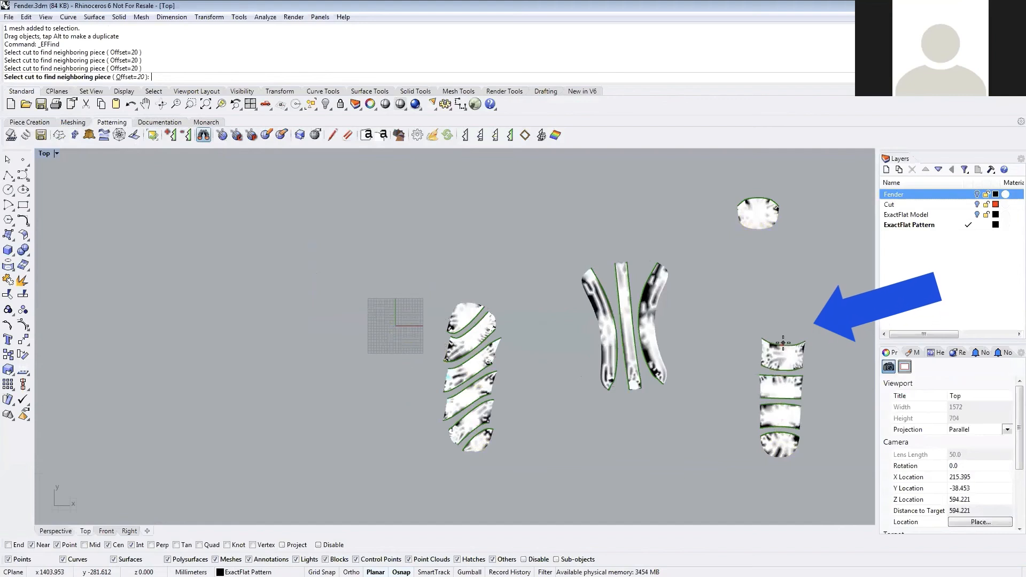
pyautogui.click(781, 350)
pyautogui.press('Return')
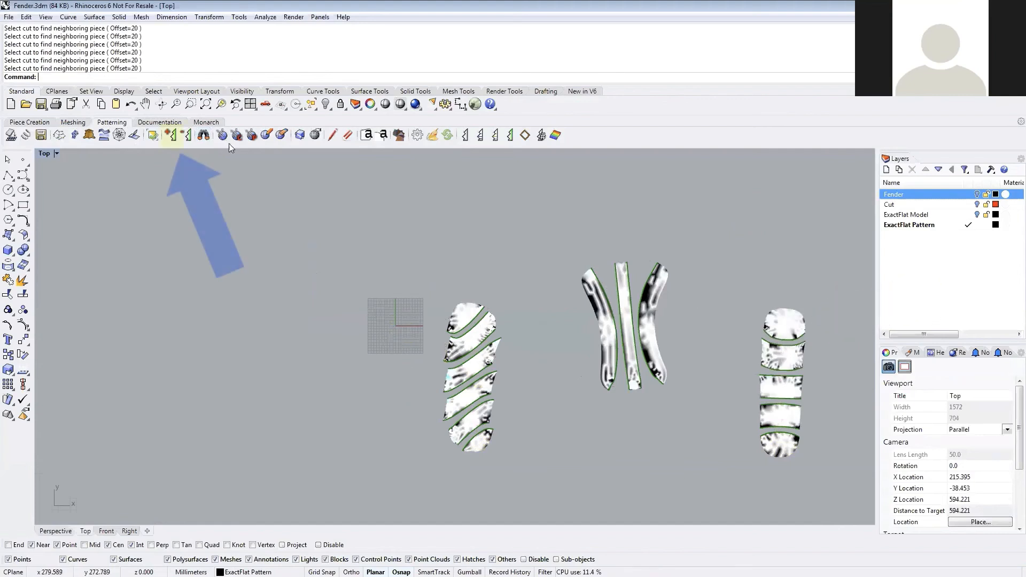
# - Set the grain direction of the first diagonal pattern pieces along their facing seam edges, keeping the default target strain
pyautogui.click(170, 134)
pyautogui.click(467, 325)
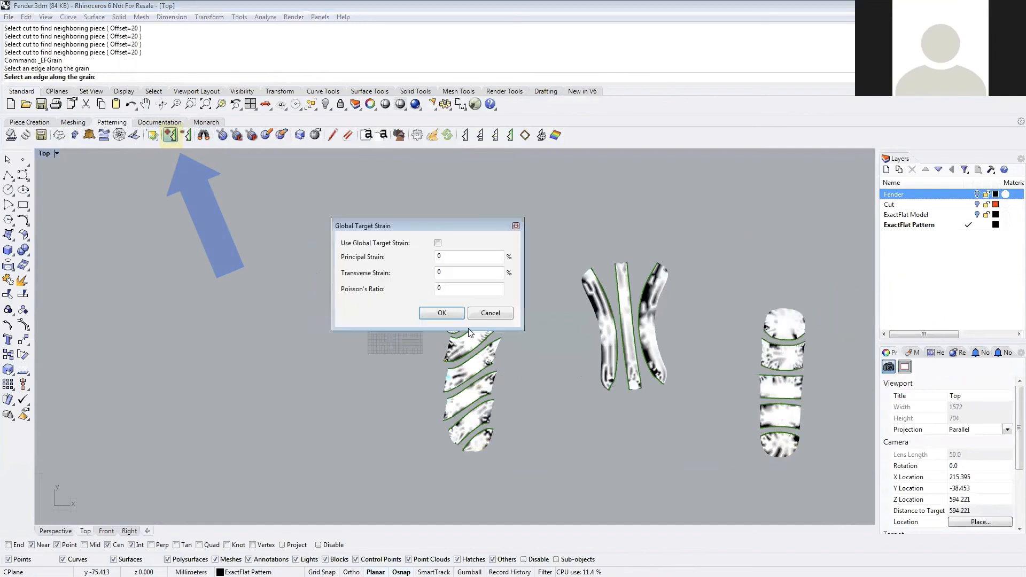
pyautogui.press('Return')
pyautogui.press('Return')
pyautogui.click(470, 337)
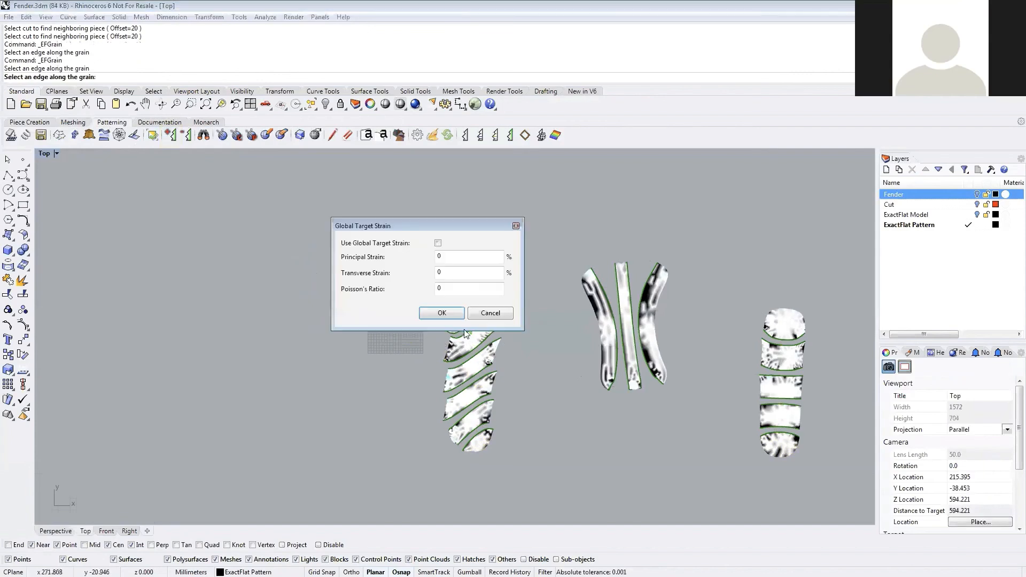
pyautogui.press('Return')
pyautogui.scroll(3, 472, 342)
pyautogui.press('Return')
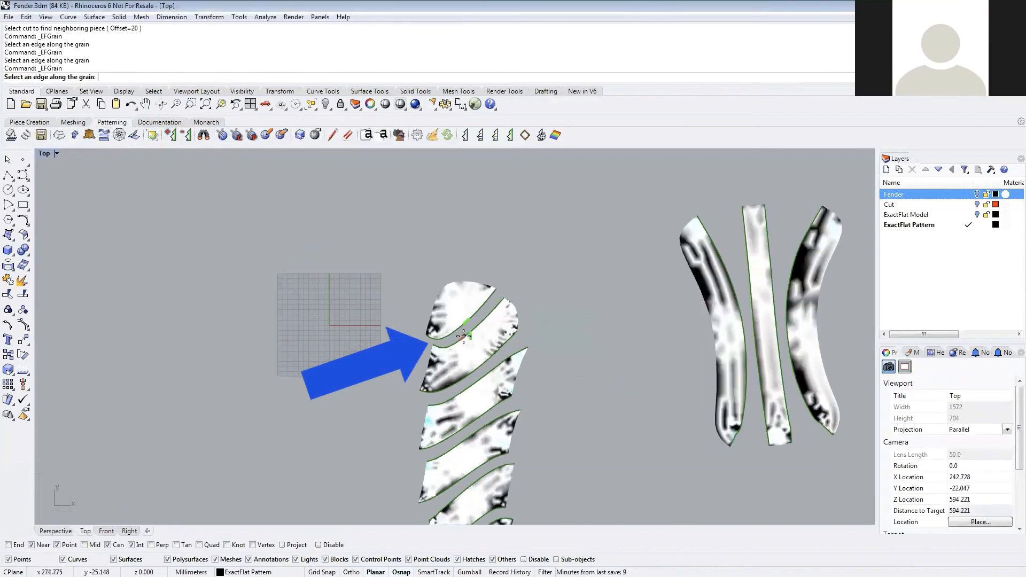
# - Set the grain direction of the remaining diagonal pieces along their diagonal seam edges, keeping the default target strain
pyautogui.click(464, 336)
pyautogui.press('Return')
pyautogui.press('Return')
pyautogui.click(476, 382)
pyautogui.press('Return')
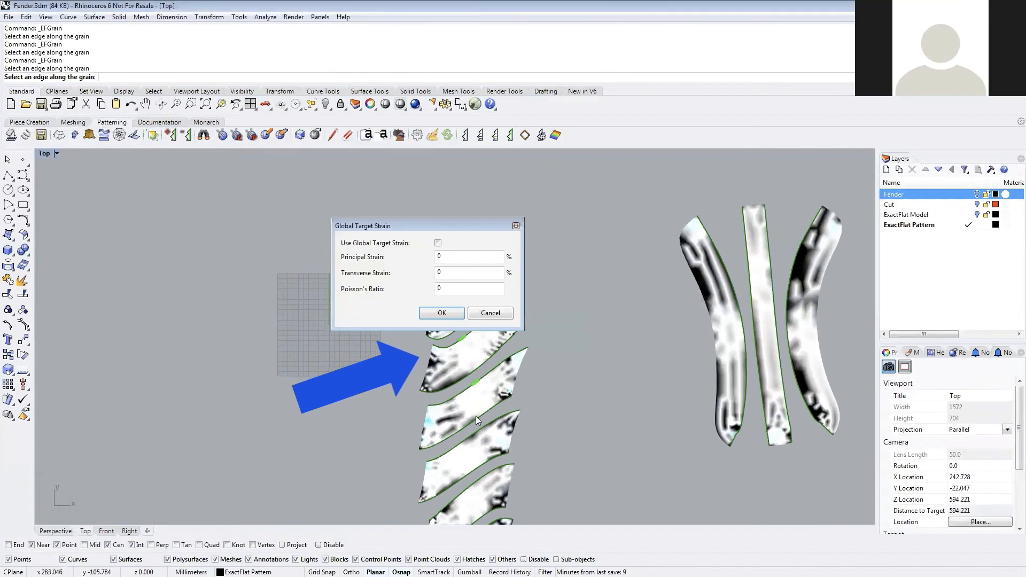
pyautogui.moveTo(471, 479); pyautogui.dragTo(461, 346, button='right')
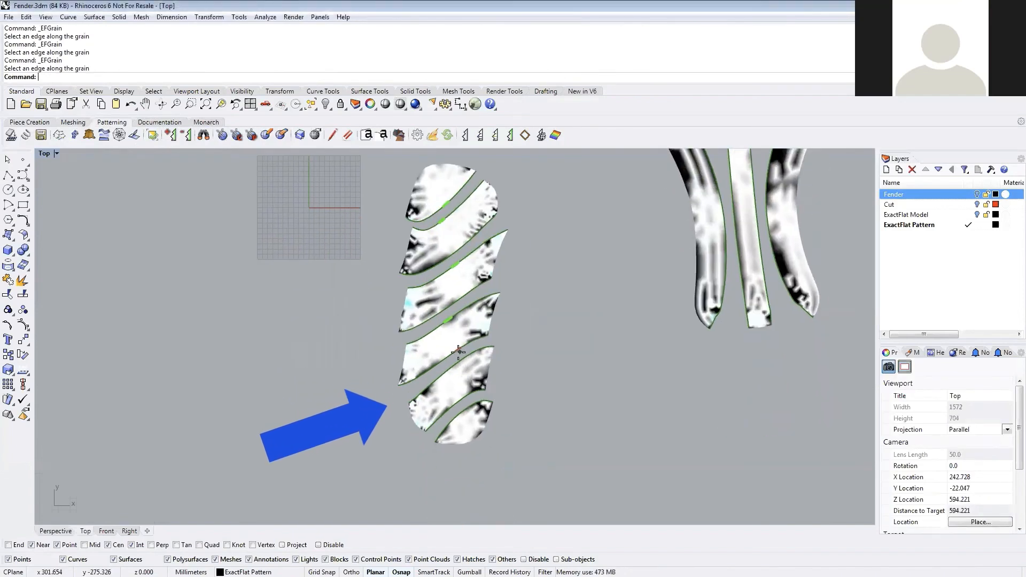
pyautogui.press('Return')
pyautogui.click(472, 403)
pyautogui.press('Return')
# - Set the grain direction of the three lengthwise pieces along their long seam edges
pyautogui.moveTo(662, 218); pyautogui.dragTo(405, 394, button='right')
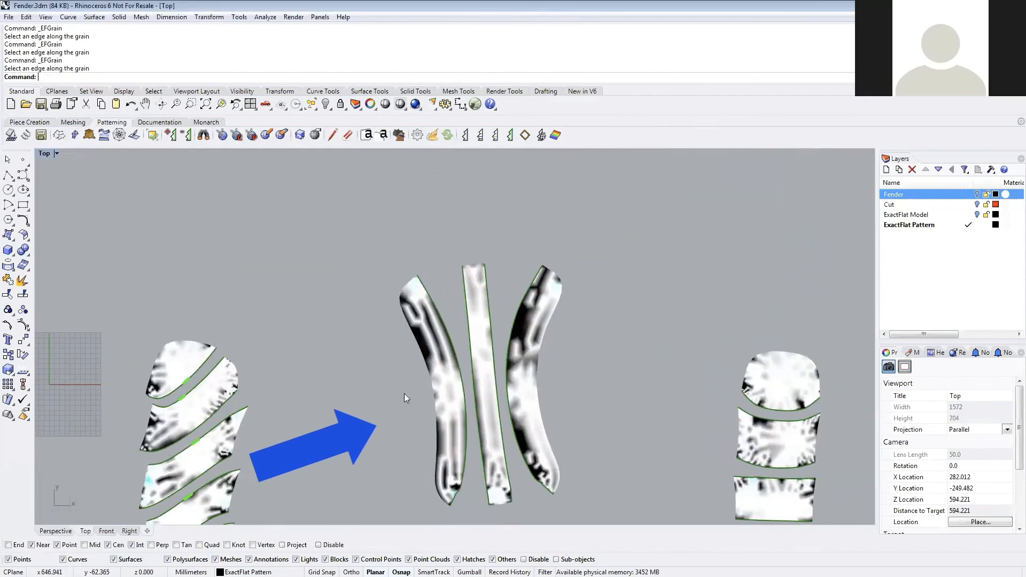
pyautogui.press('Return')
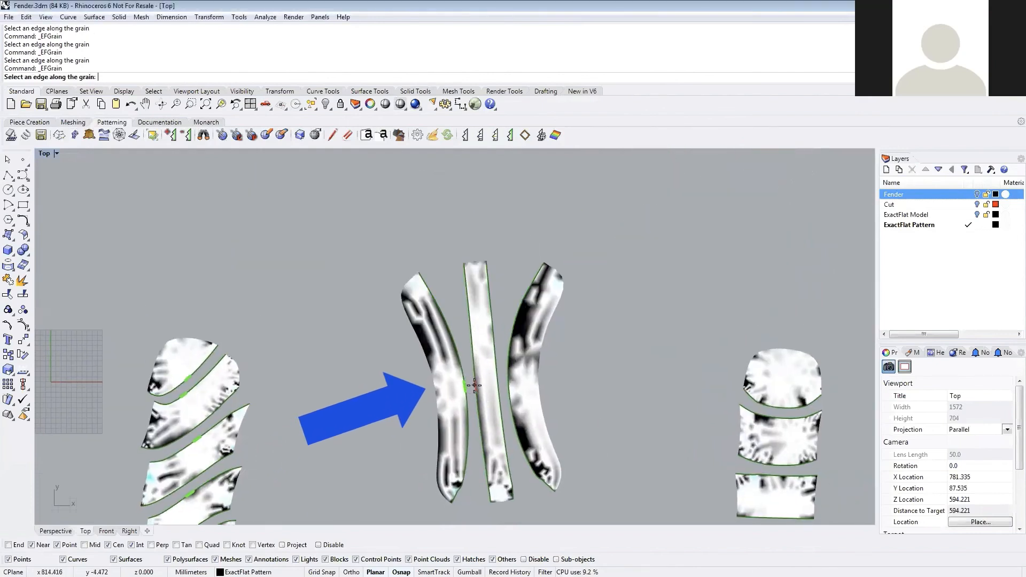
pyautogui.click(474, 385)
pyautogui.press('Return')
pyautogui.click(508, 381)
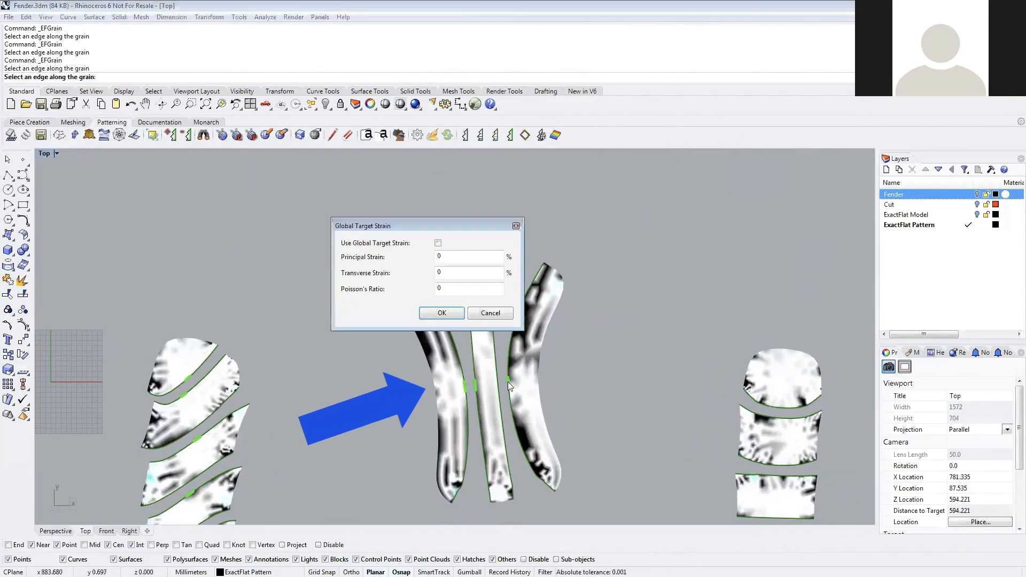
pyautogui.press('Return')
# - Set the grain direction of the five crosswise pieces along their crosswise seam edges
pyautogui.moveTo(679, 411); pyautogui.dragTo(384, 203, button='right')
pyautogui.press('Return')
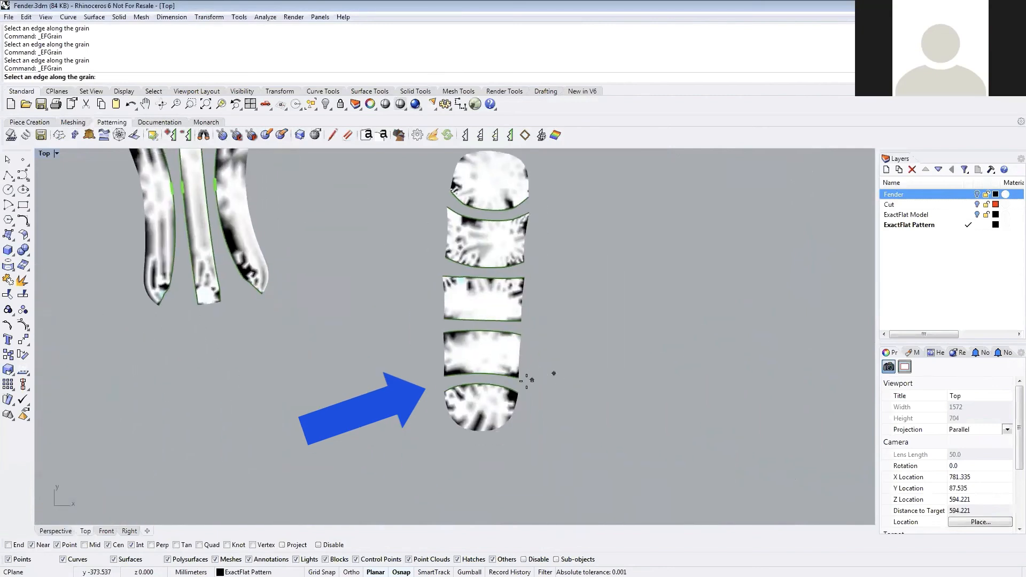
pyautogui.click(484, 384)
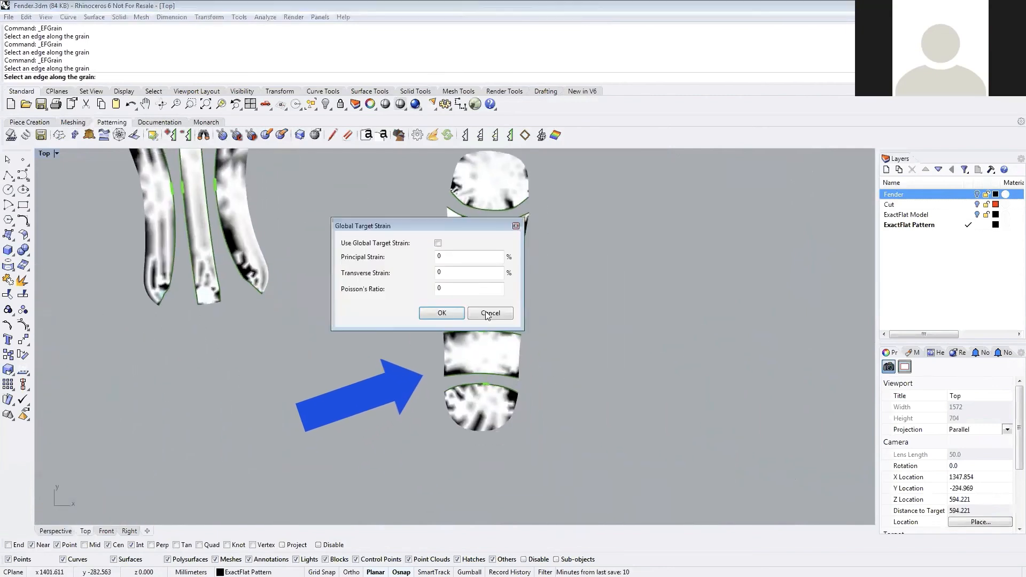
pyautogui.click(488, 315)
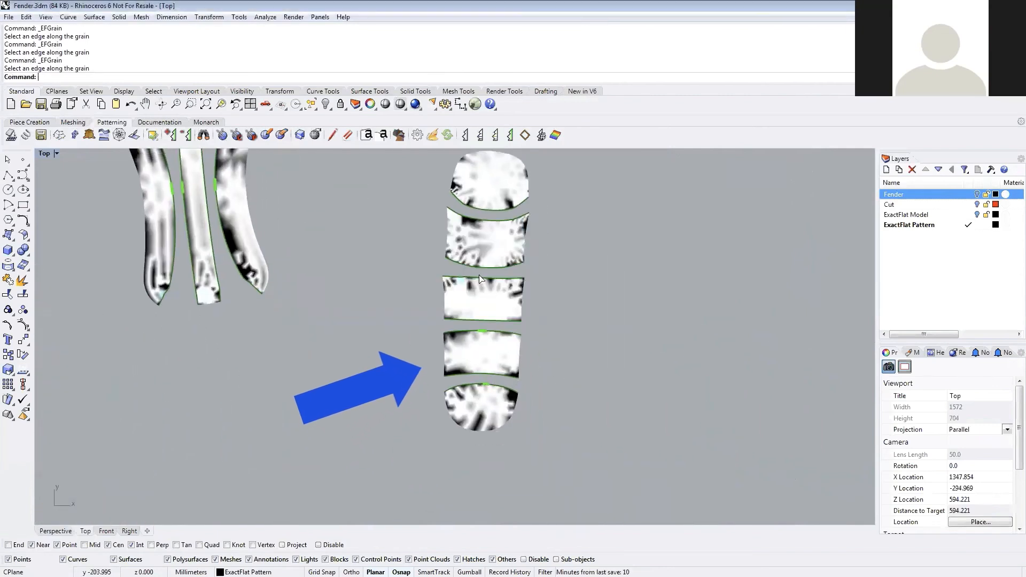
pyautogui.click(488, 218)
pyautogui.press('Return')
pyautogui.moveTo(487, 218); pyautogui.dragTo(483, 295, button='right')
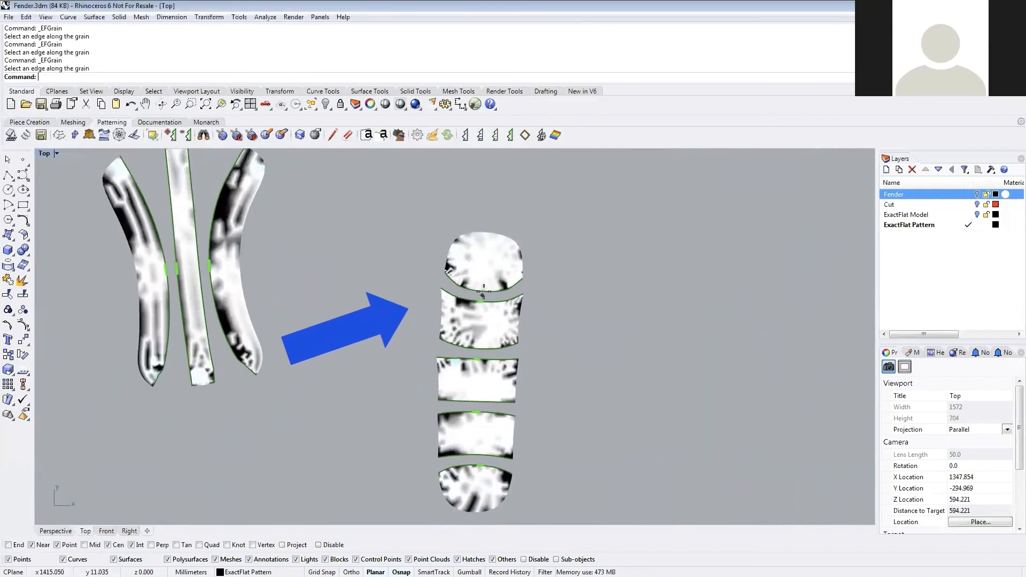
pyautogui.rightClick(483, 293)
pyautogui.click(483, 292)
pyautogui.click(491, 312)
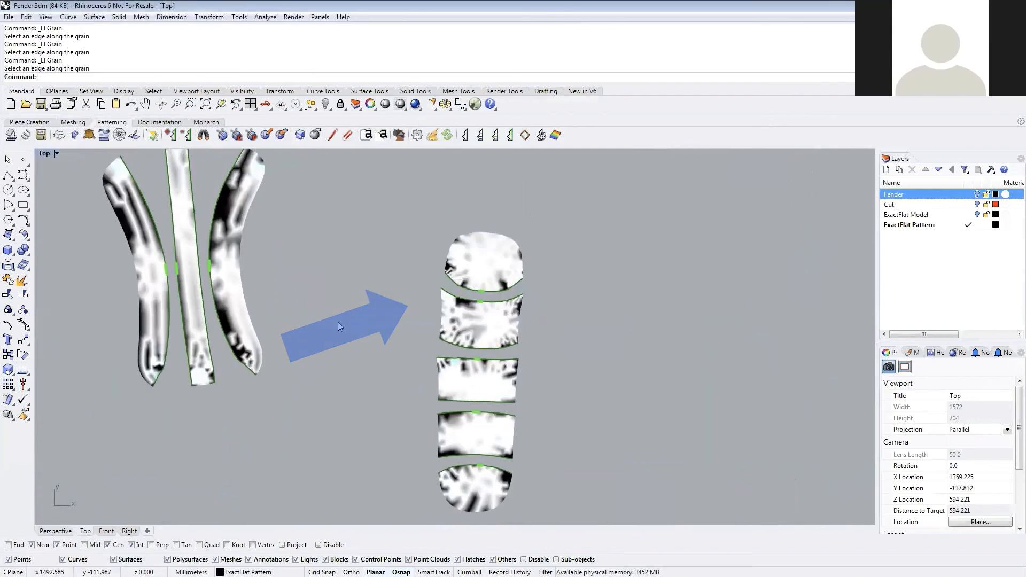
# - Select the three lengthwise pieces and move them to the far side of the diagonal set, away from the crosswise set
pyautogui.click(235, 315)
pyautogui.scroll(-6, 357, 339)
pyautogui.moveTo(294, 401); pyautogui.dragTo(409, 426, button='right')
pyautogui.moveTo(420, 403); pyautogui.dragTo(345, 262)
pyautogui.moveTo(382, 350); pyautogui.dragTo(81, 413)
pyautogui.moveTo(87, 406); pyautogui.dragTo(327, 394, button='right')
pyautogui.moveTo(324, 391); pyautogui.dragTo(264, 396)
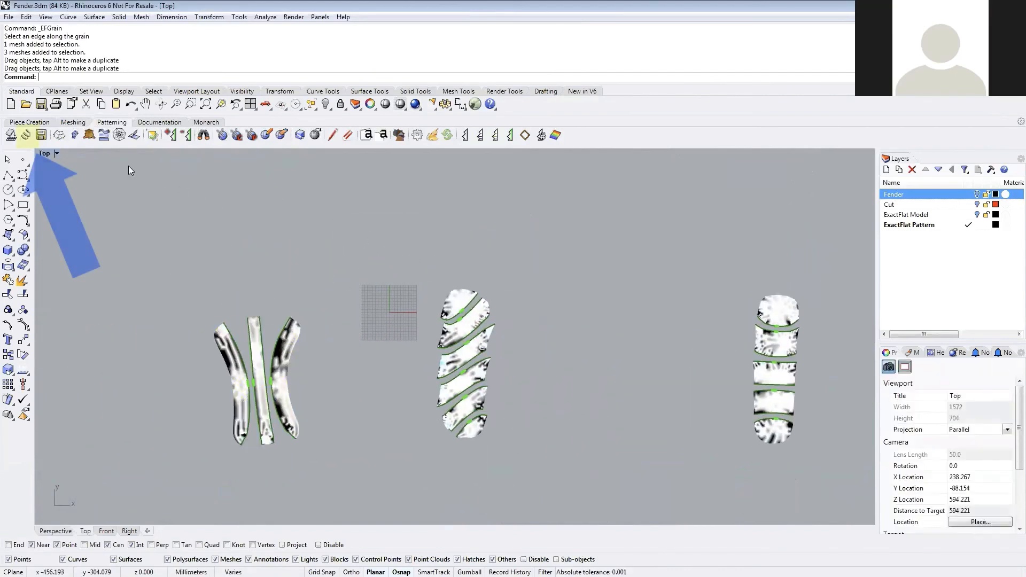
# - Run Spring on all lengthwise, diagonal and crosswise pieces as one batch, using the single material Cotton 1 and the default algorithm settings
pyautogui.click(25, 135)
pyautogui.click(242, 417)
pyautogui.click(264, 406)
pyautogui.click(288, 393)
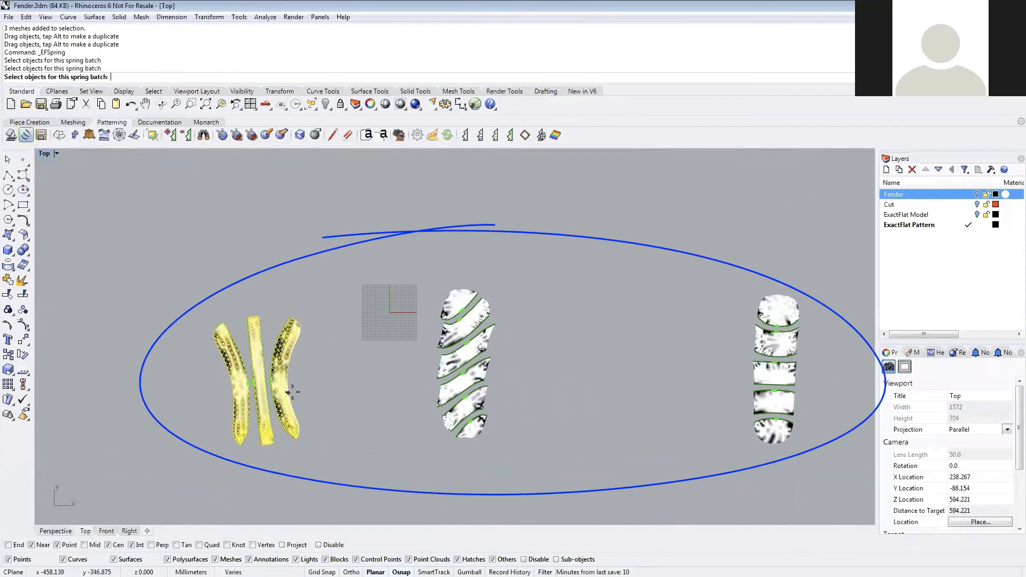
pyautogui.click(473, 426)
pyautogui.click(464, 406)
pyautogui.click(464, 383)
pyautogui.click(465, 353)
pyautogui.click(465, 325)
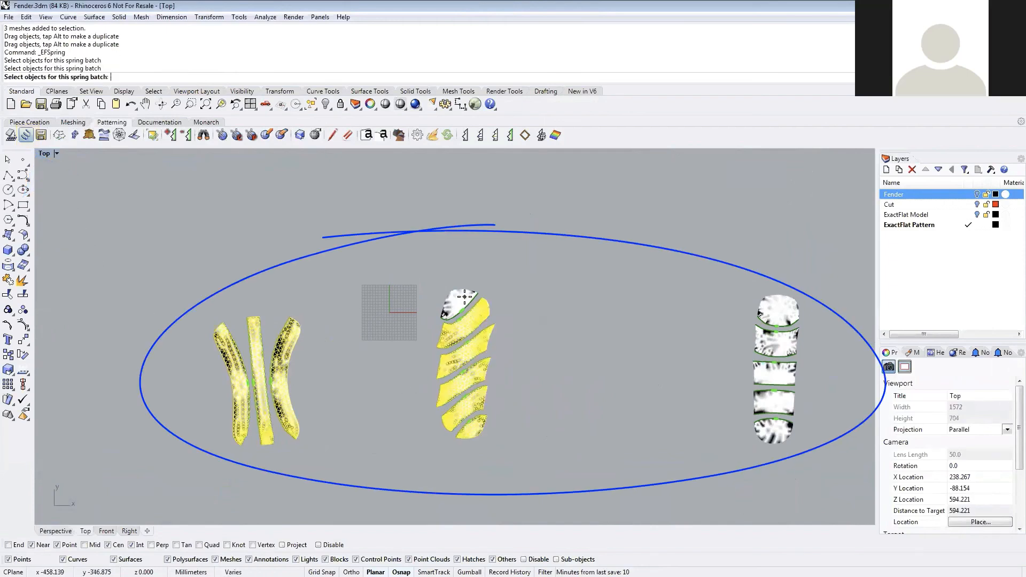
pyautogui.click(464, 302)
pyautogui.click(783, 430)
pyautogui.click(777, 401)
pyautogui.click(775, 374)
pyautogui.click(776, 341)
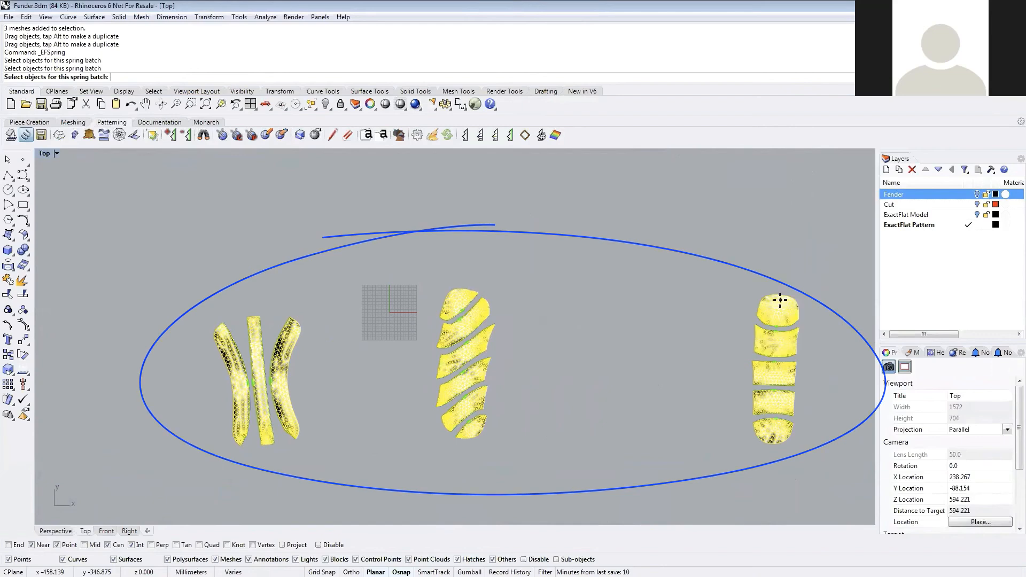
pyautogui.click(778, 302)
pyautogui.moveTo(635, 350); pyautogui.dragTo(624, 324, button='right')
pyautogui.press('Return')
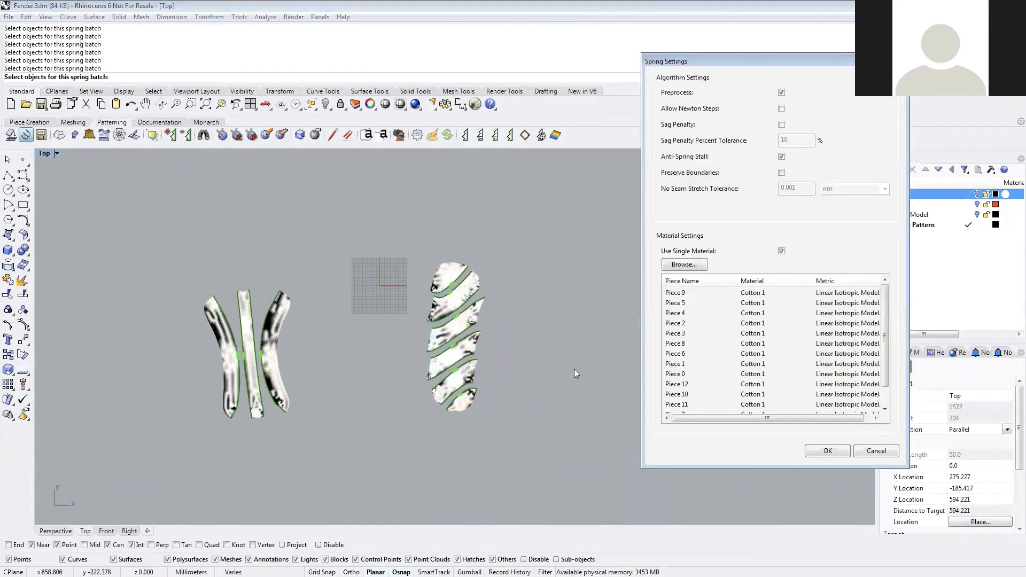
pyautogui.click(826, 451)
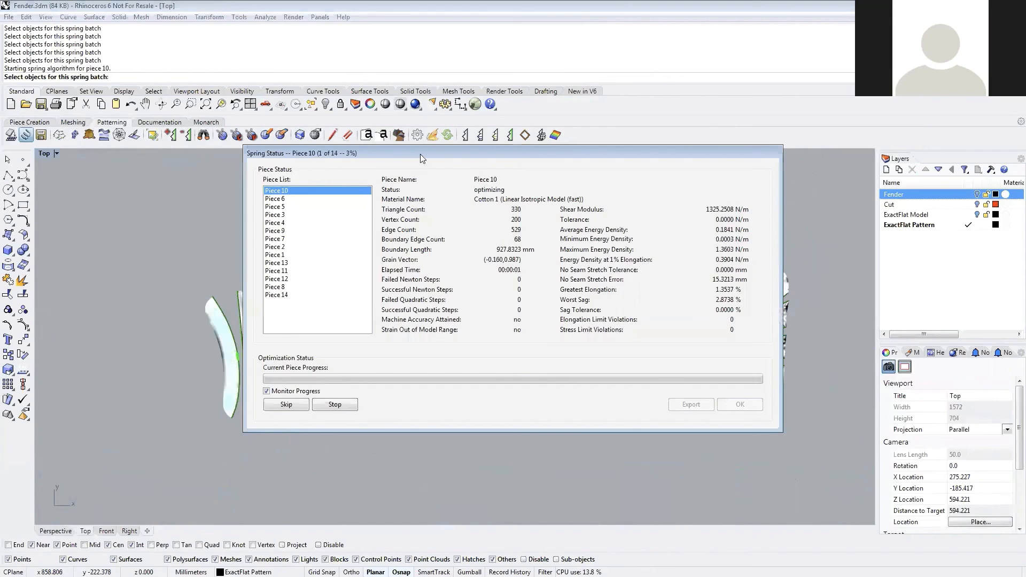
# - Move the Spring status window clear of the pieces while the batch runs, and accept the finished results
pyautogui.moveTo(439, 149); pyautogui.dragTo(653, 23)
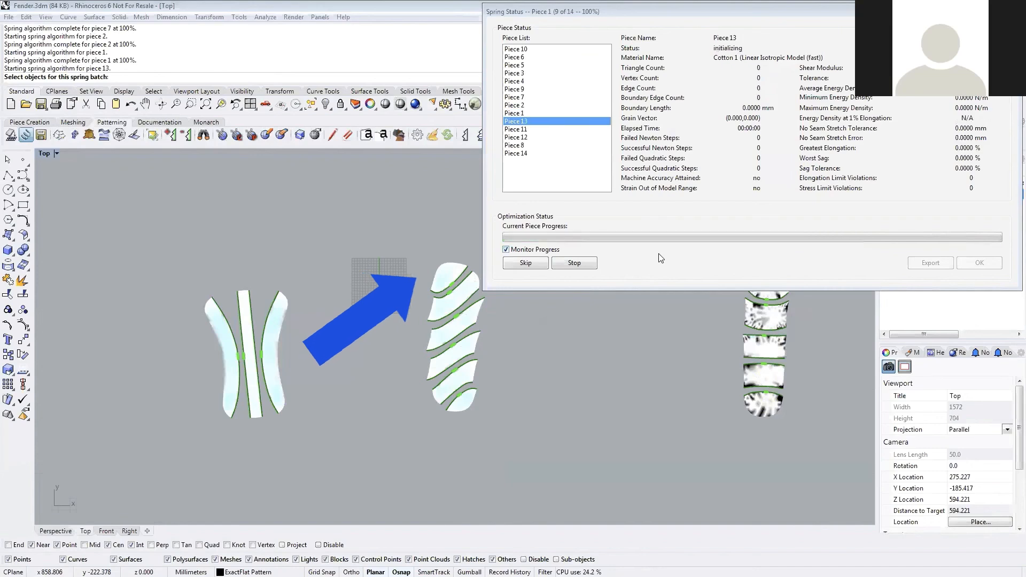
pyautogui.moveTo(771, 10); pyautogui.dragTo(447, 135)
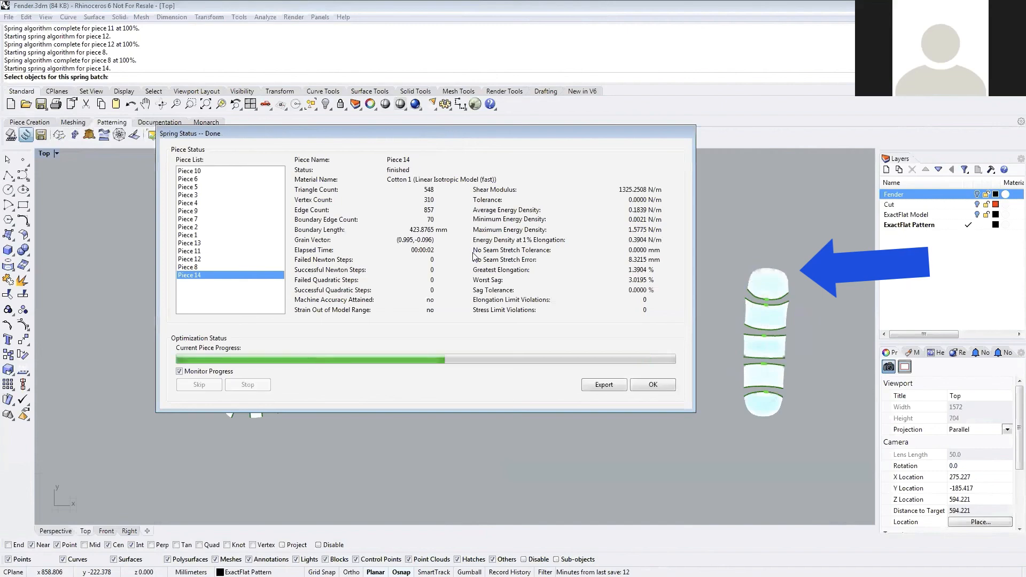
pyautogui.click(652, 385)
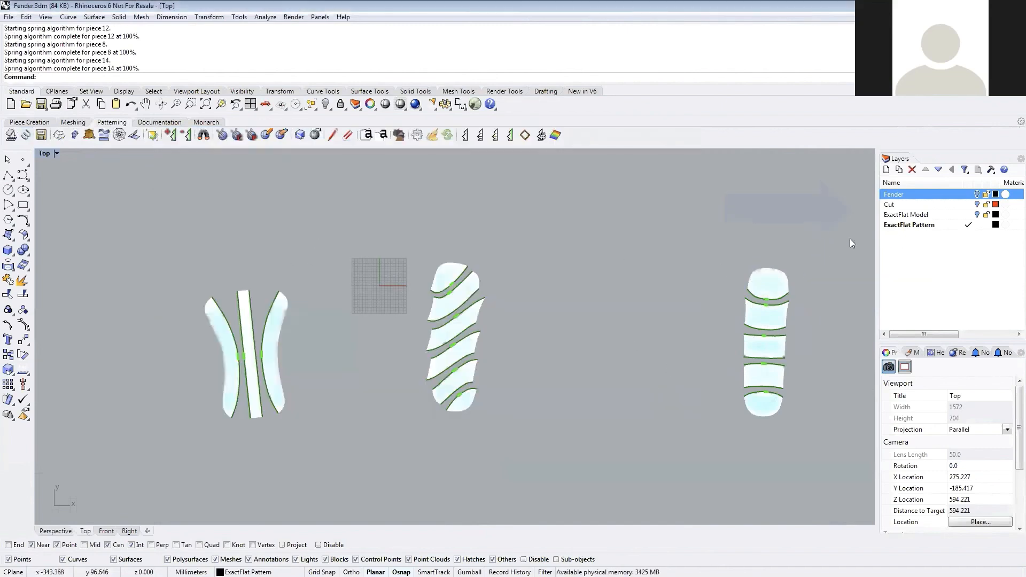
# - Rename the Cut layer to Split
pyautogui.click(892, 205)
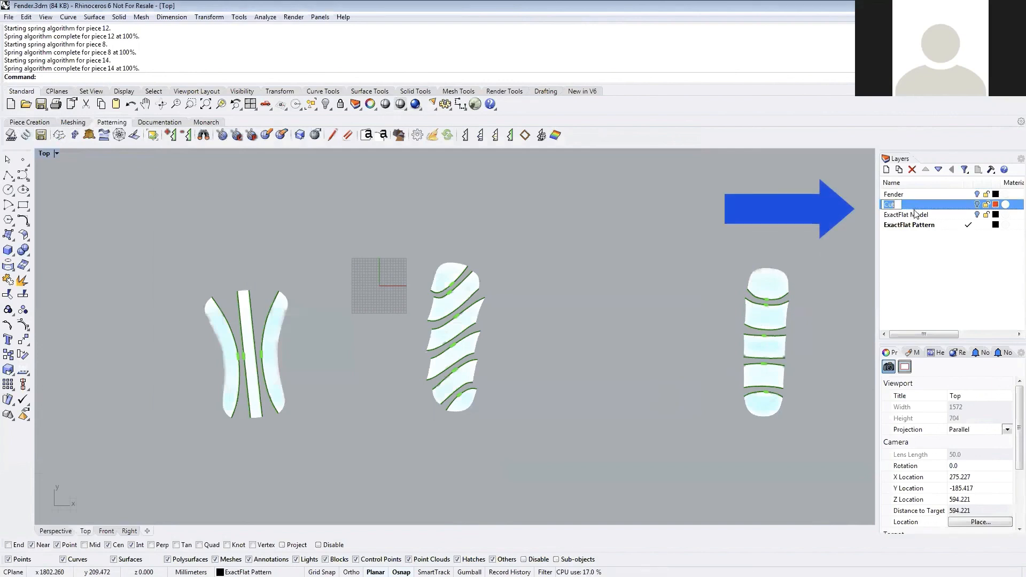
pyautogui.write('Split')
pyautogui.press('Return')
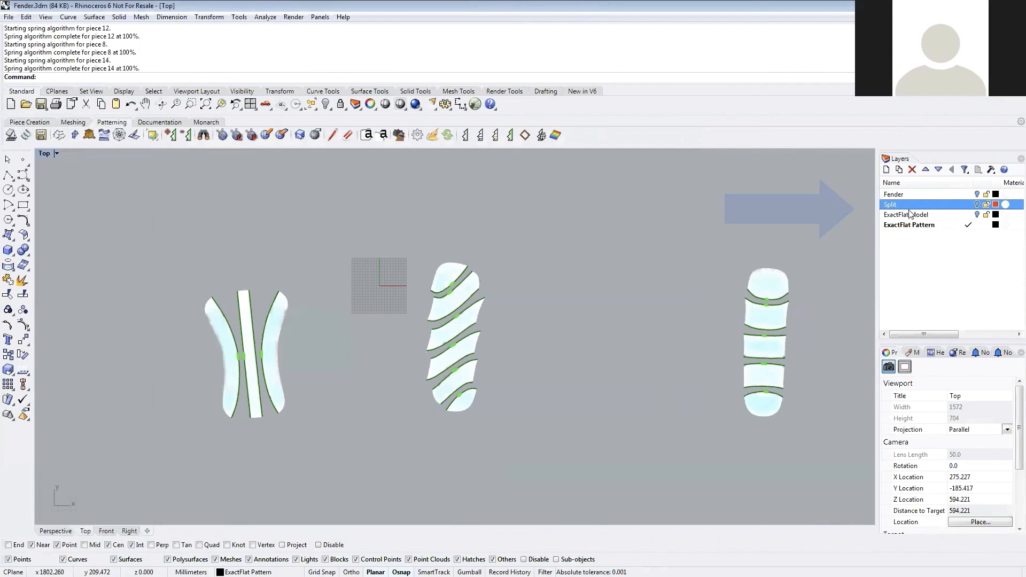
# - Export the sprung pattern pieces as an AutoCAD DXF file named fender2
pyautogui.moveTo(616, 274); pyautogui.dragTo(508, 282, button='right')
pyautogui.scroll(-2, 495, 283)
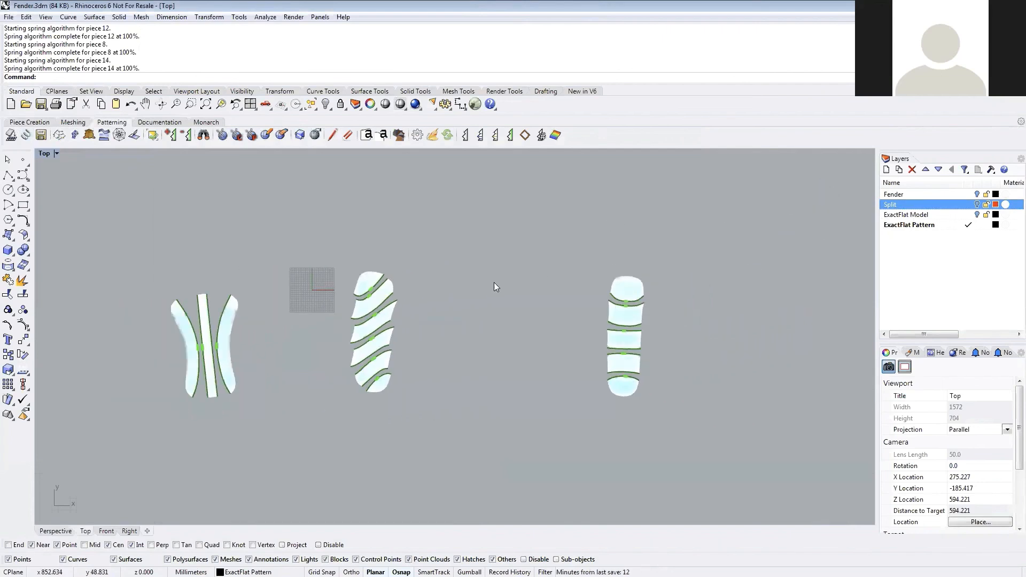
pyautogui.moveTo(470, 326); pyautogui.dragTo(441, 371, button='right')
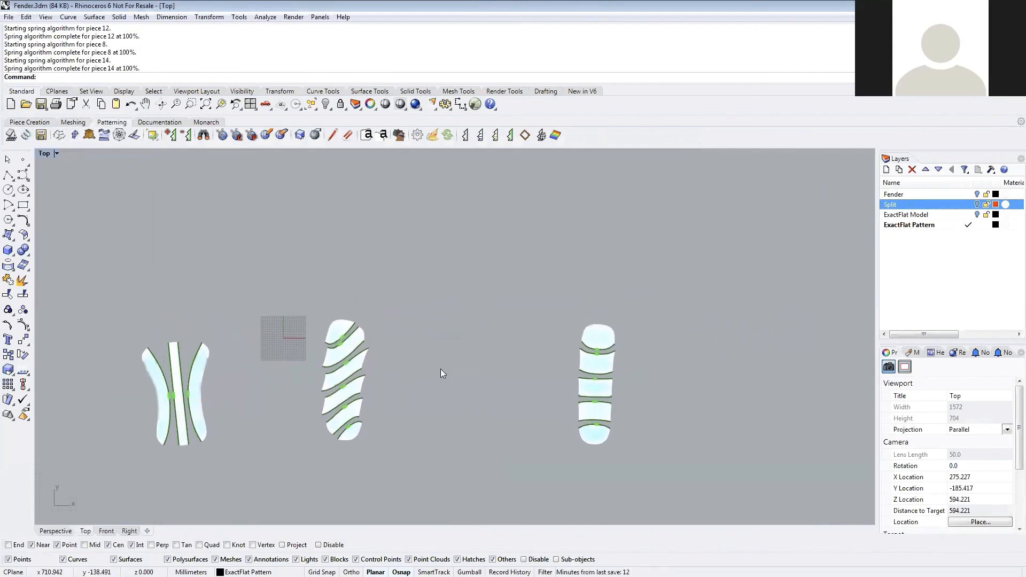
pyautogui.click(41, 135)
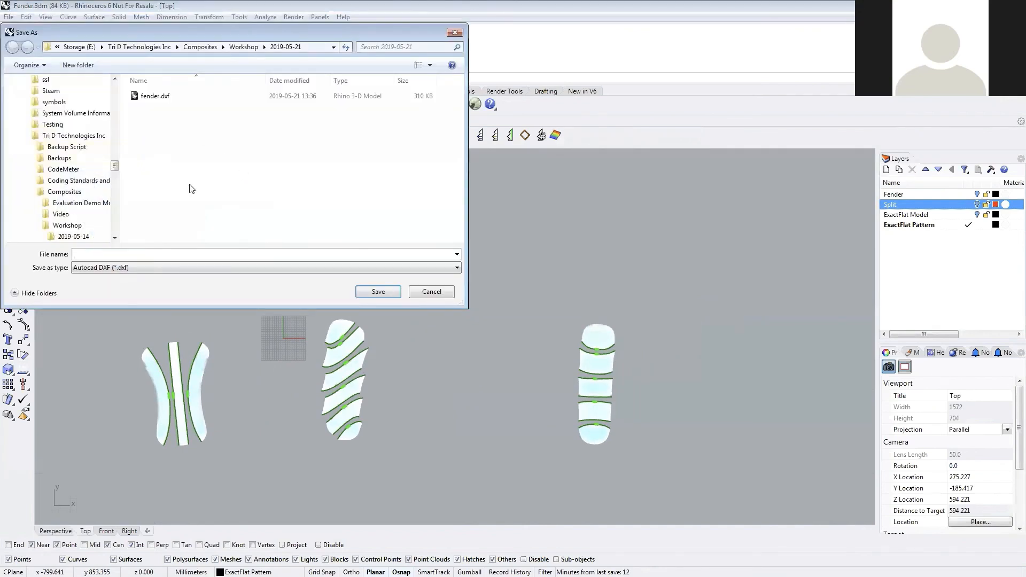
pyautogui.write('fender2')
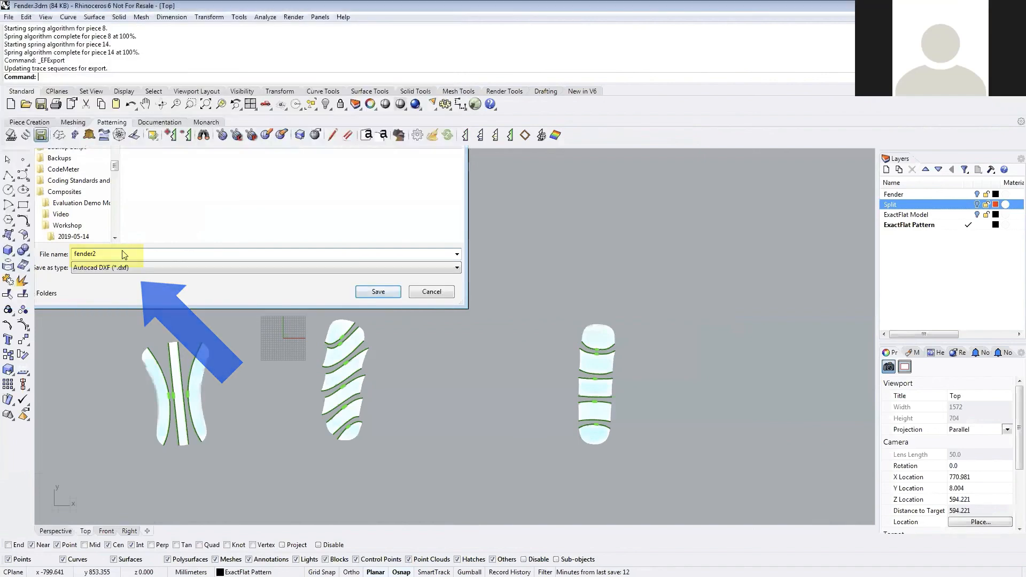
pyautogui.press('Return')
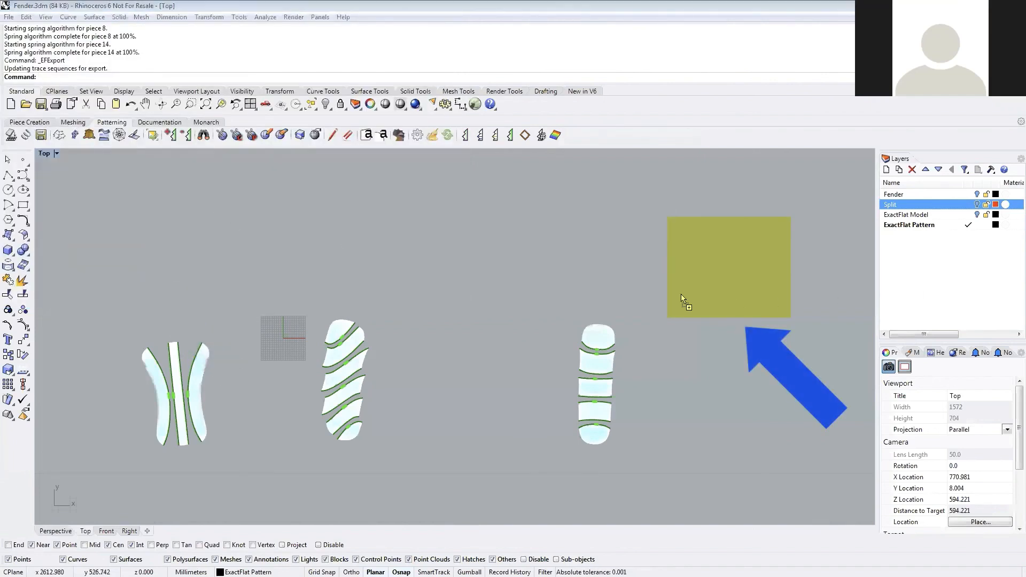
# - Import the fender2 DXF file into the model and move its outlines above the matching flattened pieces
pyautogui.click(703, 295)
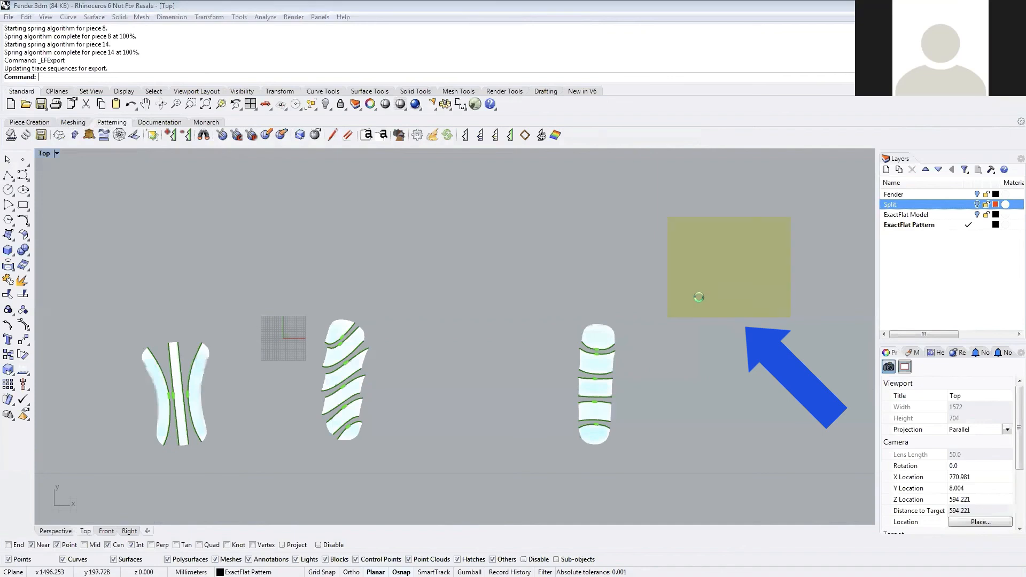
pyautogui.click(134, 396)
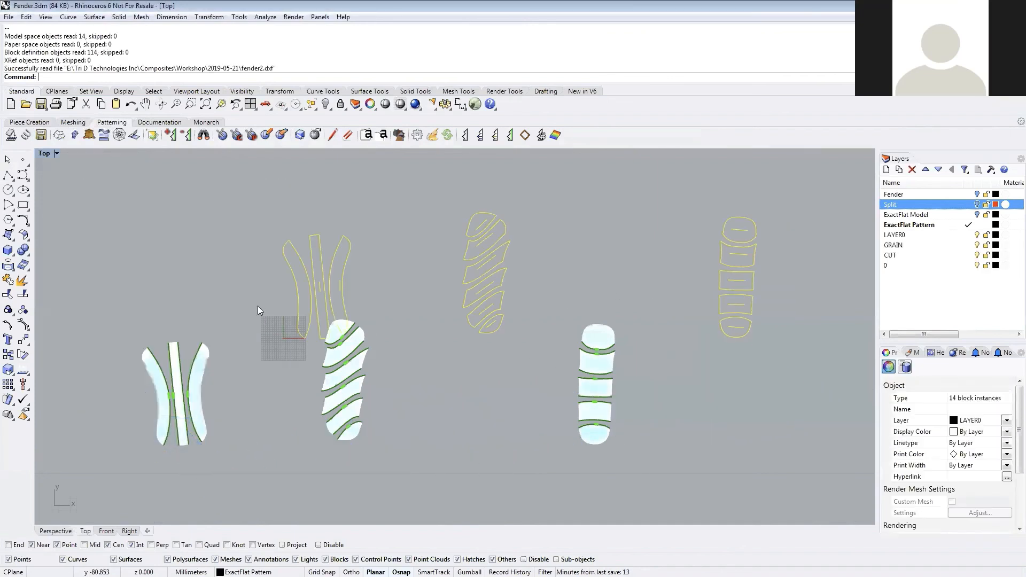
pyautogui.moveTo(491, 262)
pyautogui.mouseDown()
pyautogui.moveTo(348, 369)
pyautogui.moveTo(336, 302)
pyautogui.moveTo(287, 308)
pyautogui.moveTo(279, 368)
pyautogui.moveTo(288, 368)
pyautogui.mouseUp()
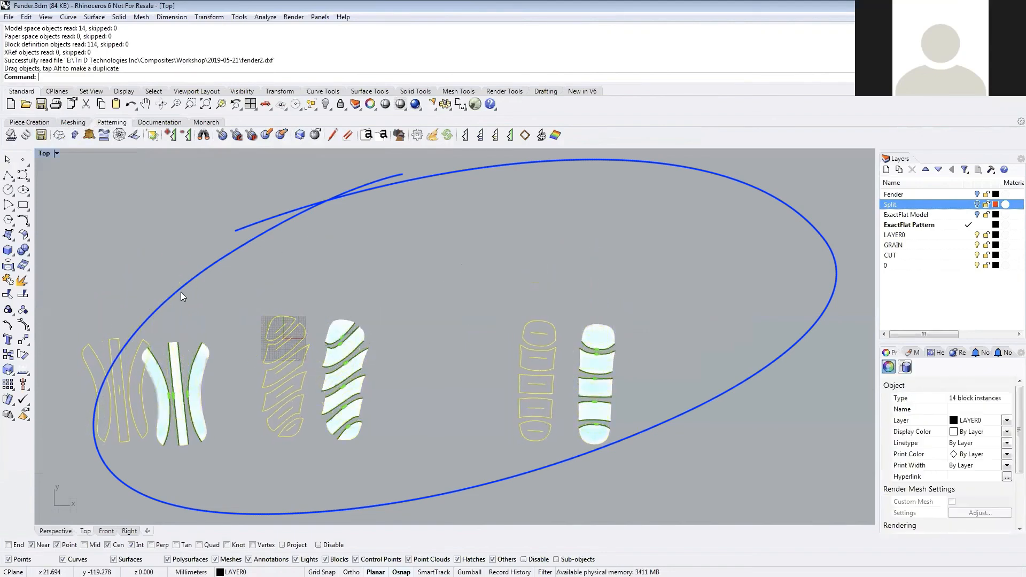
pyautogui.moveTo(138, 392); pyautogui.dragTo(190, 280)
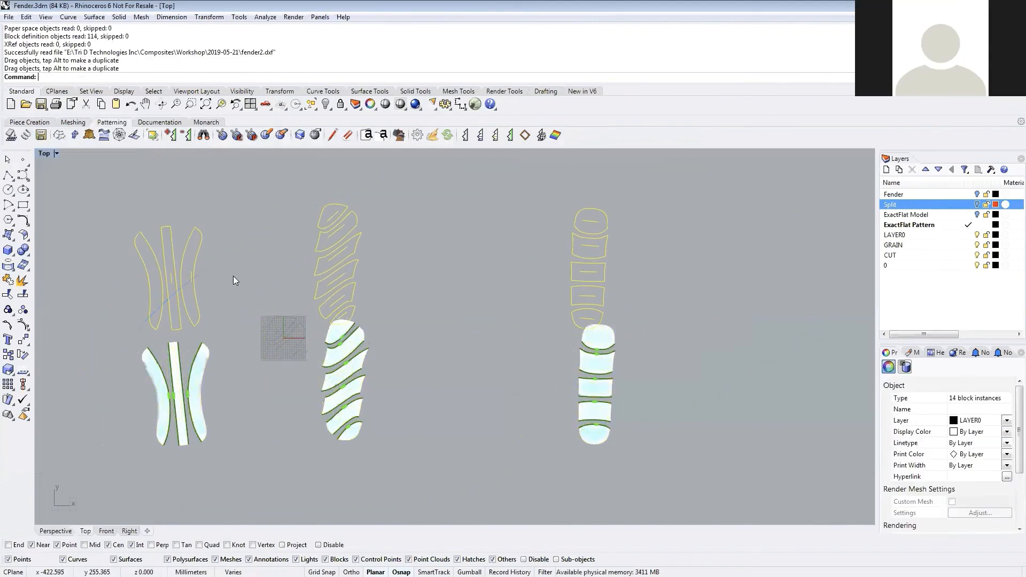
pyautogui.click(233, 276)
# - Examine the imported cut outlines and grain lines of the lengthwise, diagonal and crosswise sets
pyautogui.scroll(4, 170, 280)
pyautogui.click(146, 349)
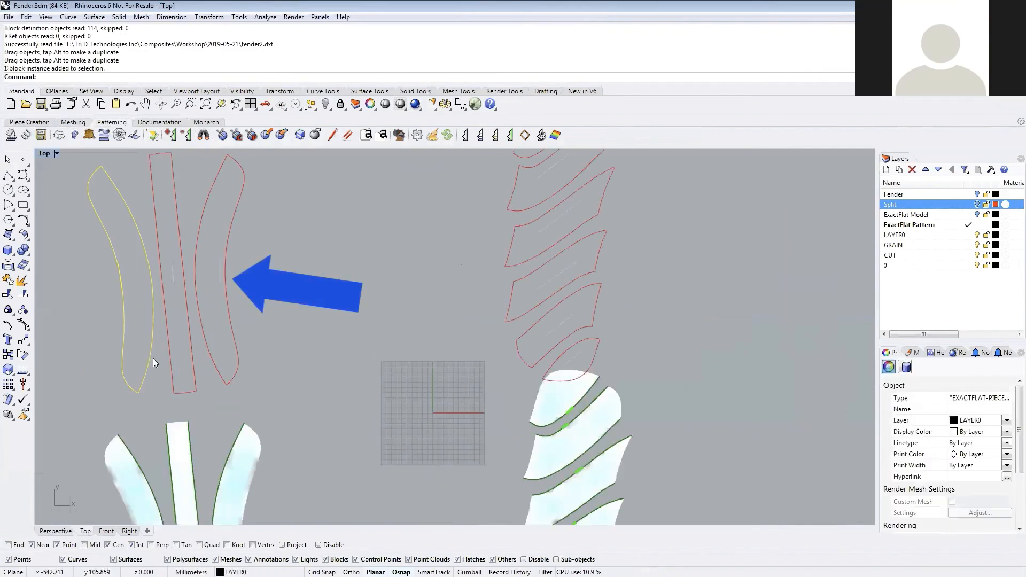
pyautogui.click(136, 302)
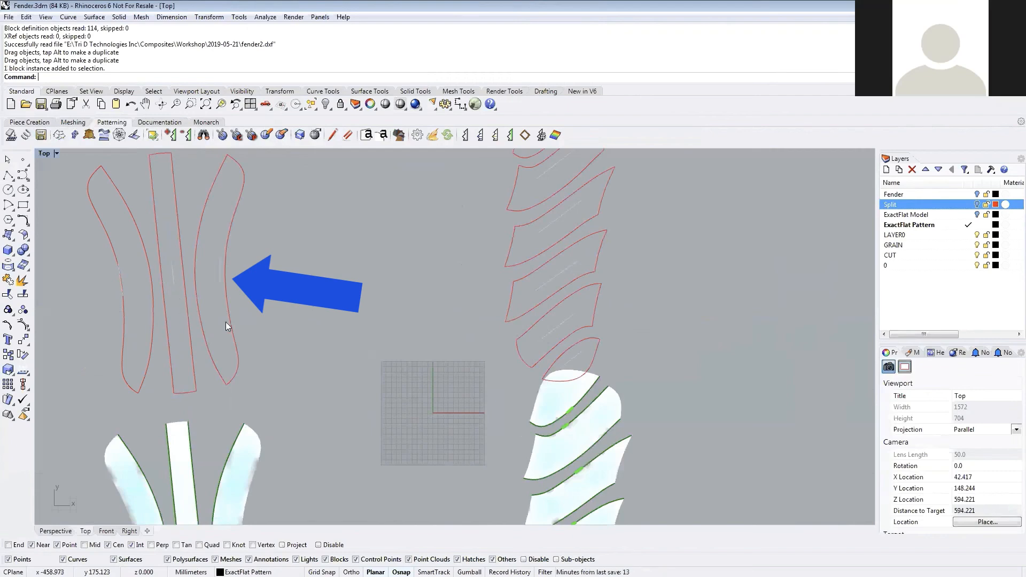
pyautogui.moveTo(417, 400); pyautogui.dragTo(293, 458, button='right')
pyautogui.scroll(-2, 399, 372)
pyautogui.moveTo(518, 364); pyautogui.dragTo(512, 359, button='right')
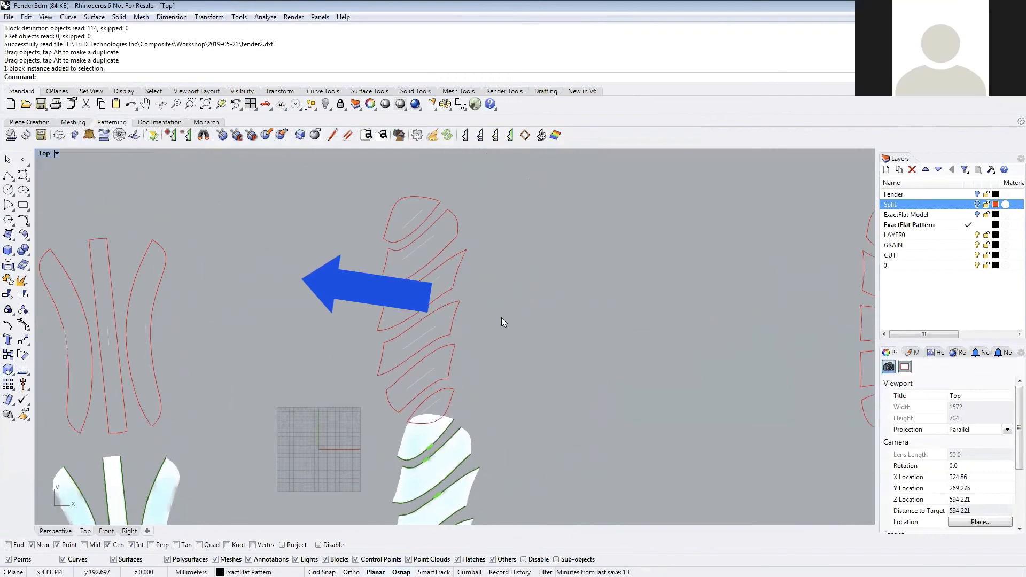
pyautogui.moveTo(579, 355); pyautogui.dragTo(360, 319, button='right')
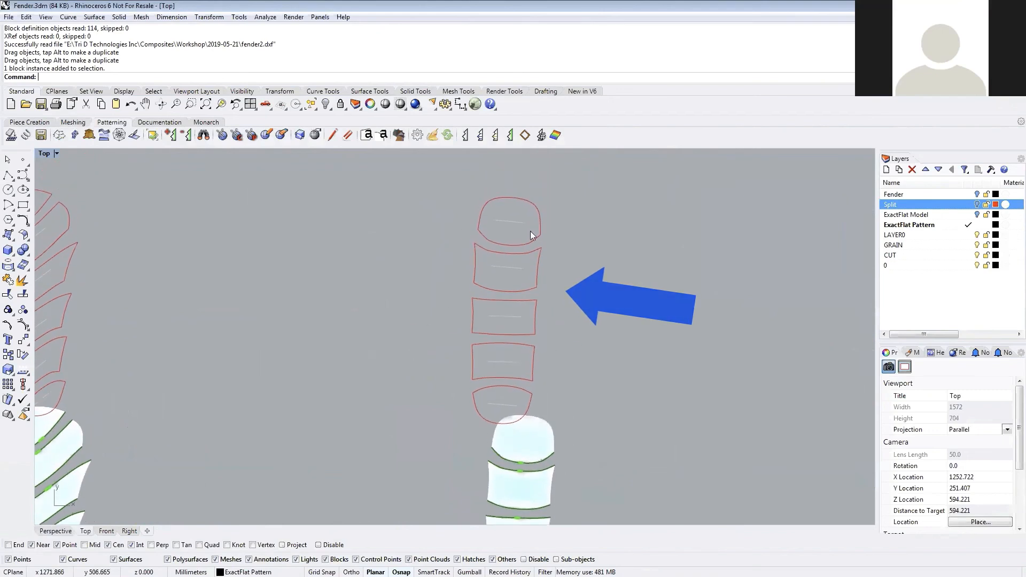
pyautogui.scroll(-5, 480, 286)
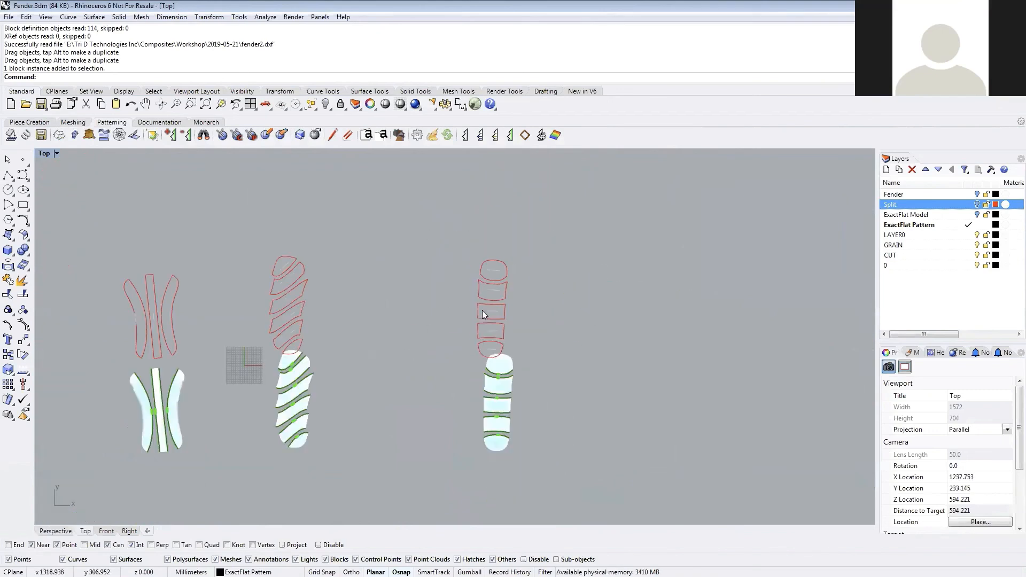
pyautogui.moveTo(398, 398); pyautogui.dragTo(468, 414, button='right')
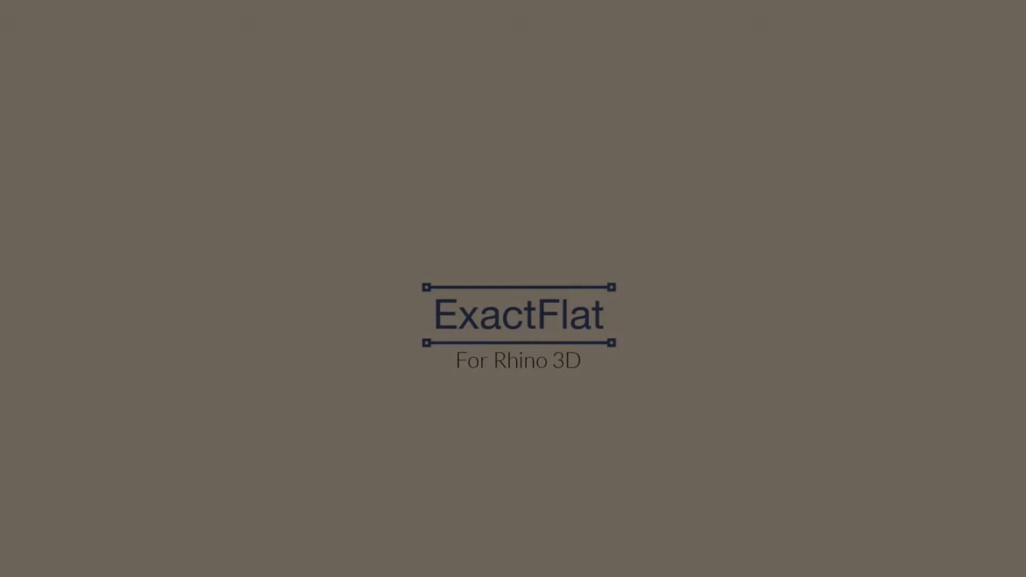